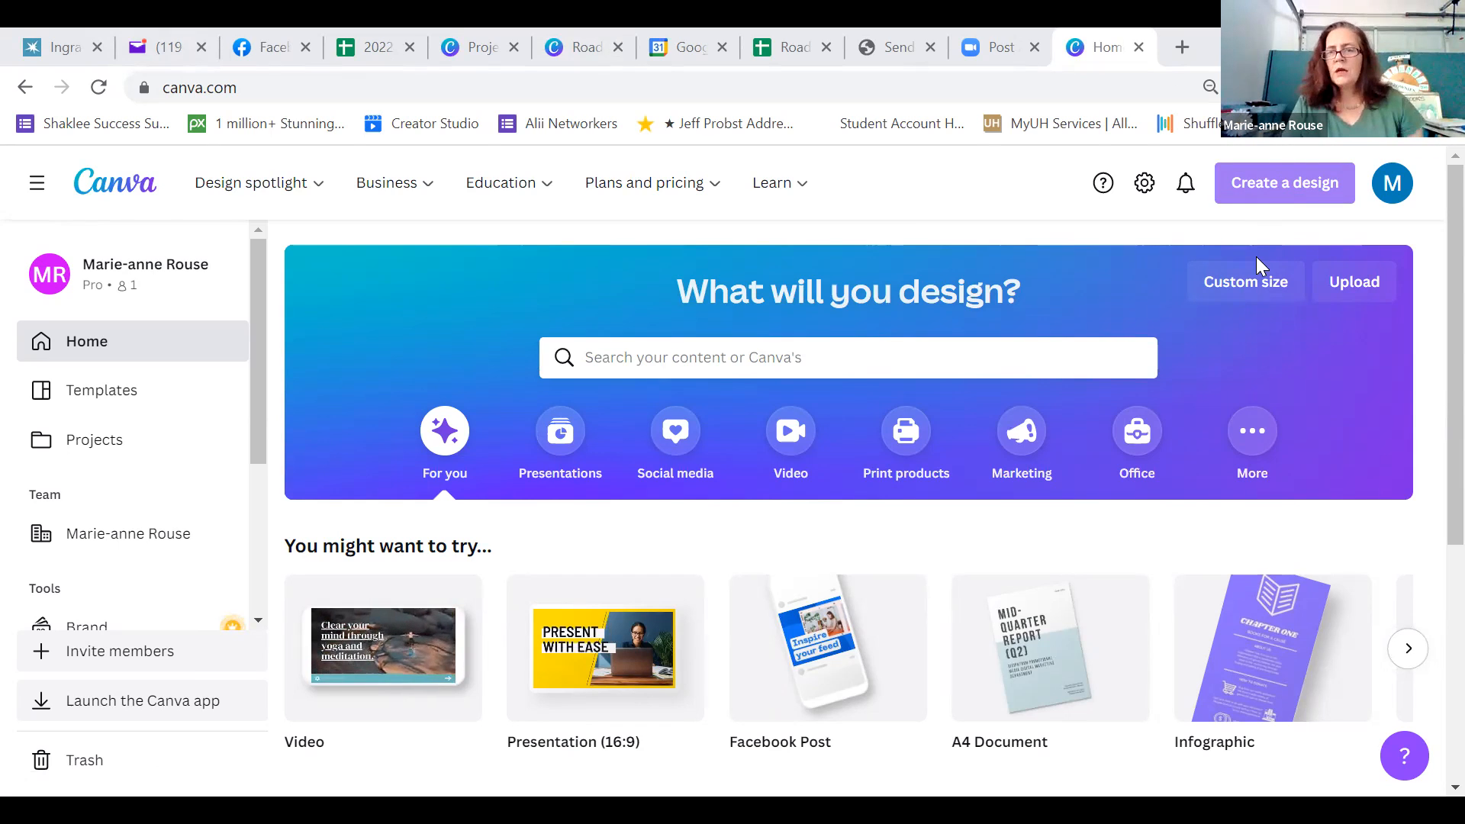
Create a new custom-size design 5 in wide and 7 in high
click(1250, 298)
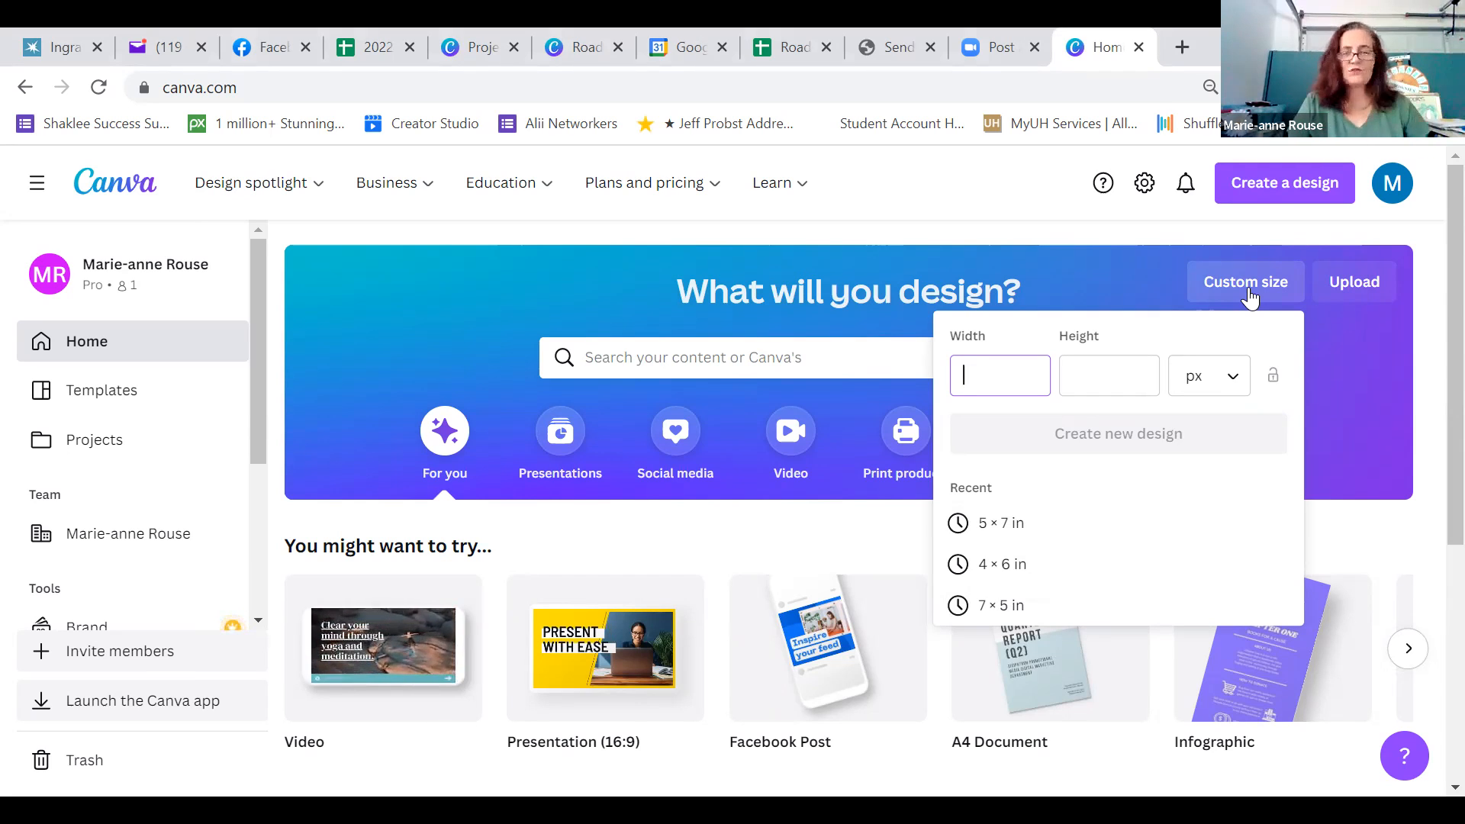
click(1240, 393)
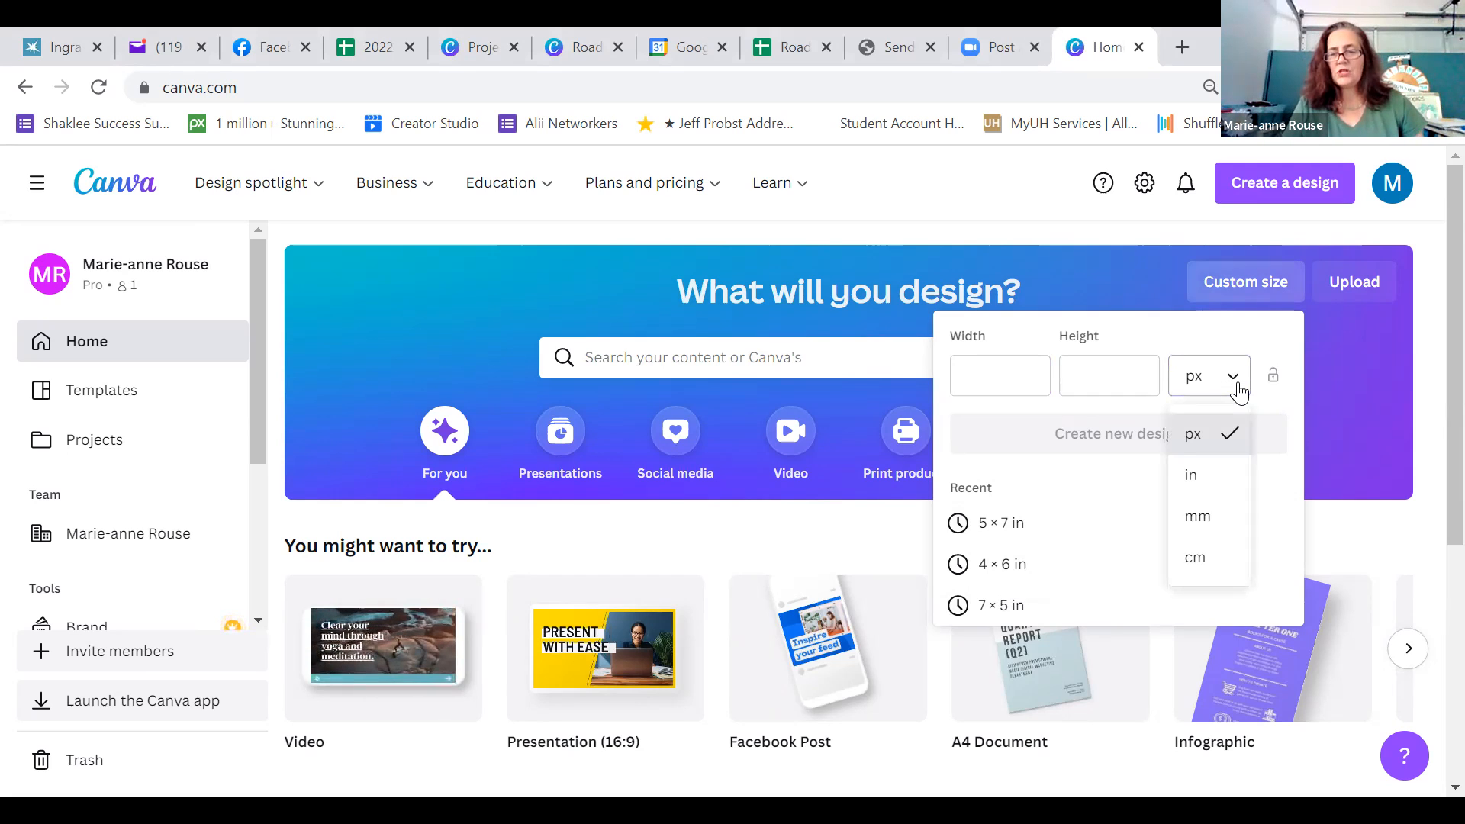
click(1198, 476)
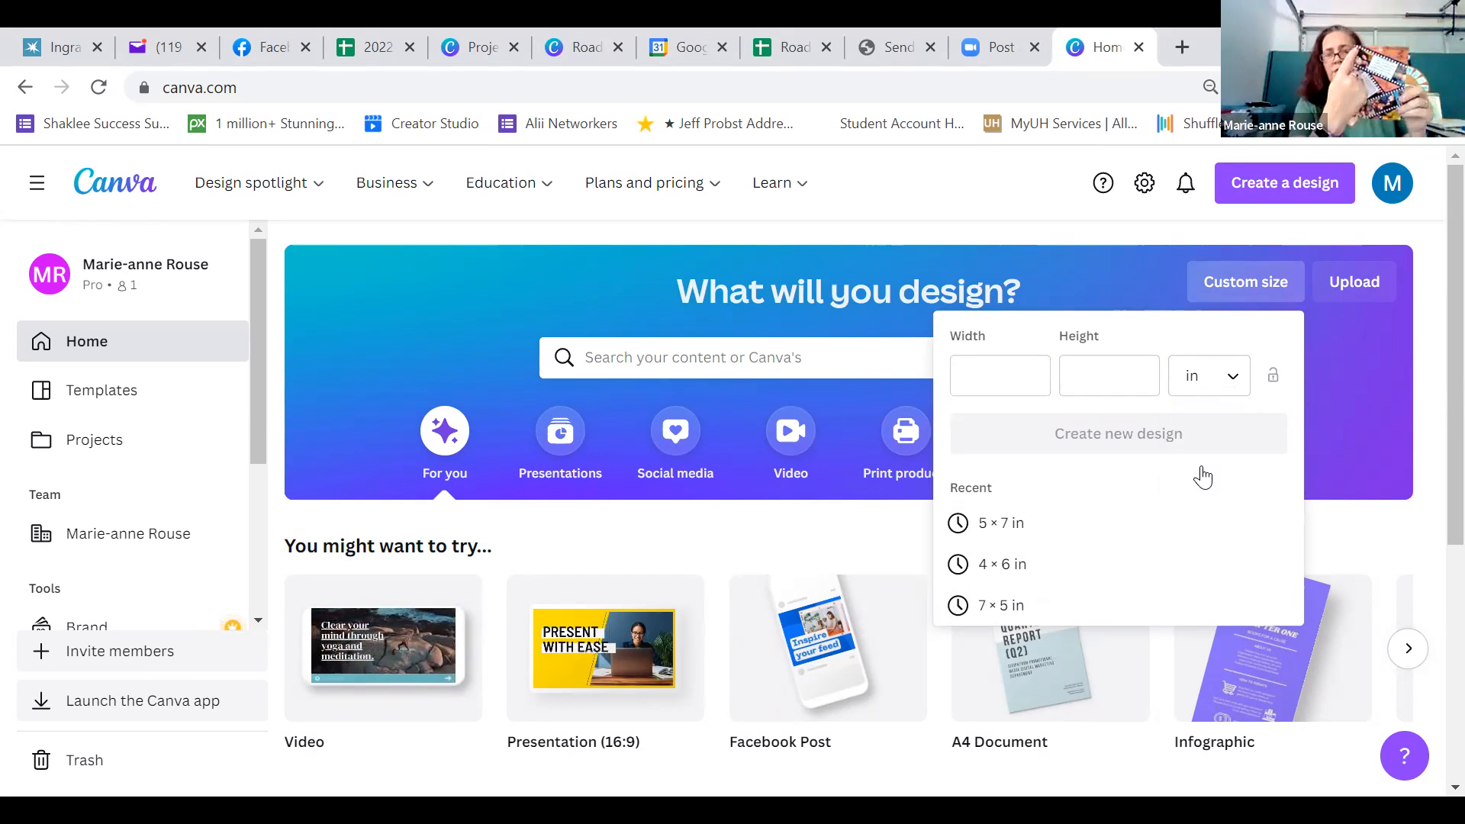
click(1014, 380)
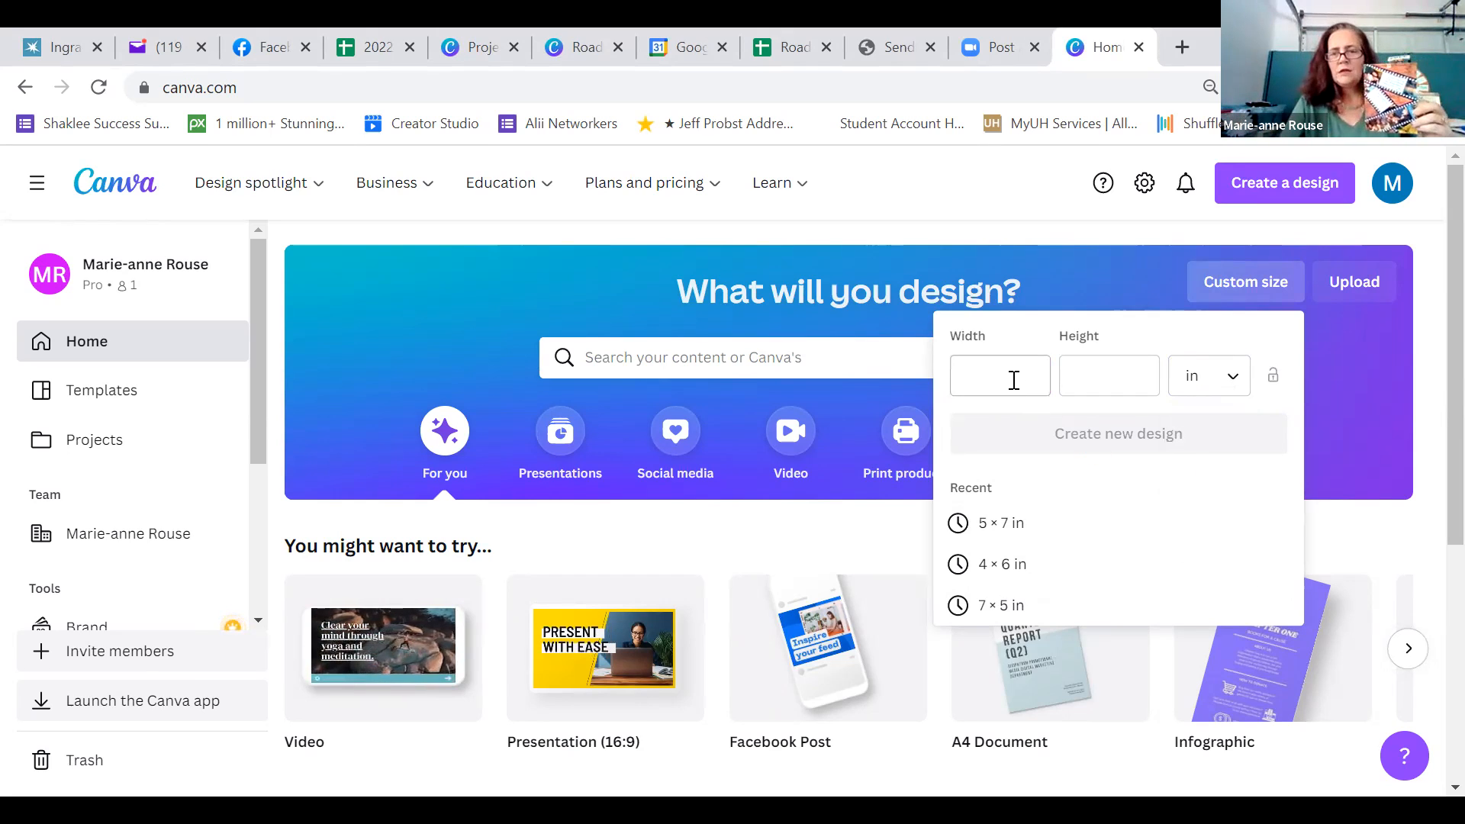
text(5)
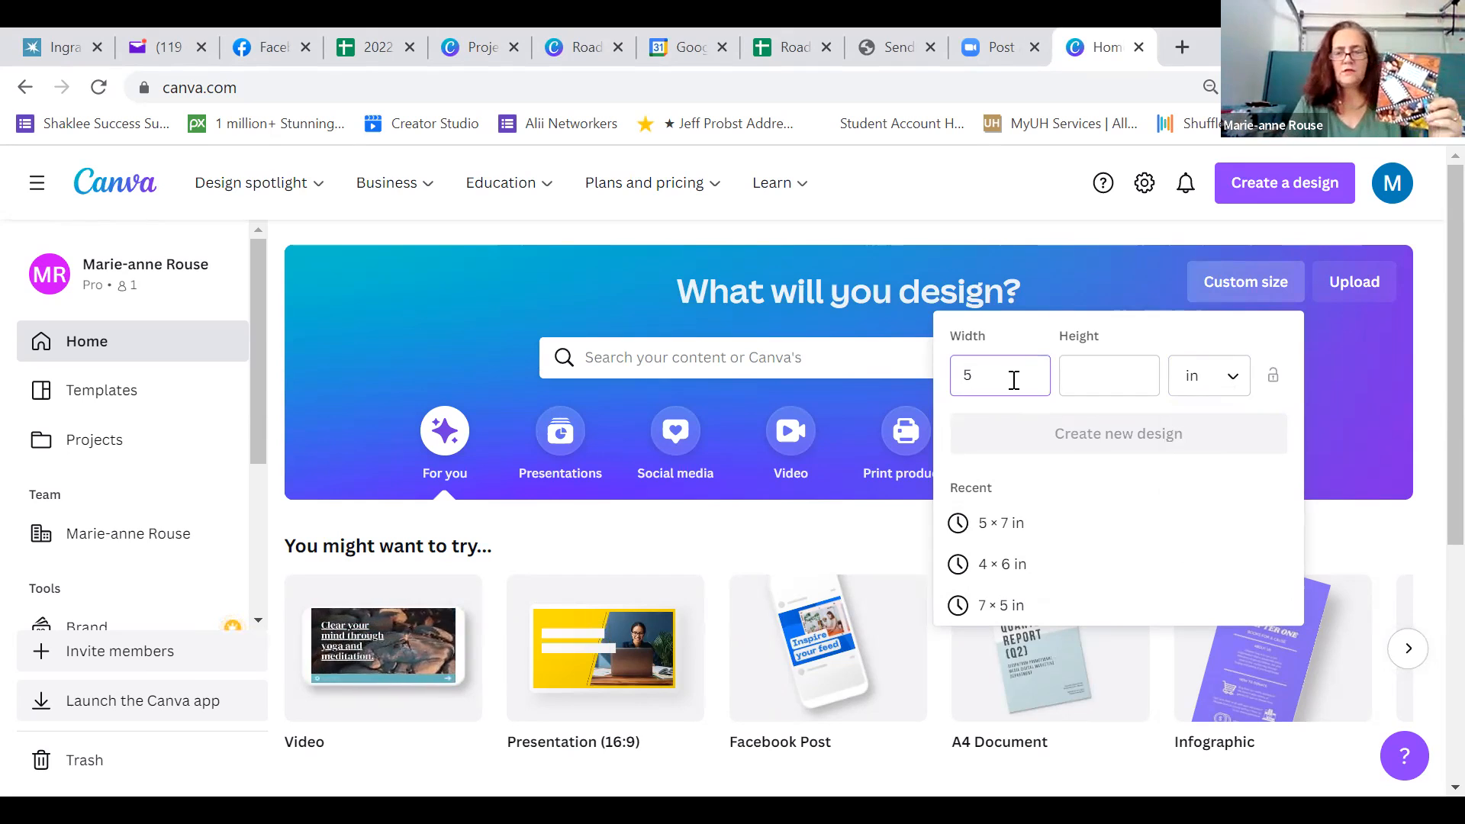
click(1103, 376)
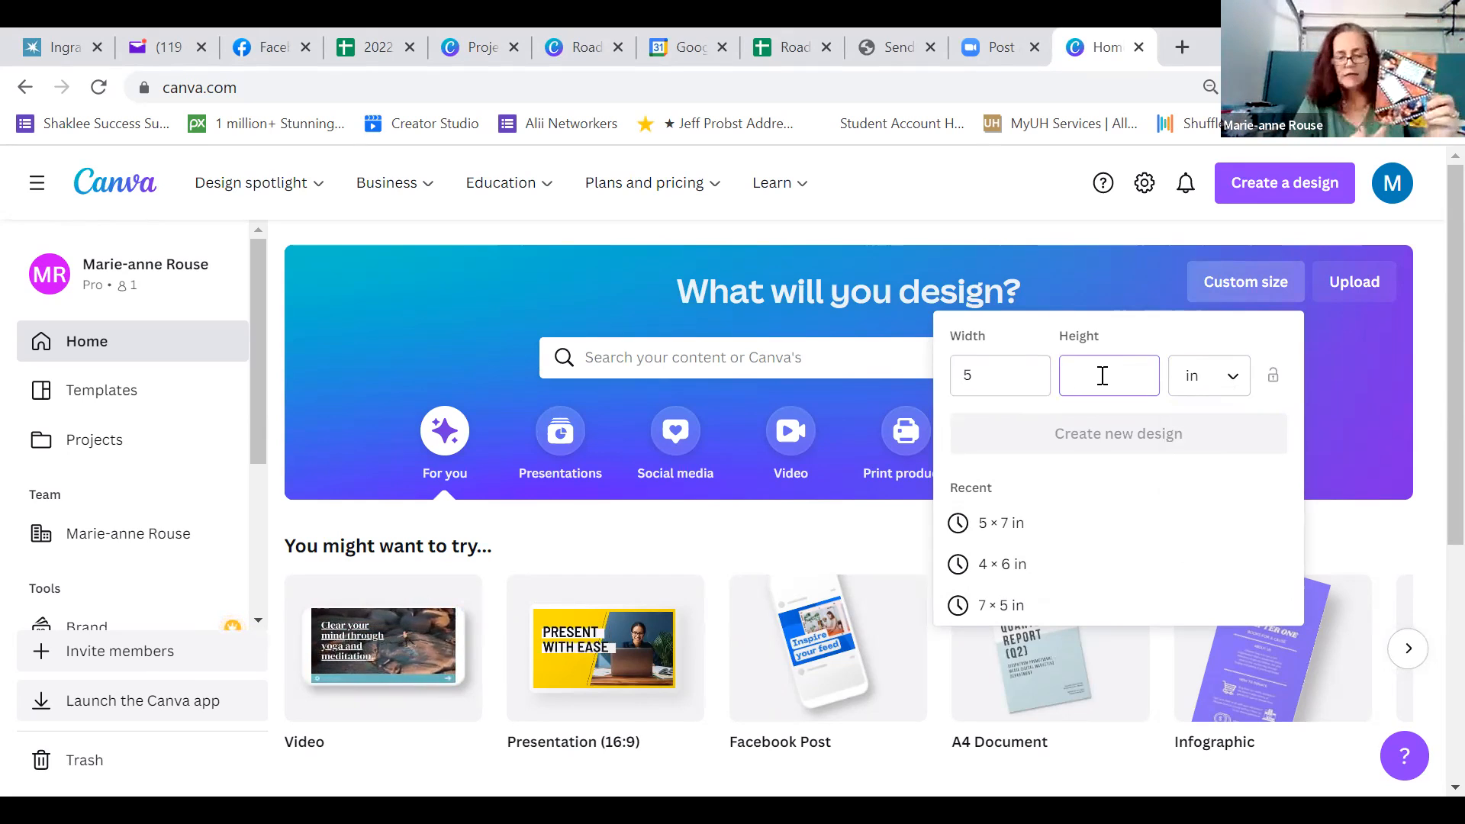
text(7)
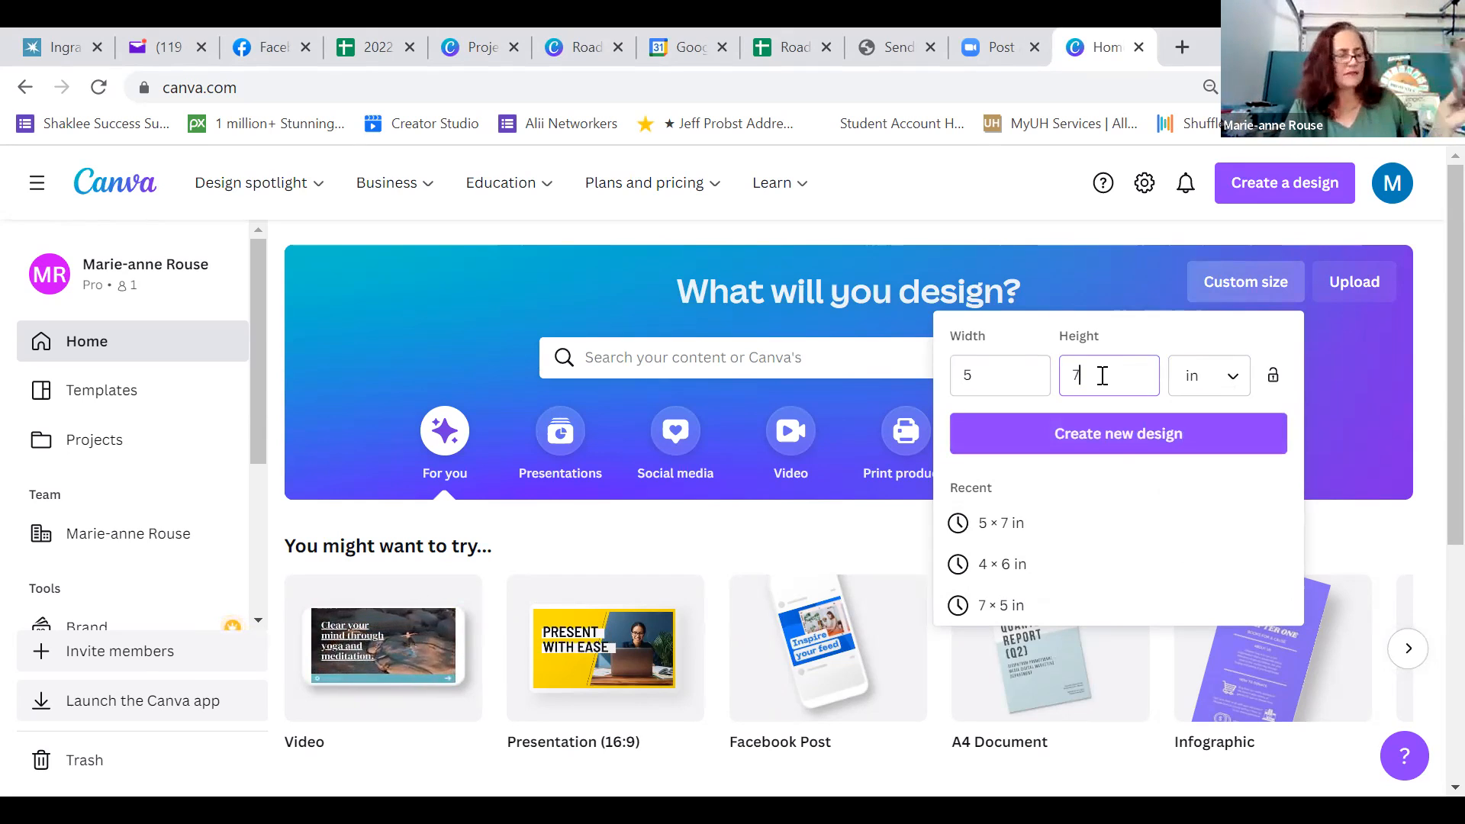
click(1116, 449)
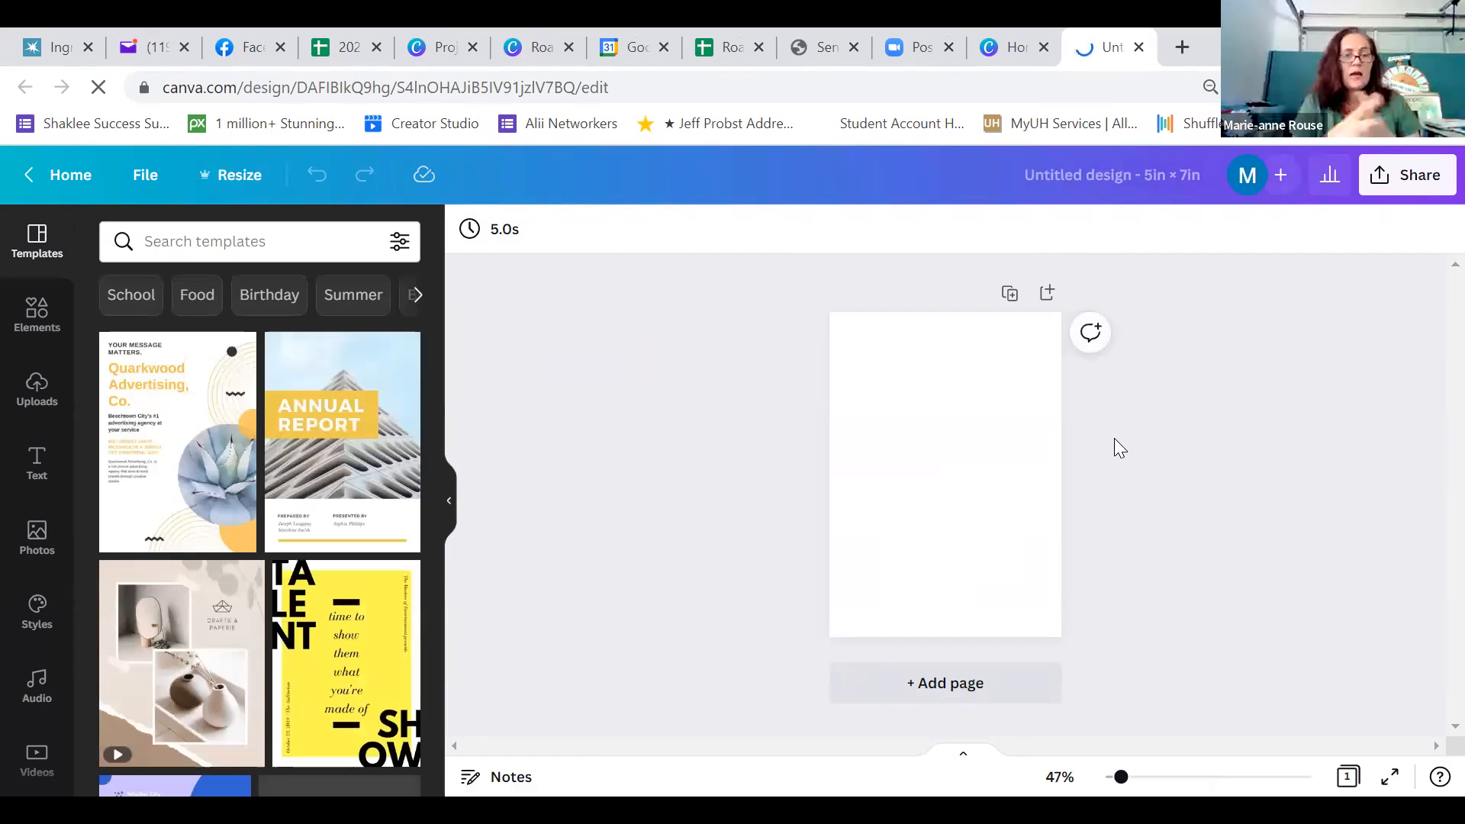
Search the elements for "film strip" and add the long horizontal strip with white frames to the page
click(418, 528)
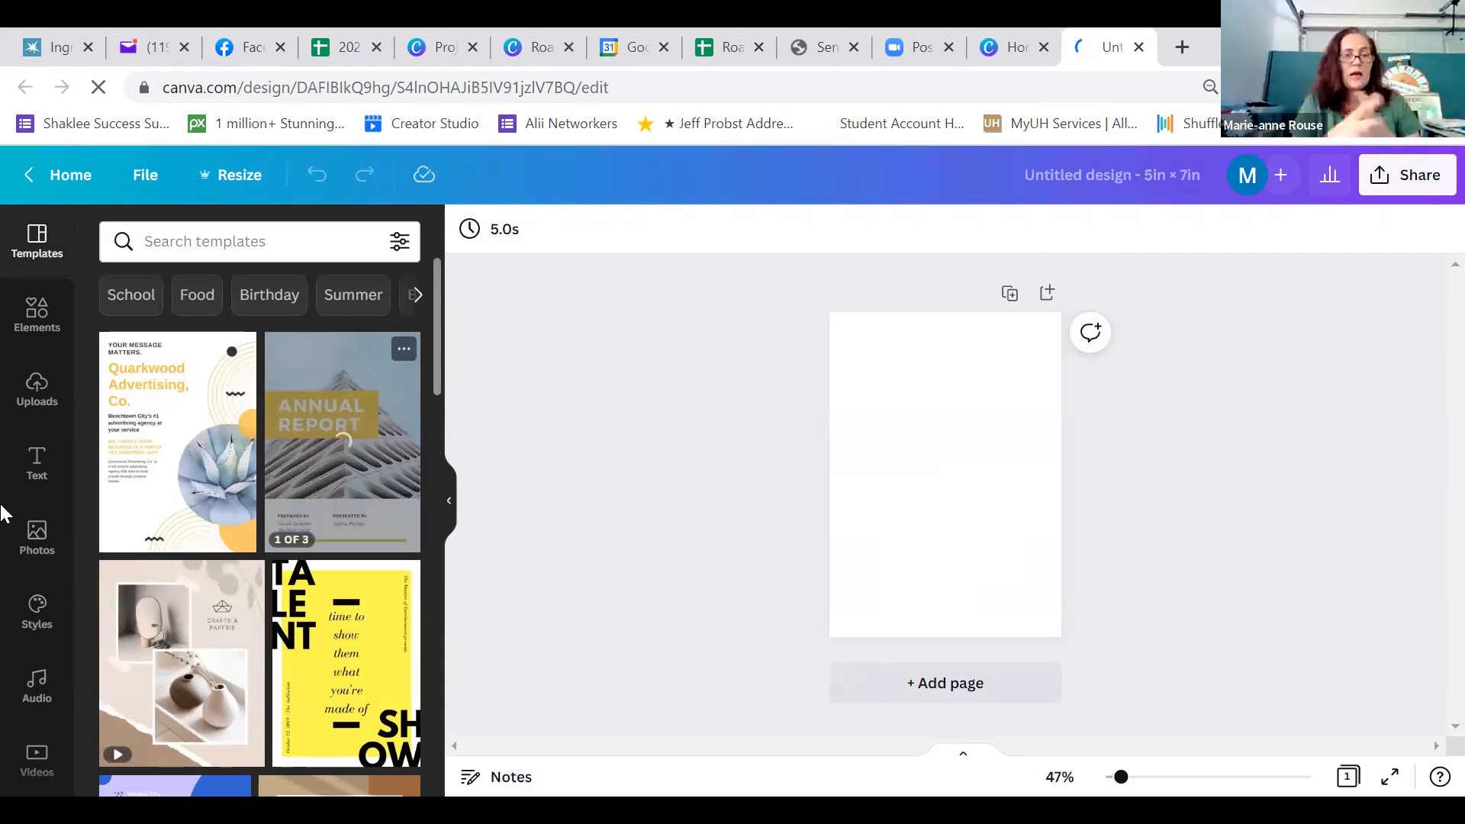
click(43, 319)
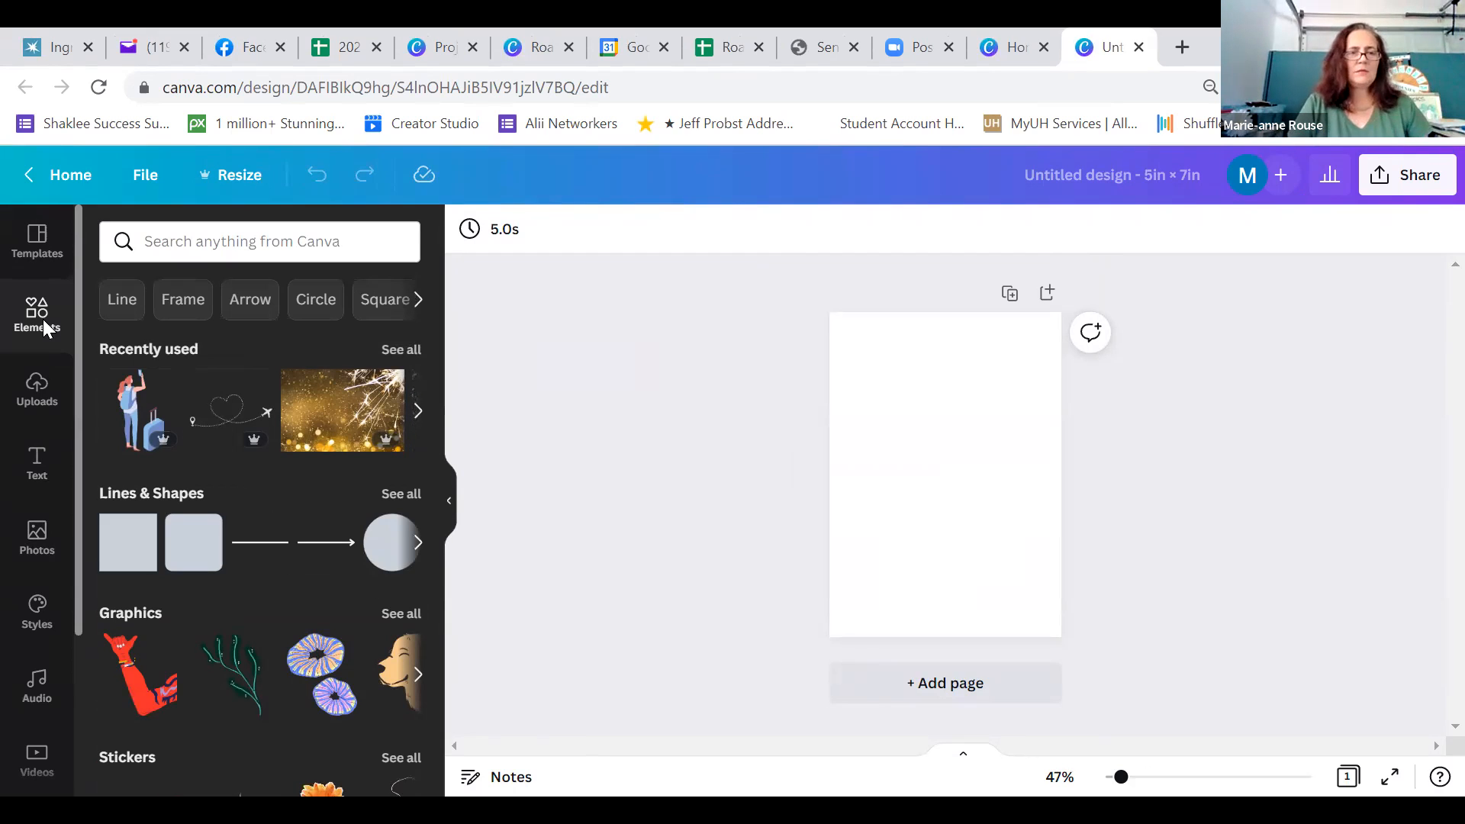
click(219, 249)
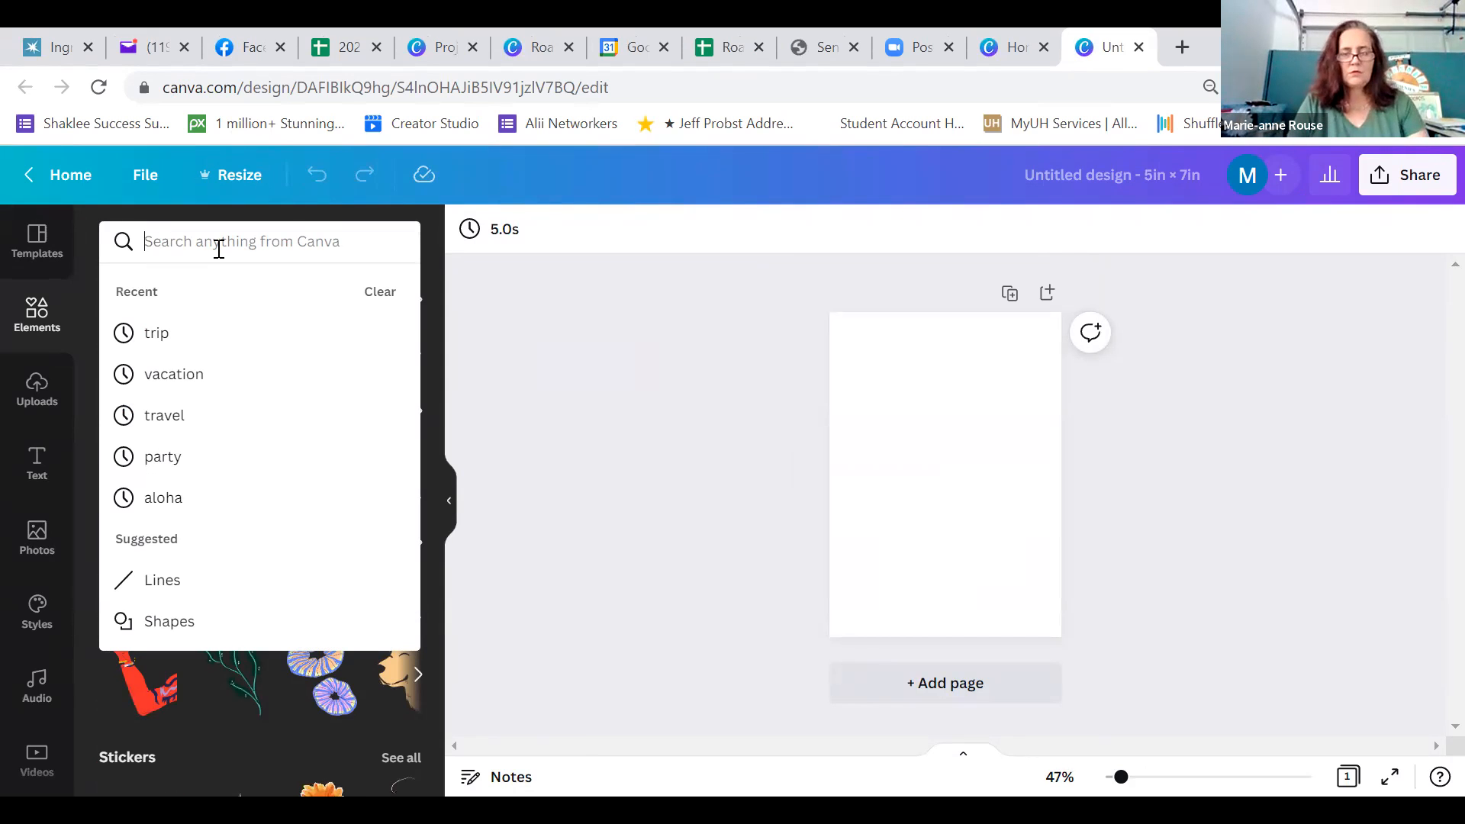
text(film strip)
key(Return)
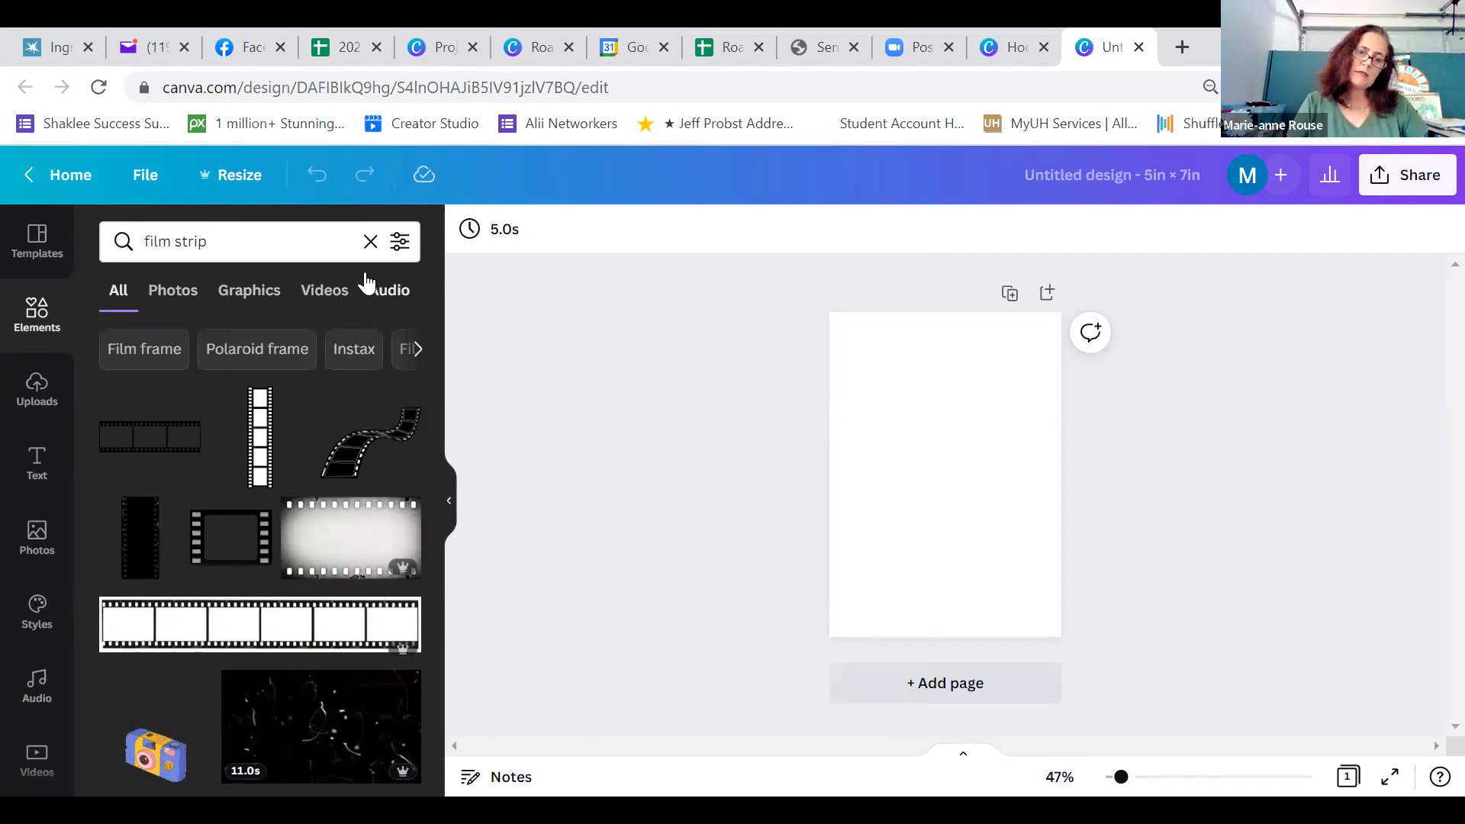
drag(436, 327, 458, 494)
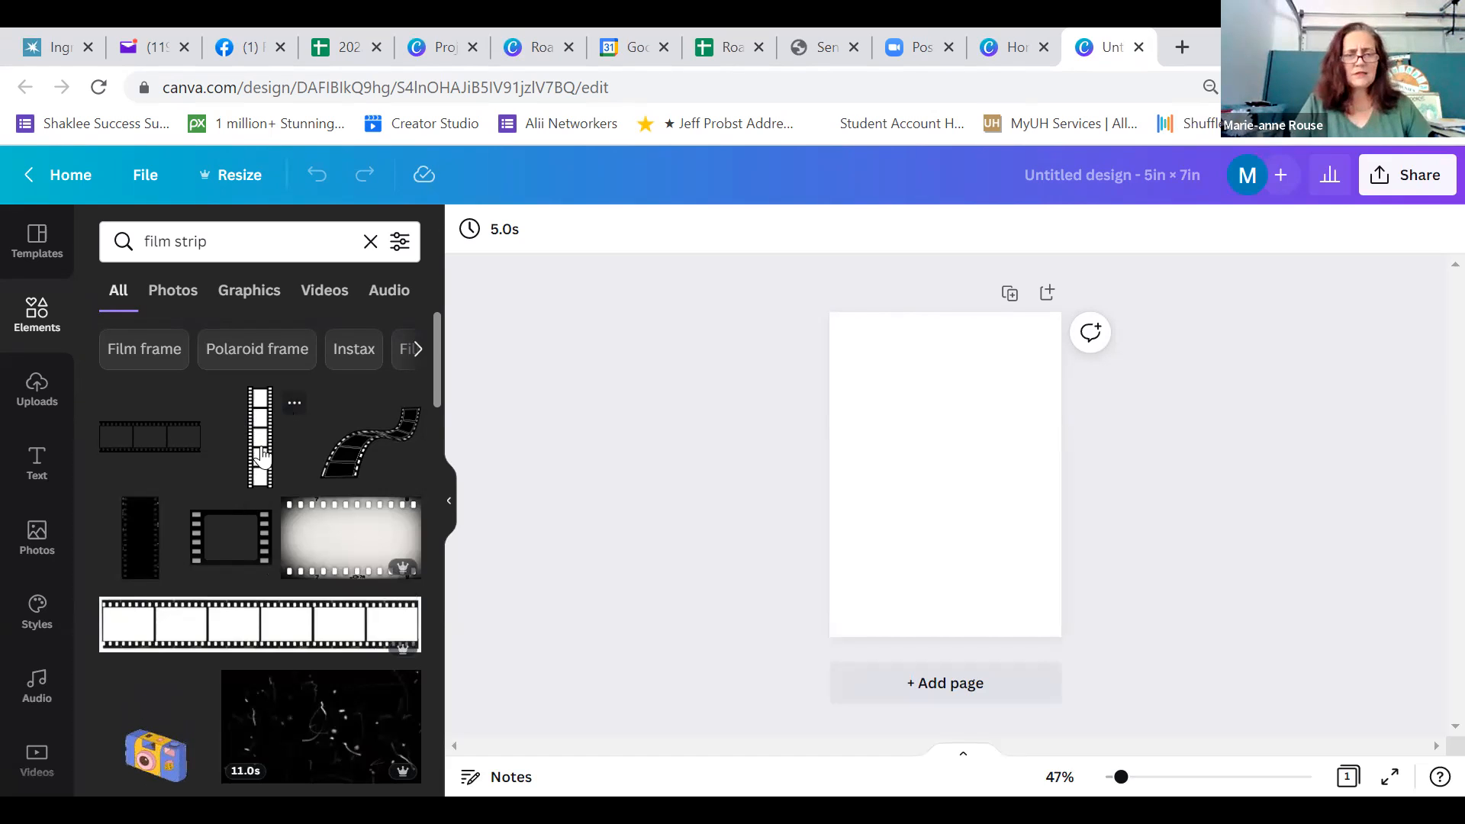
click(277, 631)
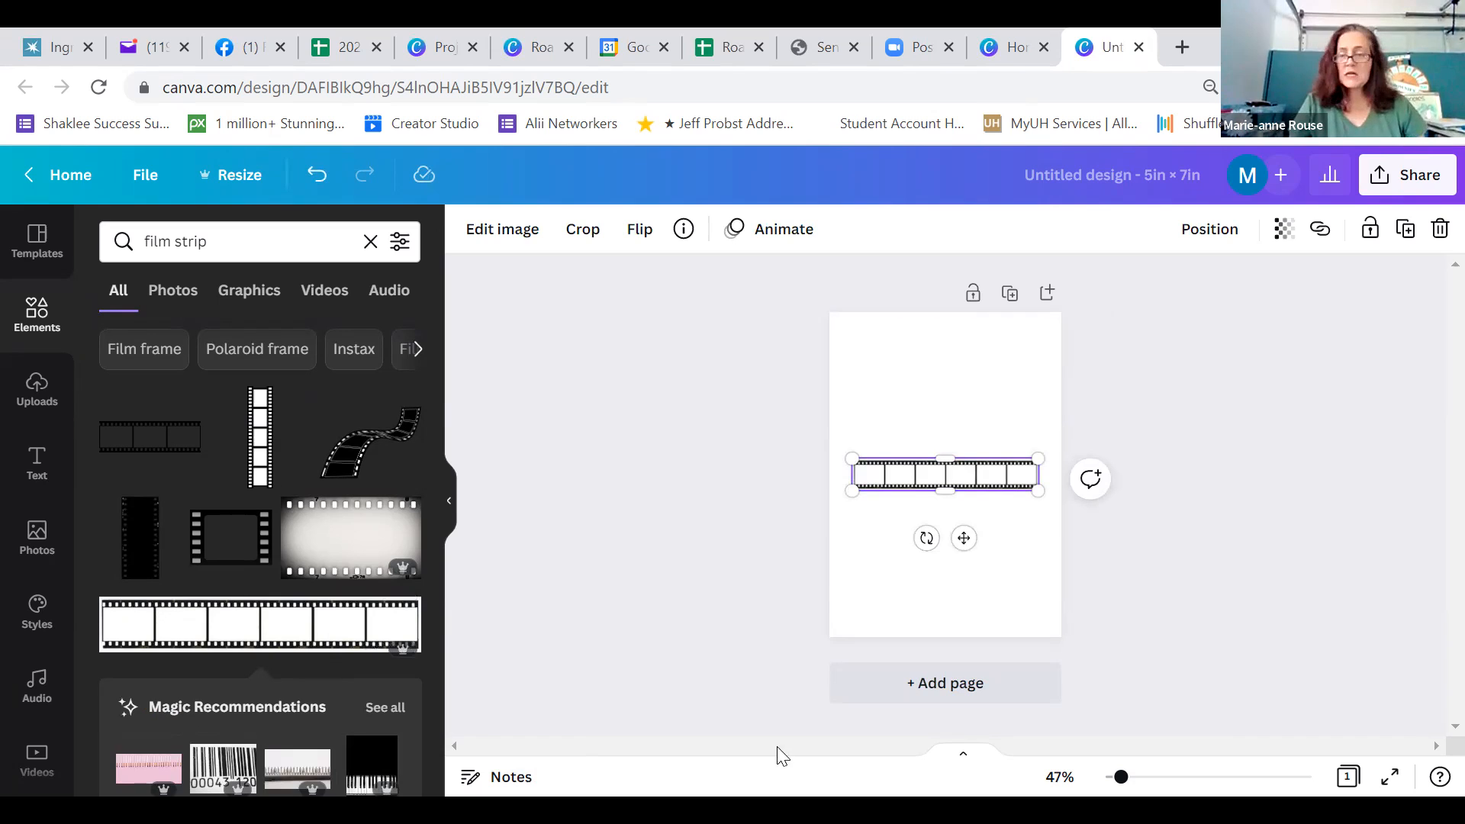
Rotate the film strip into a diagonal rising to the right and enlarge it past both side edges of the page
drag(926, 538, 991, 556)
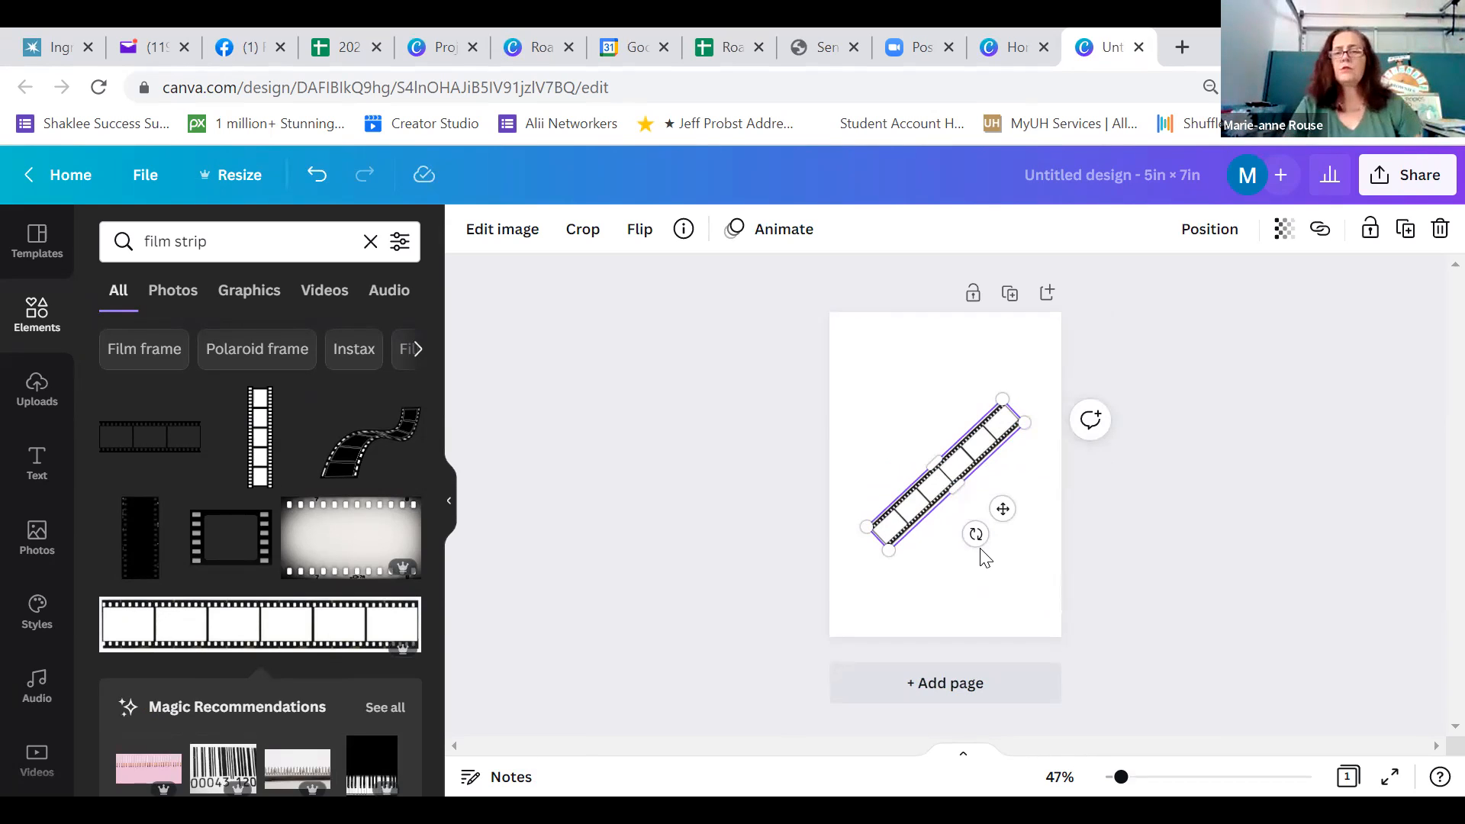
mouse_move(975, 531)
mouse_down()
mouse_move(991, 534)
mouse_move(952, 536)
mouse_move(979, 533)
mouse_move(998, 497)
mouse_move(978, 533)
mouse_up()
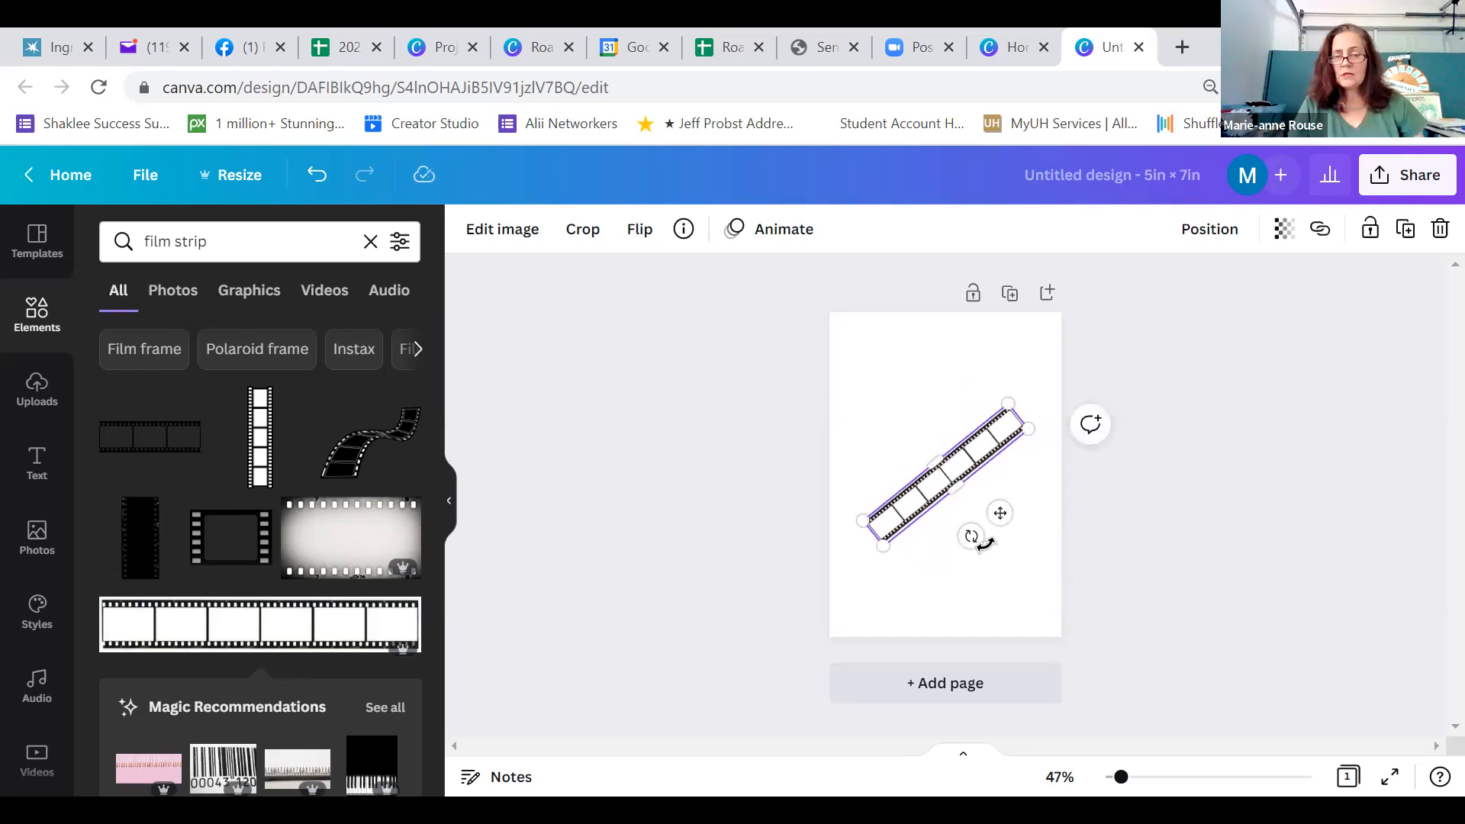
drag(882, 547, 840, 726)
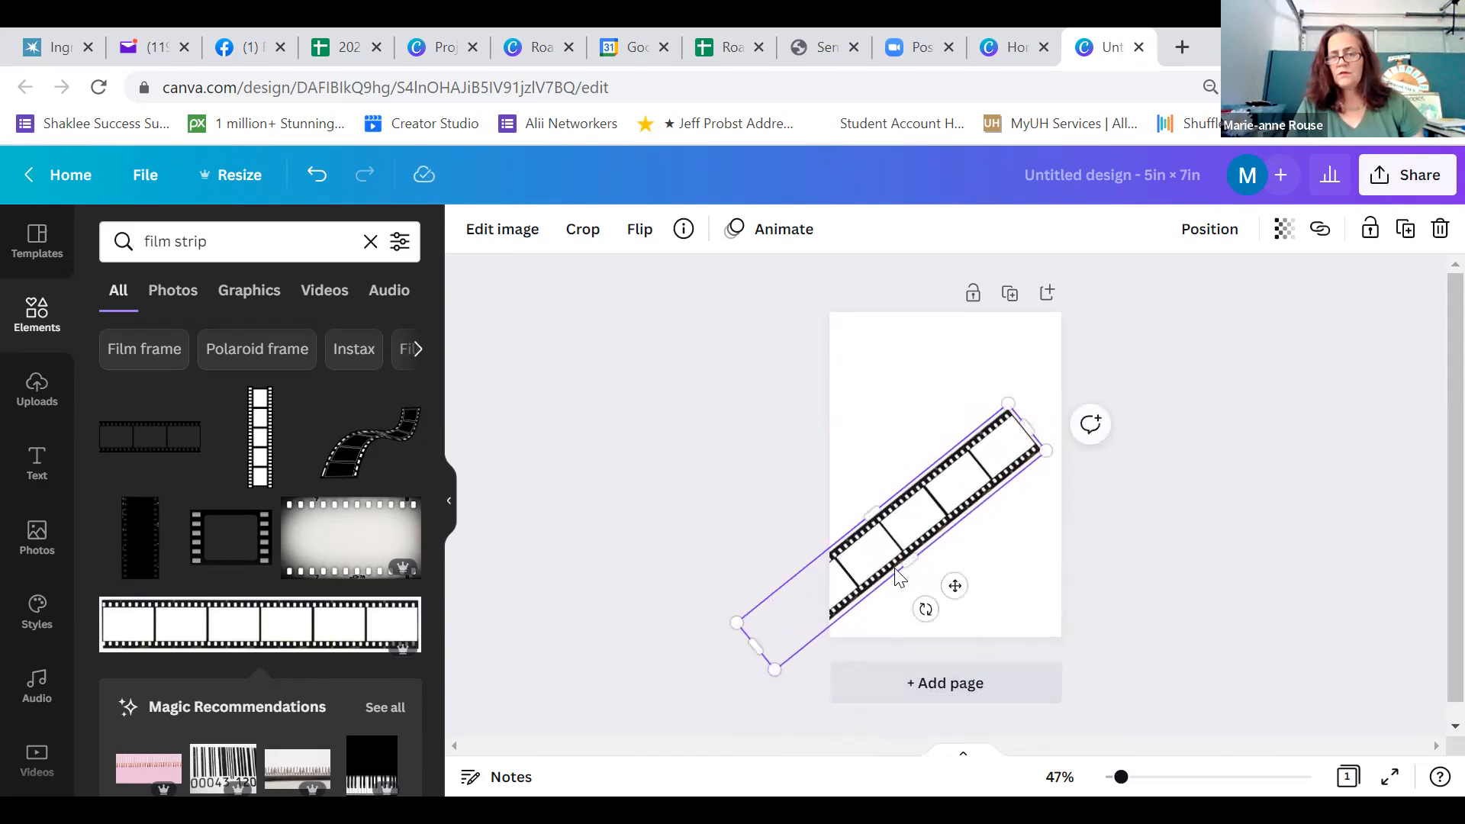
drag(1008, 403, 1090, 245)
click(1209, 434)
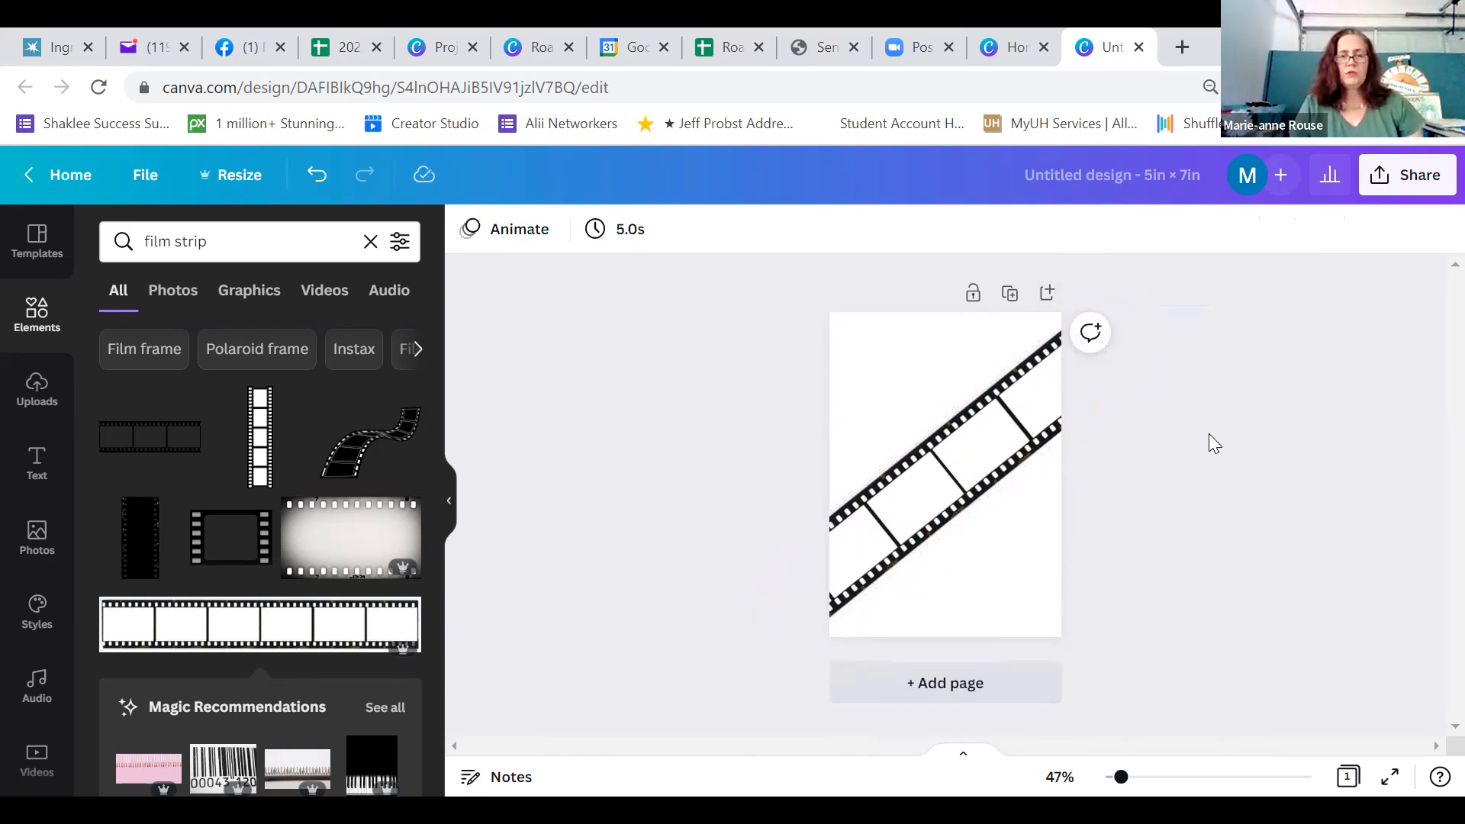
Add a second copy of the film strip, tilt it about 19° downward to the right, enlarge it and place it across the page's upper half
click(303, 634)
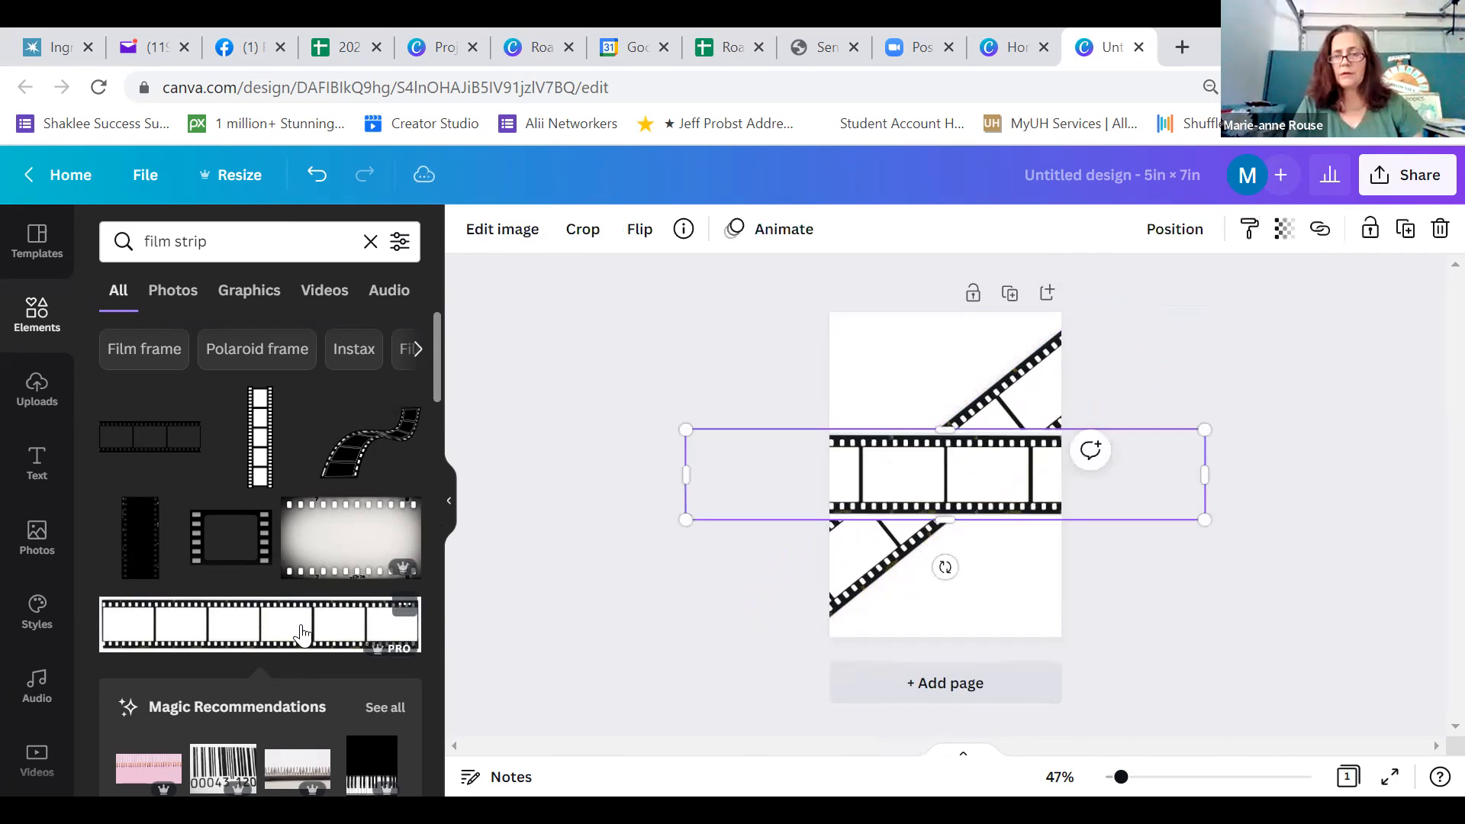
drag(945, 567, 916, 569)
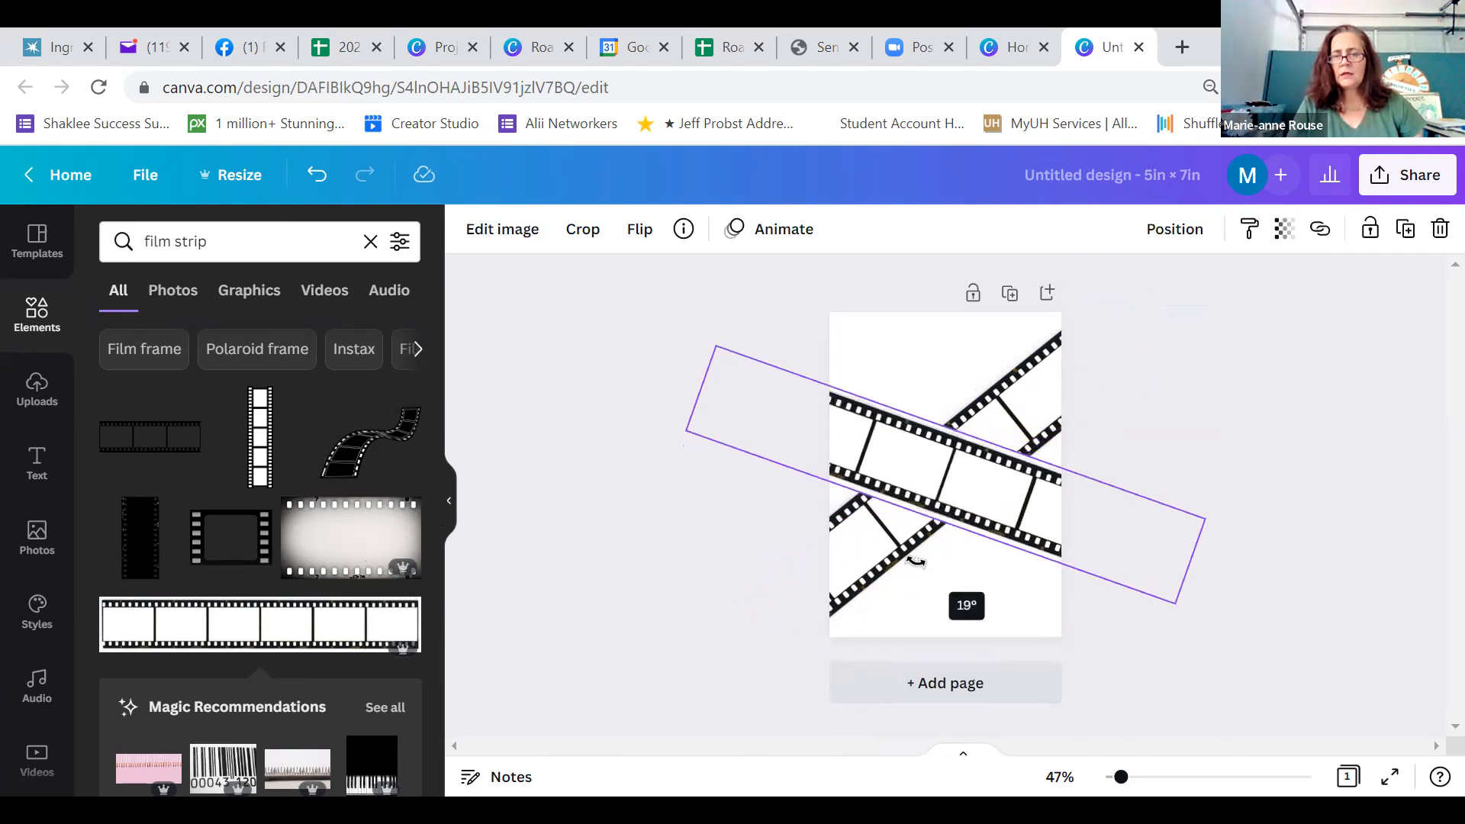
drag(686, 432, 530, 405)
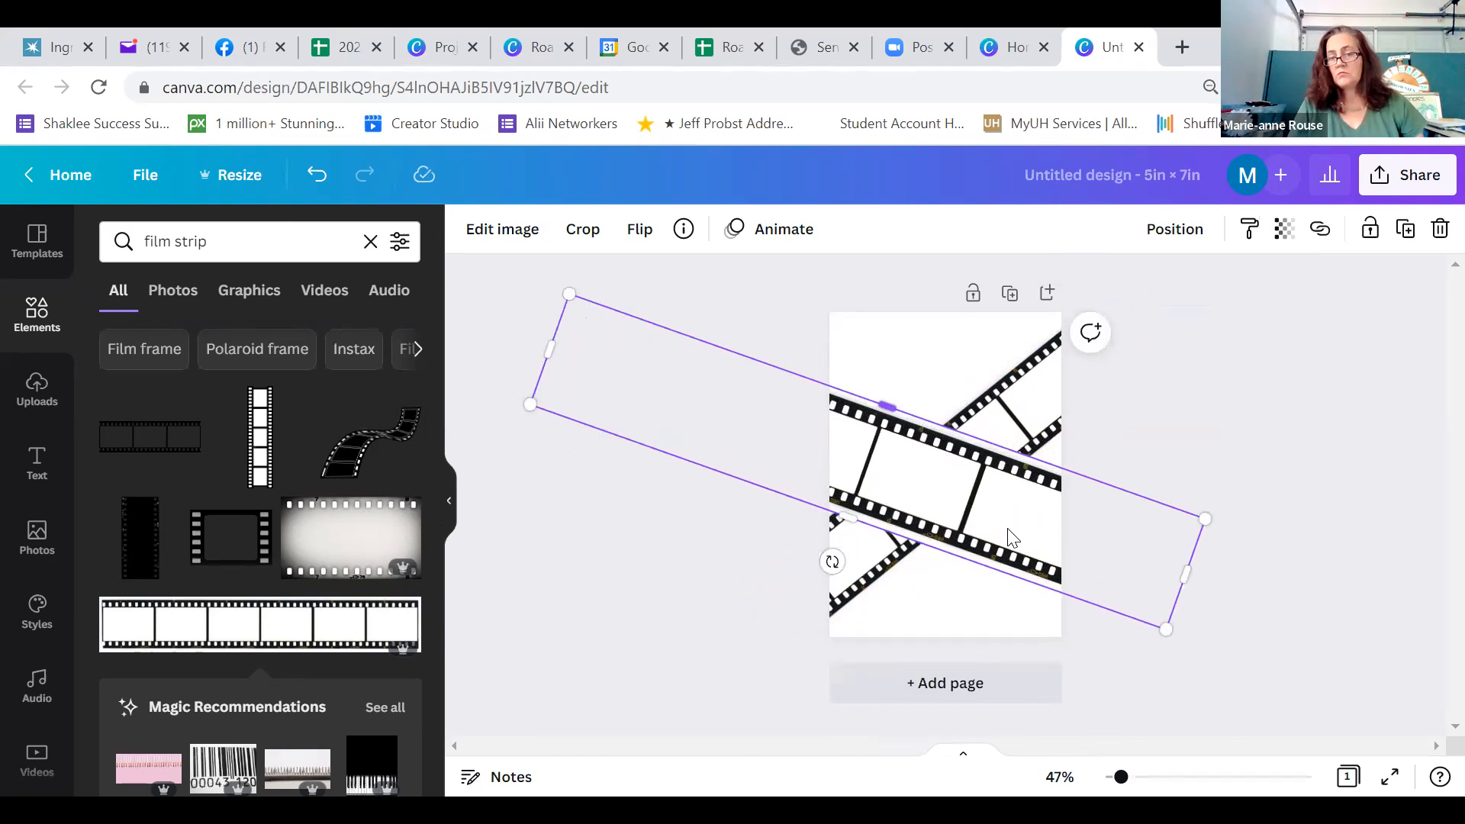
drag(1004, 529, 989, 421)
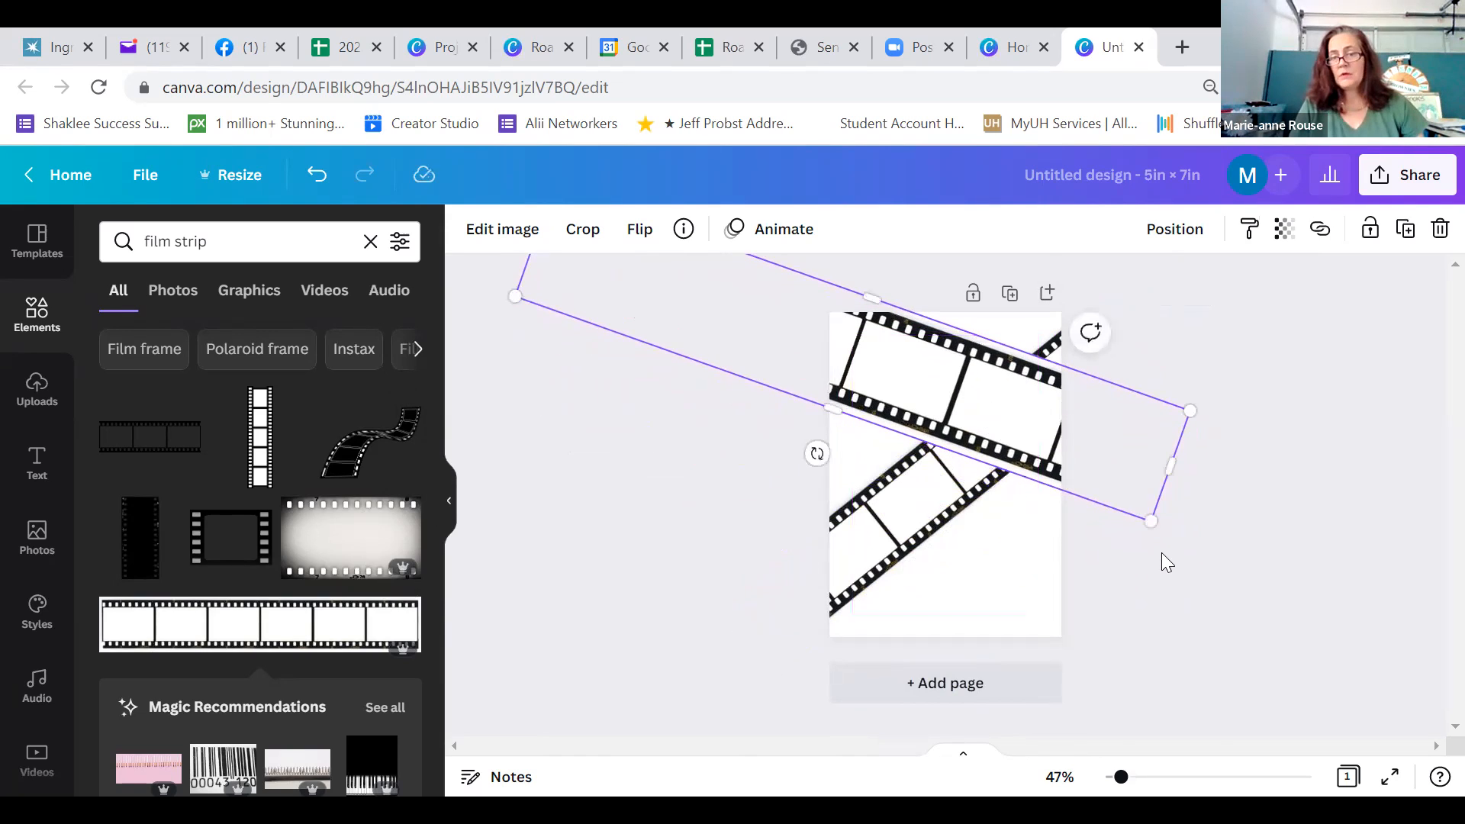
click(1163, 554)
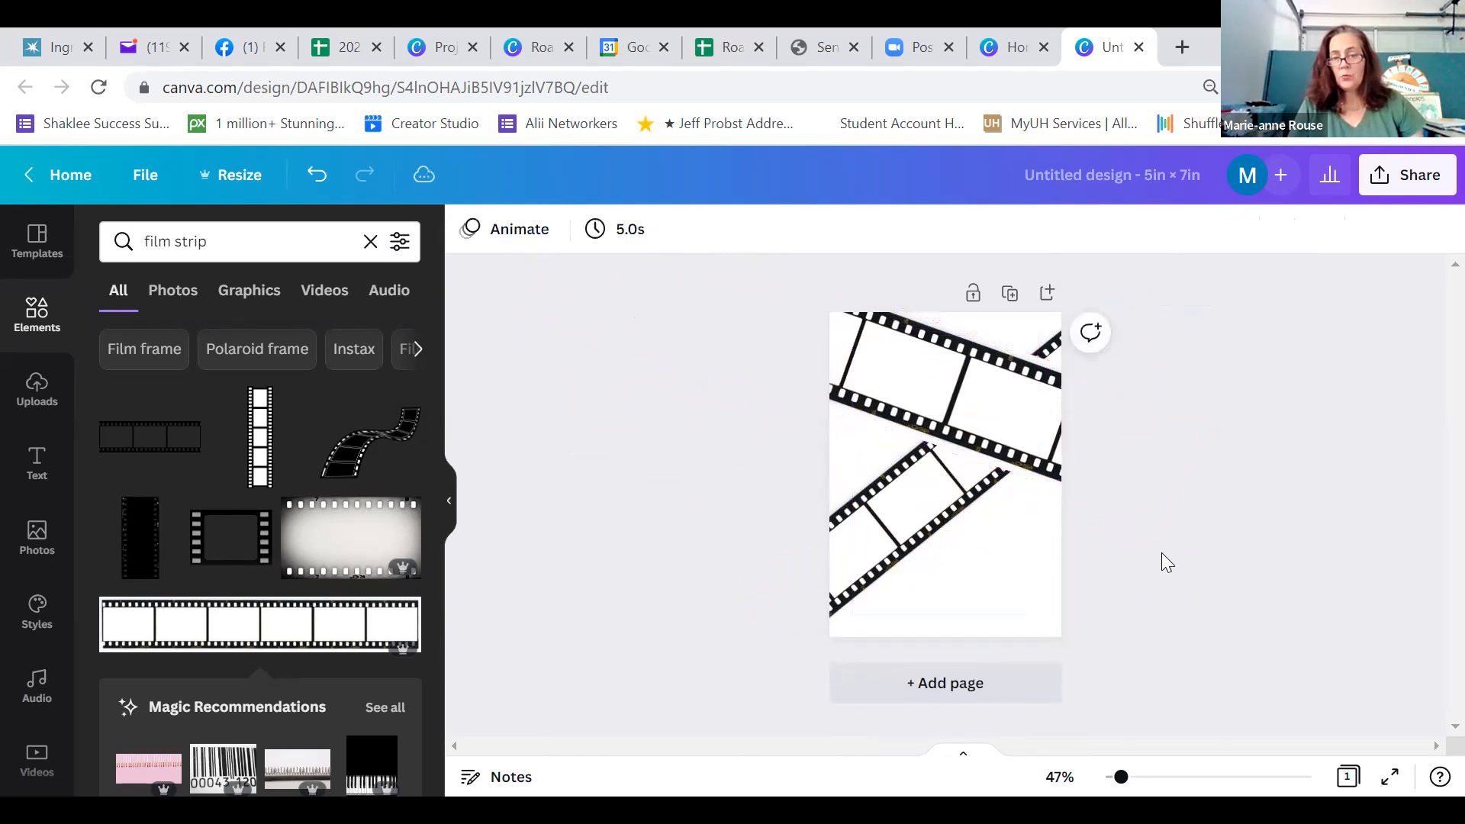
Enlarge the rising diagonal film strip behind the upper strip so its frames are wider
click(908, 529)
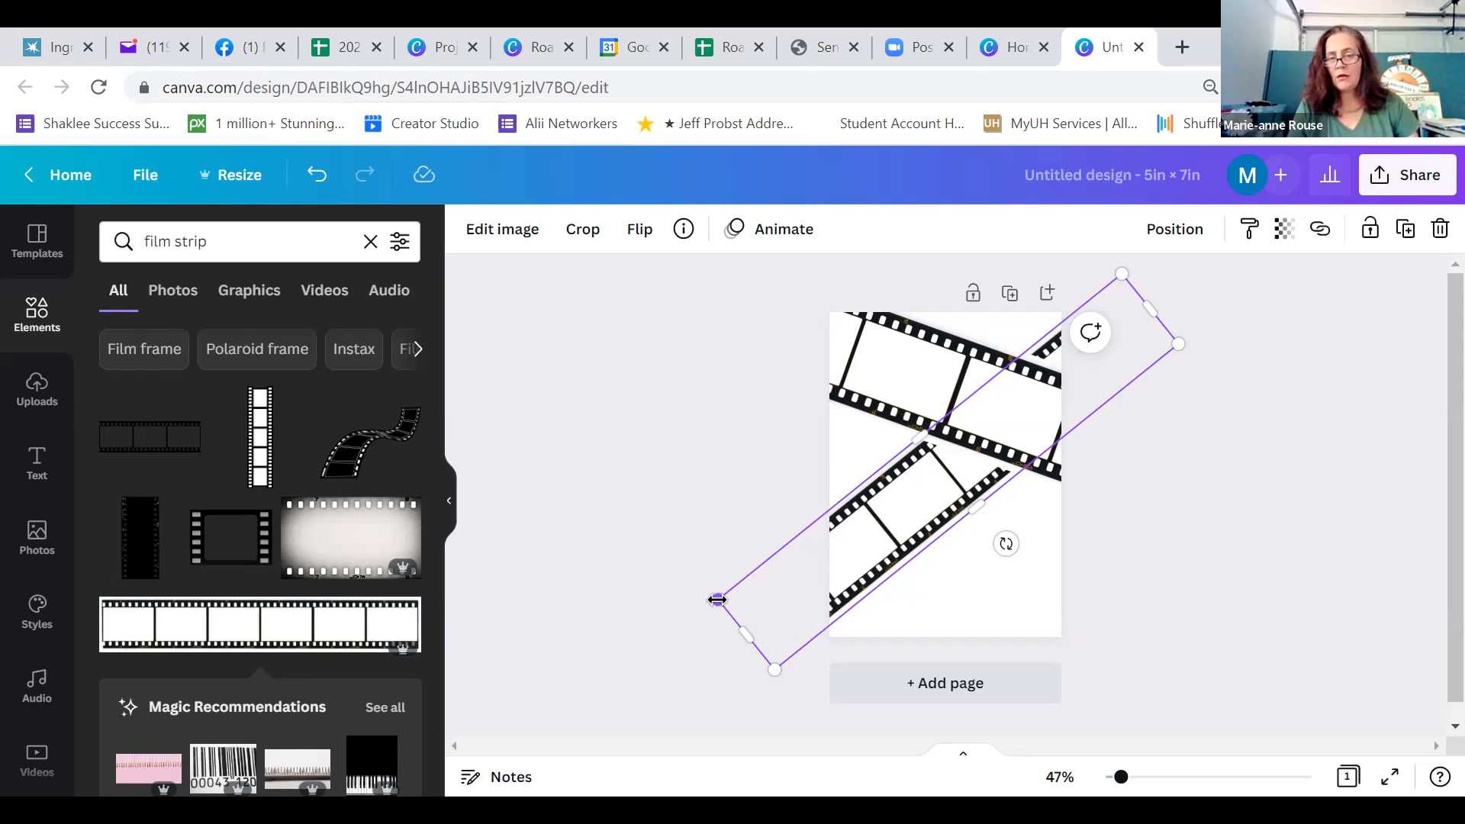
drag(717, 600, 506, 587)
click(628, 512)
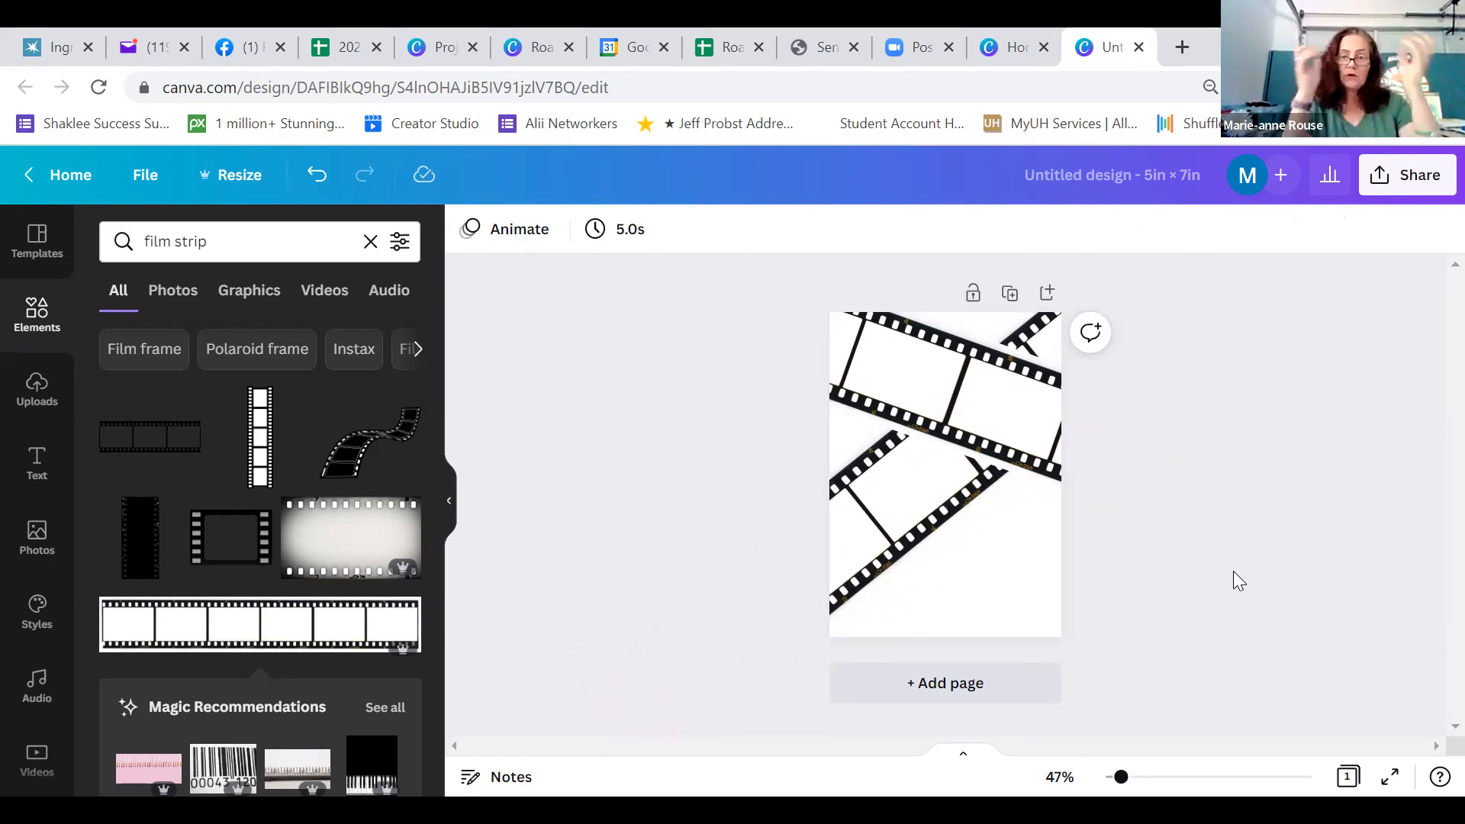
Insert the uploaded group photo of people in orange astronaut suits onto the page
click(37, 402)
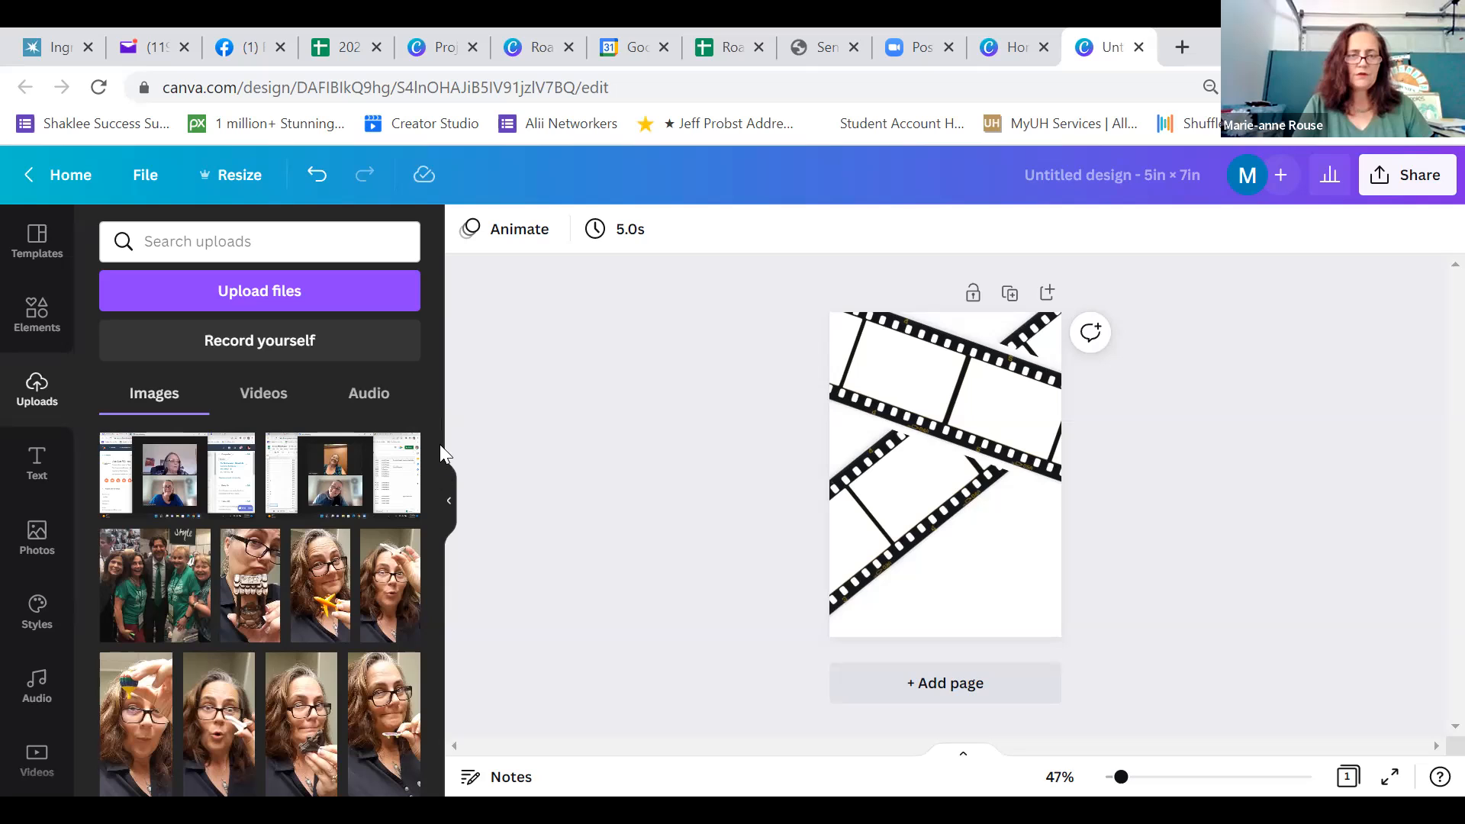
scroll(439, 495, down, 3)
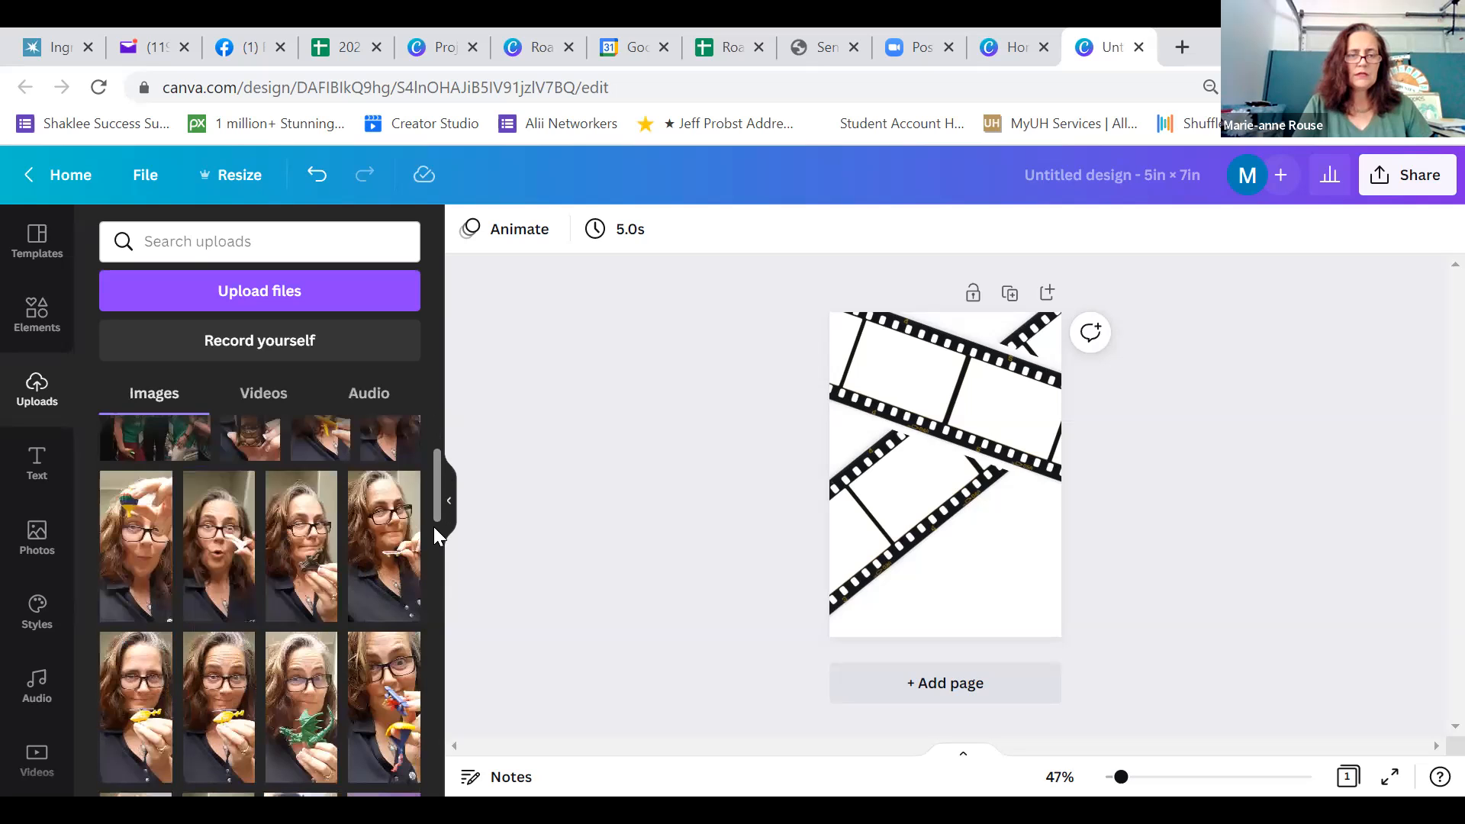
scroll(433, 526, down, 2)
scroll(434, 549, down, 4)
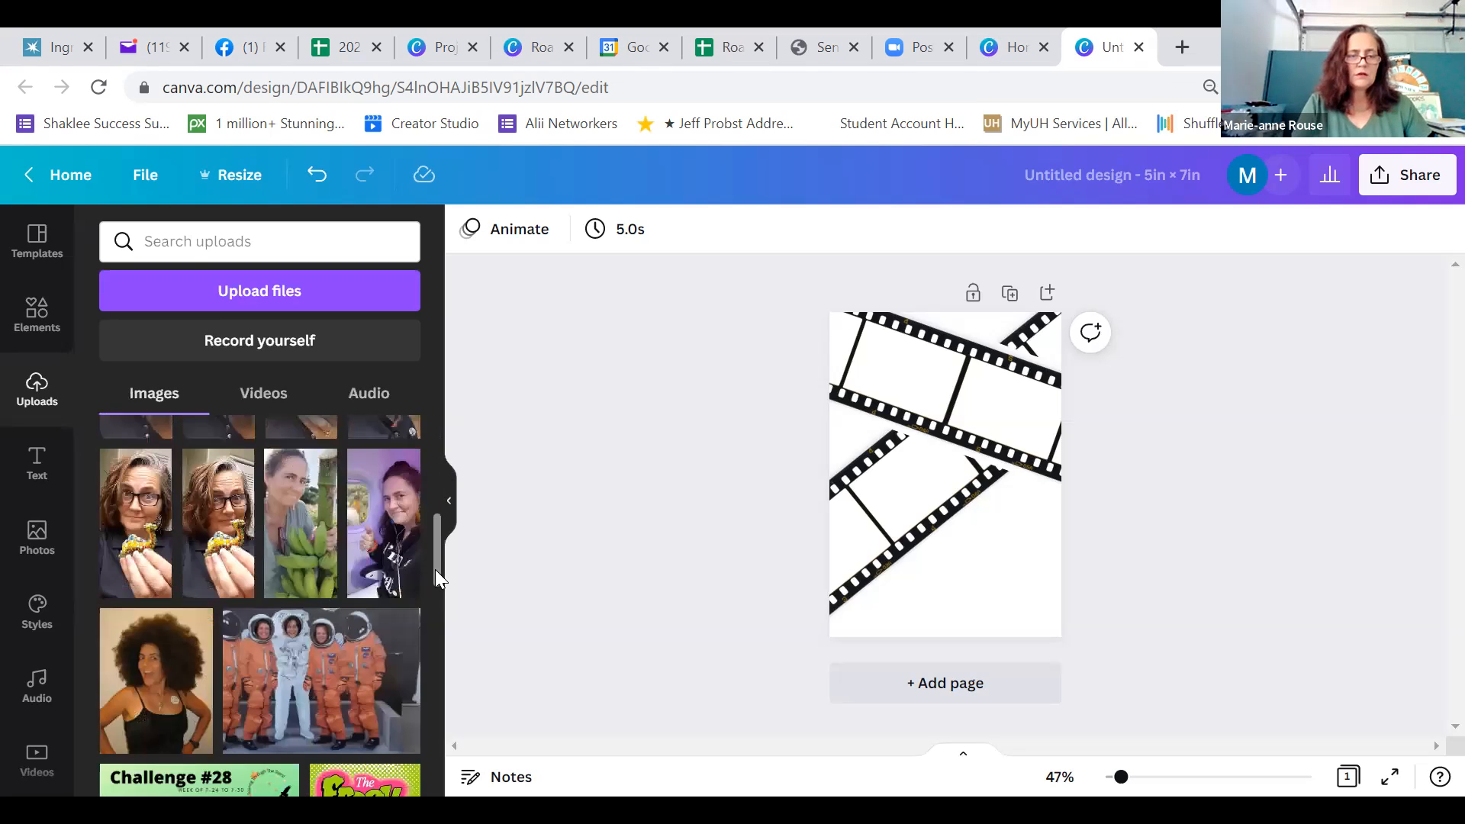
scroll(436, 553, down, 2)
scroll(436, 541, up, 3)
scroll(436, 541, down, 2)
scroll(436, 540, down, 2)
click(327, 555)
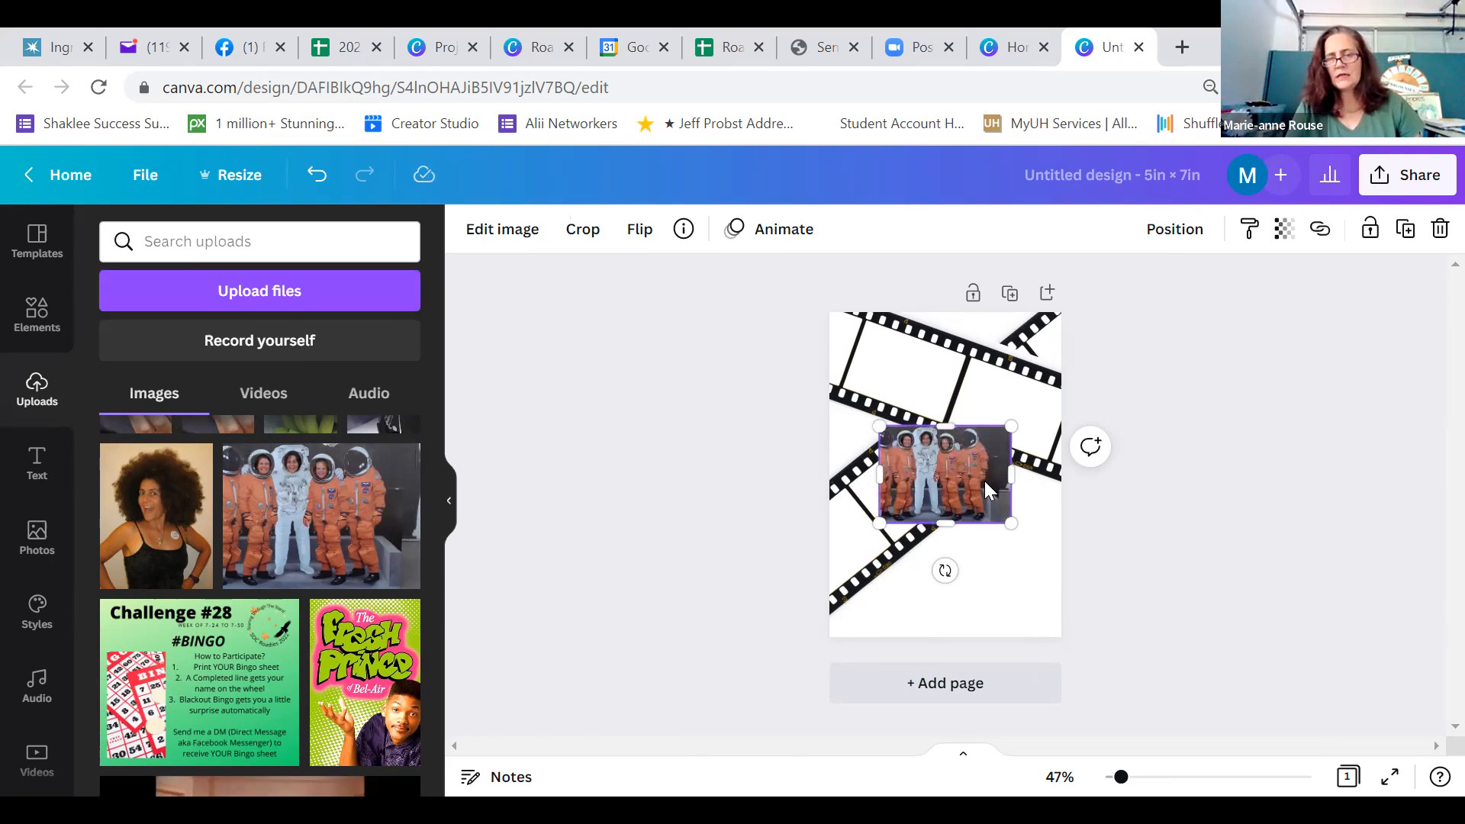
Move the astronaut photo over the right-hand frame of the upper film strip and rotate it to match the strip's tilt
drag(958, 467, 1034, 419)
drag(1022, 523, 990, 531)
drag(1022, 409, 1018, 409)
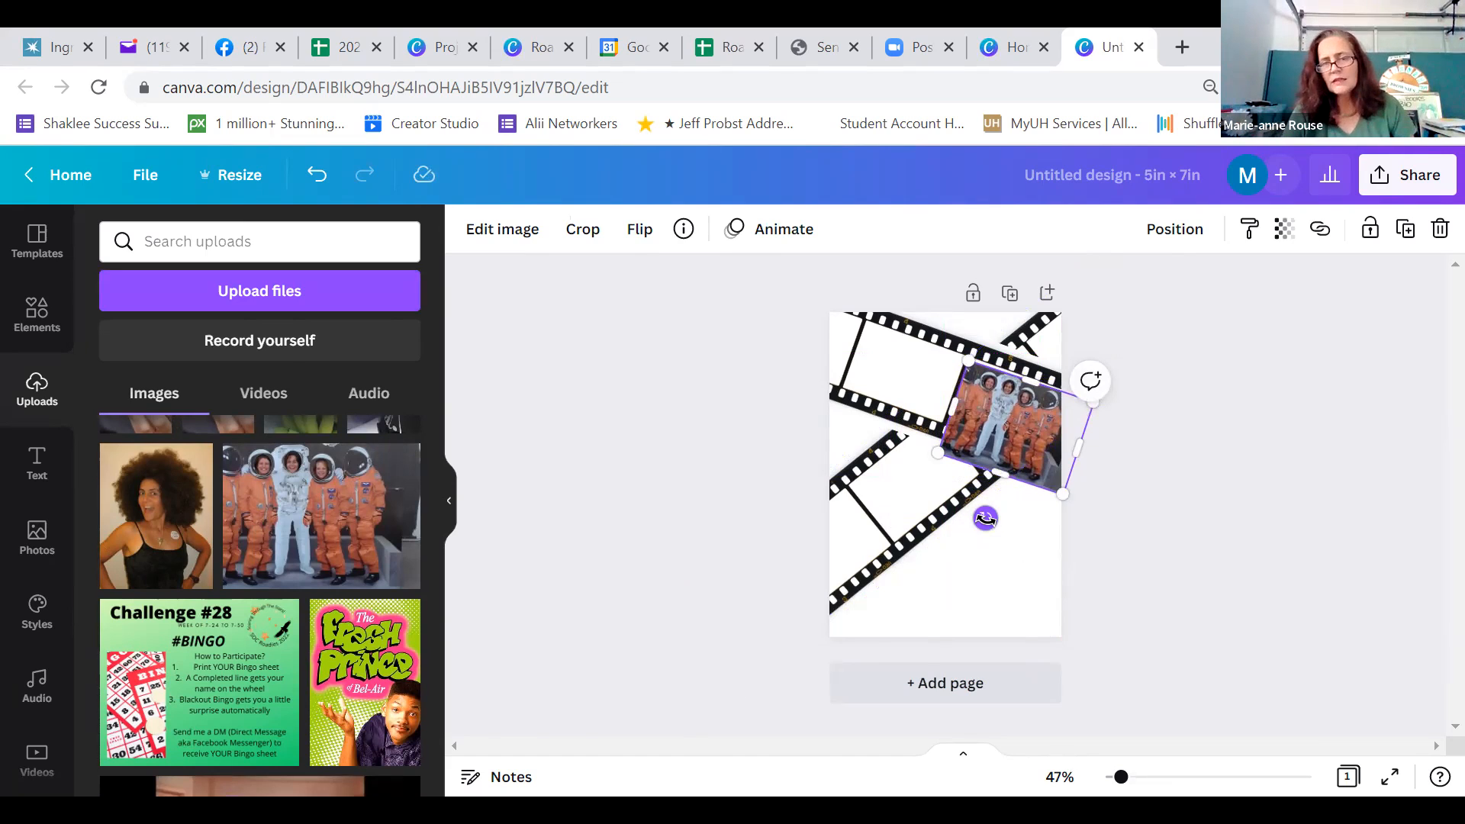
drag(985, 518, 985, 519)
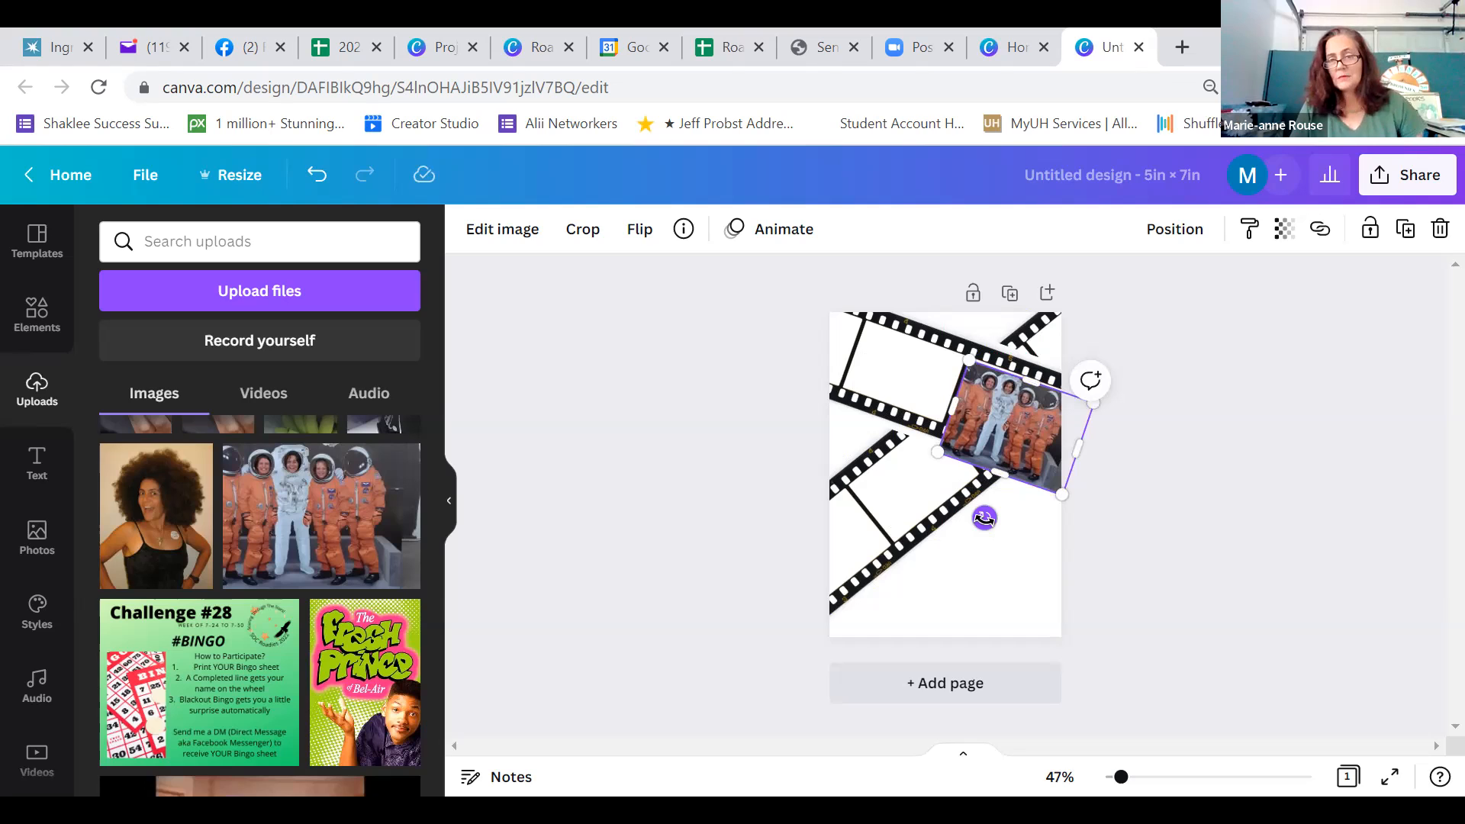
drag(984, 519, 984, 516)
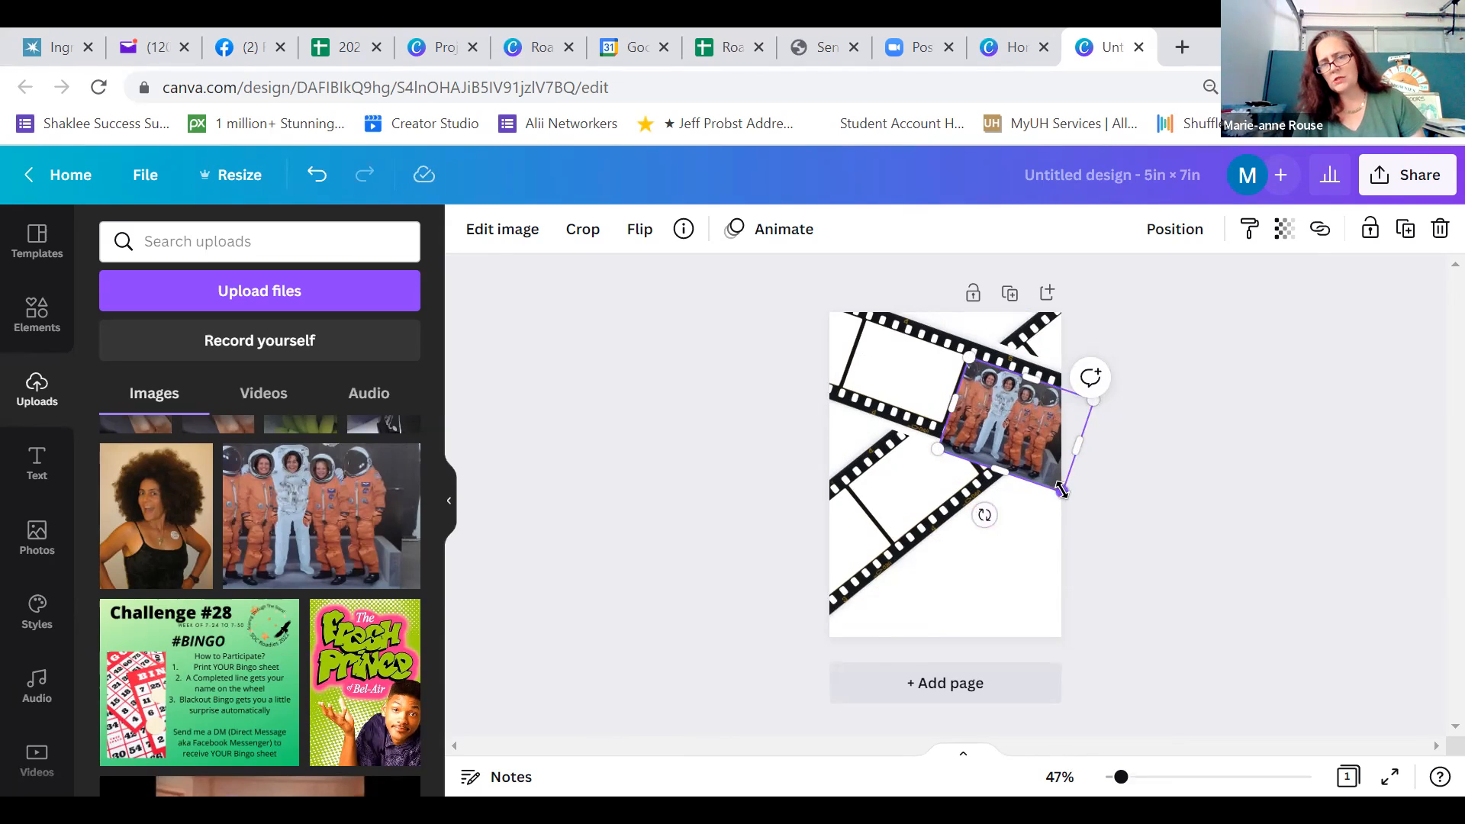
Shrink and crop the astronaut photo to about 2.3 × 1.6 in to fit the right-hand frame of the upper film strip
drag(1061, 490, 1053, 451)
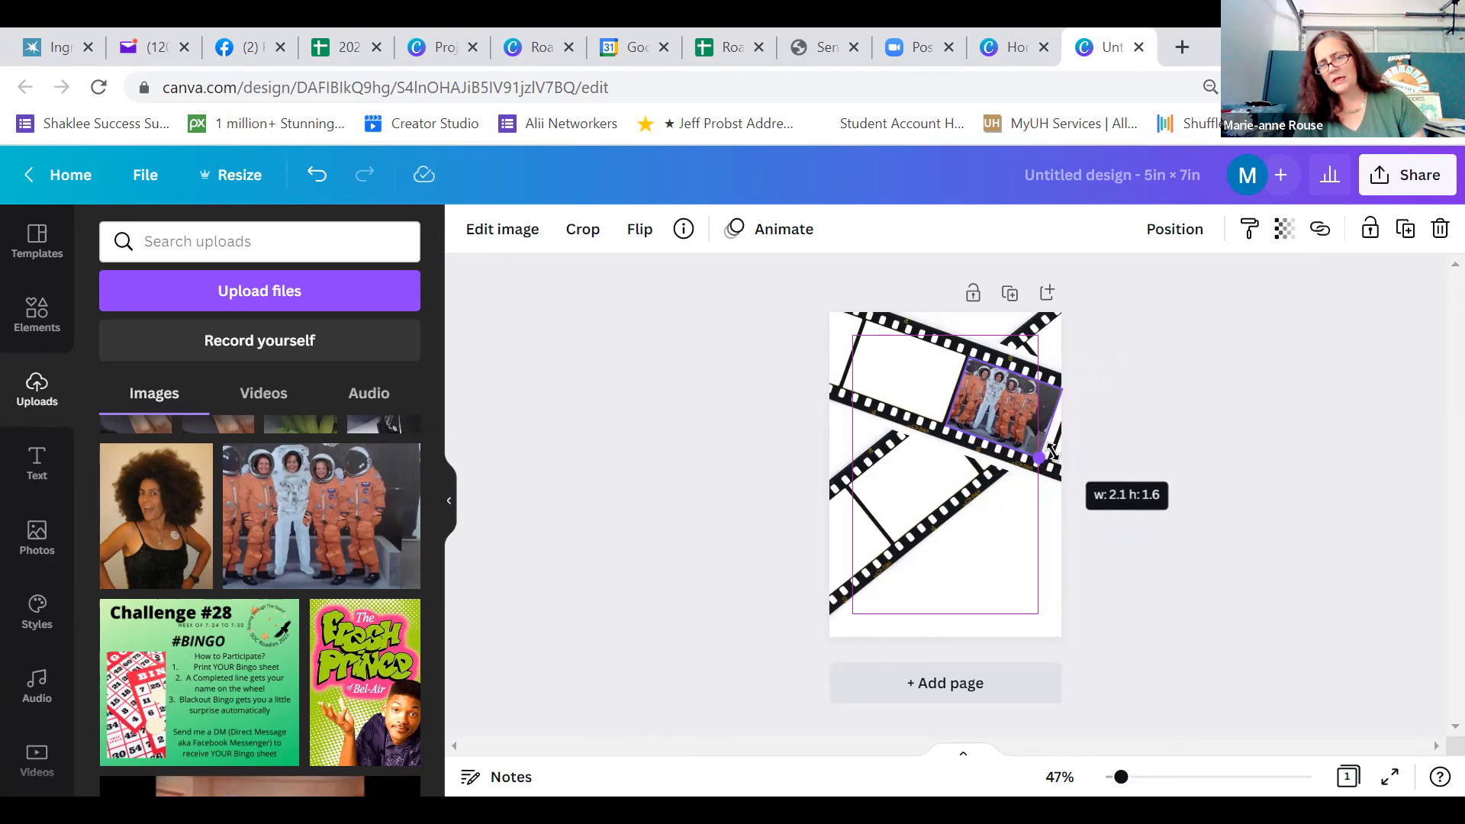
drag(1053, 452, 1061, 440)
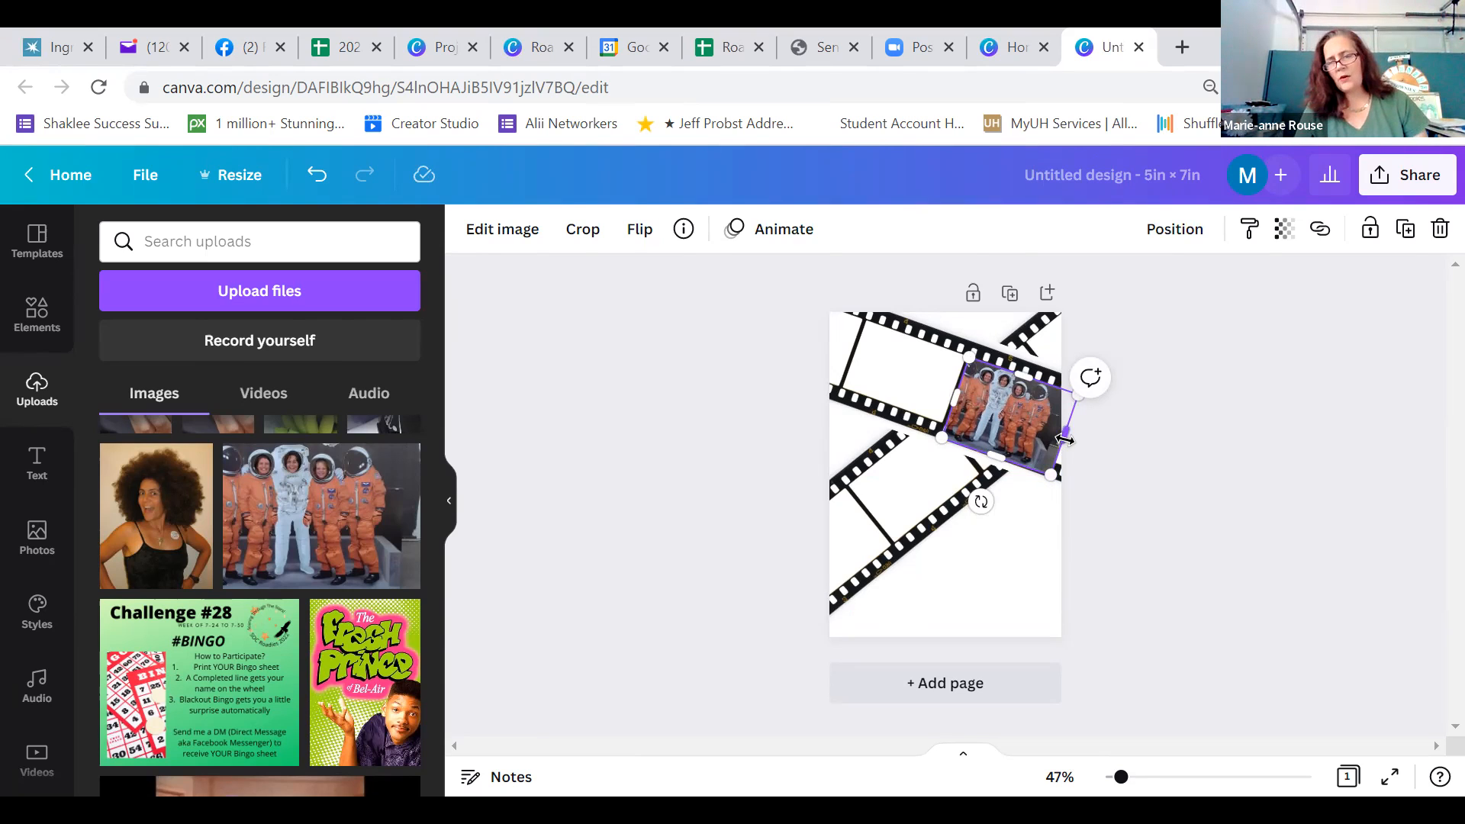
drag(1065, 440, 1057, 434)
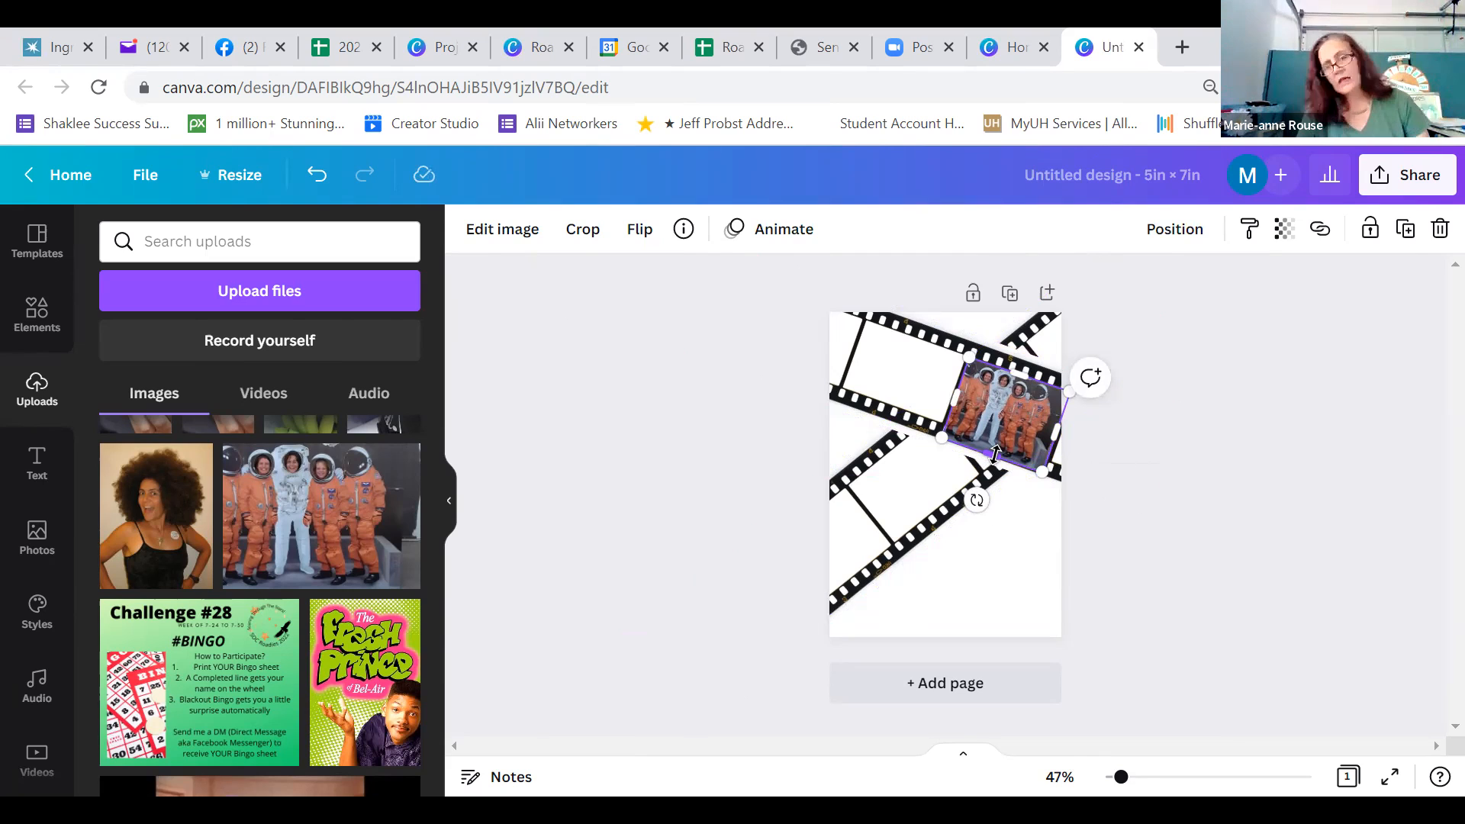
drag(997, 452, 1000, 437)
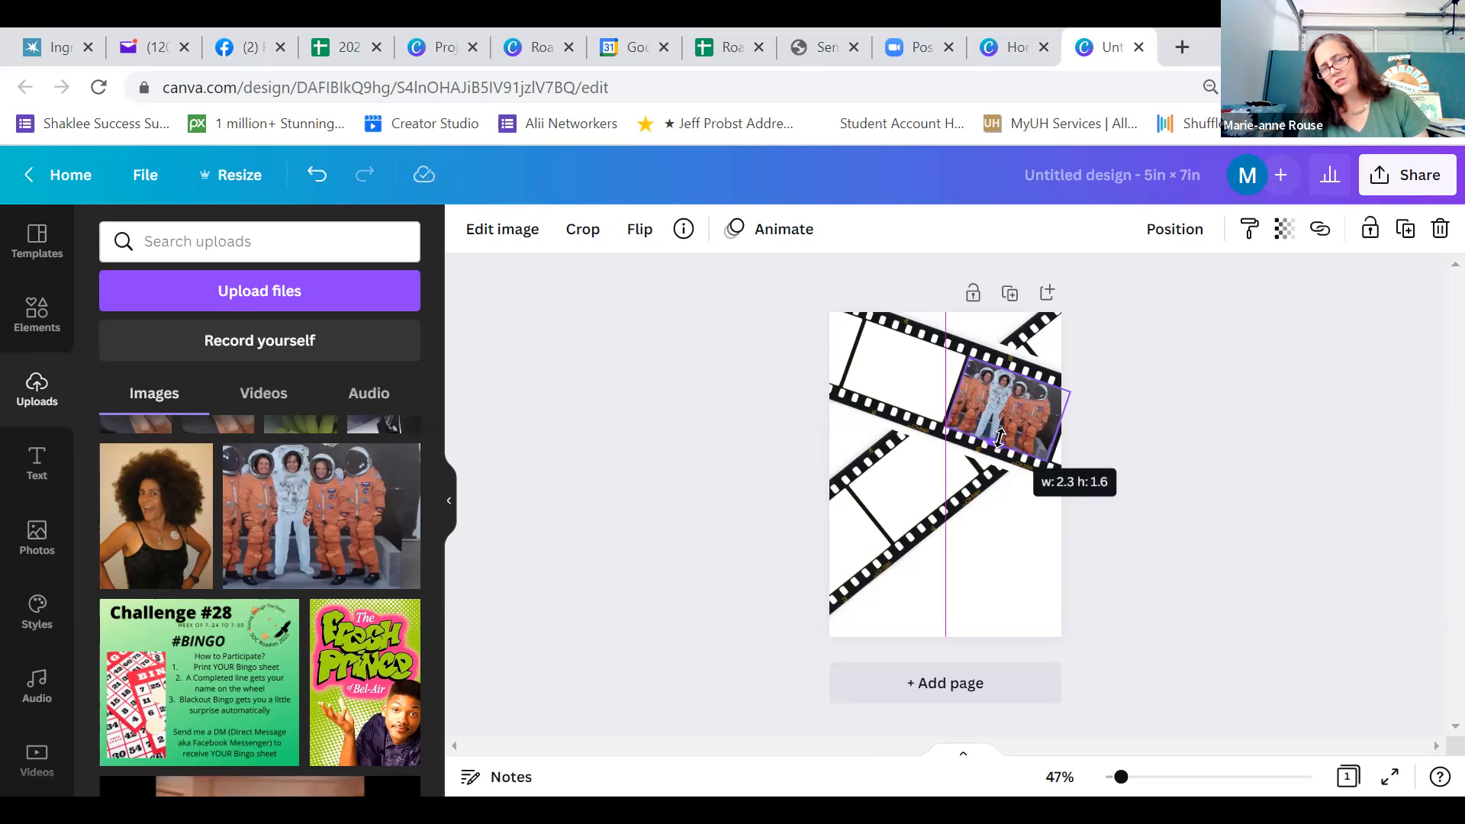
drag(1000, 438, 1000, 439)
click(1018, 540)
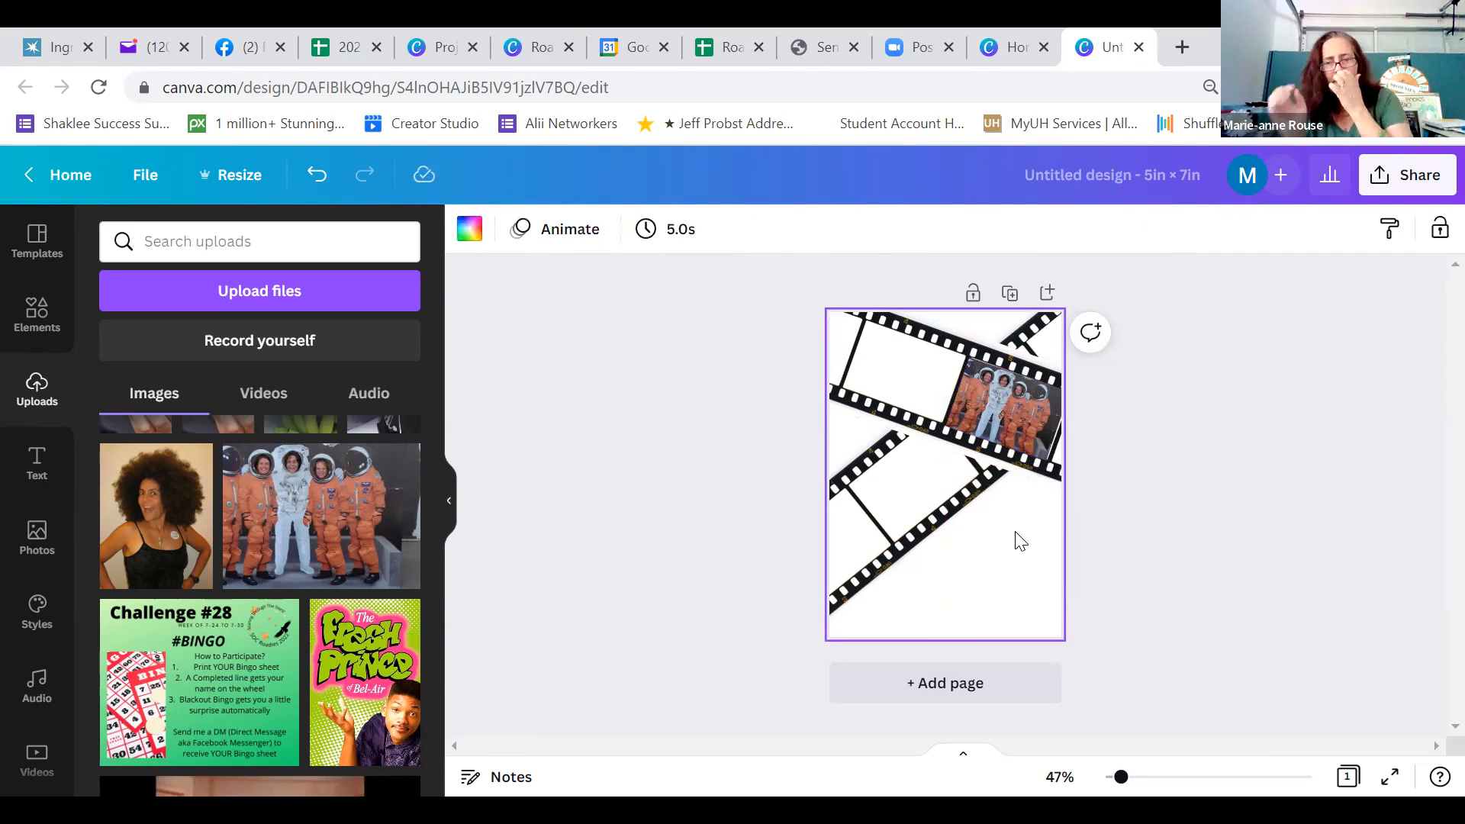
Extend the astronaut photo's right edge to a width of about 2.4 in to cover the frame up to the page edge
click(1027, 426)
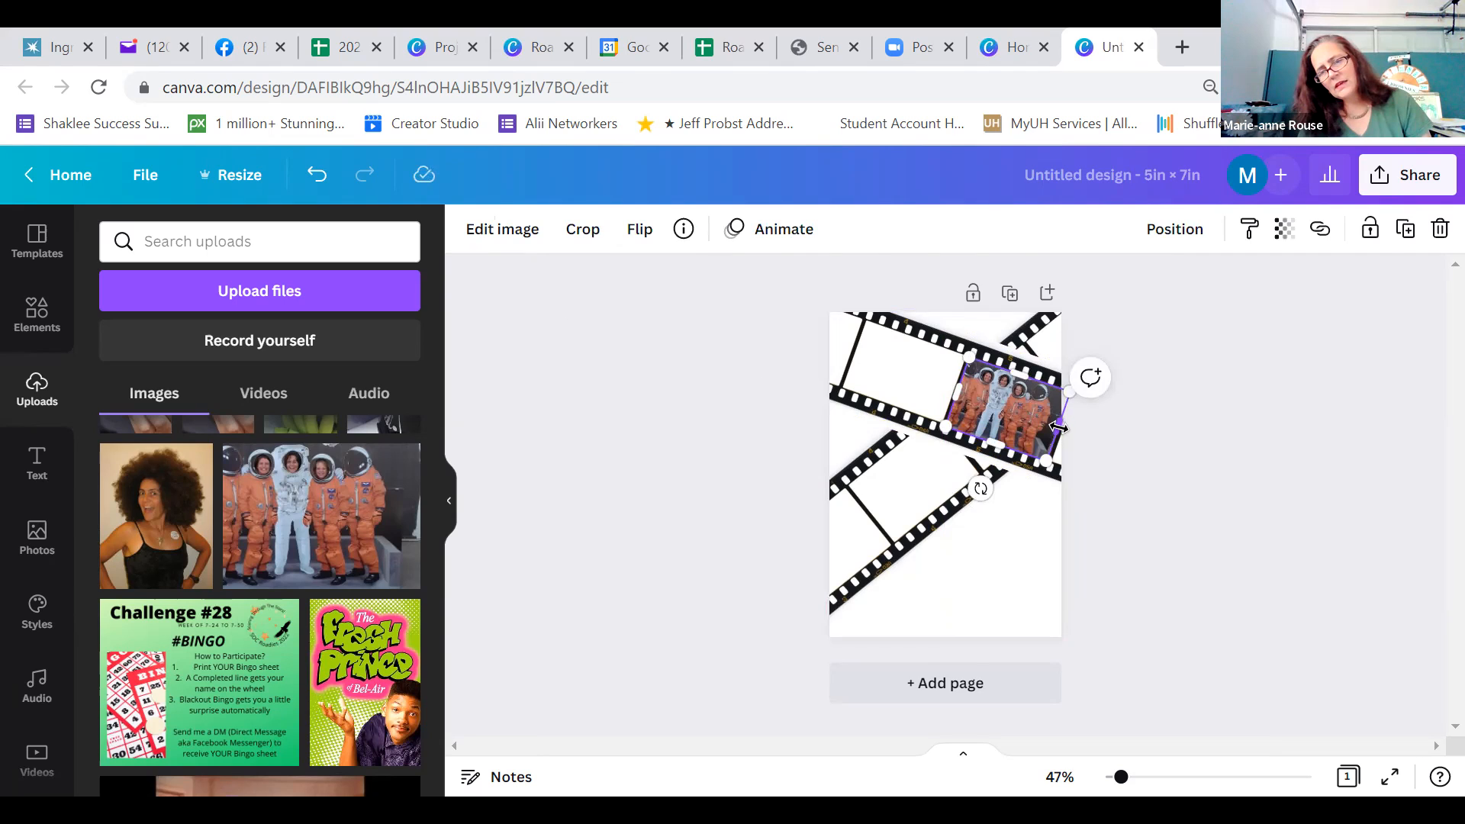
click(1032, 574)
click(992, 392)
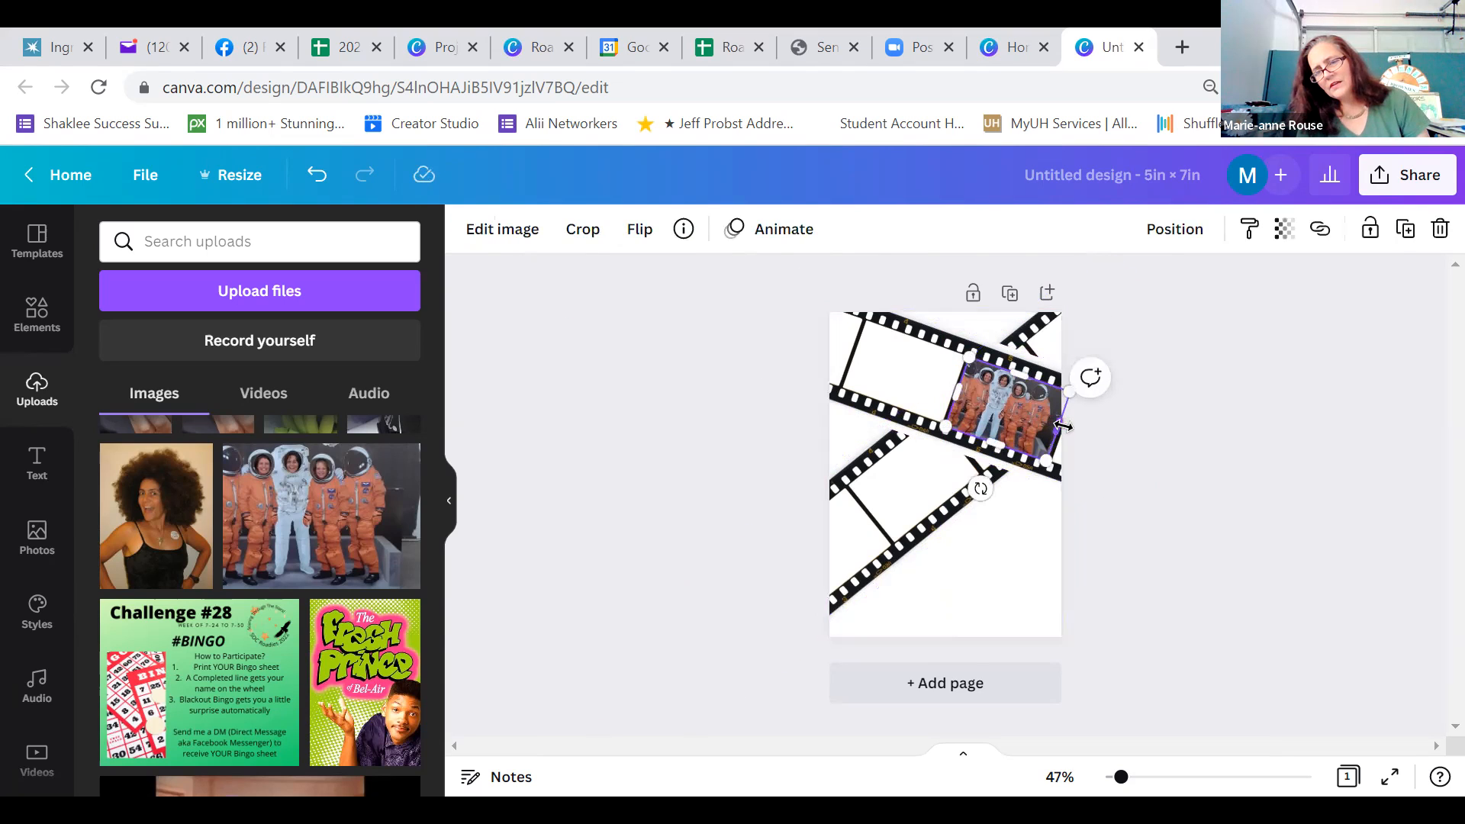
drag(1061, 426, 1064, 426)
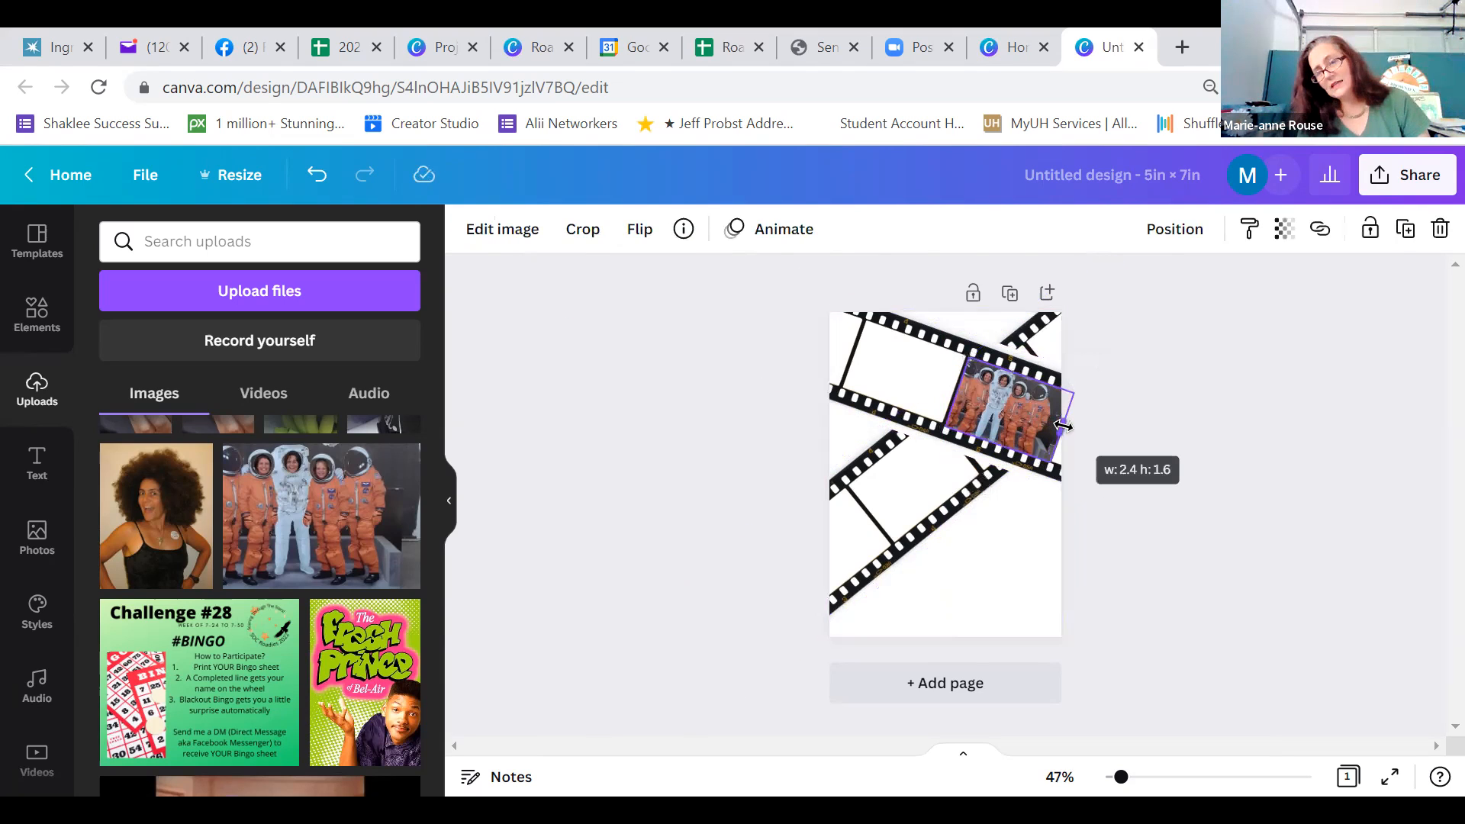
click(1034, 623)
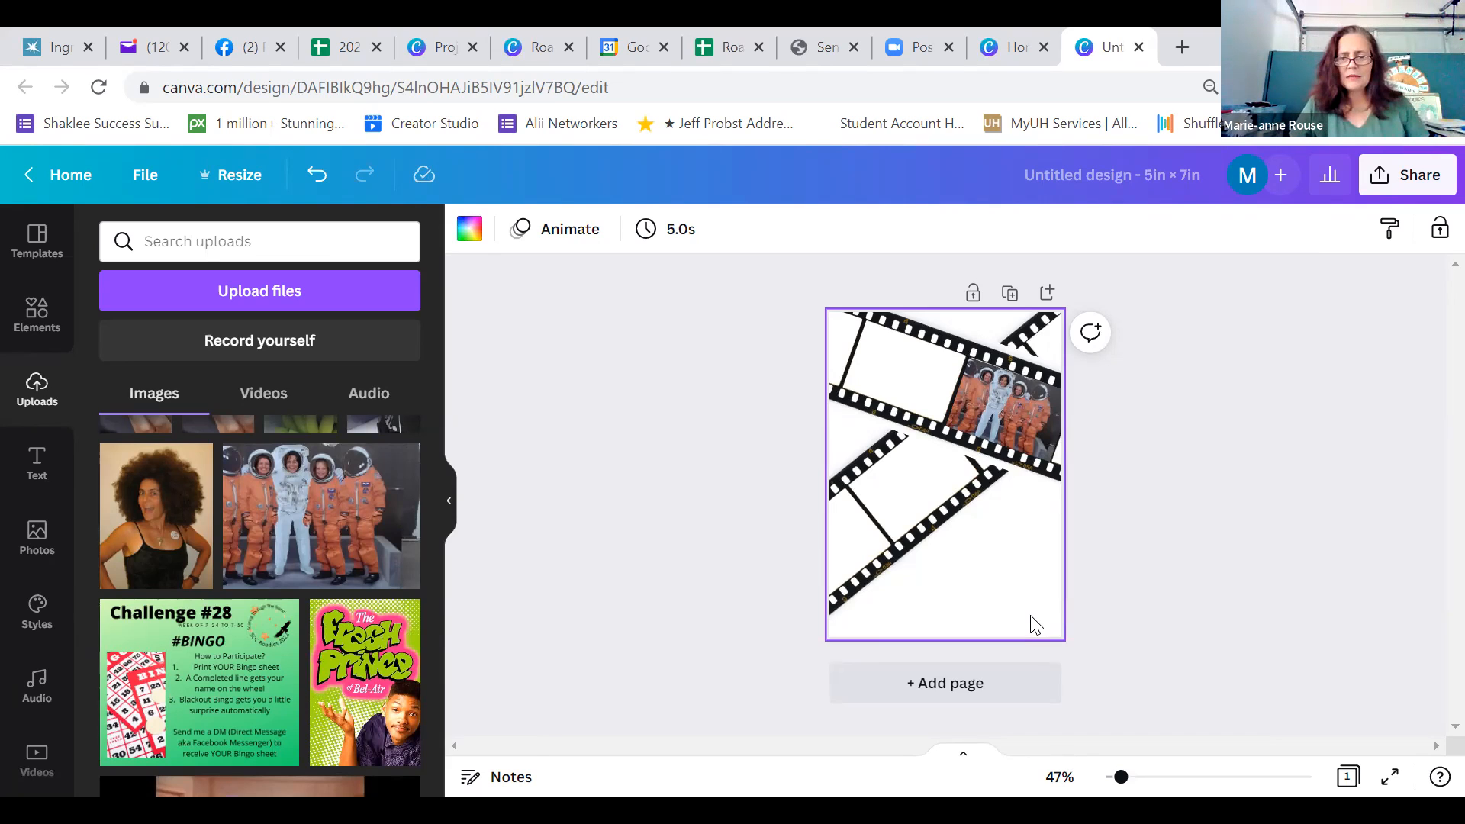
Insert the uploaded portrait of the curly-haired woman and rotate it to match the tilt of the rising film strip
click(168, 524)
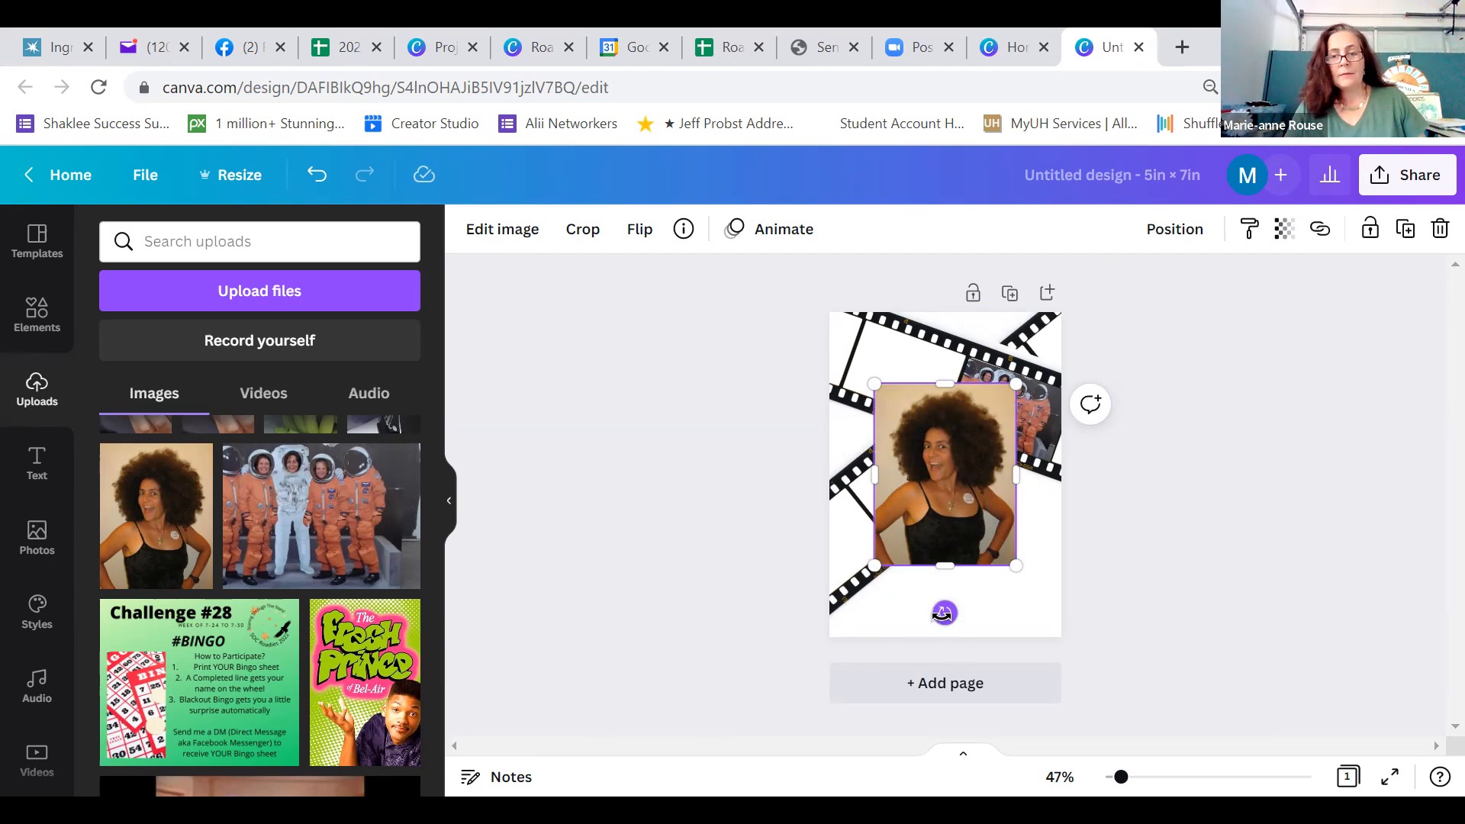
drag(932, 612, 856, 545)
mouse_move(931, 507)
mouse_down()
mouse_move(943, 531)
mouse_move(949, 495)
mouse_up()
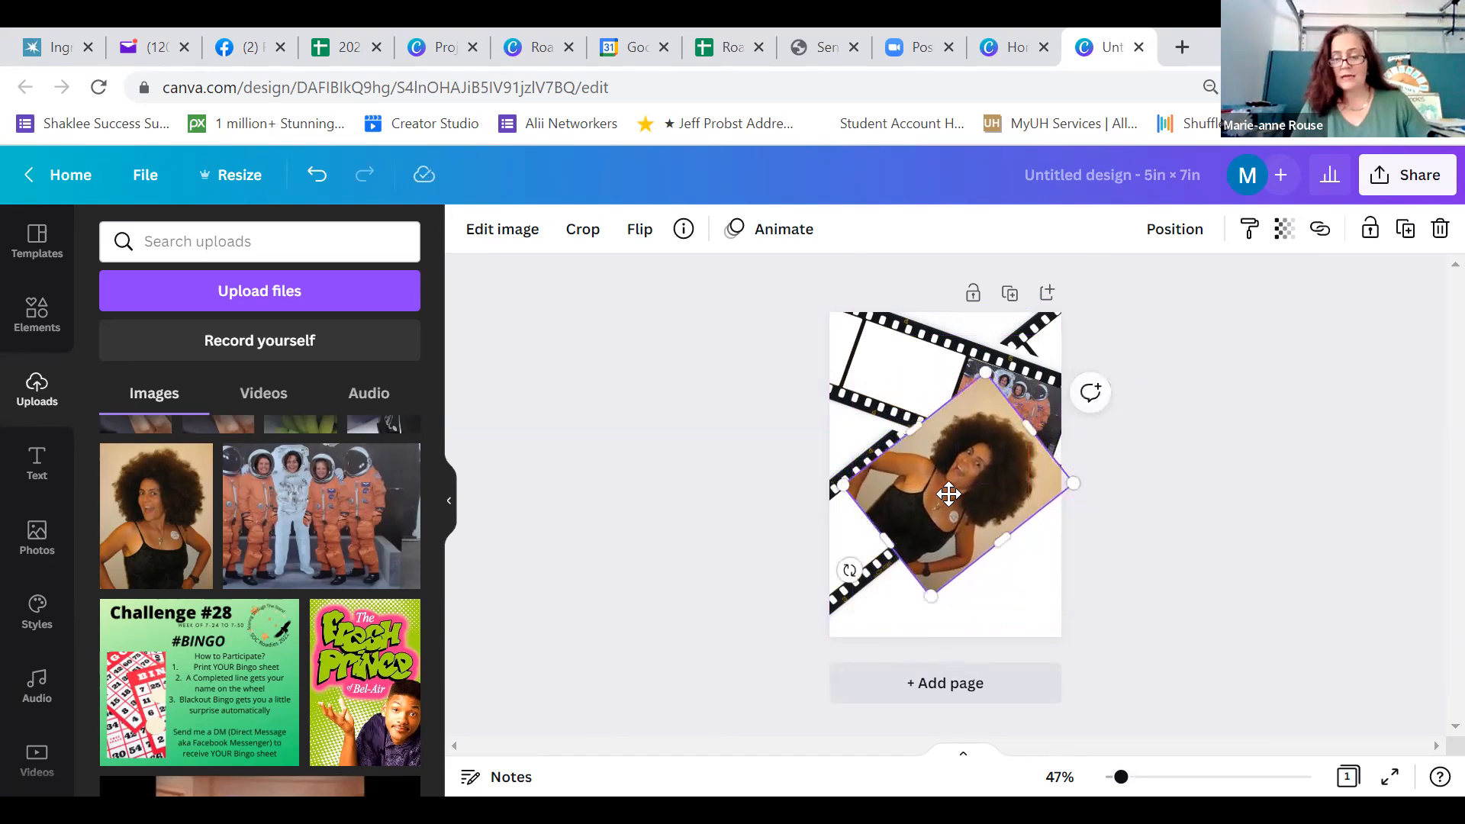
Shrink the portrait to fit the middle frame of the rising film strip and trim its upper edge slightly
drag(1073, 483, 987, 468)
drag(938, 520, 939, 512)
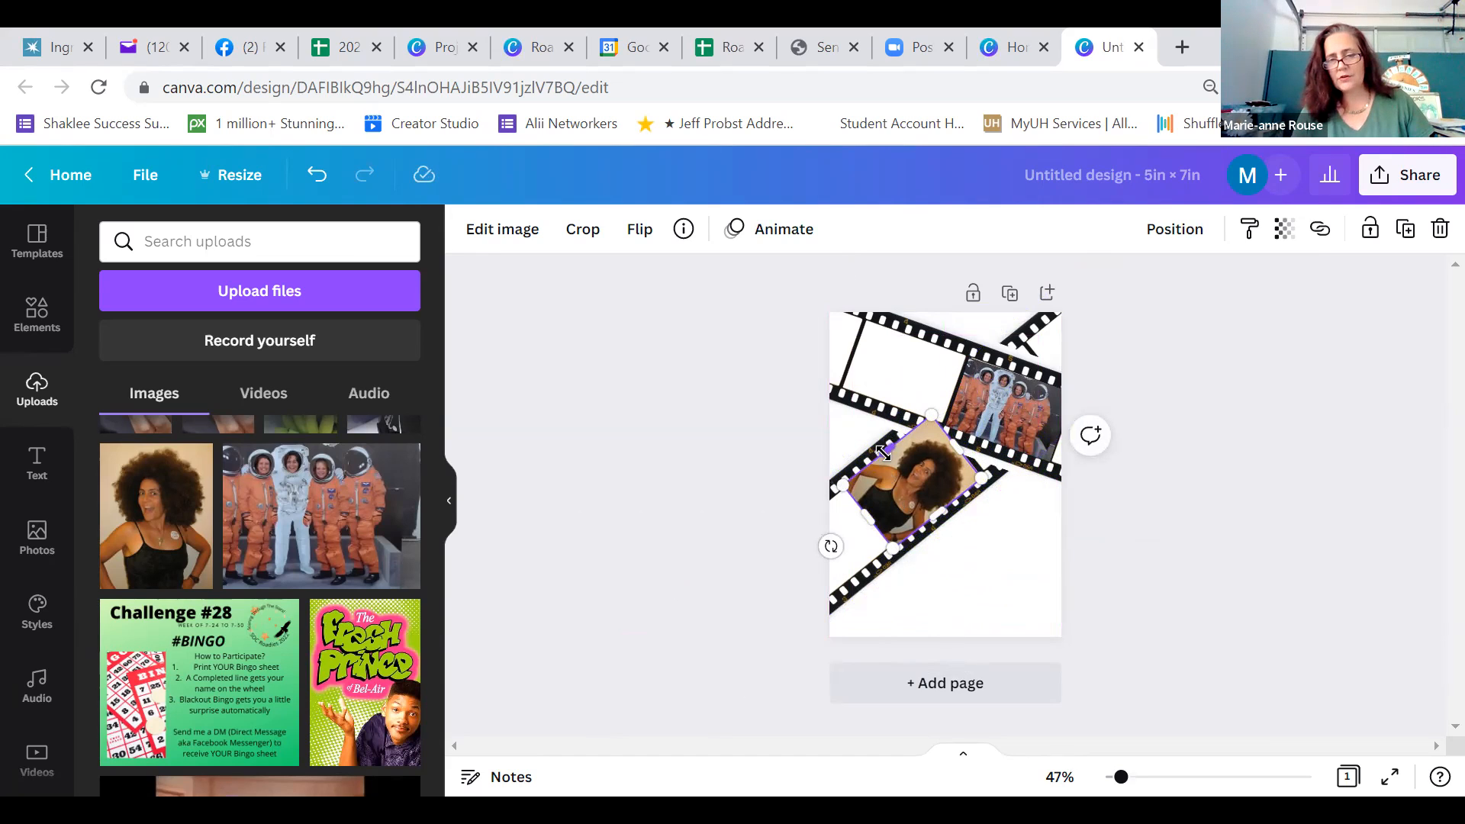
drag(884, 452, 886, 454)
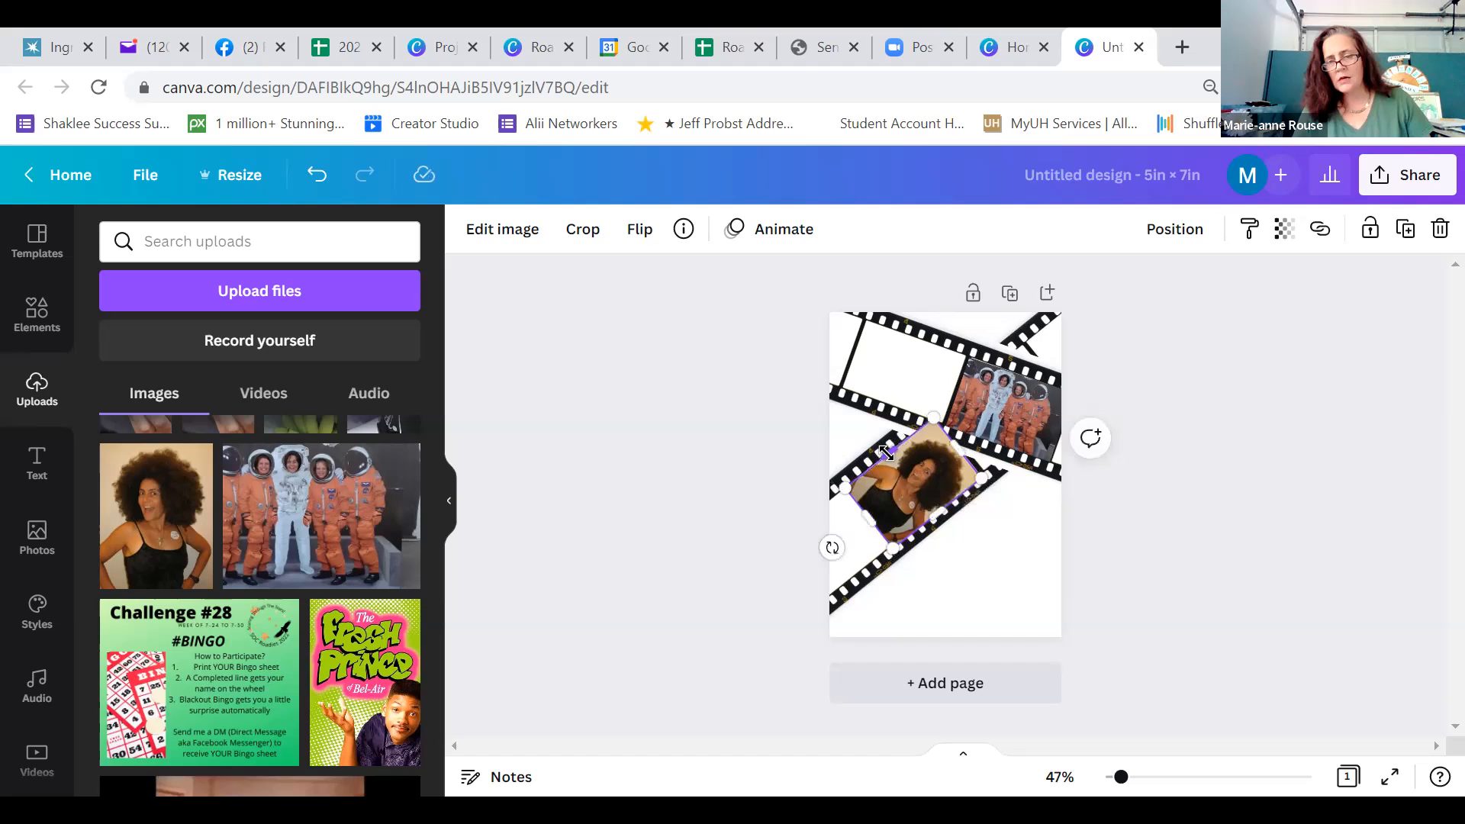
click(971, 549)
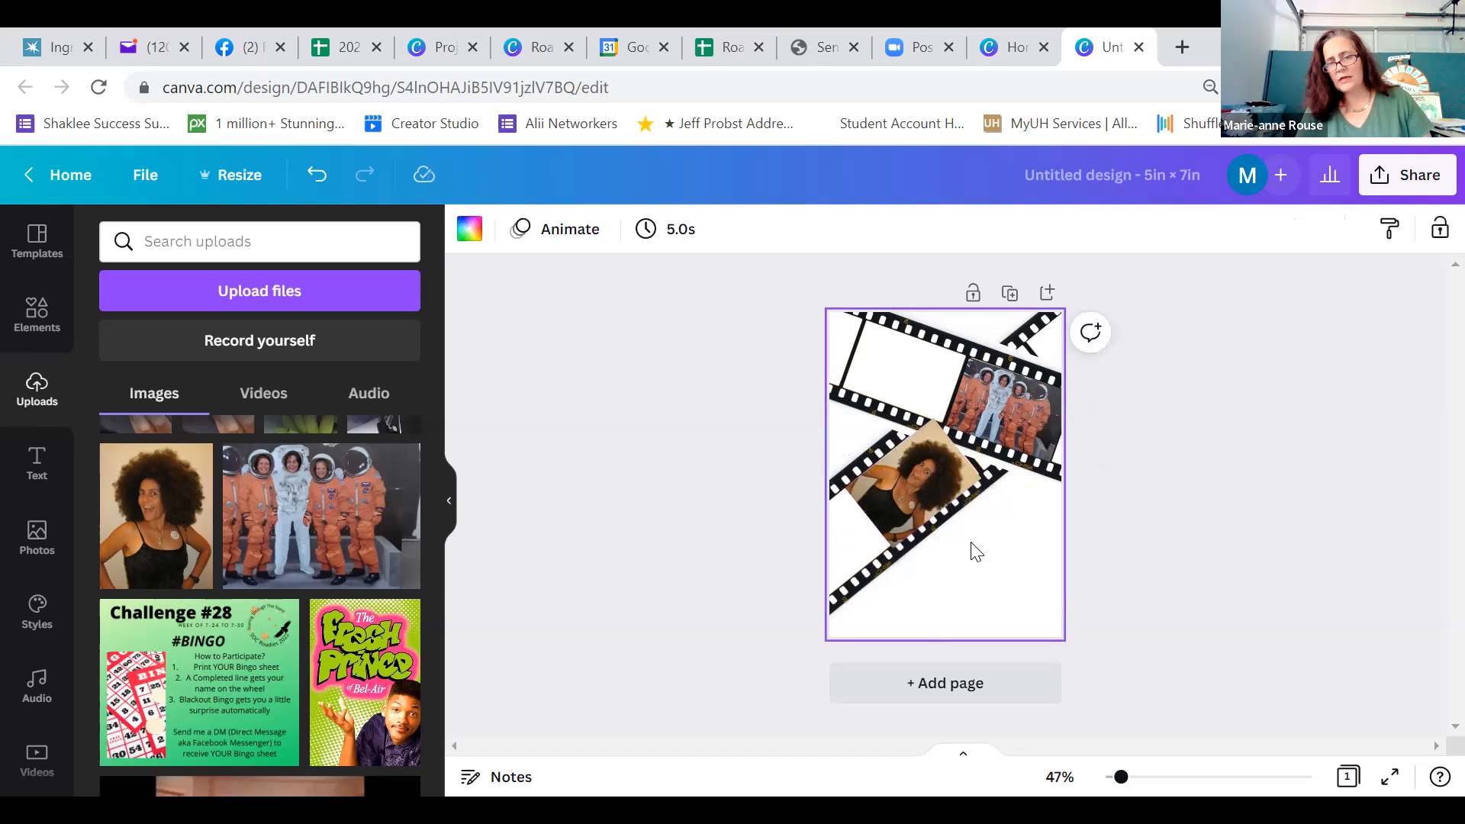
Nudge the portrait slightly right and up to line it up with the rising strip's frame
click(918, 498)
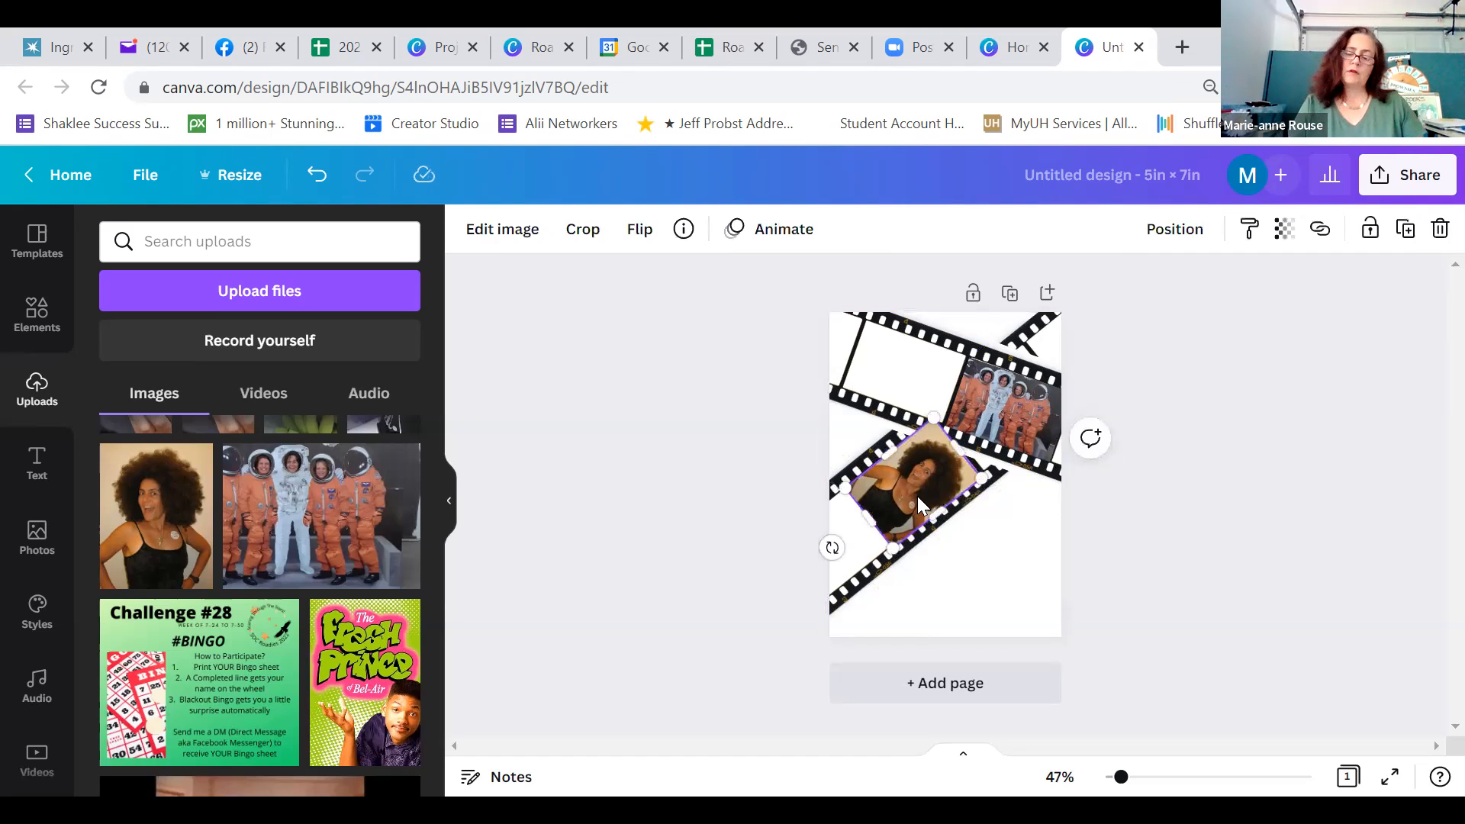
key(Right)
key(Right)
key(Right)
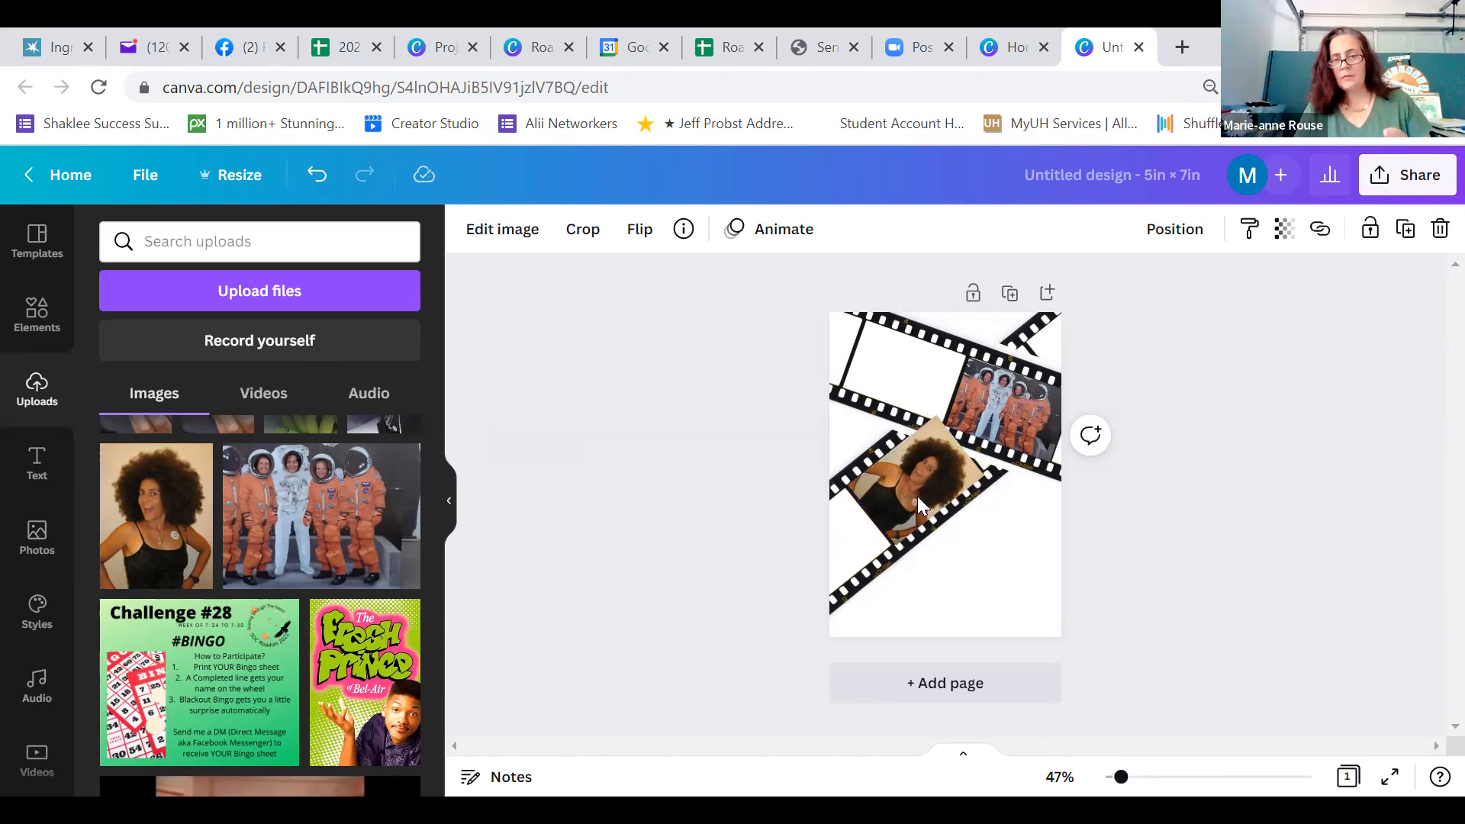
click(976, 556)
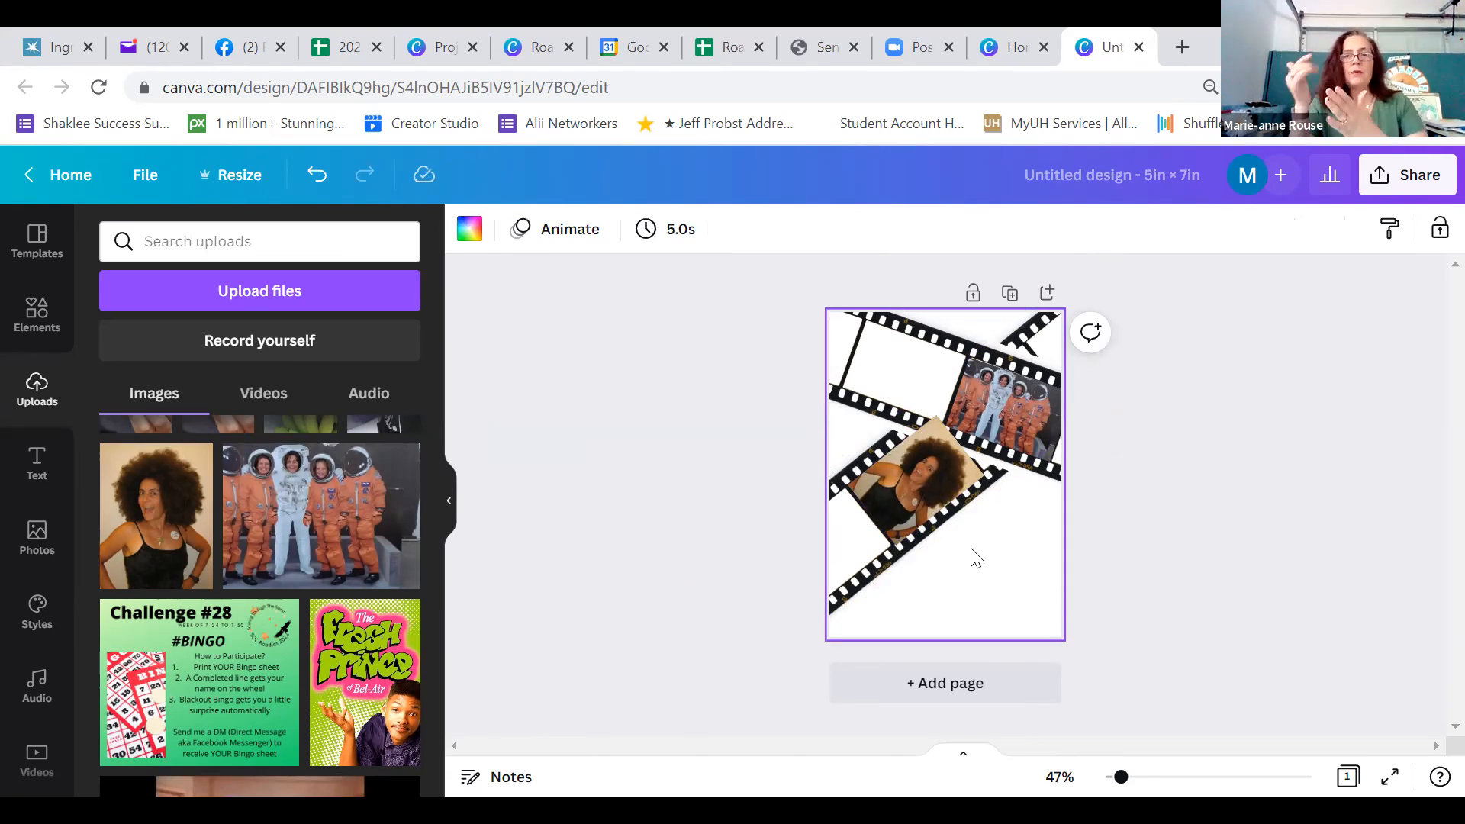
Send the portrait backward one layer so its upper corner sits behind the upper film strip
click(934, 489)
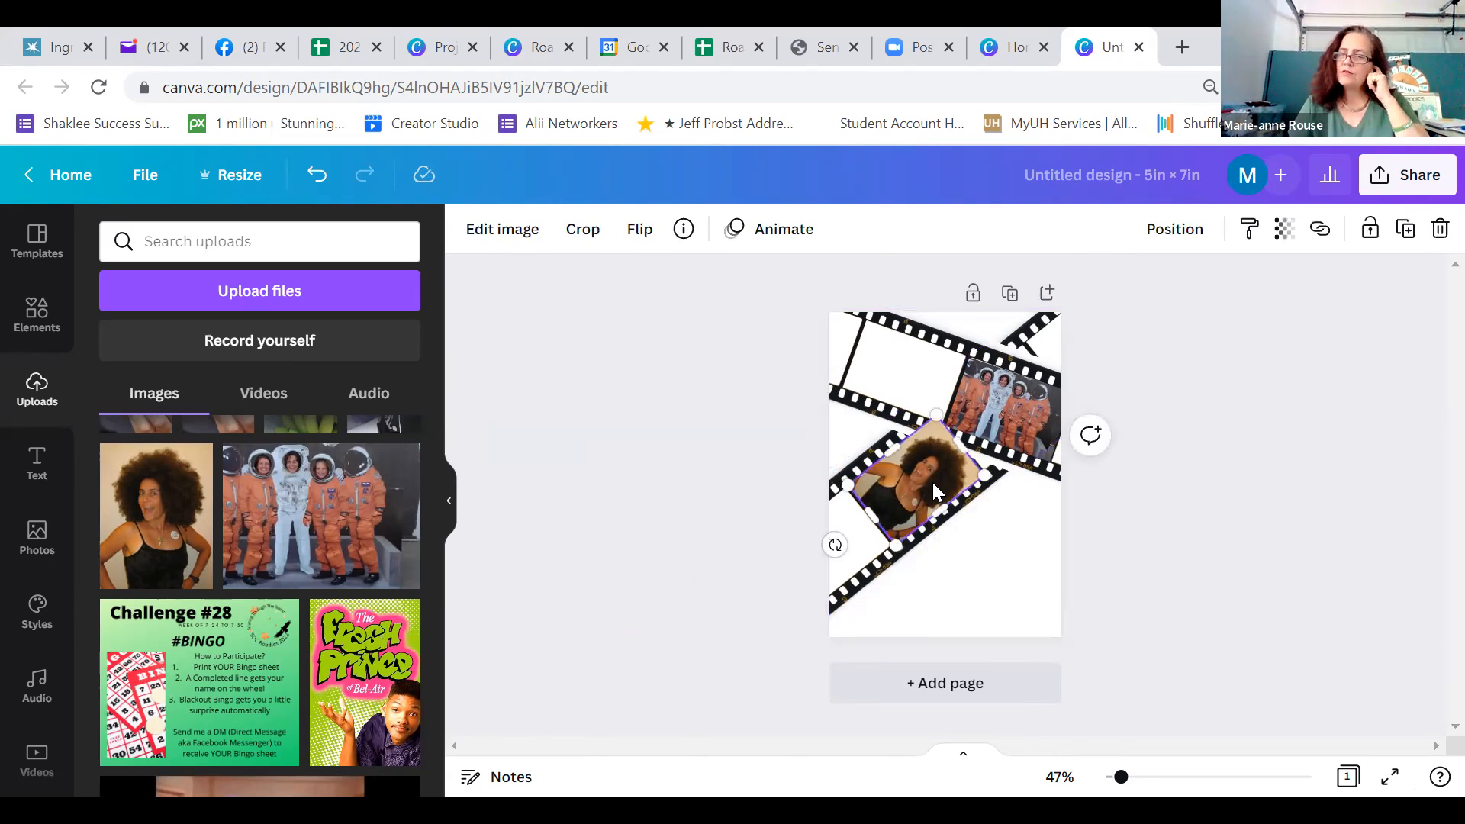
click(1174, 230)
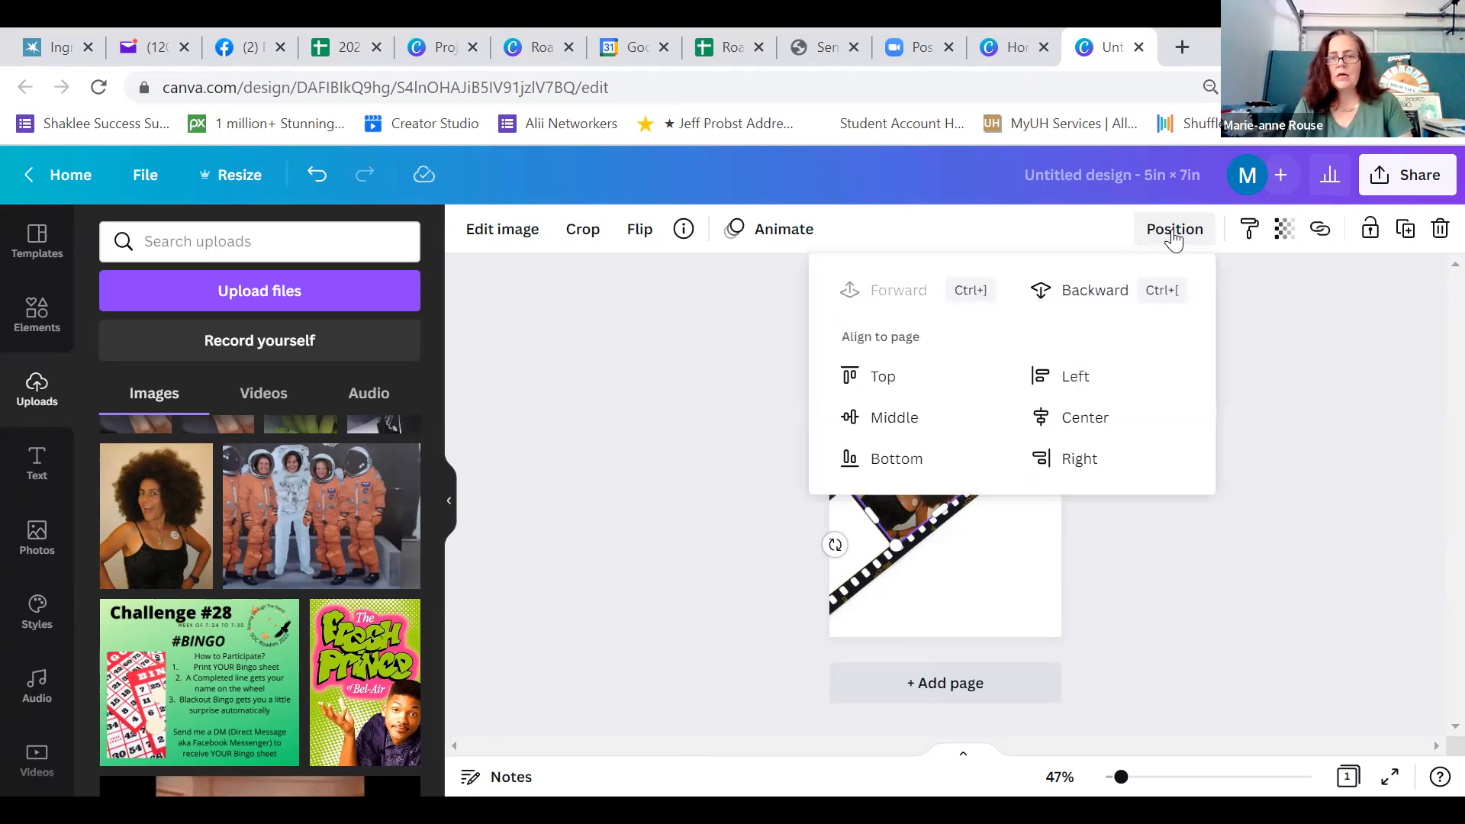
click(1078, 300)
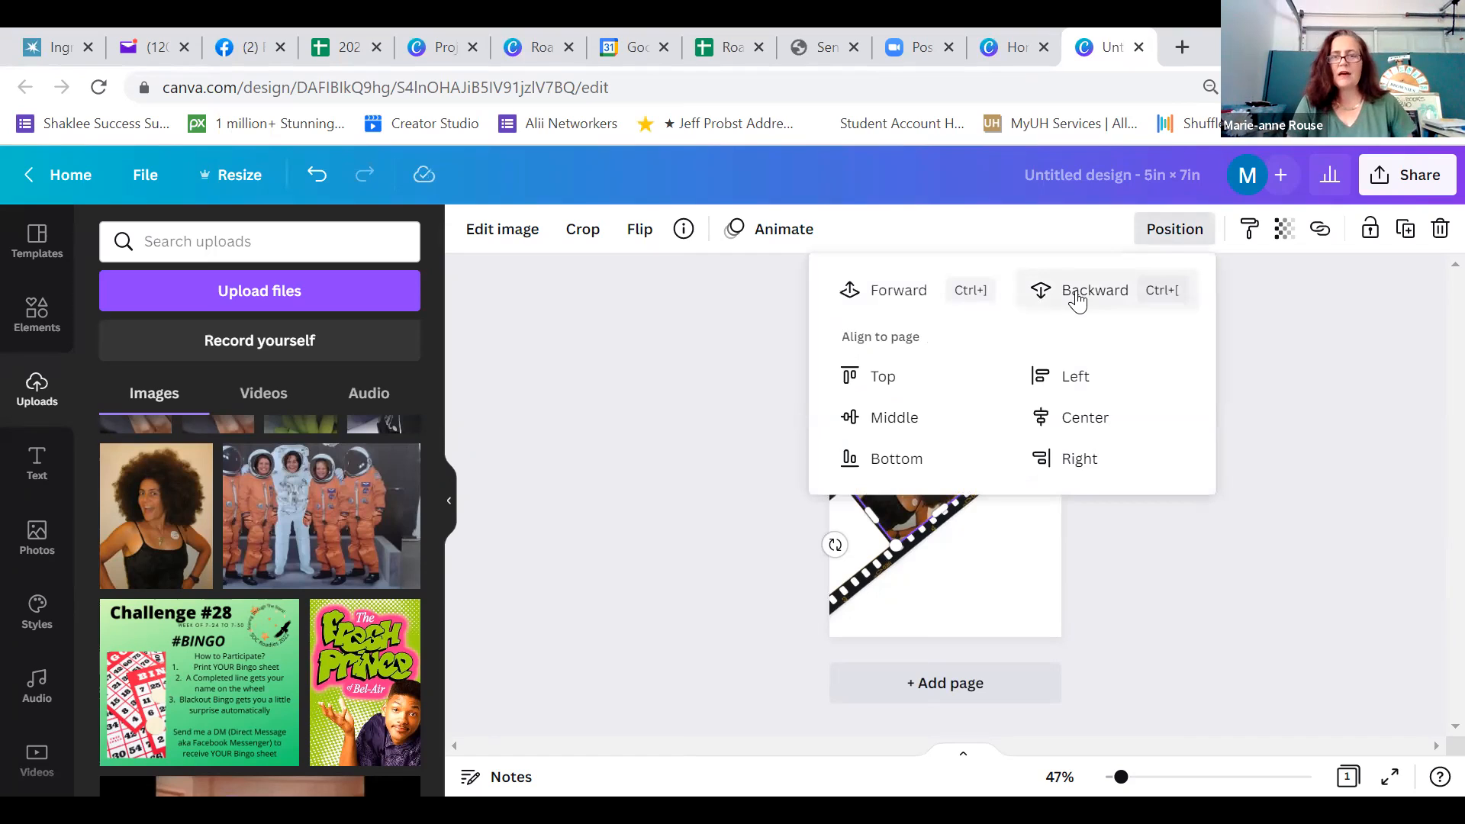
click(1286, 354)
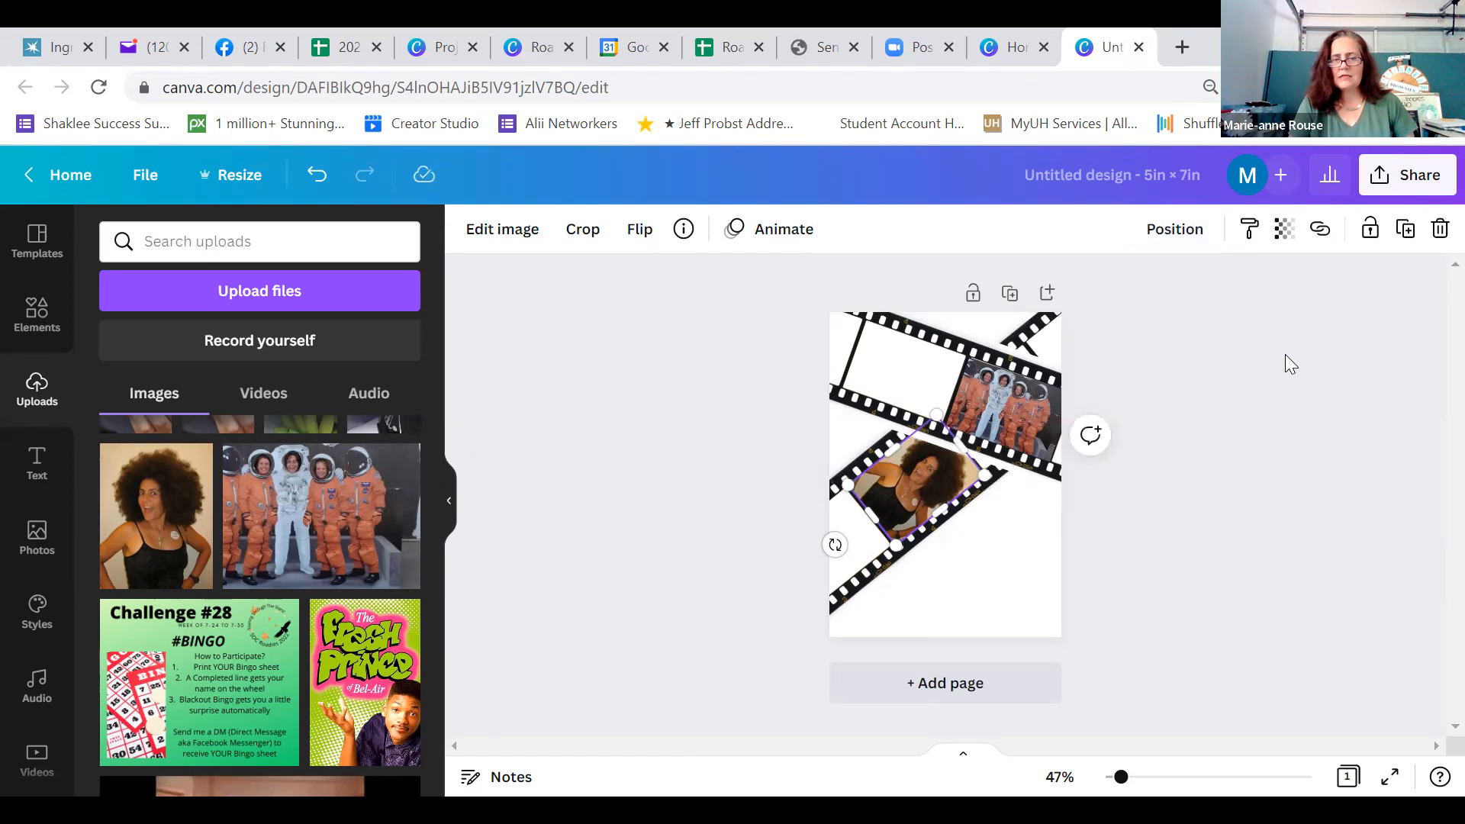
click(1285, 354)
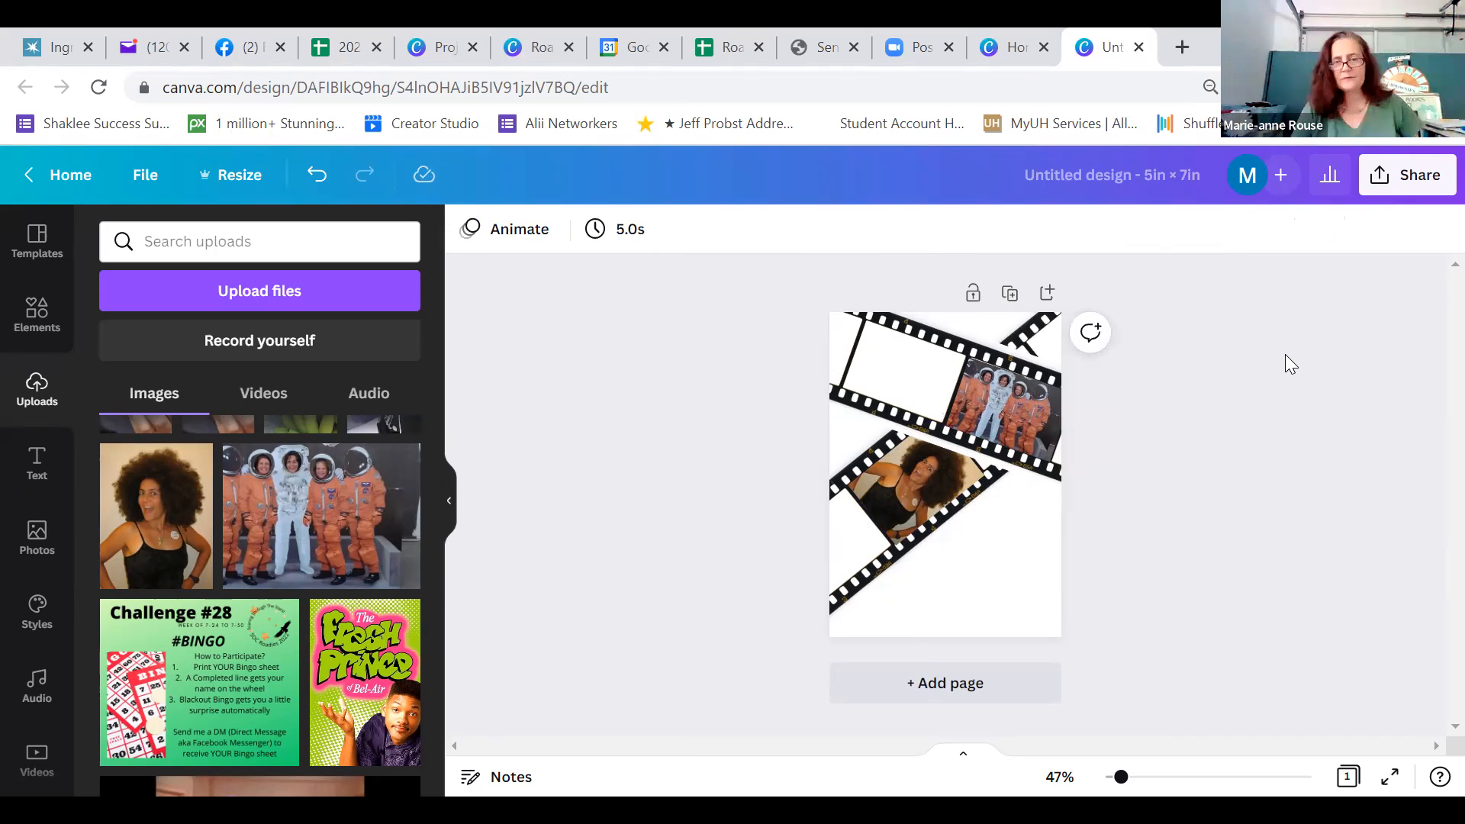
Crop the blank margins off the long lower and upper edges of the upper film strip
click(990, 444)
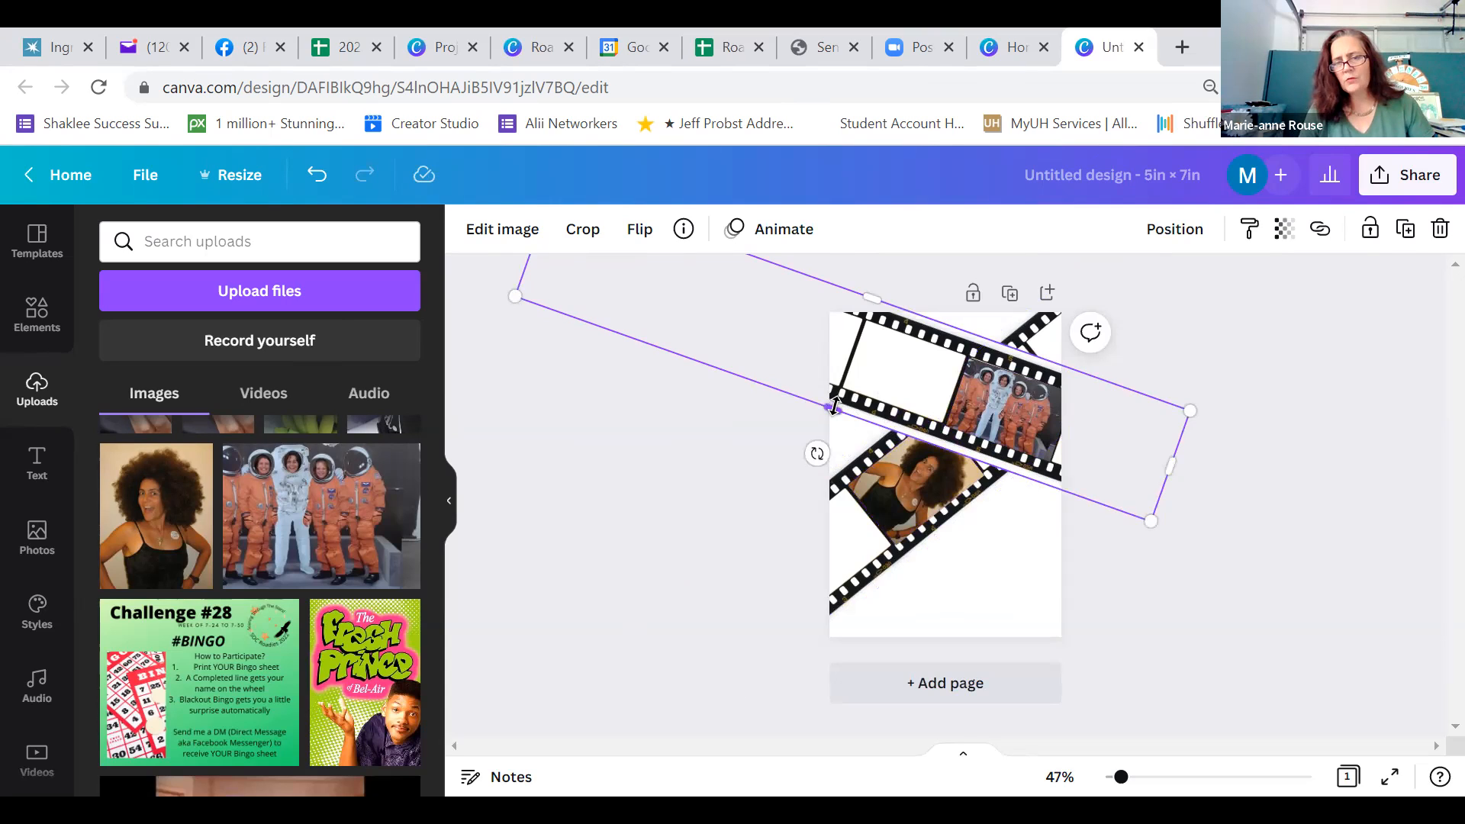
drag(835, 406, 835, 402)
drag(834, 403, 835, 403)
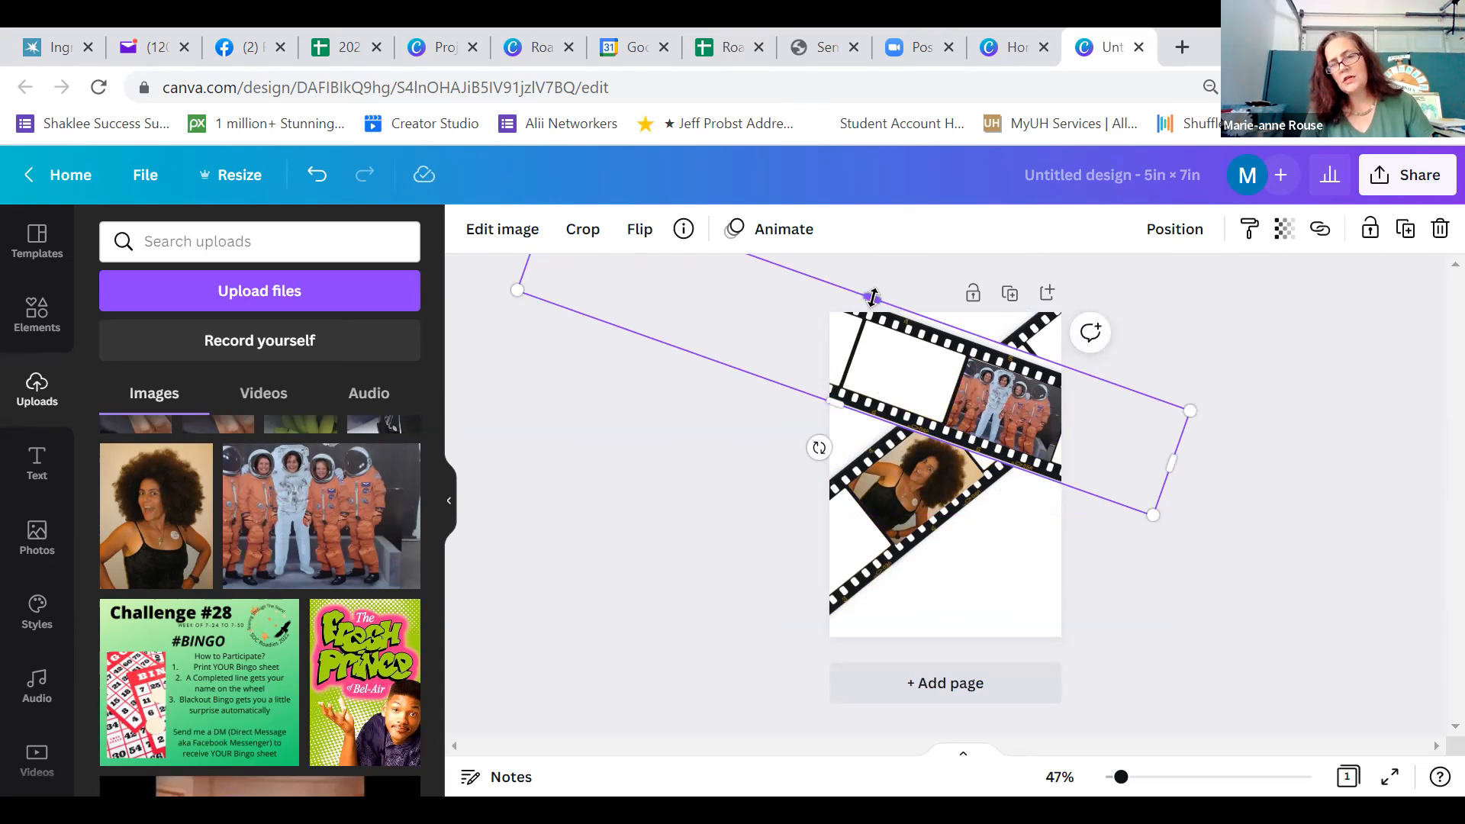
drag(874, 297, 873, 305)
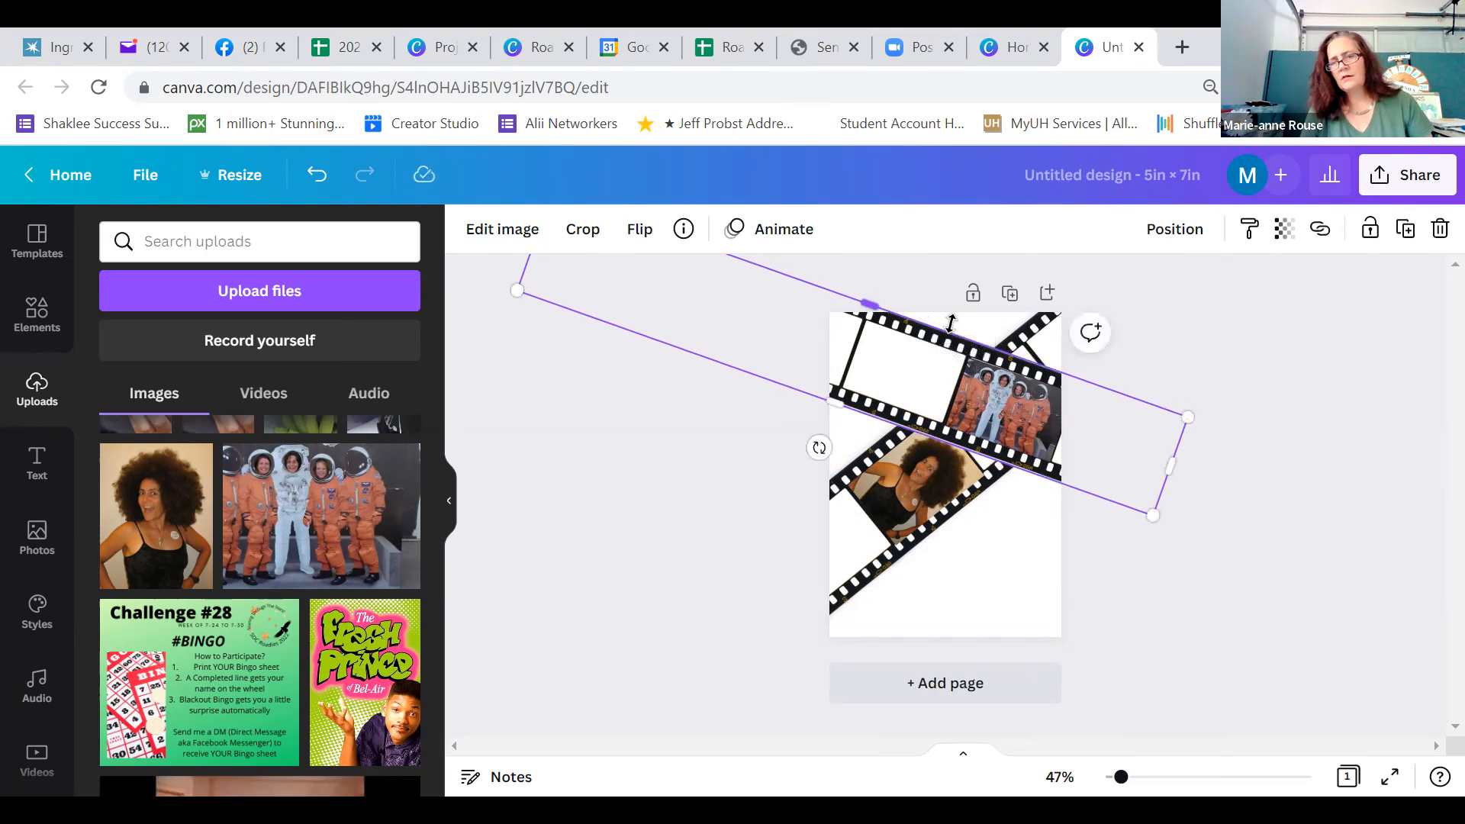
click(1260, 388)
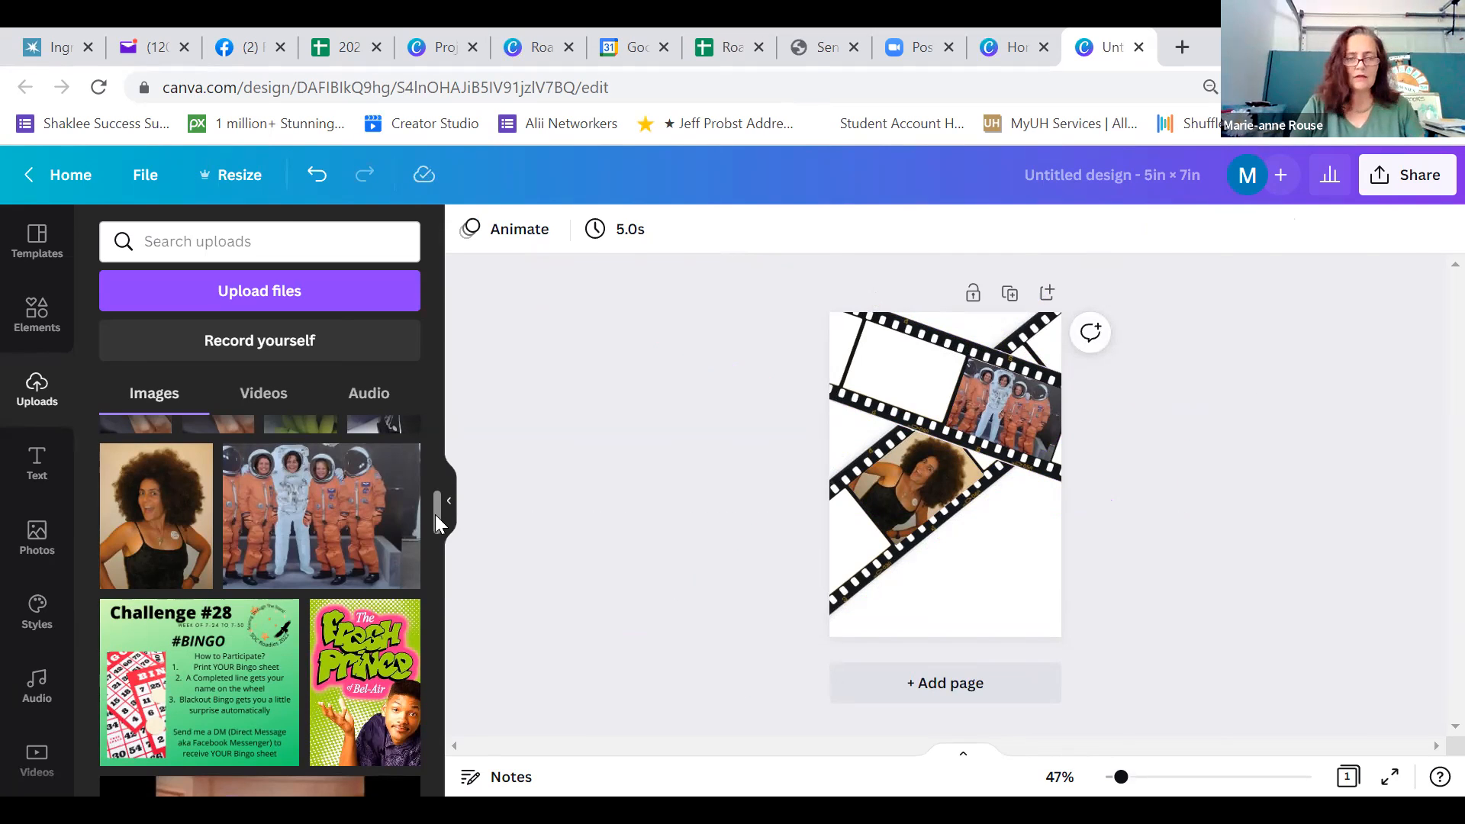
Find the uploaded group photo of people in green shirts and insert it onto the page
scroll(435, 506, up, 3)
scroll(440, 500, up, 2)
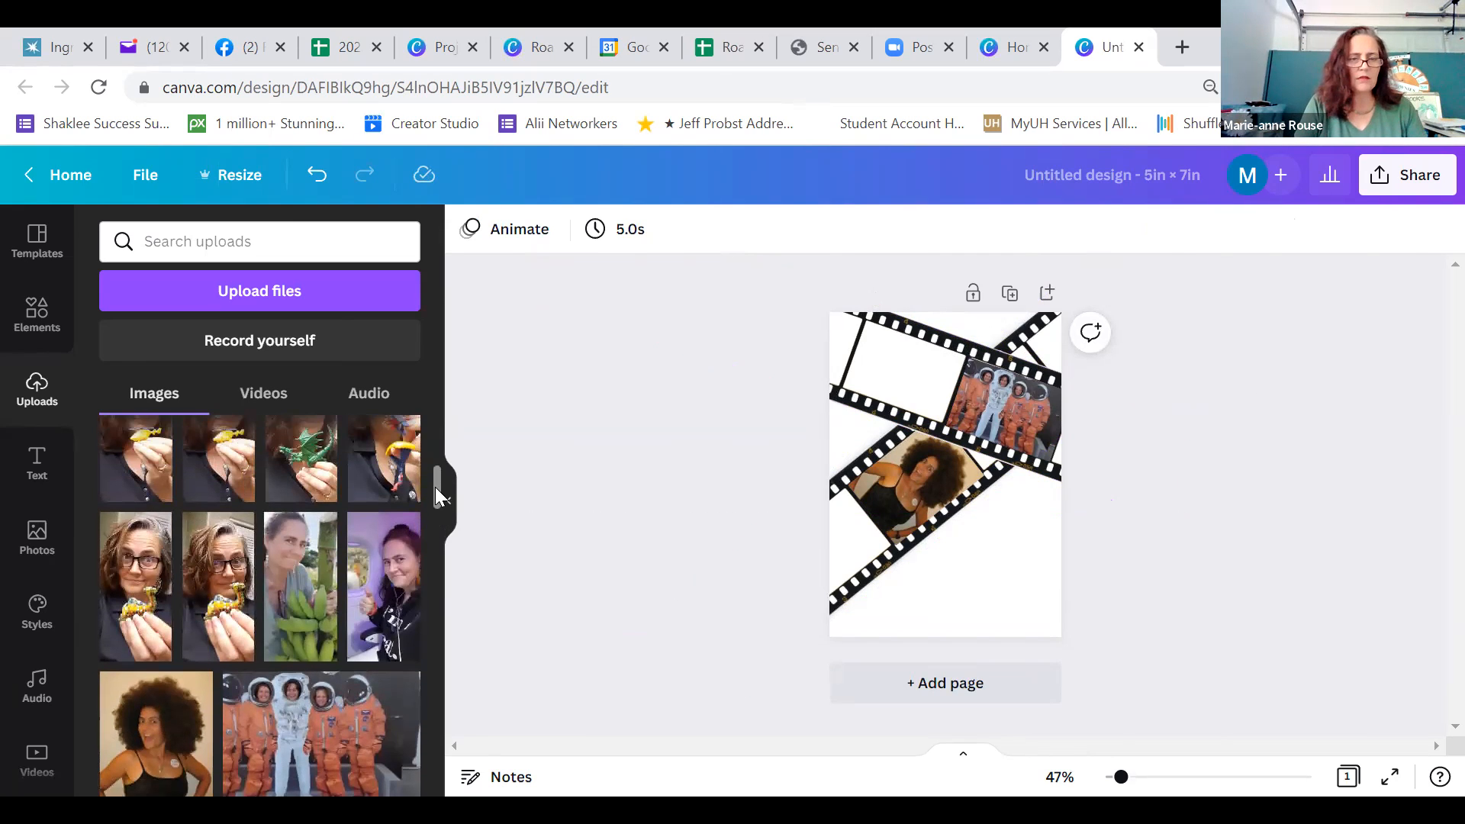
drag(435, 486, 435, 447)
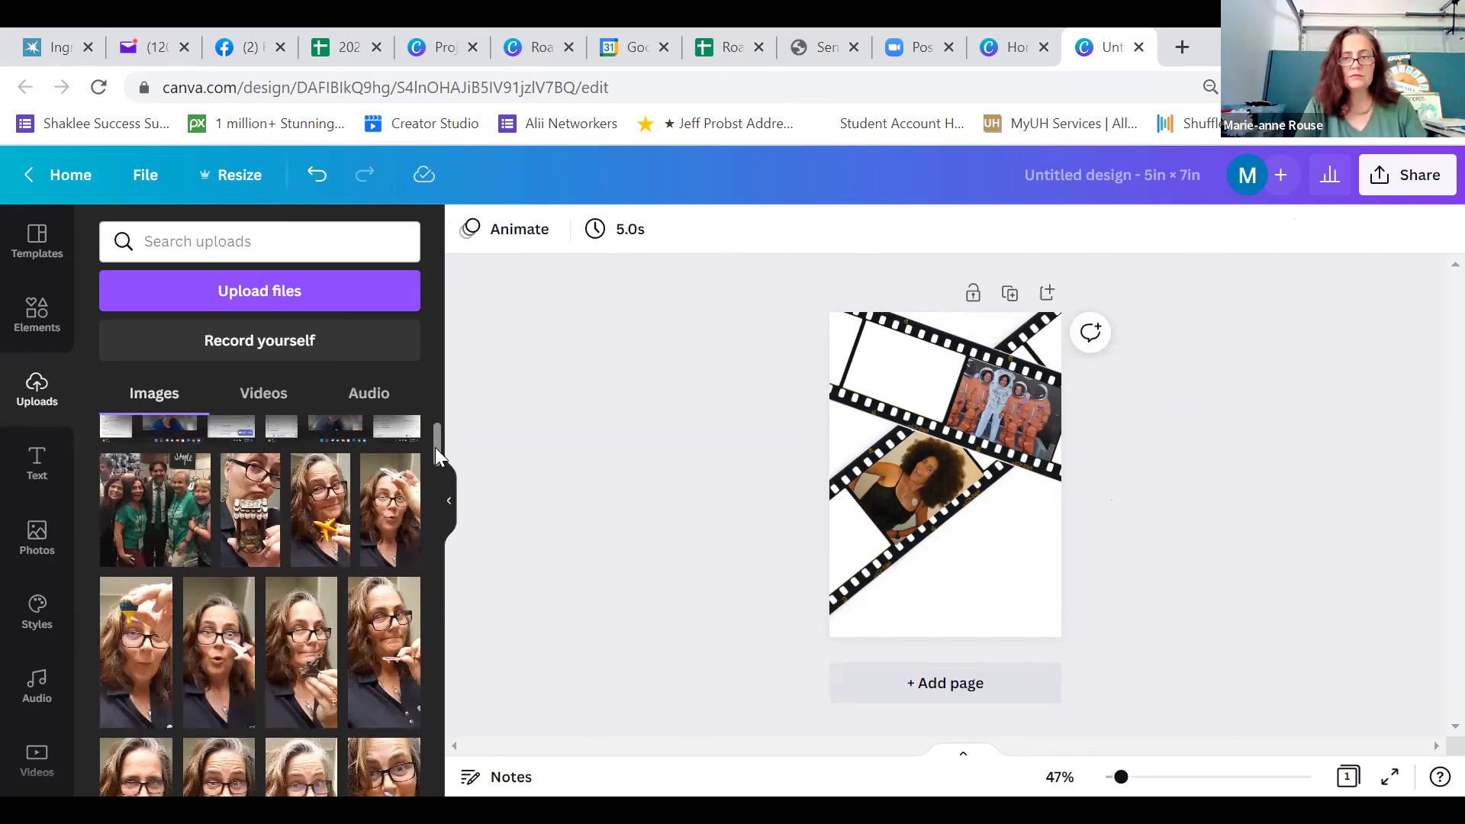
click(163, 516)
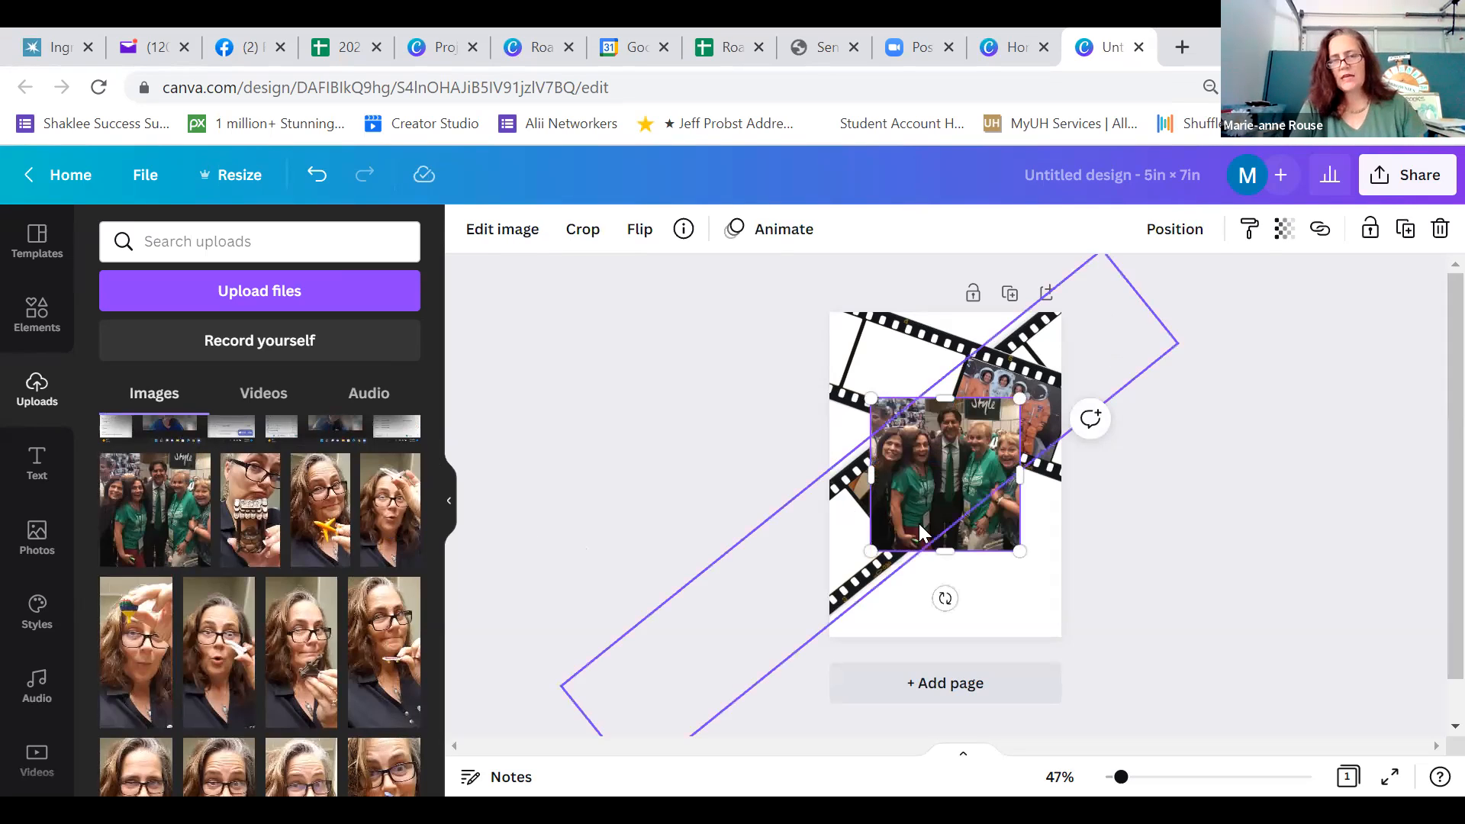
Rotate the green-shirt group photo to the upper strip's tilt and fit it over that strip's left-hand frame
drag(939, 529, 882, 543)
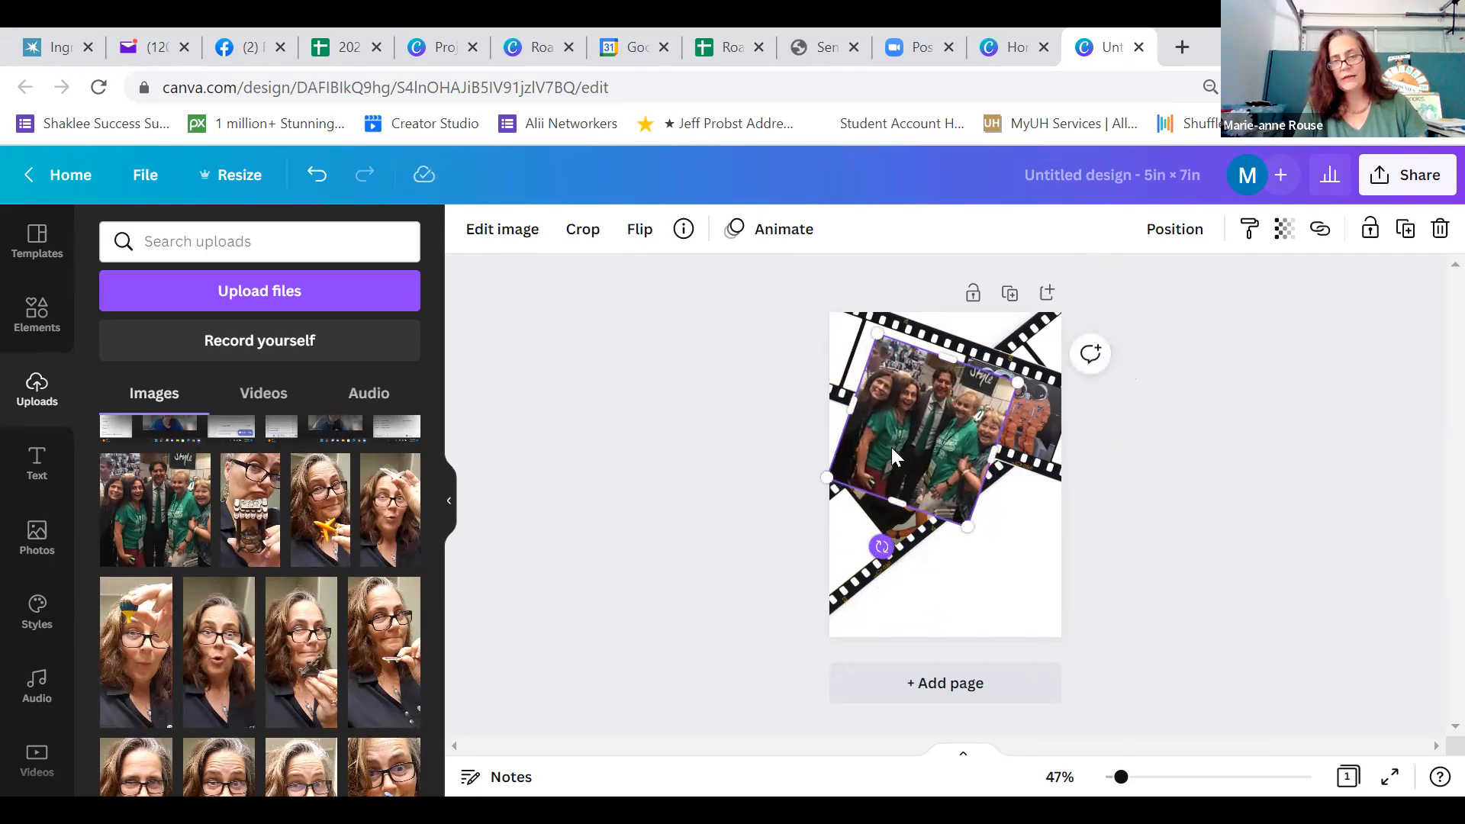
drag(893, 447, 881, 435)
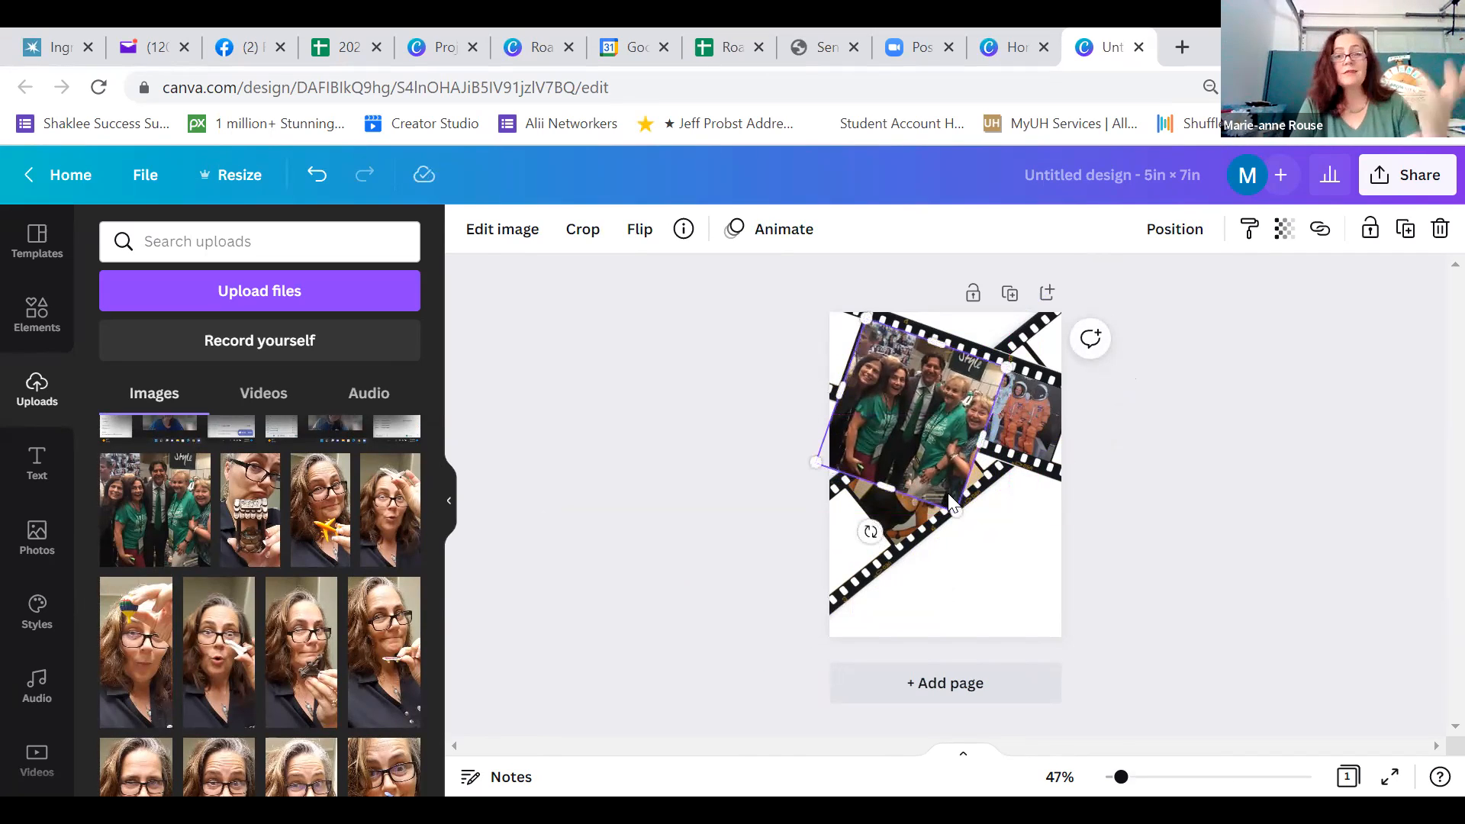
drag(960, 512, 923, 465)
click(1157, 505)
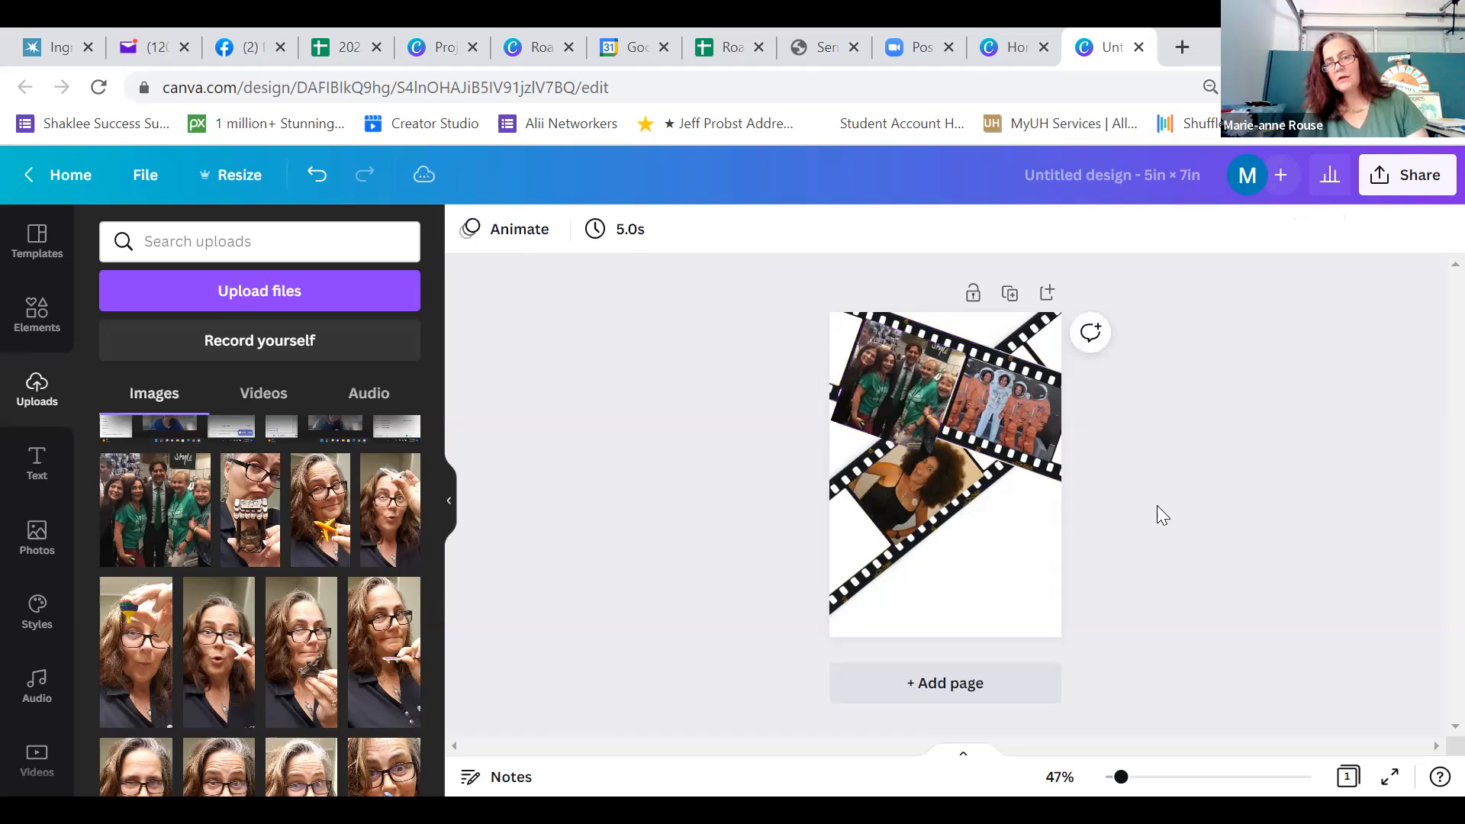
Fine-tune the green-shirt group photo's size and upper edge against the left-hand frame of the upper film strip
click(896, 401)
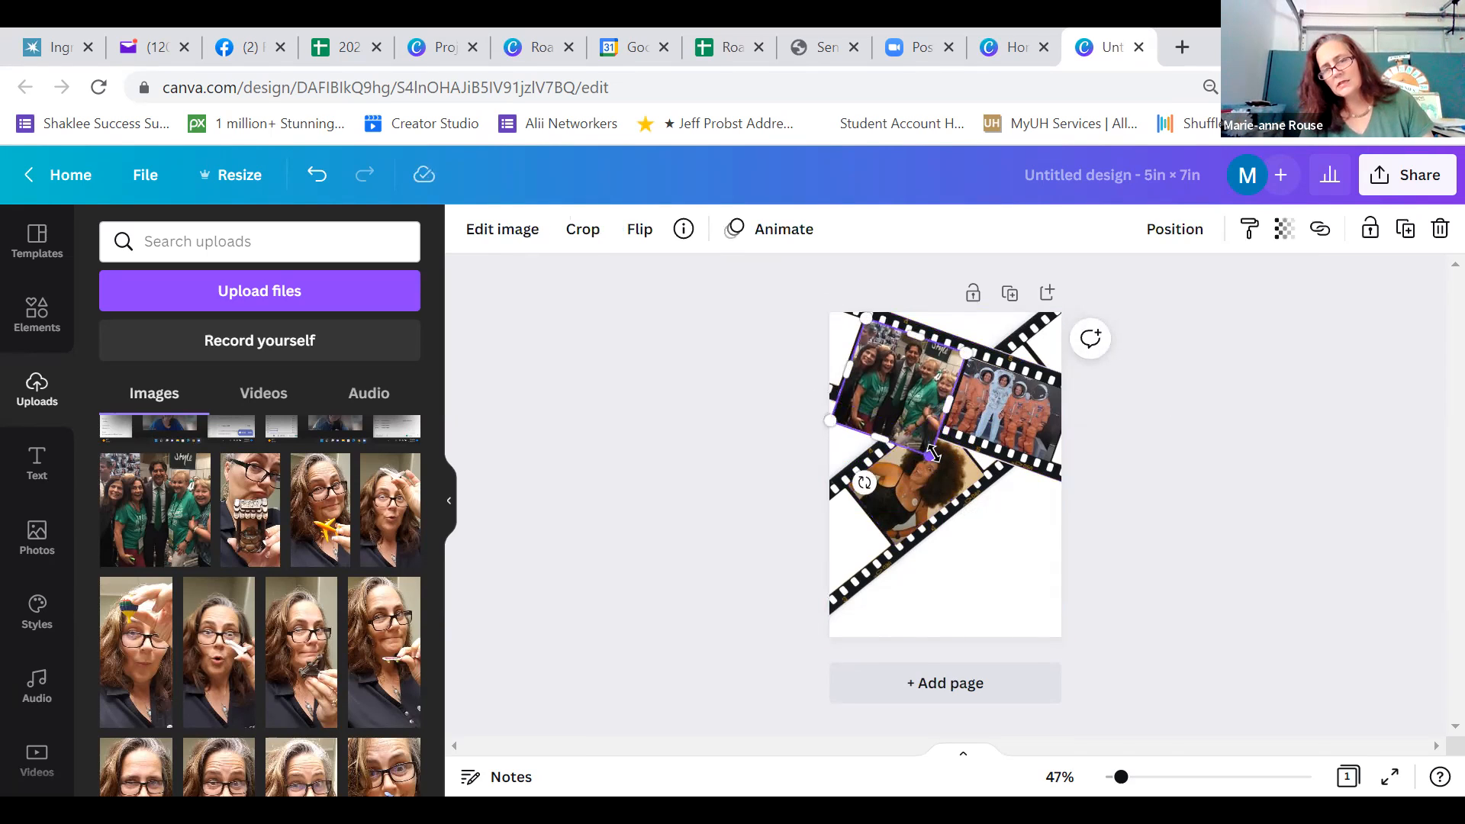
drag(932, 454, 933, 455)
click(1231, 451)
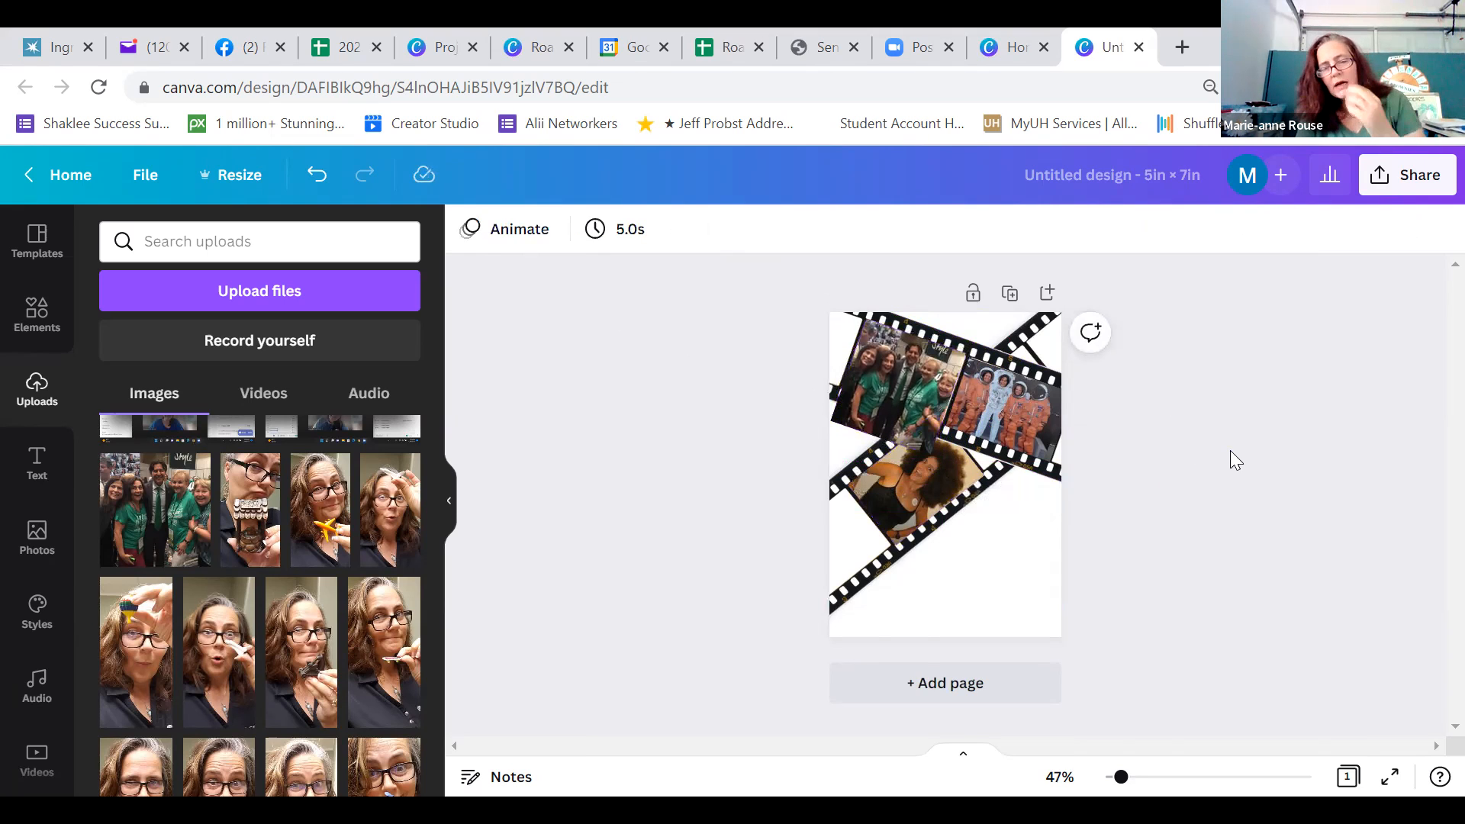
click(911, 419)
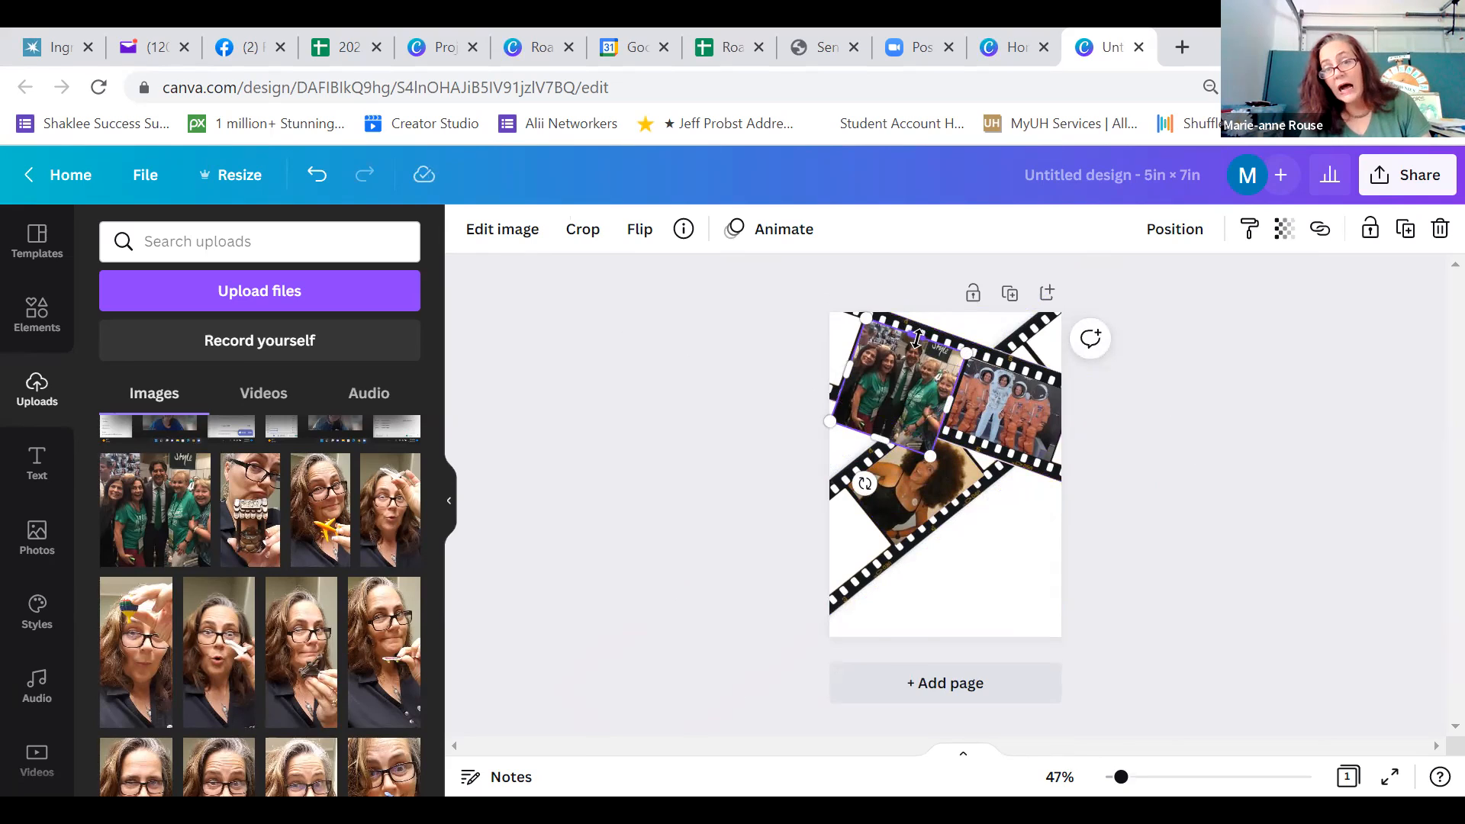
drag(918, 338, 922, 348)
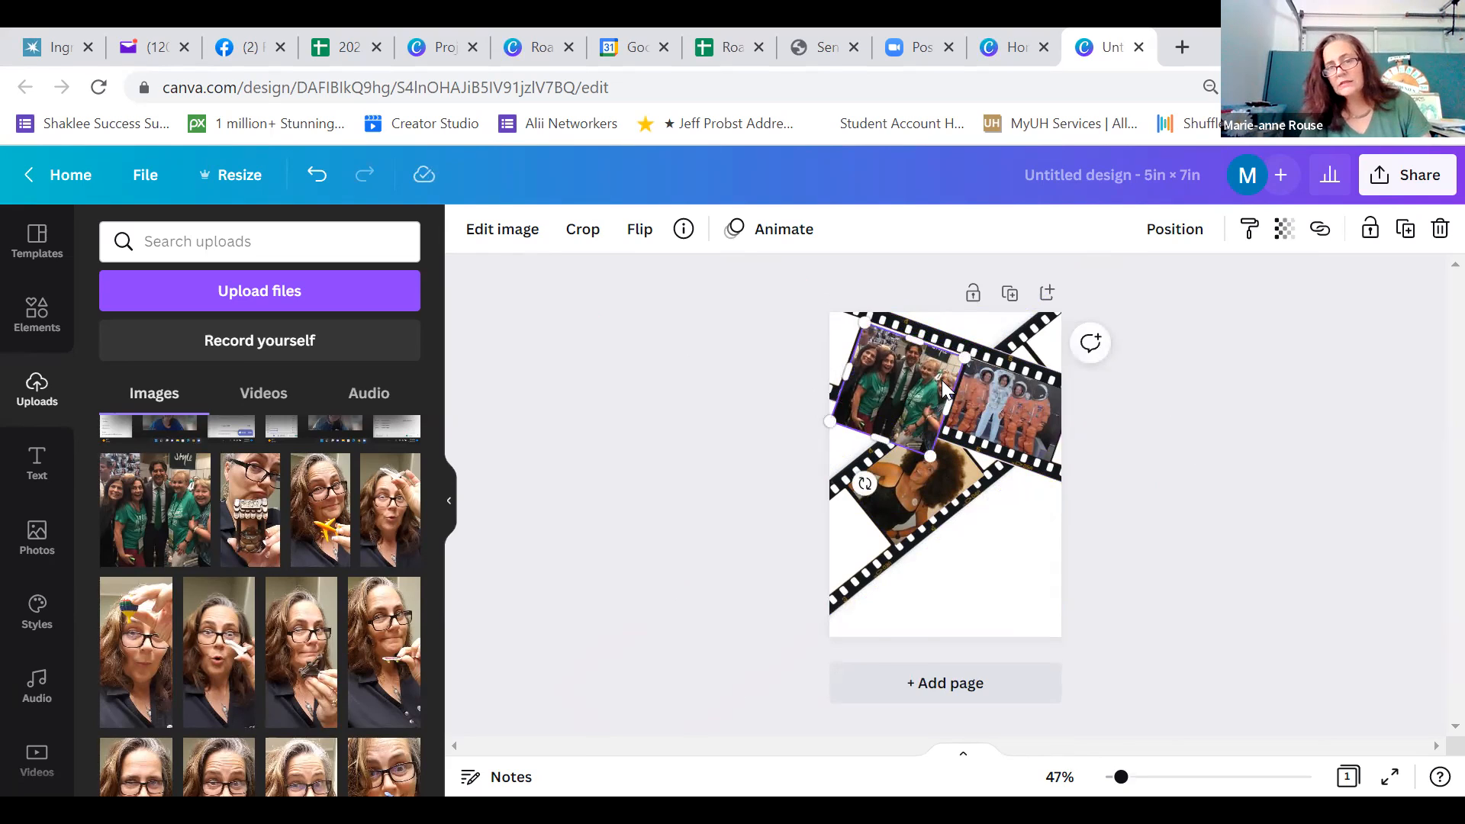
click(1181, 490)
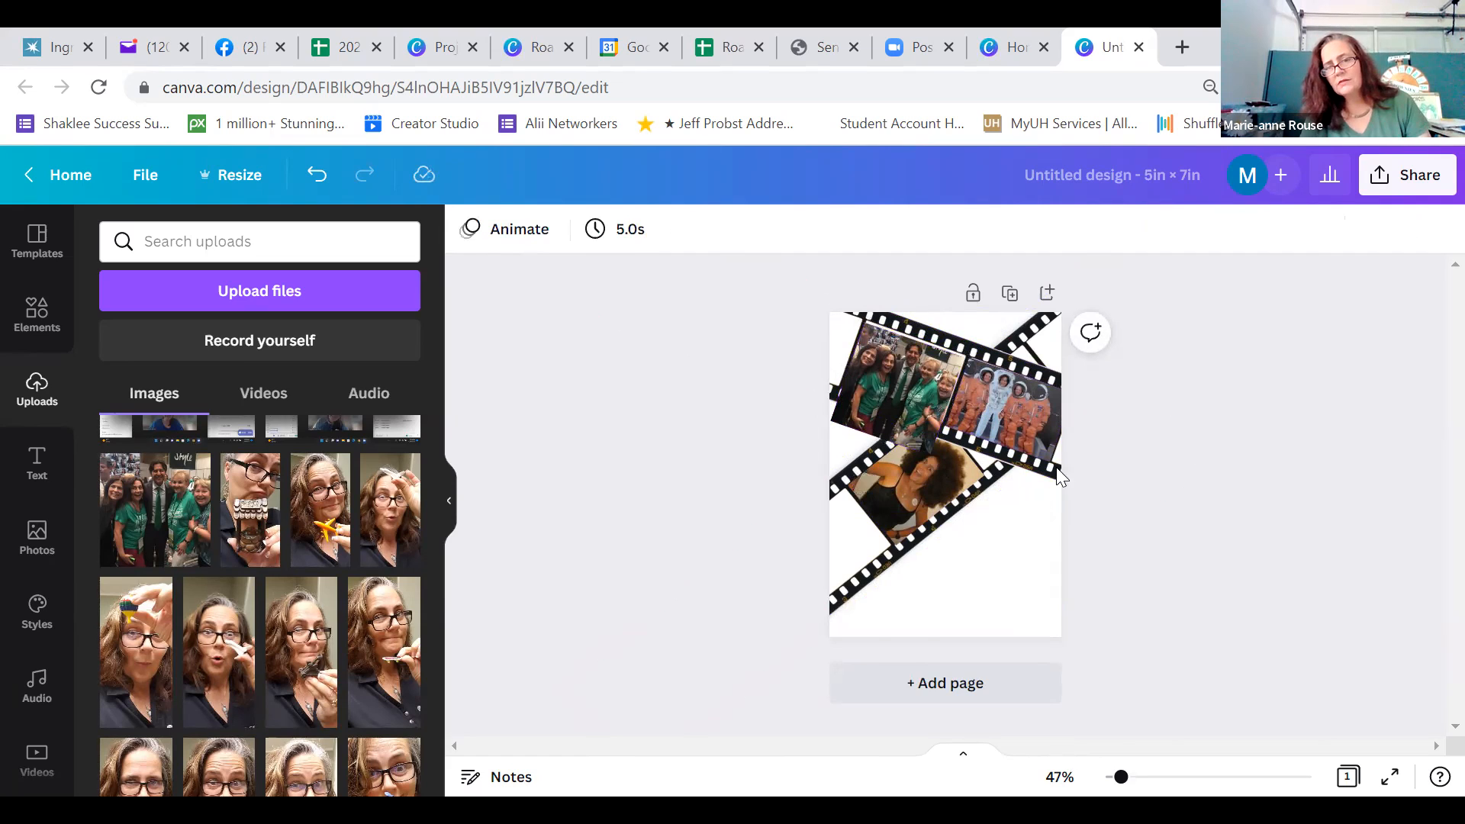
Nudge the green-shirt group photo slightly upward and sideways within the upper strip's left-hand frame
click(903, 398)
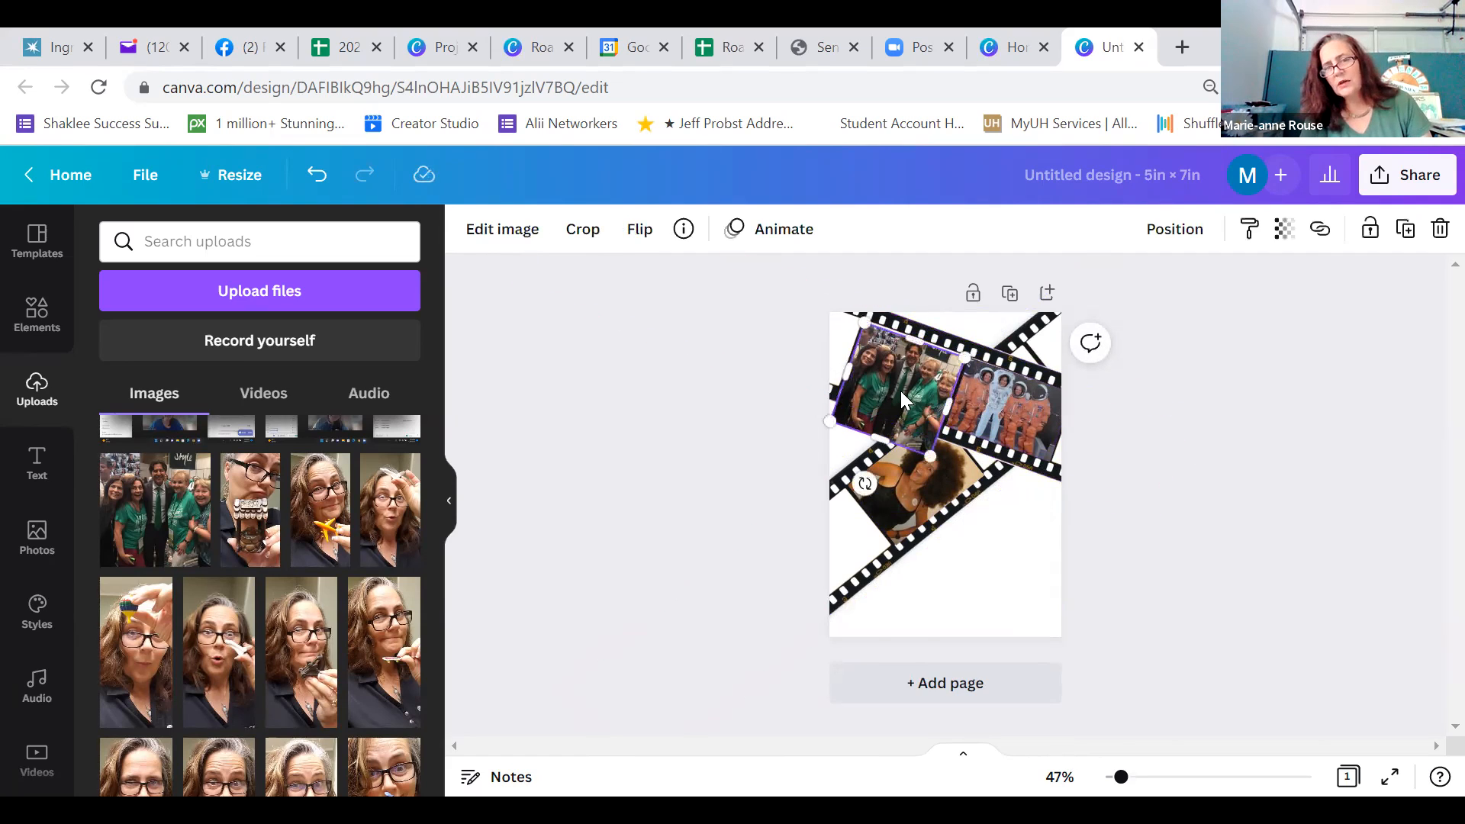
key(Up)
key(Up)
key(Up)
key(Up)
key(Up)
key(Up)
key(Right)
key(Right)
key(Right)
key(Right)
key(Right)
key(Right)
key(Left)
key(Left)
key(Left)
key(Left)
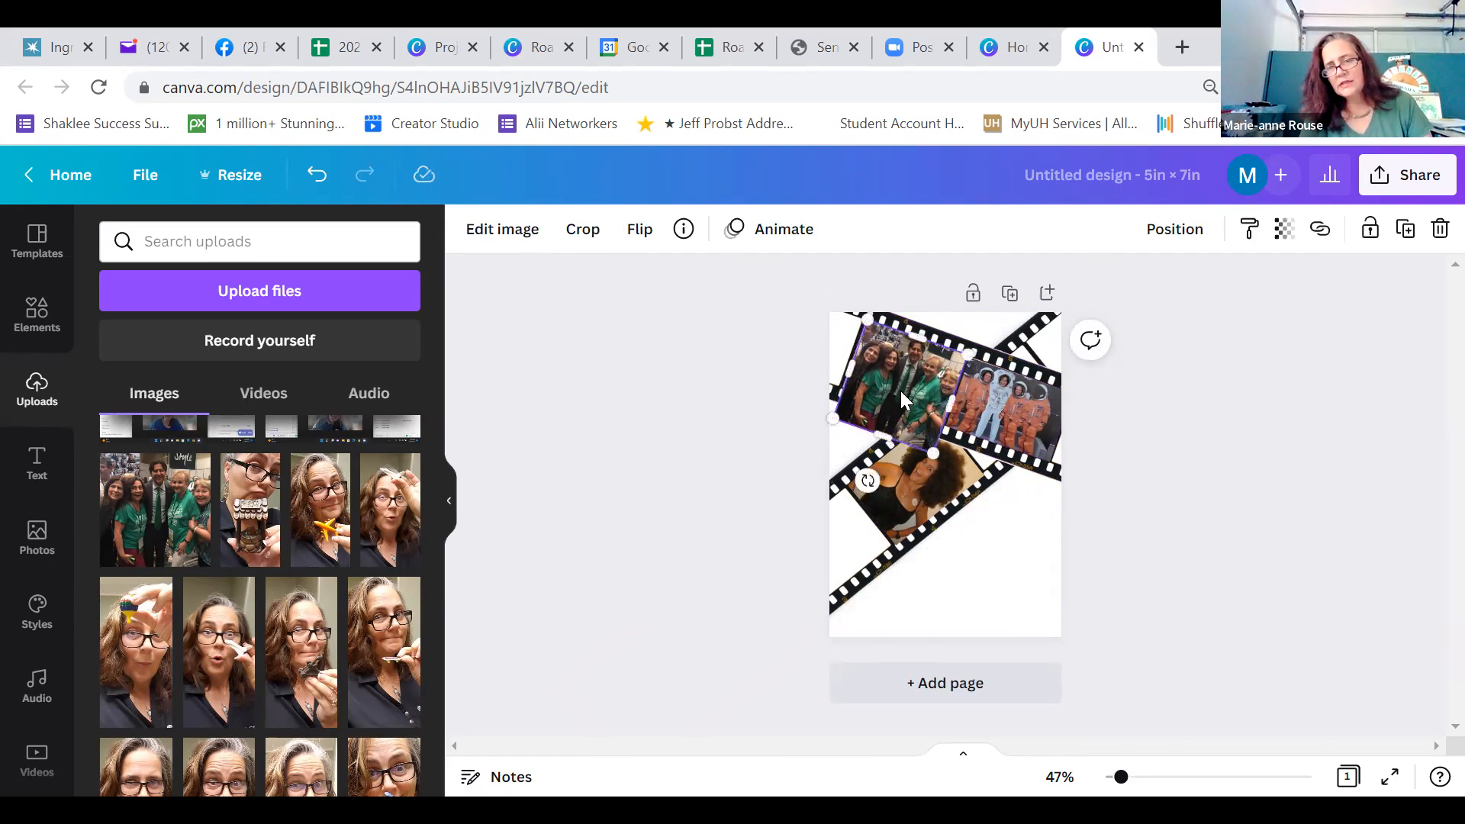
key(Left)
key(Left)
key(Left)
key(Left)
click(1216, 537)
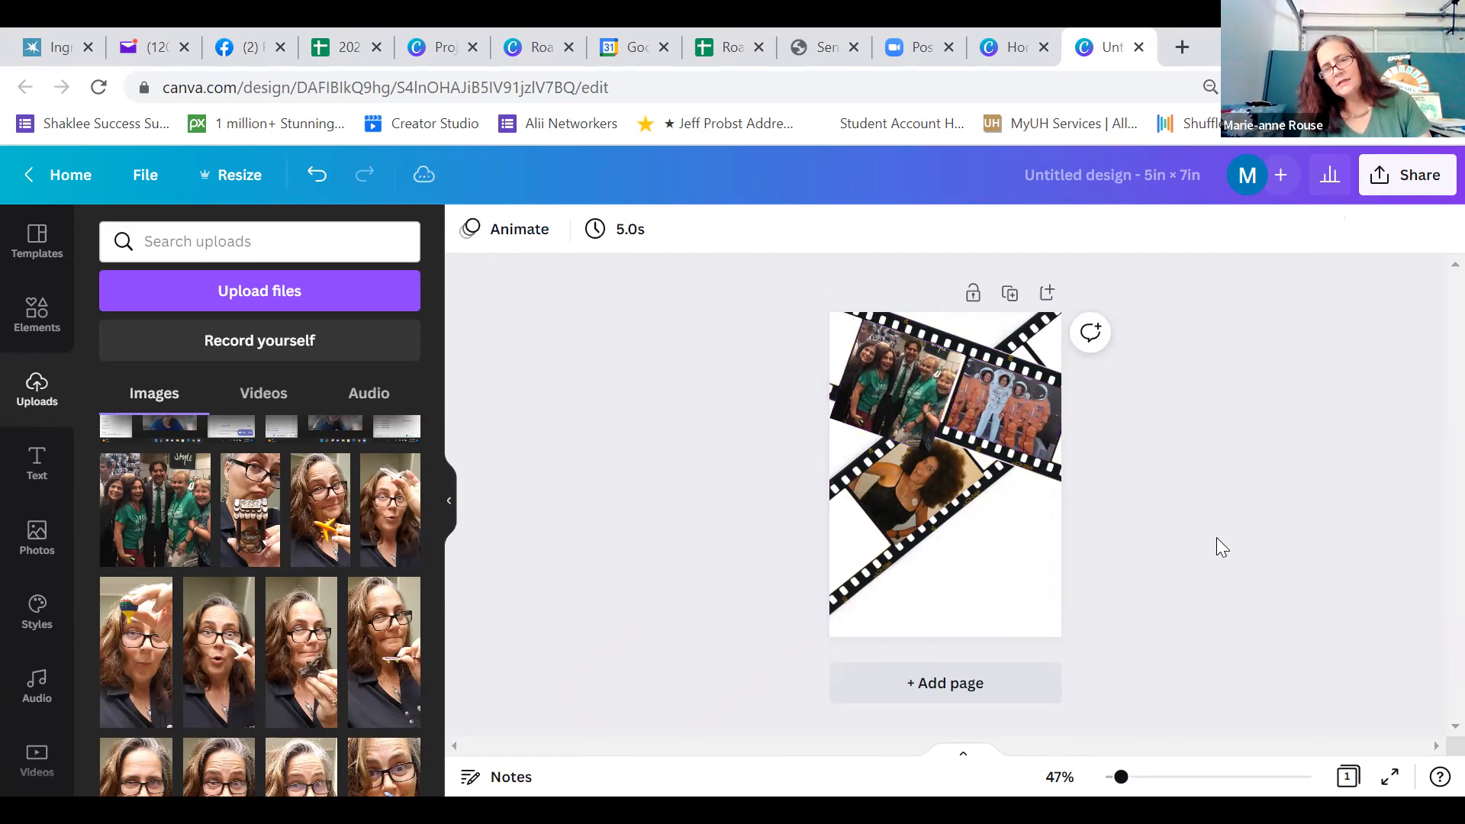
Reposition the green-shirt group photo so its upper edge lines up with the strip's upper row of perforations
click(909, 394)
drag(912, 397, 916, 390)
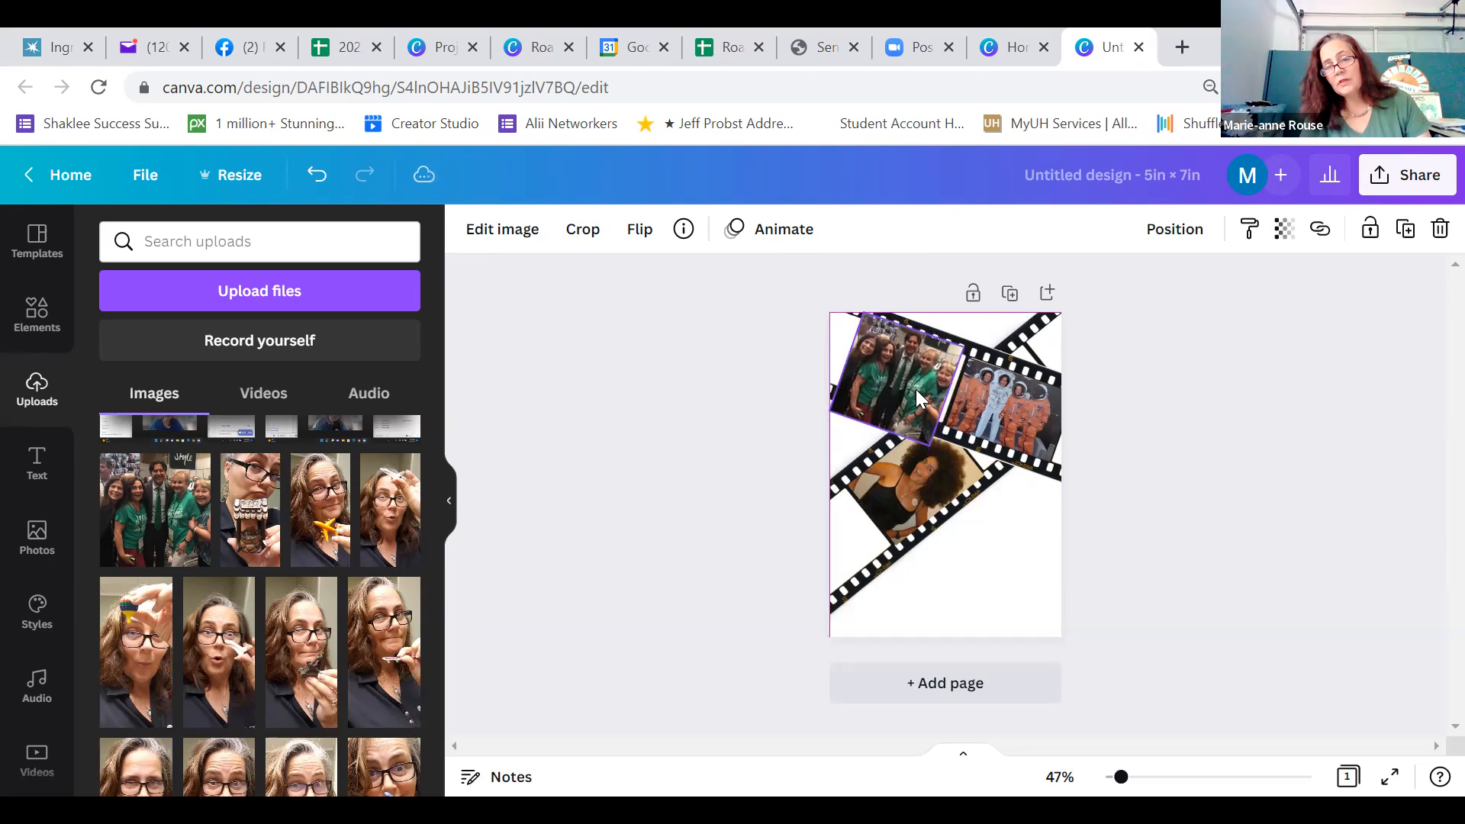
drag(916, 389, 914, 396)
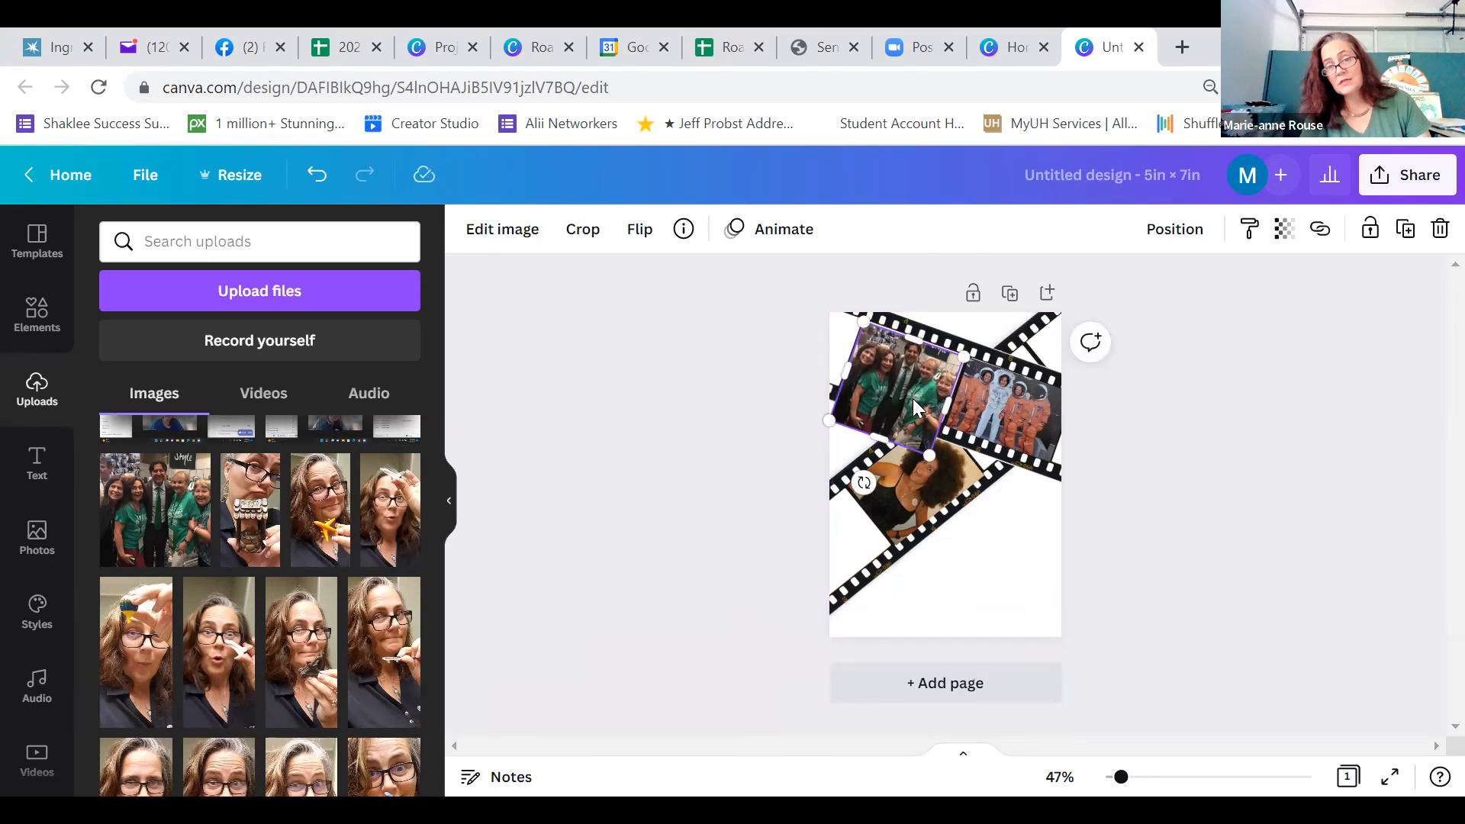
double_click(913, 398)
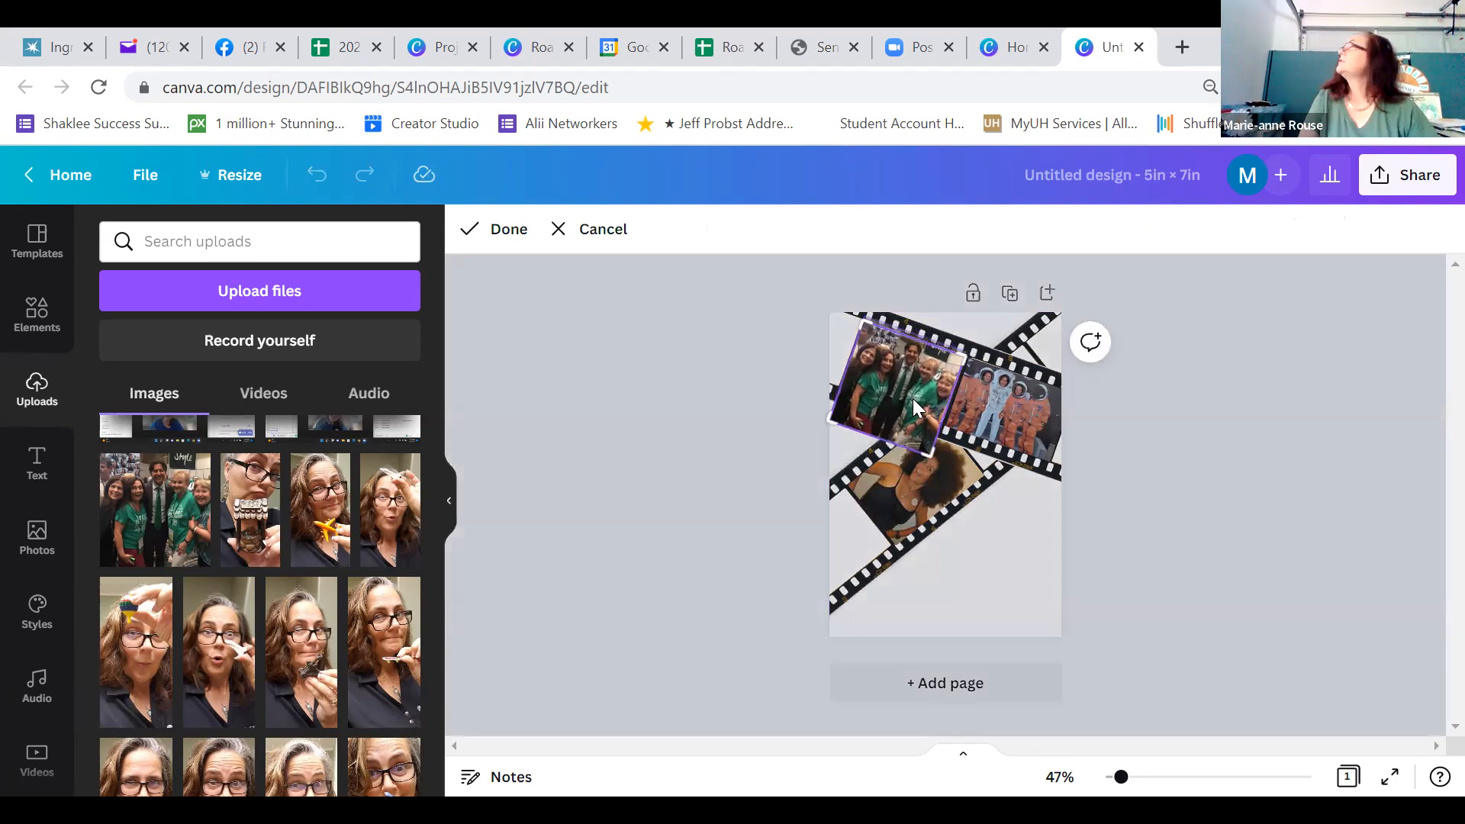
click(1203, 486)
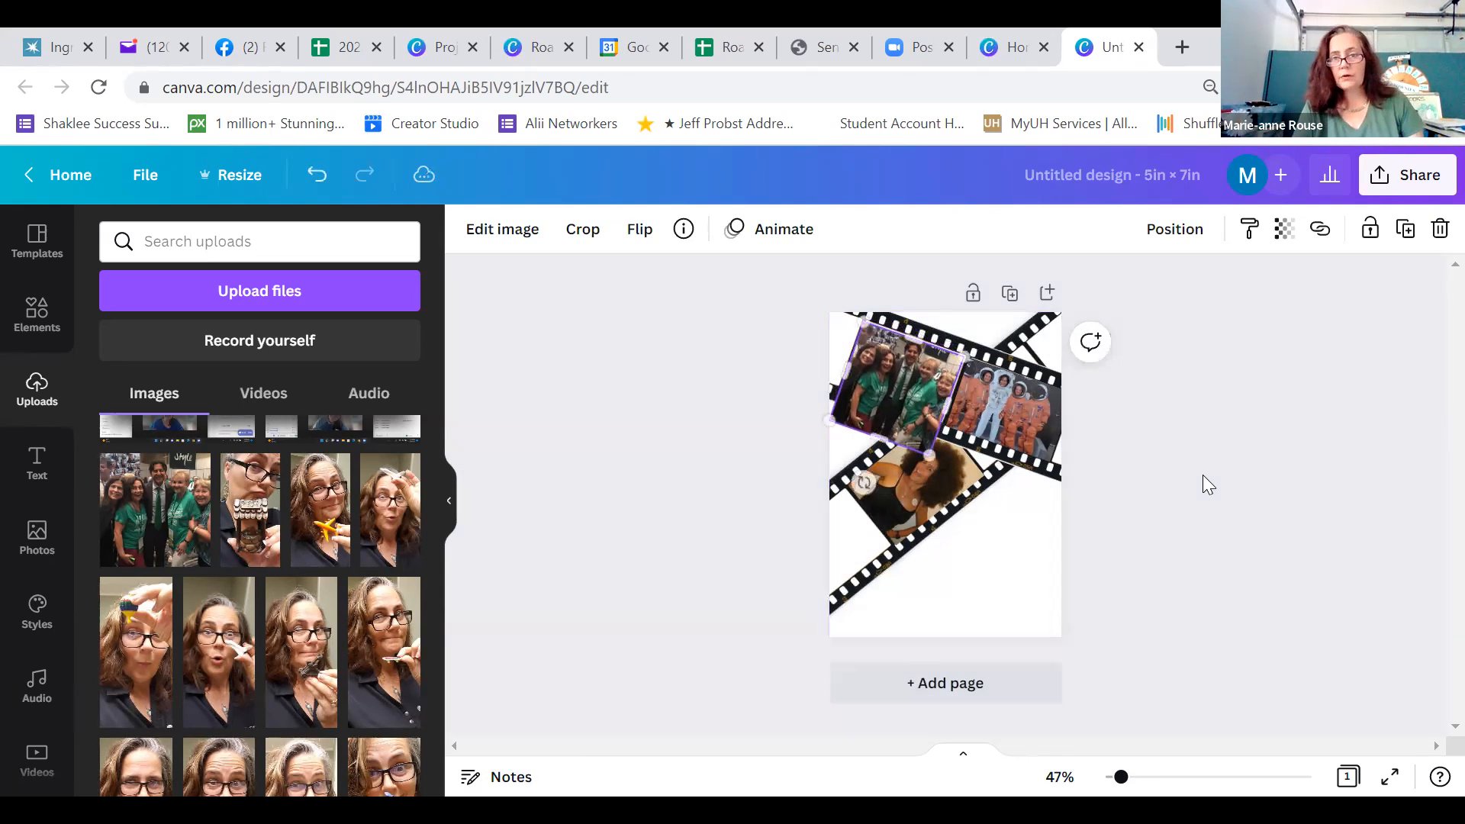
click(1203, 477)
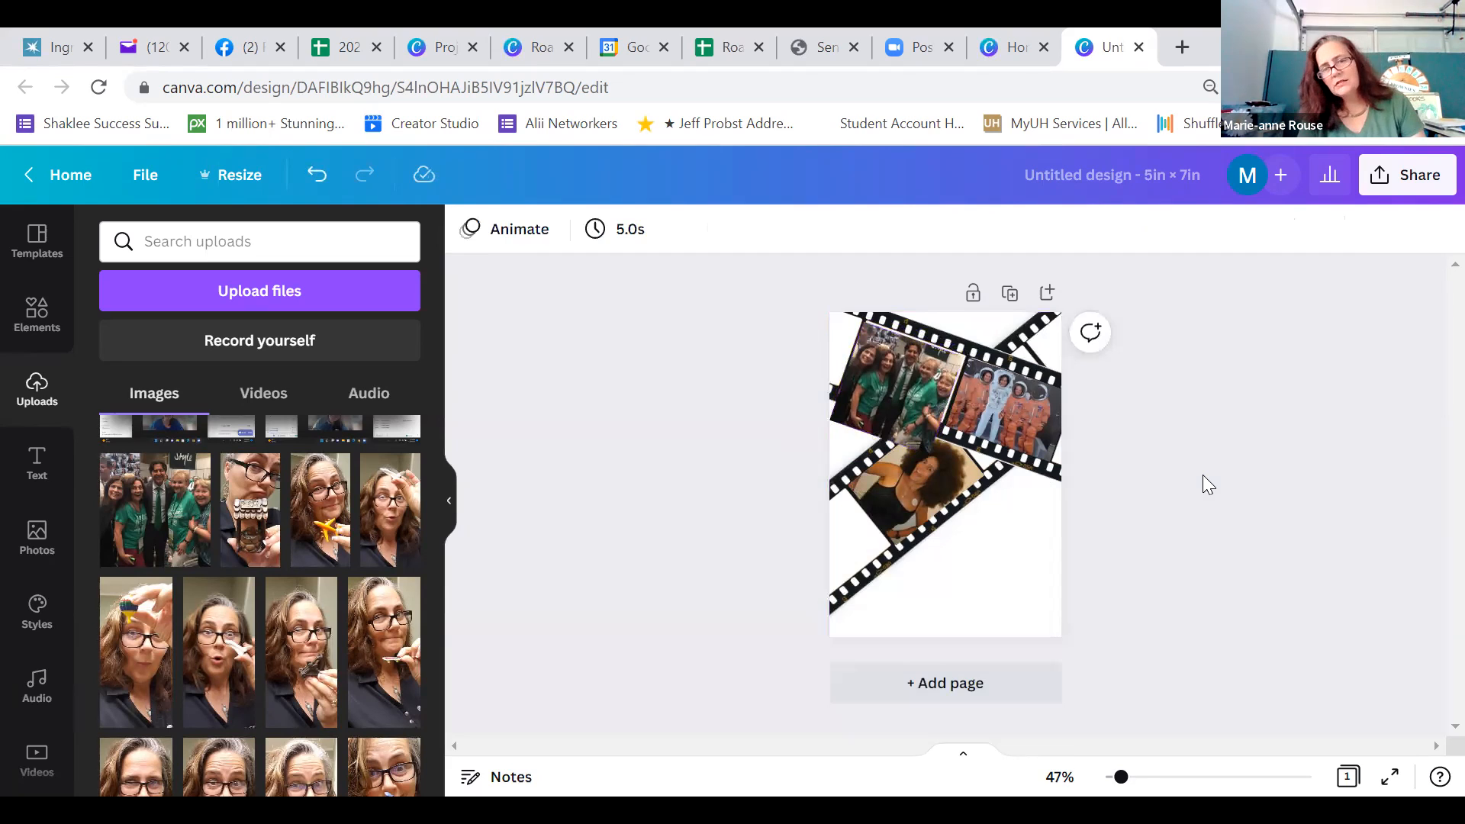
click(914, 403)
drag(913, 400, 917, 398)
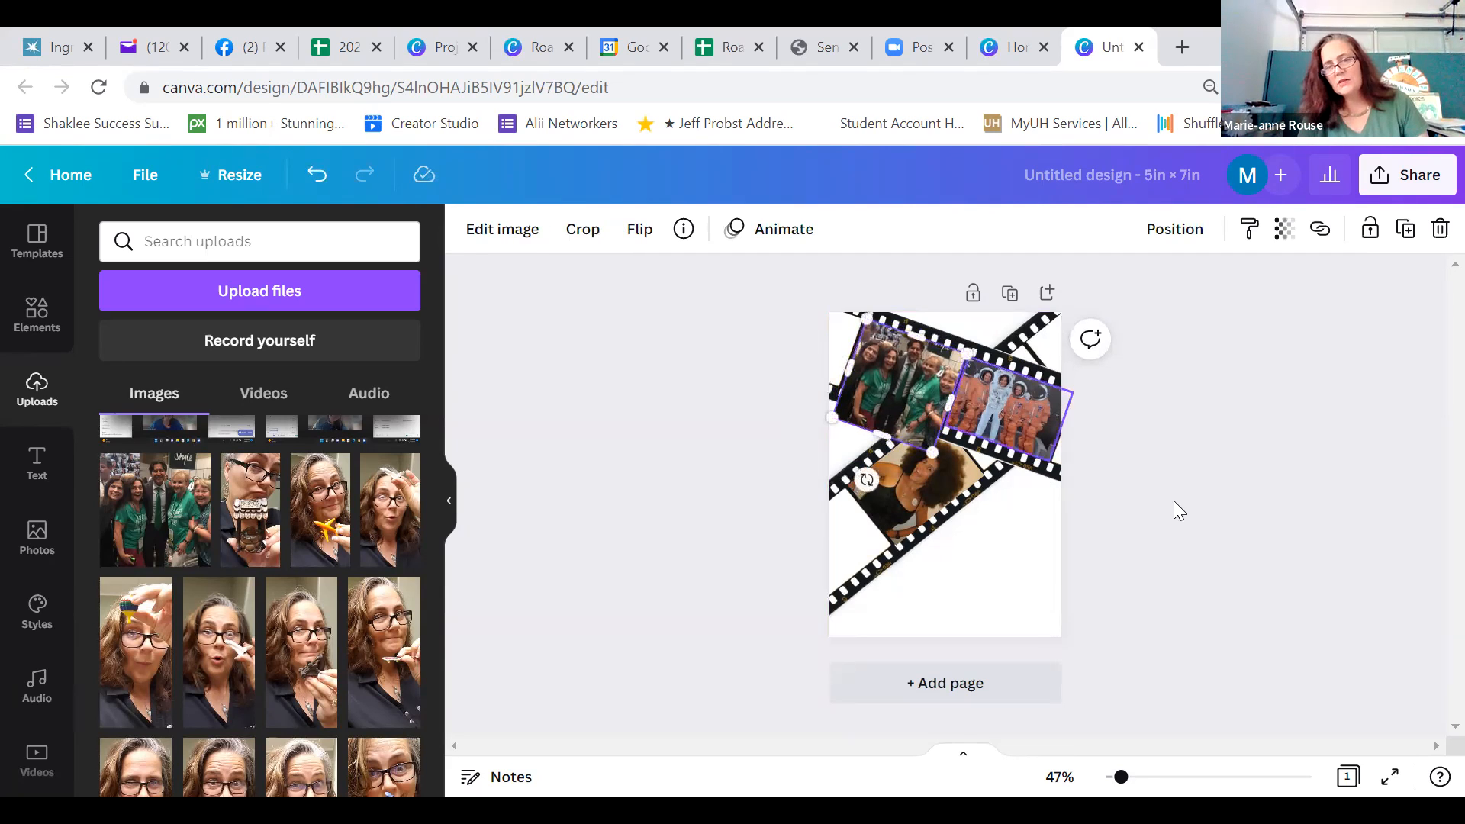
click(1180, 507)
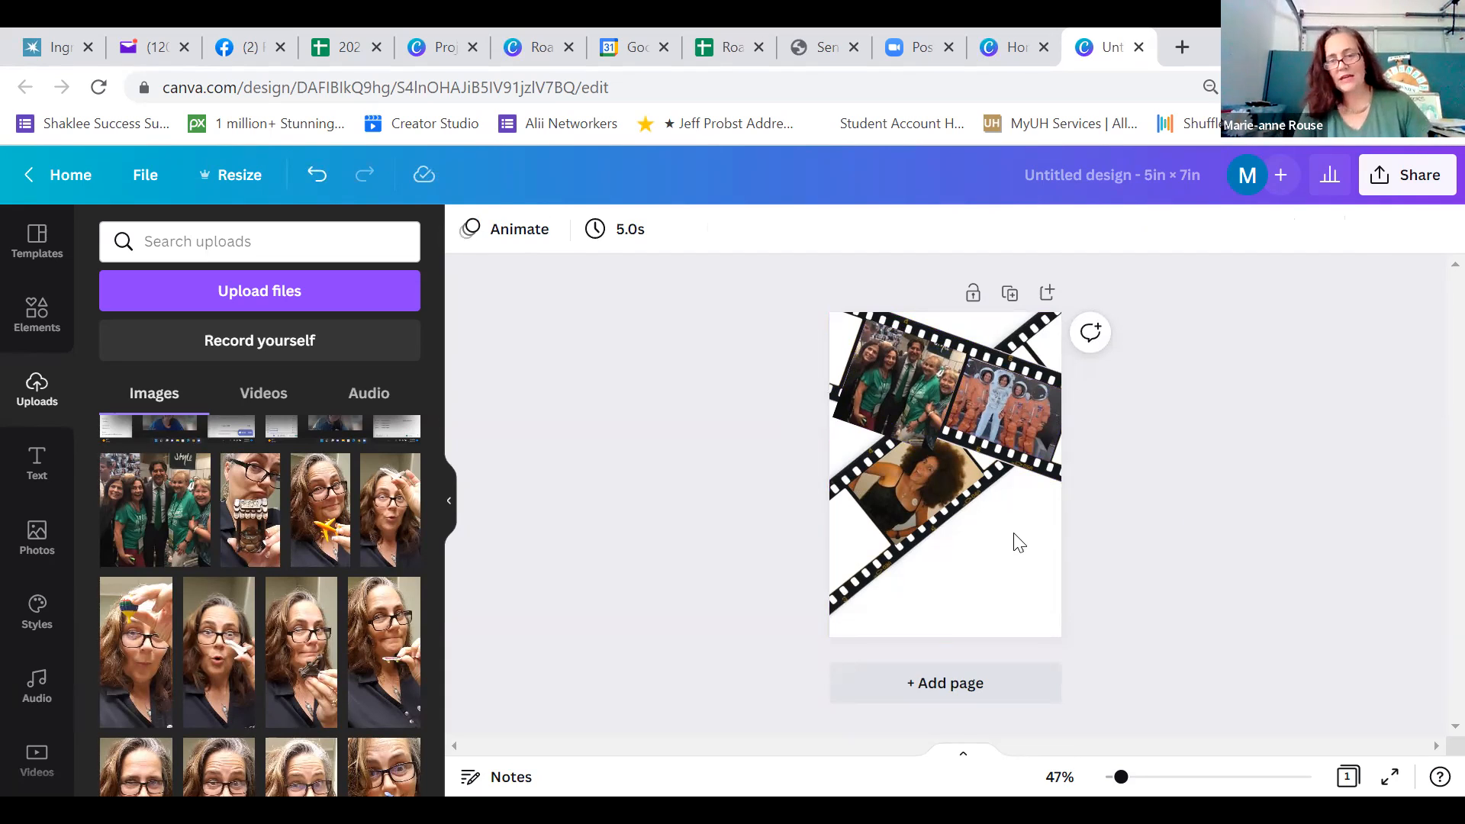
Crop the lower edge of the green-shirt group photo up to the frame edge, uncovering the strip's lower perforations
click(876, 388)
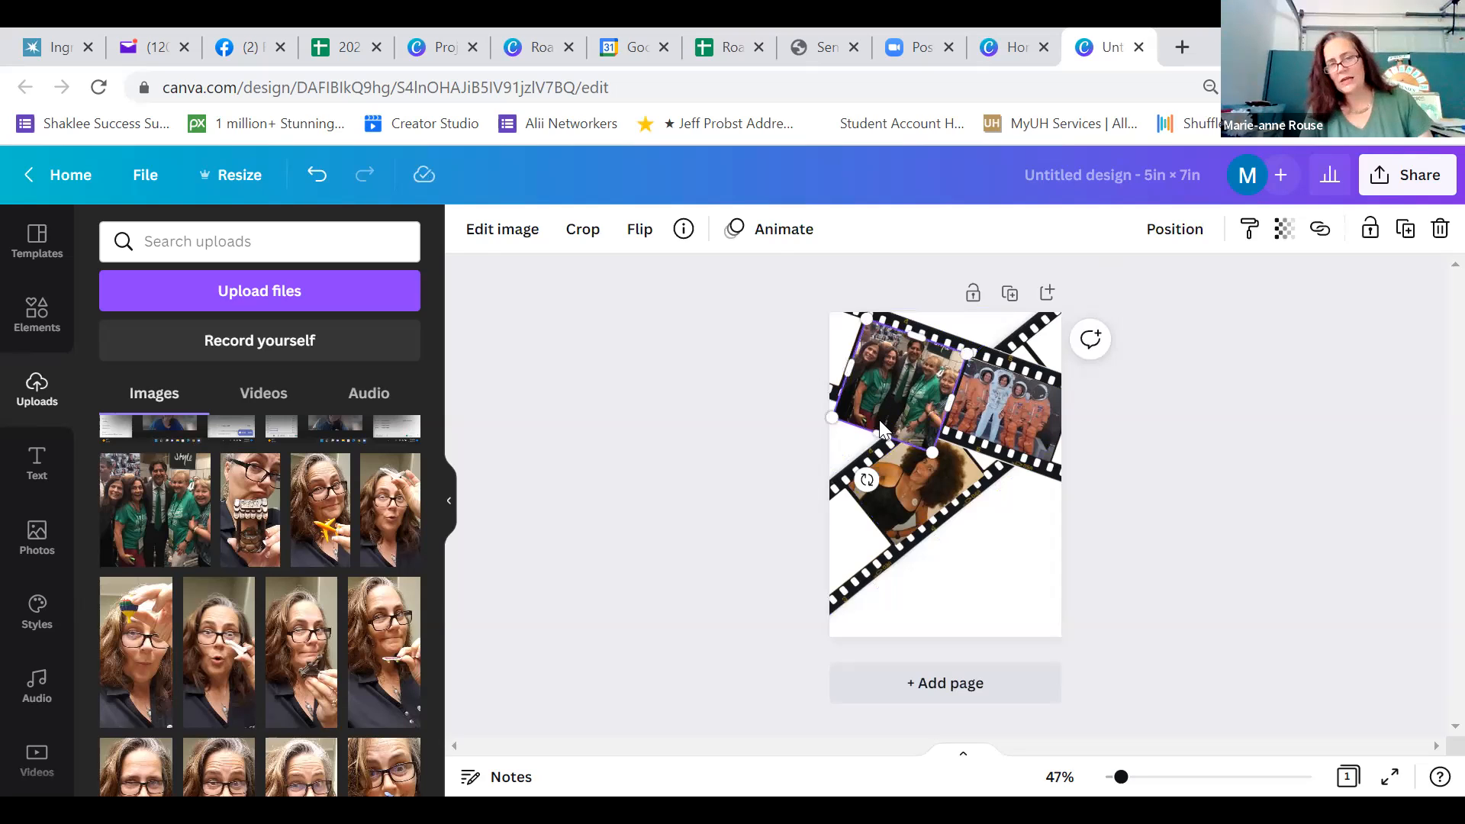
drag(881, 433, 891, 400)
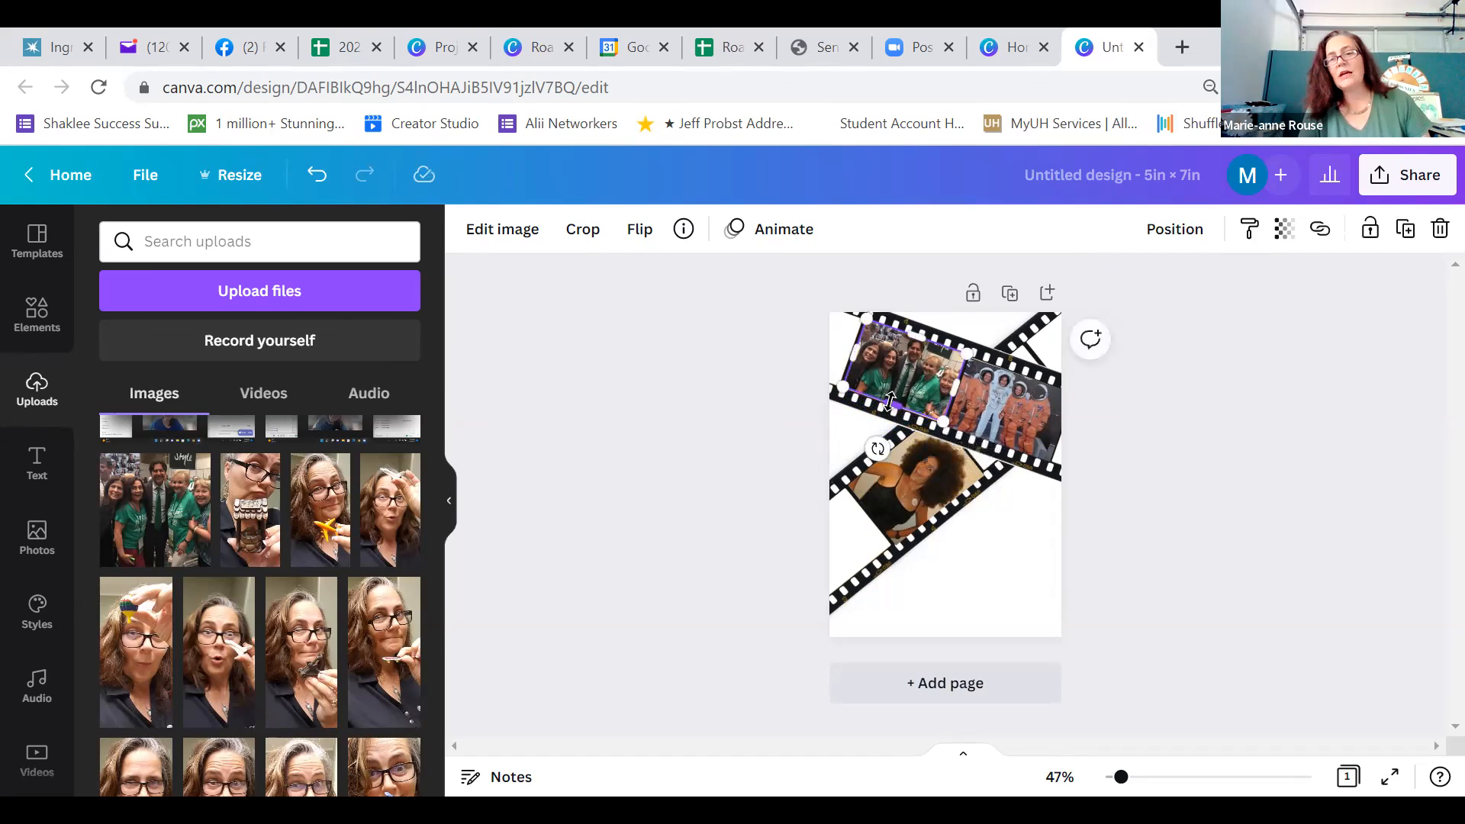
click(1167, 415)
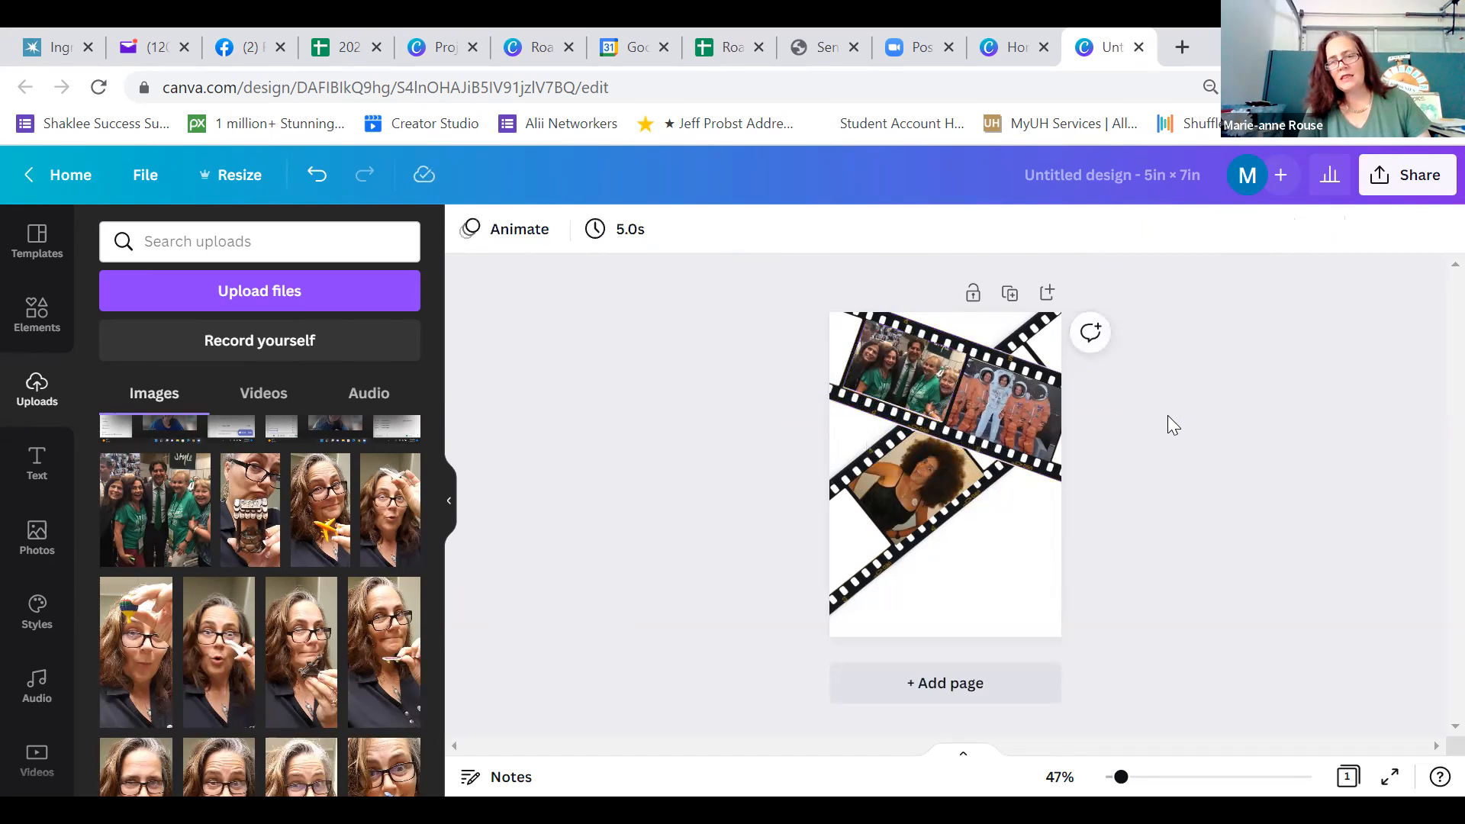
click(909, 371)
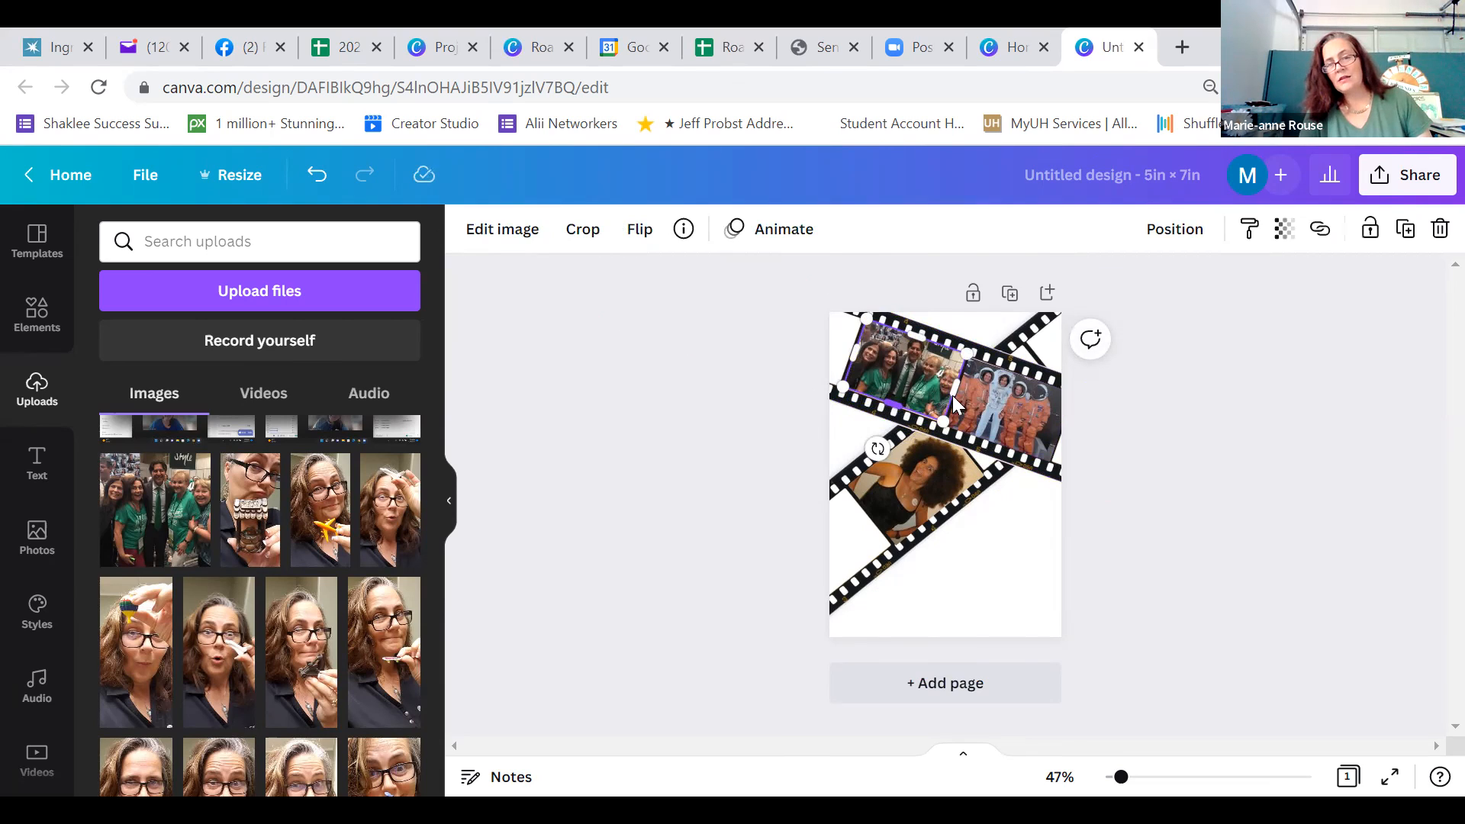
click(1139, 439)
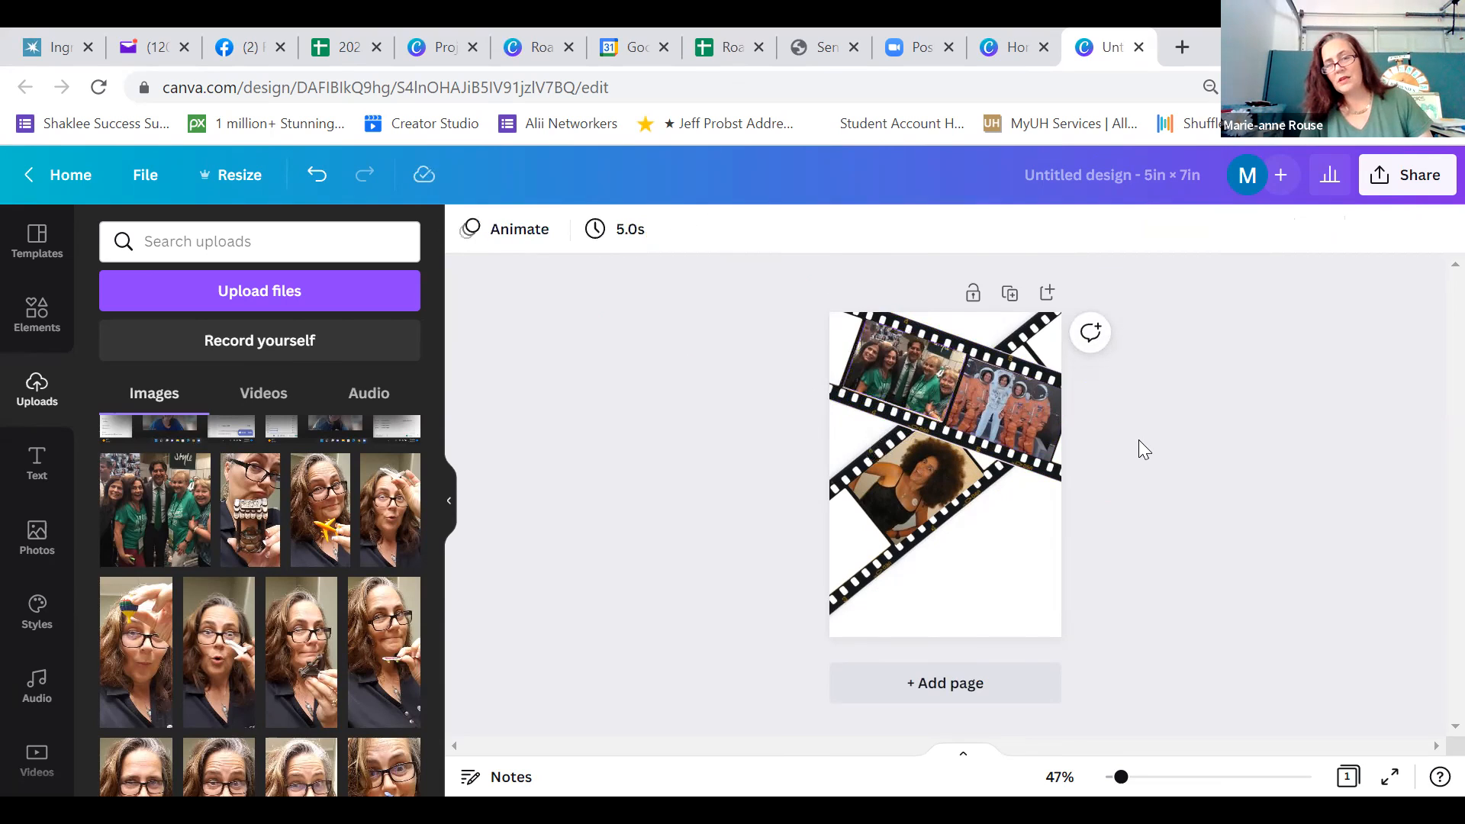
Nudge the green-shirt group photo down slightly and enlarge it from its upper-left corner to fill the frame
click(893, 374)
key(Down)
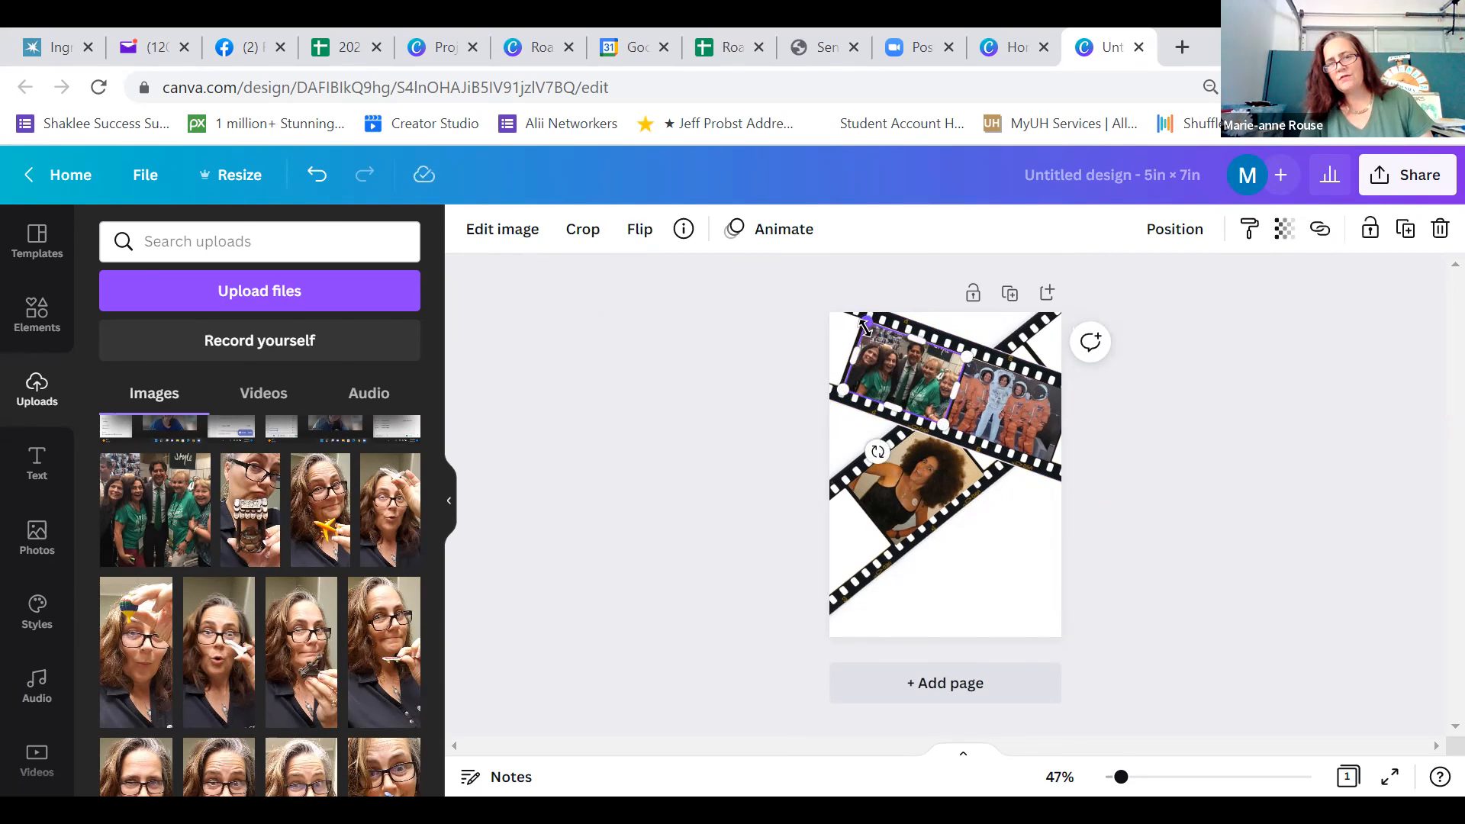
drag(865, 326, 863, 323)
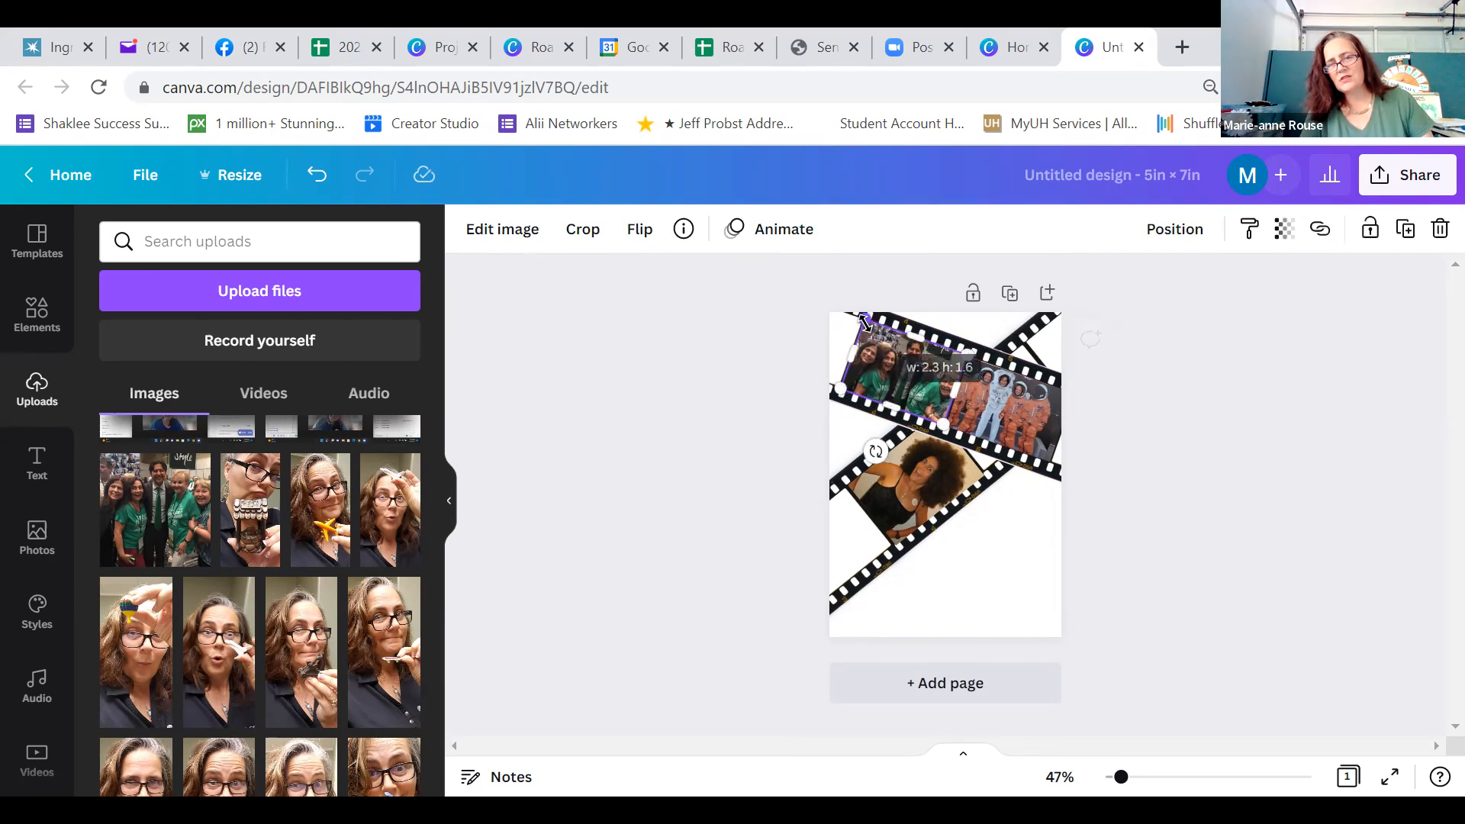
click(1114, 397)
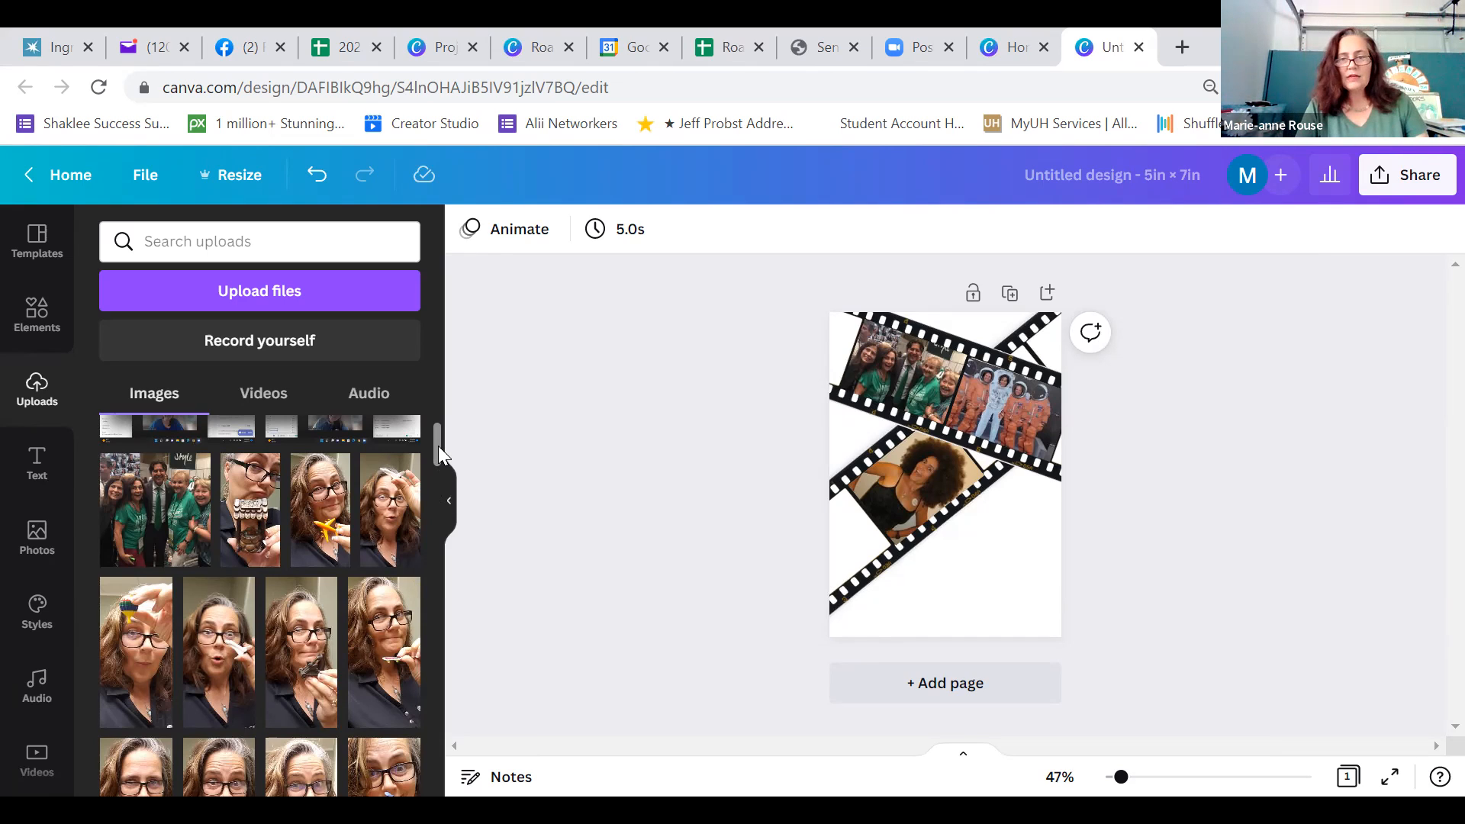
Browse the uploaded images for another photo to fill the empty end frame of the lower film strip
drag(438, 446, 436, 495)
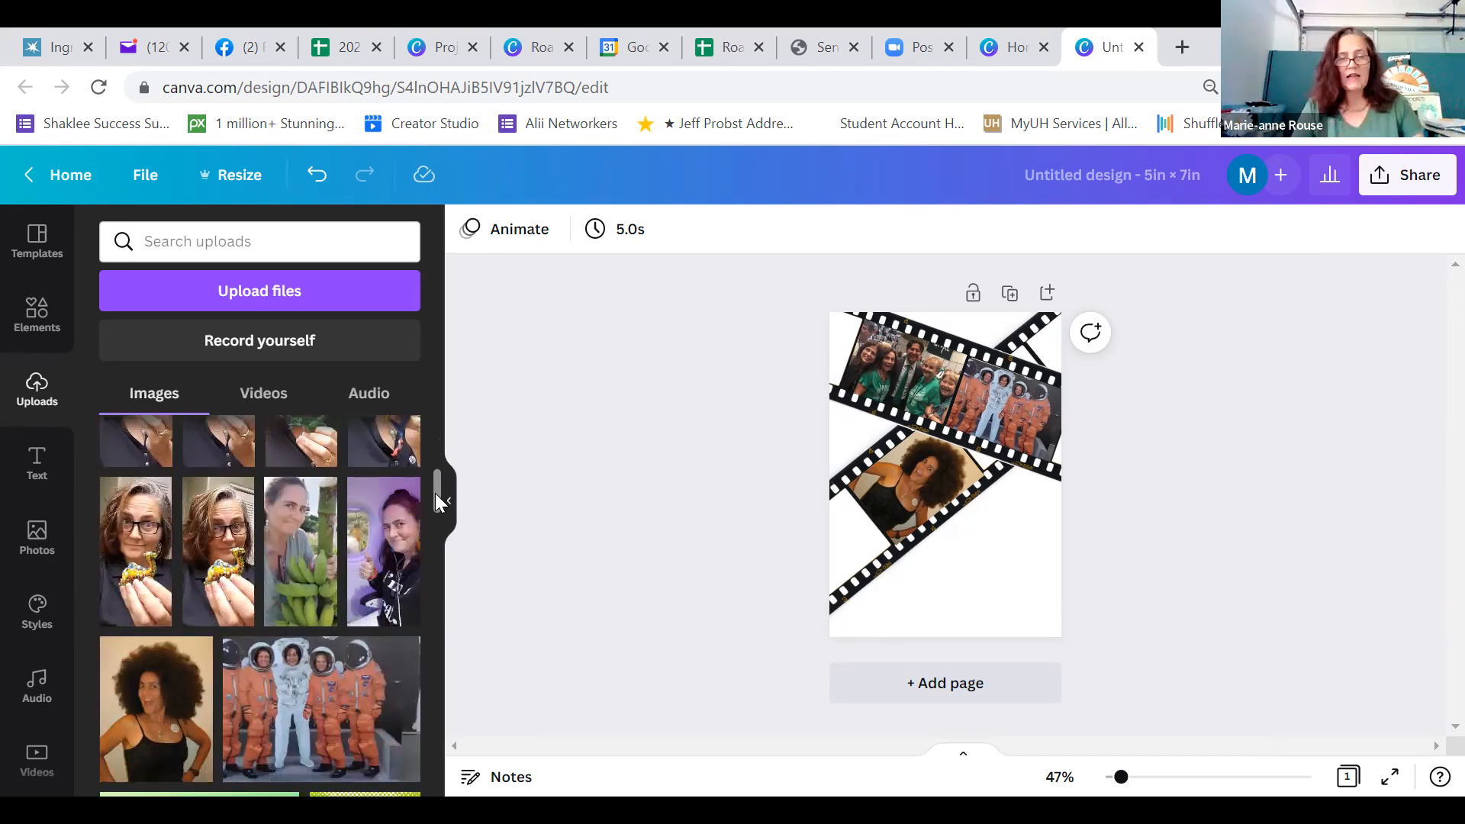
scroll(435, 525, down, 3)
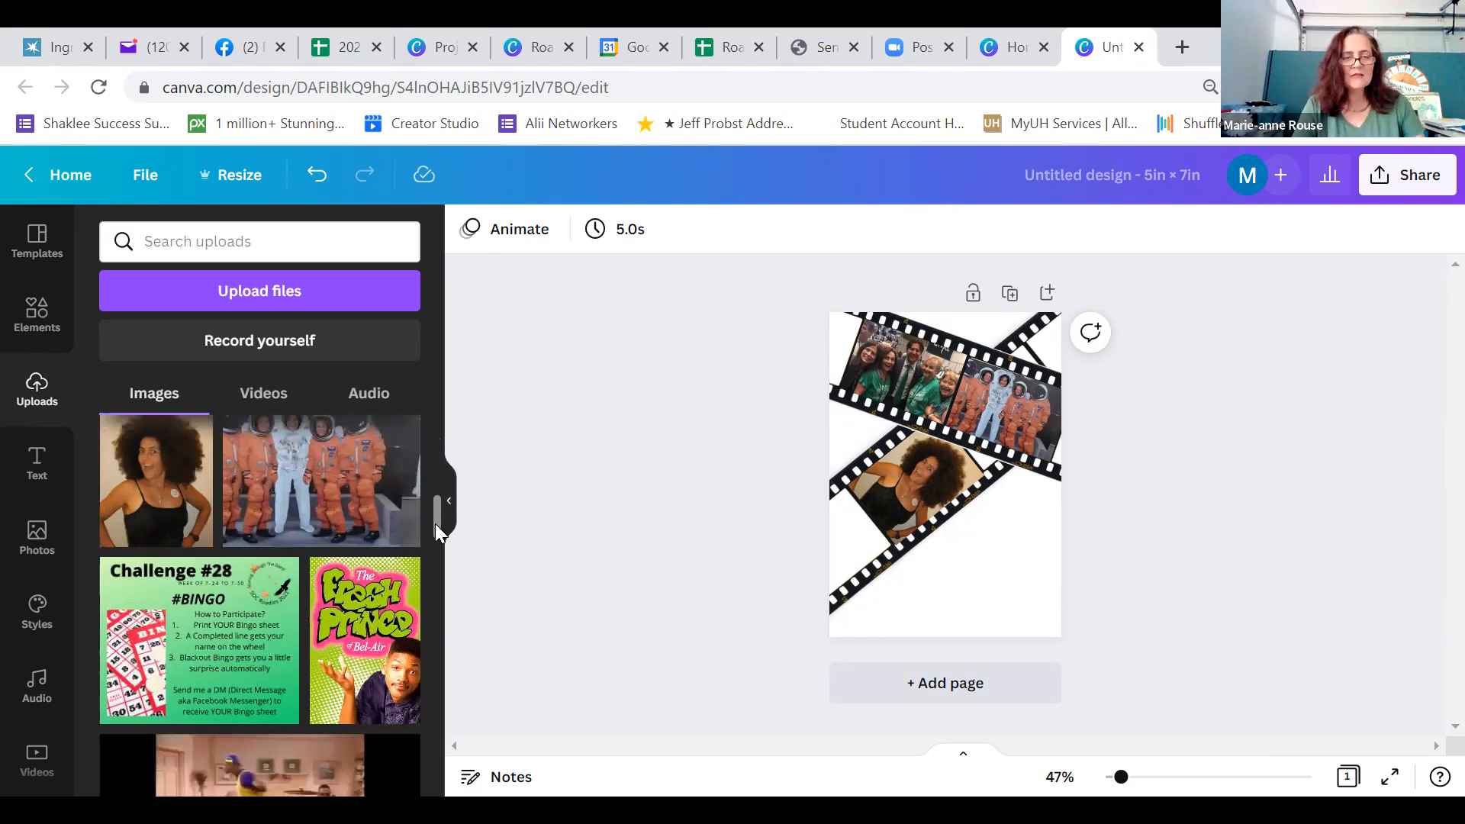
drag(435, 526, 442, 637)
scroll(434, 565, down, 1)
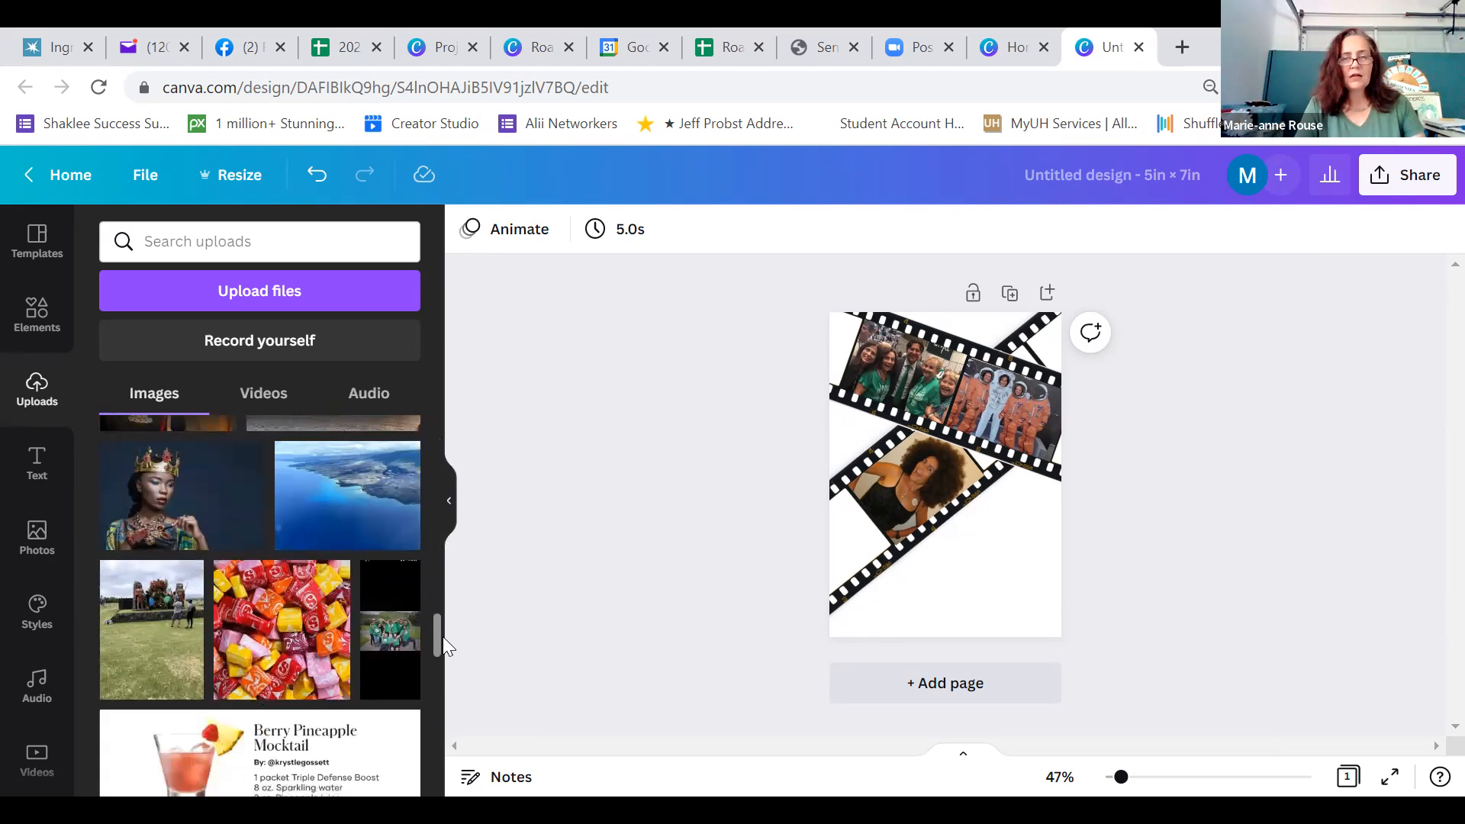
drag(443, 637, 445, 682)
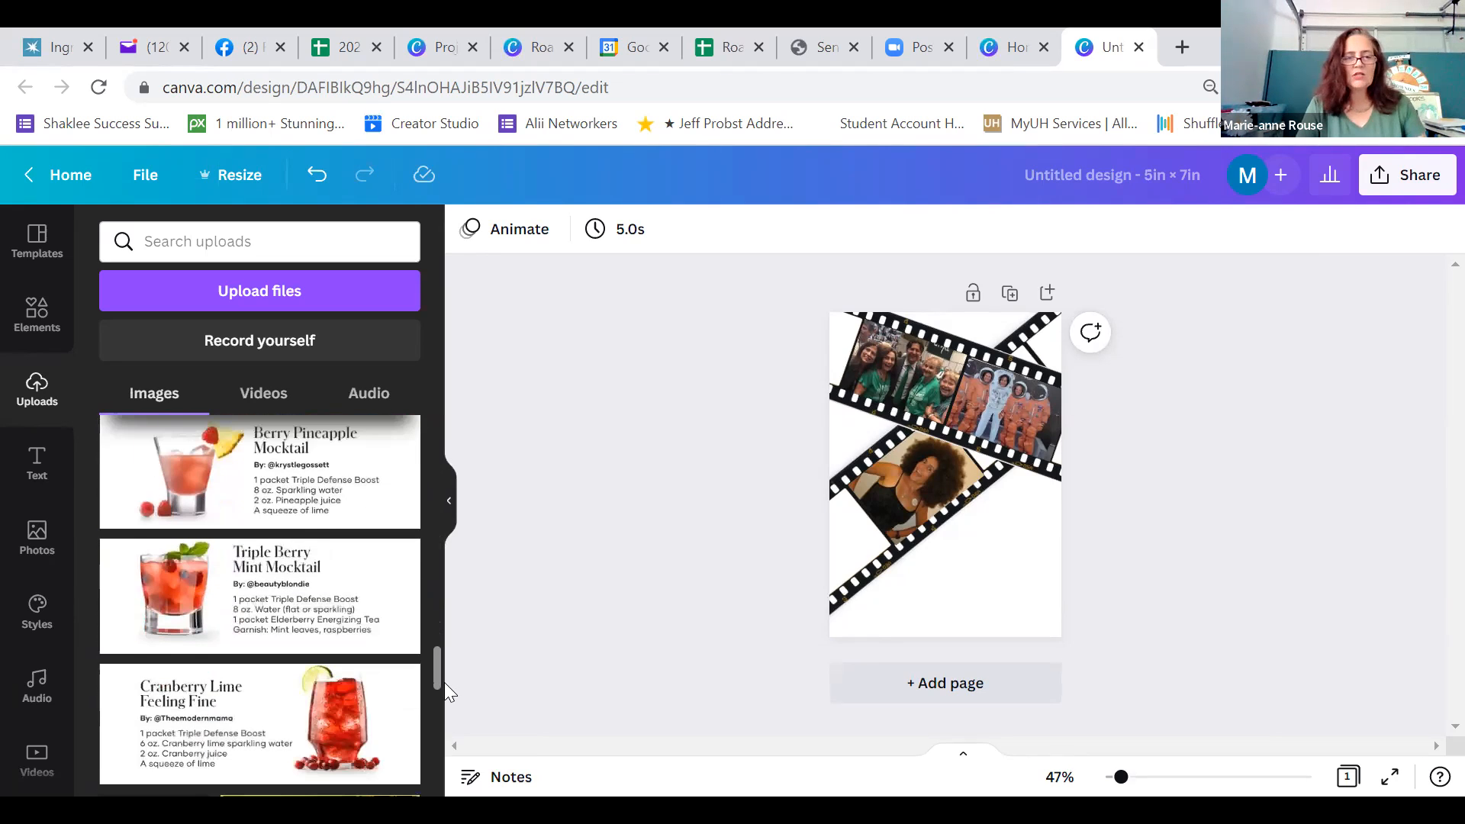
scroll(445, 682, down, 5)
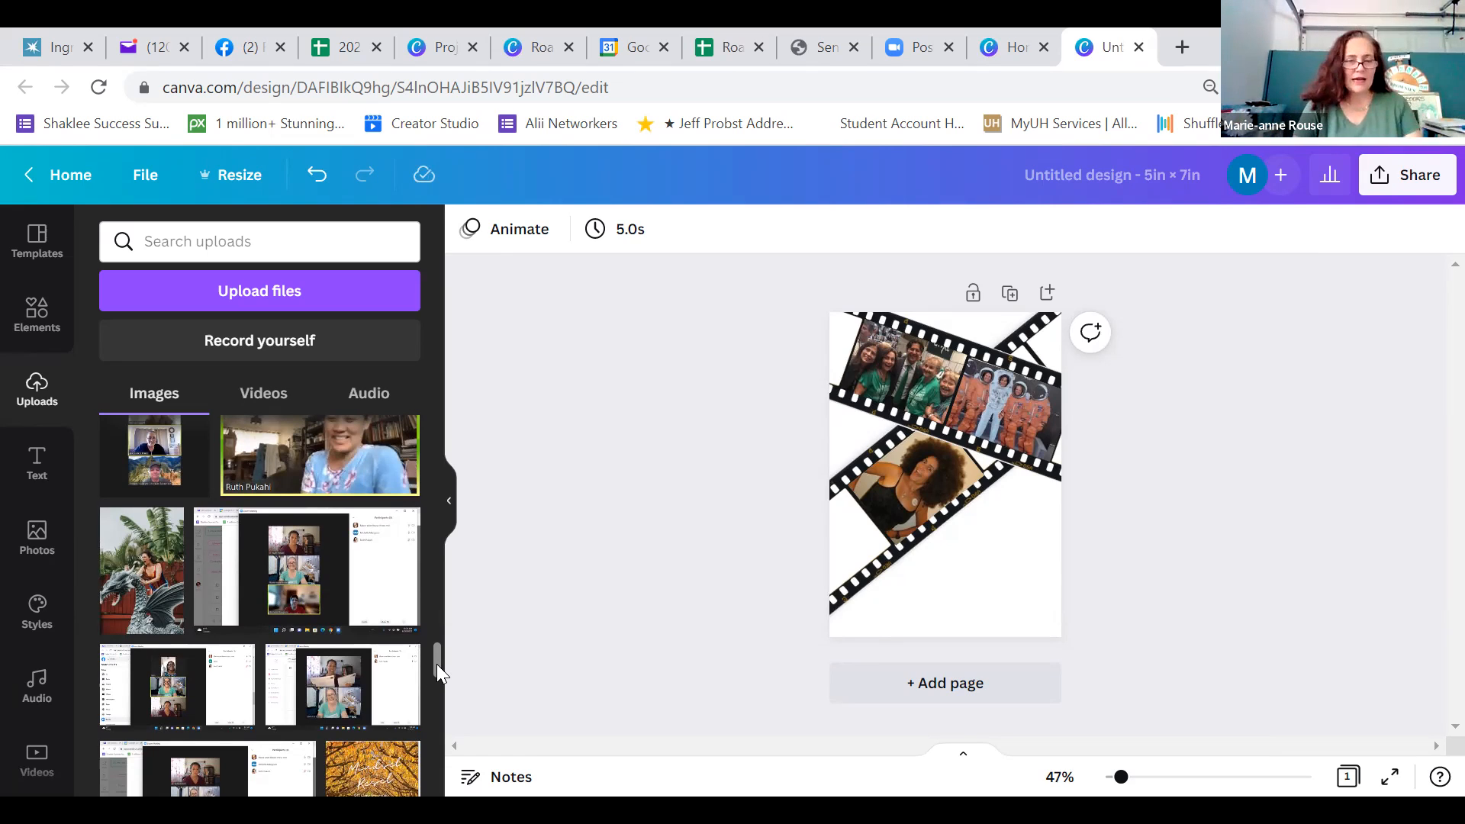
scroll(438, 655, down, 3)
drag(441, 673, 441, 694)
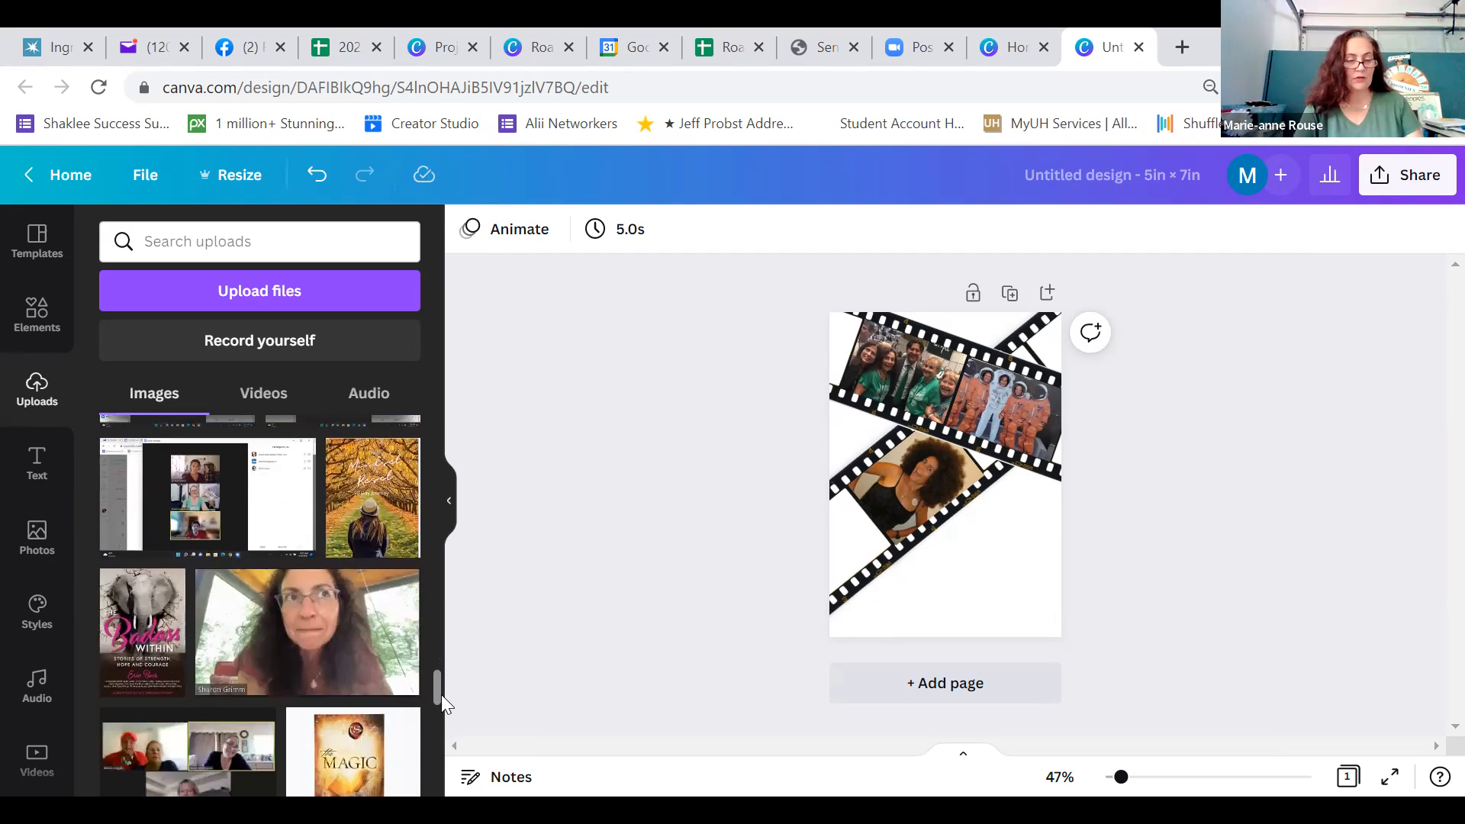
scroll(441, 696, down, 5)
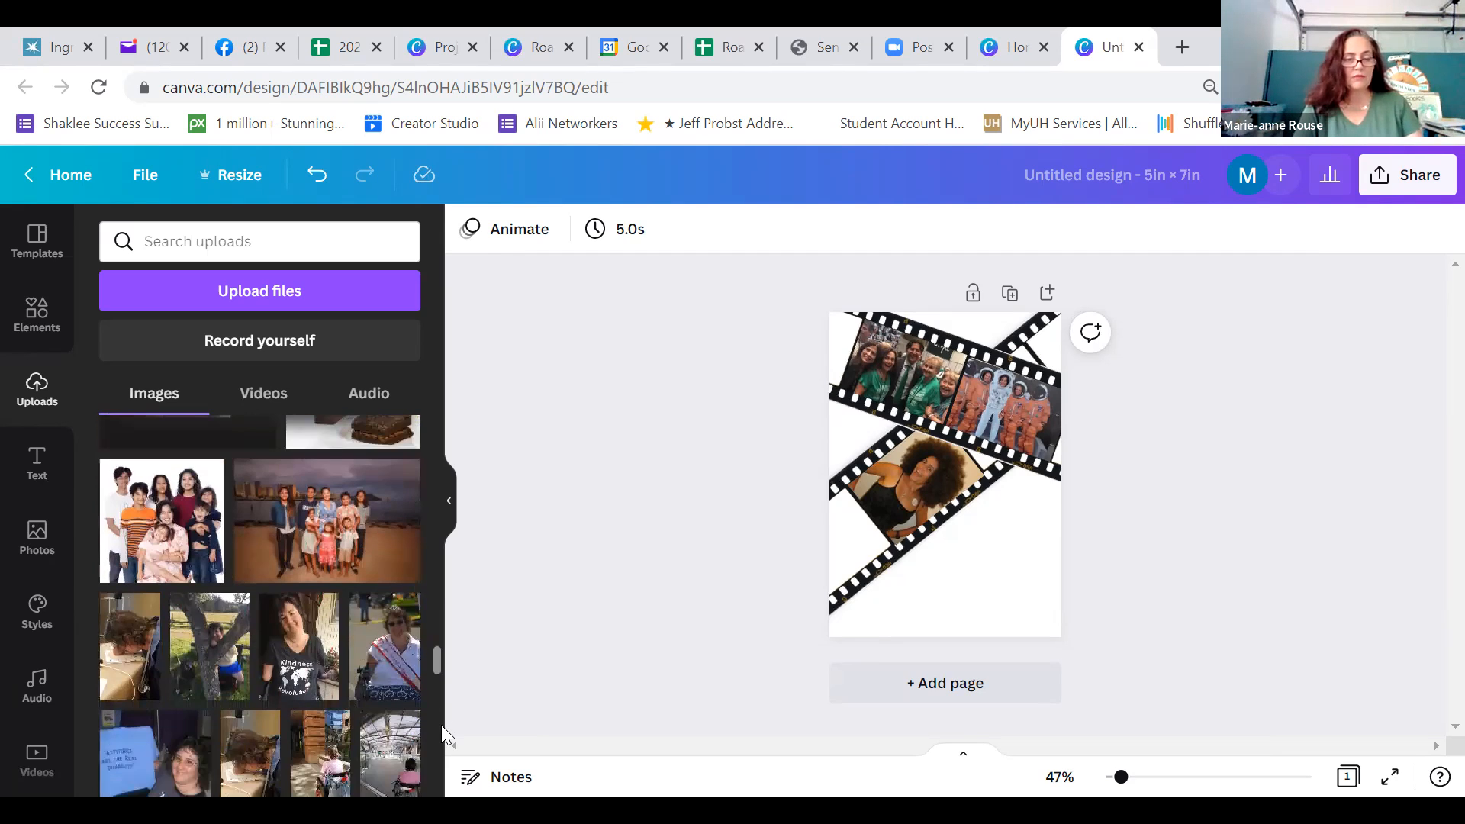
scroll(441, 725, down, 5)
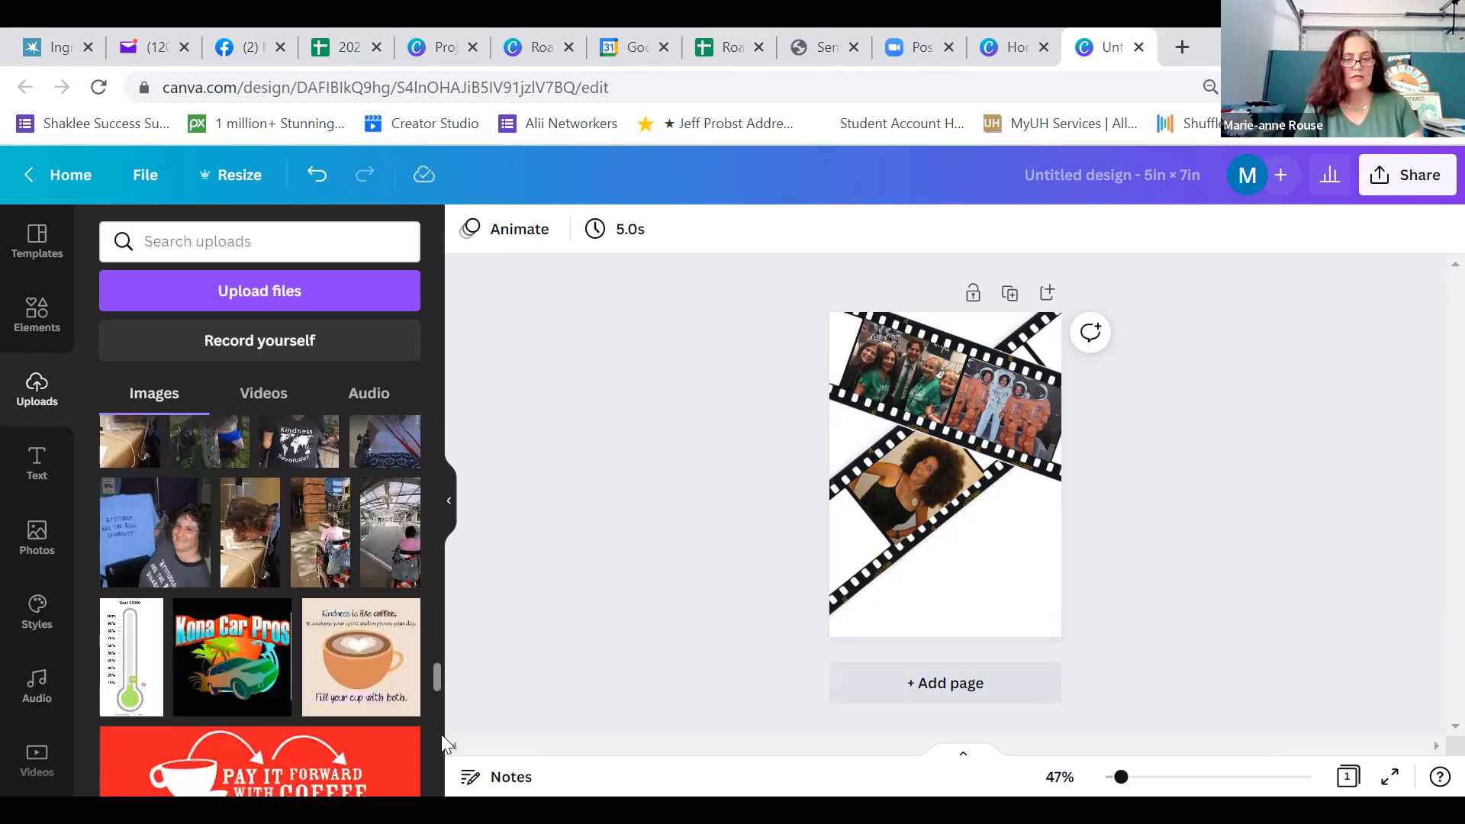
scroll(444, 749, down, 1)
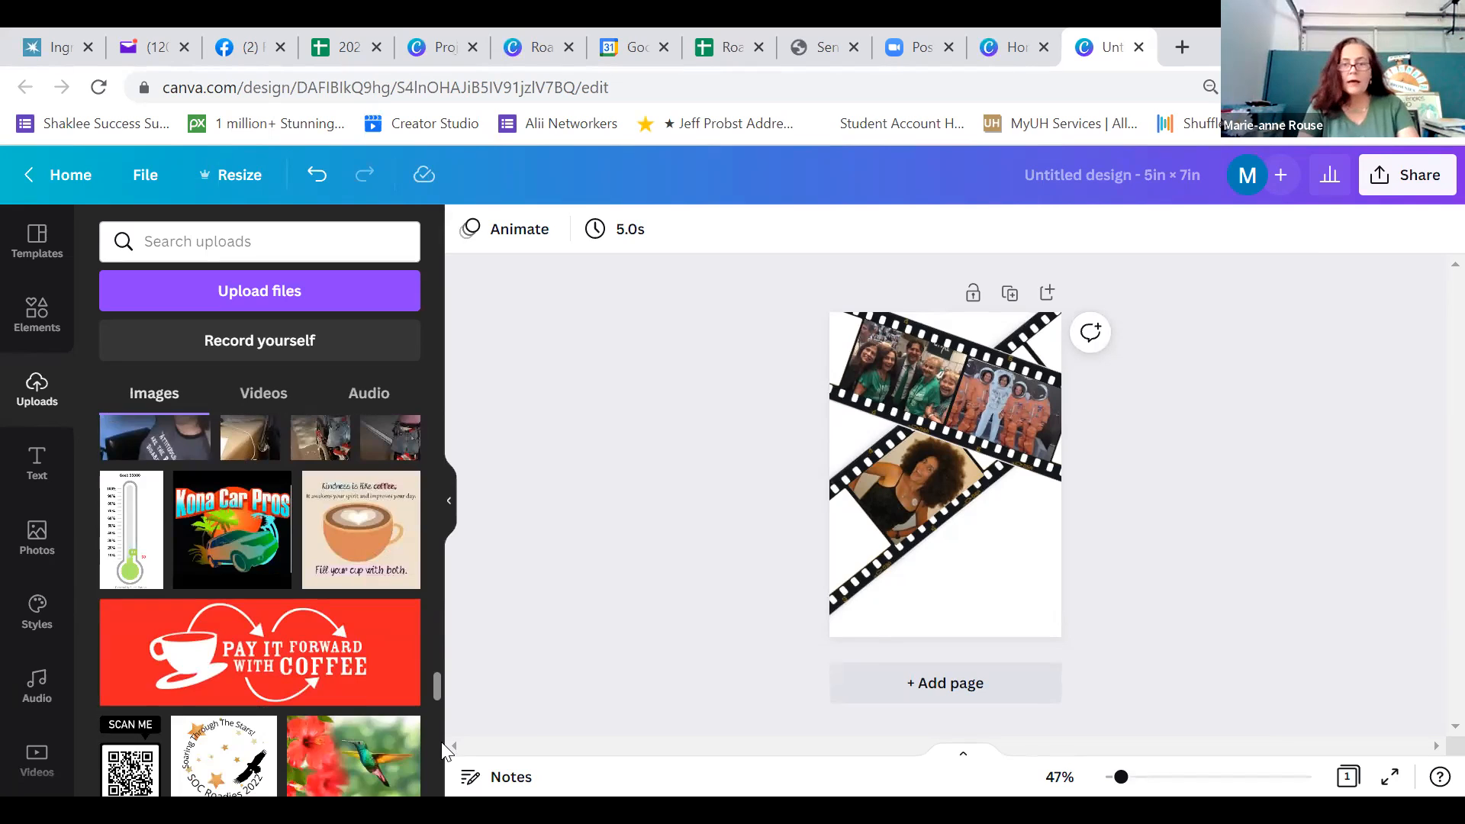
scroll(442, 759, down, 4)
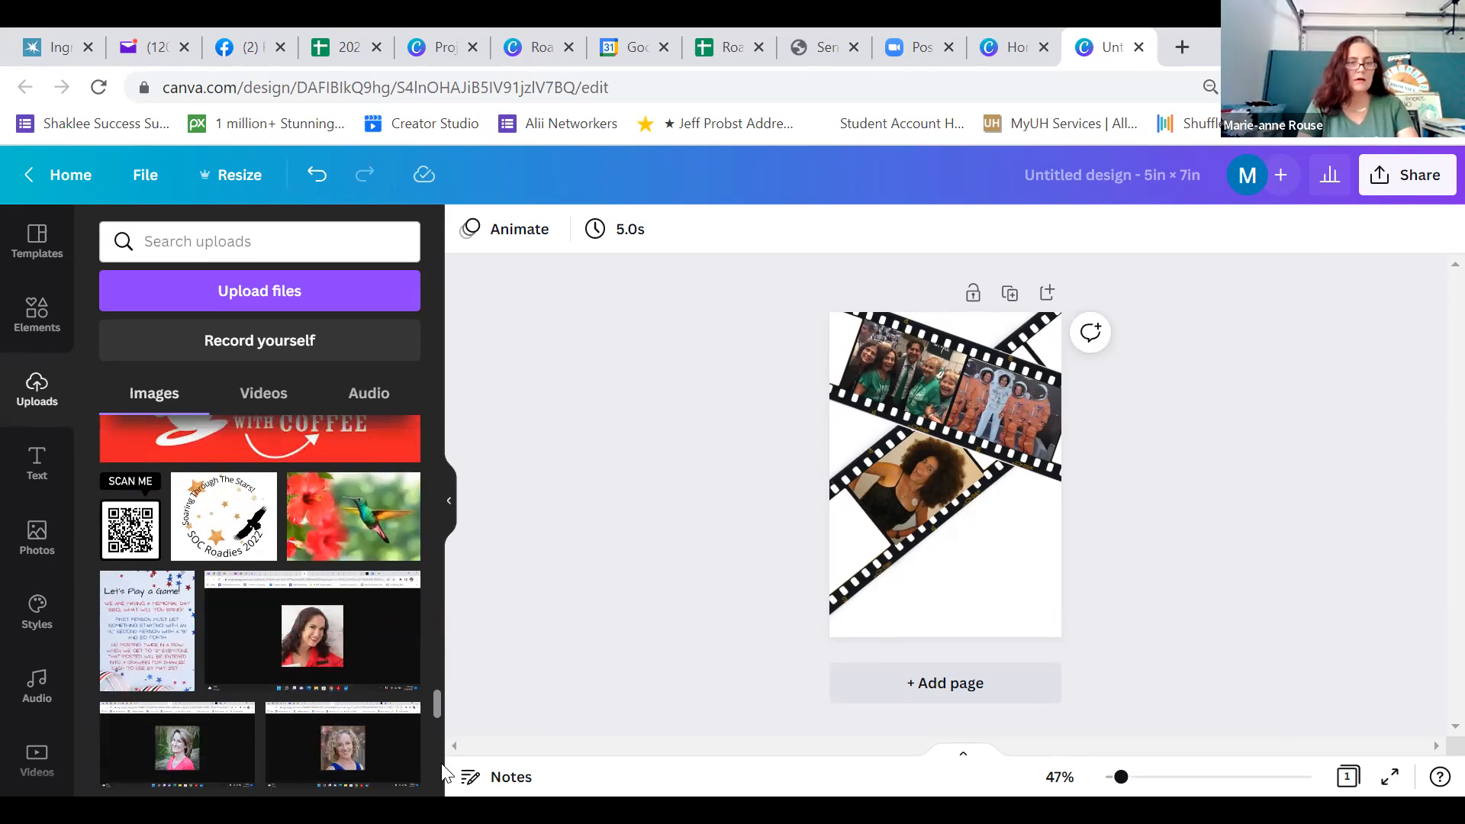
scroll(443, 771, down, 3)
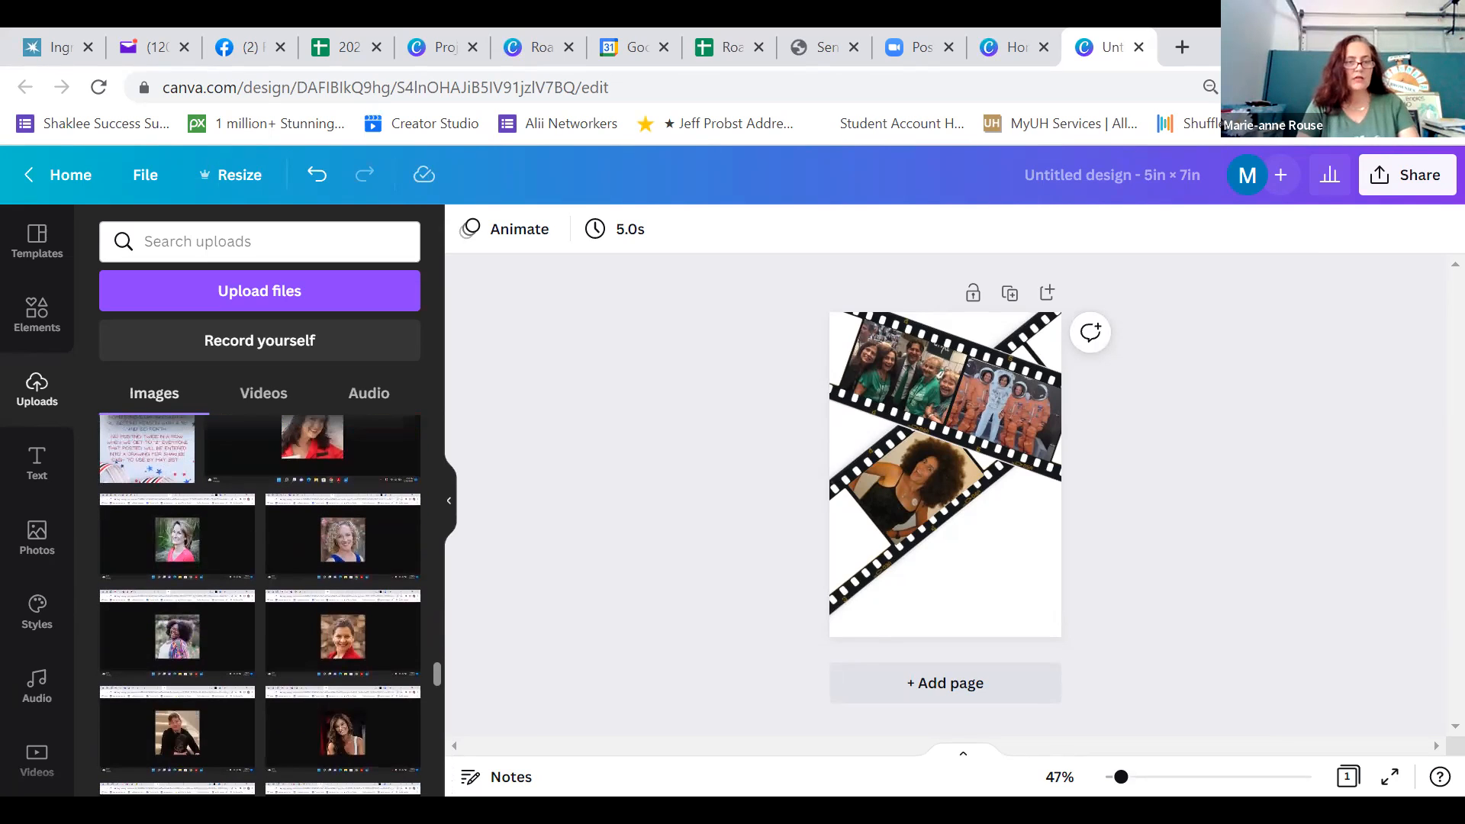
scroll(438, 714, down, 5)
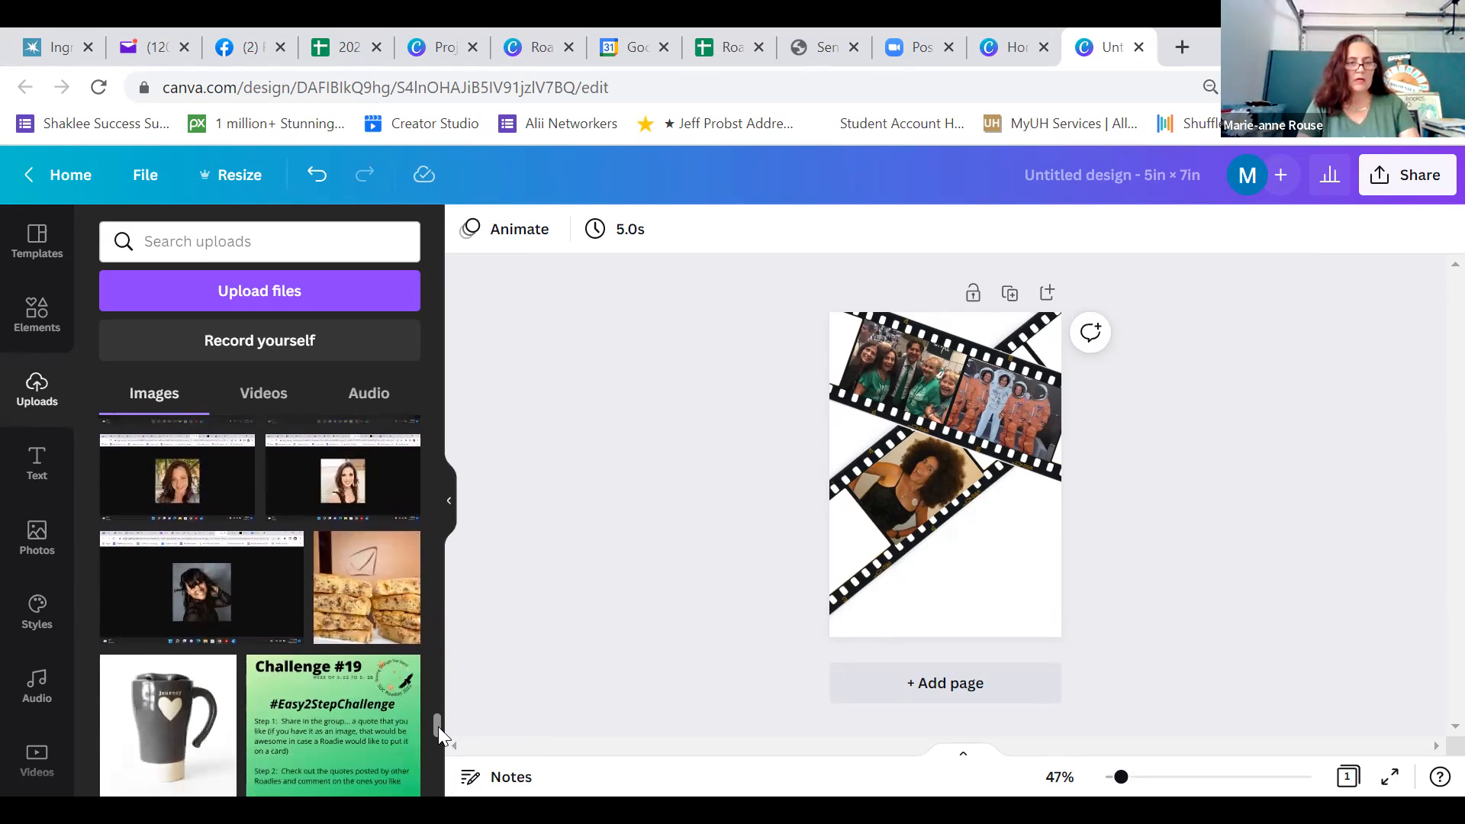
scroll(438, 727, down, 3)
scroll(439, 739, down, 4)
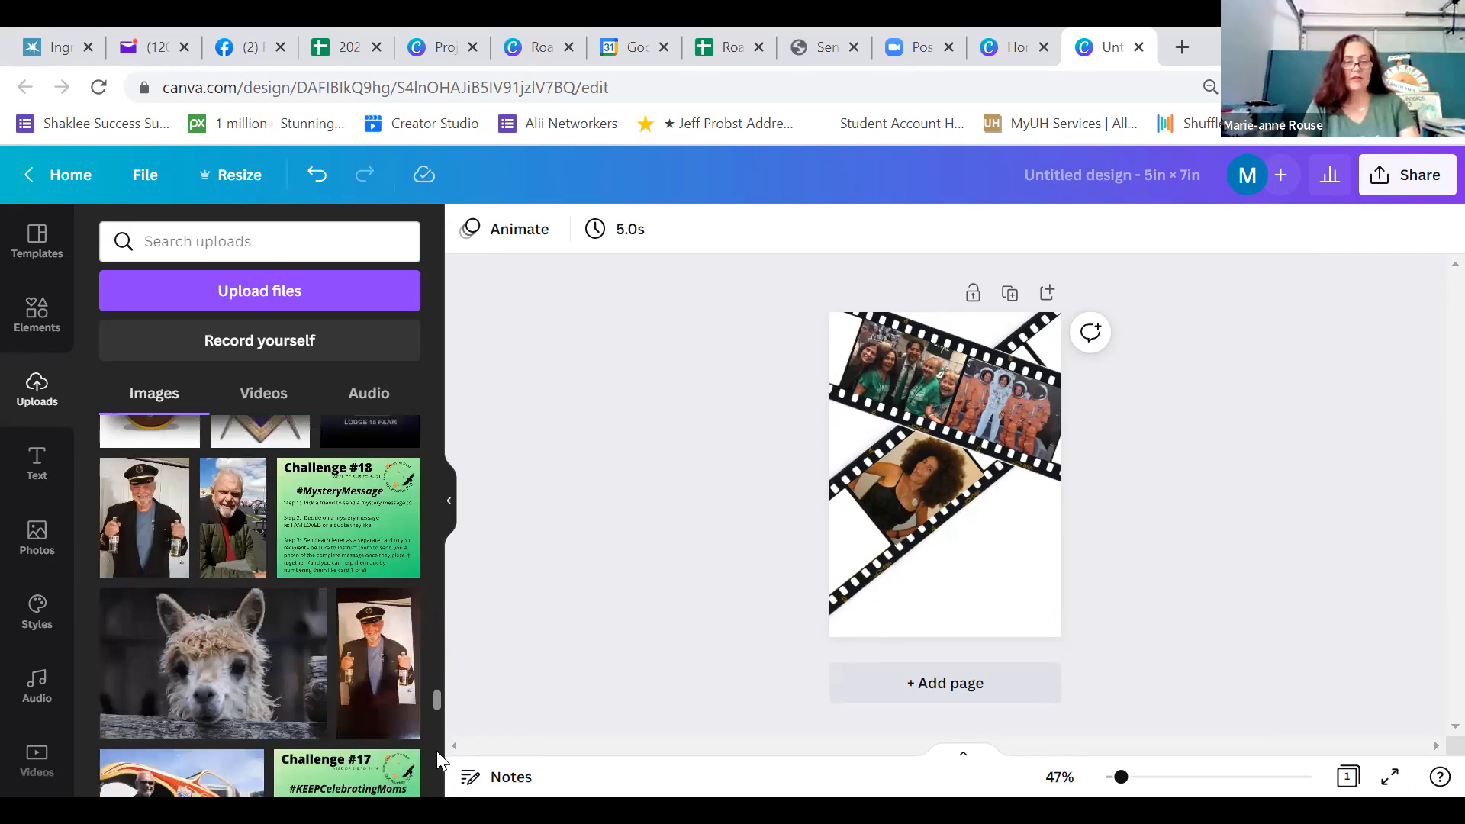
scroll(436, 751, down, 4)
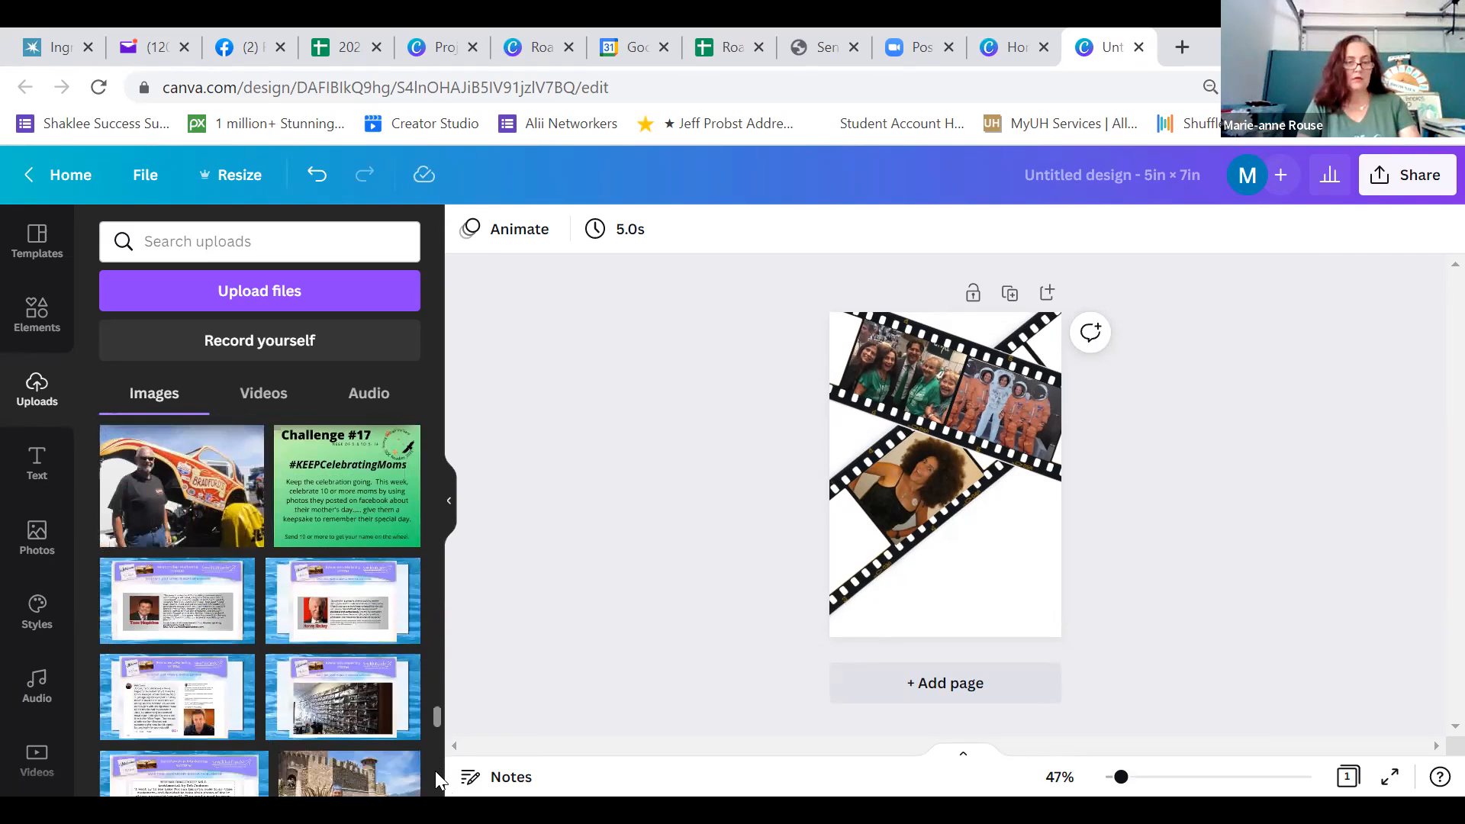
scroll(435, 771, down, 5)
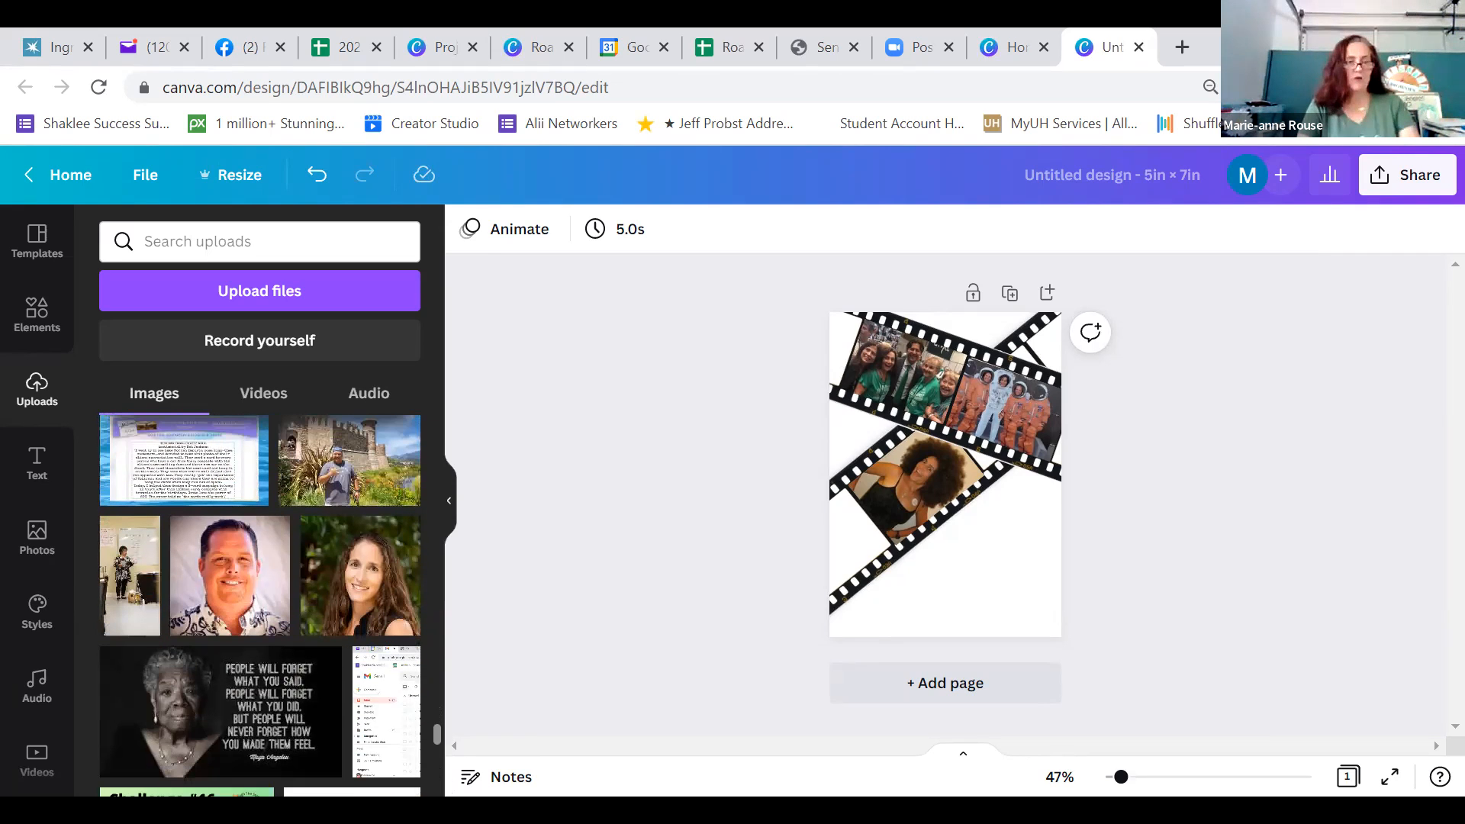
scroll(259, 602, down, 10)
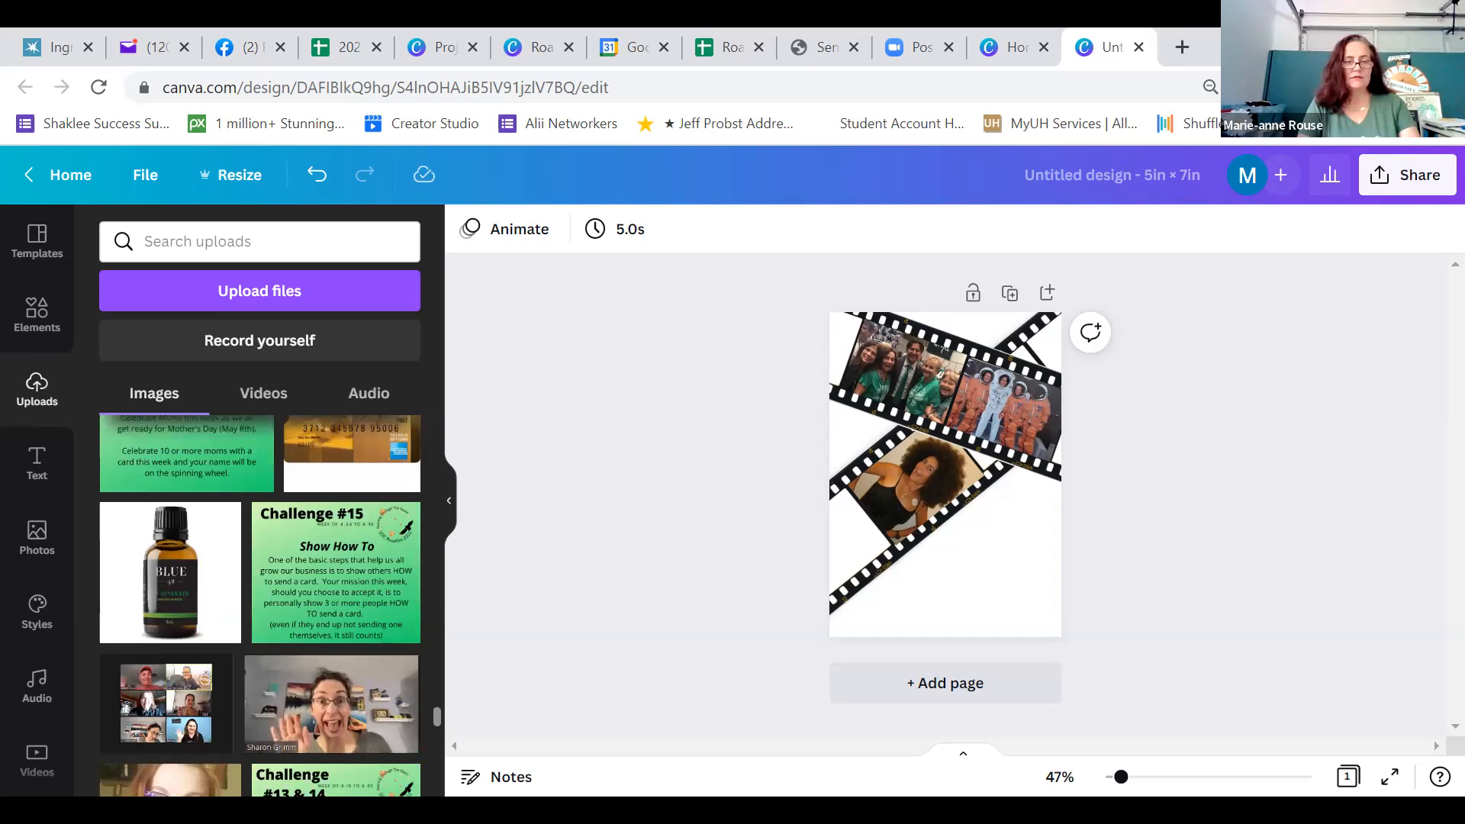
scroll(259, 603, down, 10)
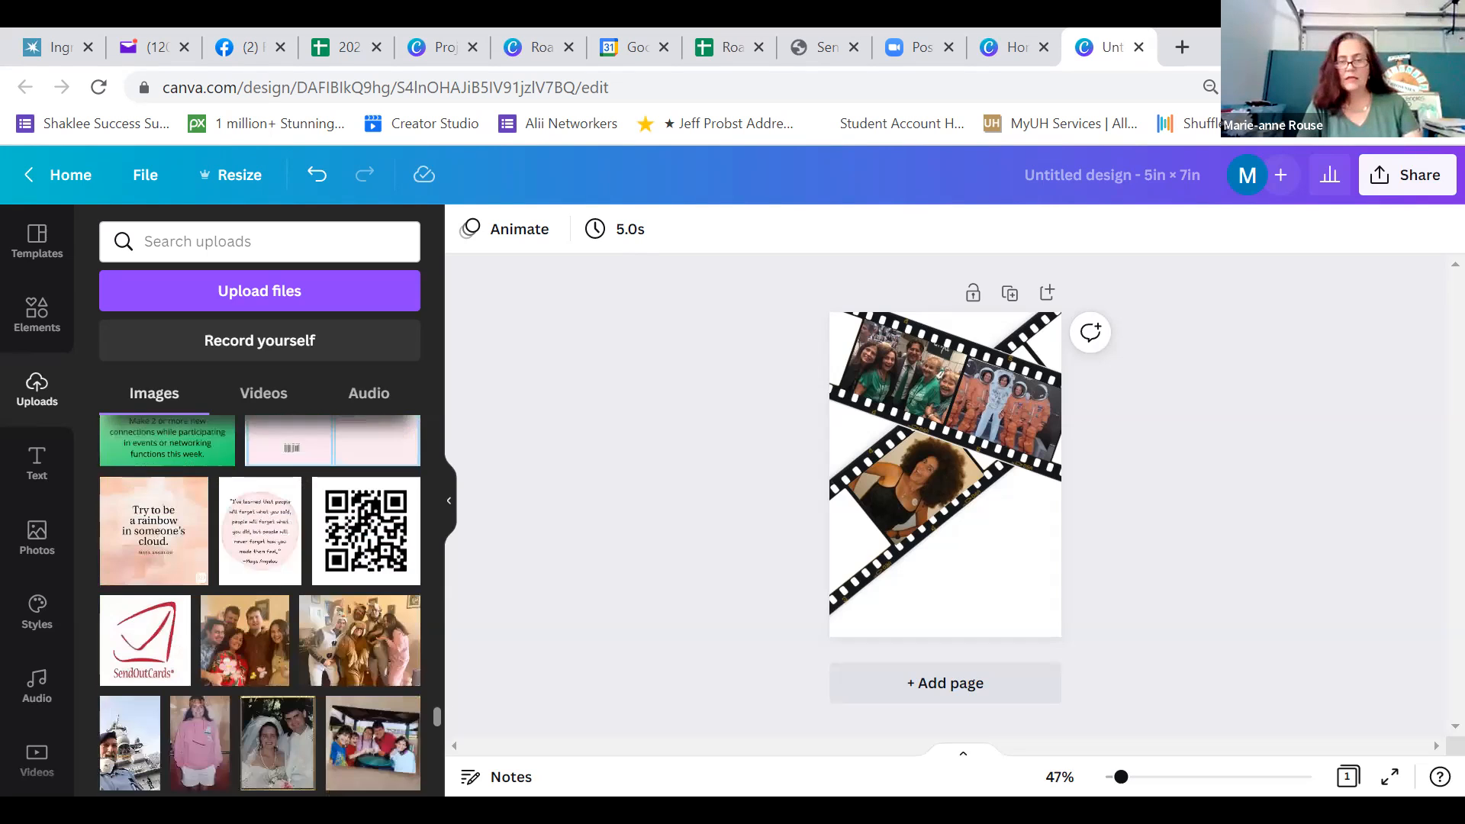
scroll(229, 672, down, 1)
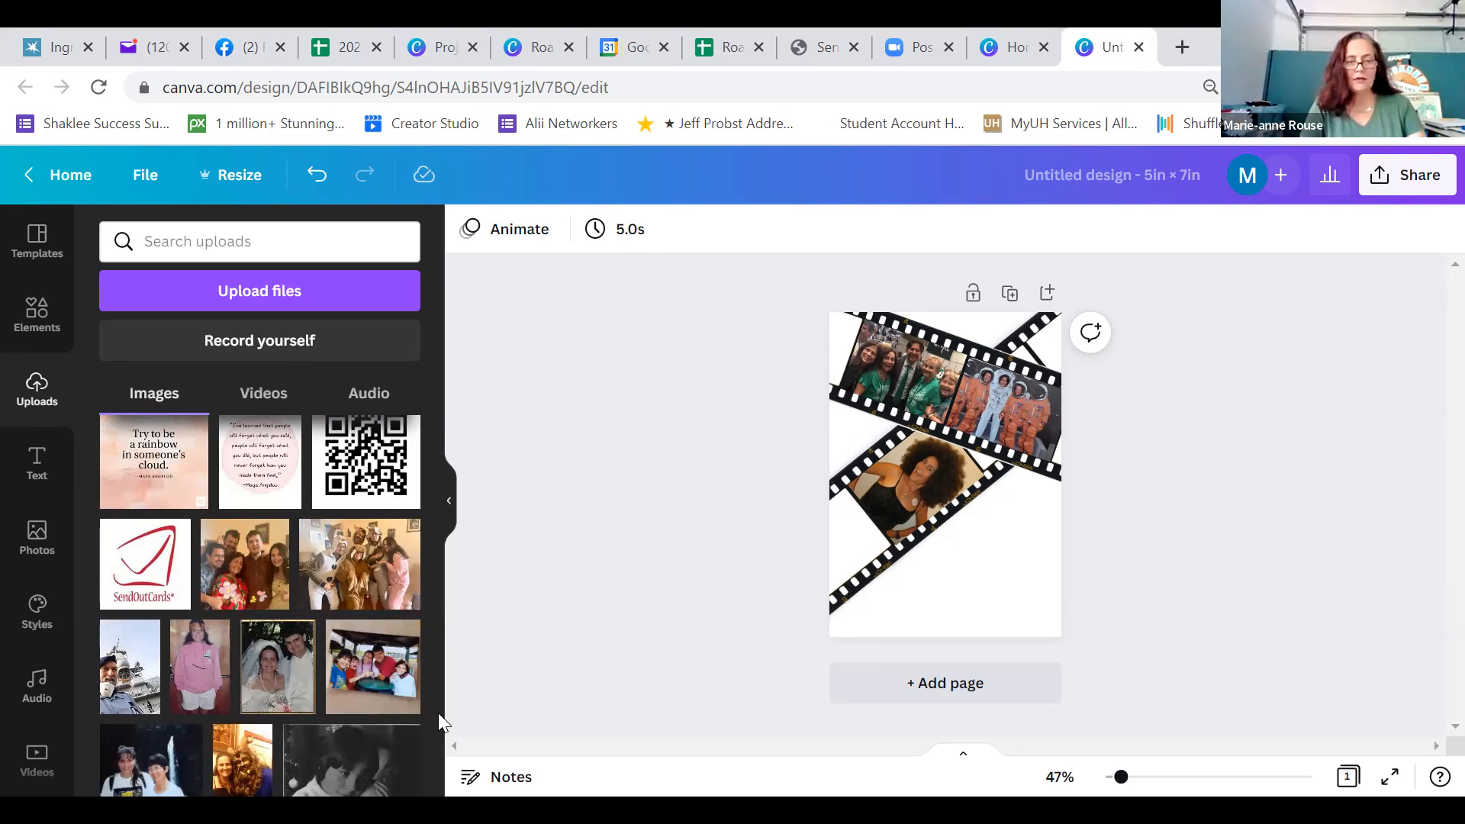
drag(435, 734, 435, 739)
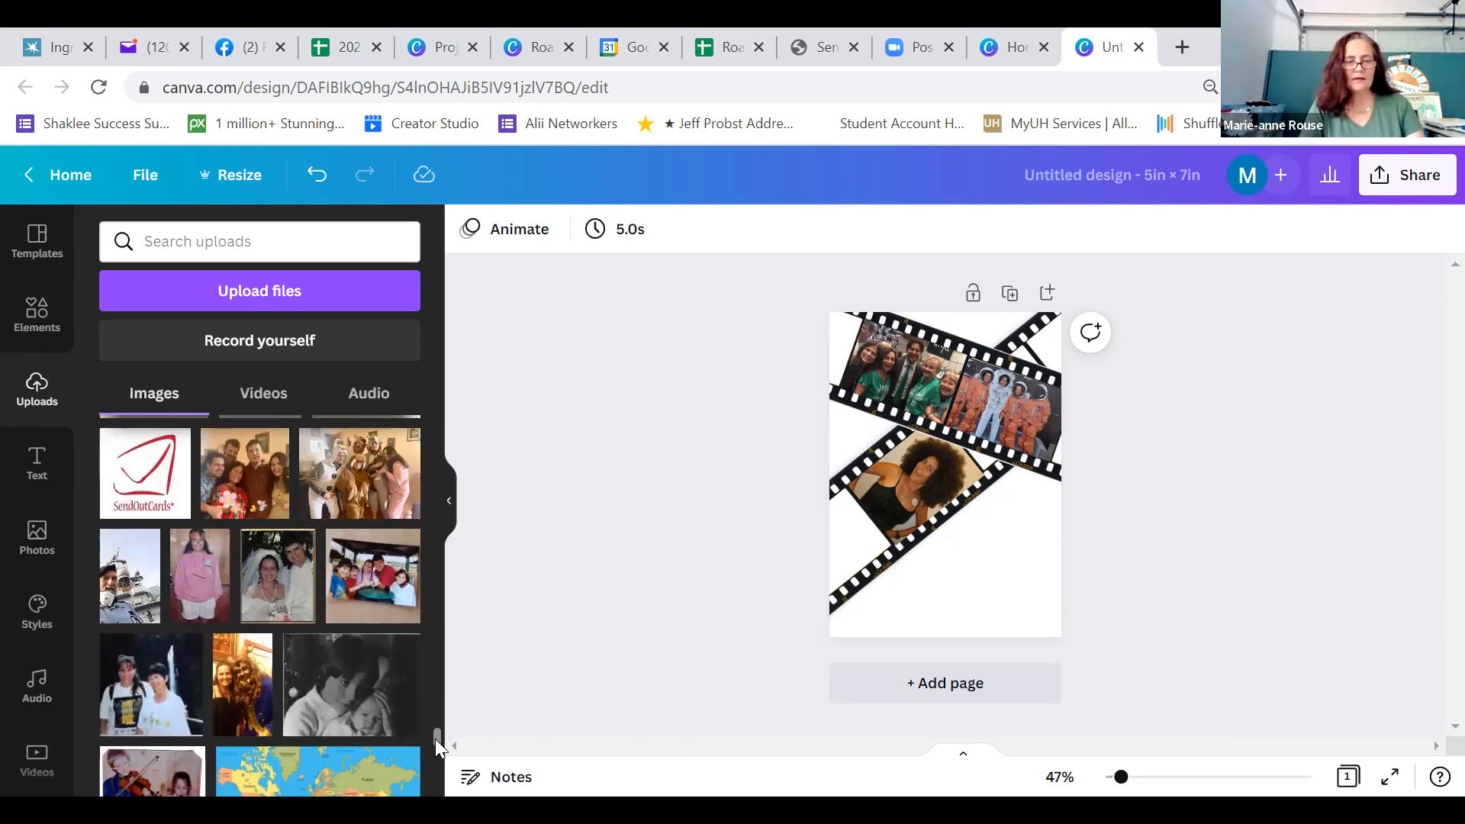
Add the uploaded photo of two people in printed T-shirts, rotate it to the lower strip's angle and place it over the strip's lower-left frame
click(145, 666)
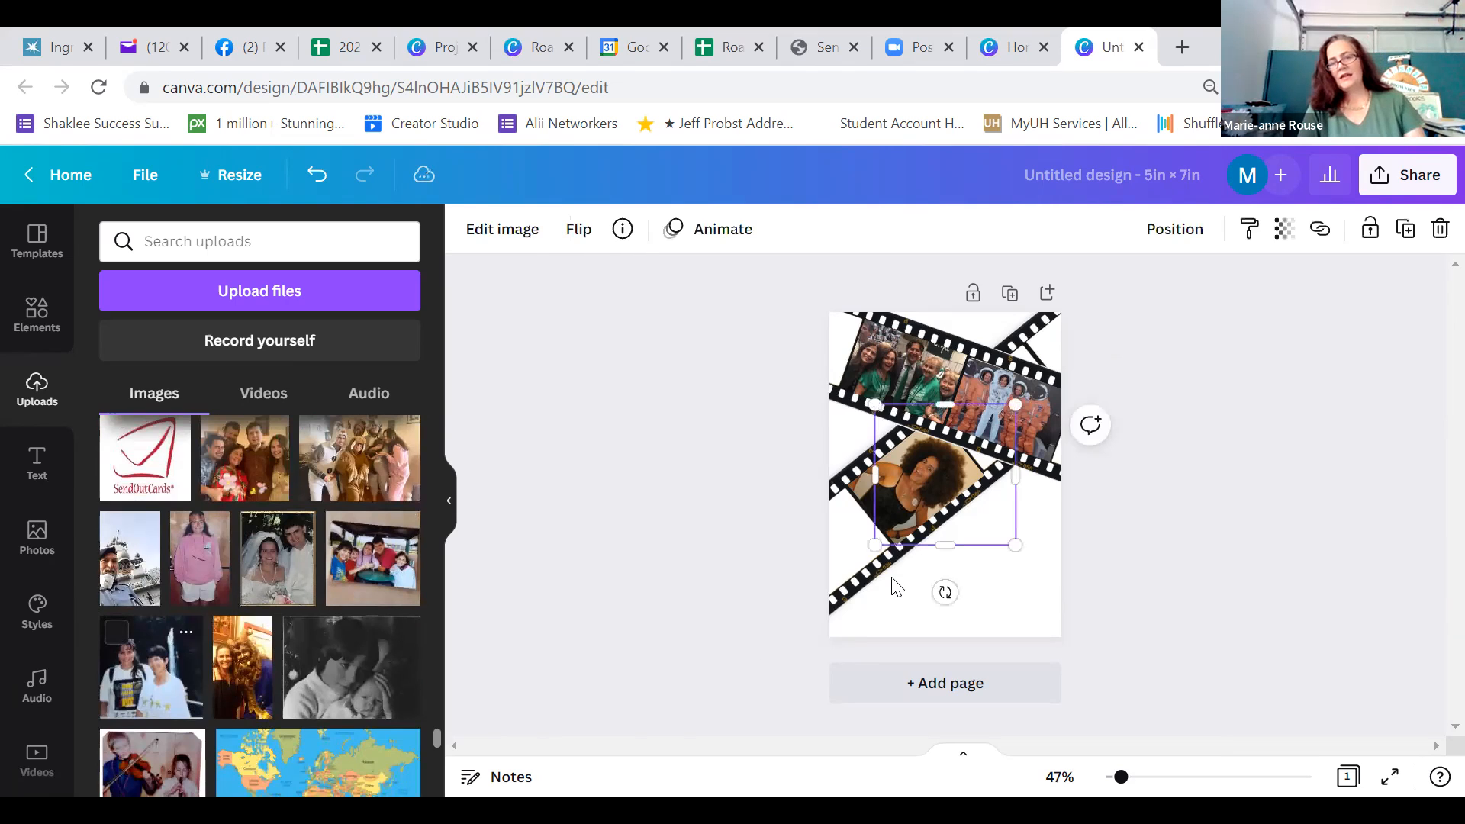
drag(956, 407, 923, 553)
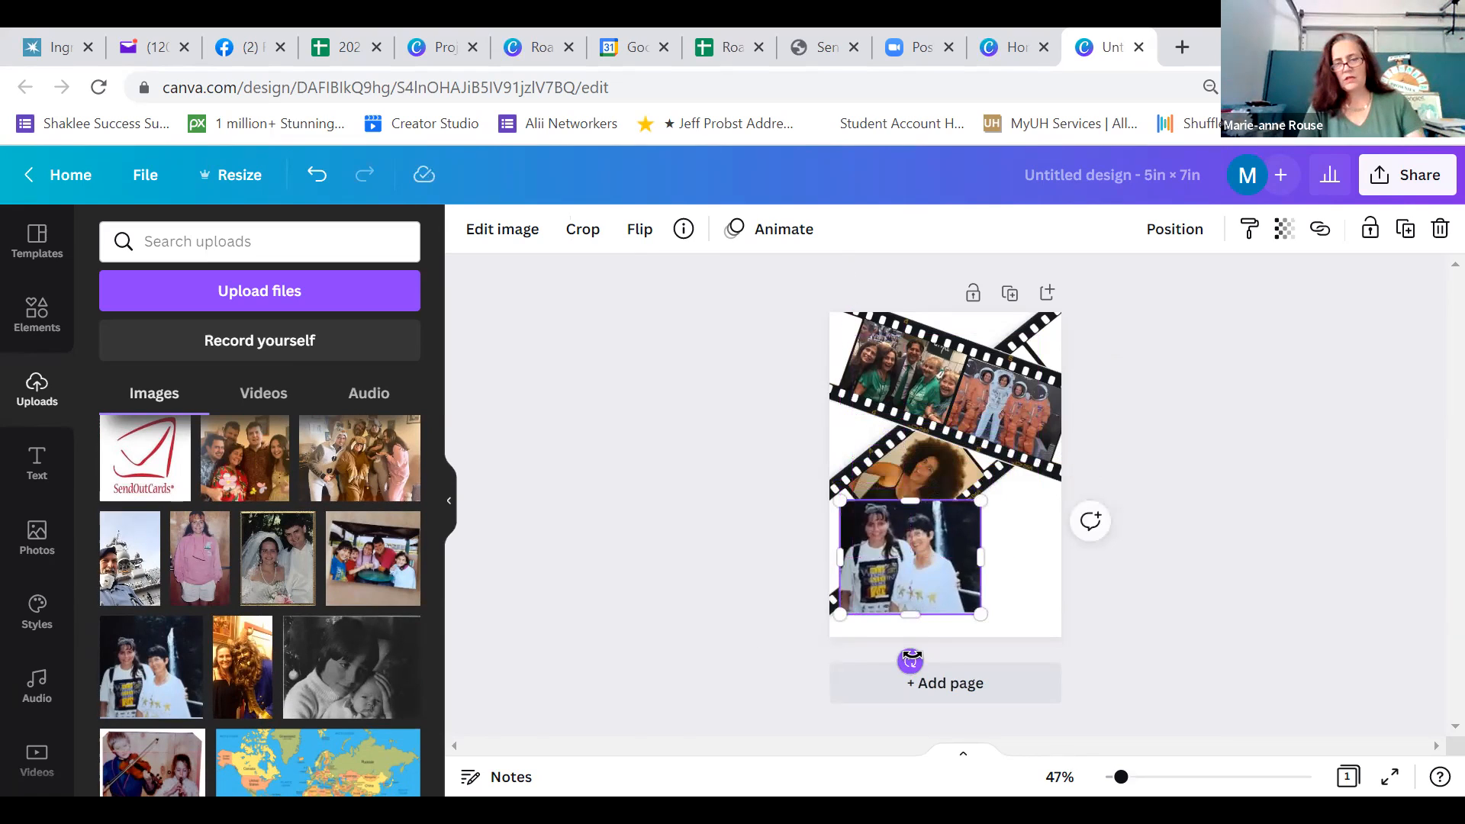
drag(871, 656, 845, 613)
drag(902, 543, 837, 563)
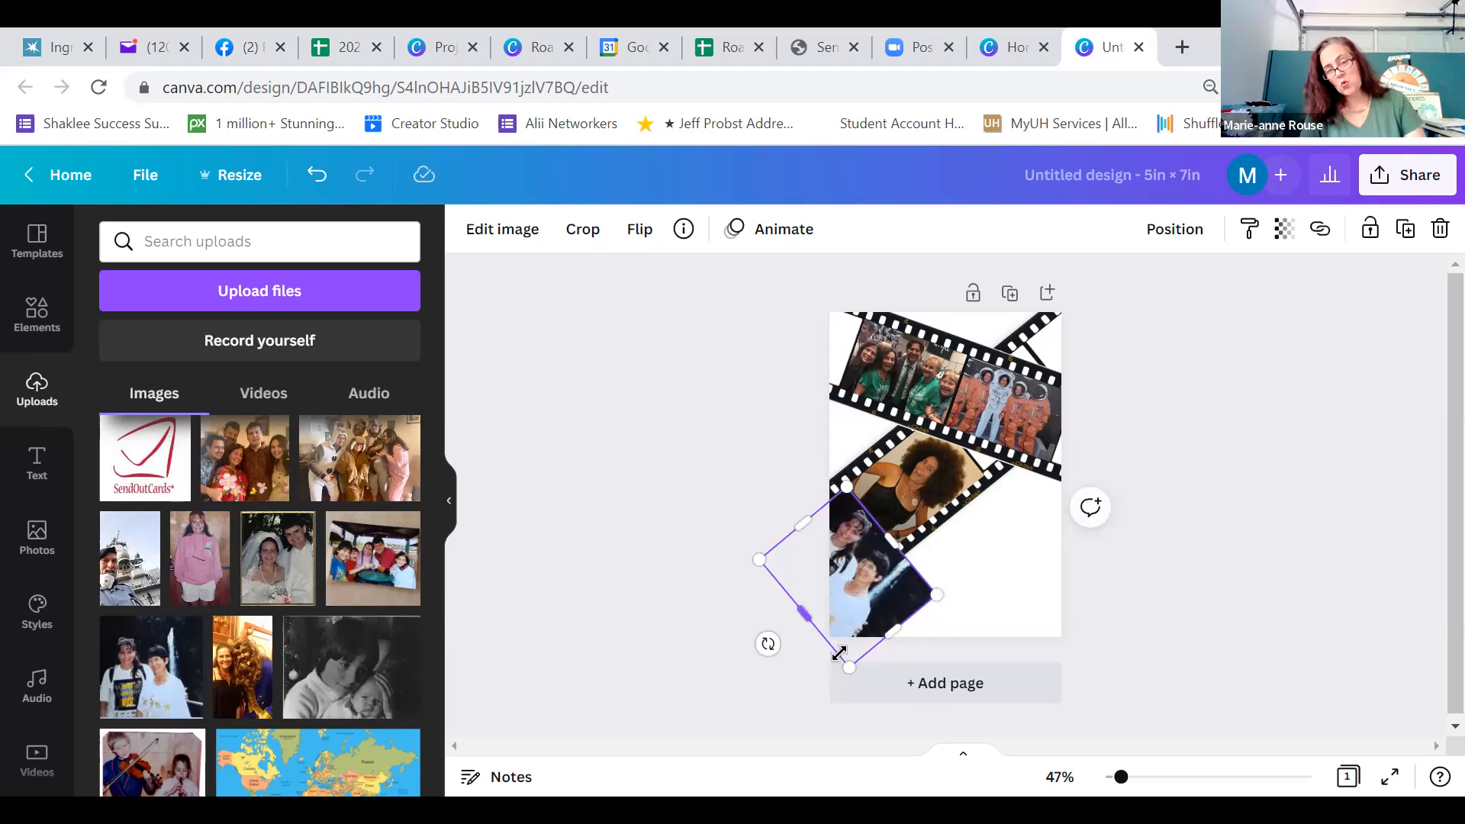
Shrink and nudge the two-person photo to fit the lower strip's end frame, cropping its lower edge to uncover the perforations
mouse_move(847, 660)
mouse_down()
mouse_move(835, 626)
mouse_move(835, 643)
mouse_up()
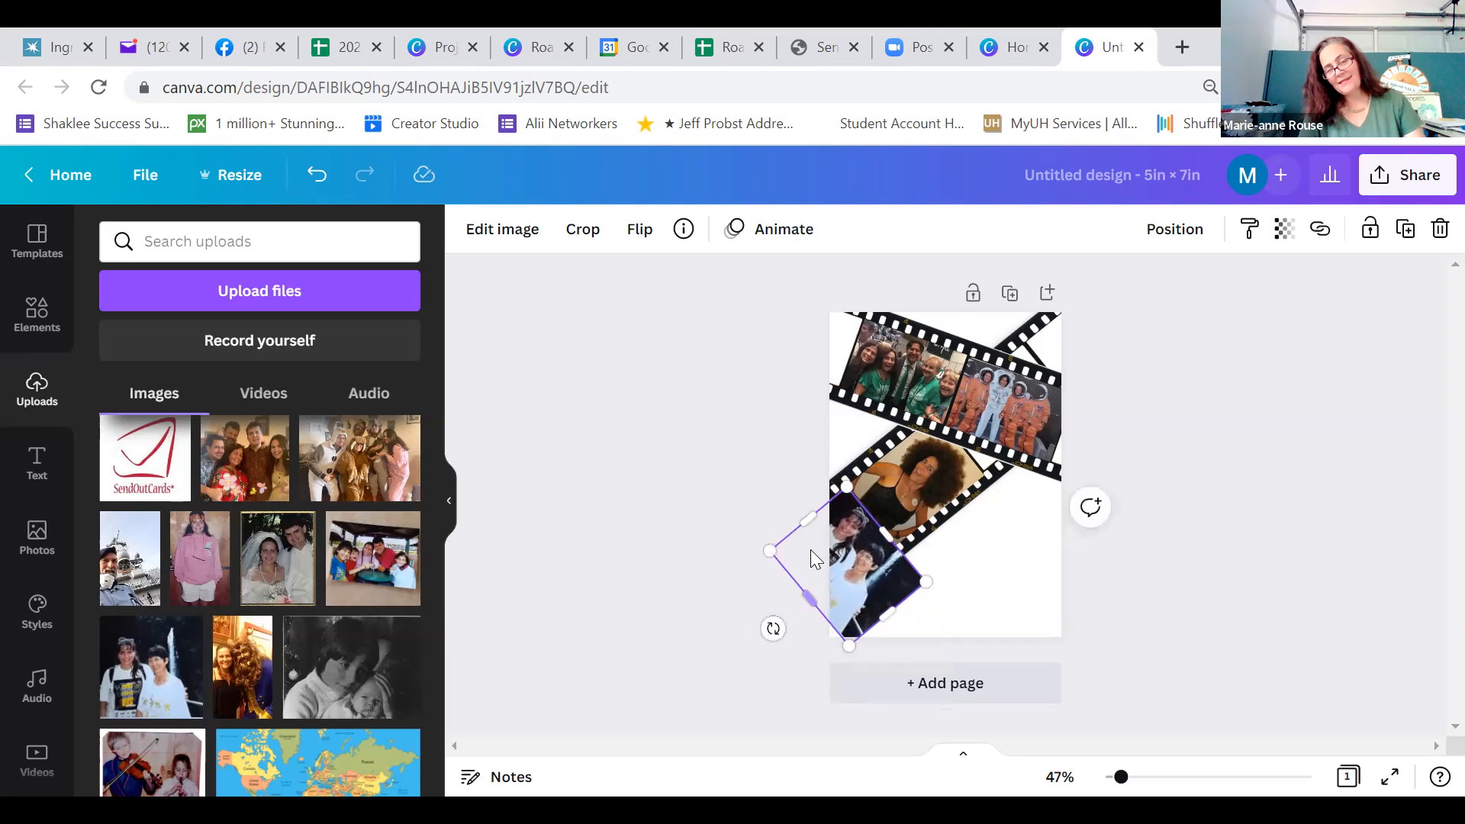
drag(798, 519, 840, 555)
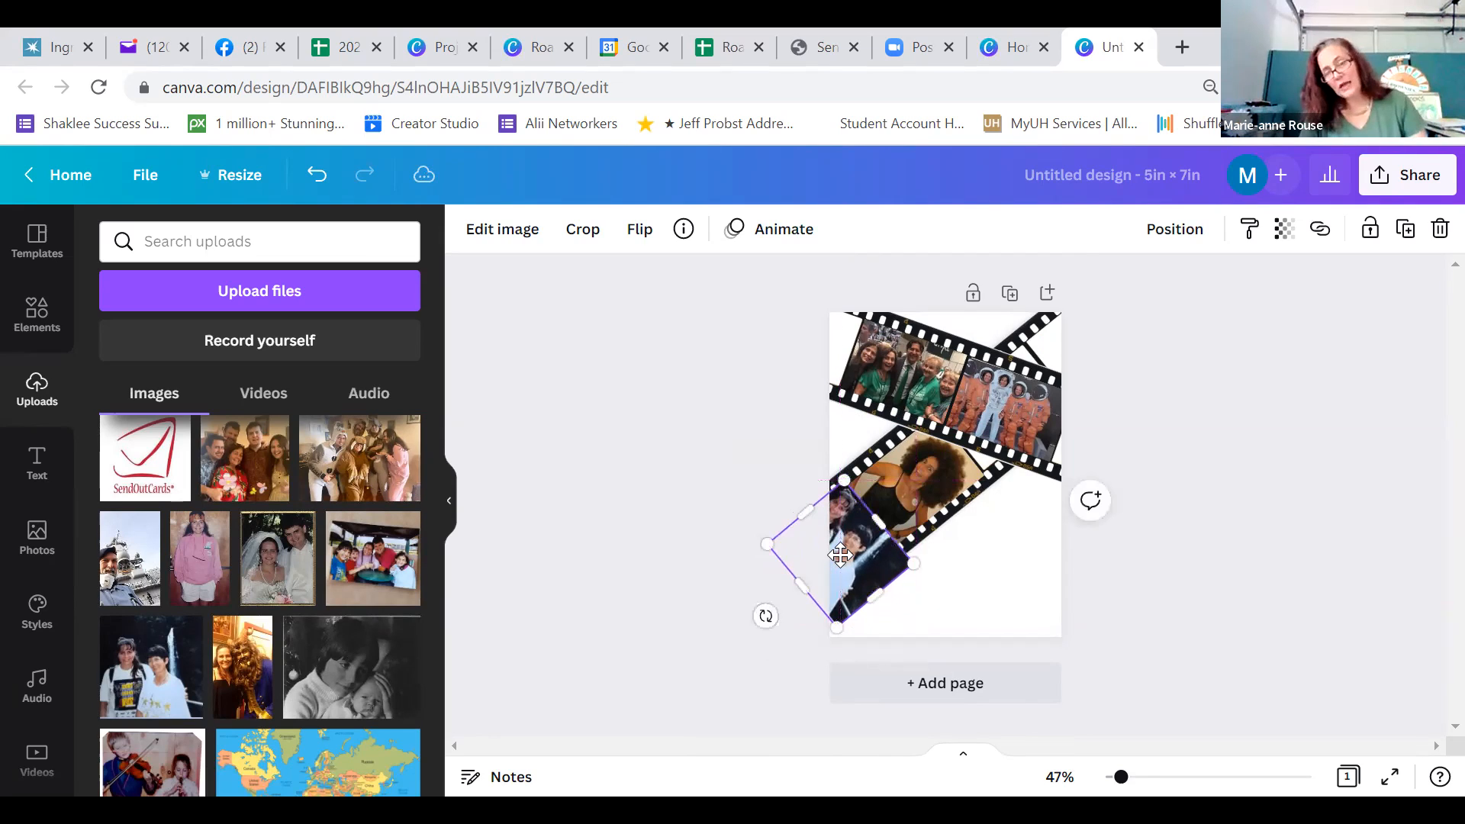
key(ctrl+v)
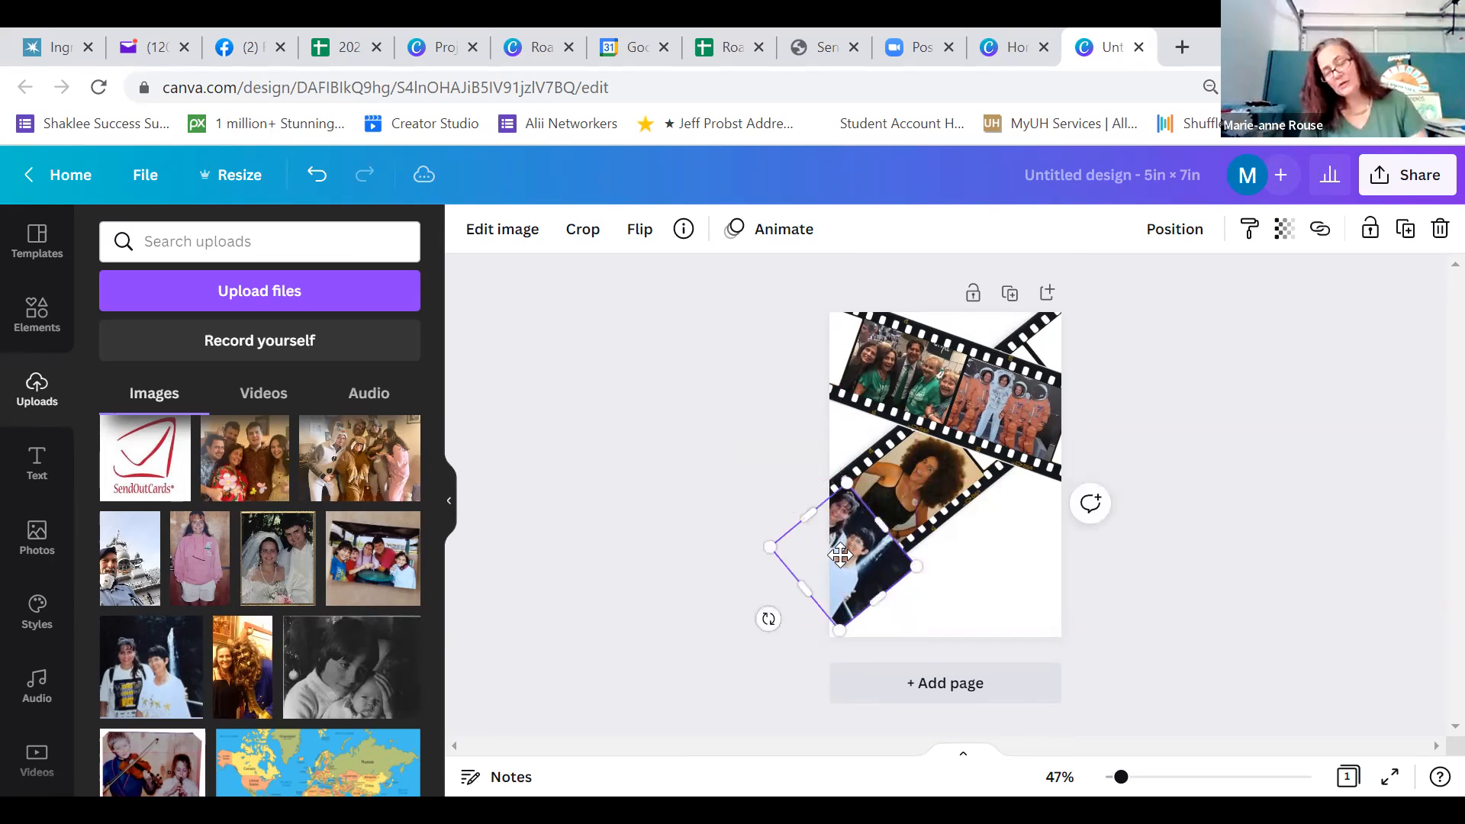
drag(878, 598, 850, 580)
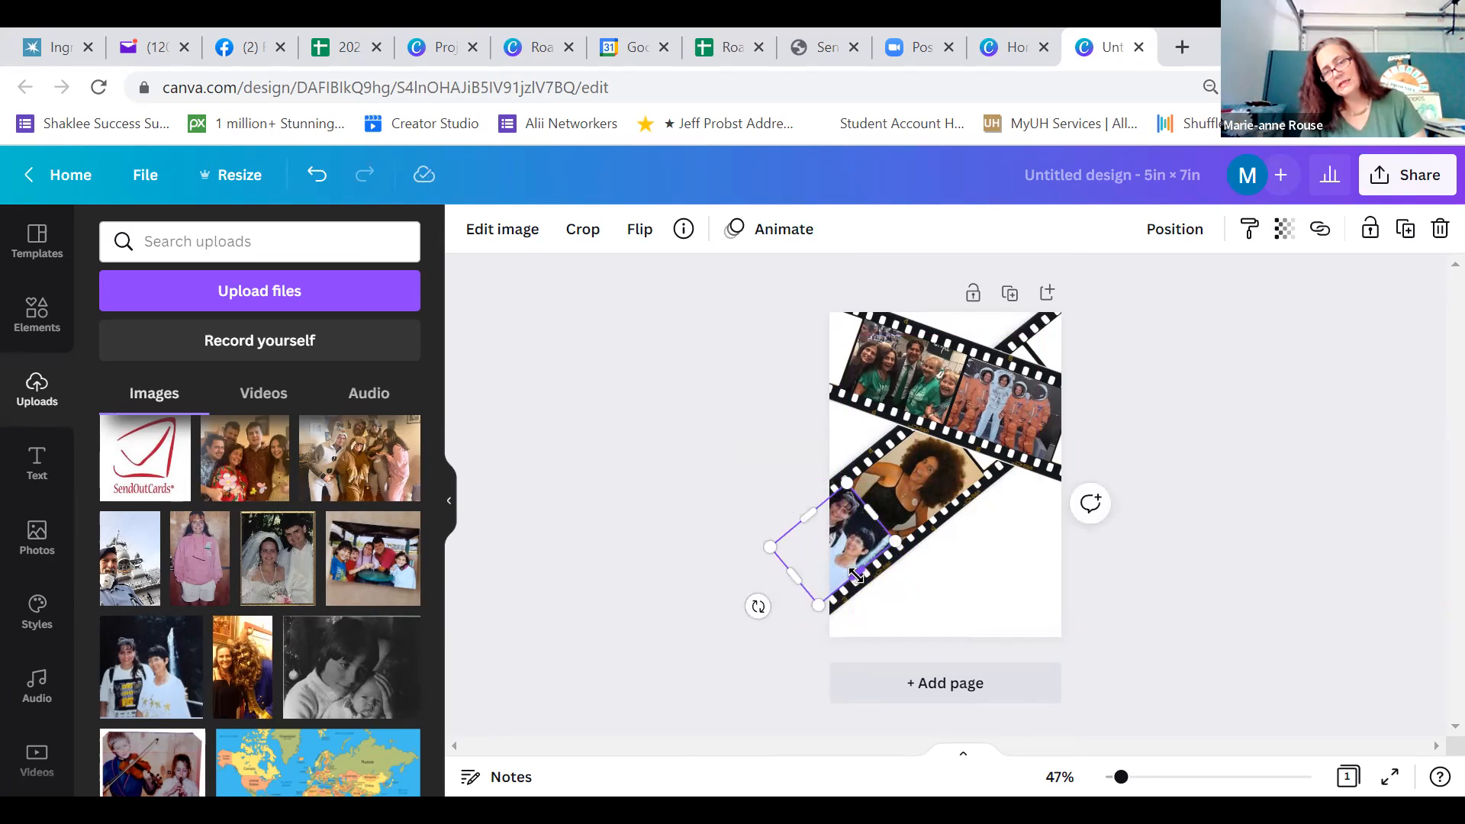
click(1037, 576)
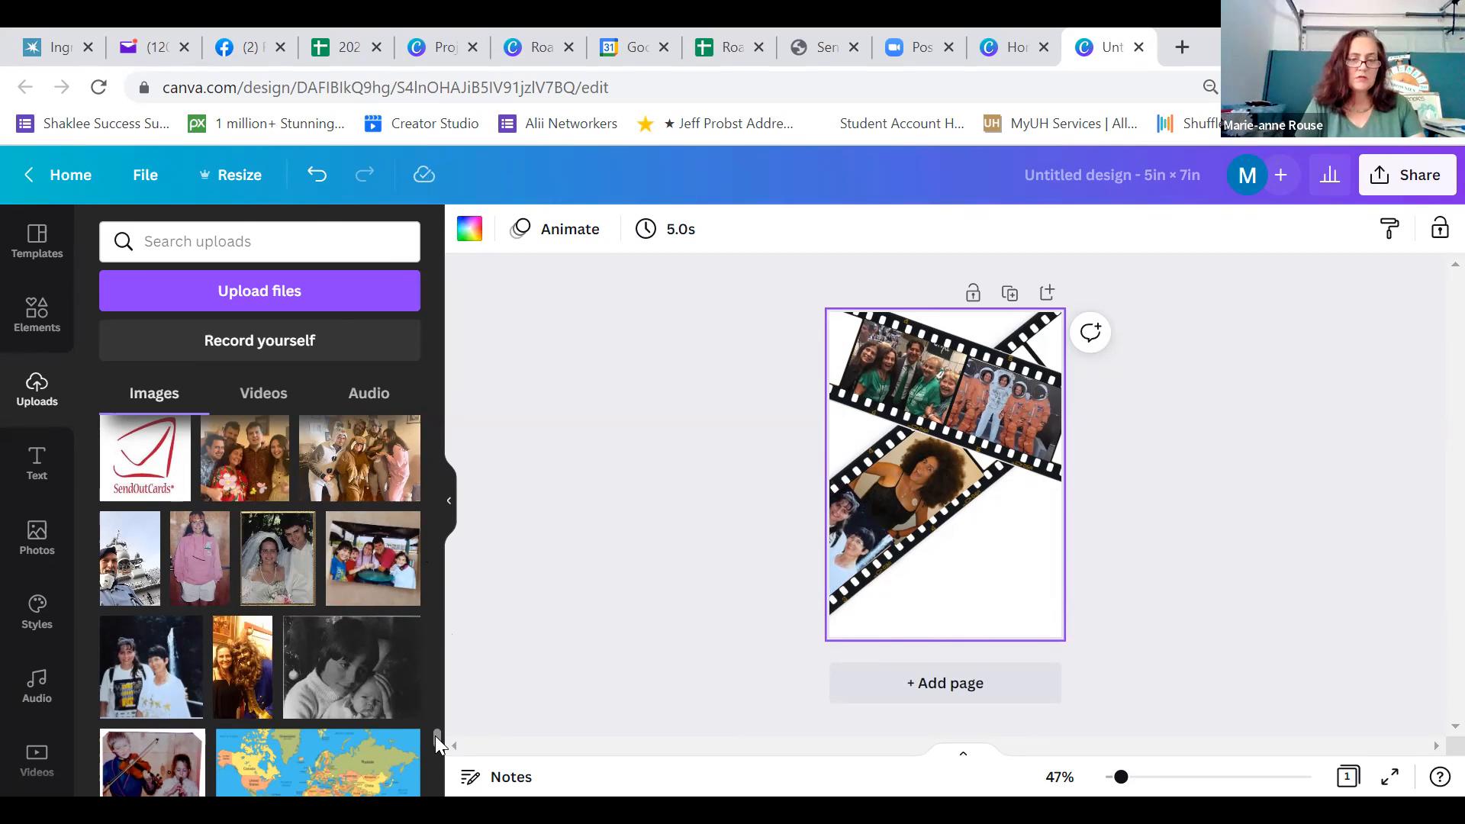
Look through the older uploaded images for further card pictures and return to the start of the list
drag(435, 735, 433, 754)
scroll(434, 754, down, 3)
scroll(433, 764, down, 6)
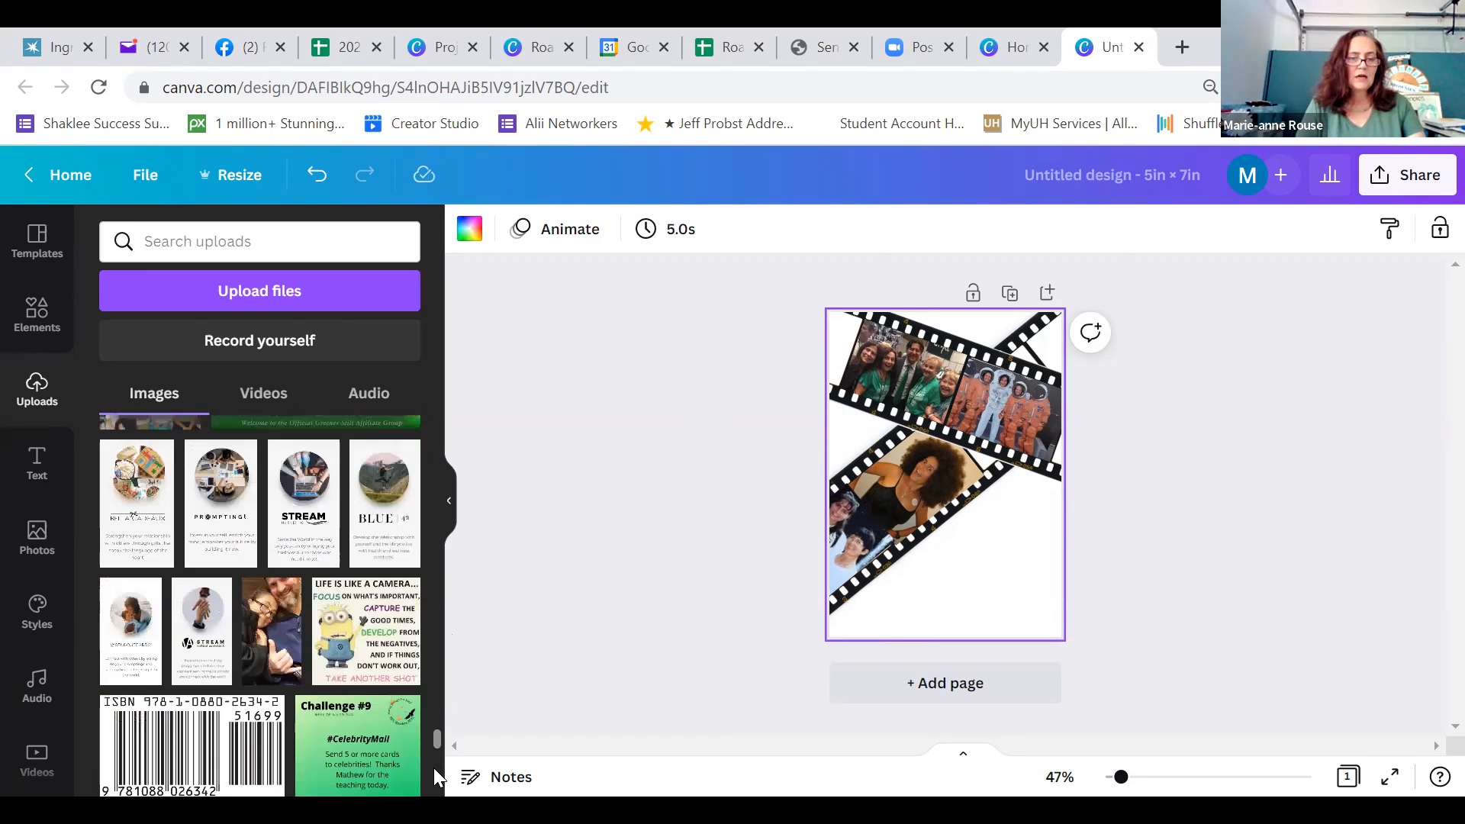
scroll(433, 782, down, 10)
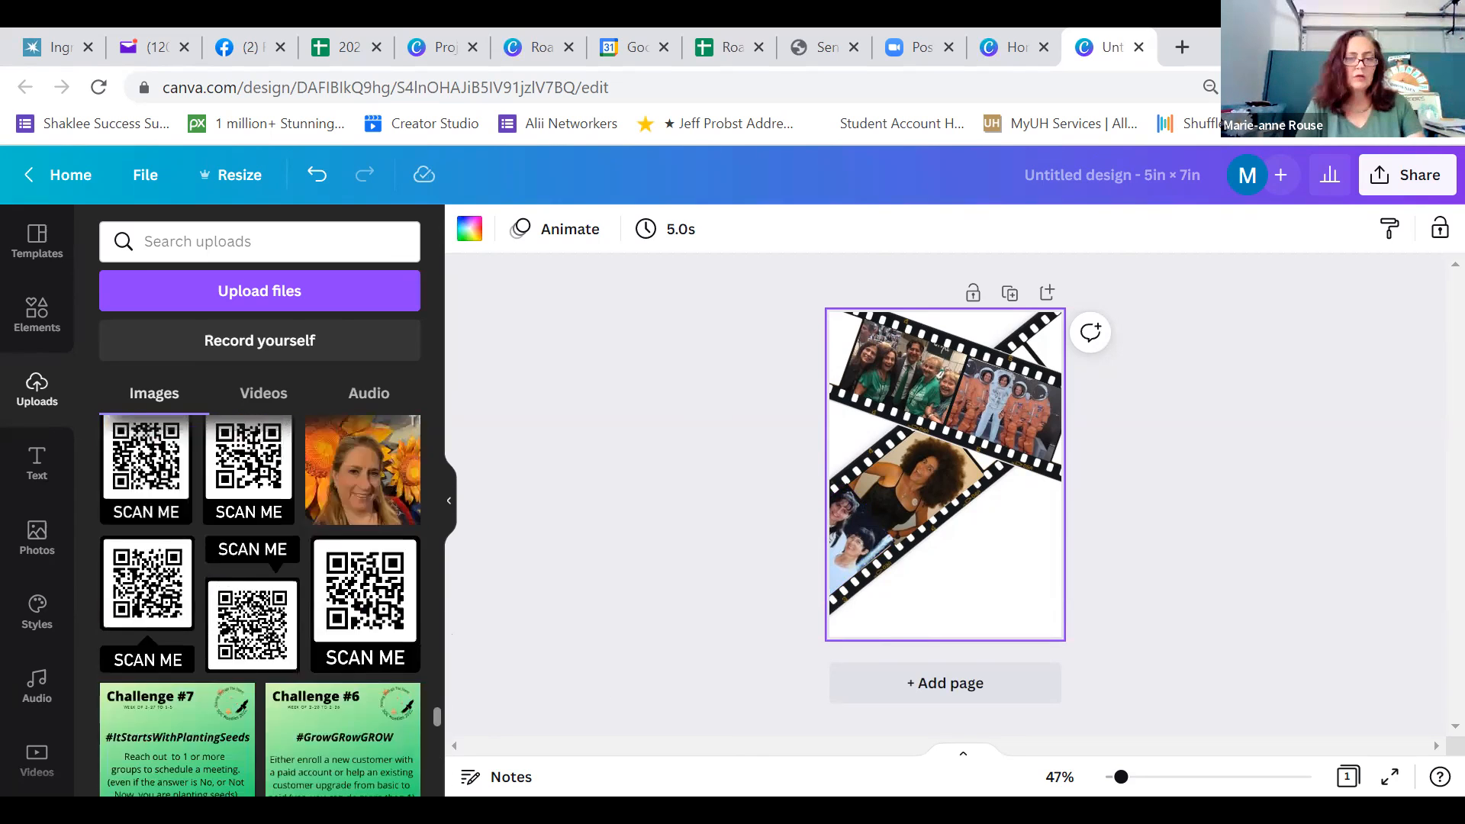
drag(437, 749, 433, 212)
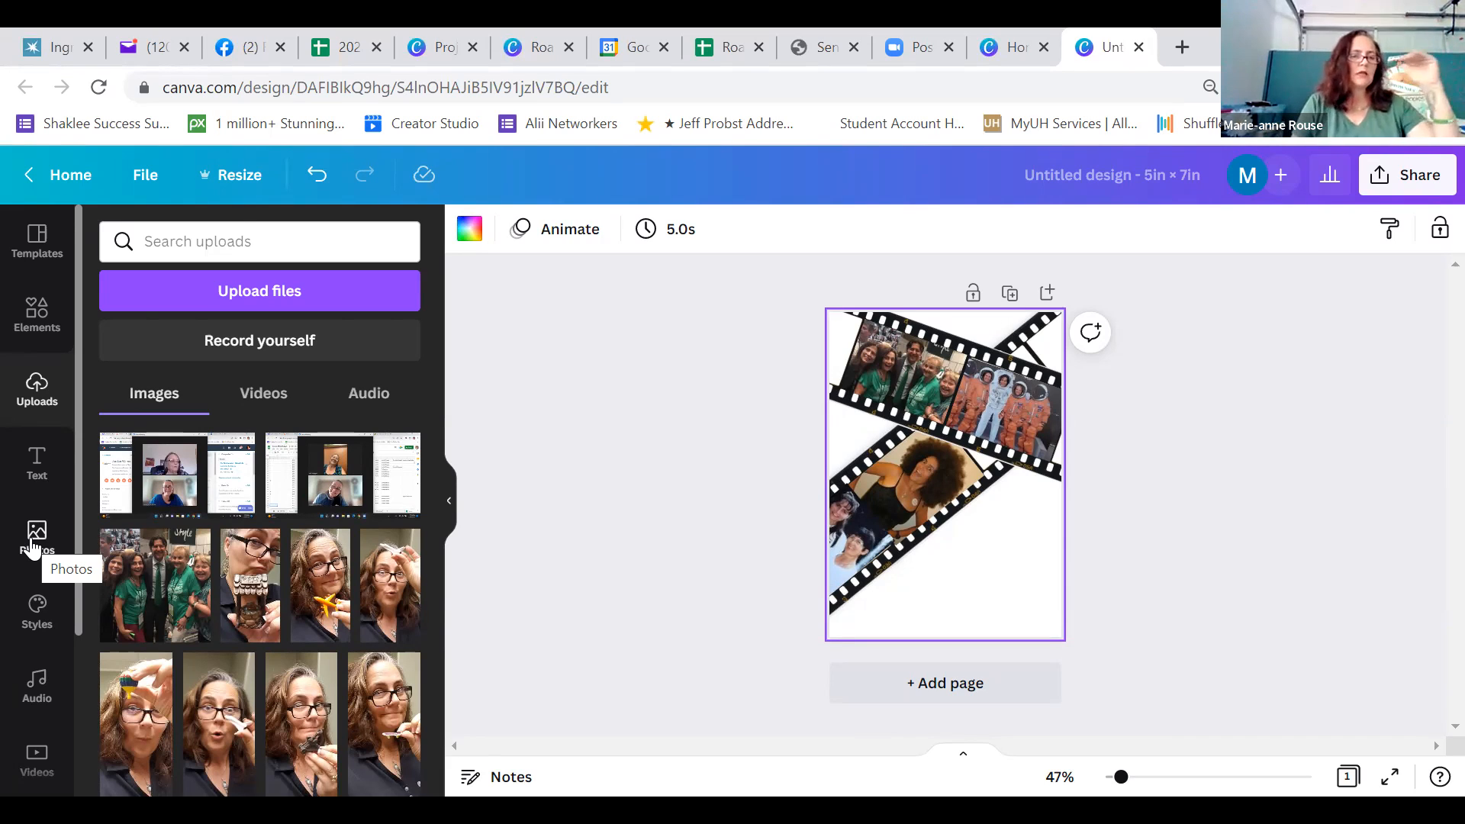
Search the photo library for "green flowers" and place the green roses photo on the upper part of the card
click(32, 547)
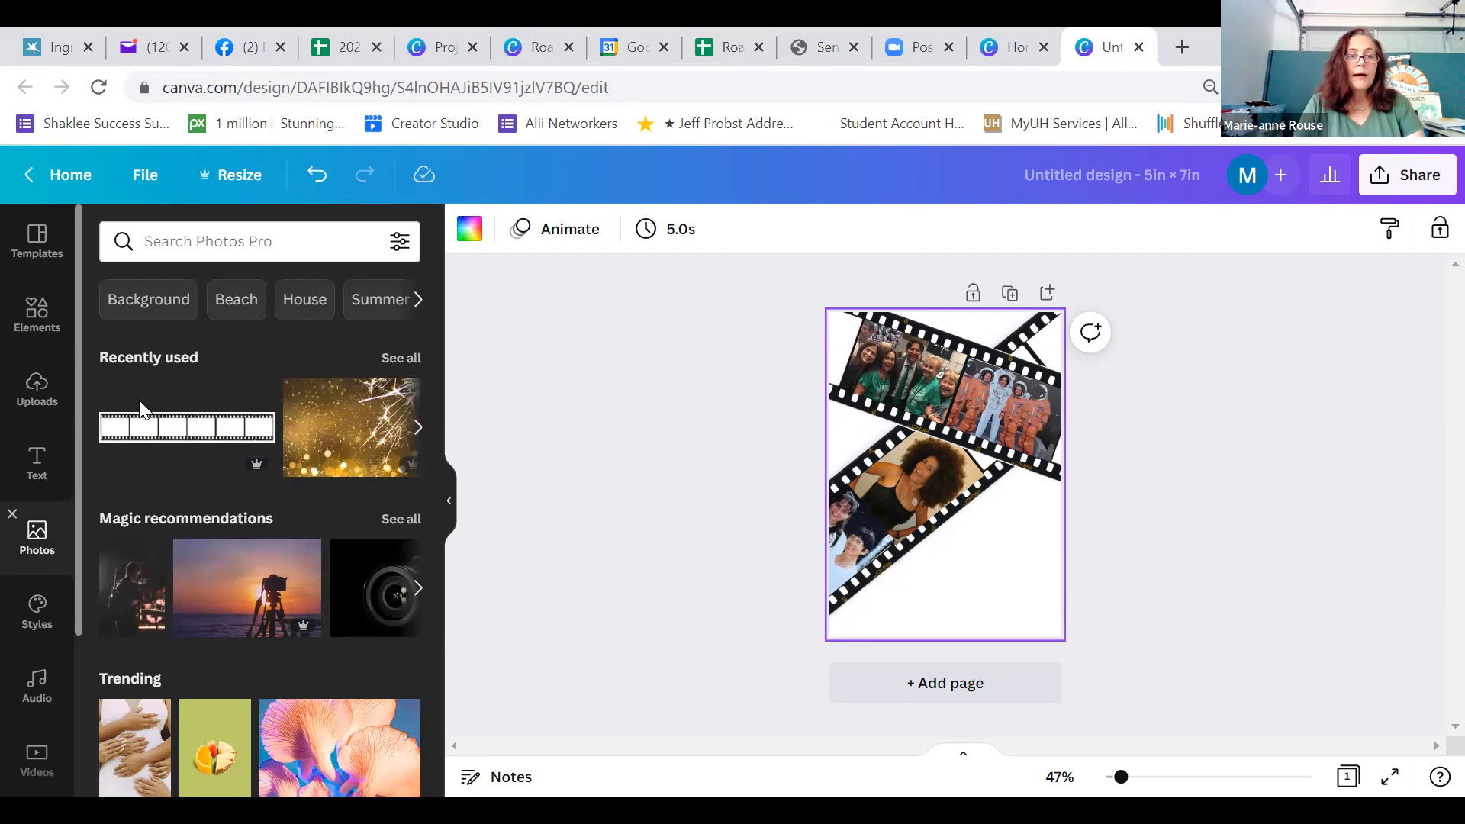
click(297, 246)
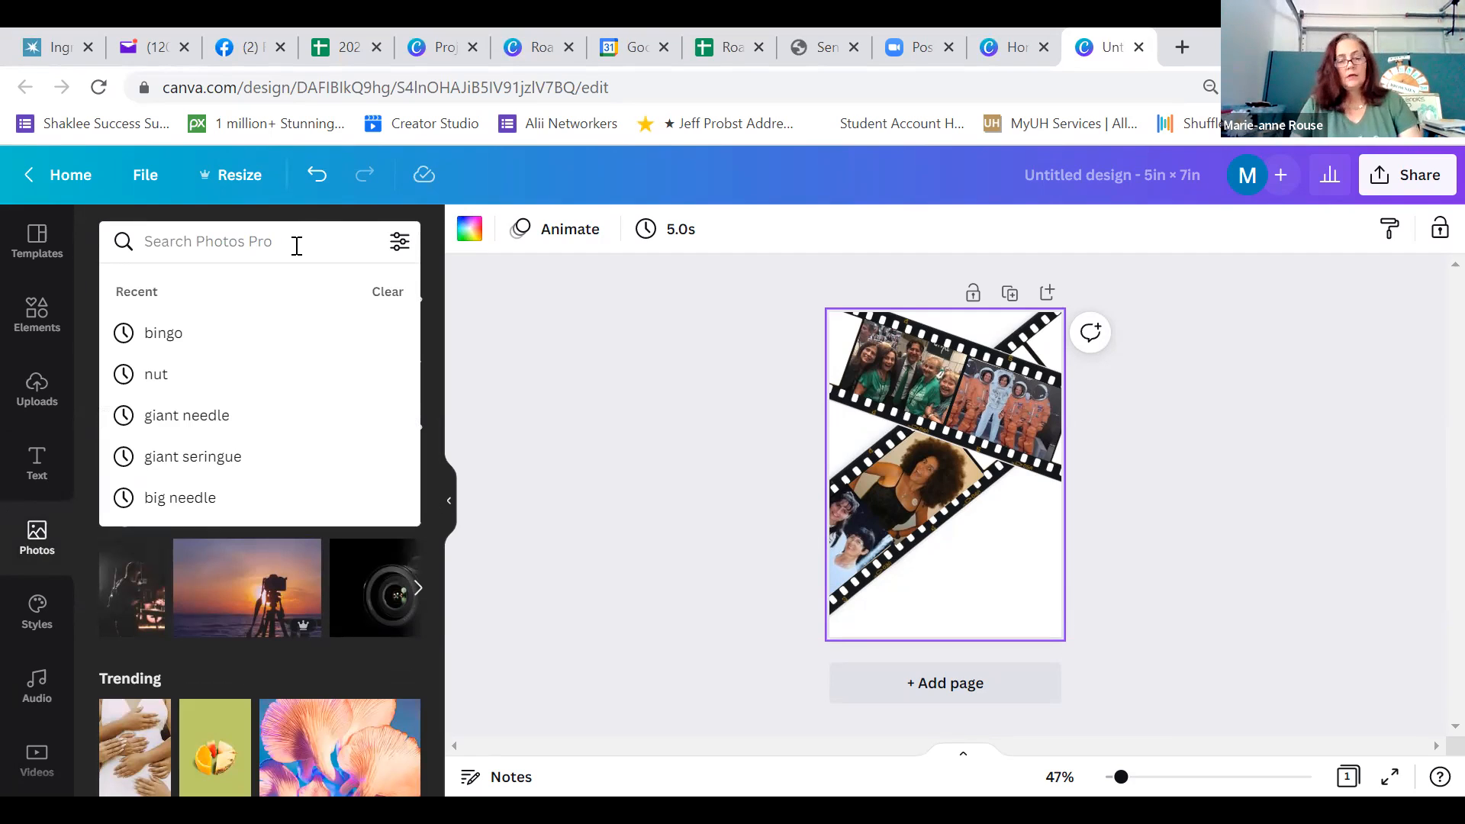
text(green flowers)
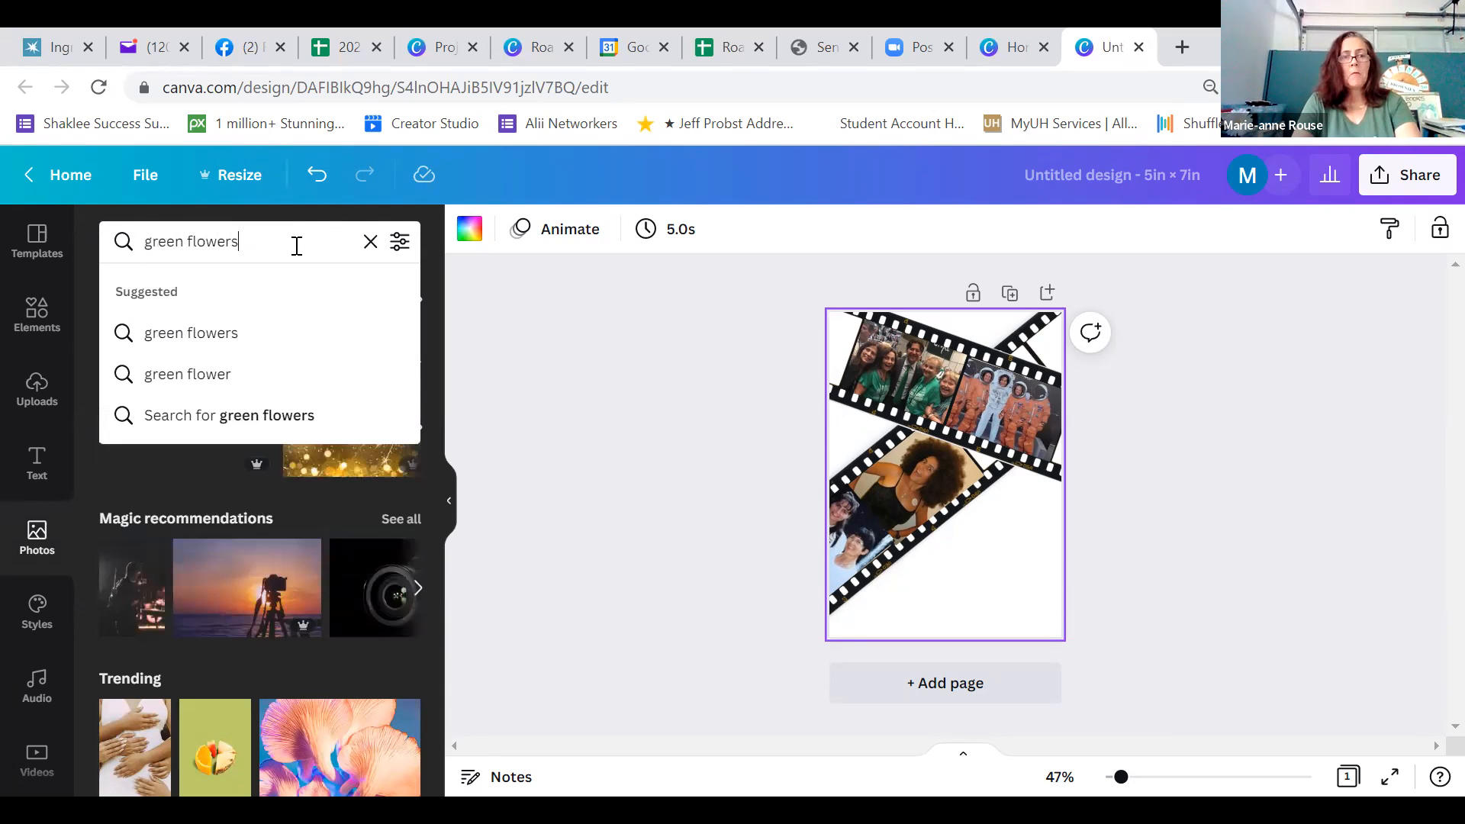
key(Return)
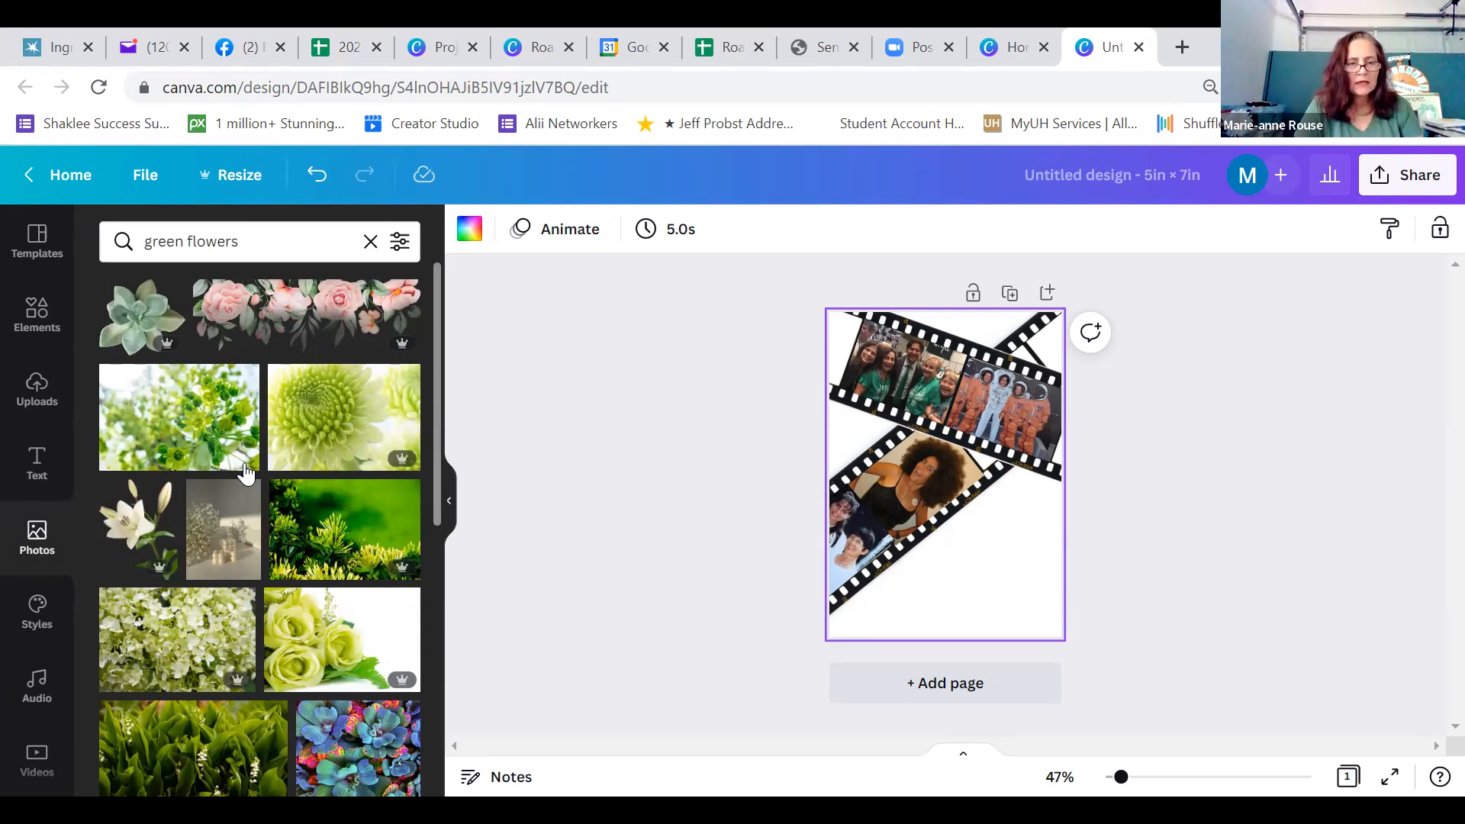
click(300, 632)
drag(908, 493, 897, 402)
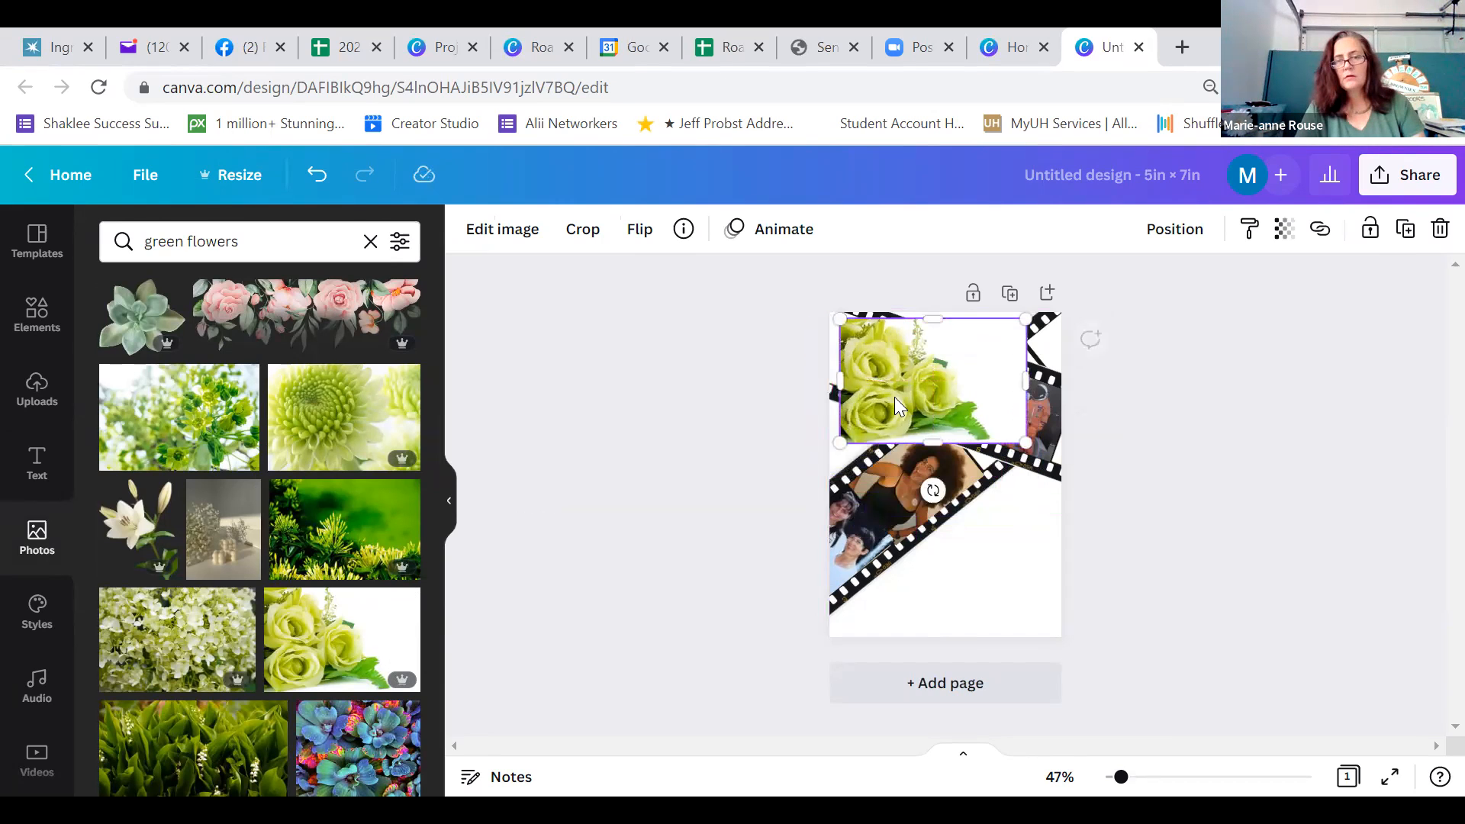
Rotate the green roses photo to the upper strip's angle, move it over the strip's left end and crop it to the end frame's width
drag(933, 490, 897, 486)
drag(943, 386, 902, 371)
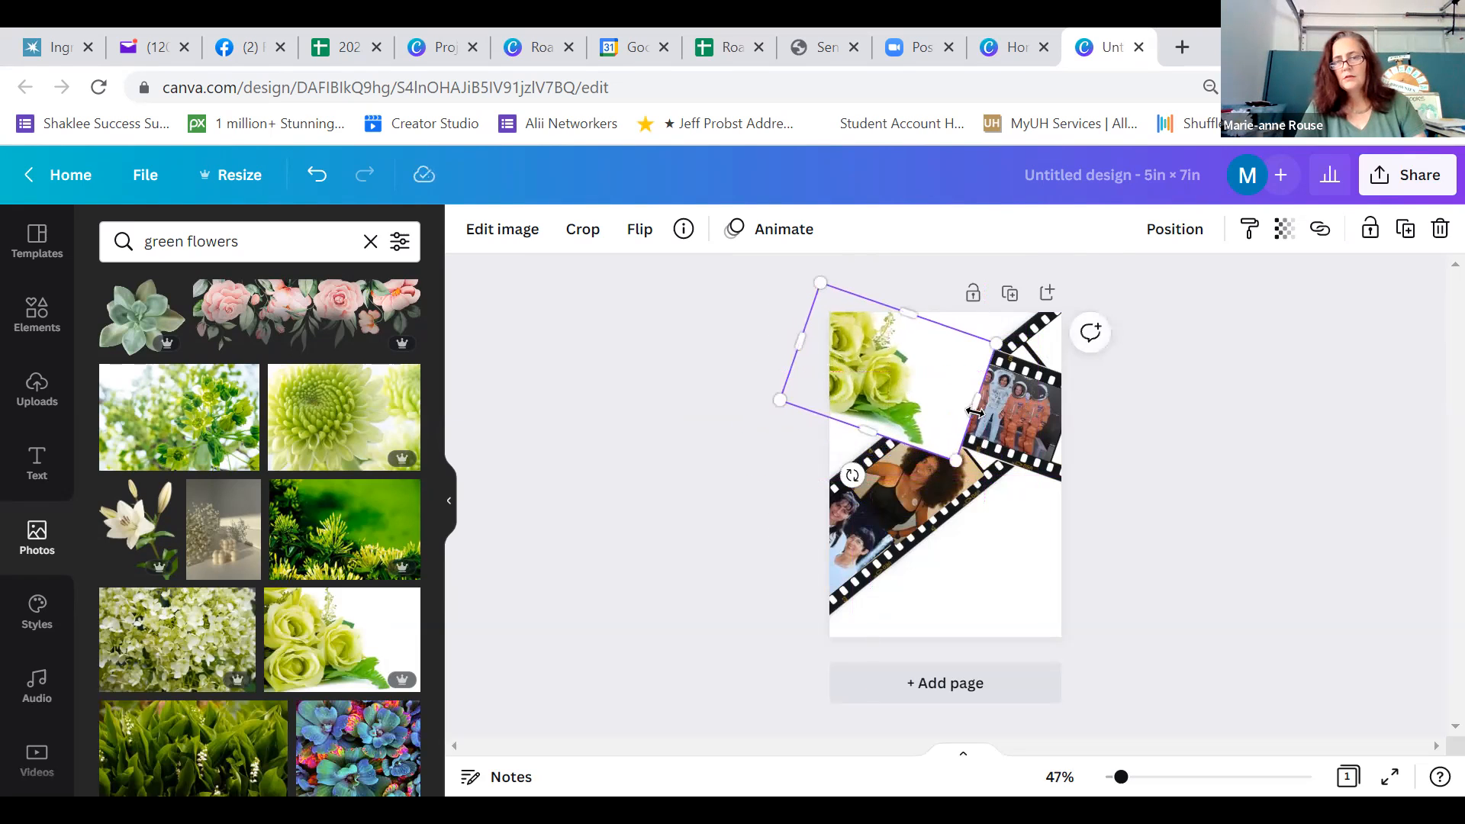
drag(975, 412, 858, 348)
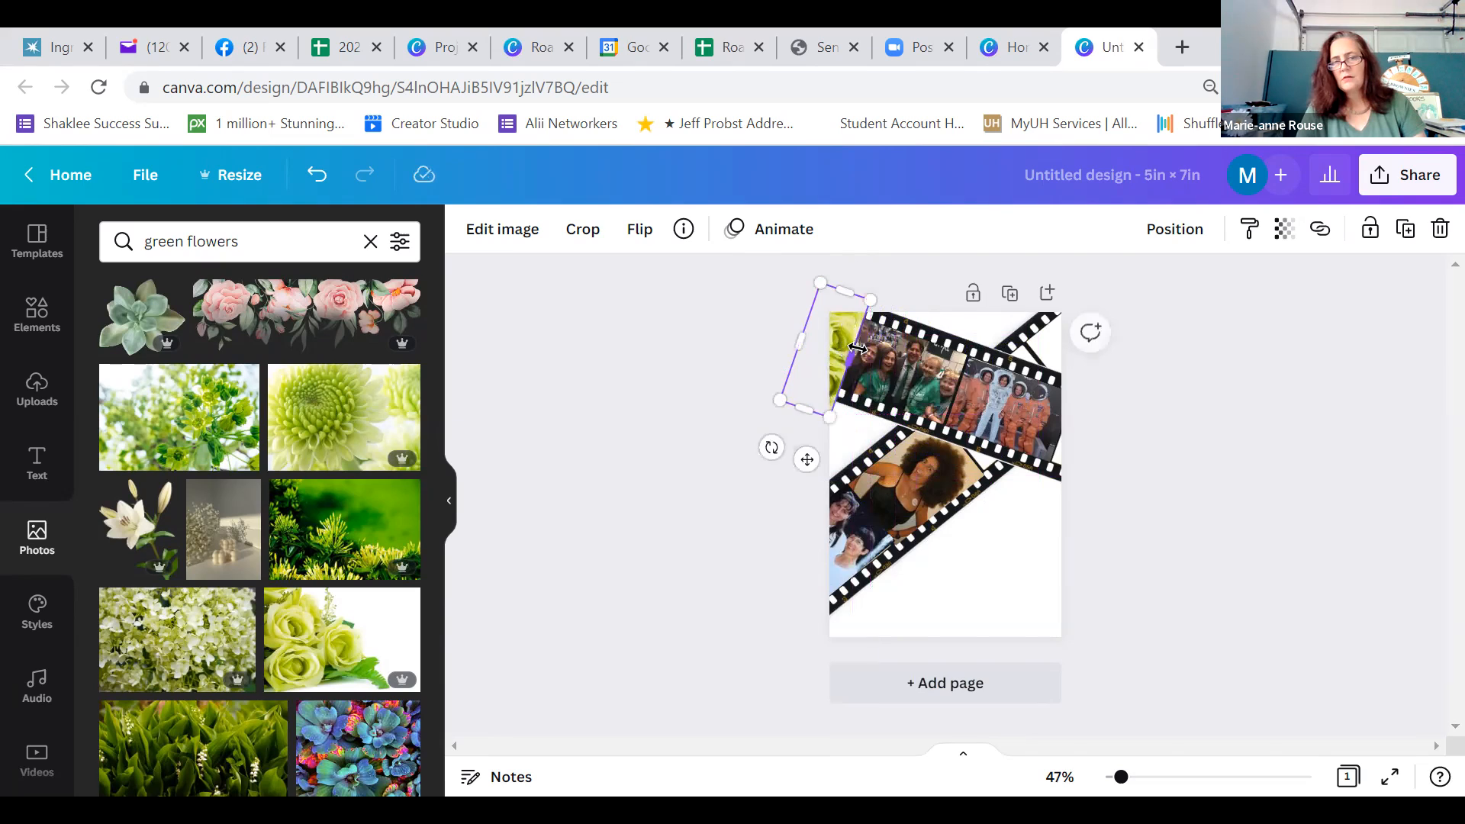
Crop the roses photo's upper and lower edges to fit between the upper strip's rows of perforations
drag(808, 387, 808, 380)
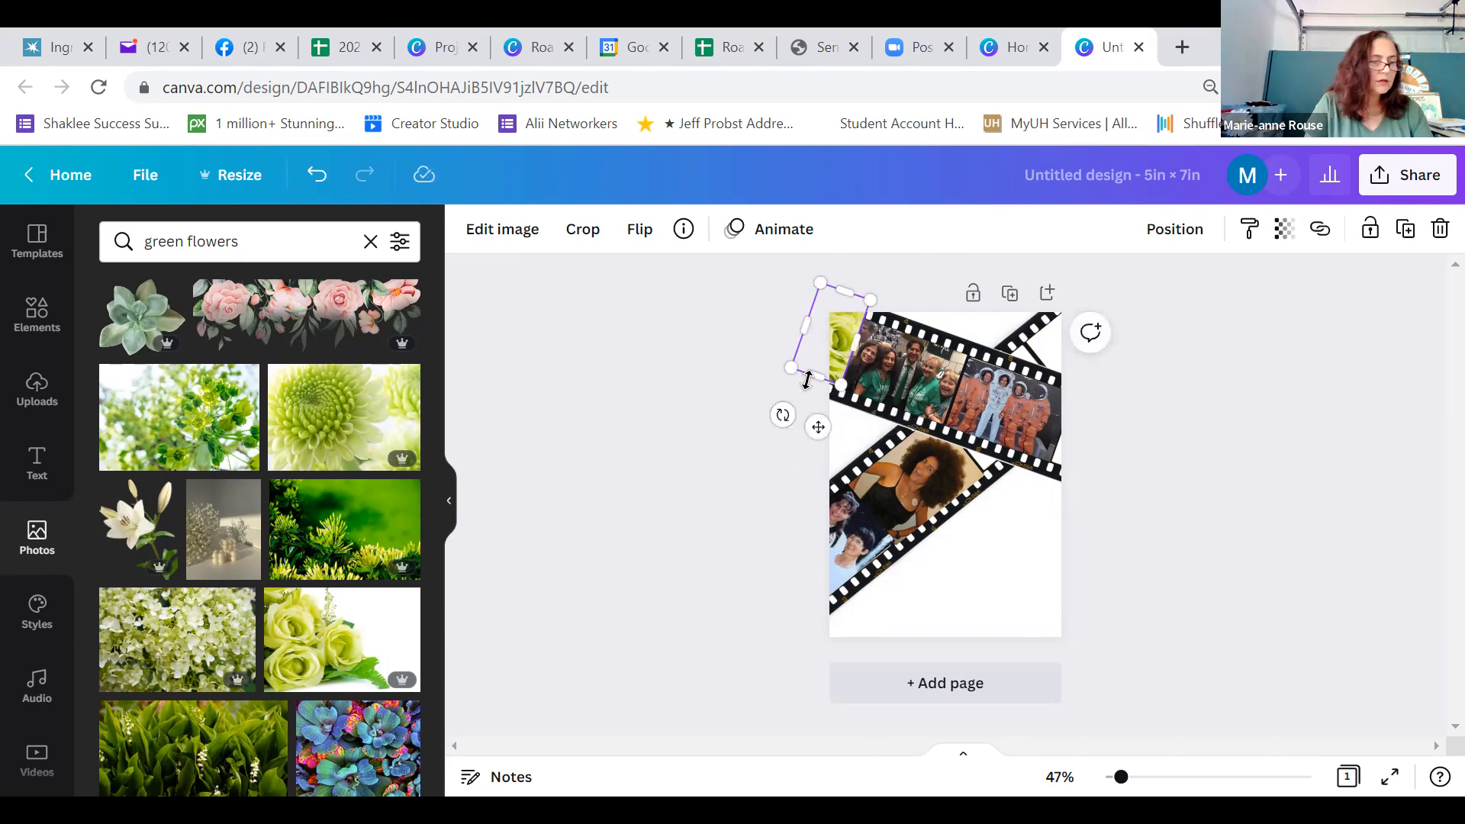
drag(840, 292, 835, 311)
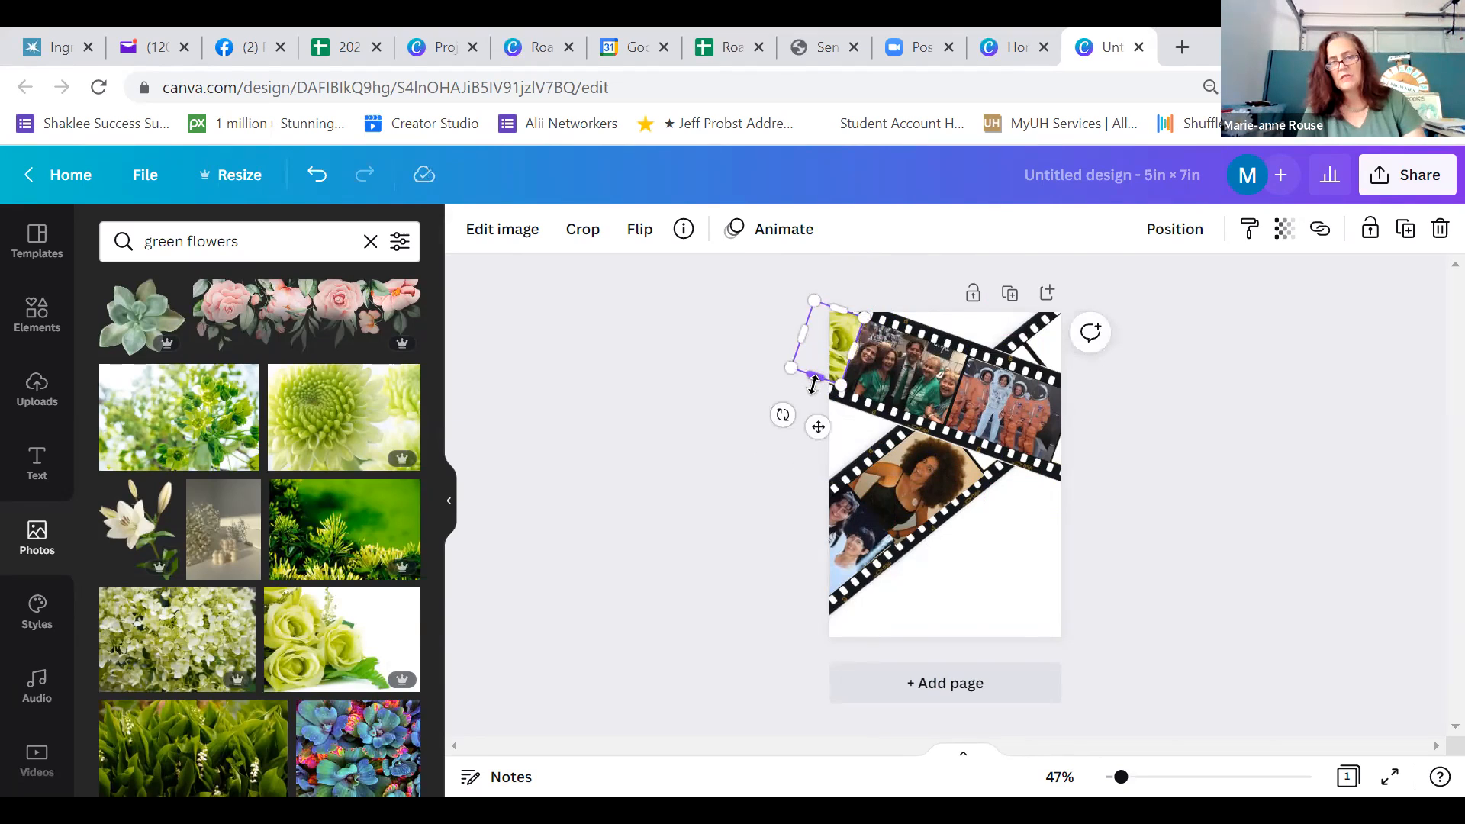
click(814, 395)
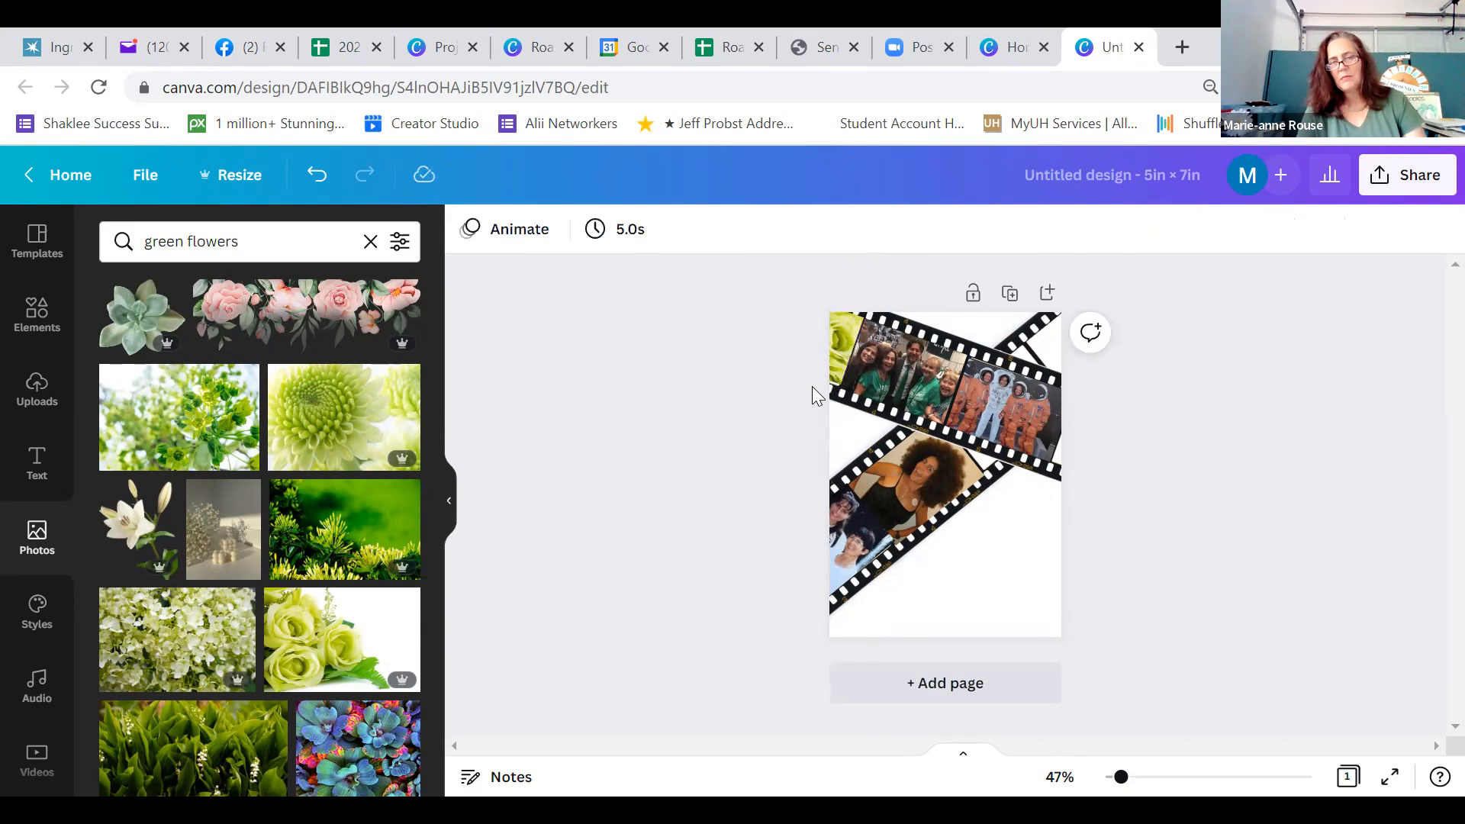
click(838, 342)
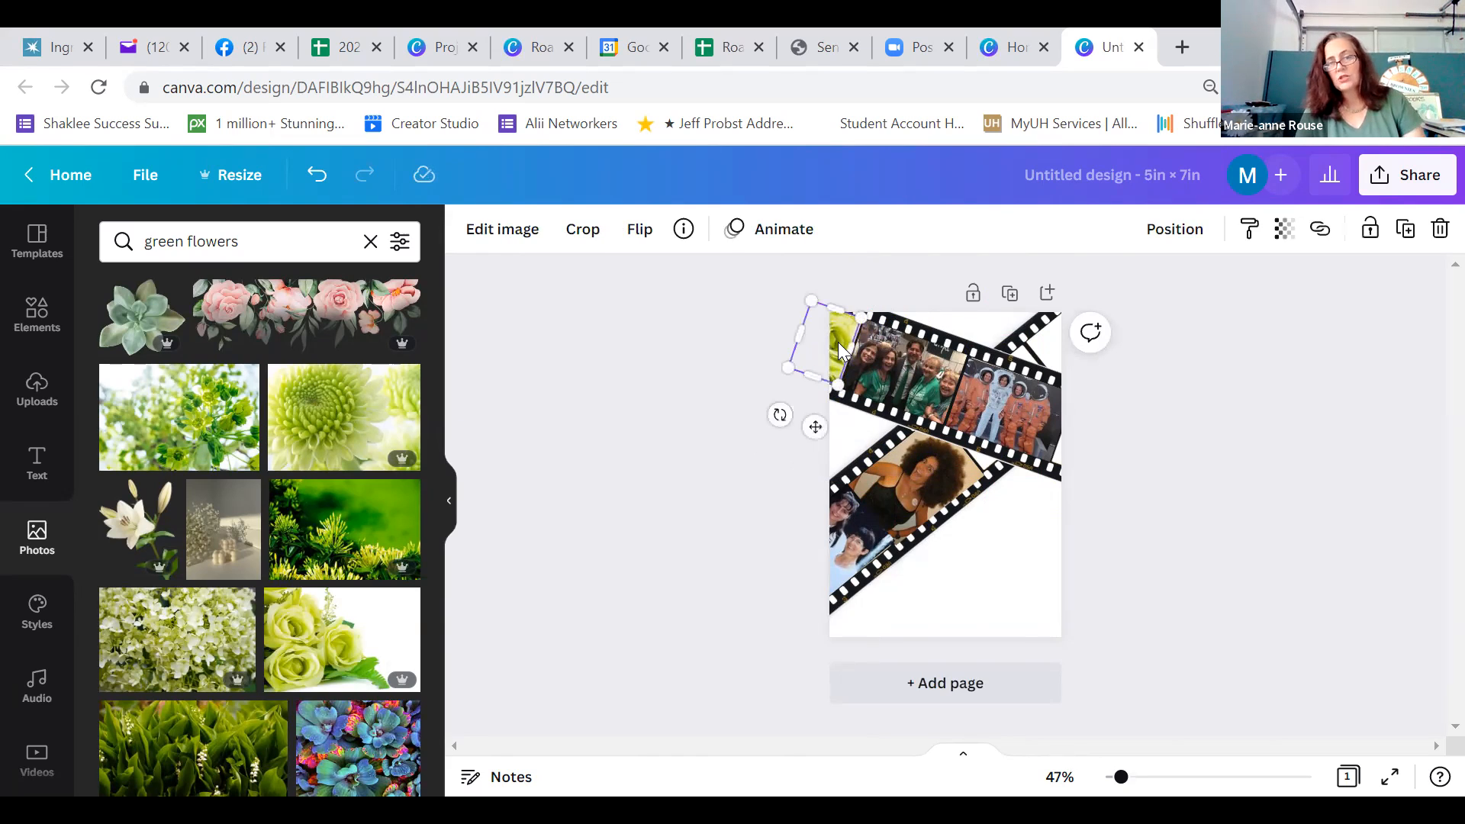
drag(835, 383, 836, 391)
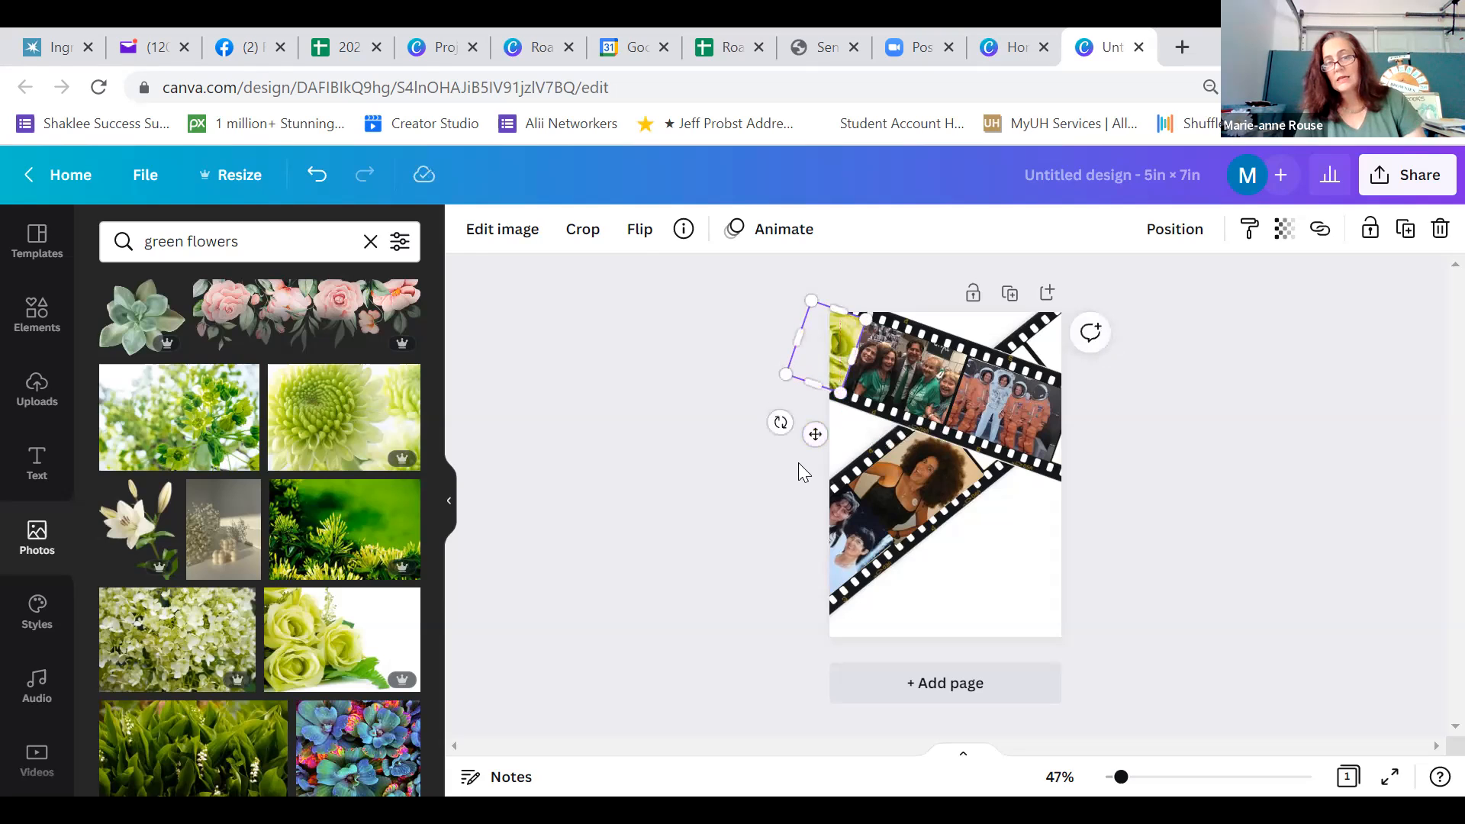
click(798, 463)
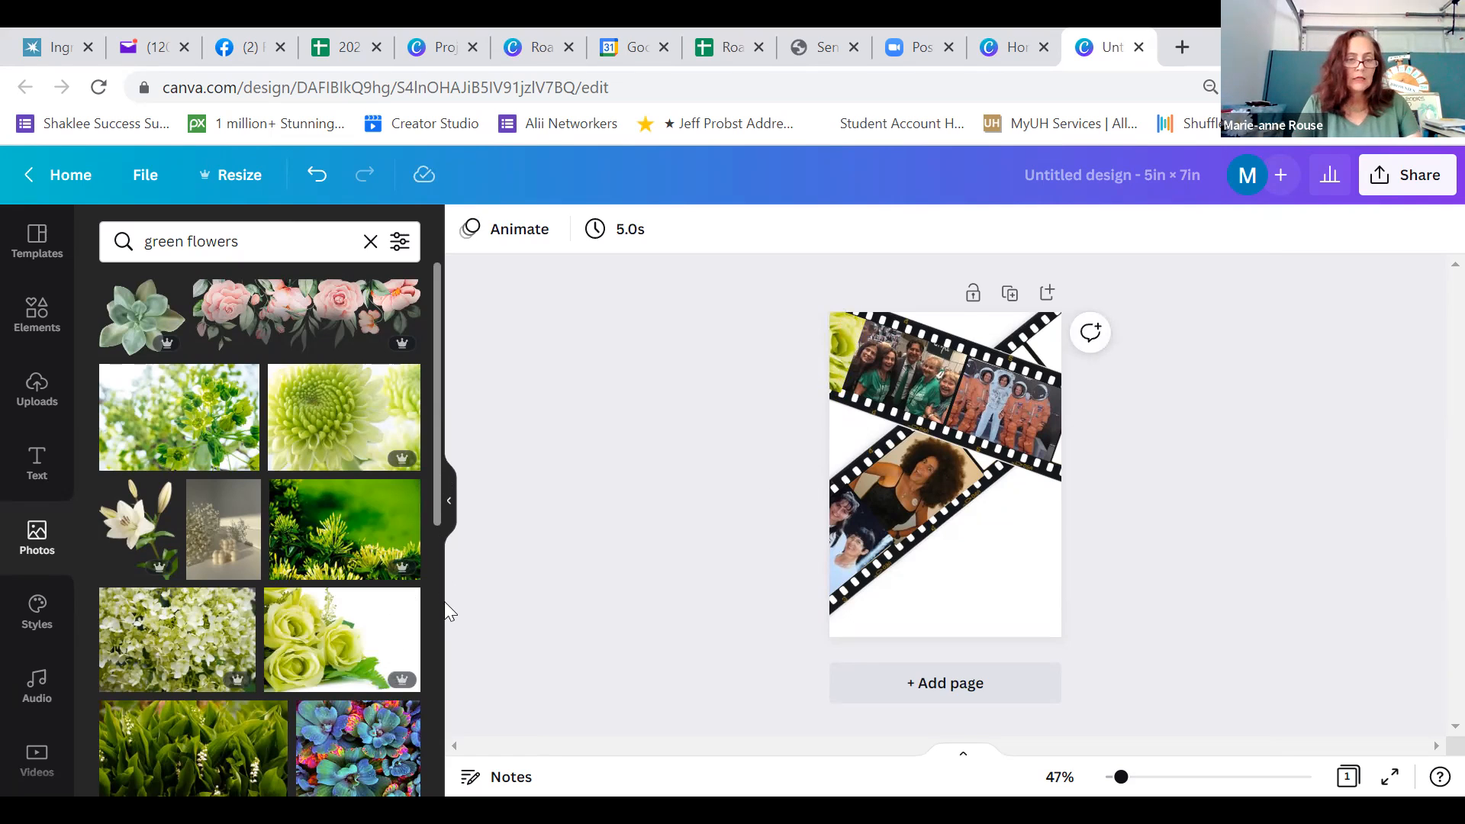
Add the white daisies photo from the green flowers results, rotate it to the lower strip's angle and place it over the strips' crossing
scroll(440, 718, down, 5)
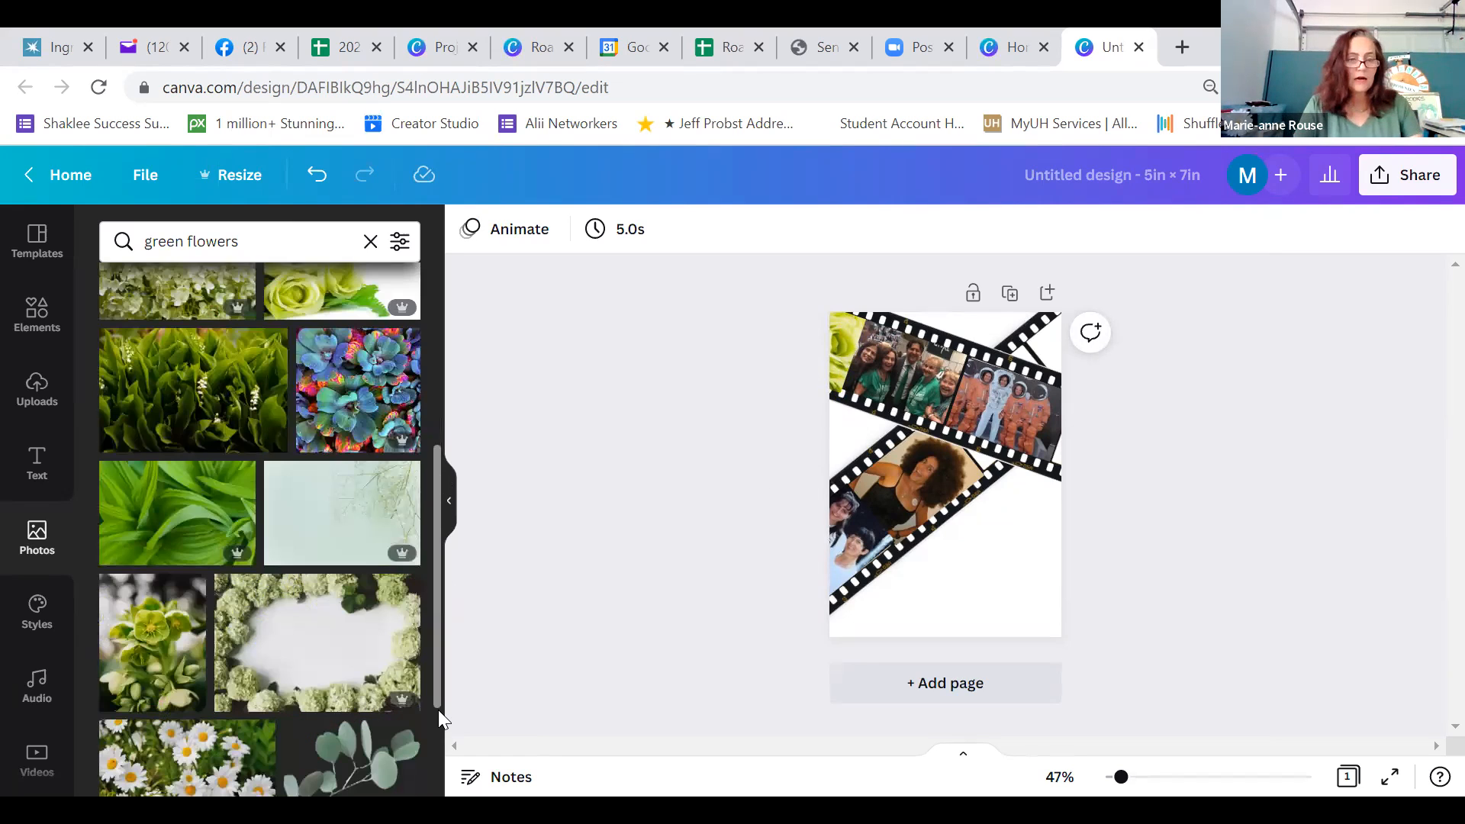
scroll(373, 731, down, 2)
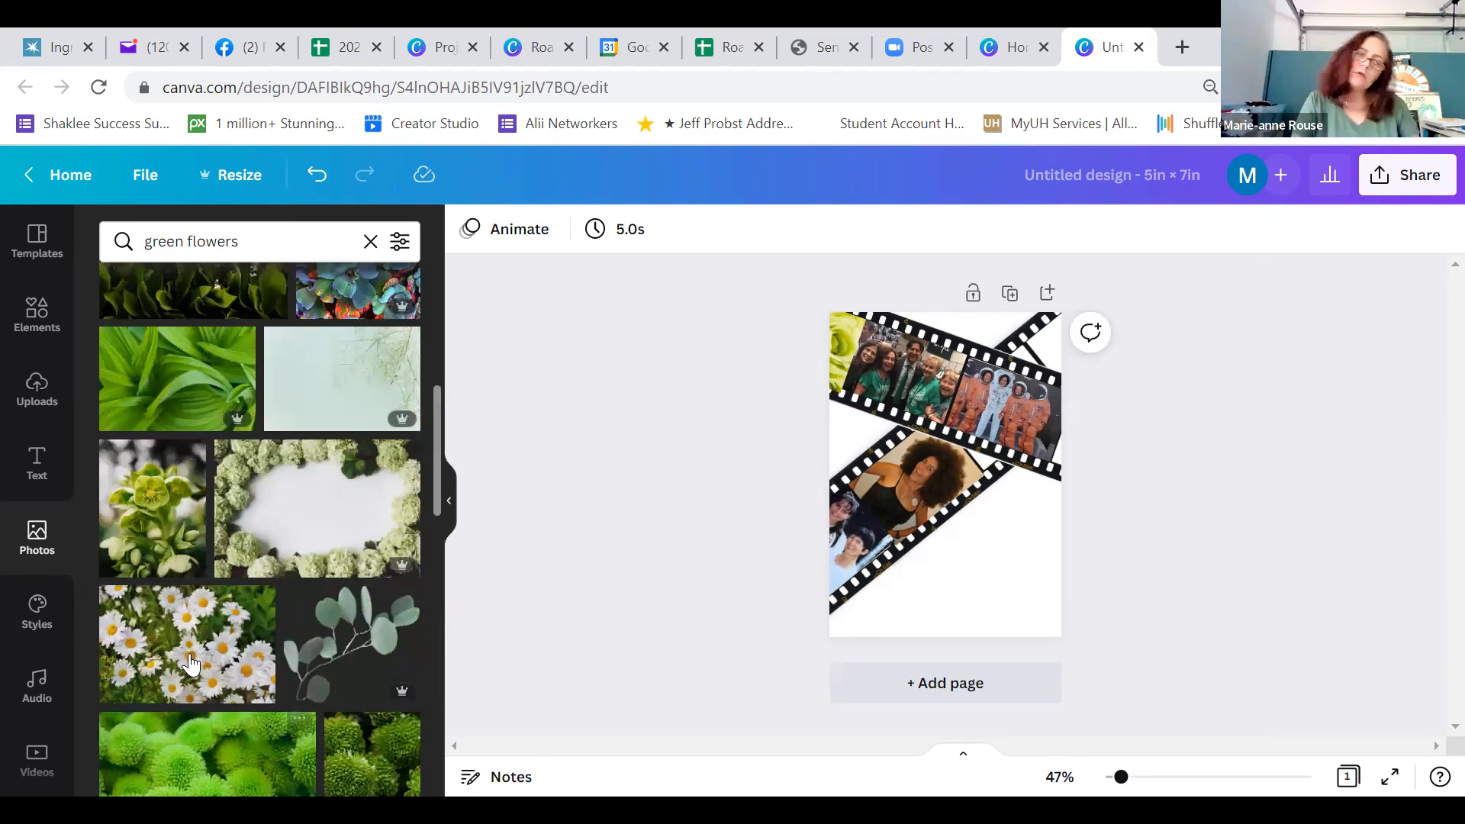
click(191, 664)
drag(944, 585, 1006, 556)
drag(953, 498, 963, 487)
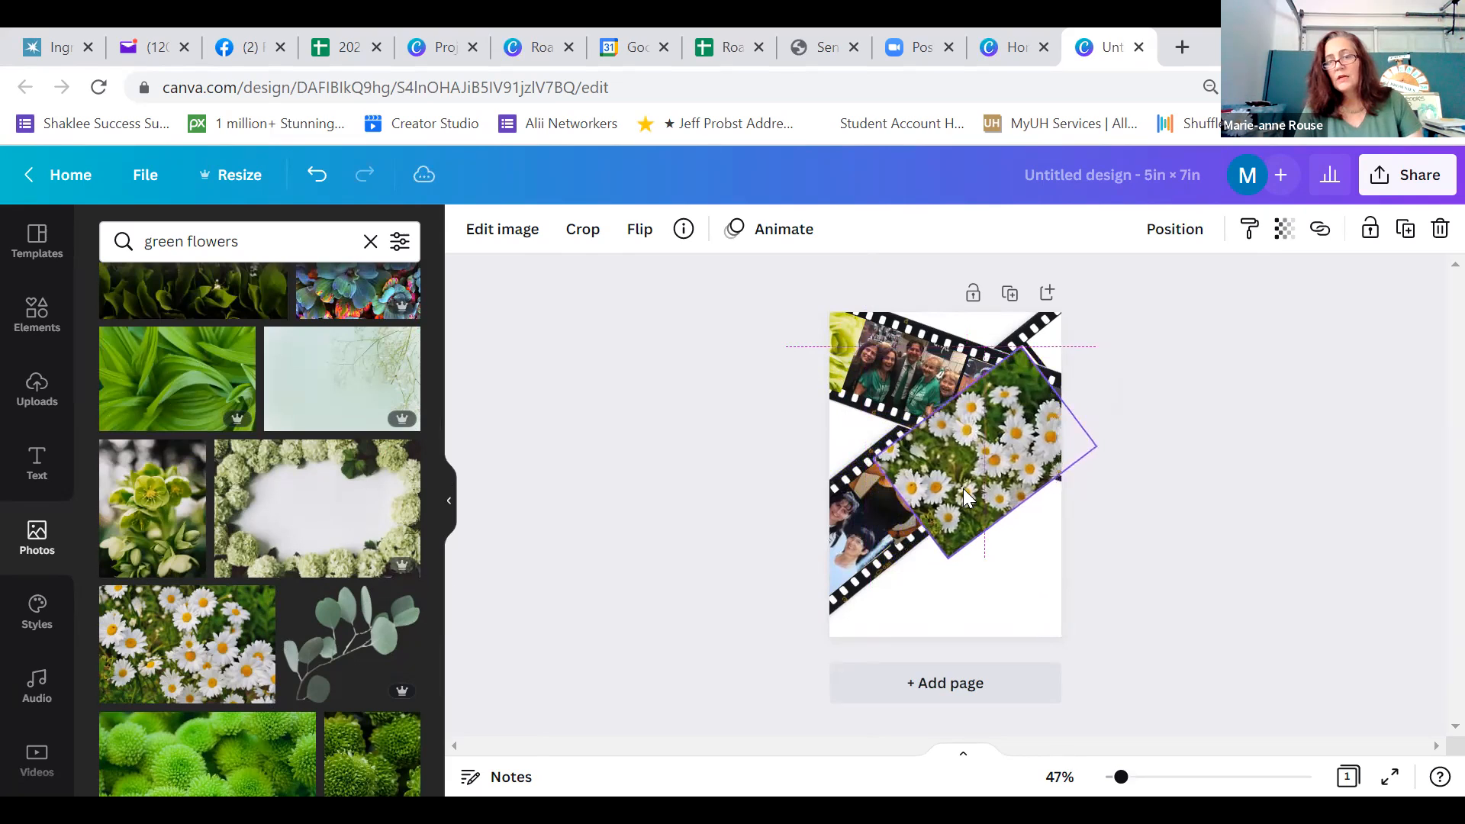
Nudge and shrink the daisies photo to the lower strip's width, cropping its lower-left edge beside the portrait of the woman
key(Right)
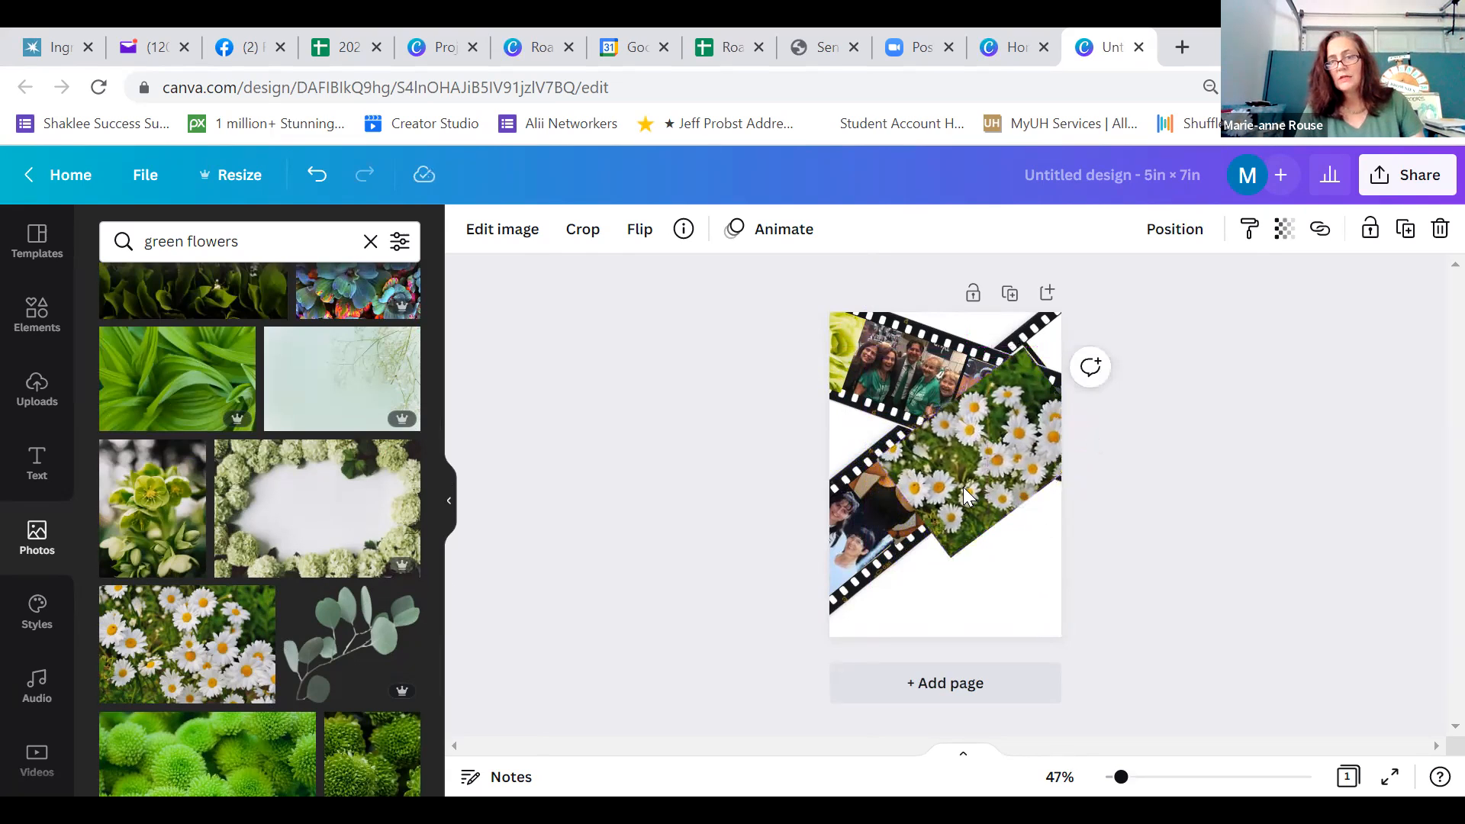
key(Up)
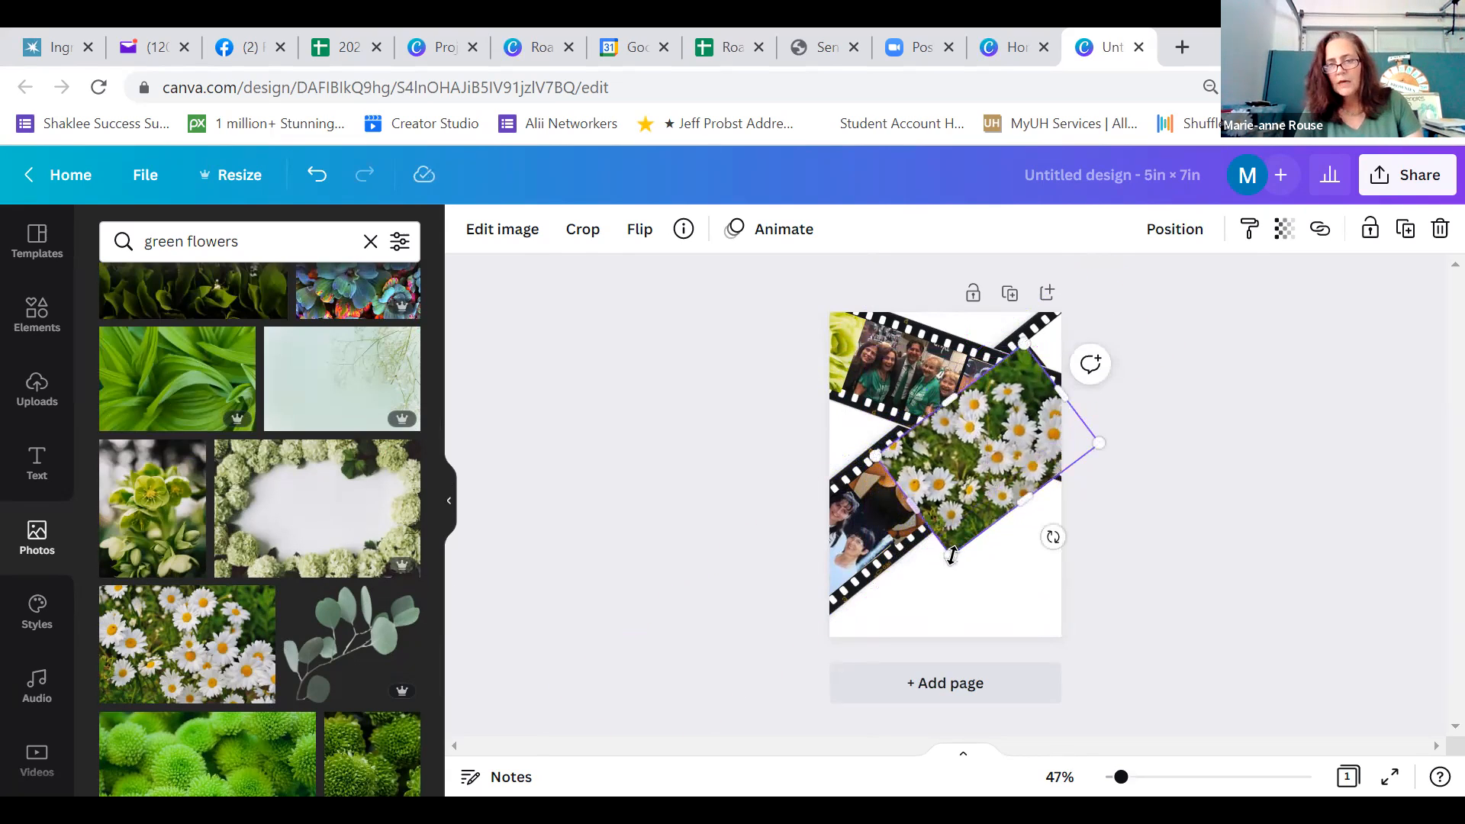
drag(953, 551, 1008, 481)
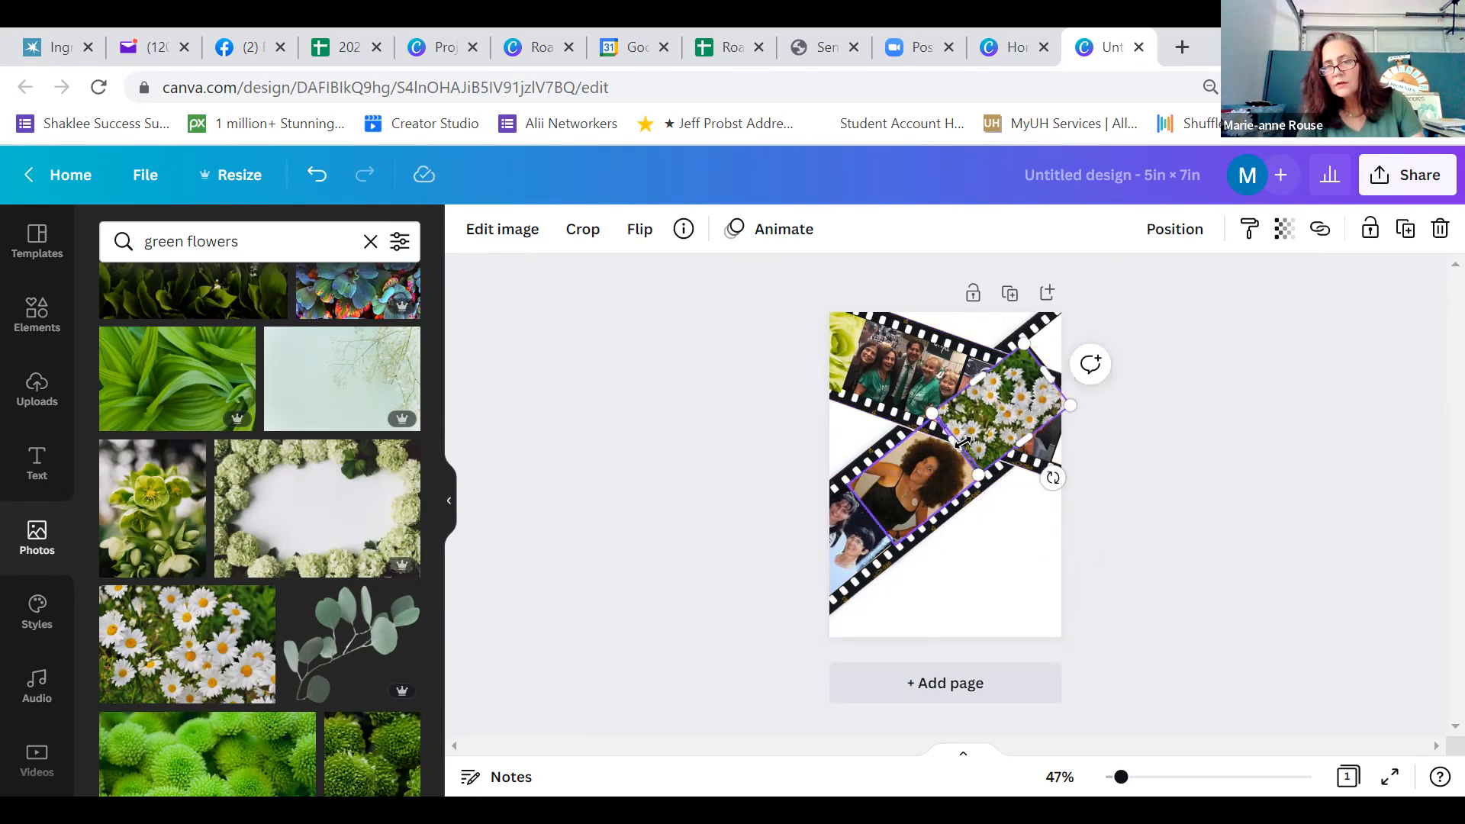
drag(964, 443, 964, 443)
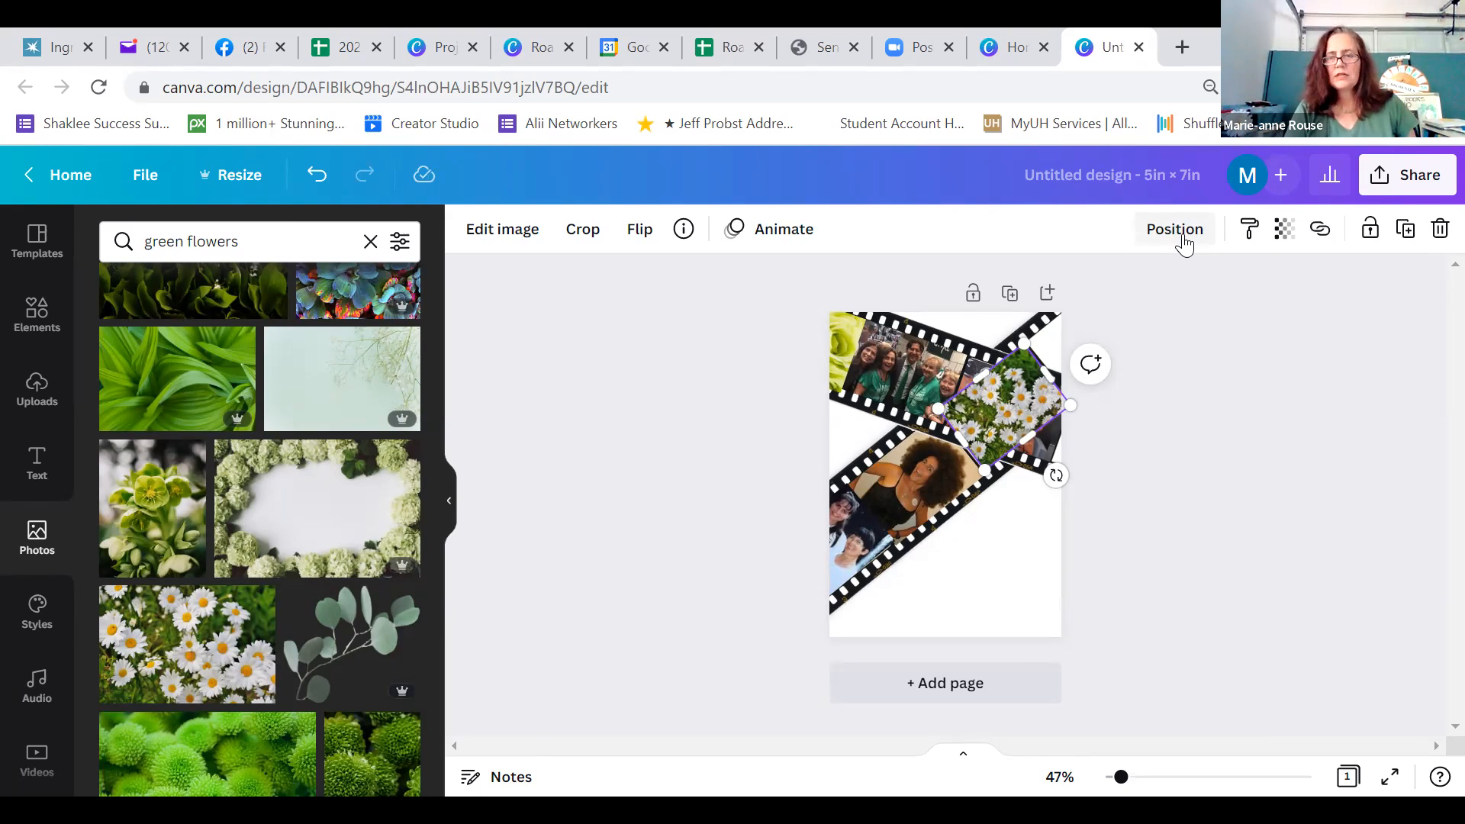
Send the daisies photo backward until it lies behind the photo of the group in orange suits
click(1181, 233)
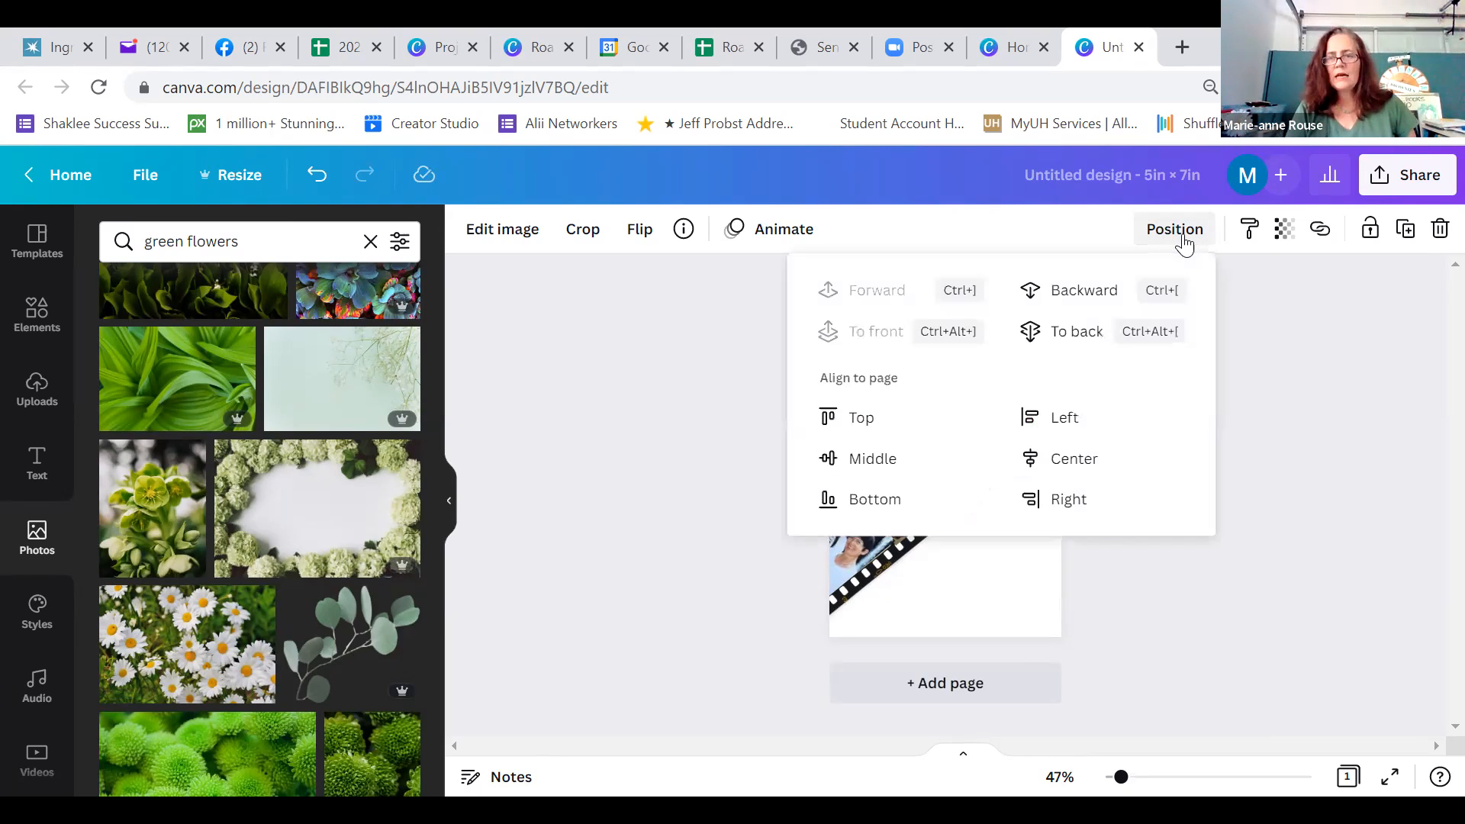
click(1079, 294)
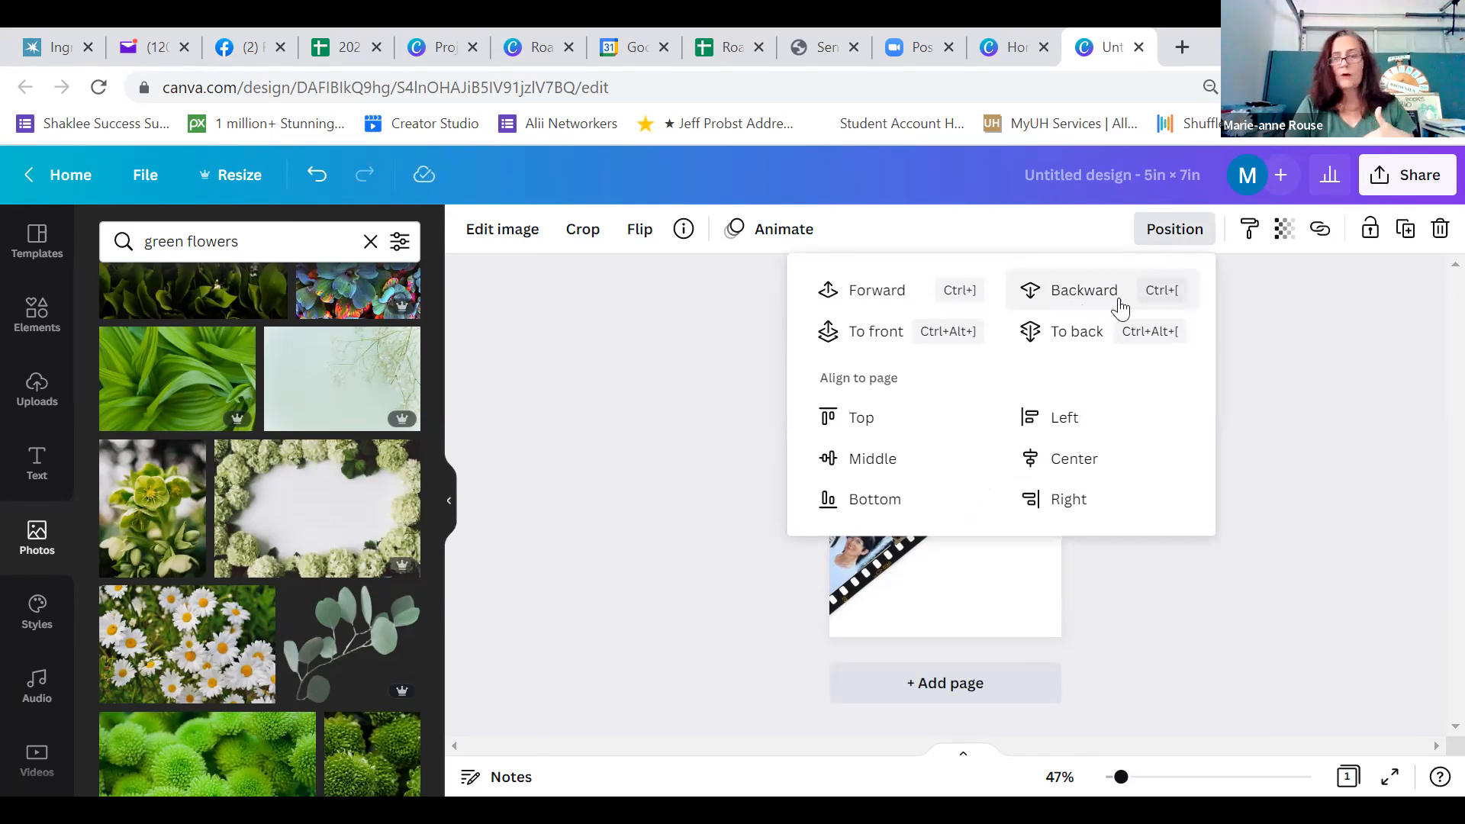
click(1288, 358)
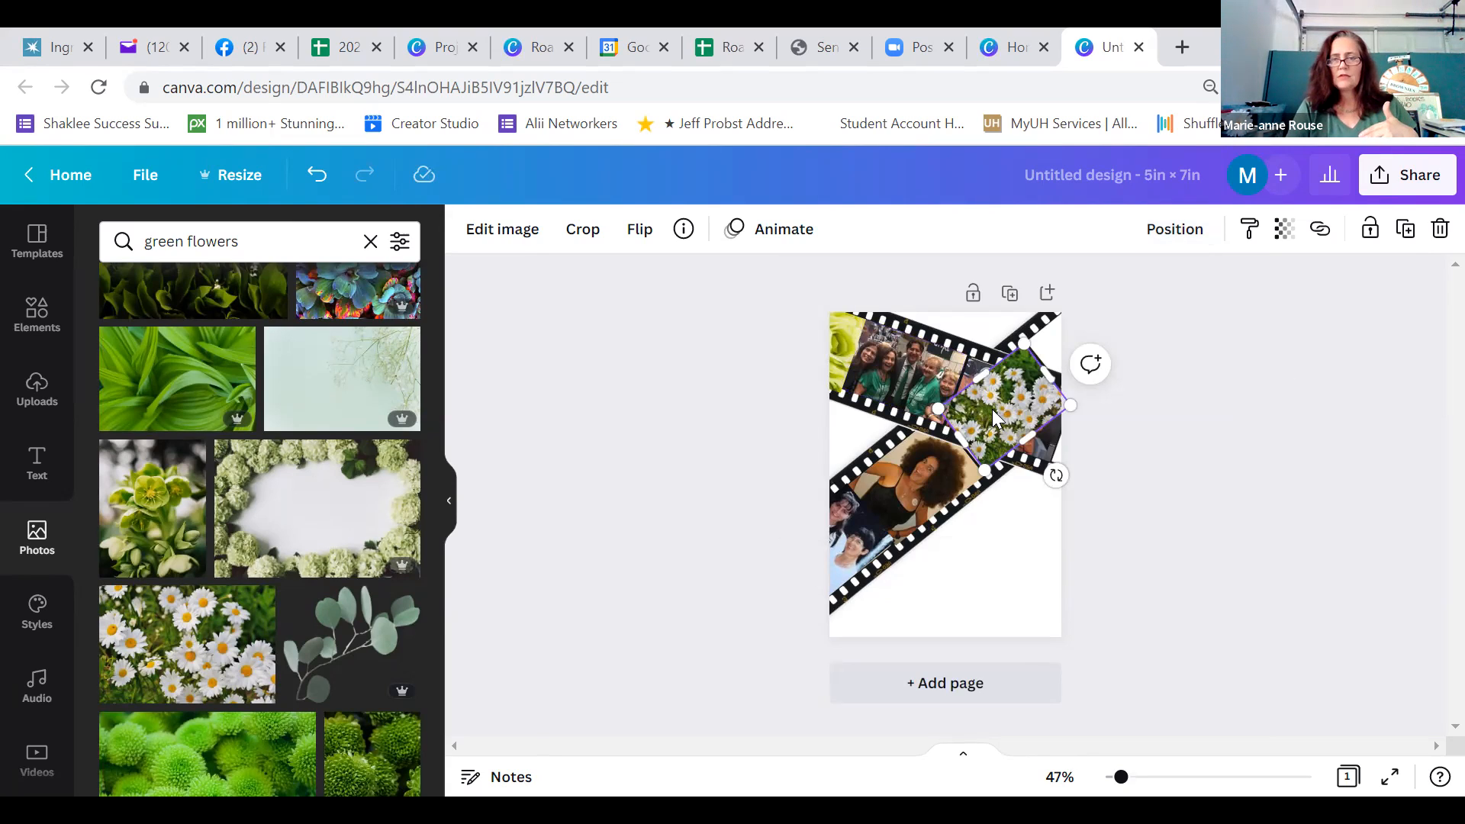
click(1175, 231)
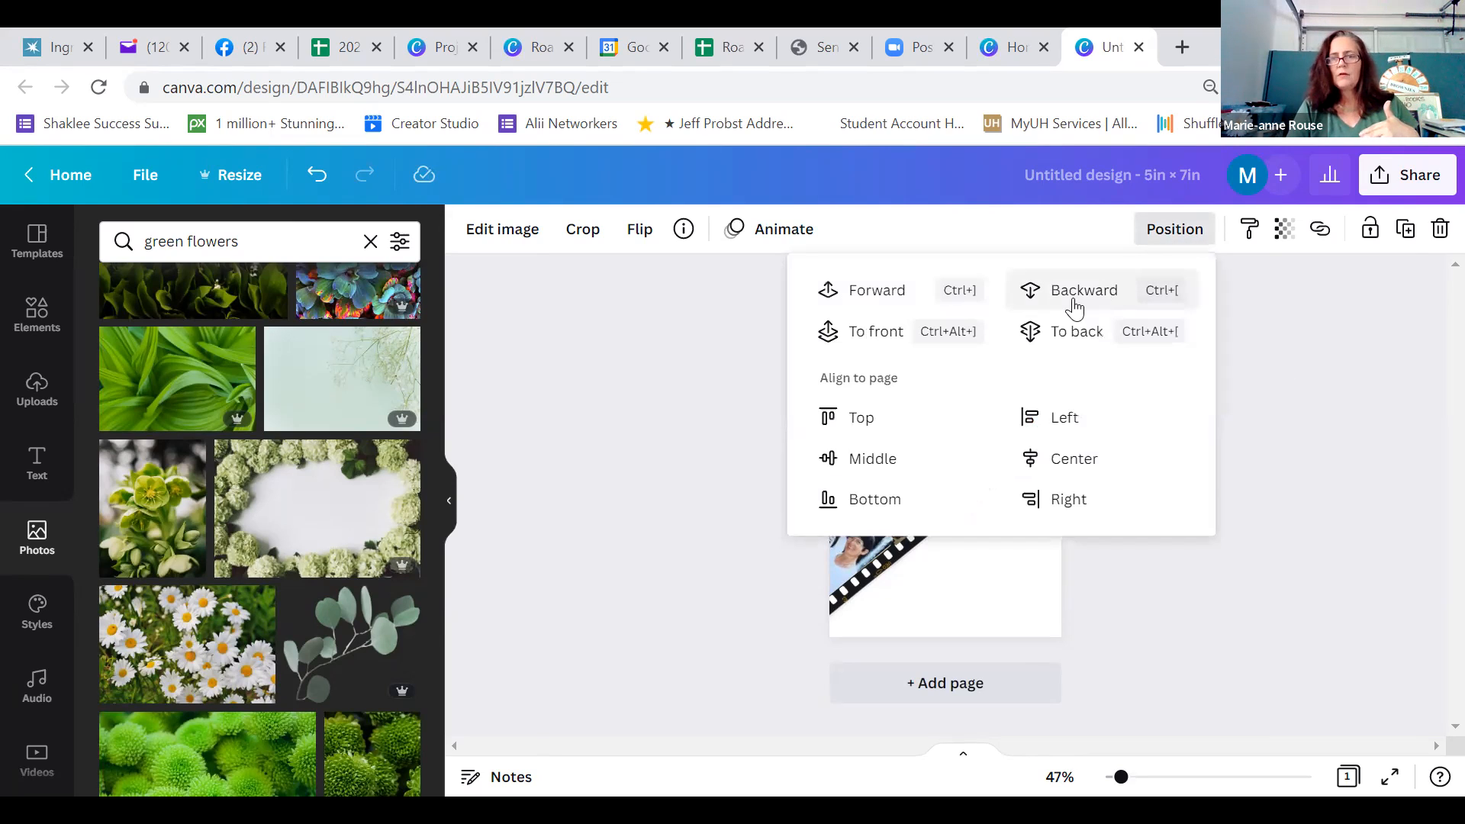
click(1288, 365)
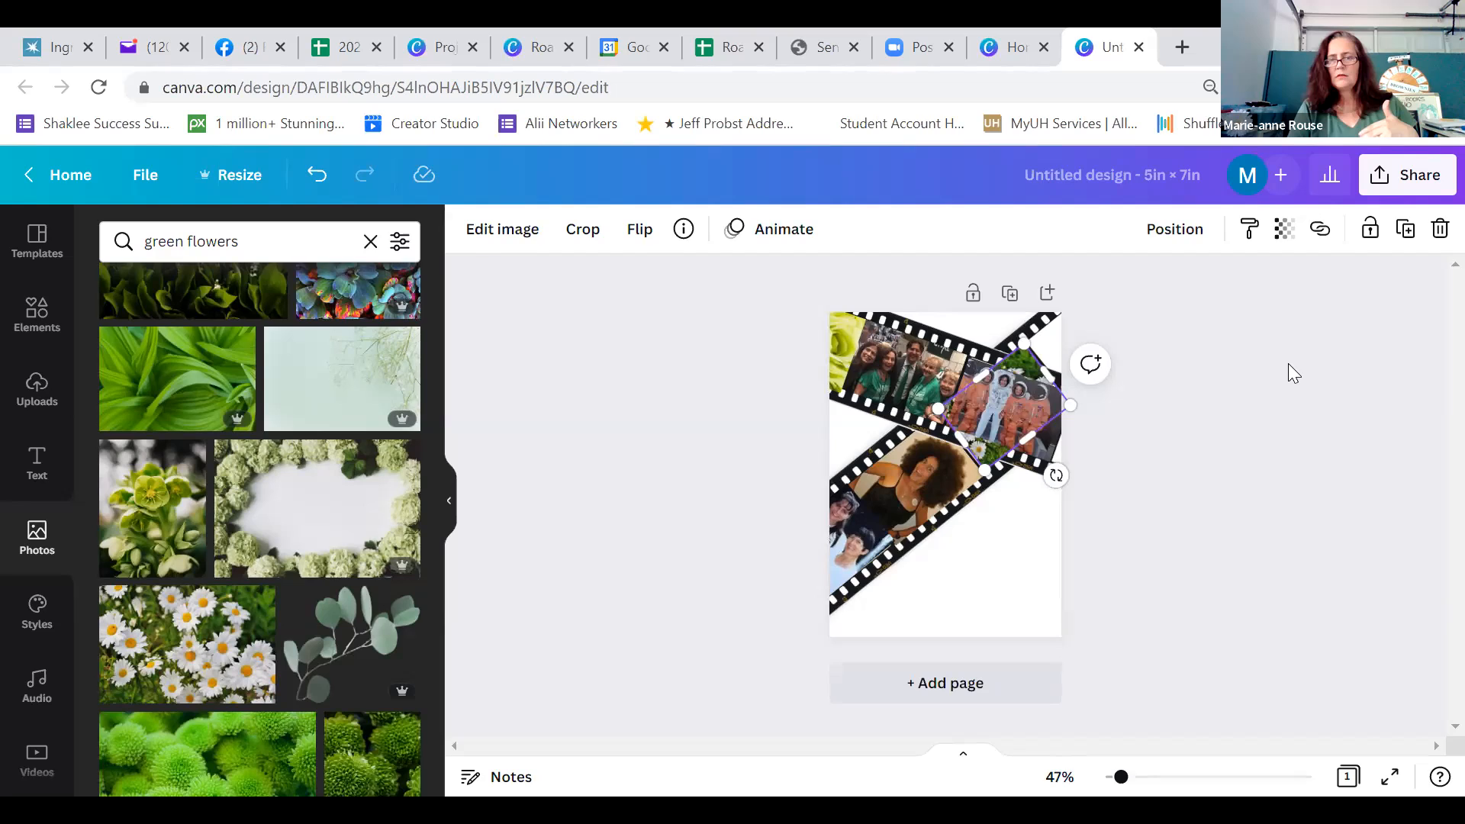
click(1288, 365)
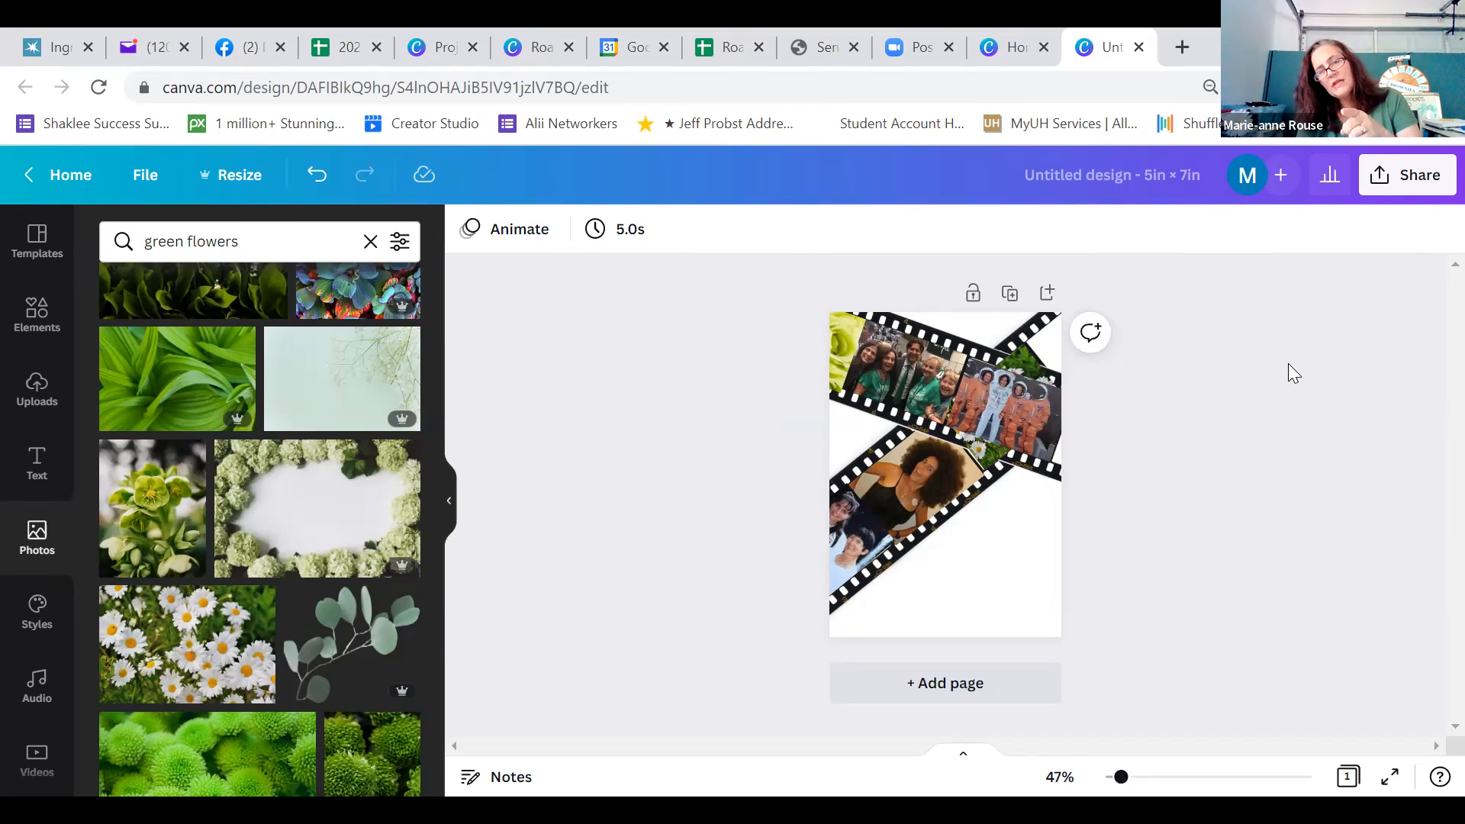
Send the daisies photo further backward so that it lies behind the upper film strip
click(1034, 364)
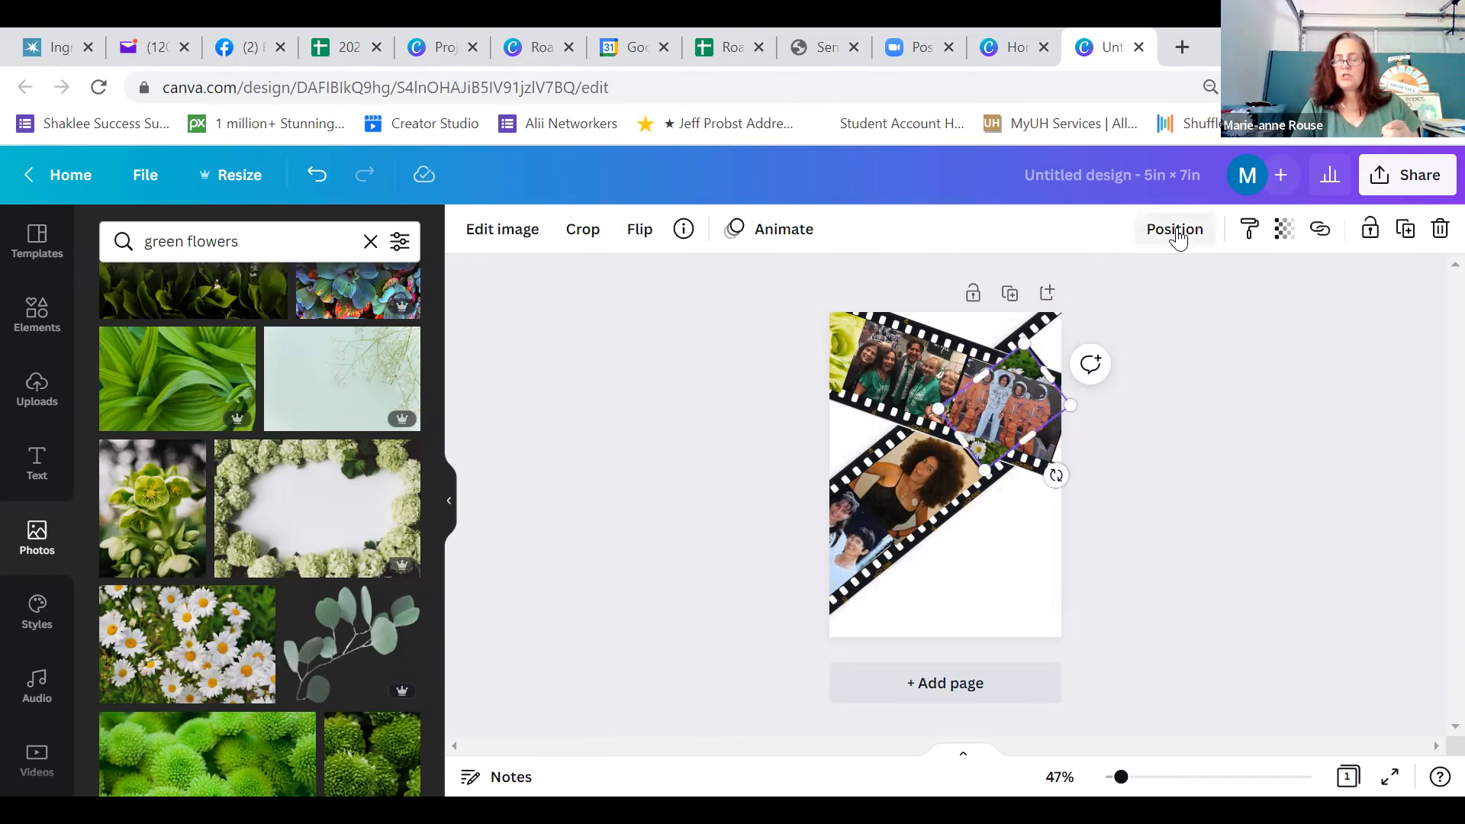
click(1177, 232)
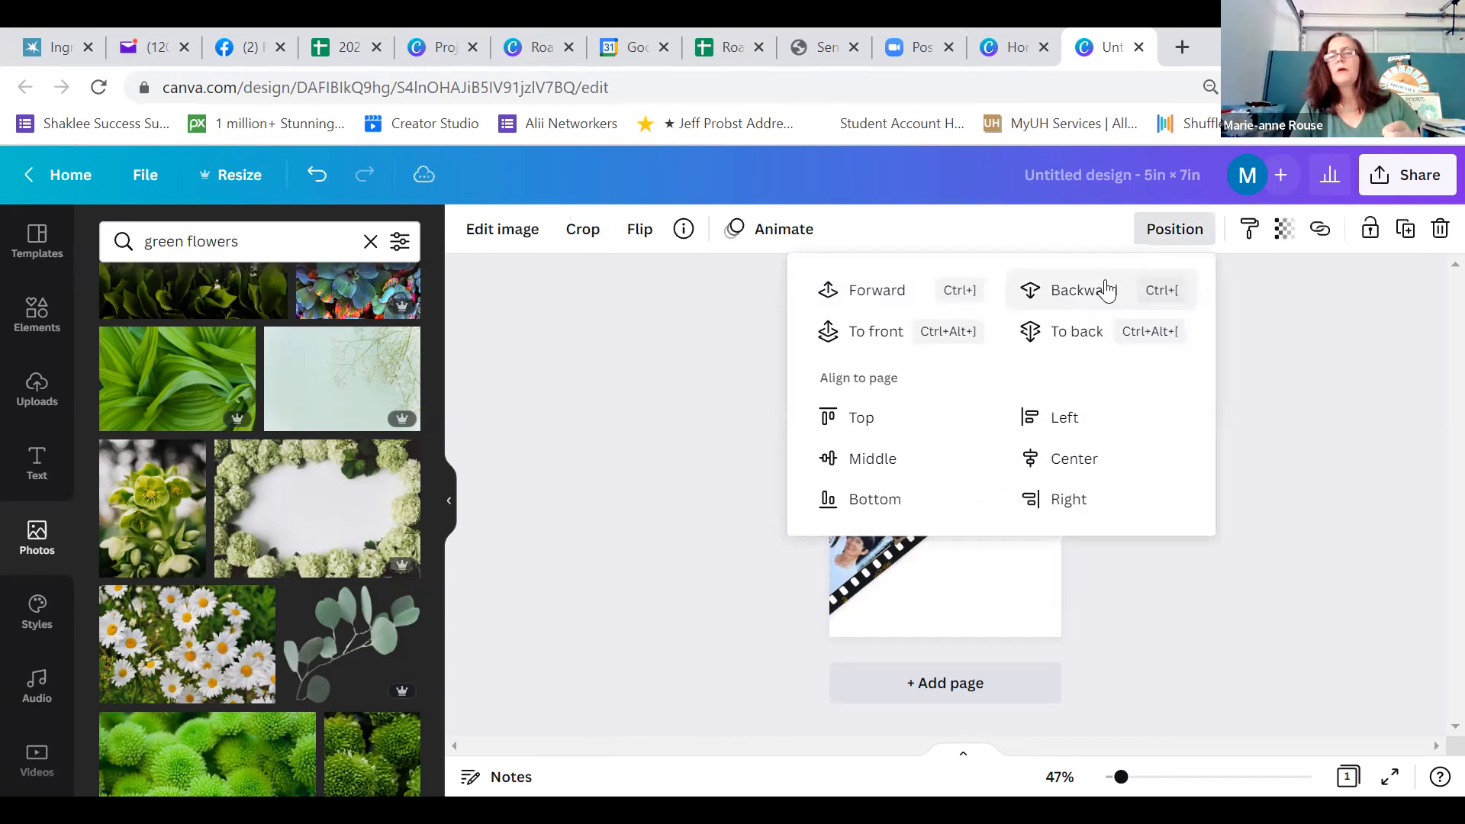
click(1318, 389)
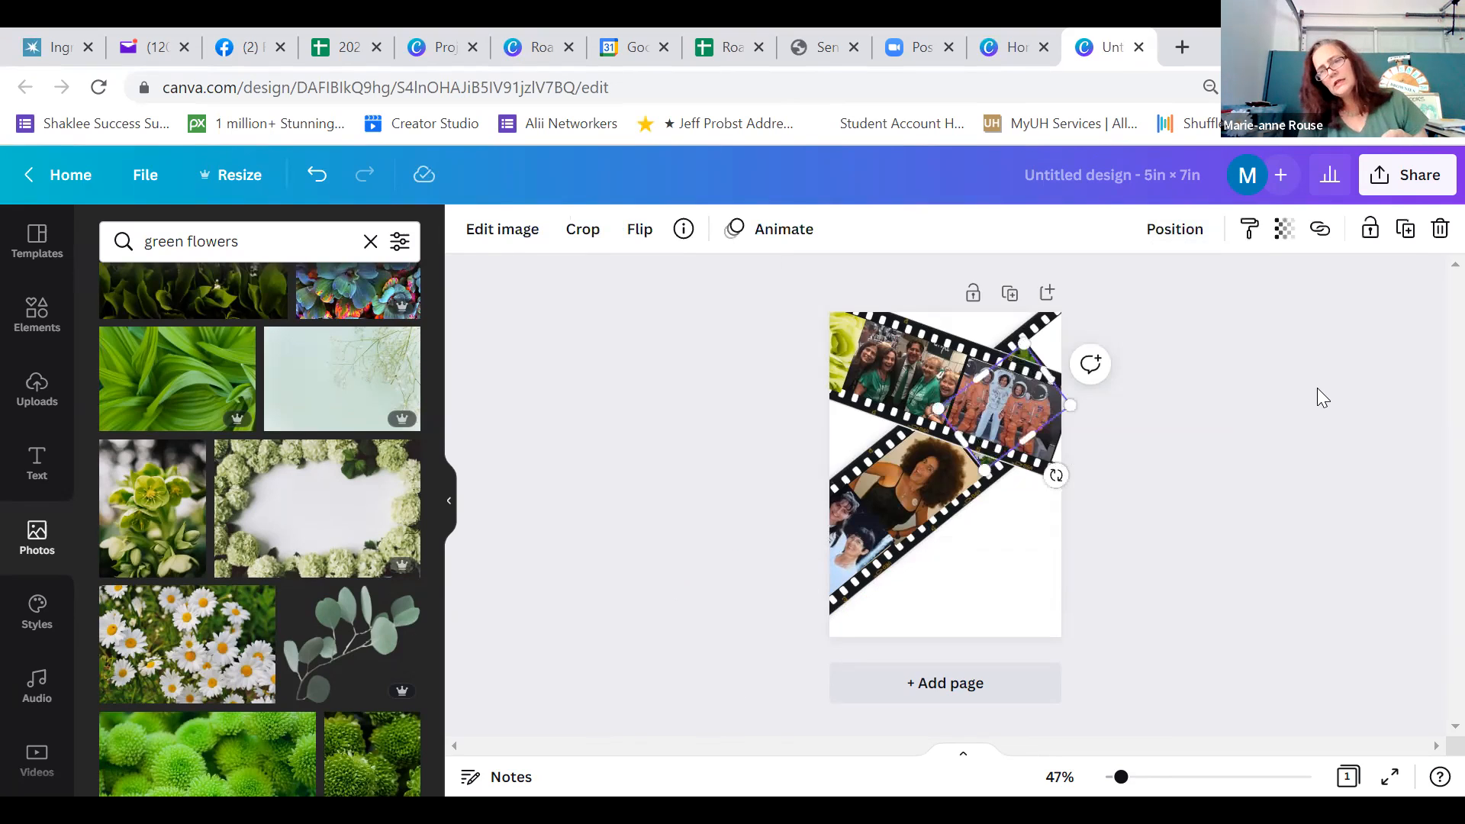
click(1318, 397)
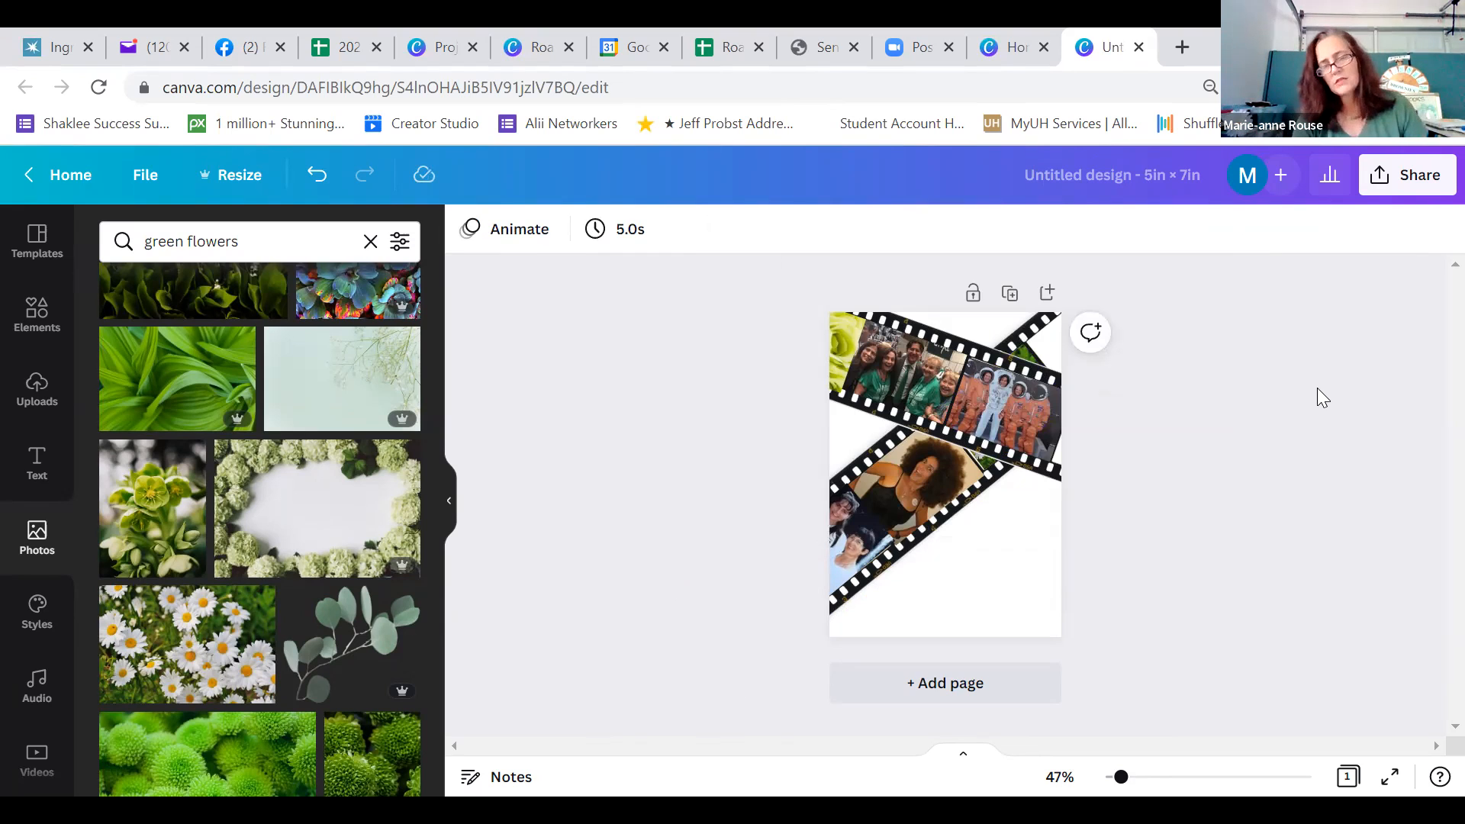
click(989, 477)
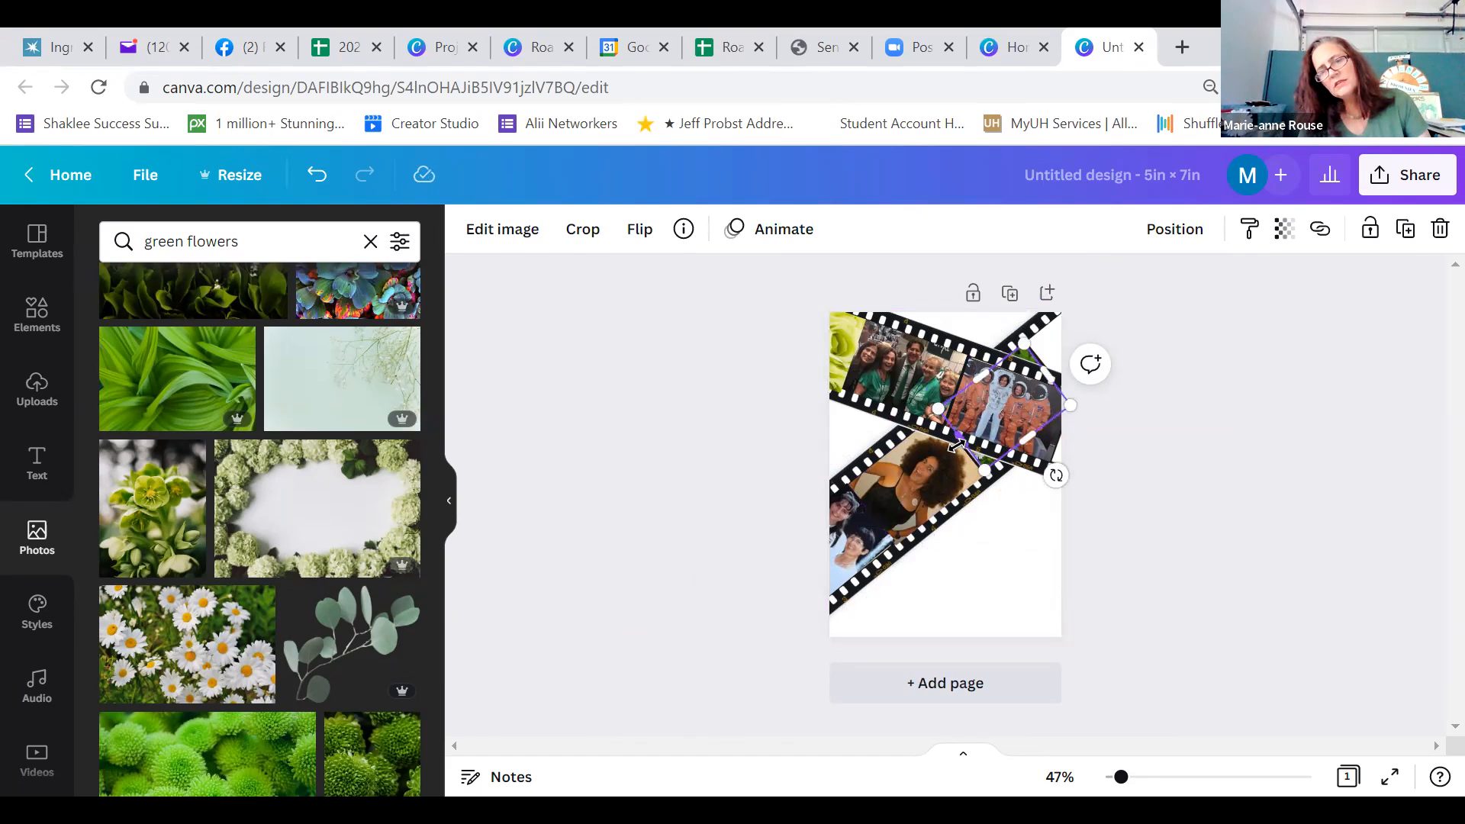
click(1186, 452)
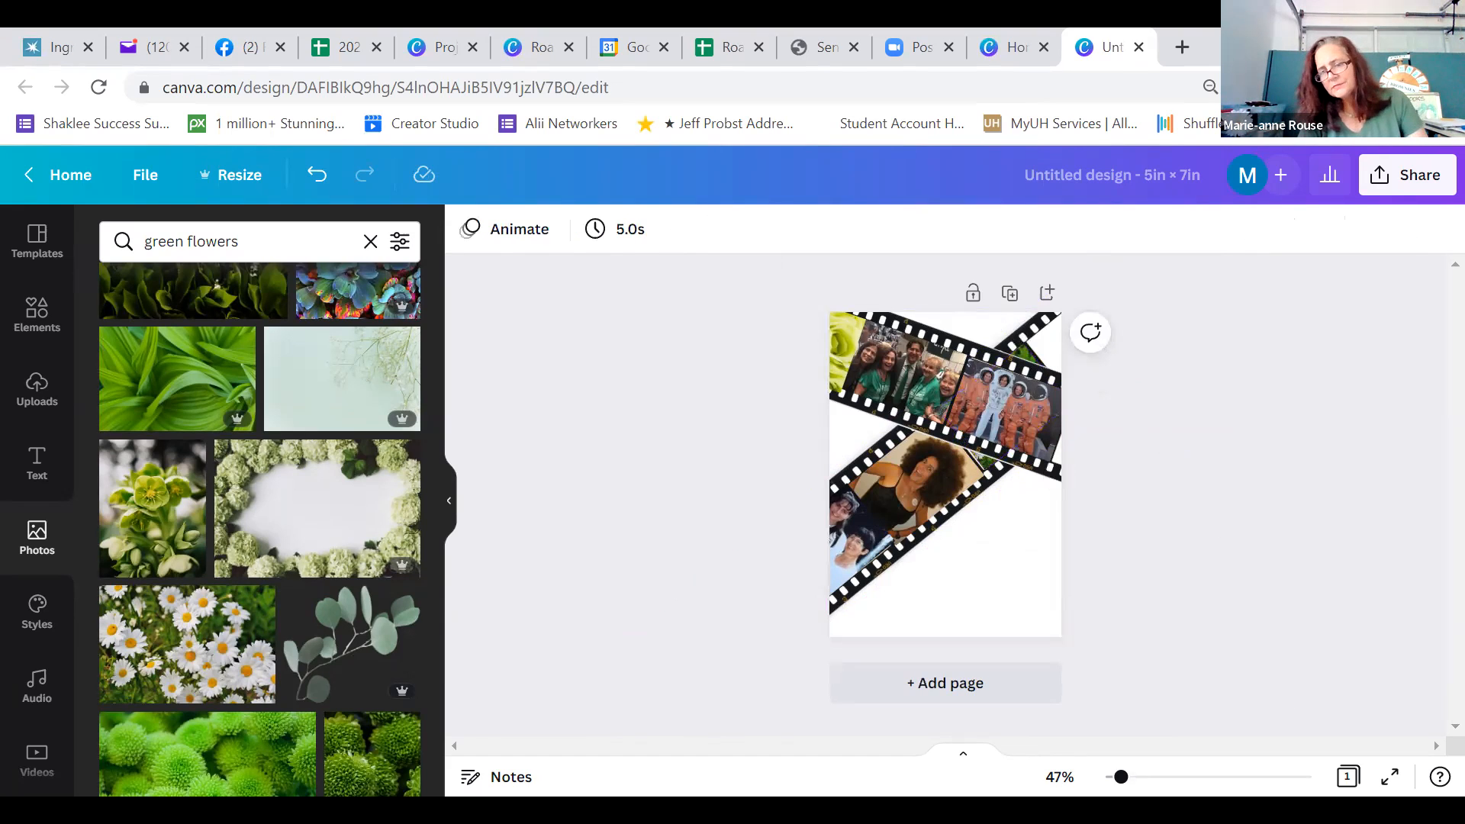
Nudge the two-person photo in the lower strip's end frame closer to the neighbouring portrait of the woman
click(1157, 779)
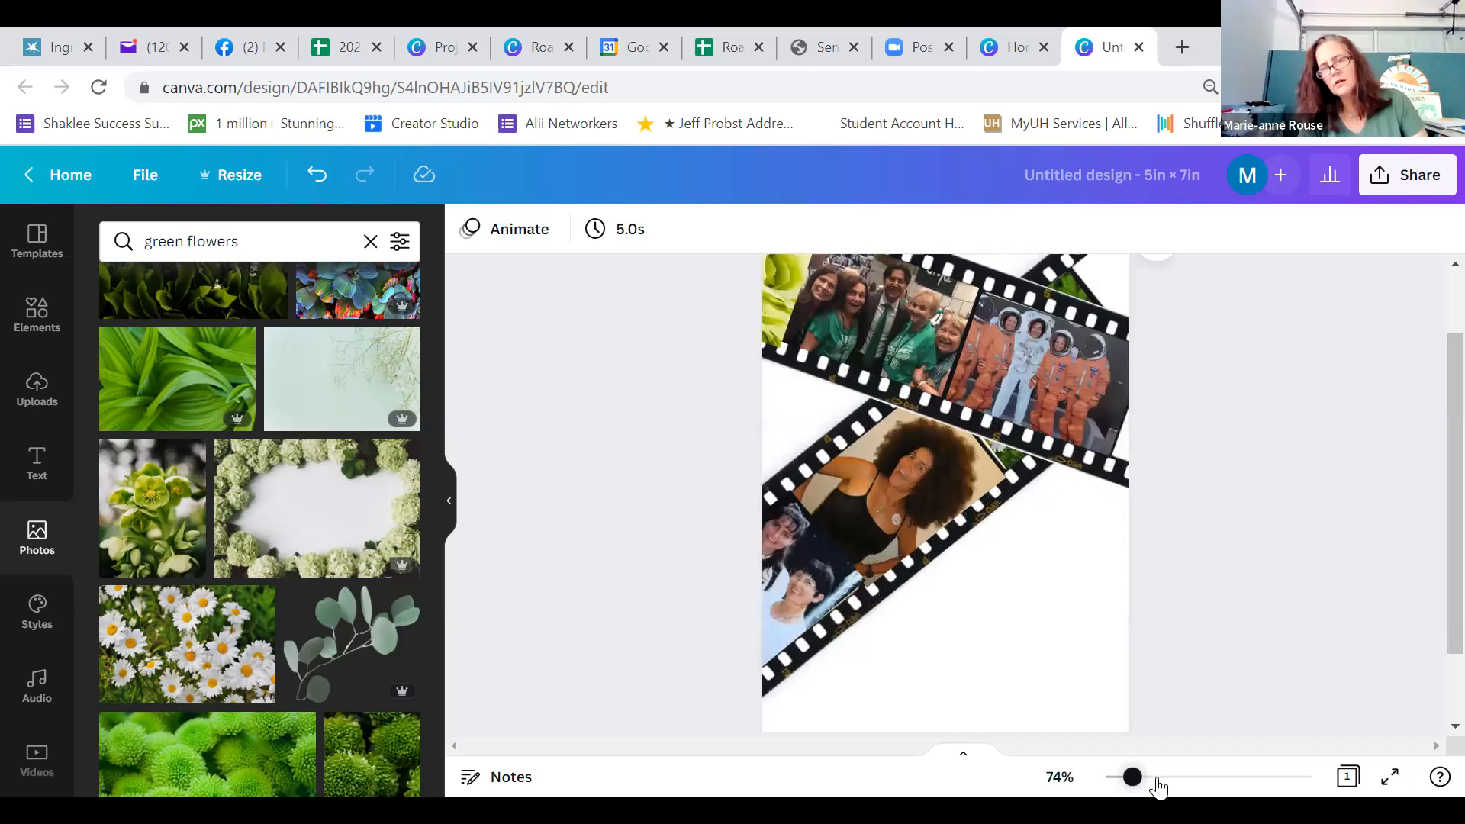
scroll(1060, 687, up, 5)
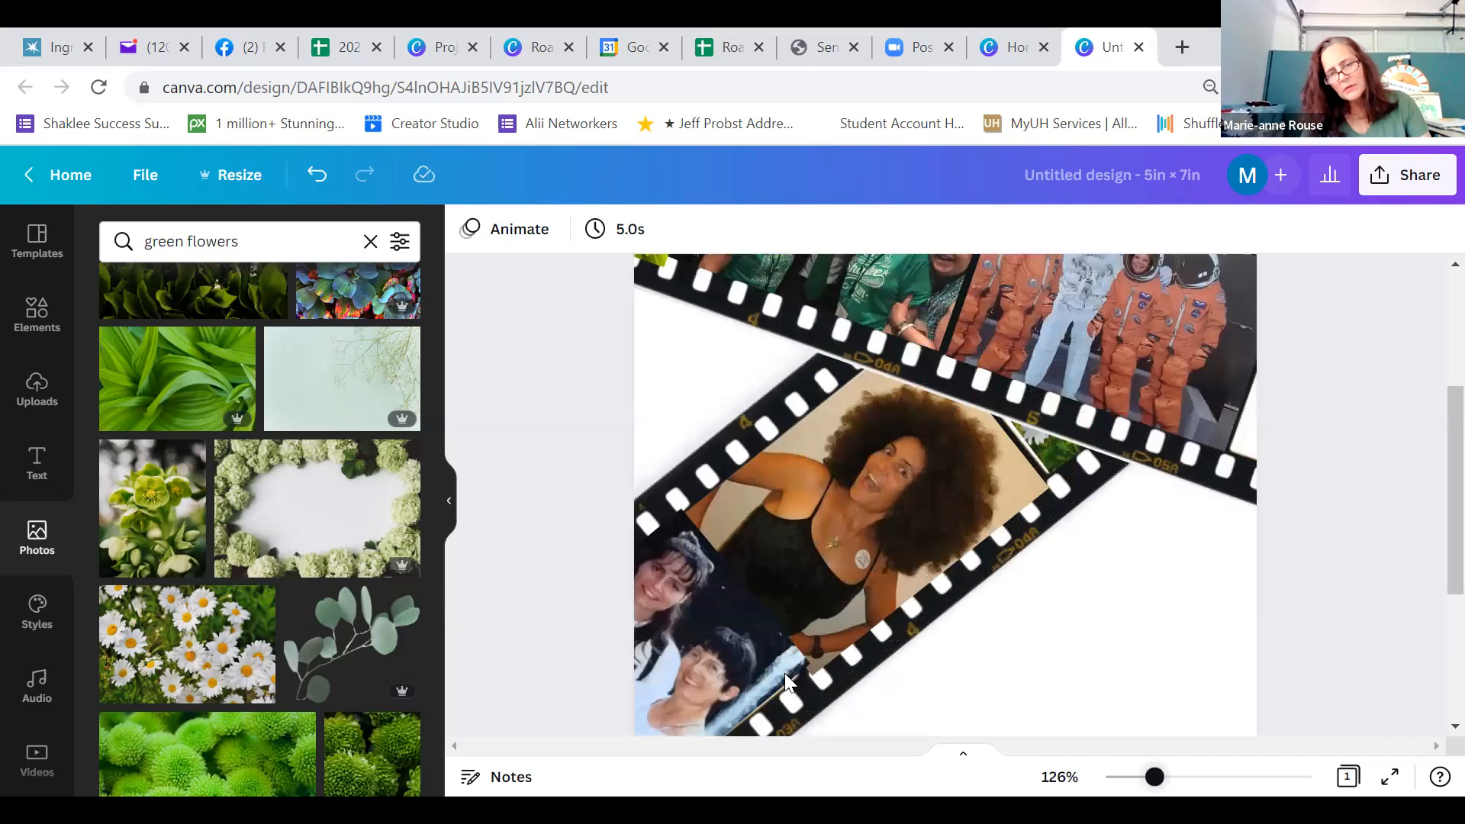
scroll(785, 673, up, 1)
drag(758, 649, 753, 660)
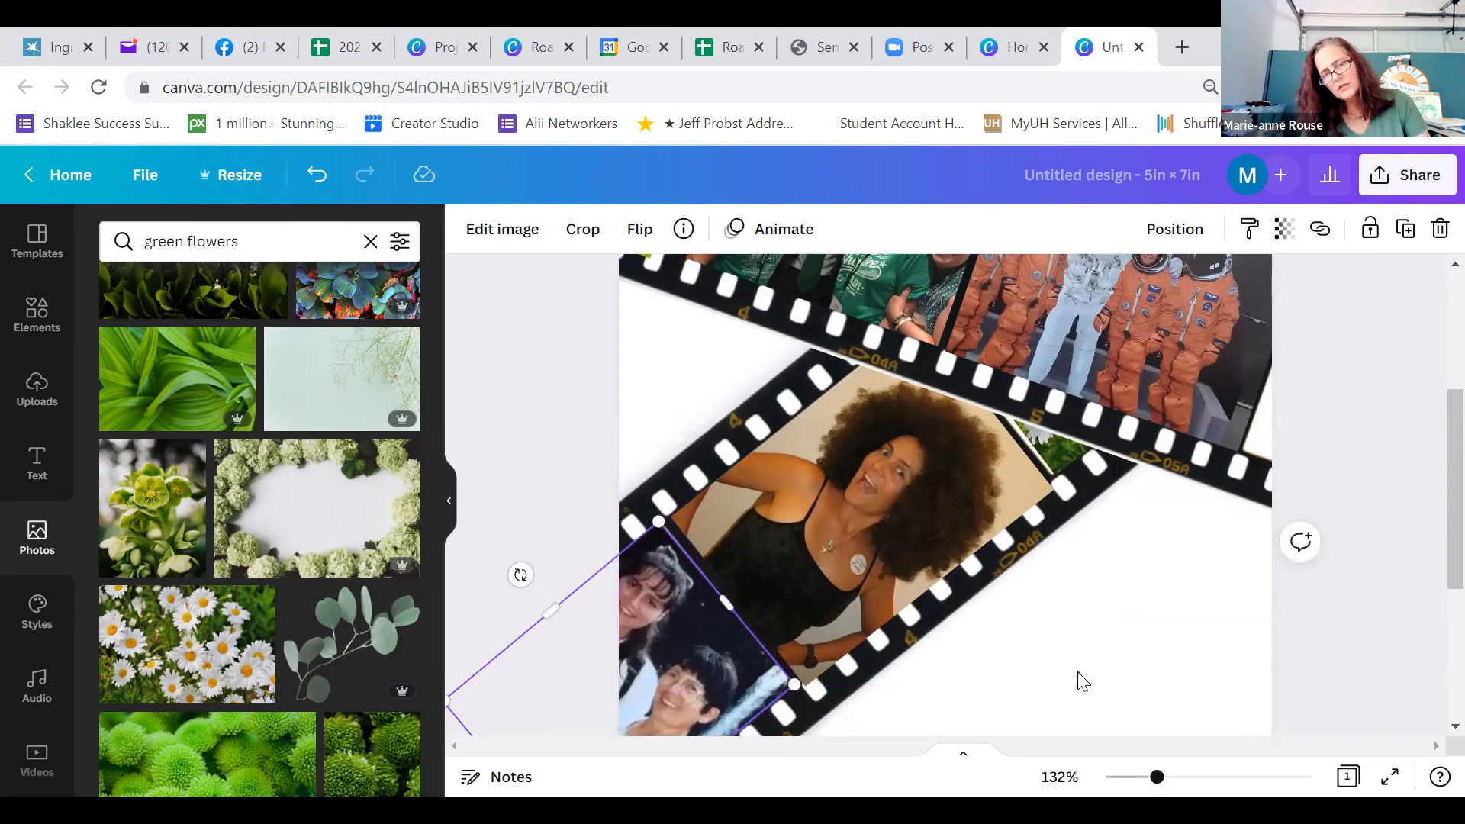
click(1078, 677)
click(712, 661)
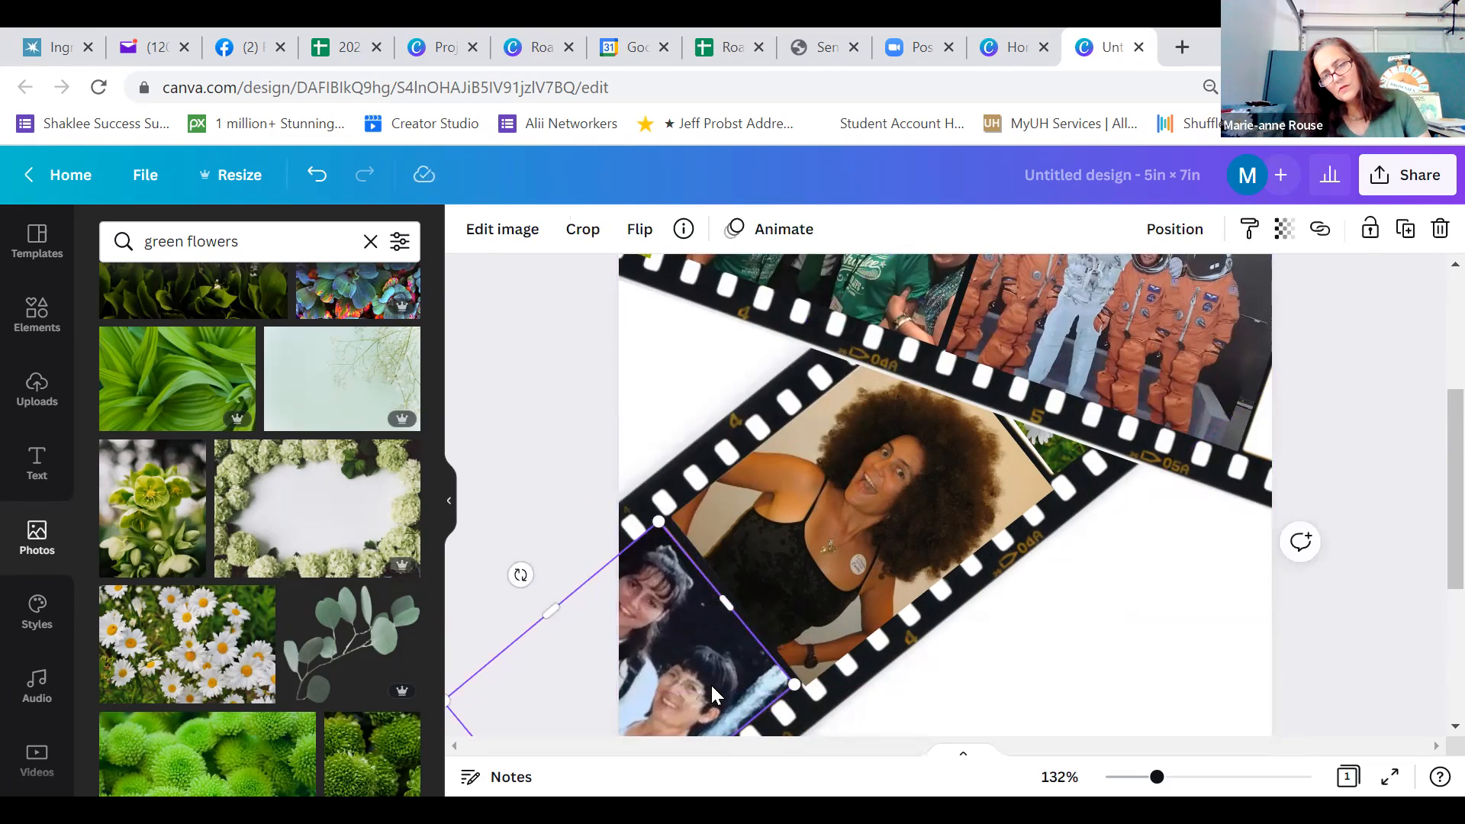
right_click(711, 681)
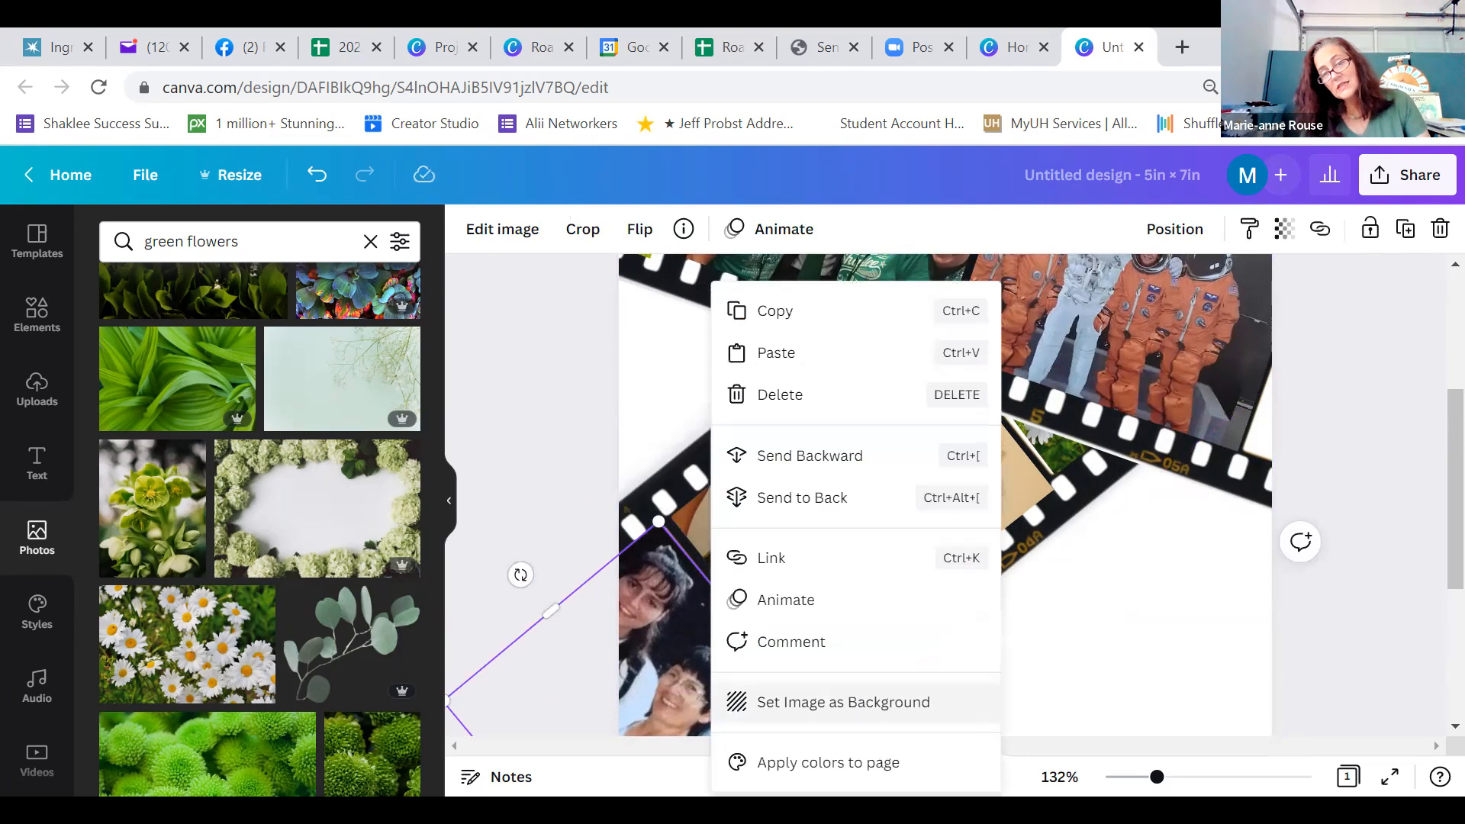
click(1135, 667)
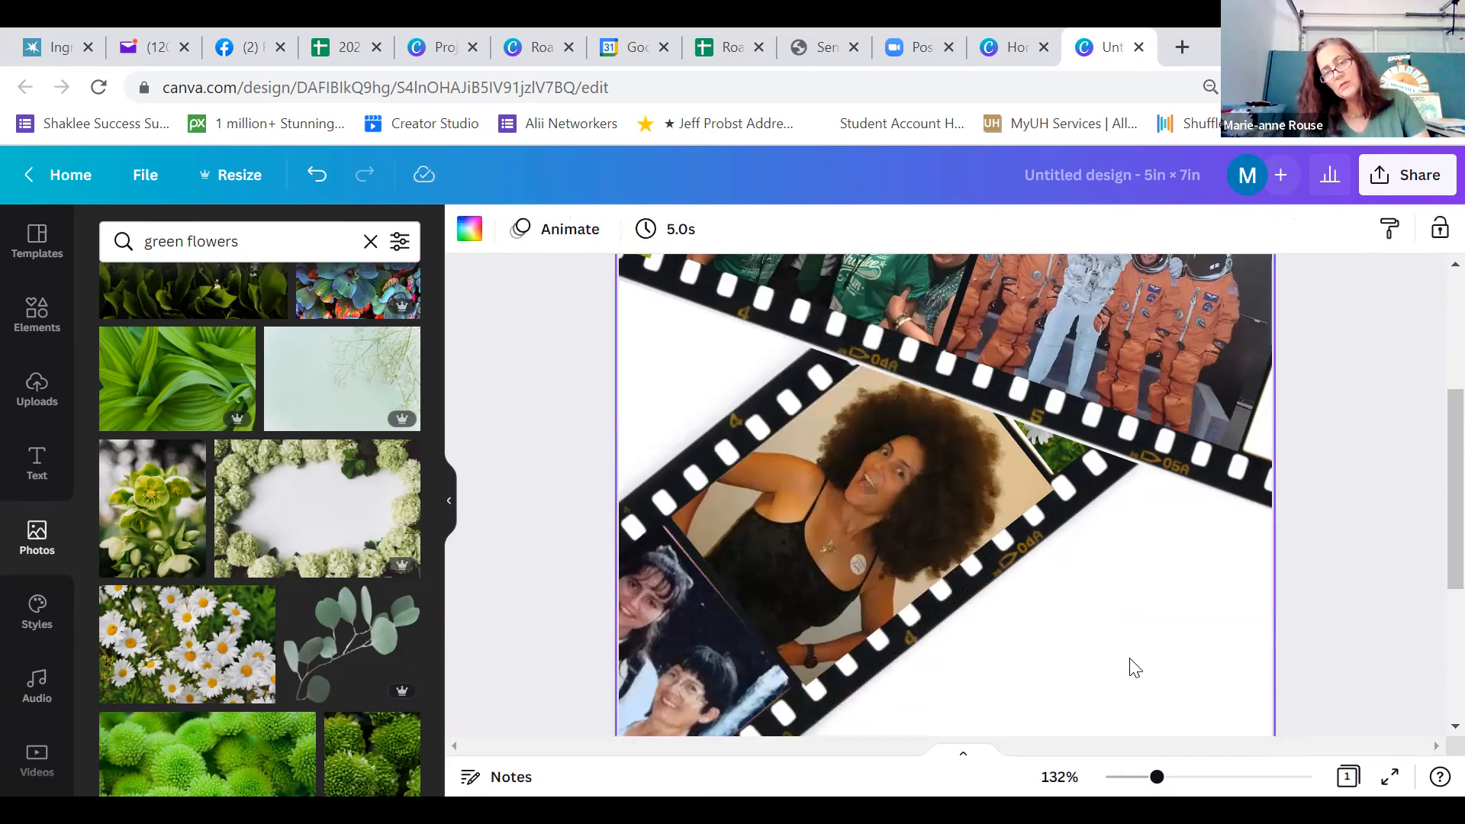
click(646, 620)
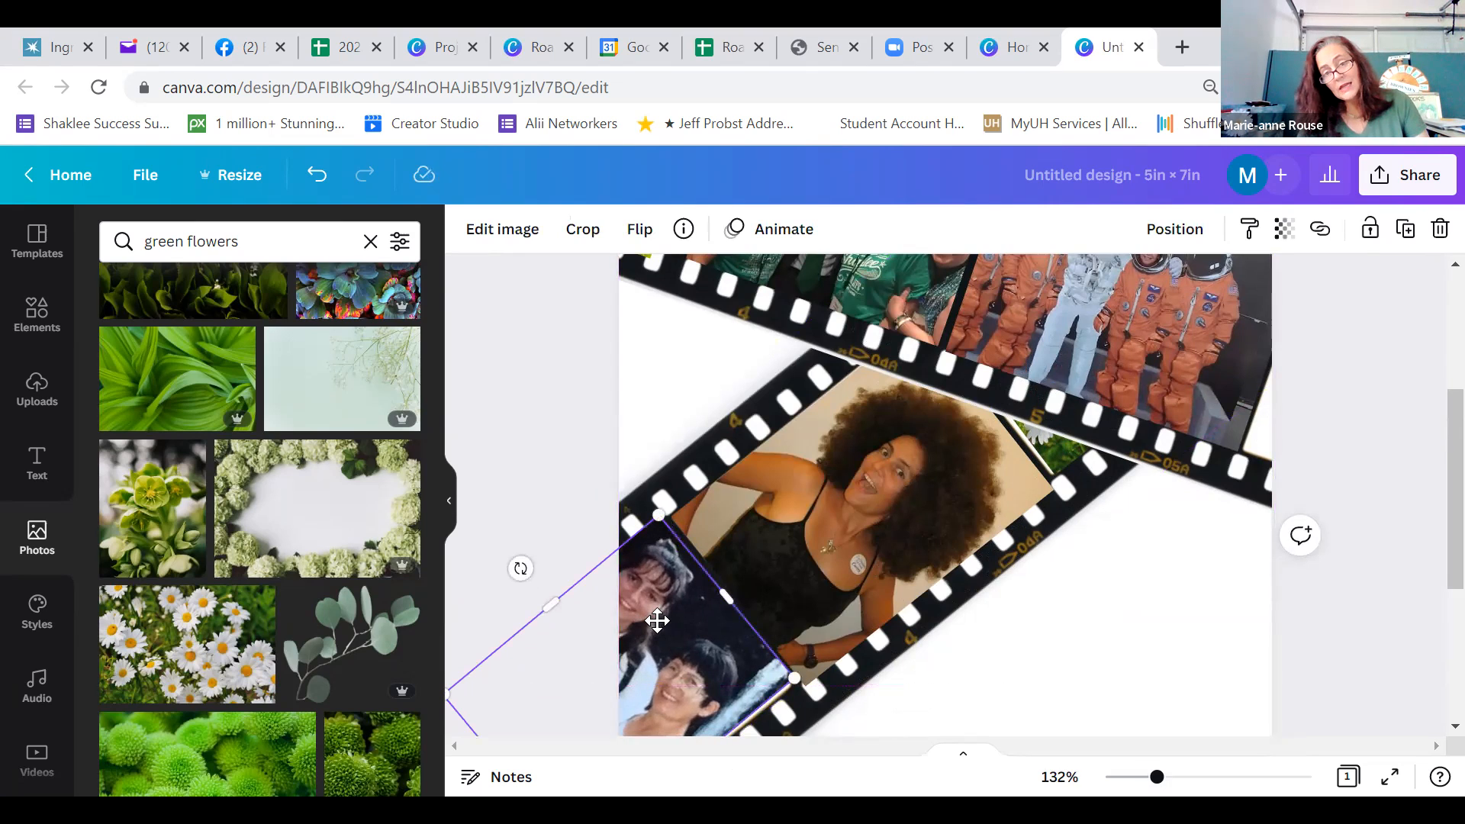
drag(658, 621, 664, 621)
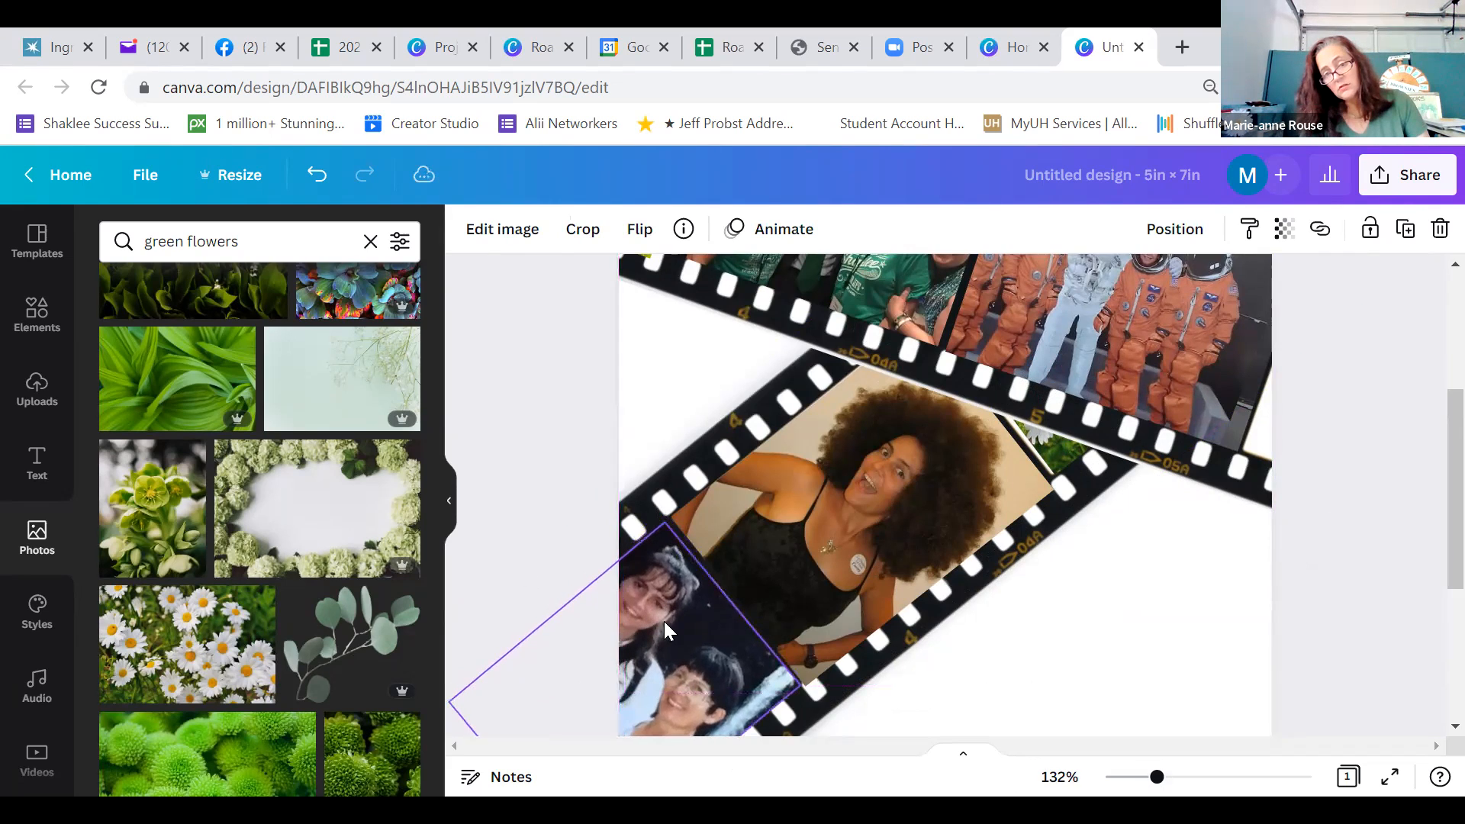
Nudge the daisies photo very slightly within the lower film strip's frame
click(938, 670)
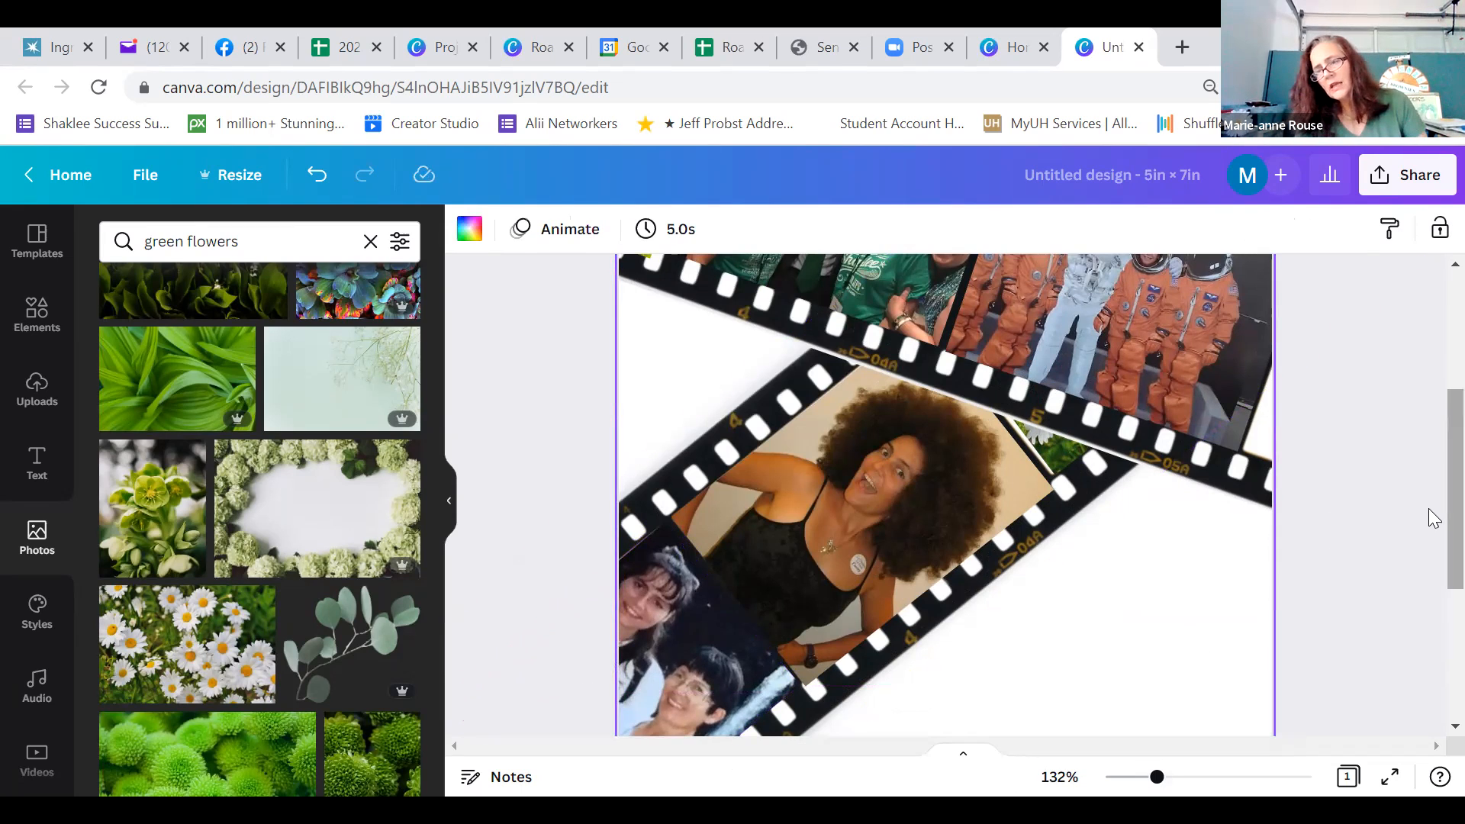
scroll(1434, 478, up, 1)
scroll(1429, 443, up, 3)
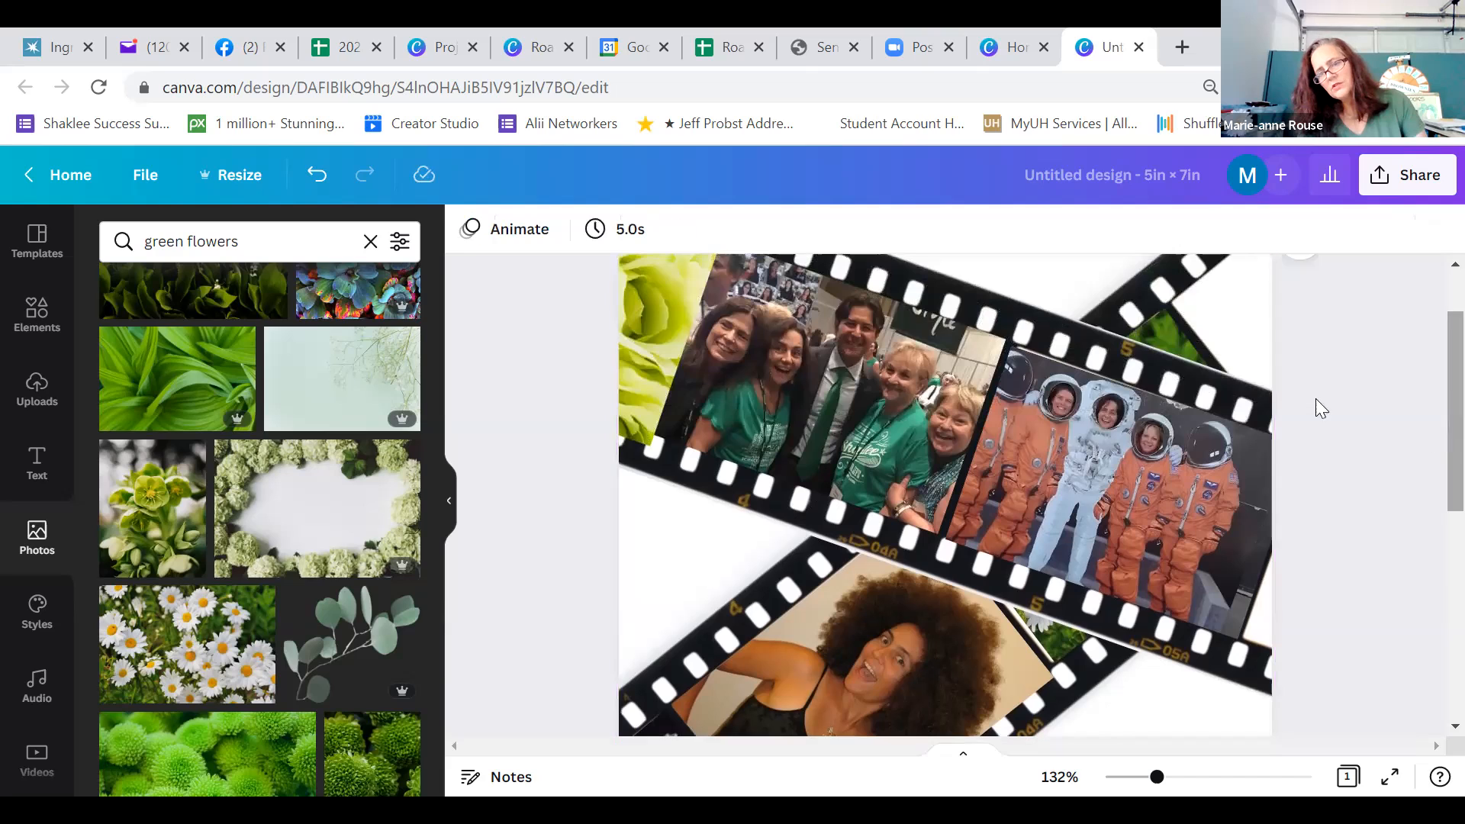
click(1156, 327)
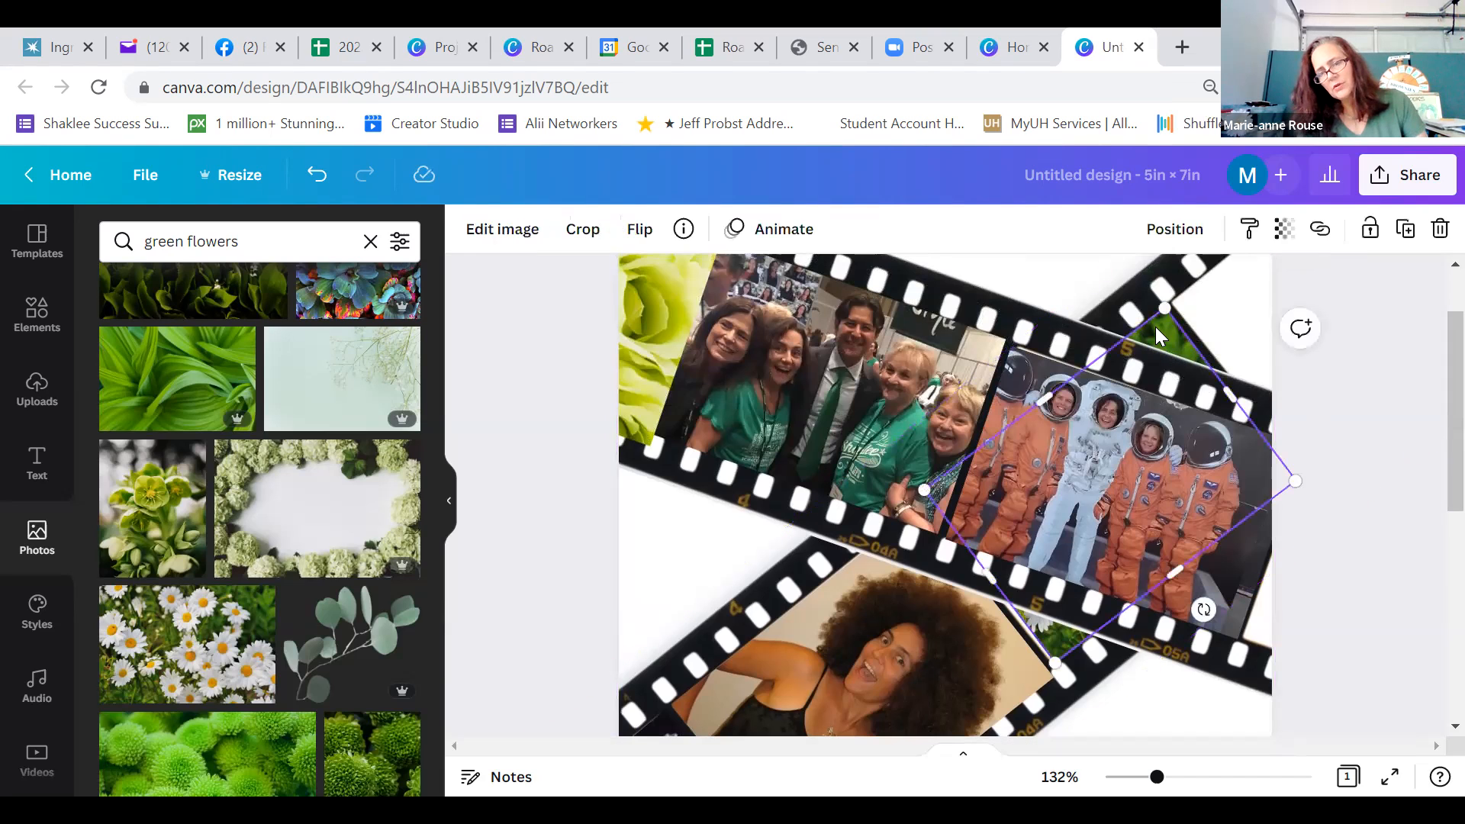
drag(1155, 326, 1155, 327)
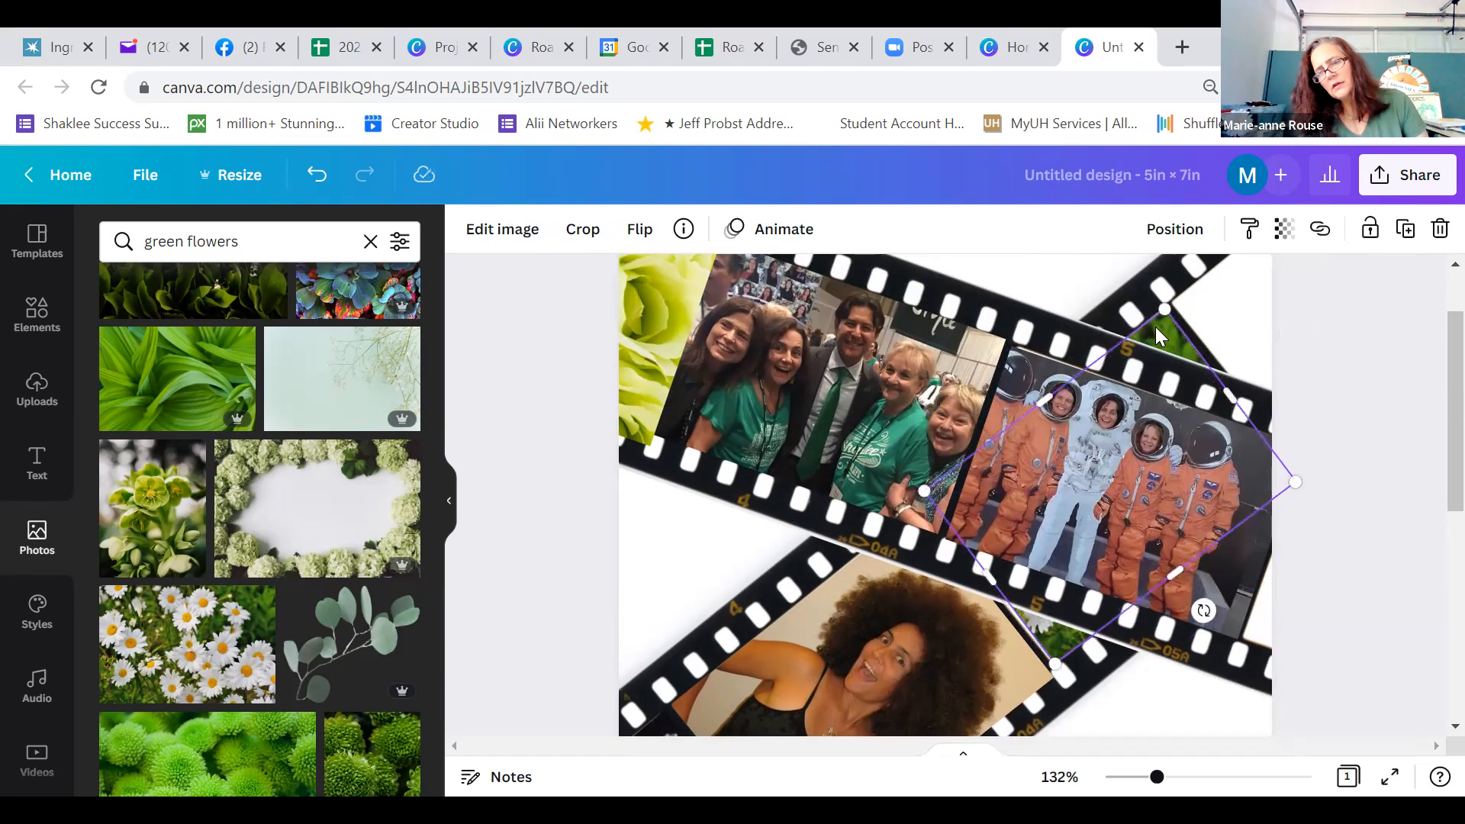
click(1340, 340)
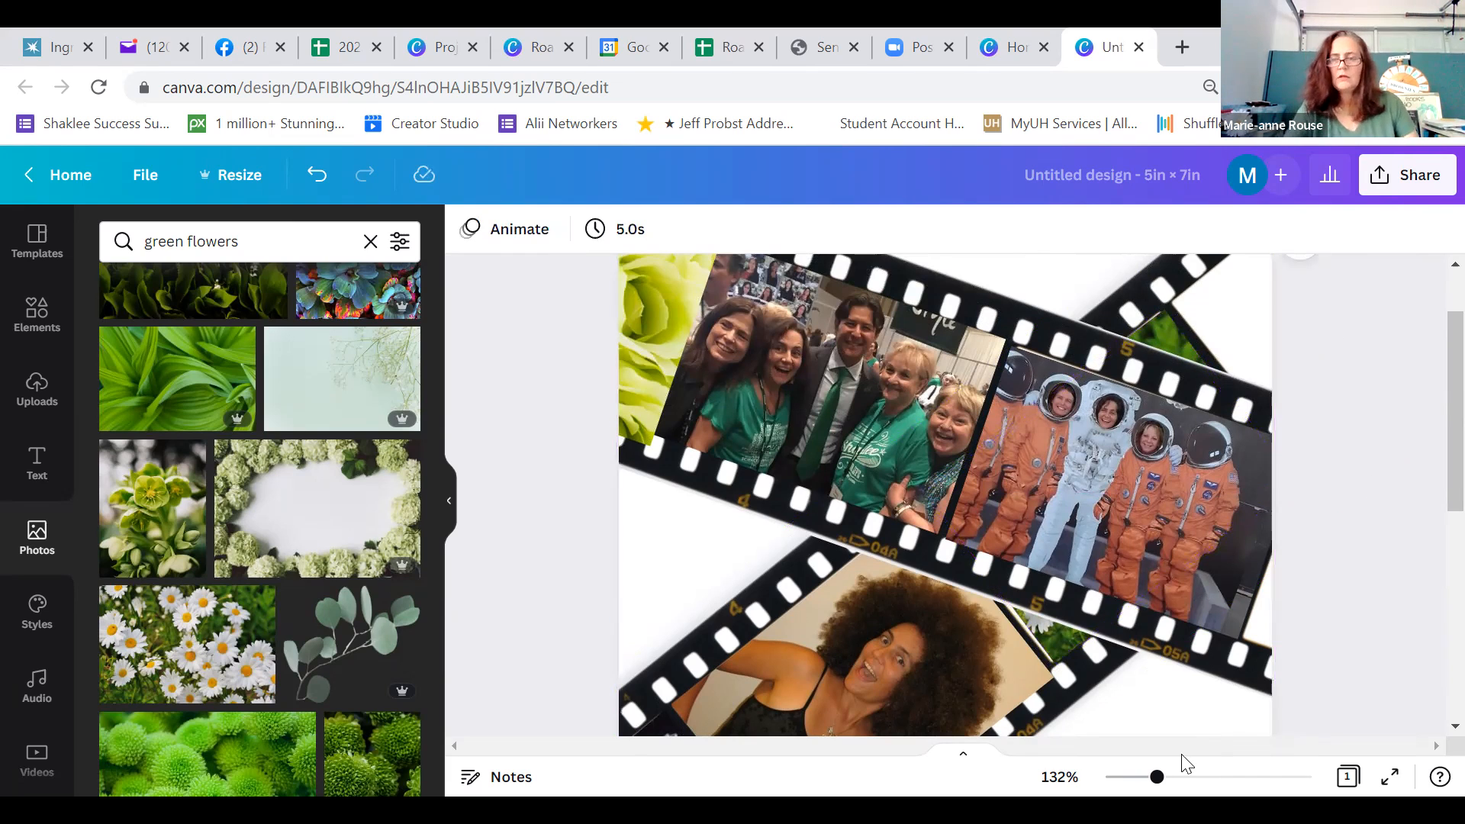
Shrink and reposition the green roses photo to fit the upper strip's end frame, against the group photo with green shirts
scroll(1185, 763, up, 1)
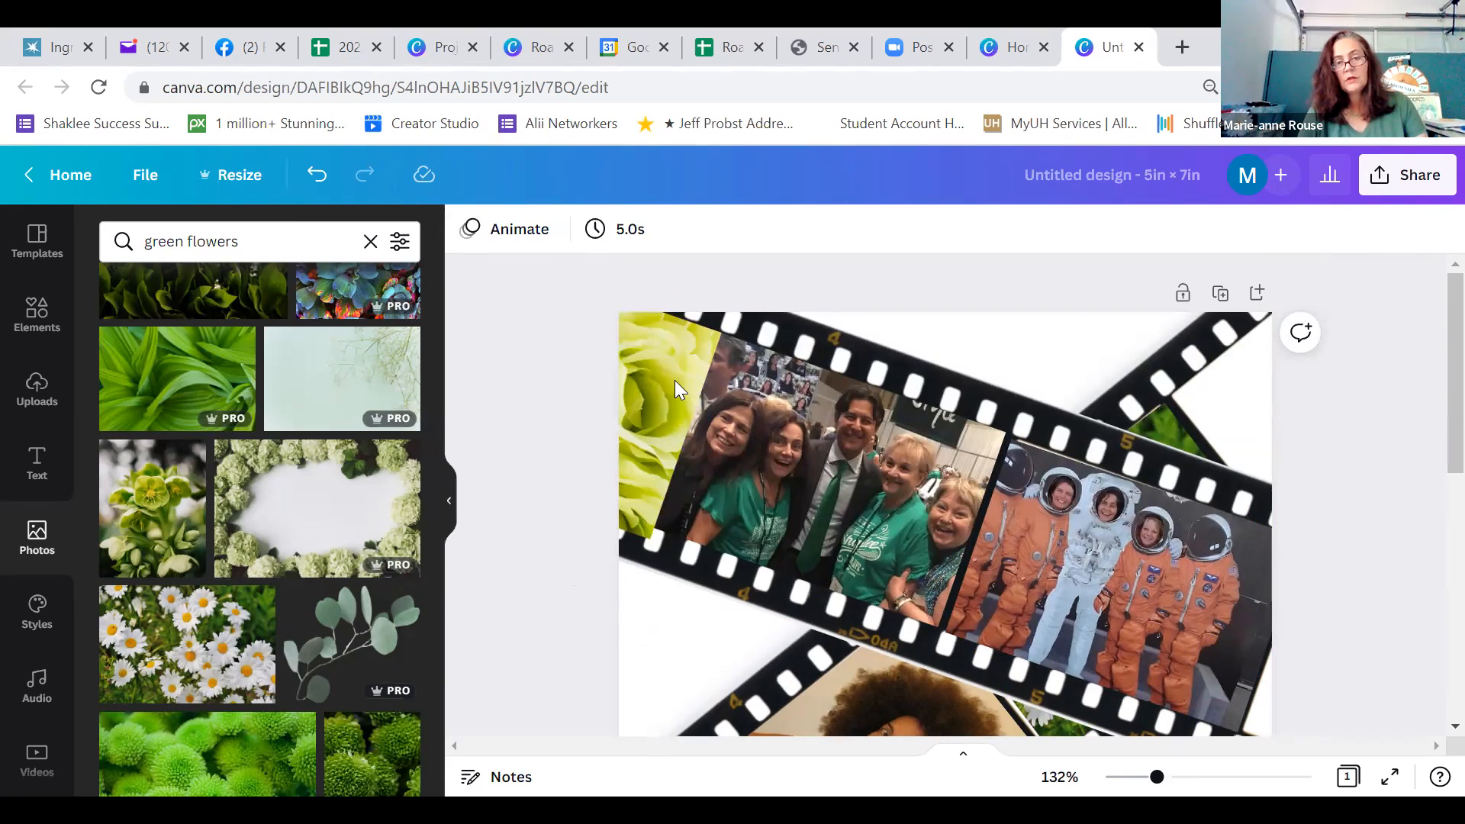
drag(675, 380, 658, 475)
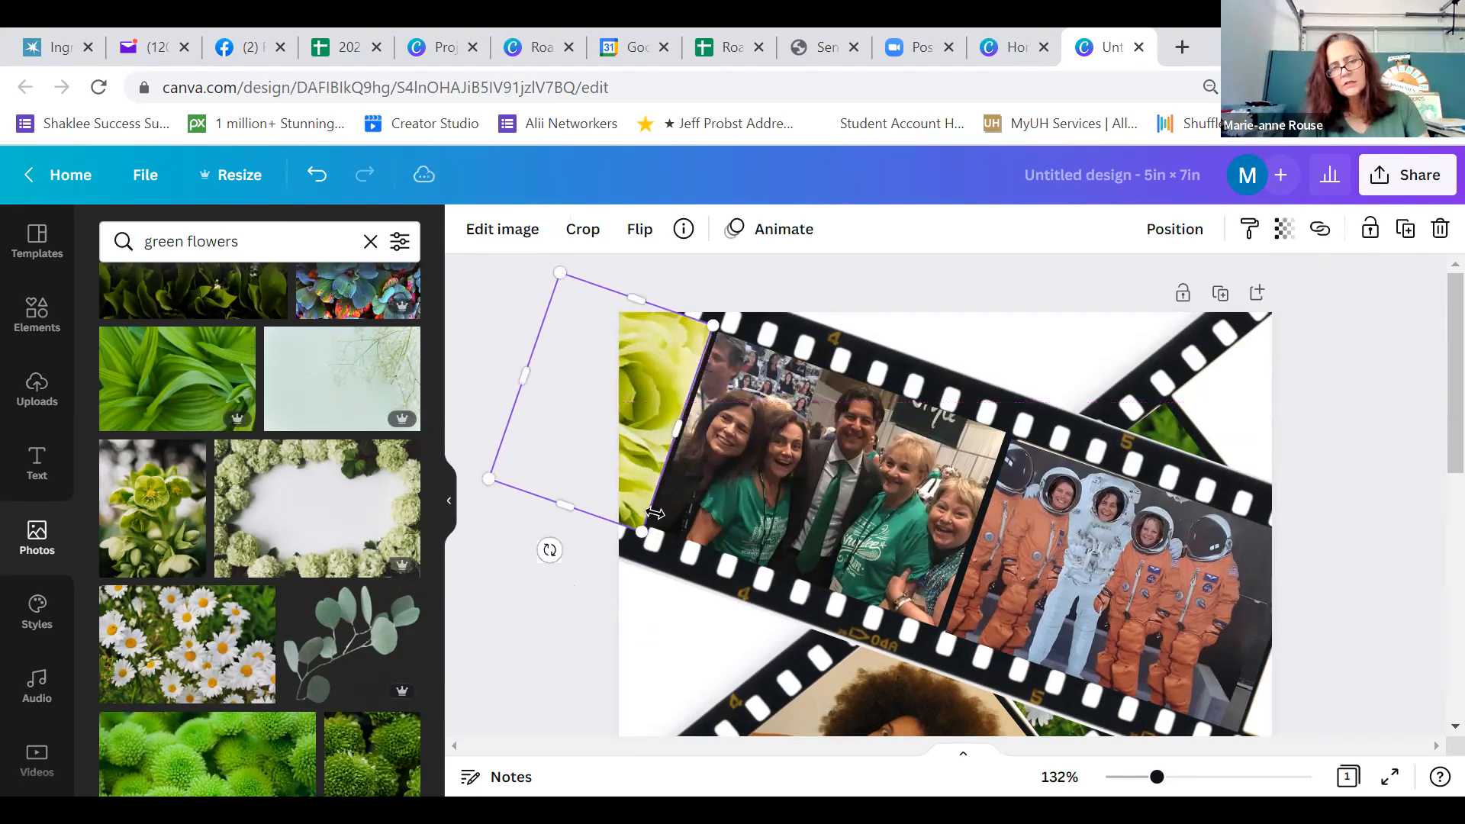
drag(642, 531, 639, 520)
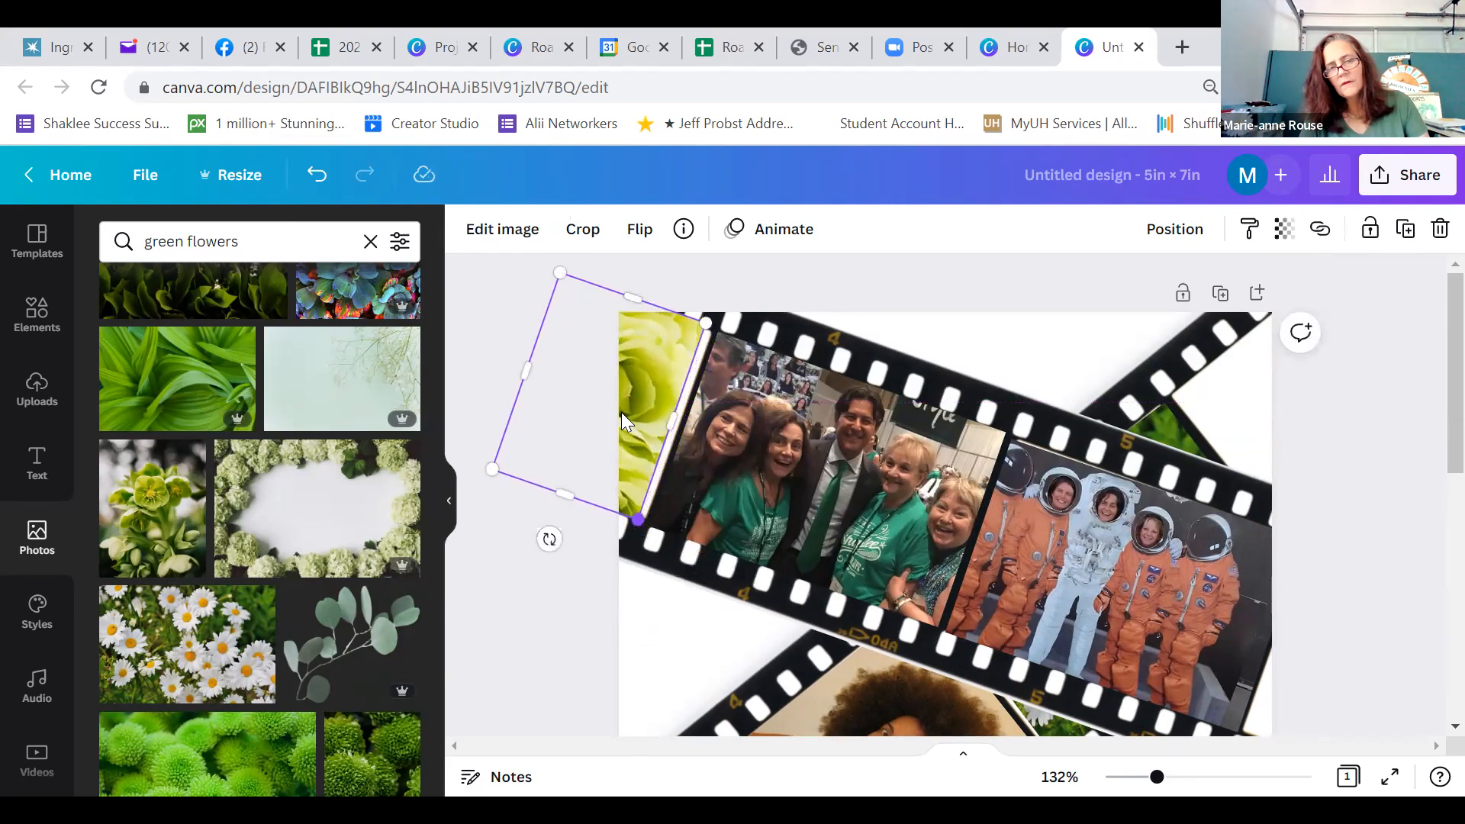
drag(628, 413, 629, 413)
drag(647, 524, 644, 519)
drag(637, 400, 643, 401)
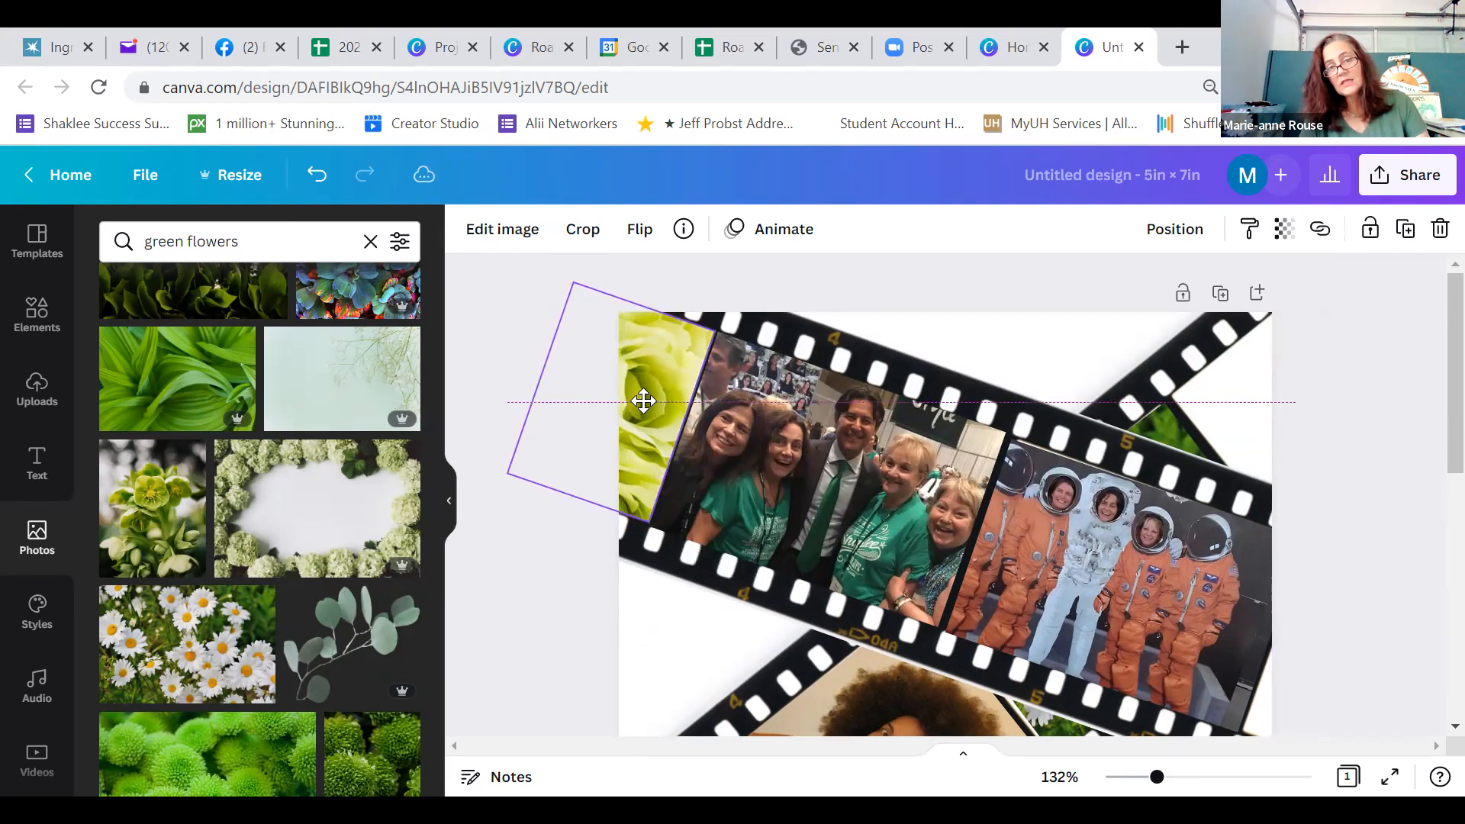
click(554, 627)
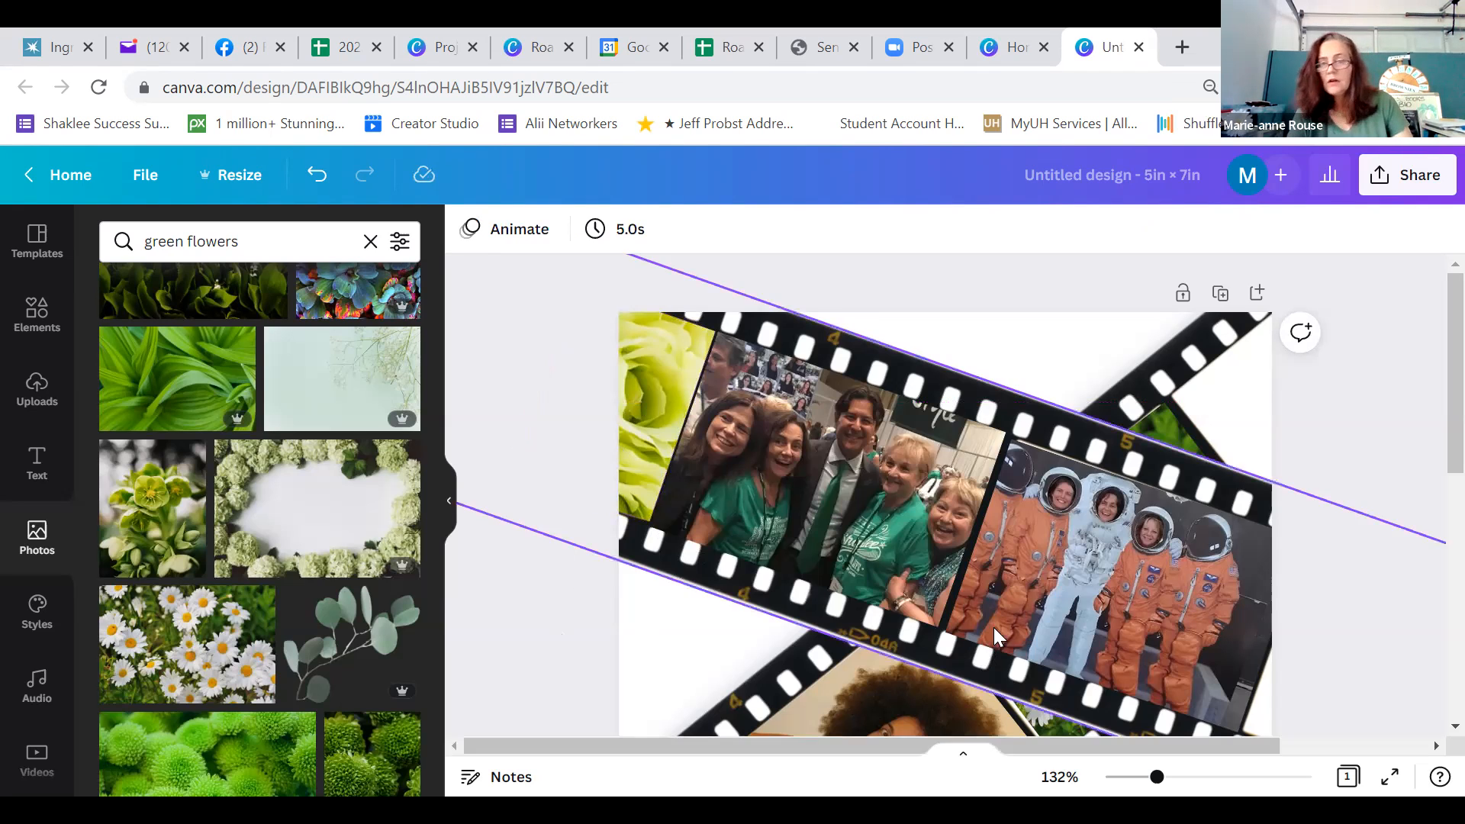
Rotate the photo of the group in orange suits slightly clockwise to align it with the upper film strip
click(1050, 542)
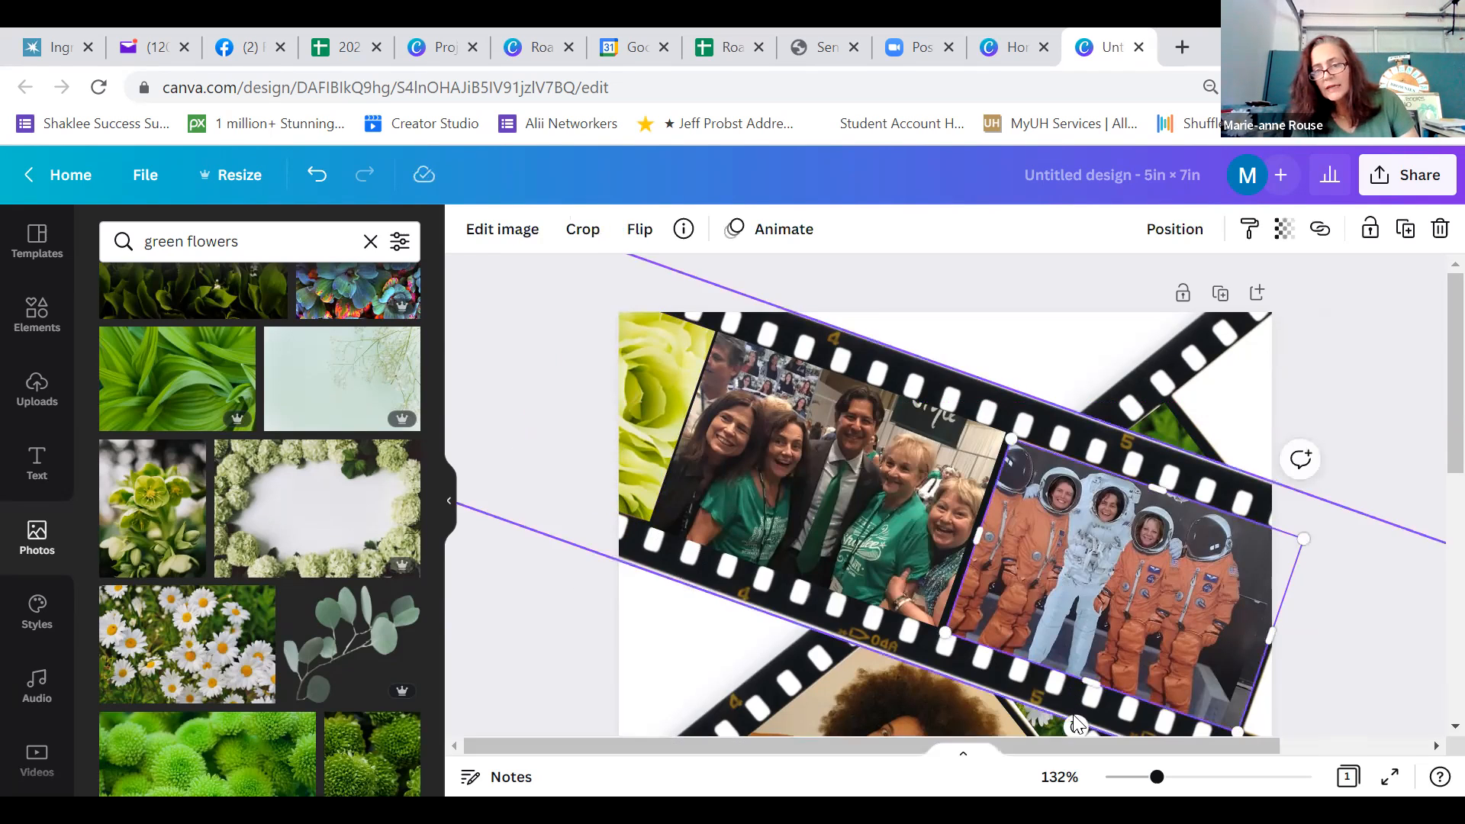
drag(1073, 729, 1070, 732)
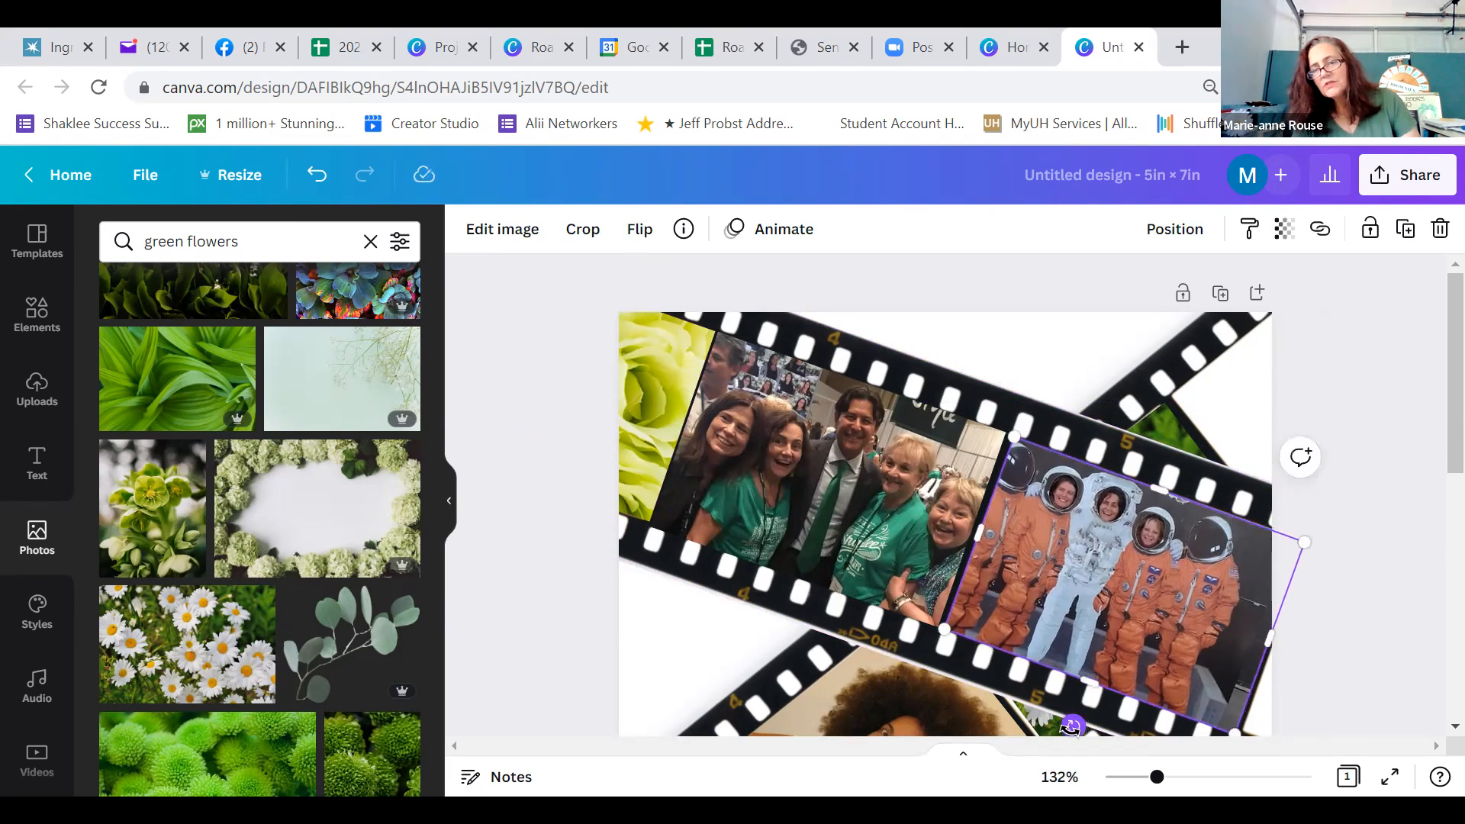
click(1050, 360)
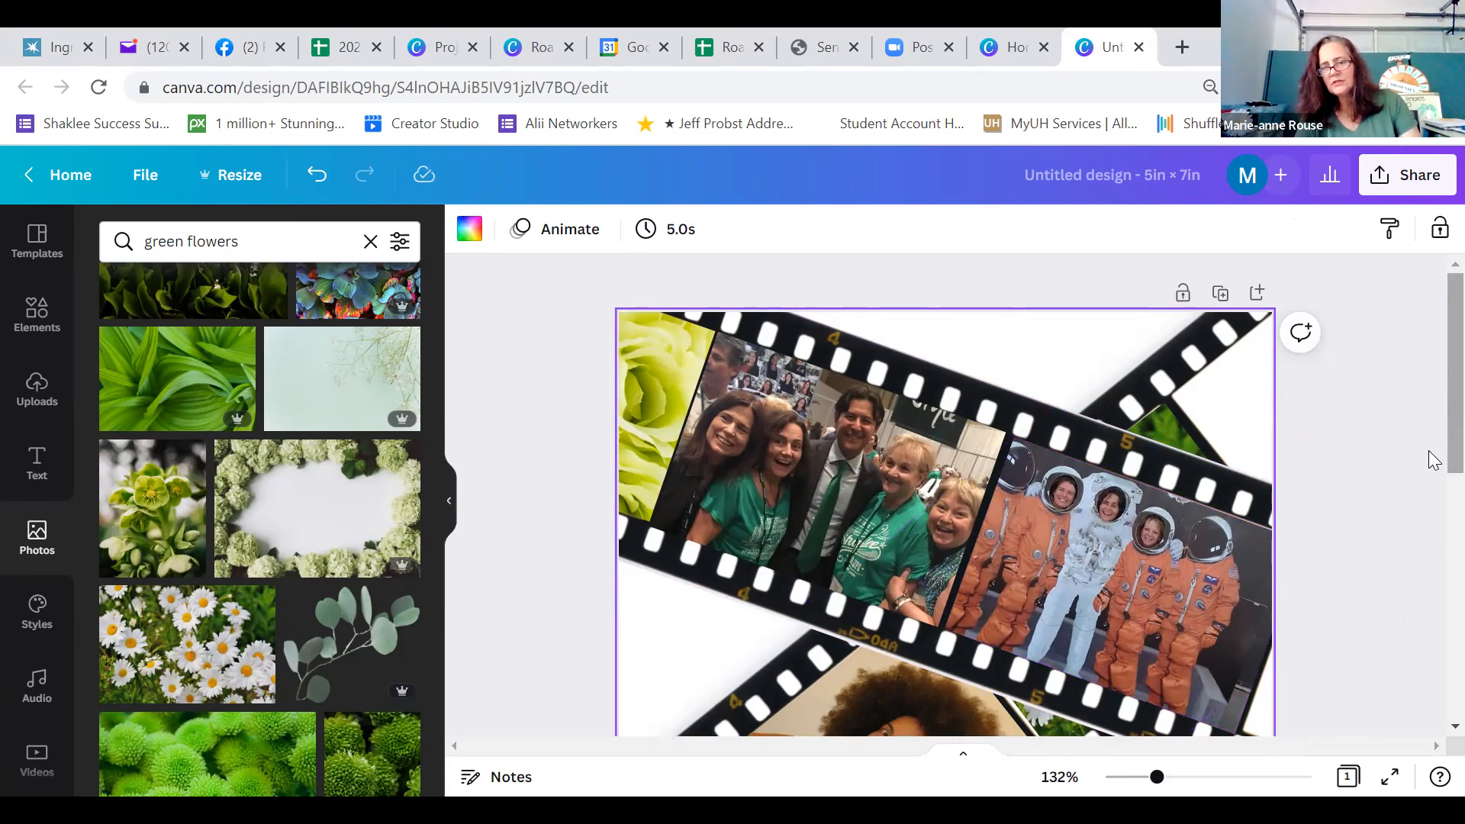
Extend the daisies photo's lower-left edge slightly towards the portrait of the woman in the lower strip
scroll(1433, 458, down, 2)
scroll(1433, 489, down, 1)
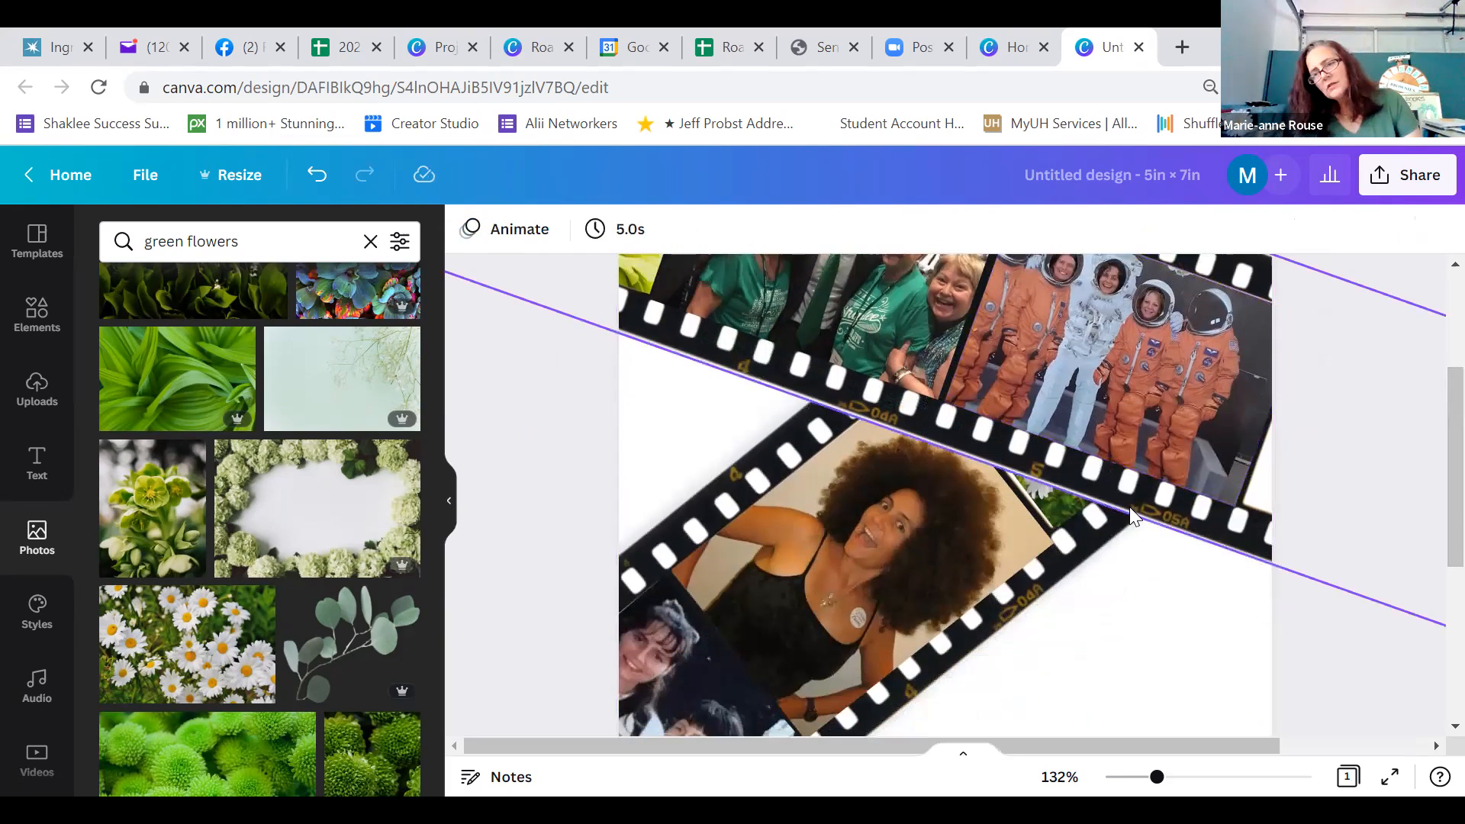
click(1056, 506)
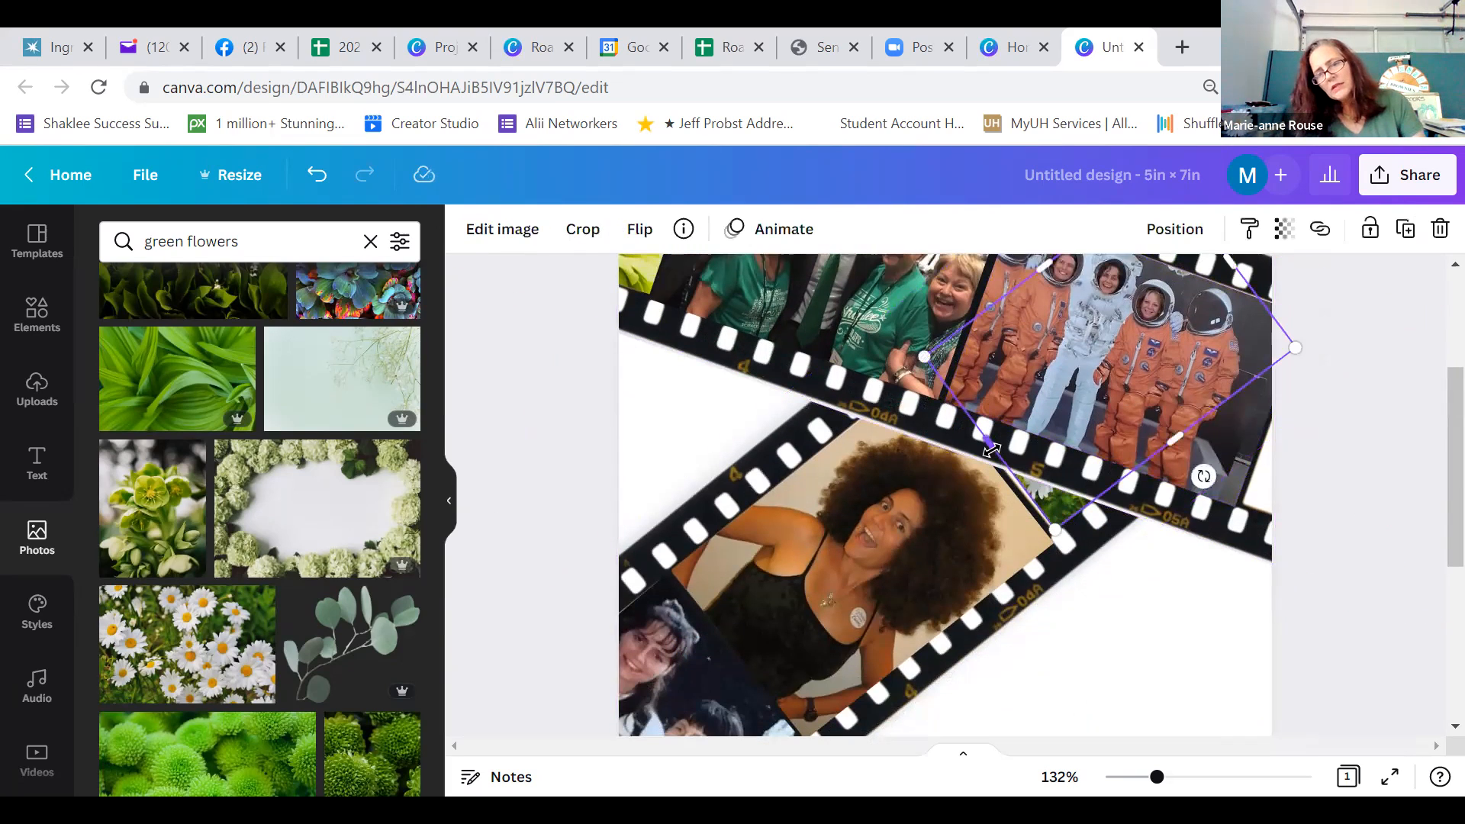
drag(992, 450, 988, 455)
click(1203, 652)
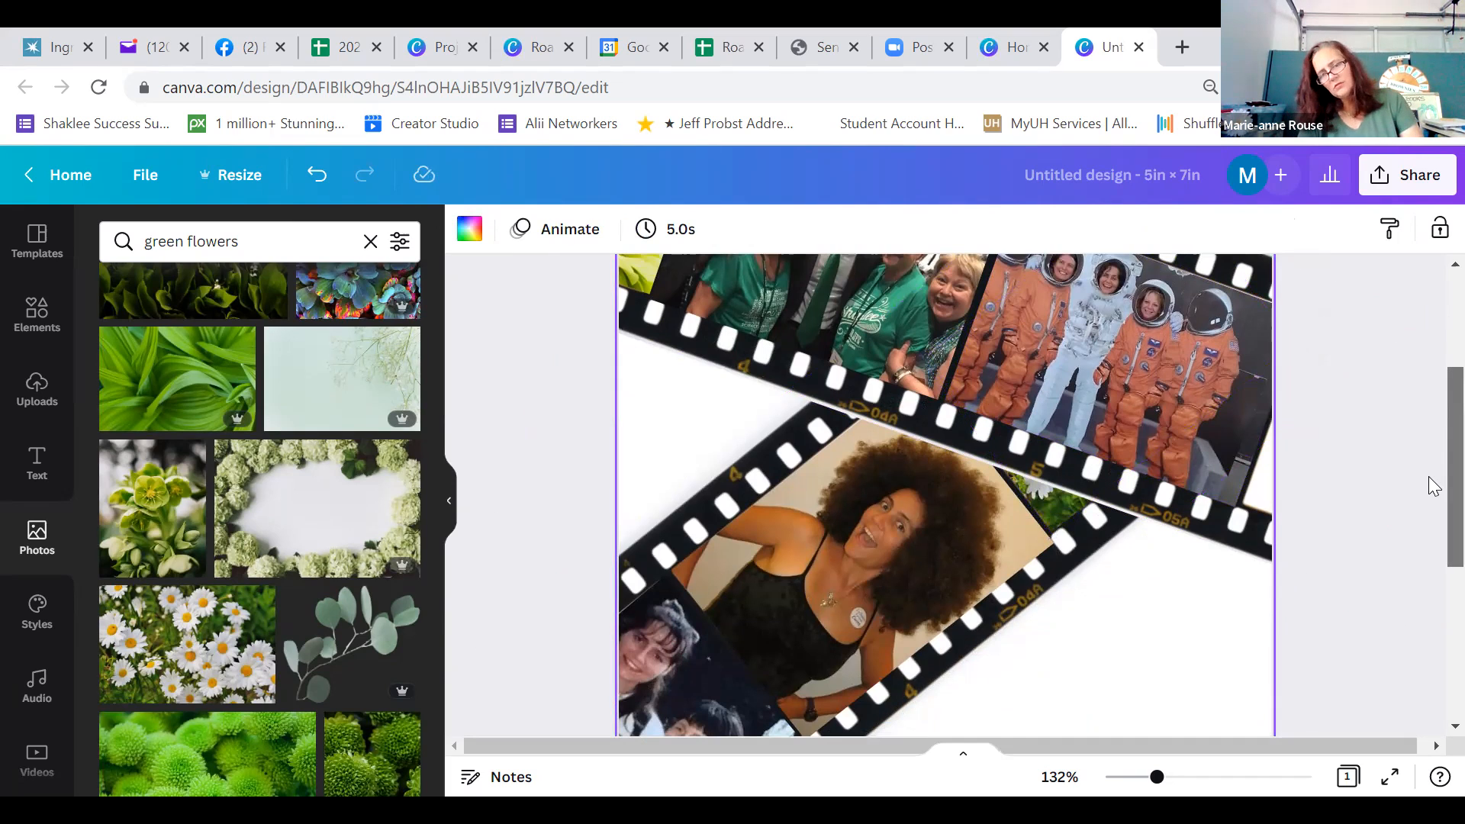
Check both film strips over the card's full height and zoom out to 81%
scroll(1433, 534, down, 1)
scroll(1432, 580, down, 4)
scroll(1431, 491, up, 5)
scroll(1432, 466, up, 3)
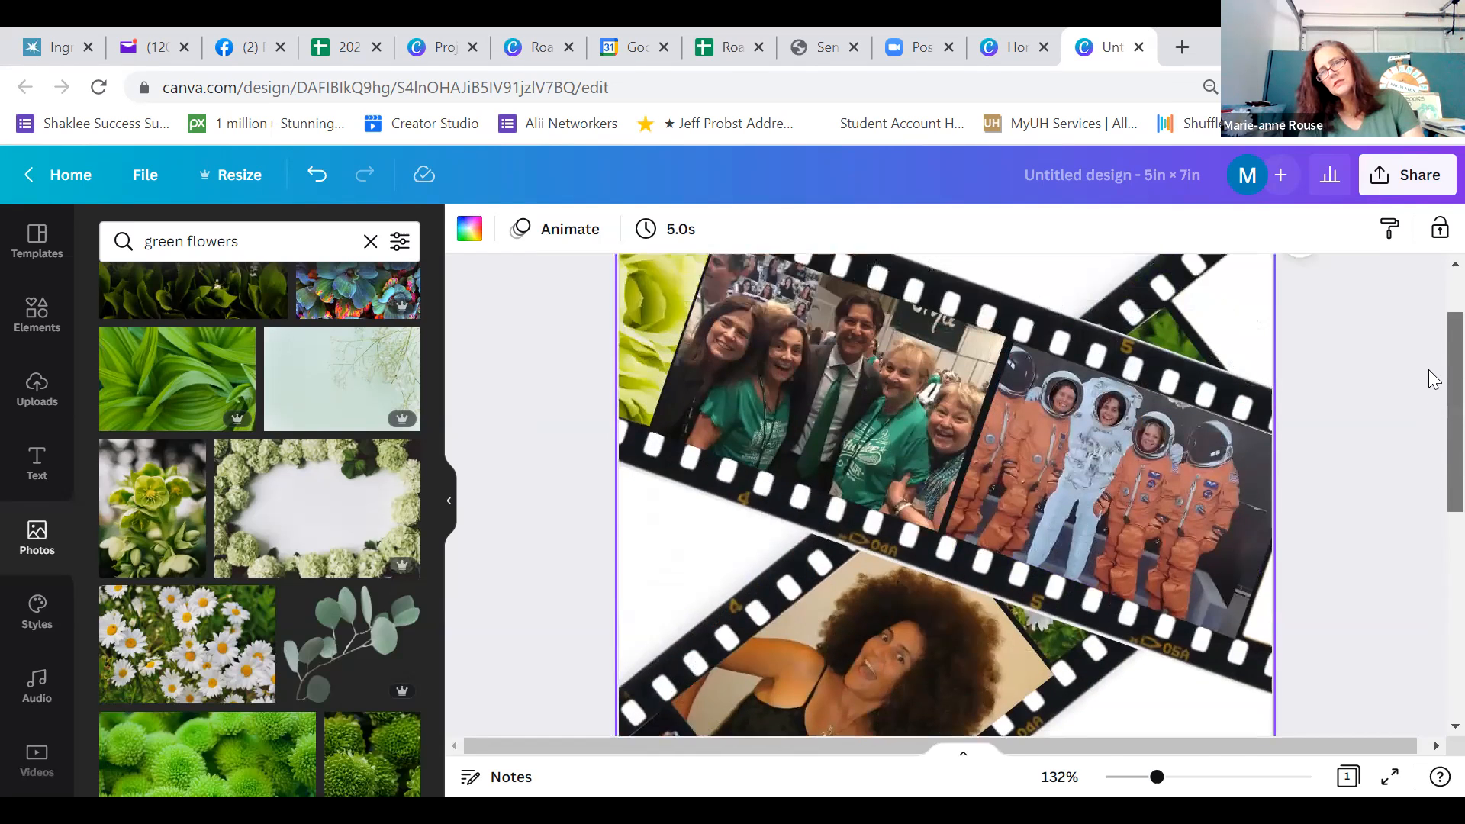
scroll(1431, 417, down, 1)
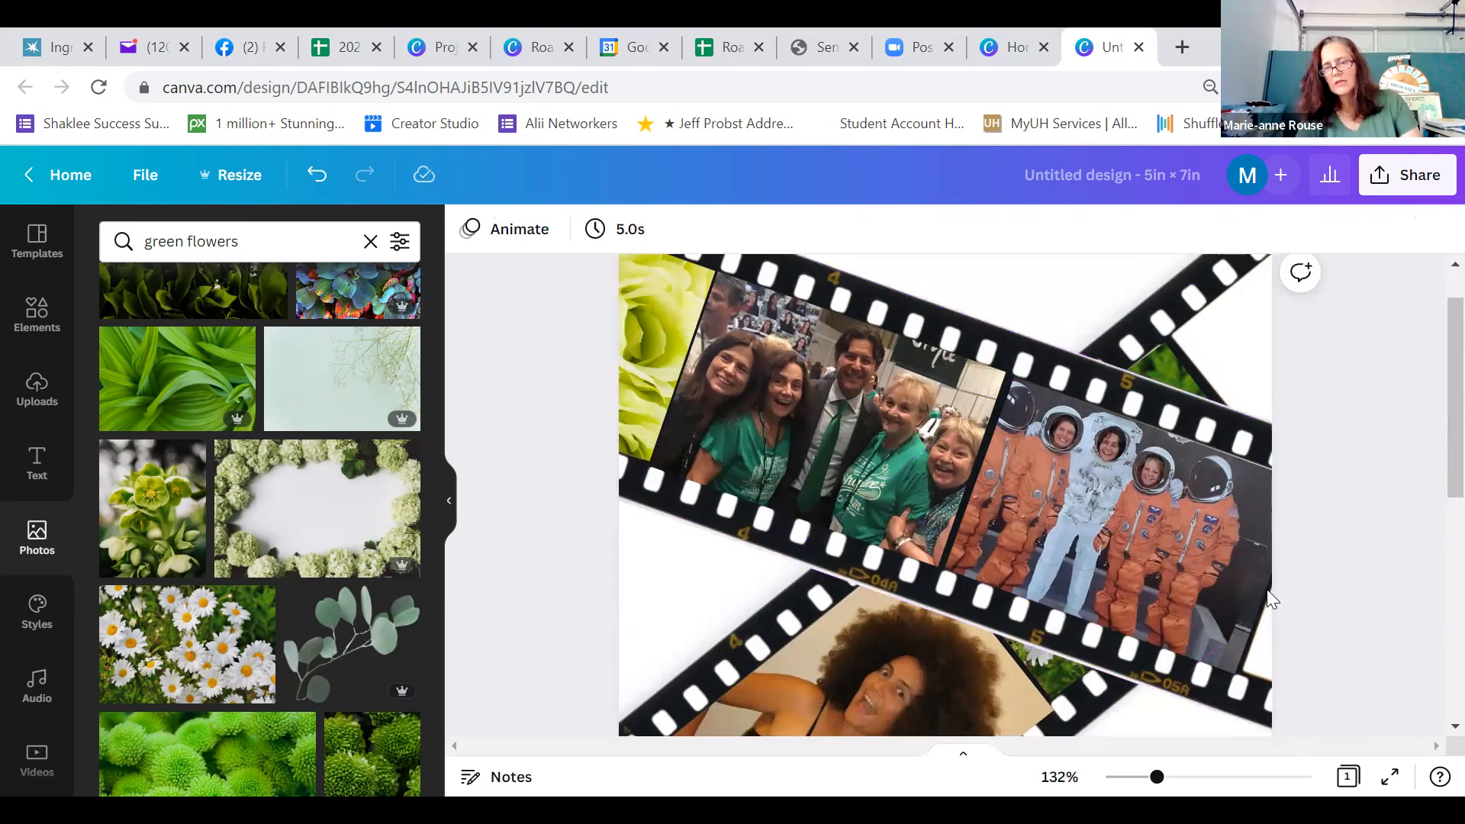
click(1137, 778)
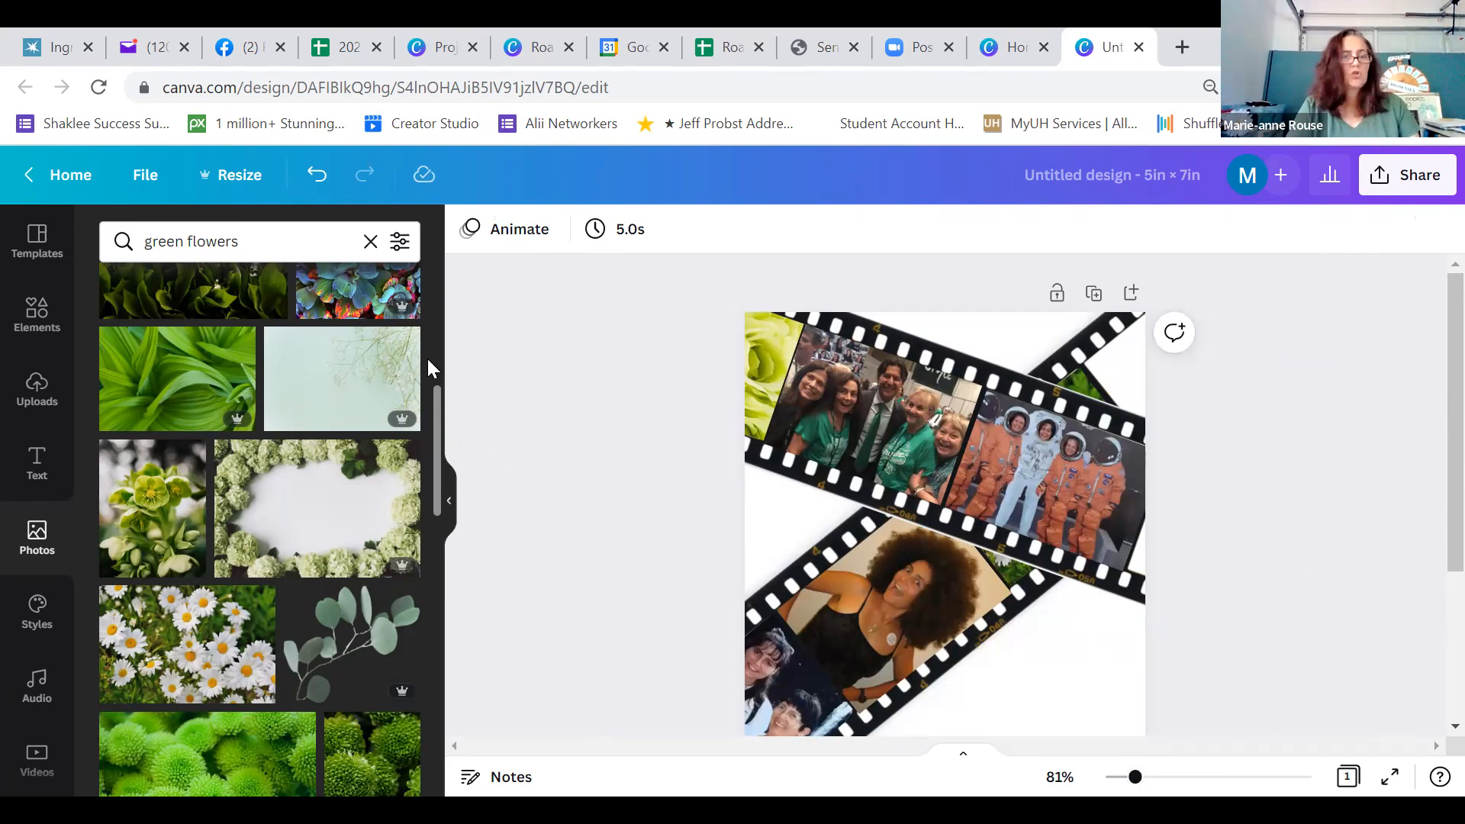
Clear the green flowers search and browse all photos under Magic recommendations
click(372, 242)
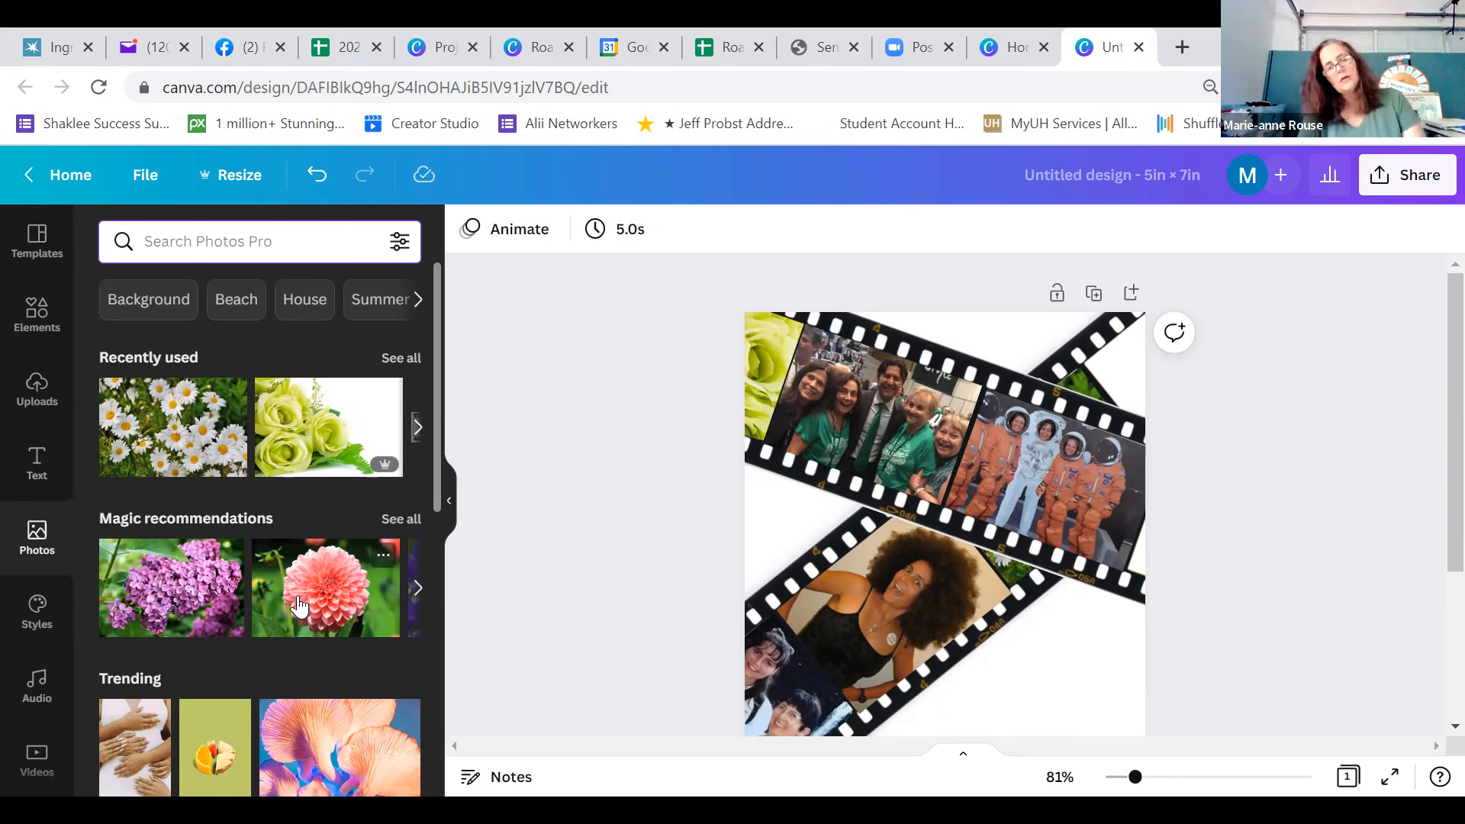
click(416, 519)
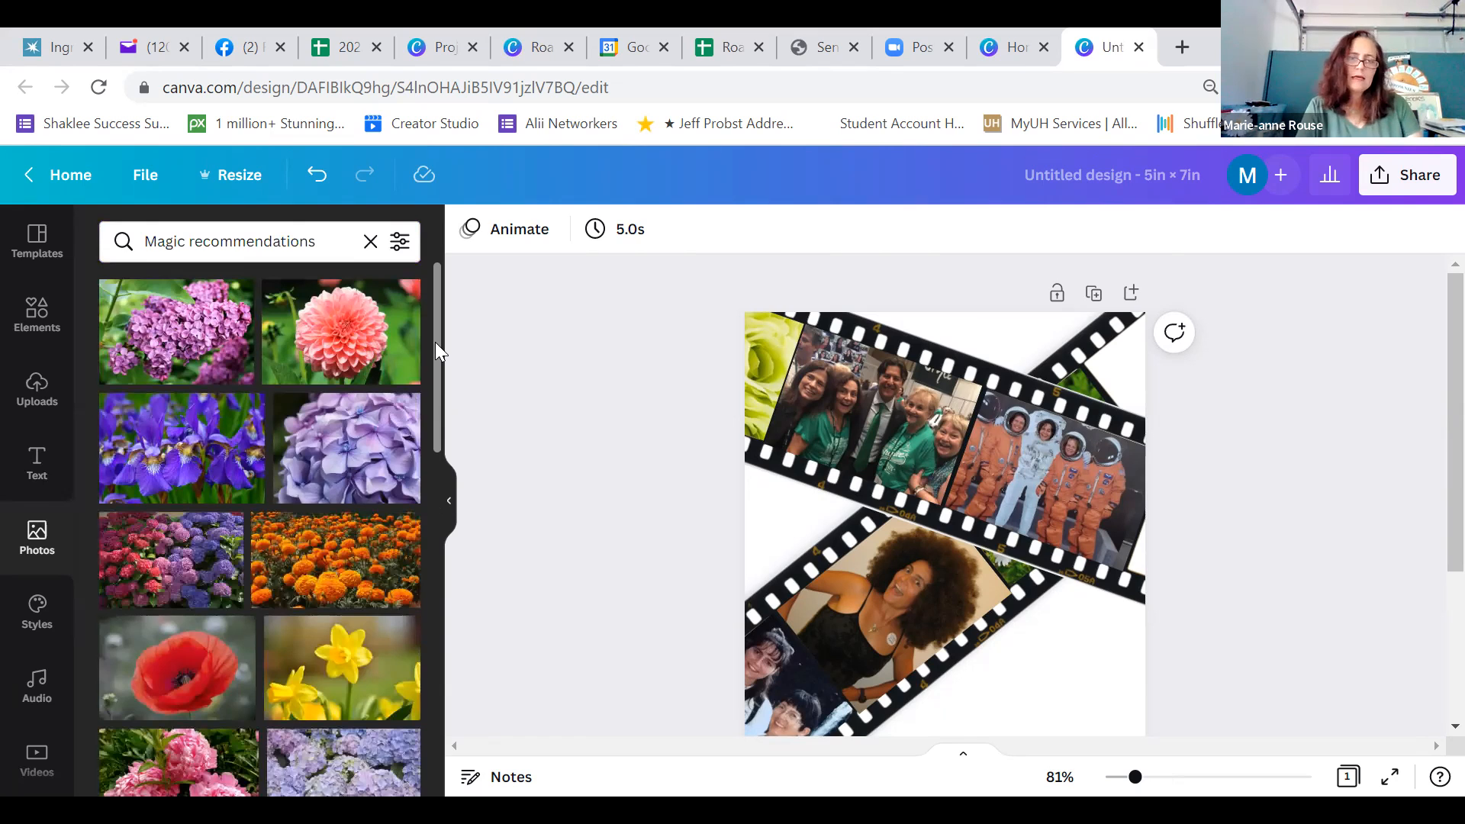
scroll(440, 374, down, 1)
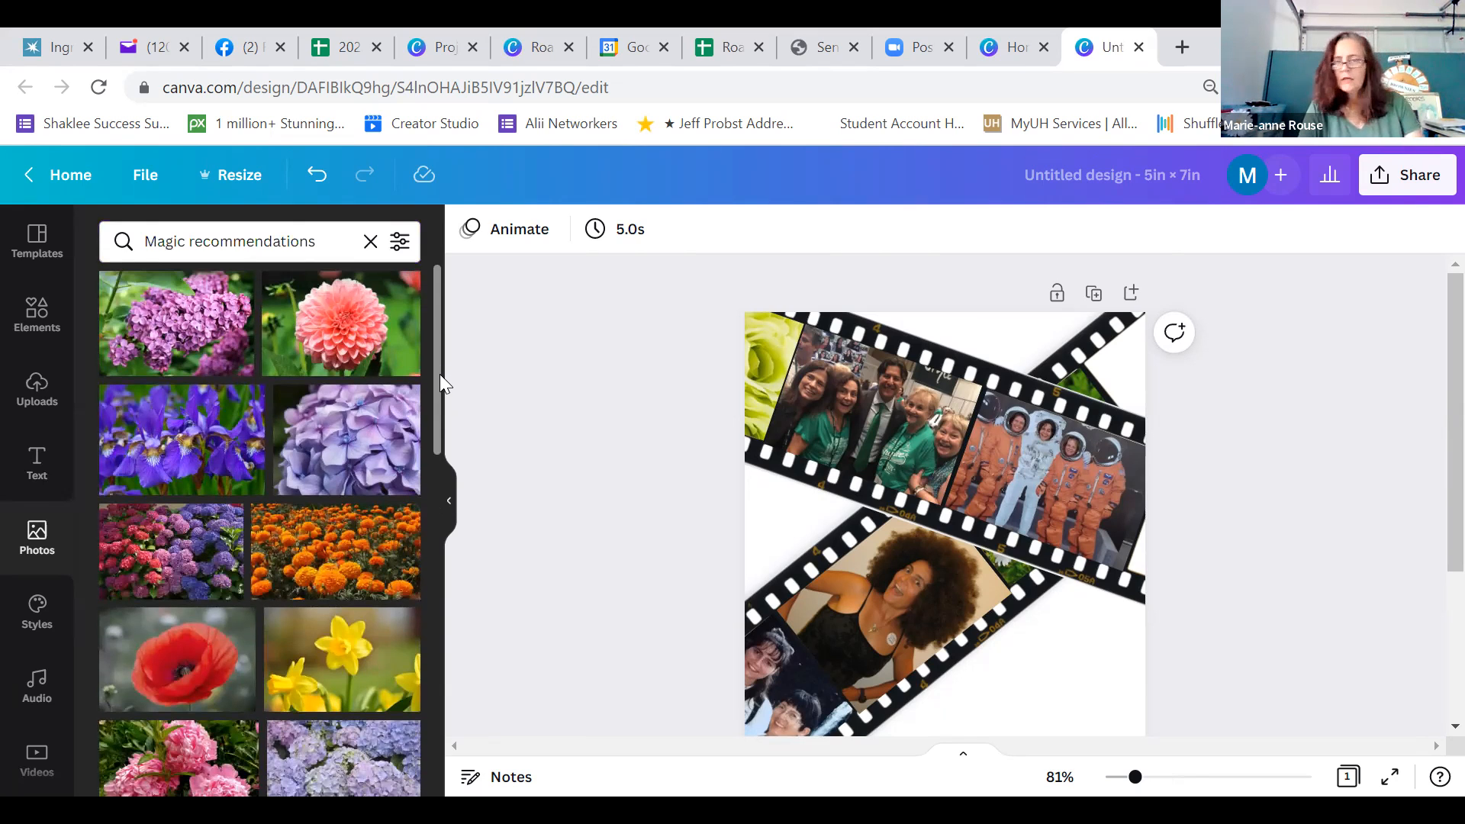
drag(440, 374, 440, 401)
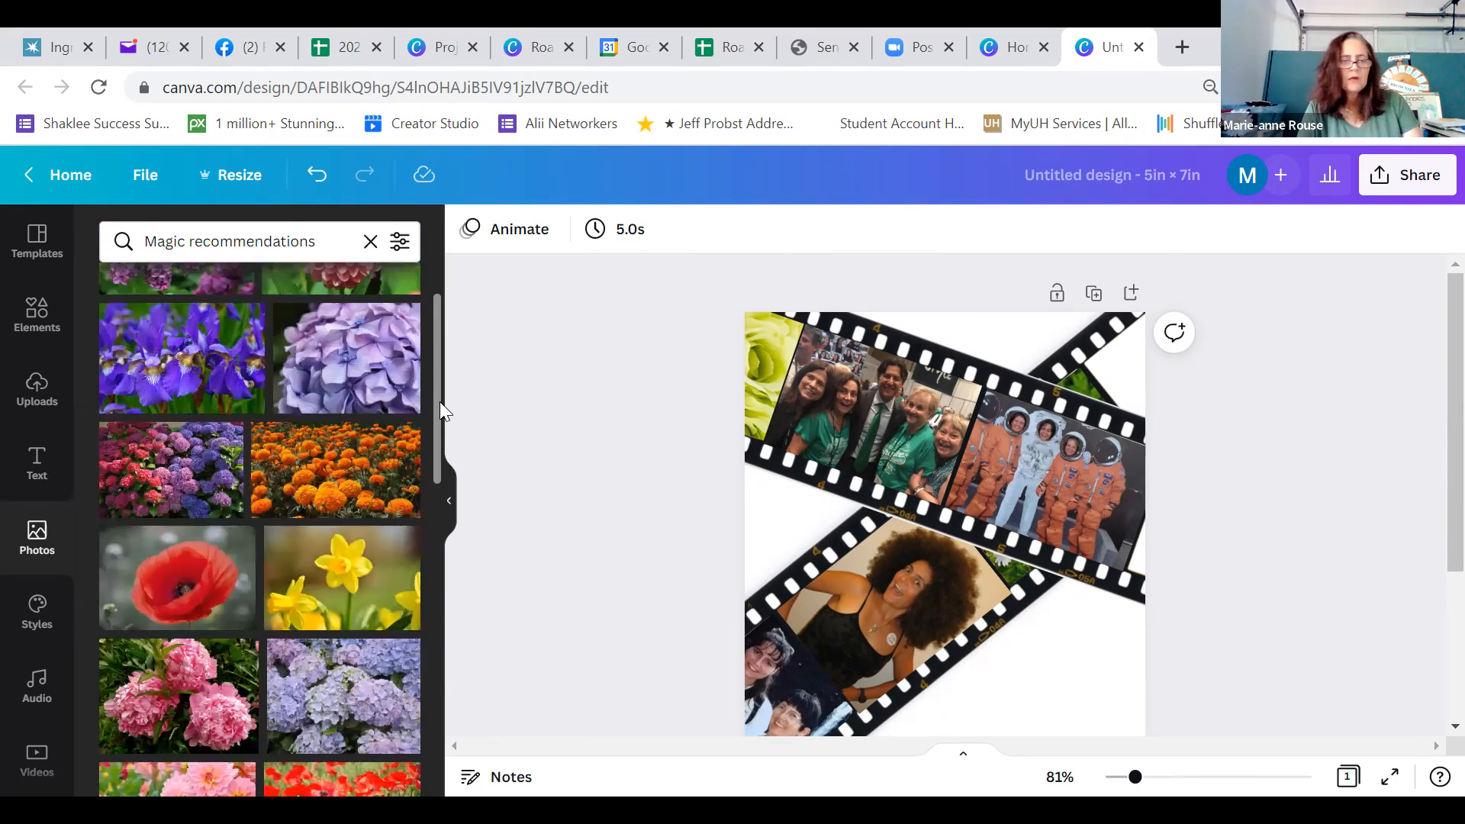
scroll(433, 446, down, 1)
scroll(432, 452, down, 5)
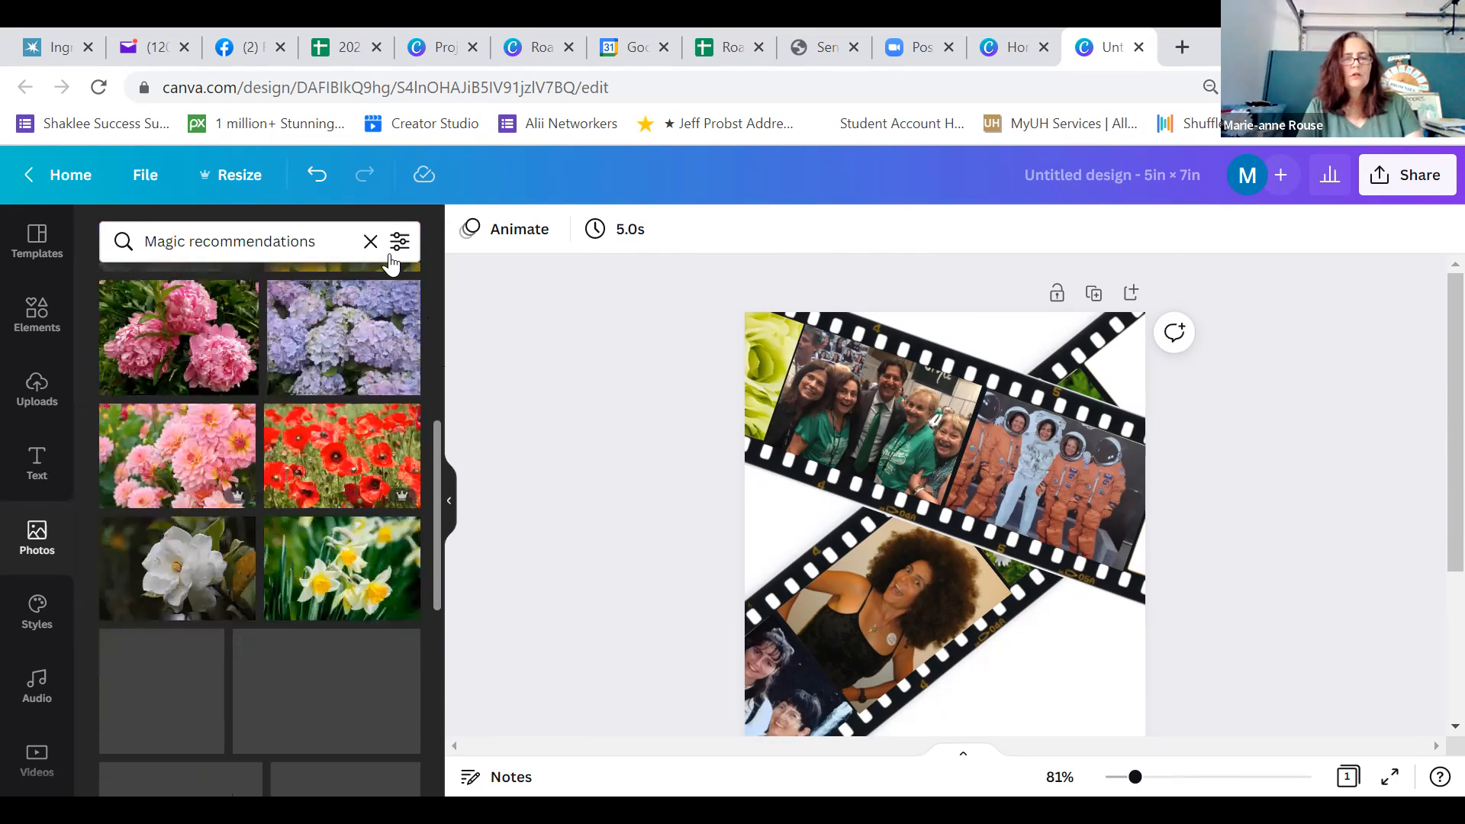
scroll(391, 264, up, 5)
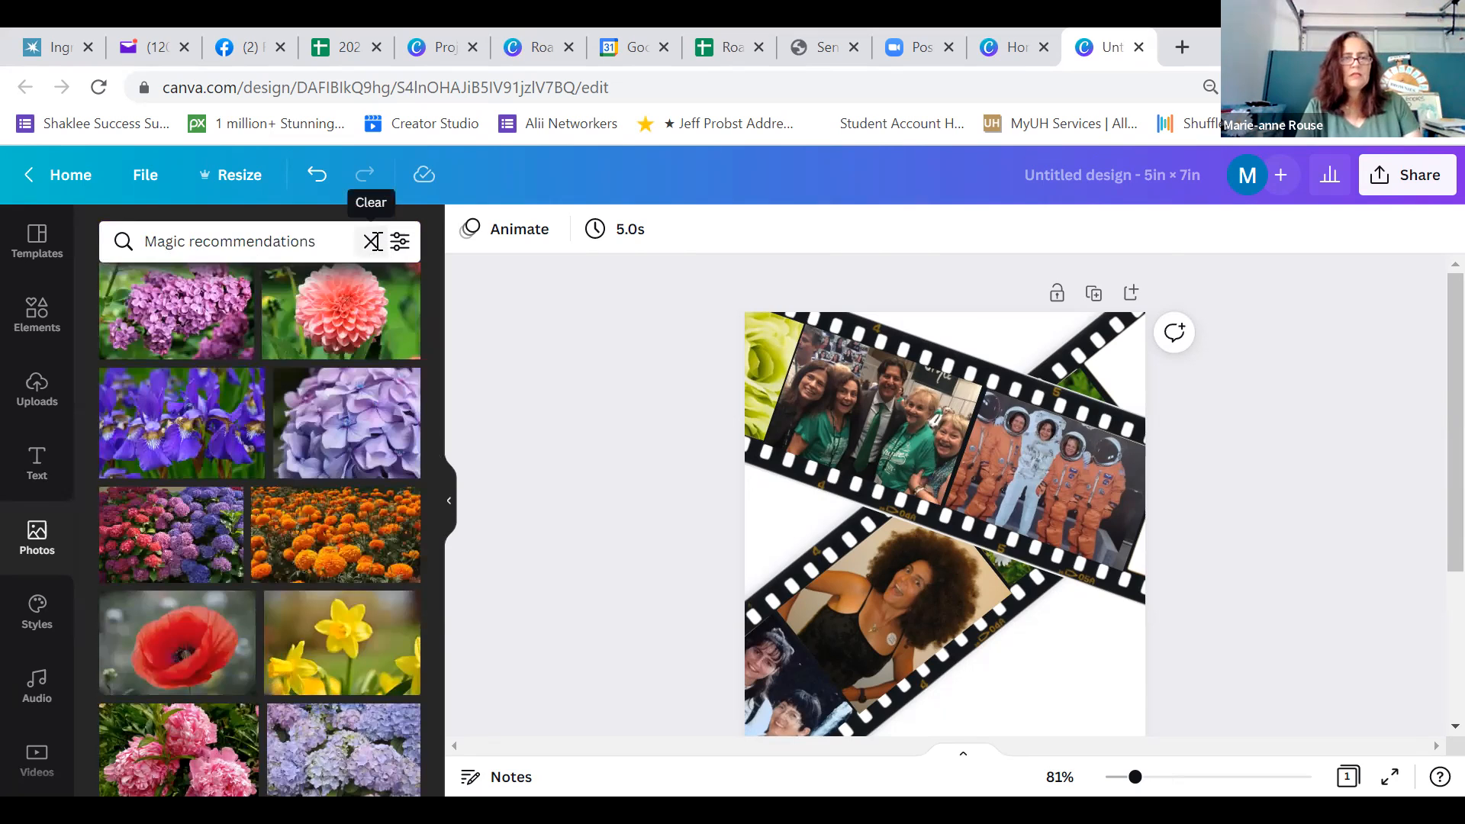
Search the photos for "lily" and browse the results
click(373, 242)
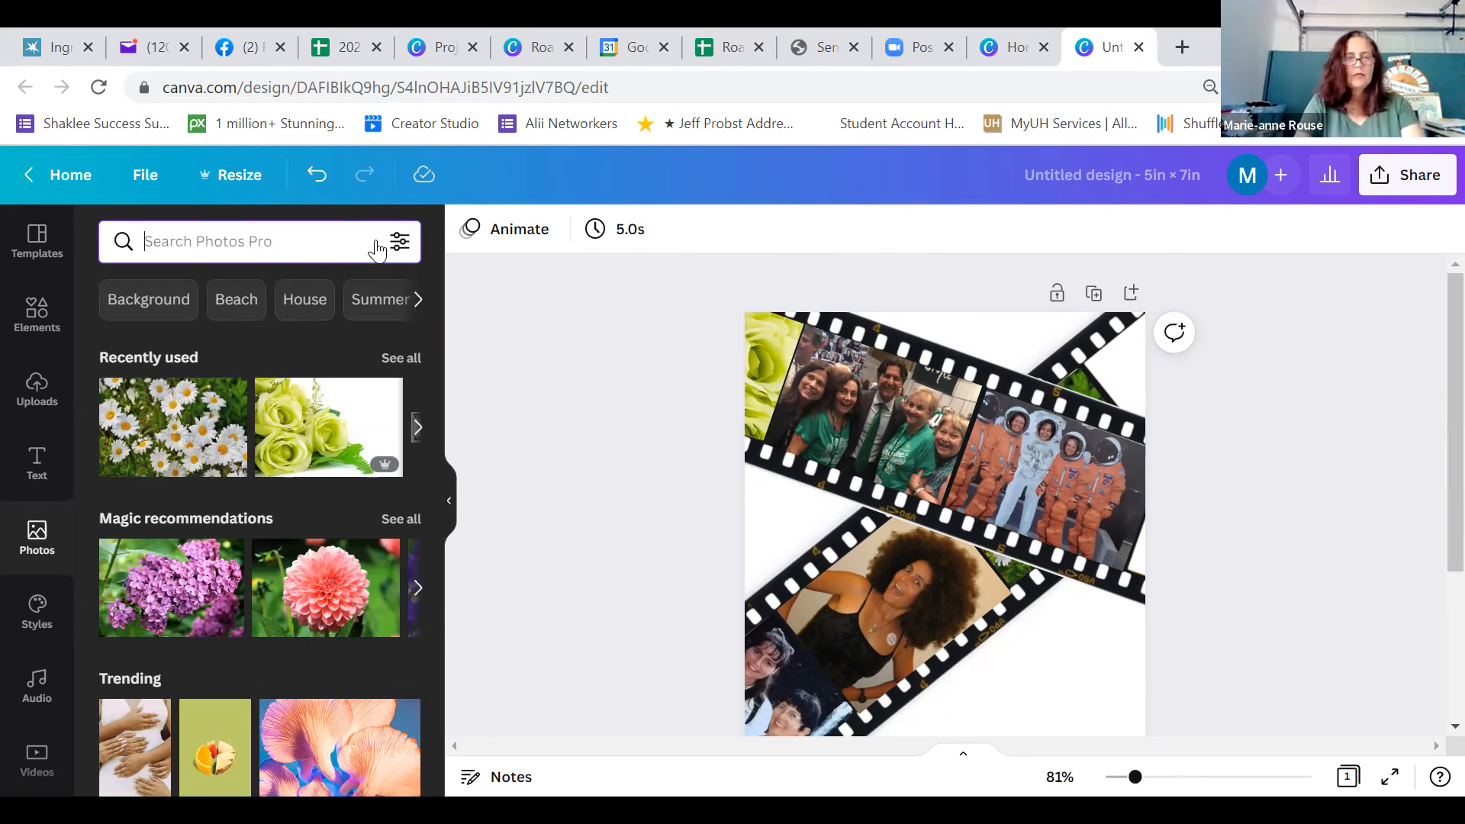
text(lily)
key(Return)
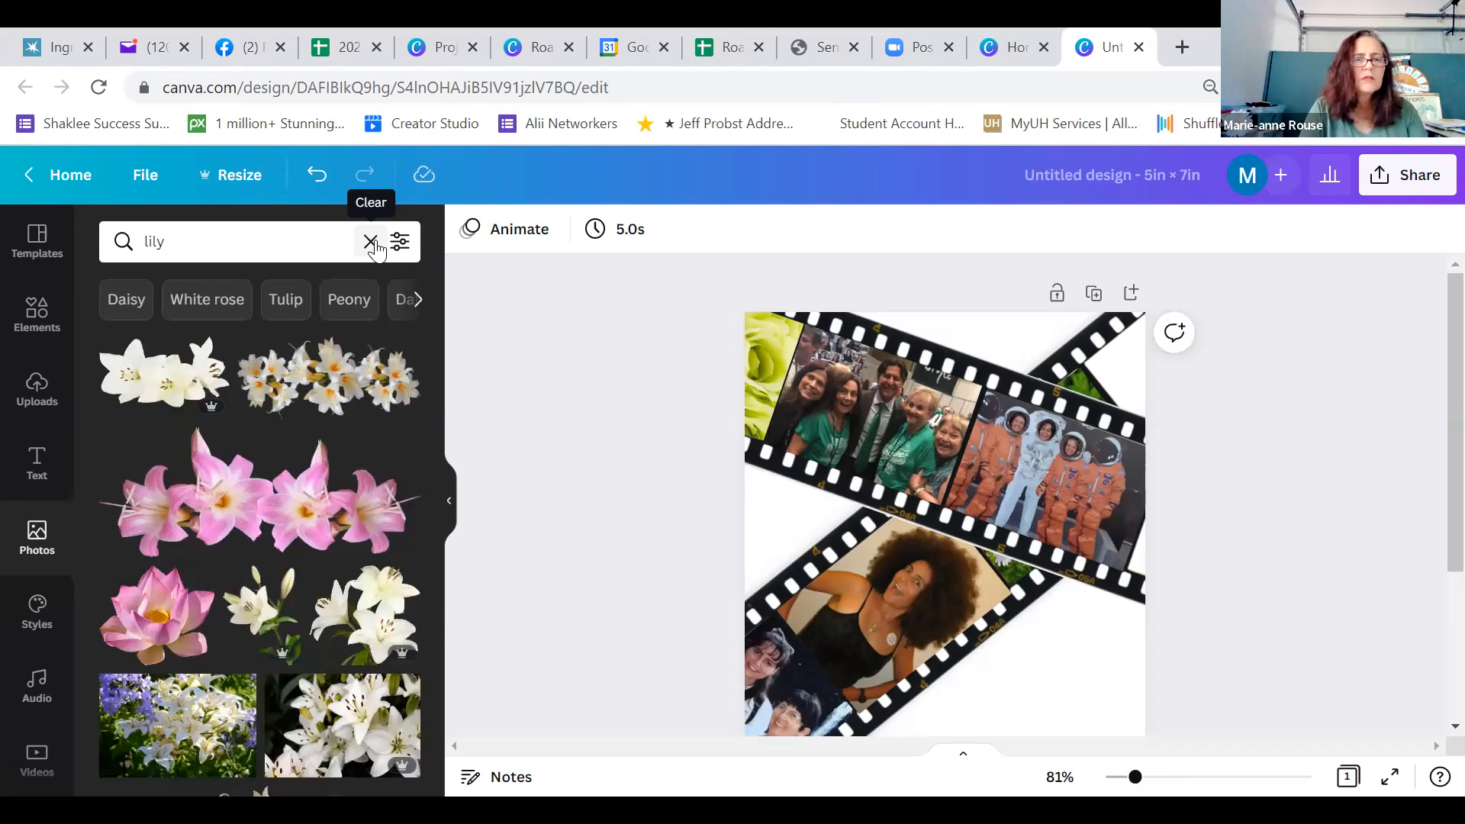
scroll(432, 427, down, 1)
scroll(430, 422, down, 3)
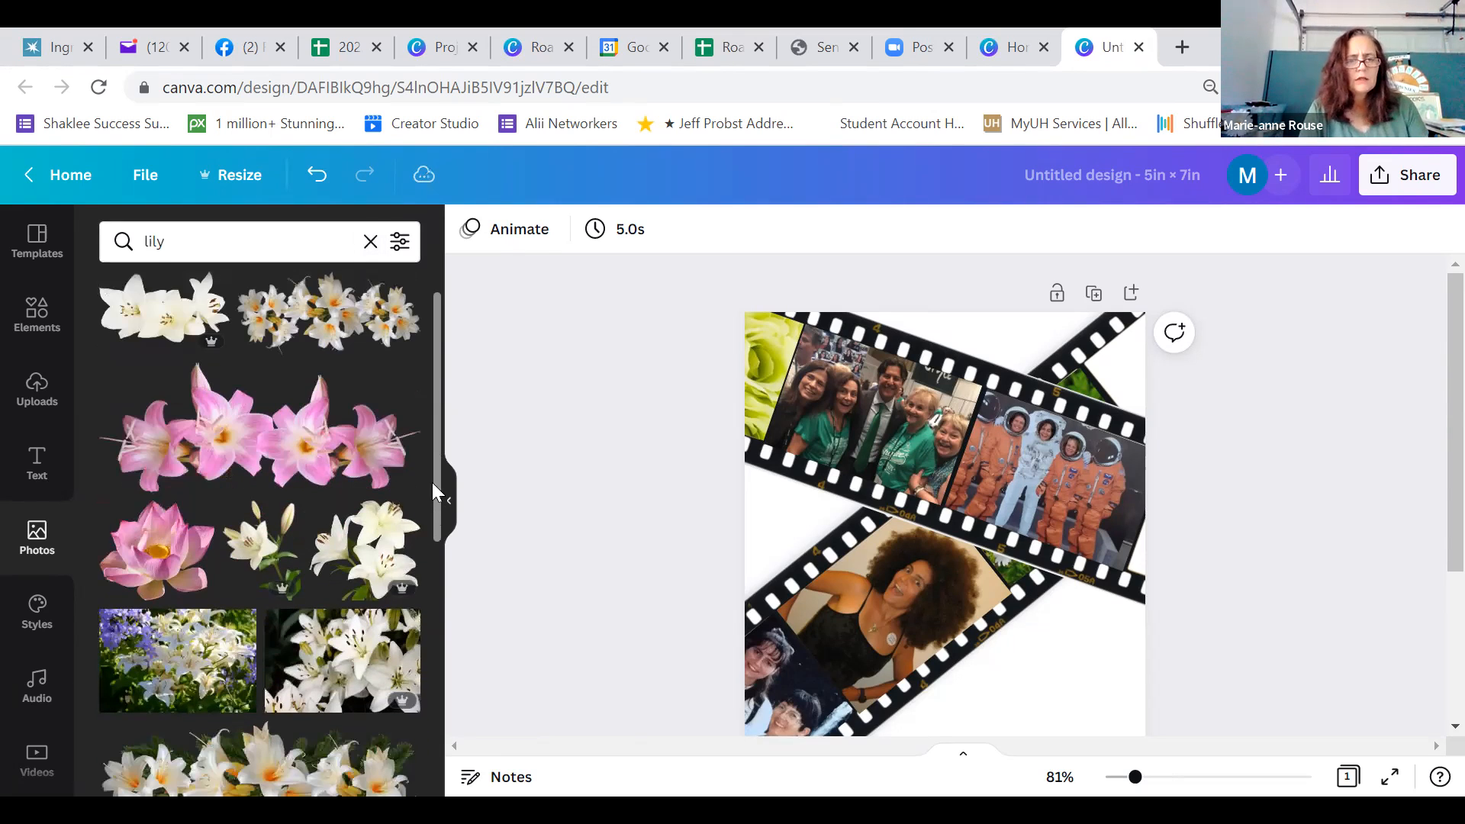
scroll(435, 634, down, 4)
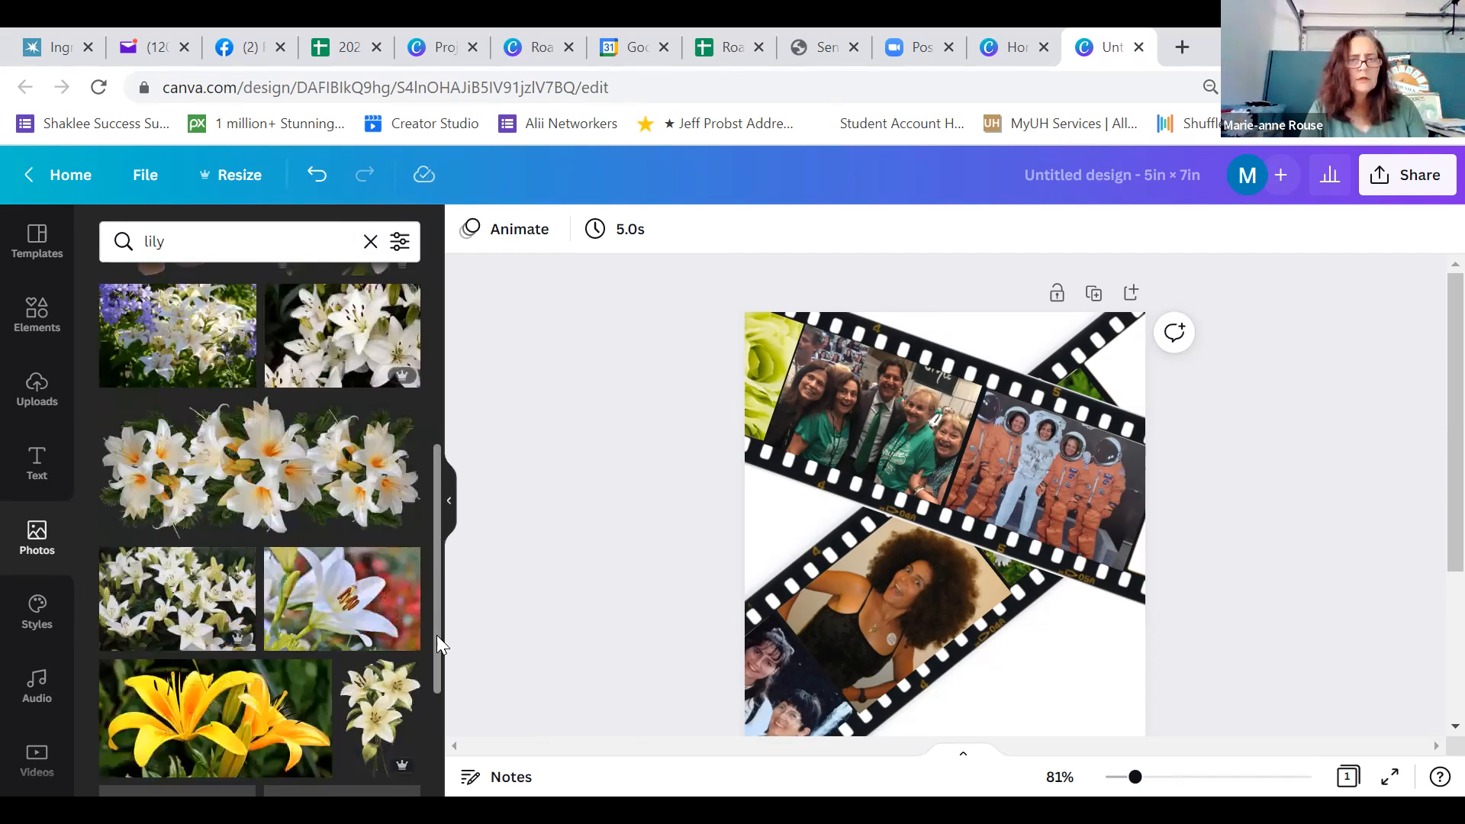
drag(436, 635, 428, 327)
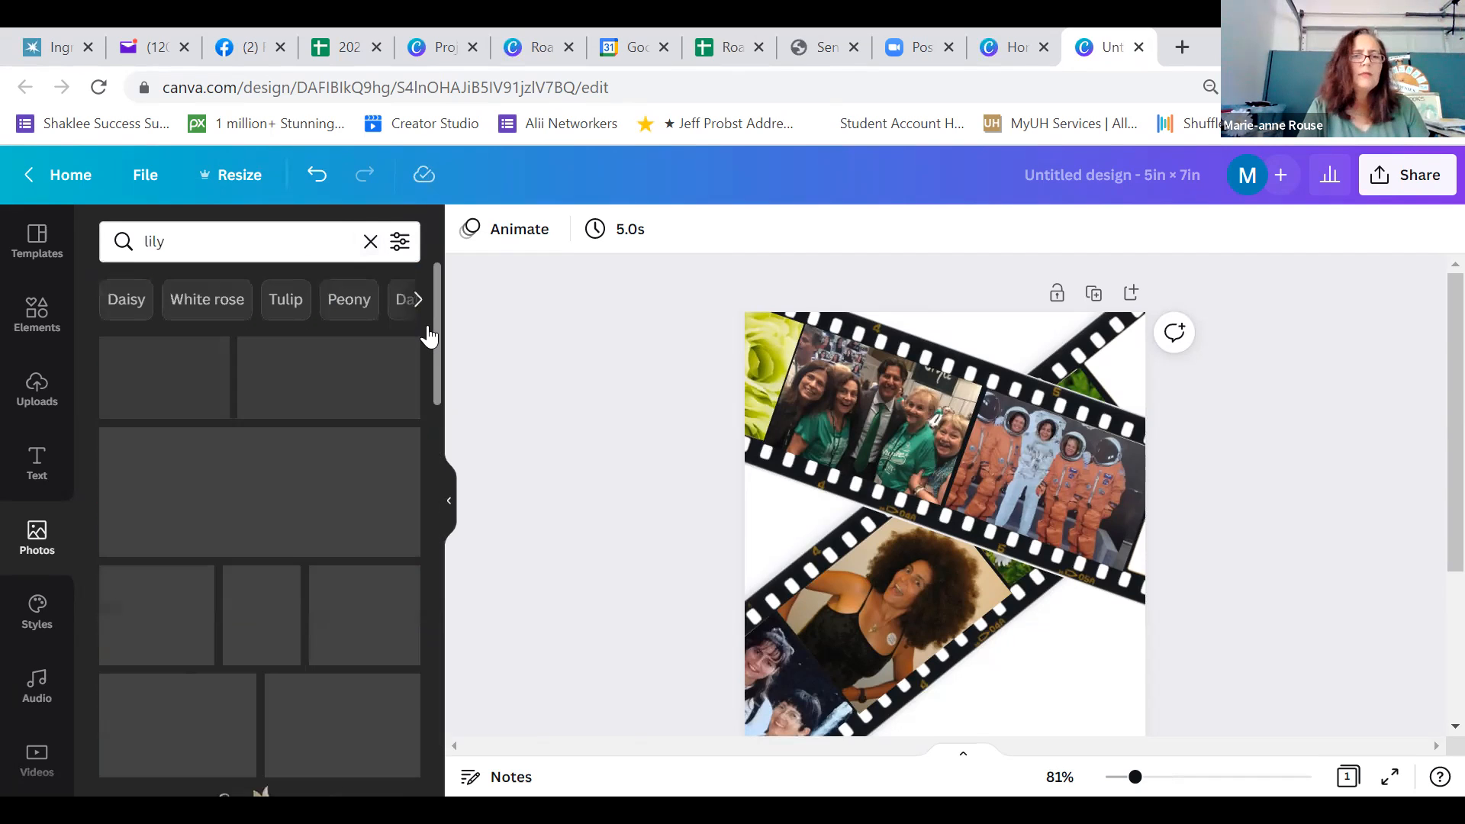
Search the photos for "may flower" and look through the results for a suitable flower picture
click(371, 241)
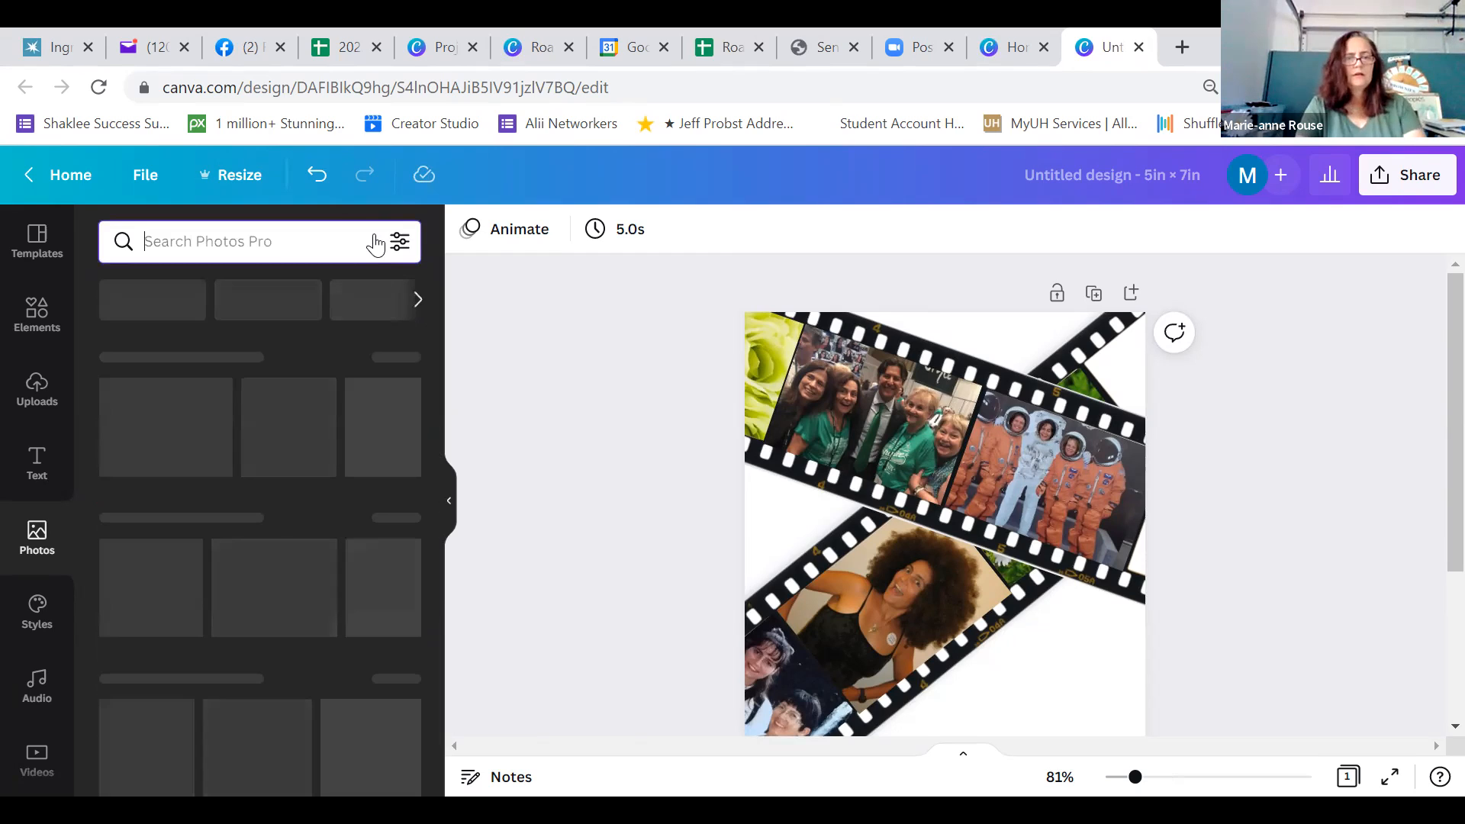
text(may flower)
key(Return)
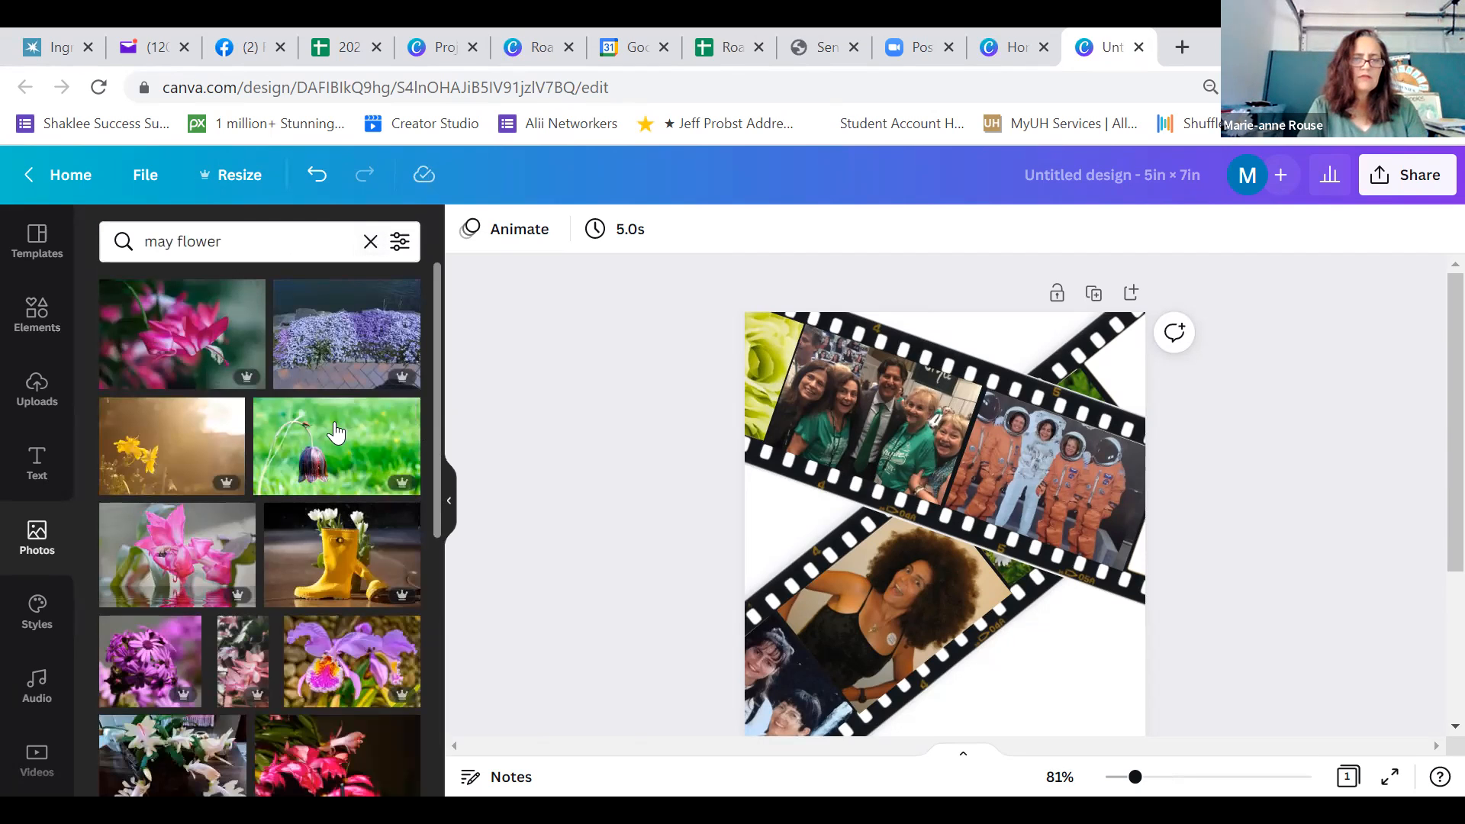
drag(437, 354, 466, 690)
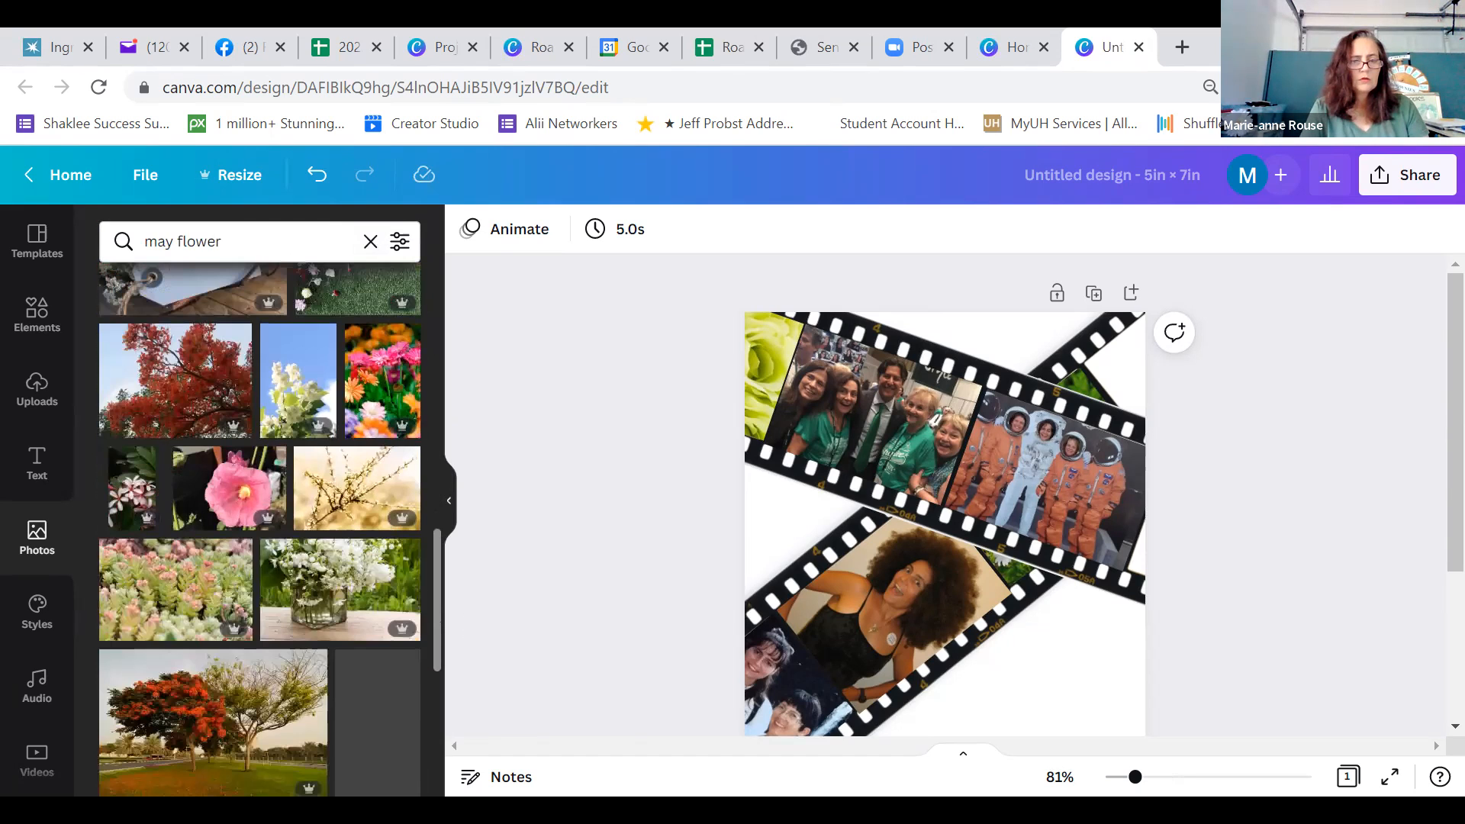
drag(436, 590, 435, 728)
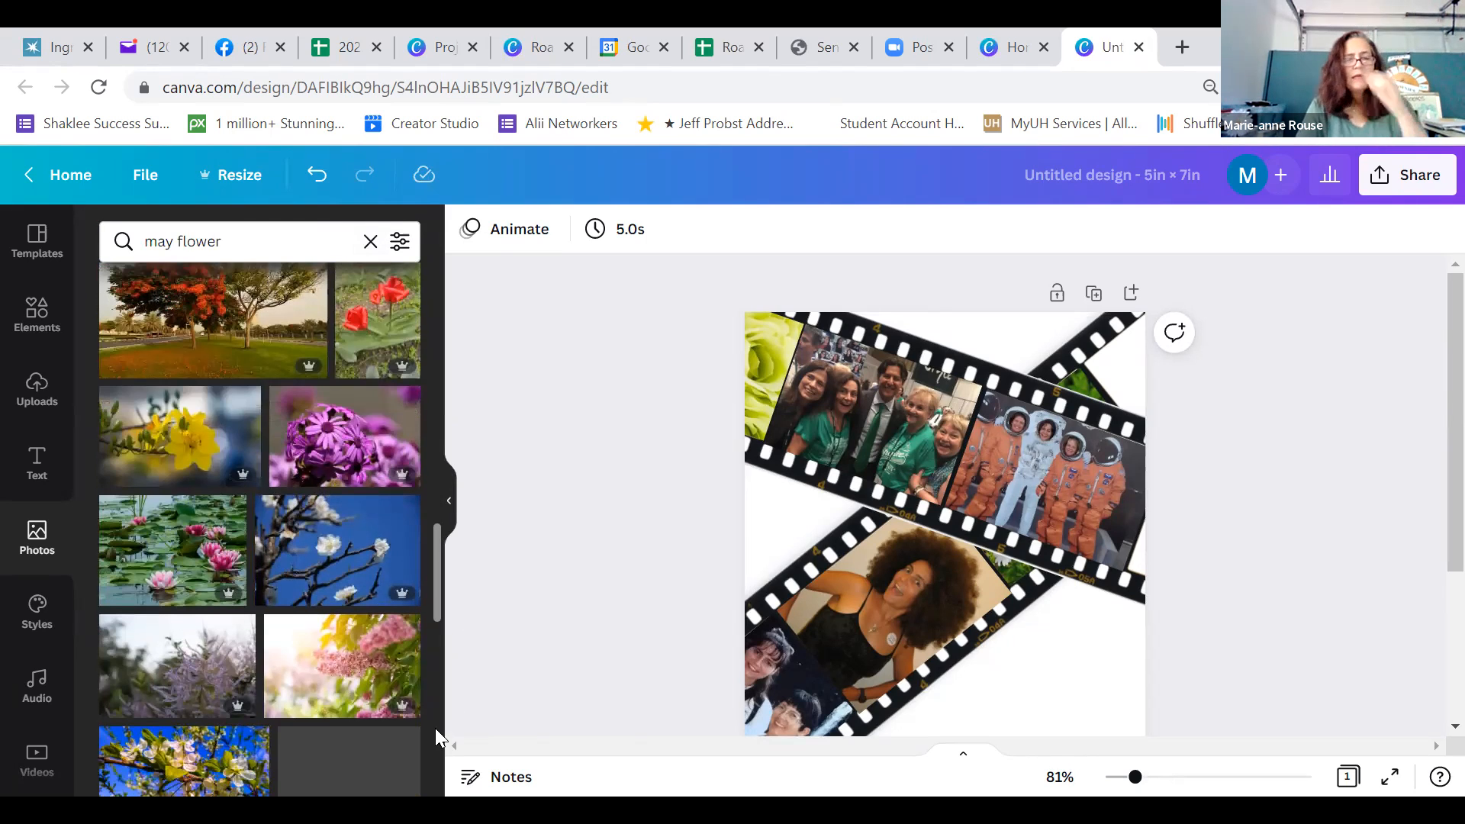
scroll(347, 622, down, 3)
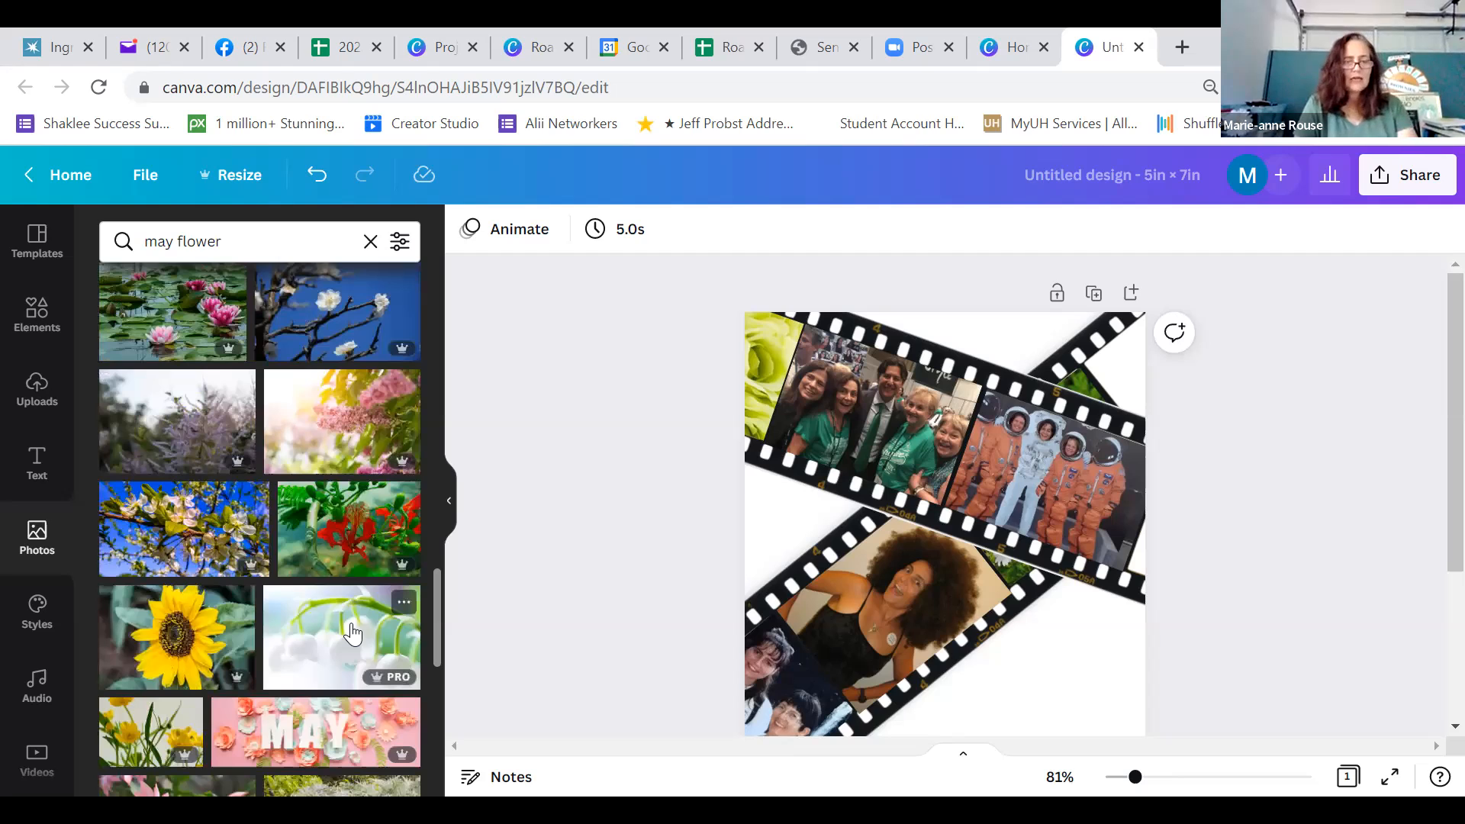
Add the white bell-shaped flower photo, rotate it to the rising film strip's angle, and shrink it into the frame at the card's upper-right corner
click(352, 632)
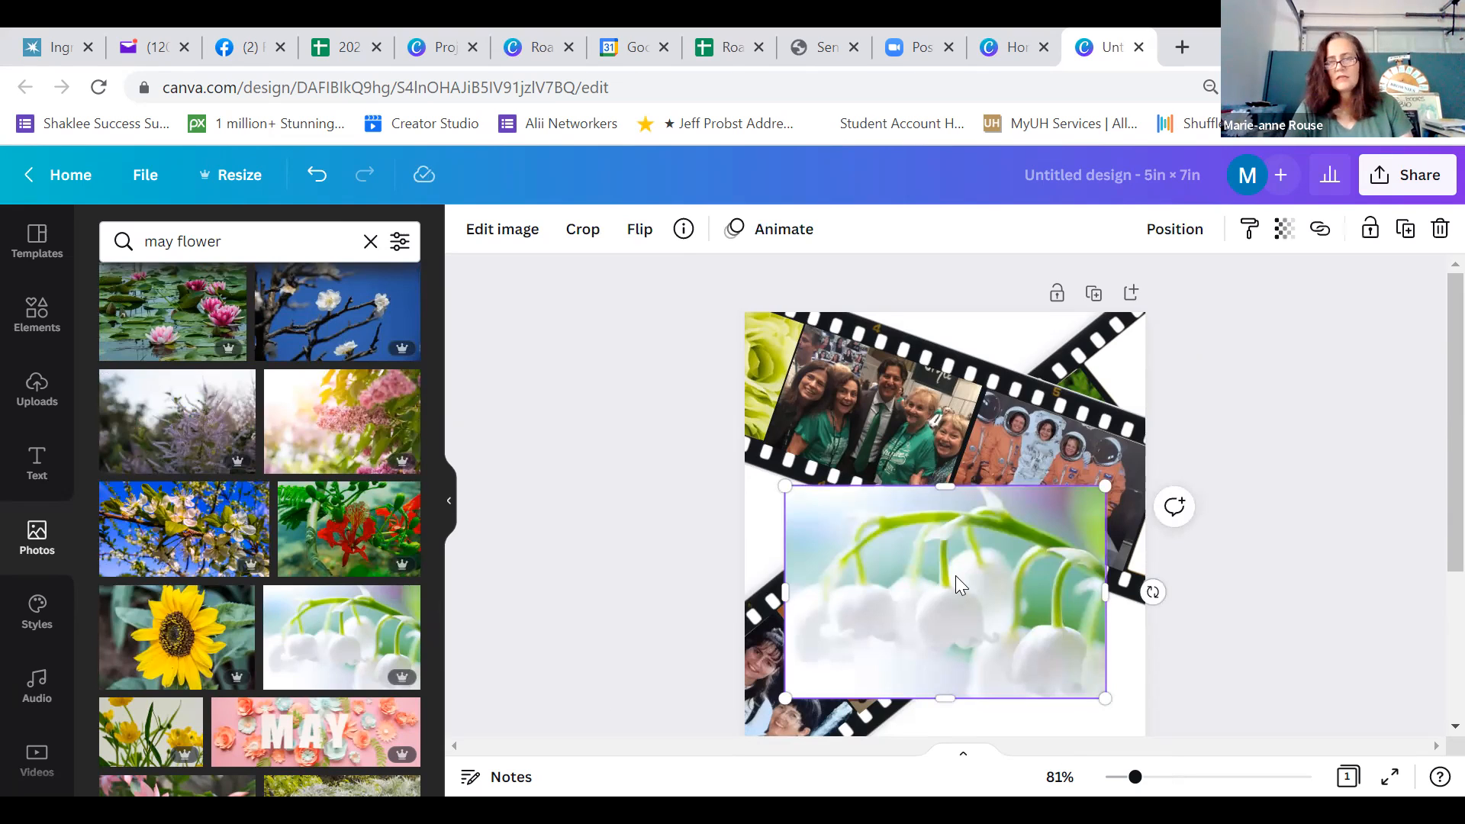
drag(956, 575, 1065, 466)
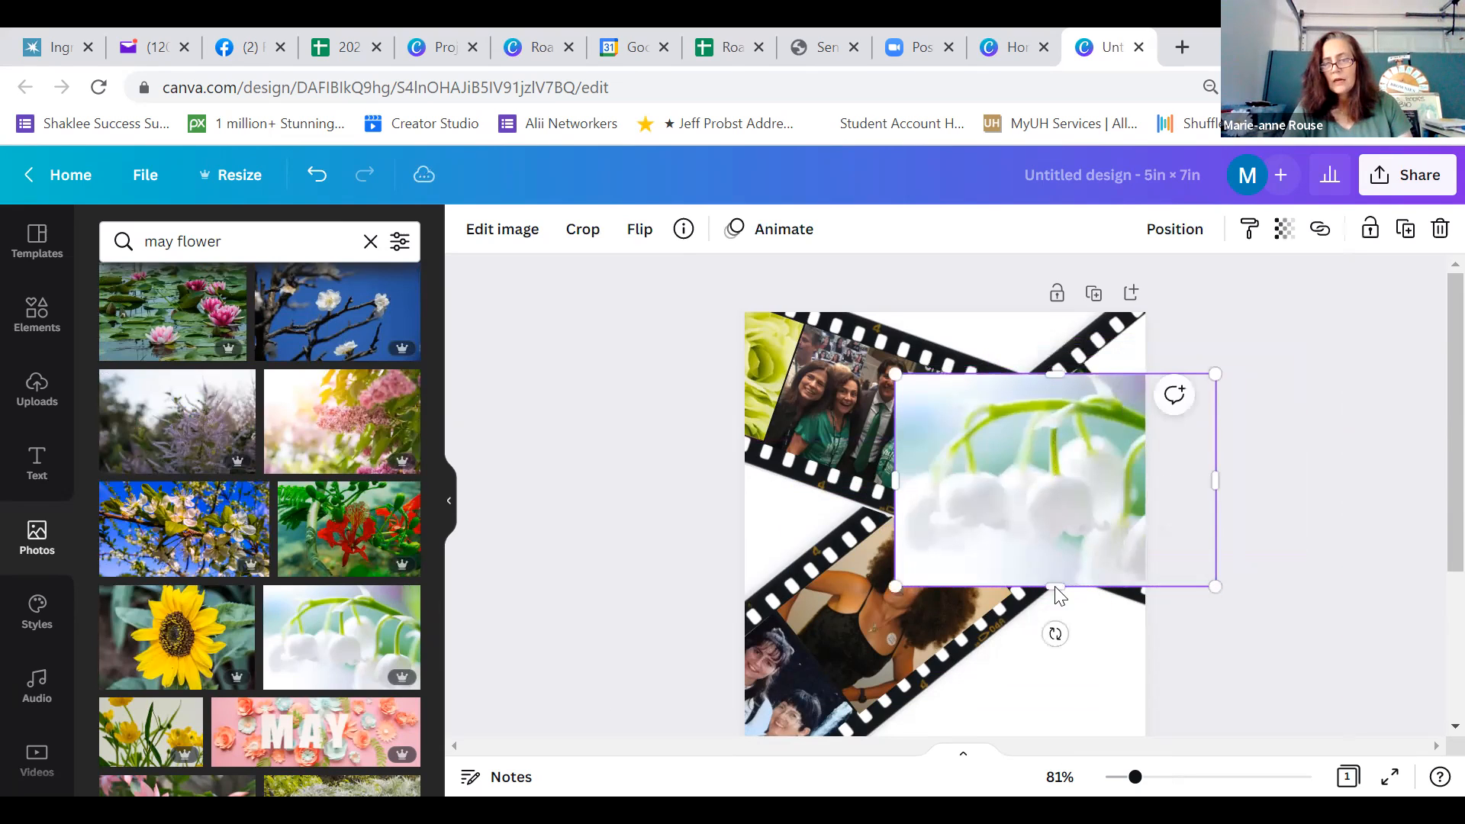
drag(1055, 632, 972, 592)
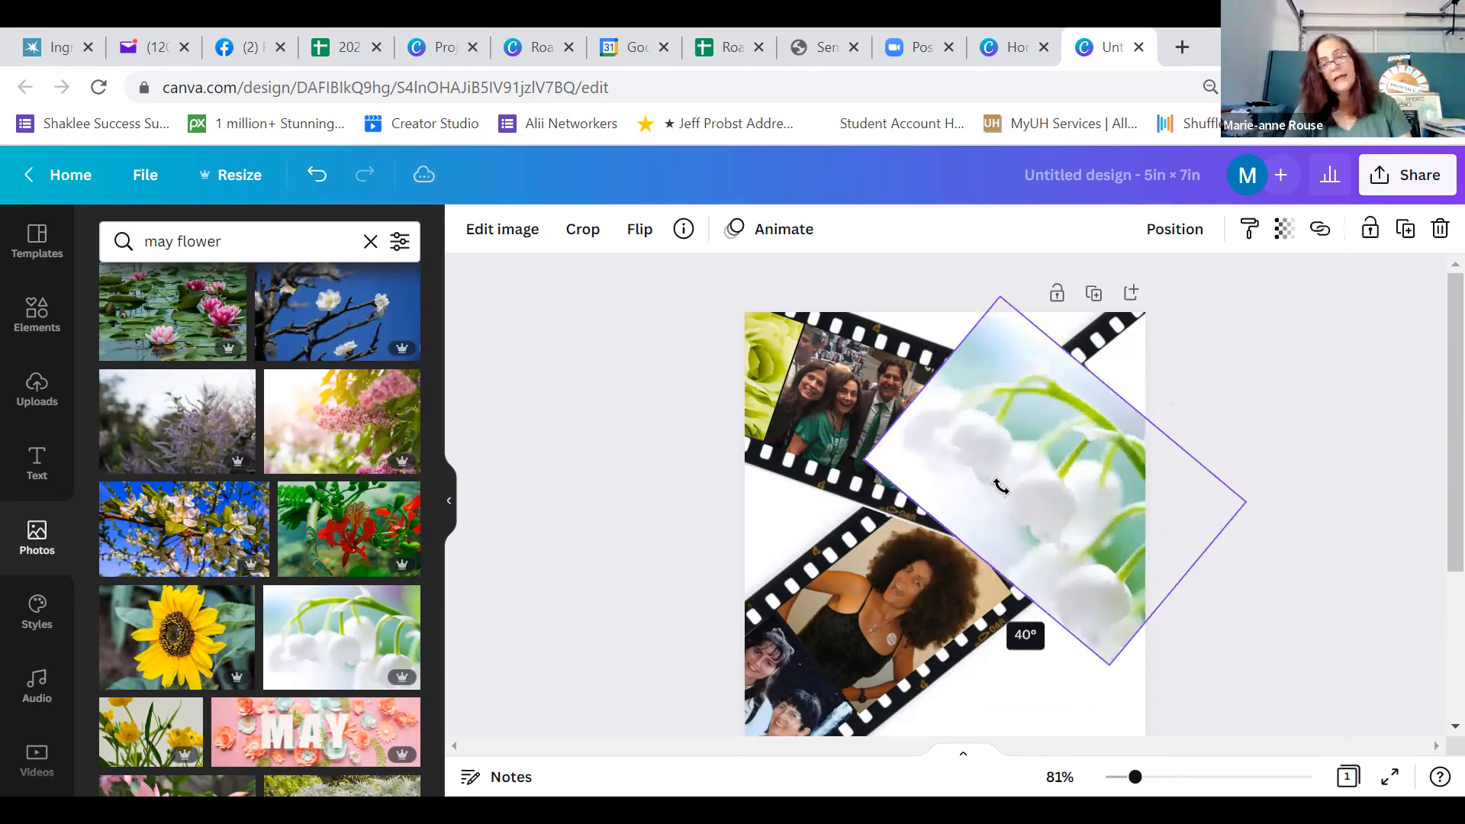
drag(1167, 468, 1210, 433)
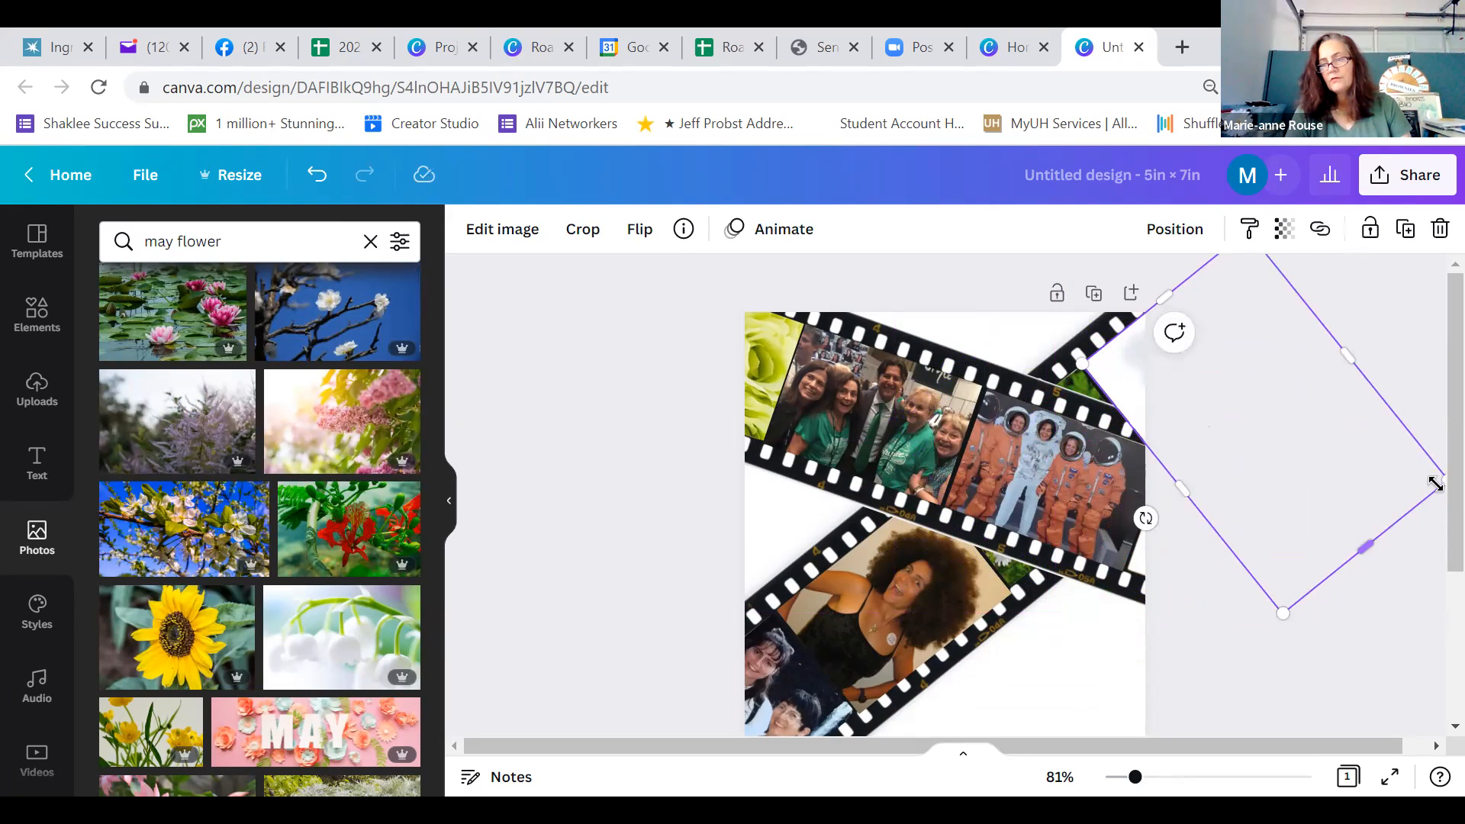
drag(1432, 480, 1217, 391)
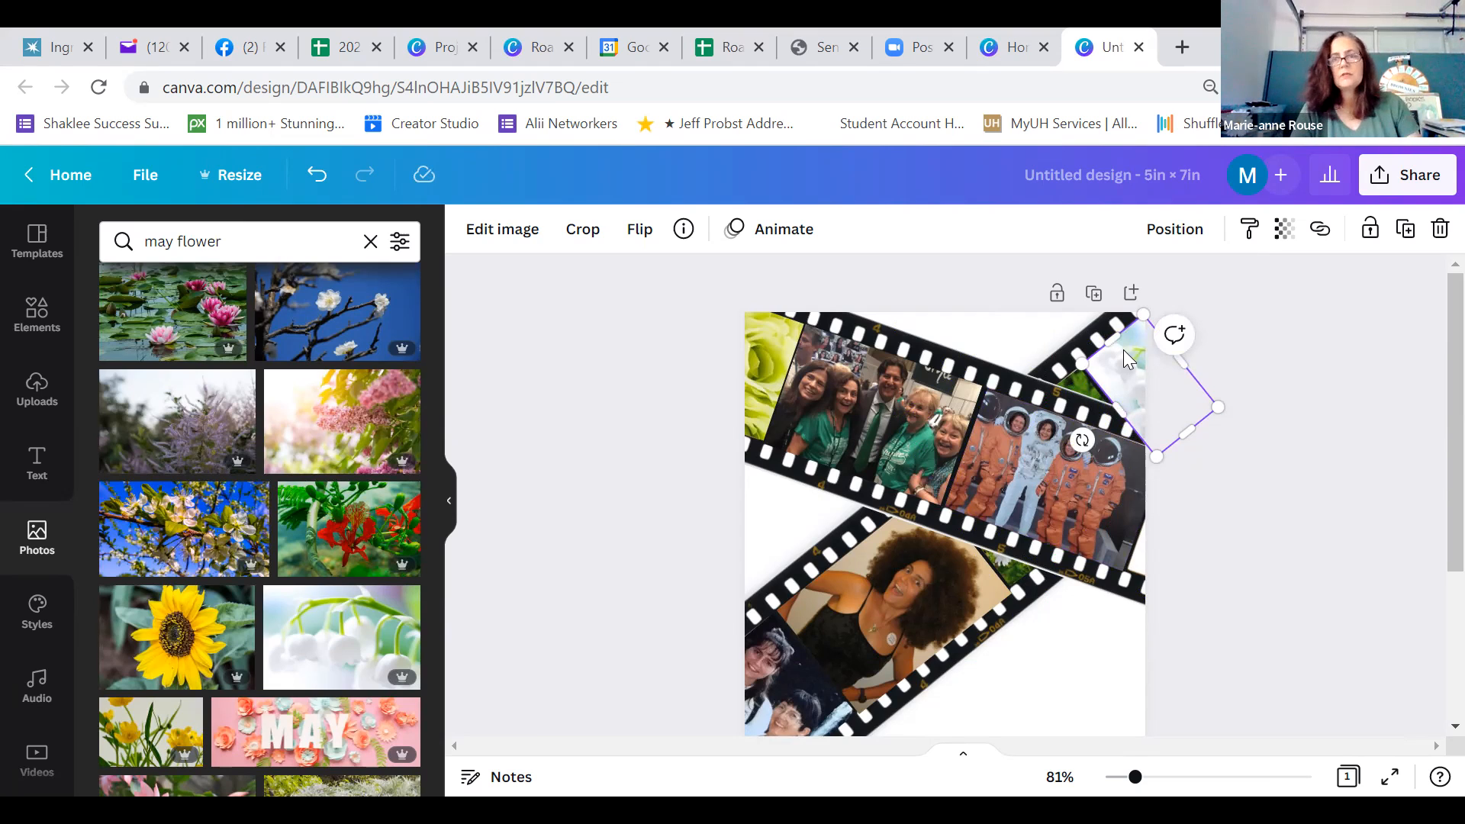
Send the white bell-shaped flower photo backward so it sits behind the film strips
click(1184, 234)
click(1088, 295)
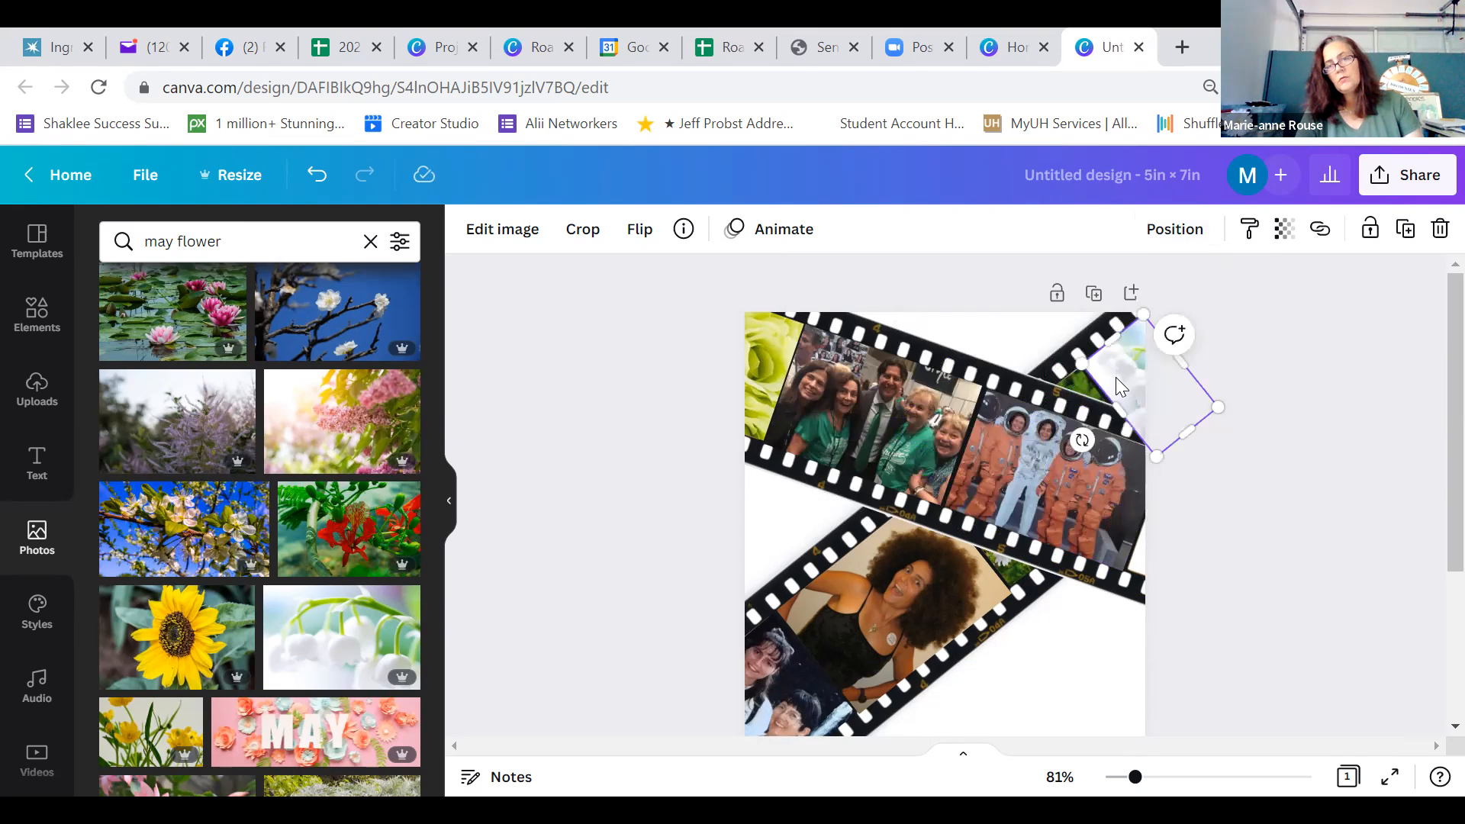
click(1168, 229)
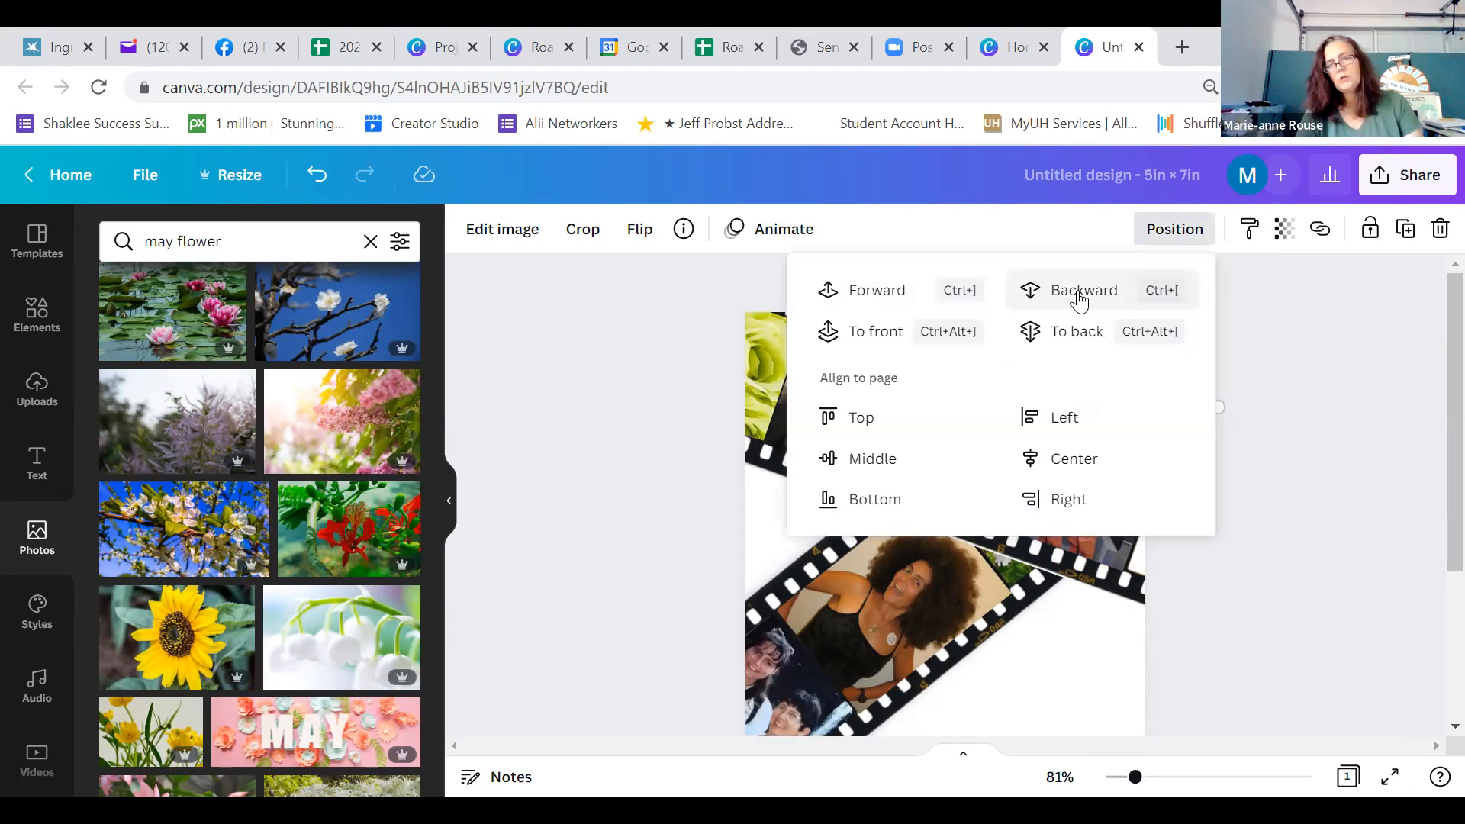
click(1343, 371)
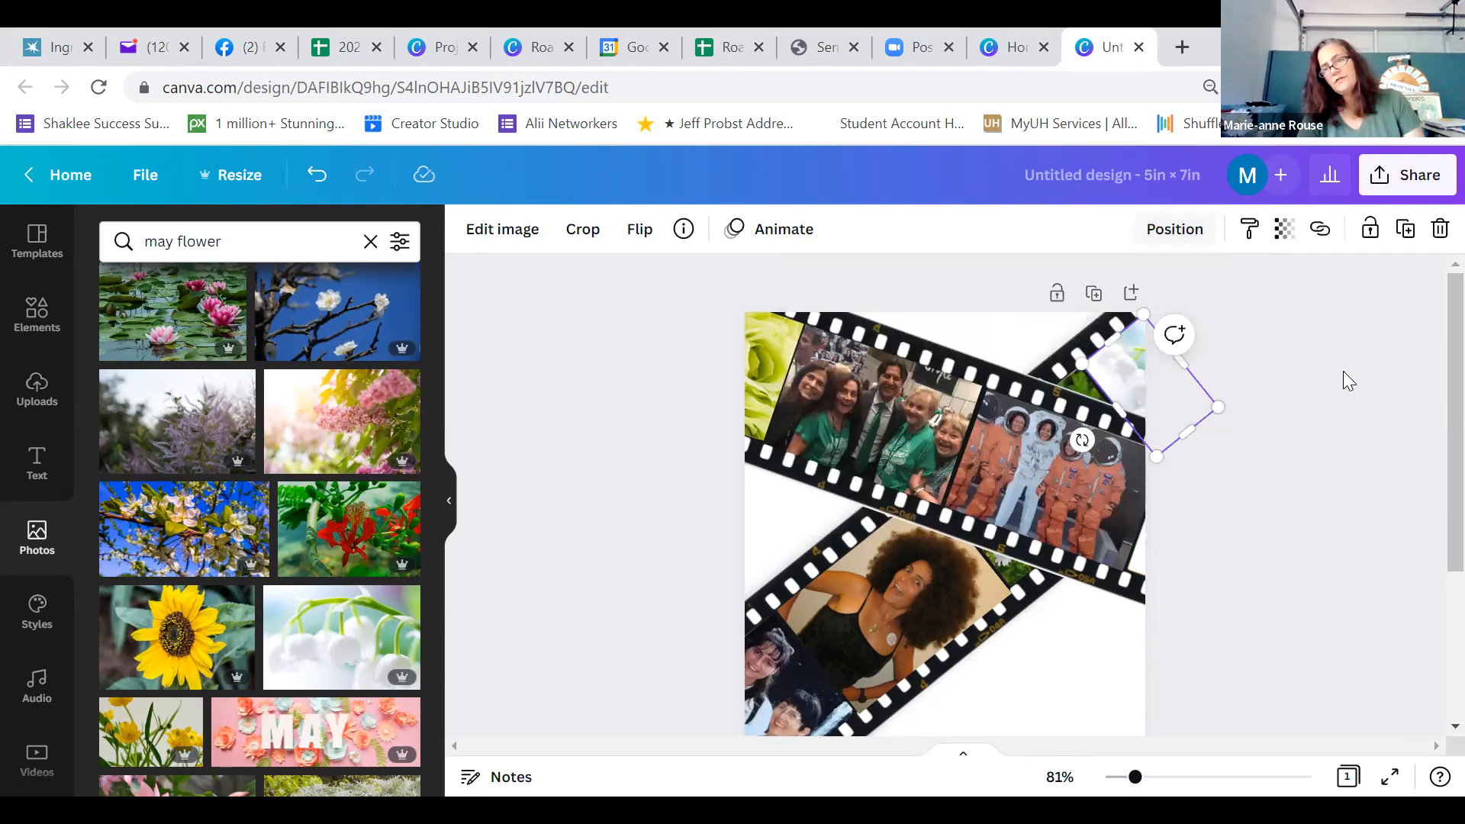
click(1343, 373)
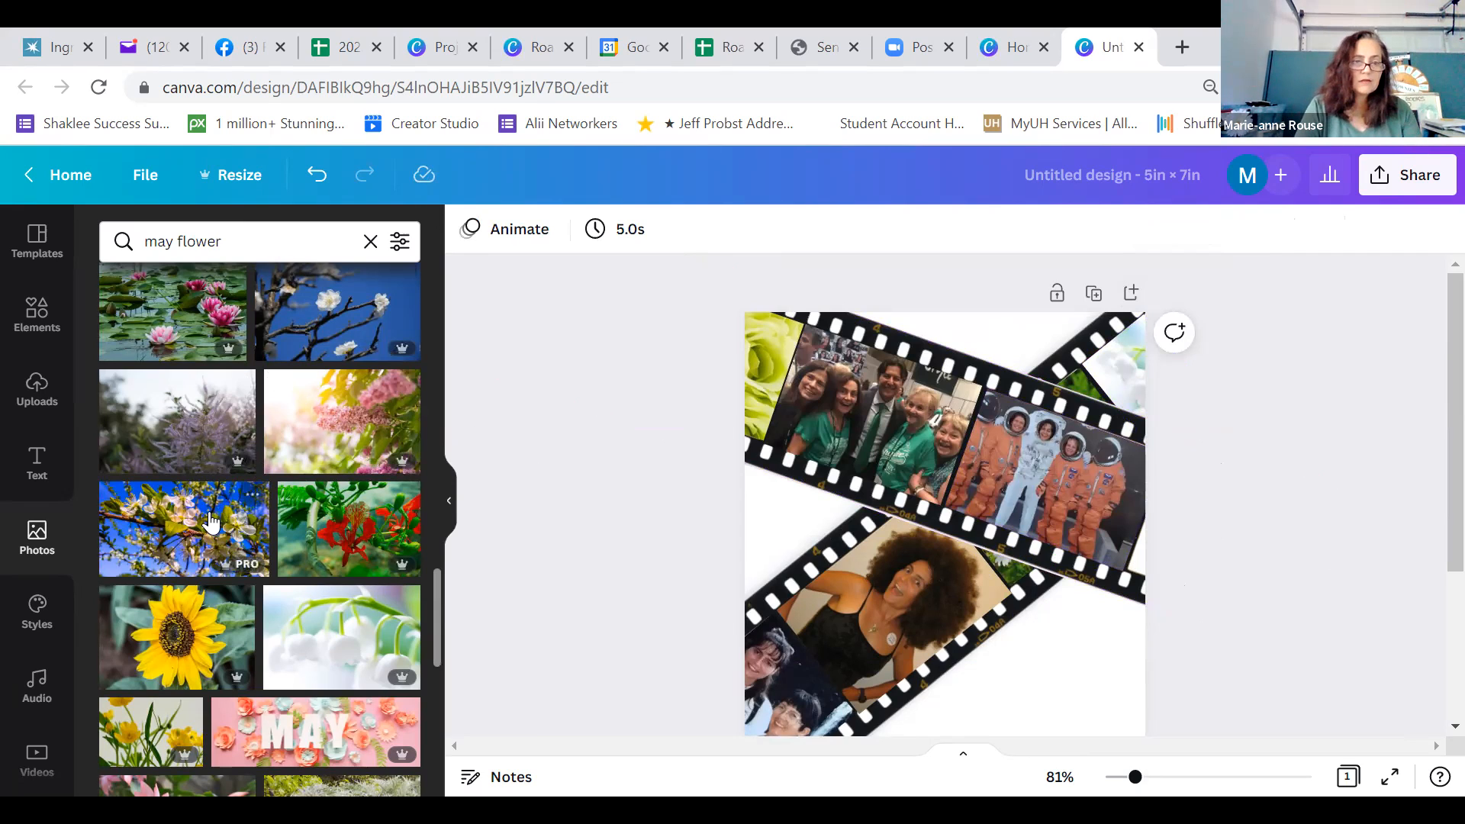
Add the sunflower photo at the card's right edge and crop its upper part to about 1.7 in high, adjusting its left side
click(174, 637)
drag(1175, 534, 1211, 535)
drag(1155, 471, 1158, 514)
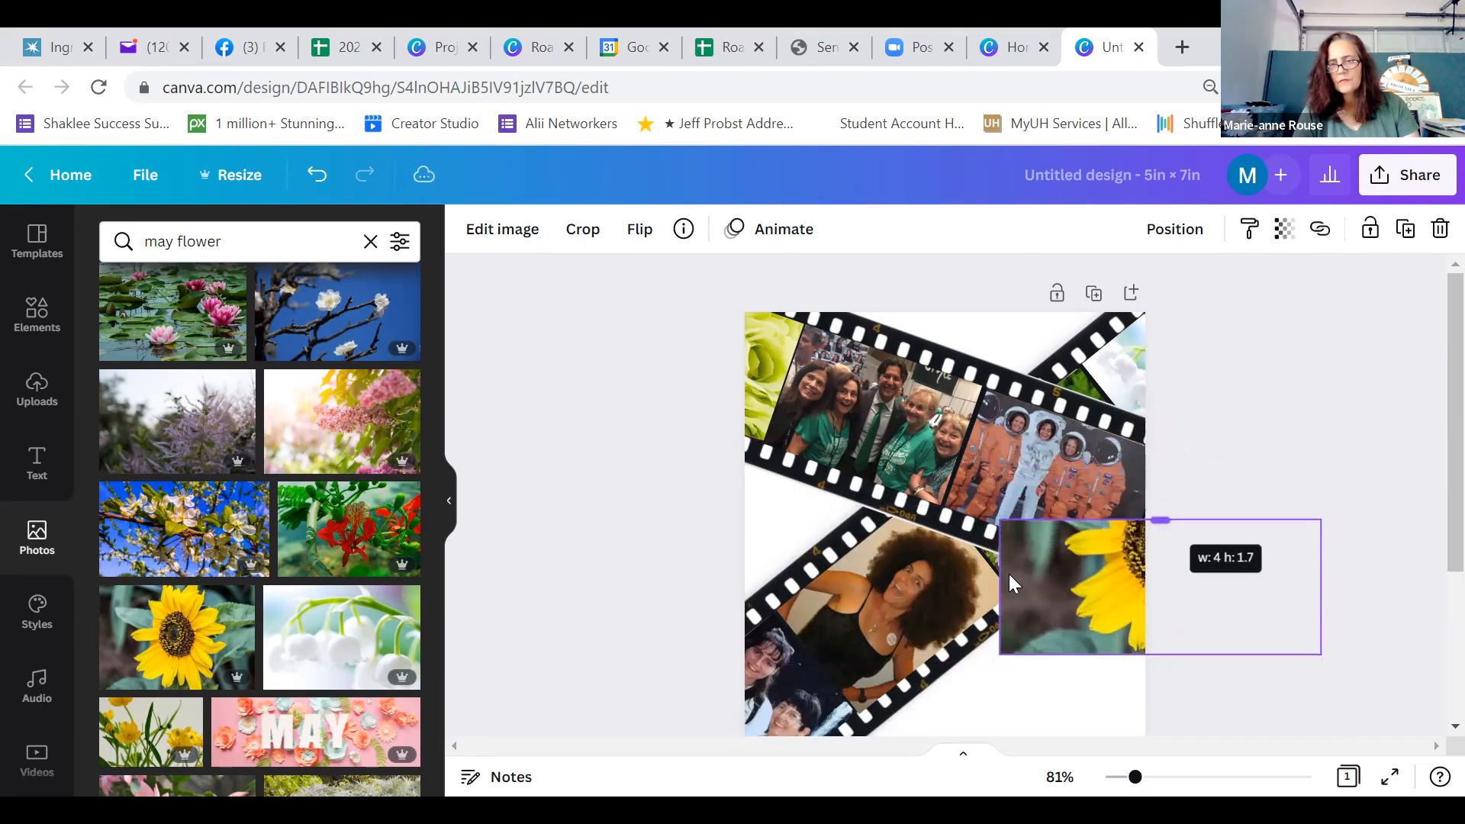
drag(1000, 587, 1106, 587)
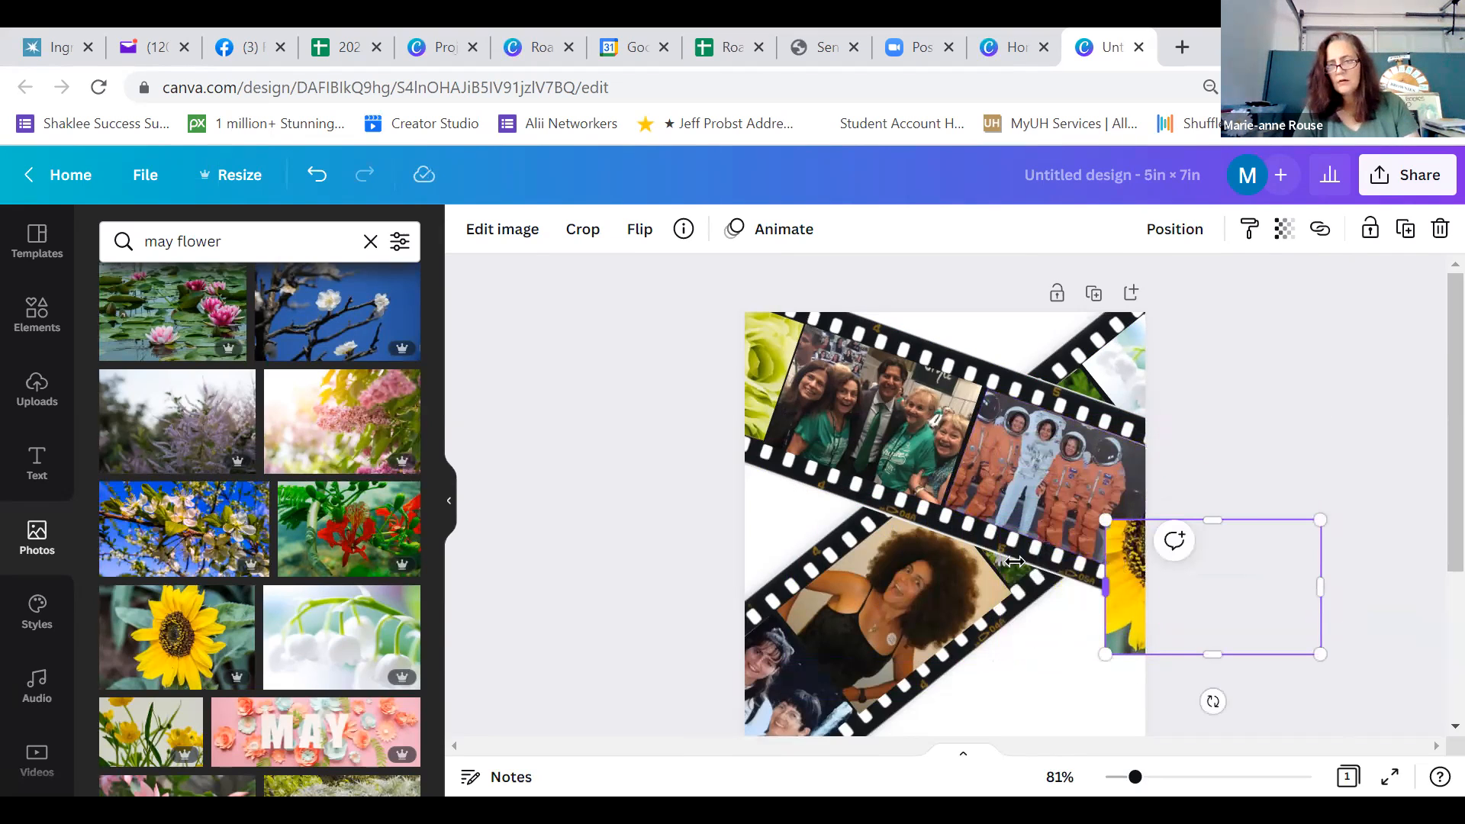
drag(1015, 562, 1012, 565)
Rotate the sunflower photo to match the descending film strip and trim it to fit the partial frame at the card's right edge
drag(1167, 701, 1252, 626)
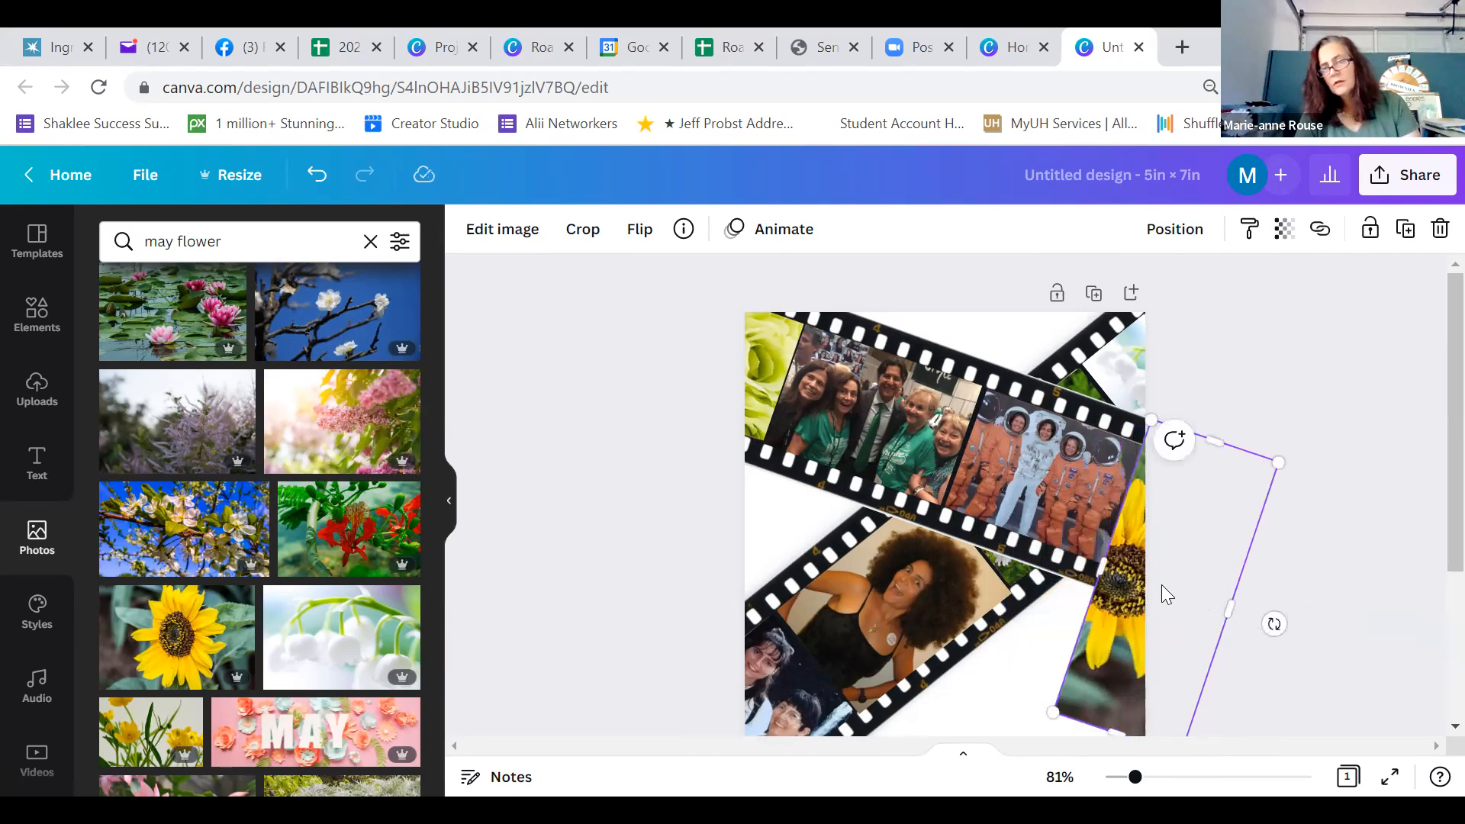
drag(1161, 589, 1204, 534)
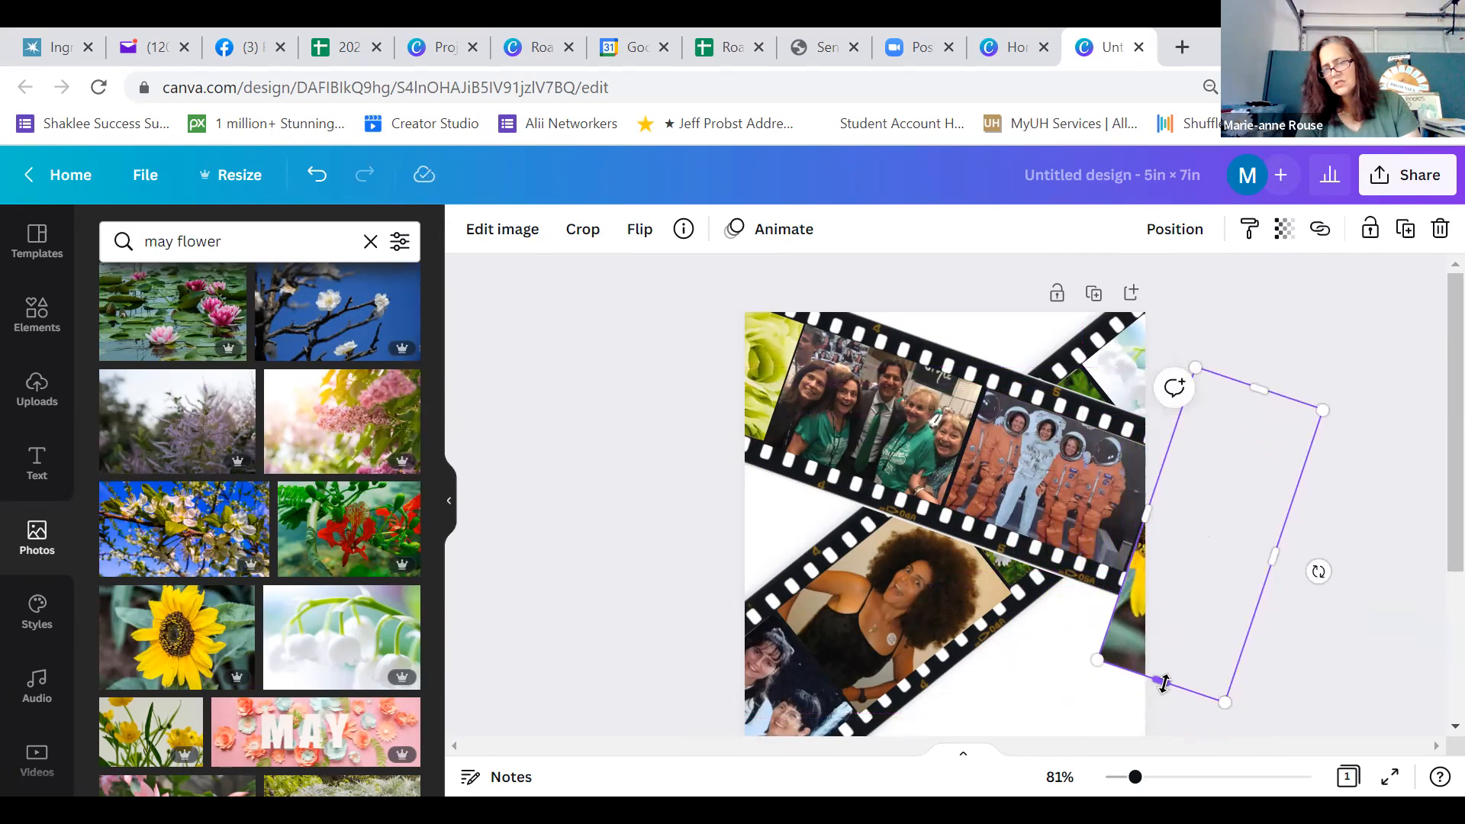
drag(1160, 681, 1185, 594)
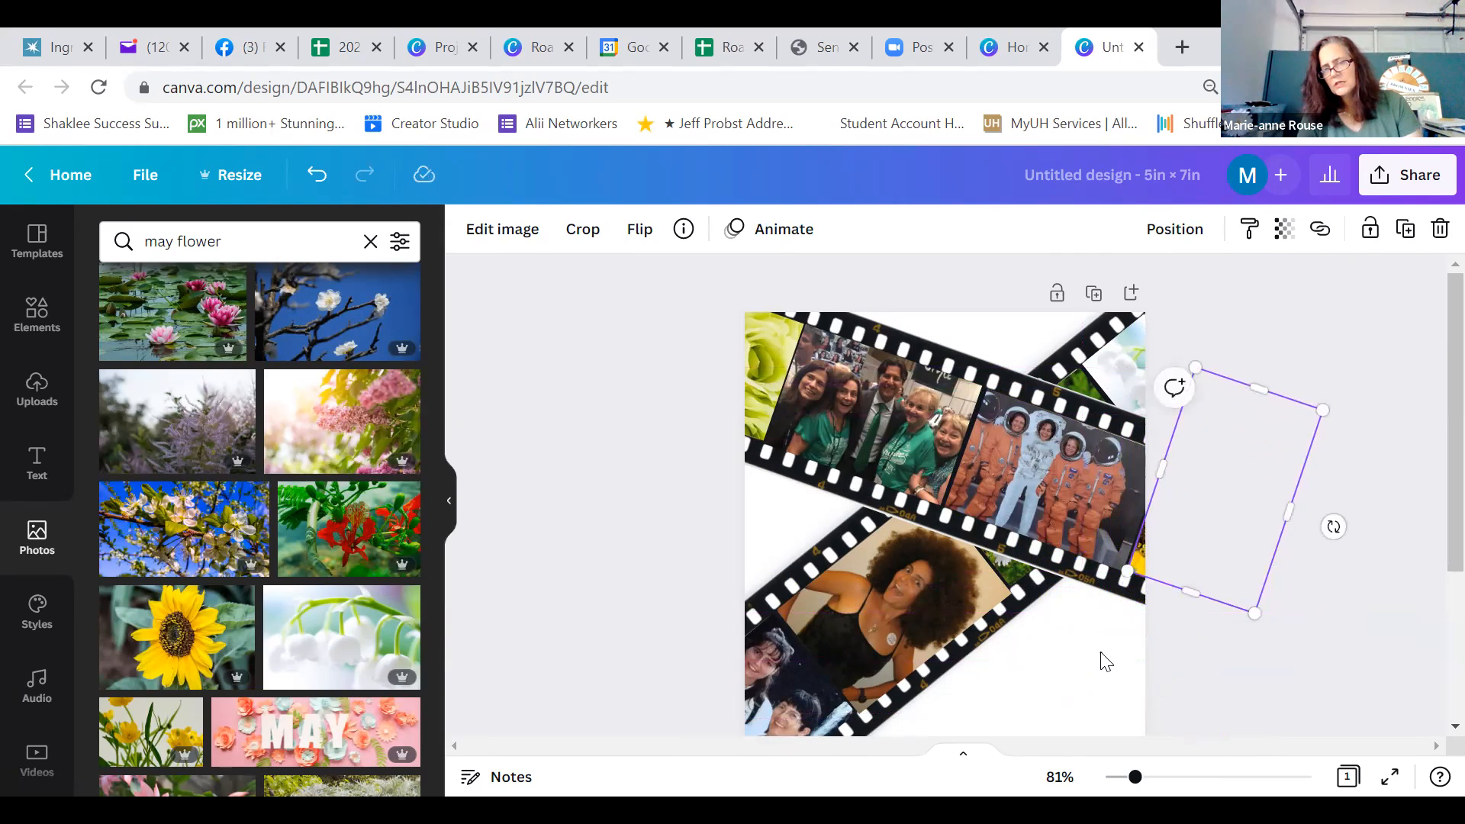
click(1107, 661)
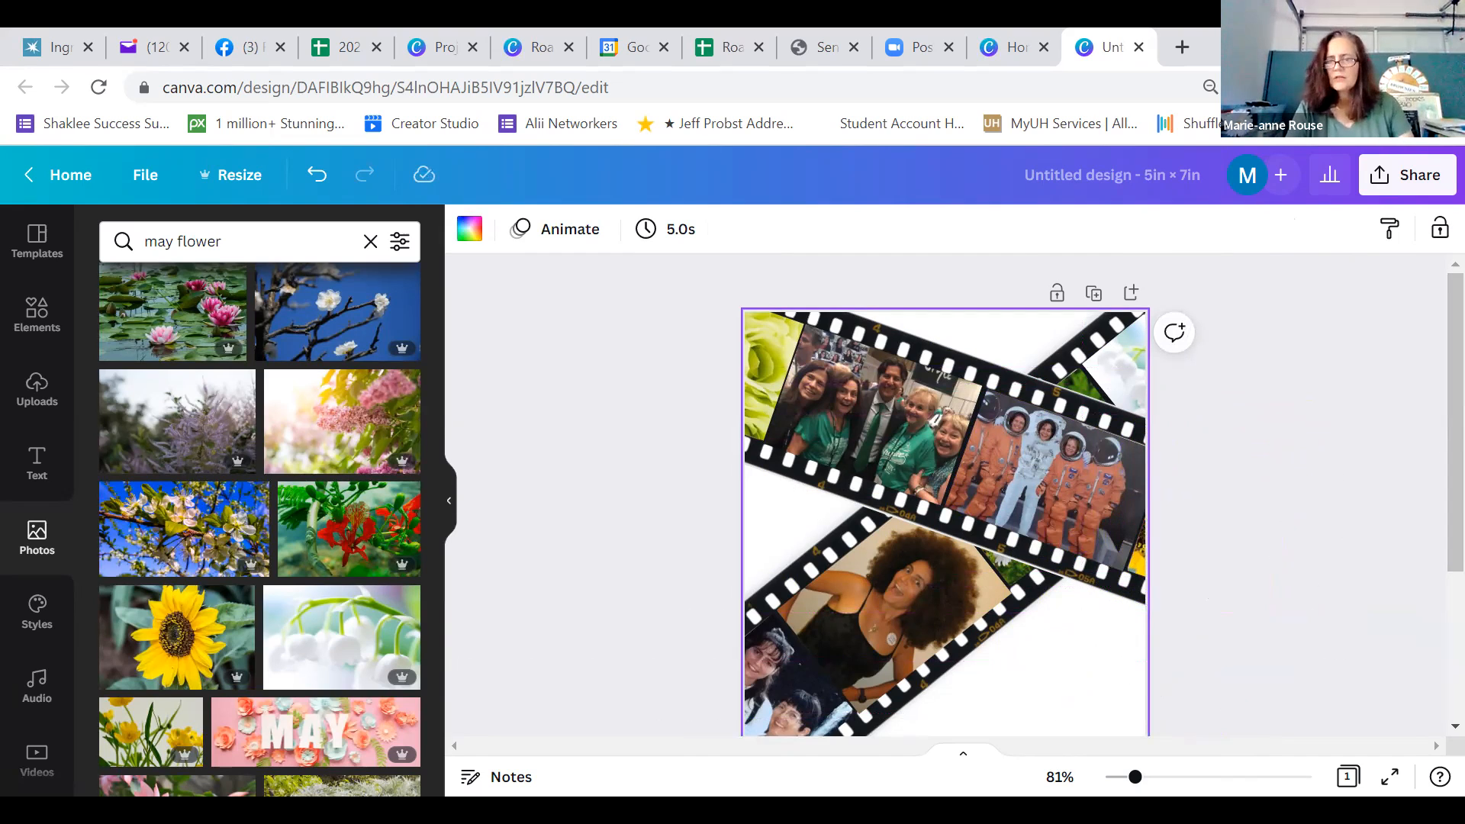
Check the card in full screen and trim the curly-haired woman's photo to about 1.6 × 2.4 in, clear of the strip's sprocket holes
click(1394, 779)
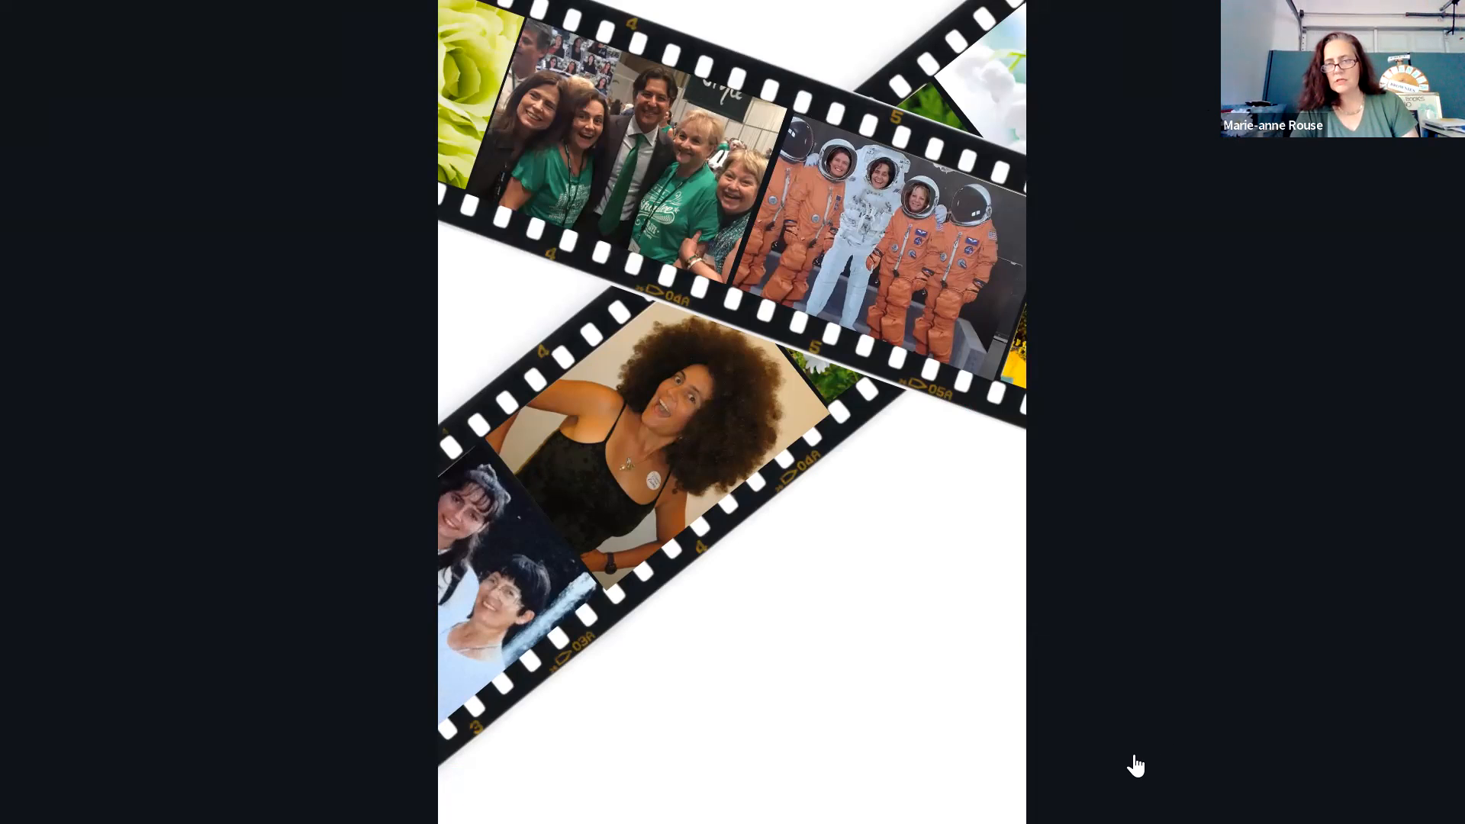
key(Escape)
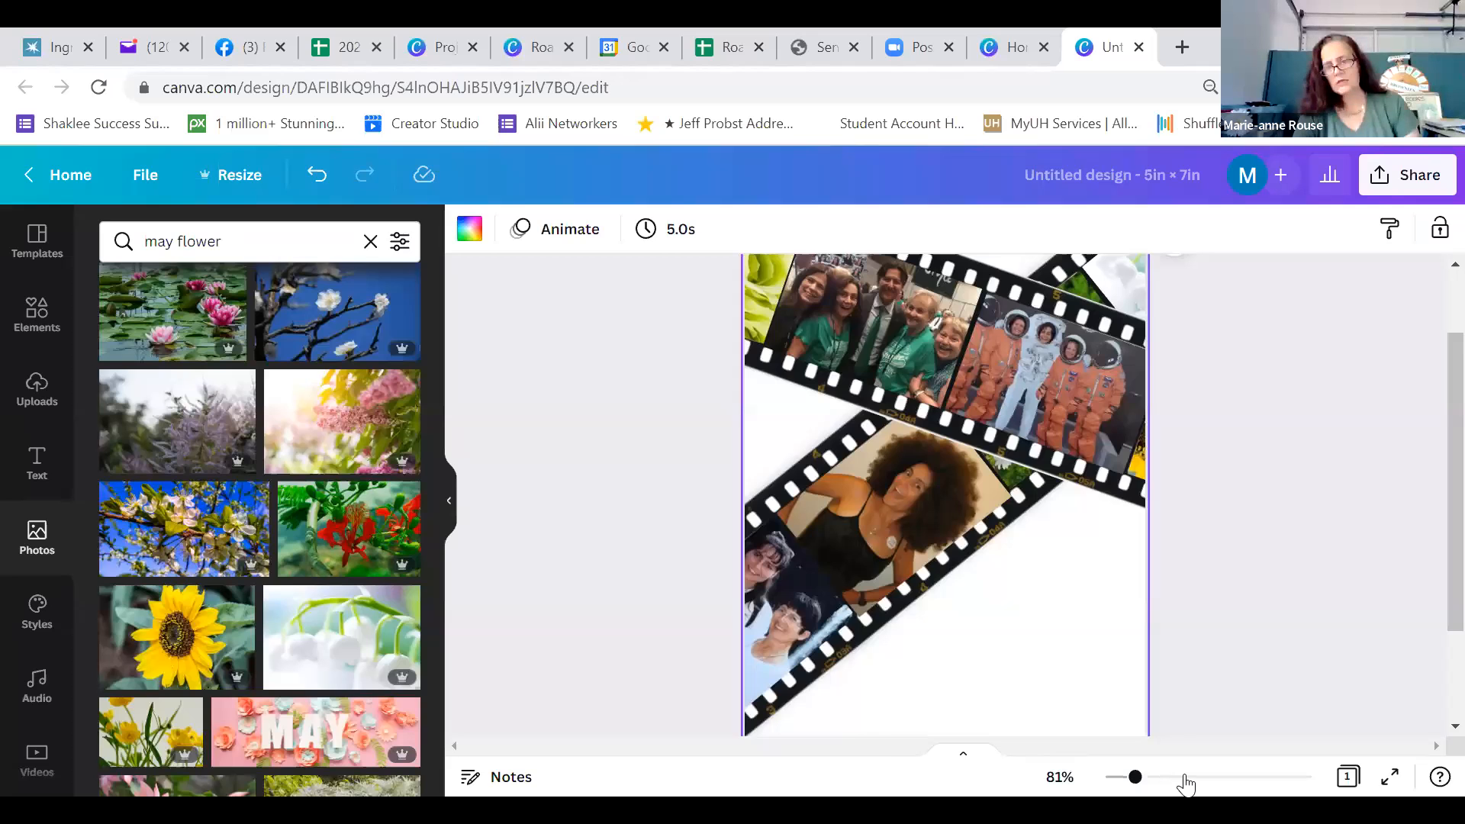
click(1185, 778)
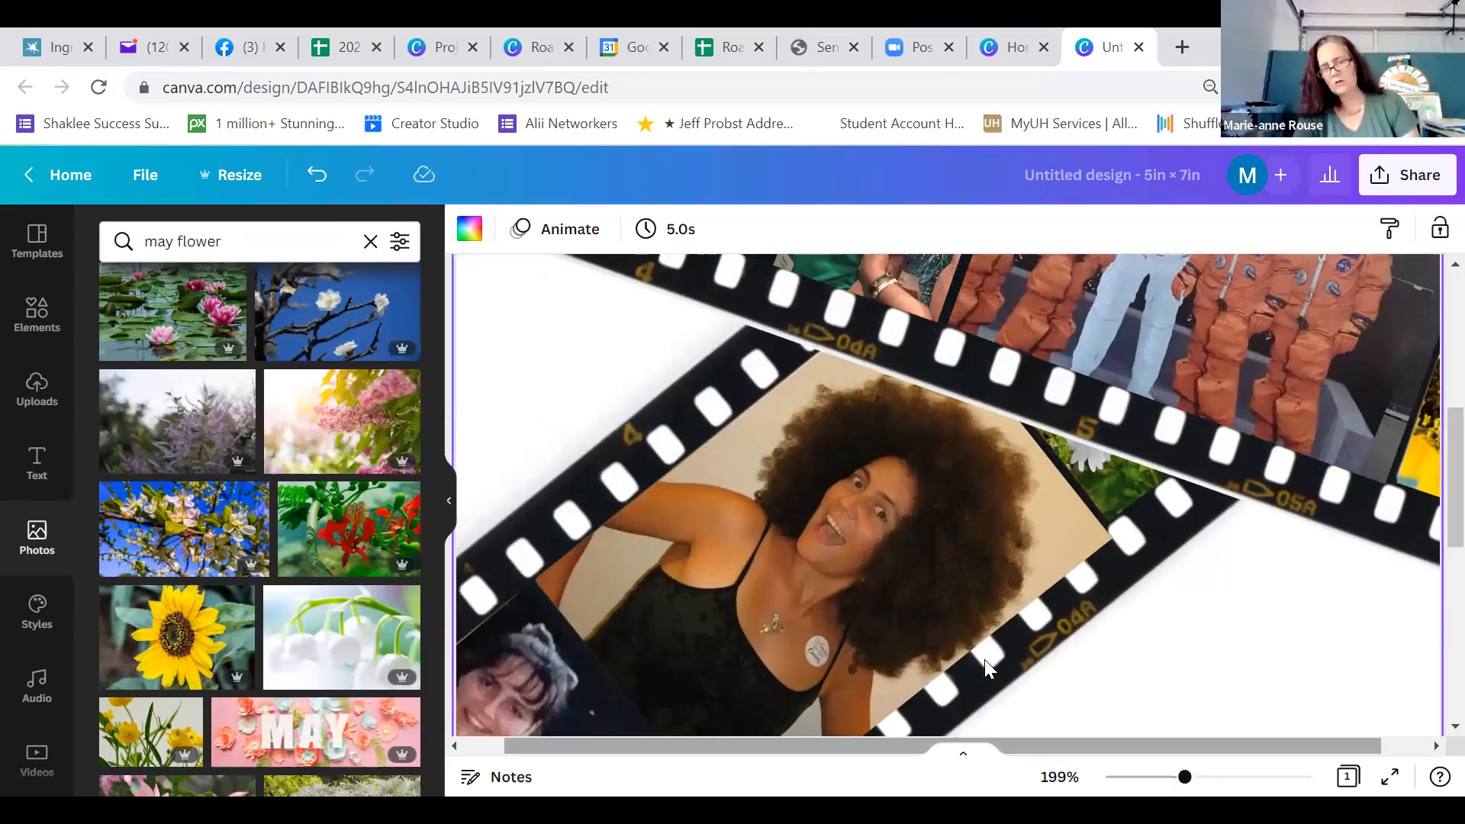
click(1002, 571)
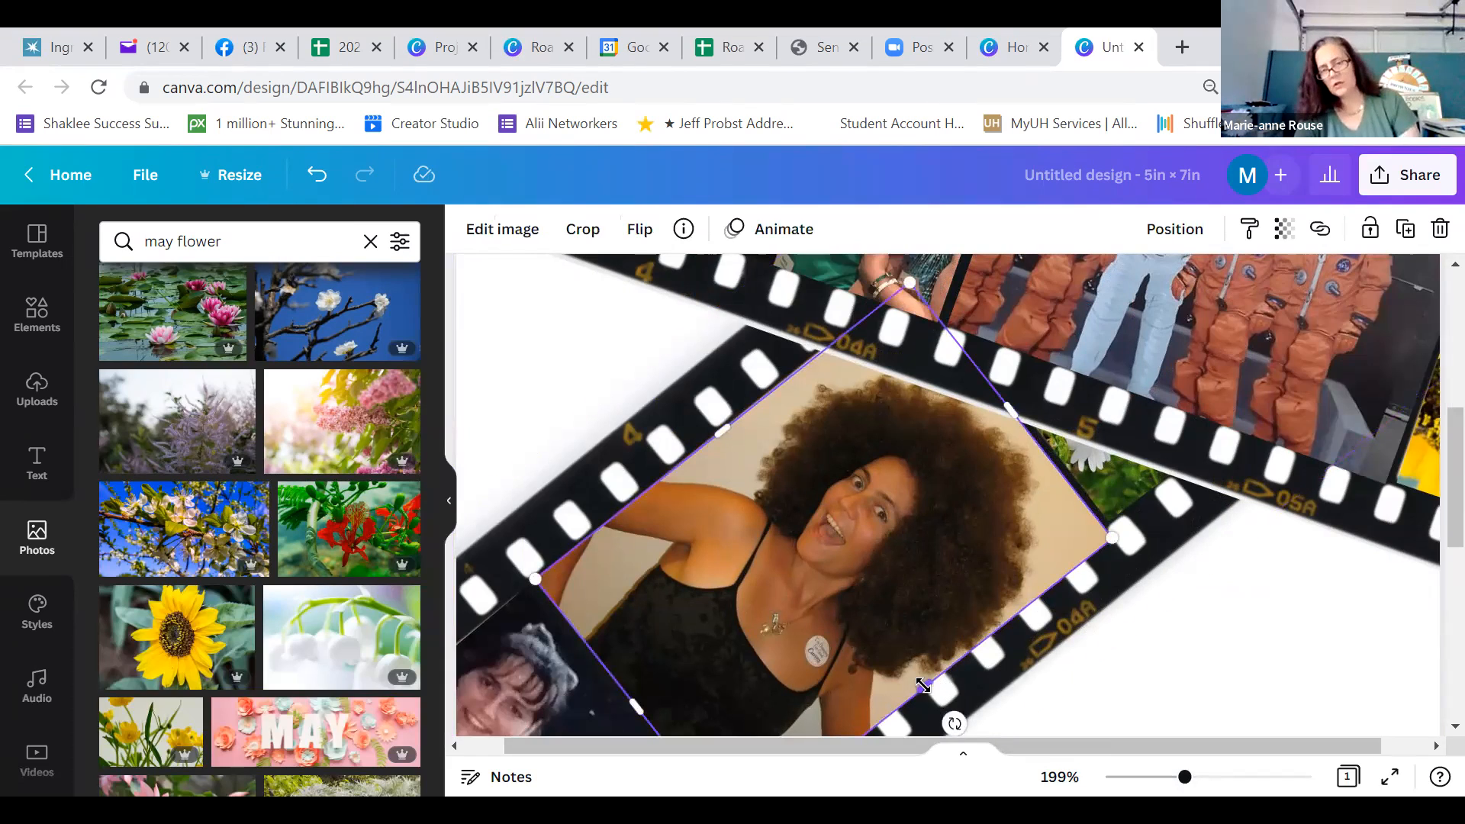
drag(920, 680, 912, 673)
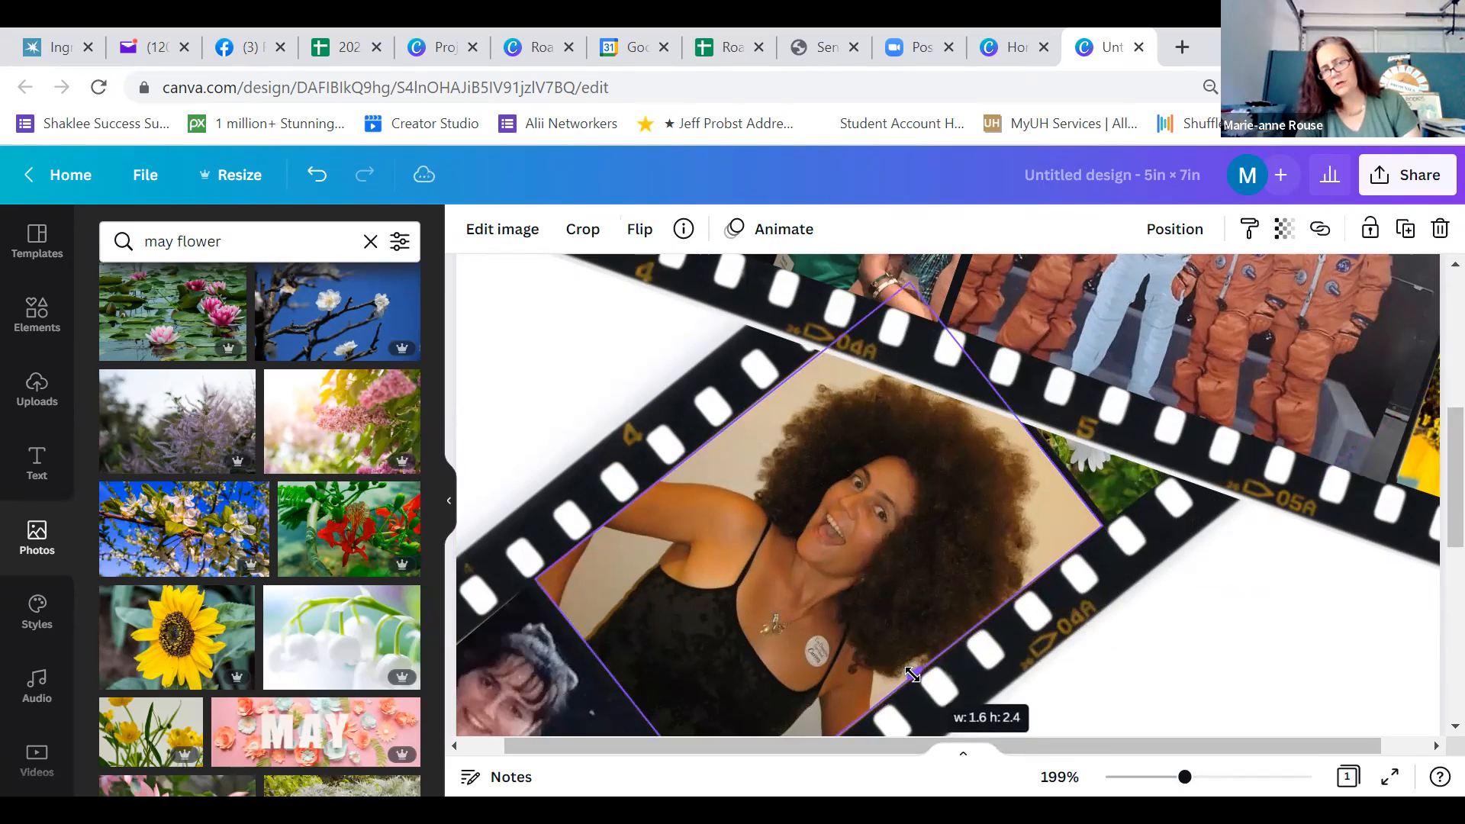
click(1194, 668)
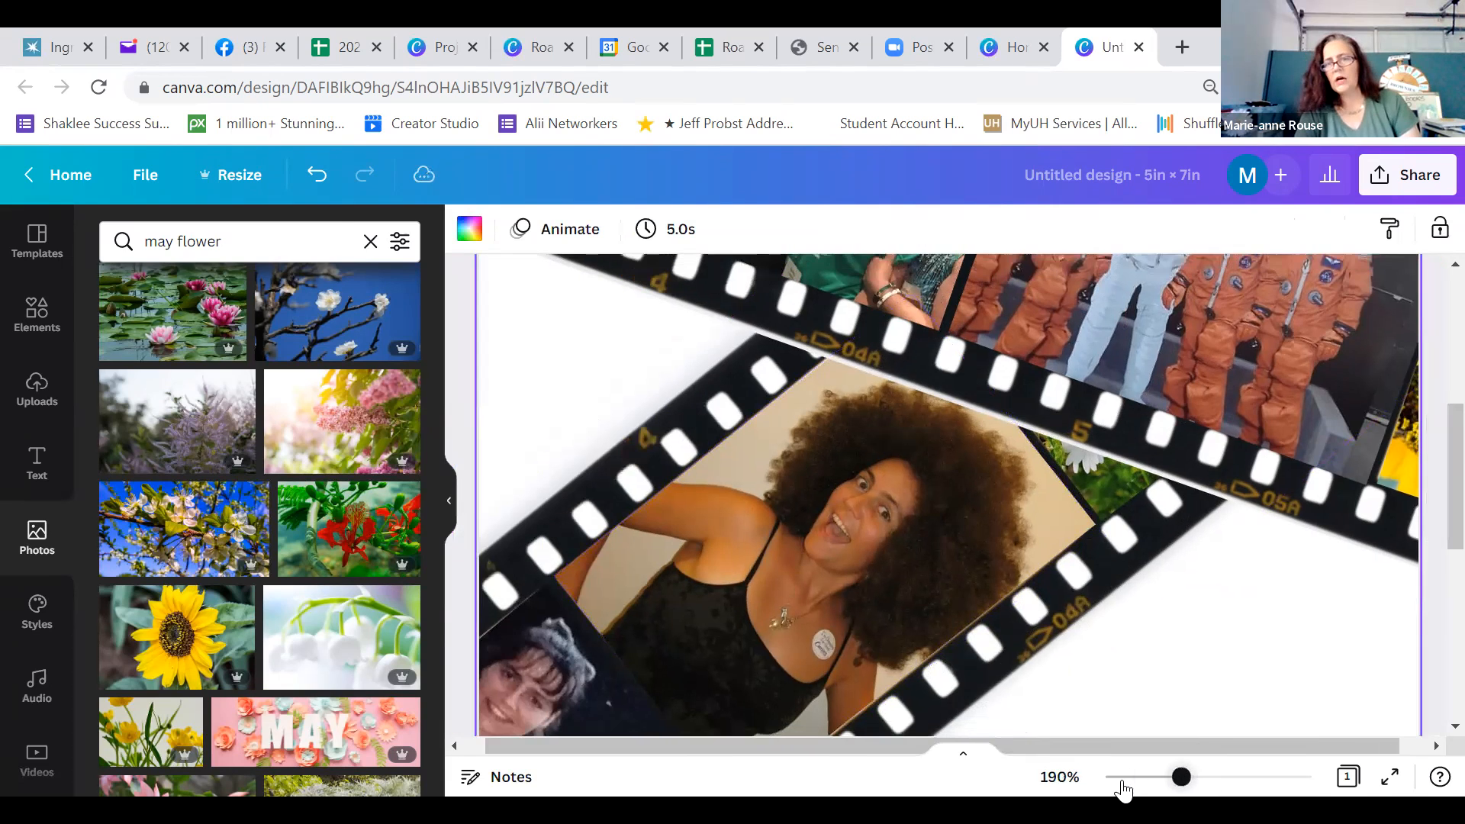
click(1122, 779)
drag(1129, 787, 1131, 788)
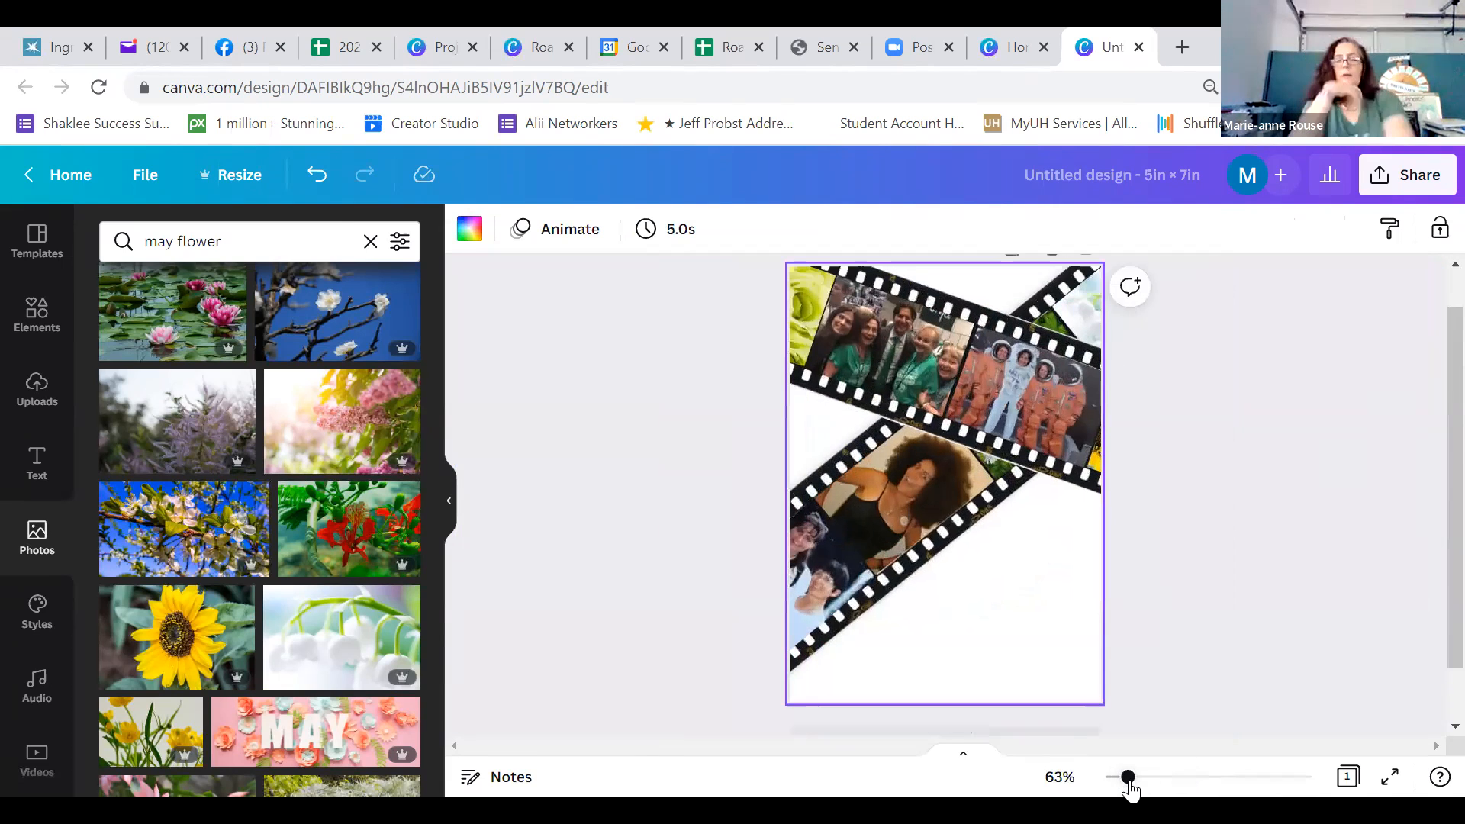
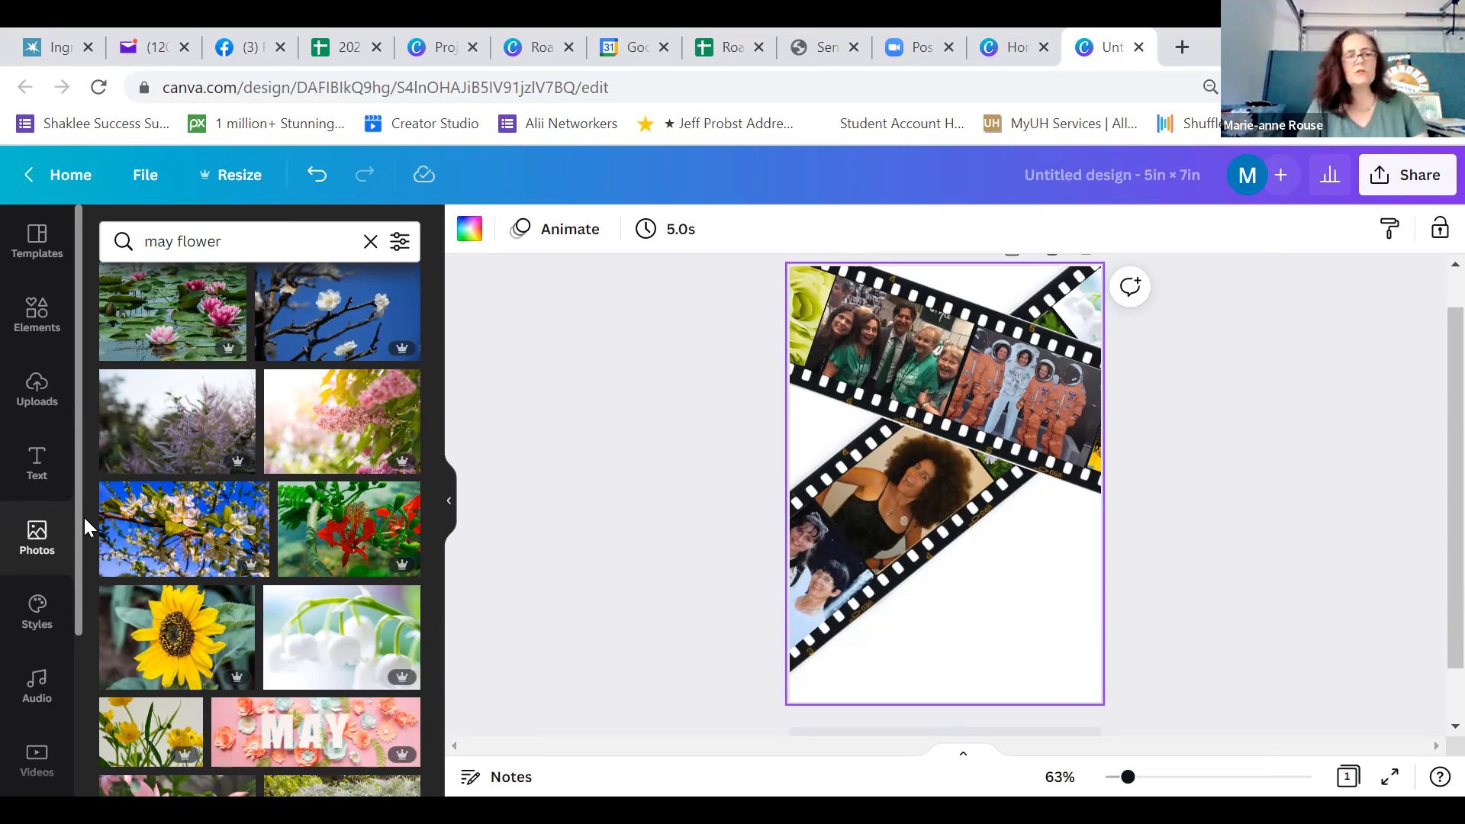
Open the background library and search it for "desk"
scroll(84, 542, down, 1)
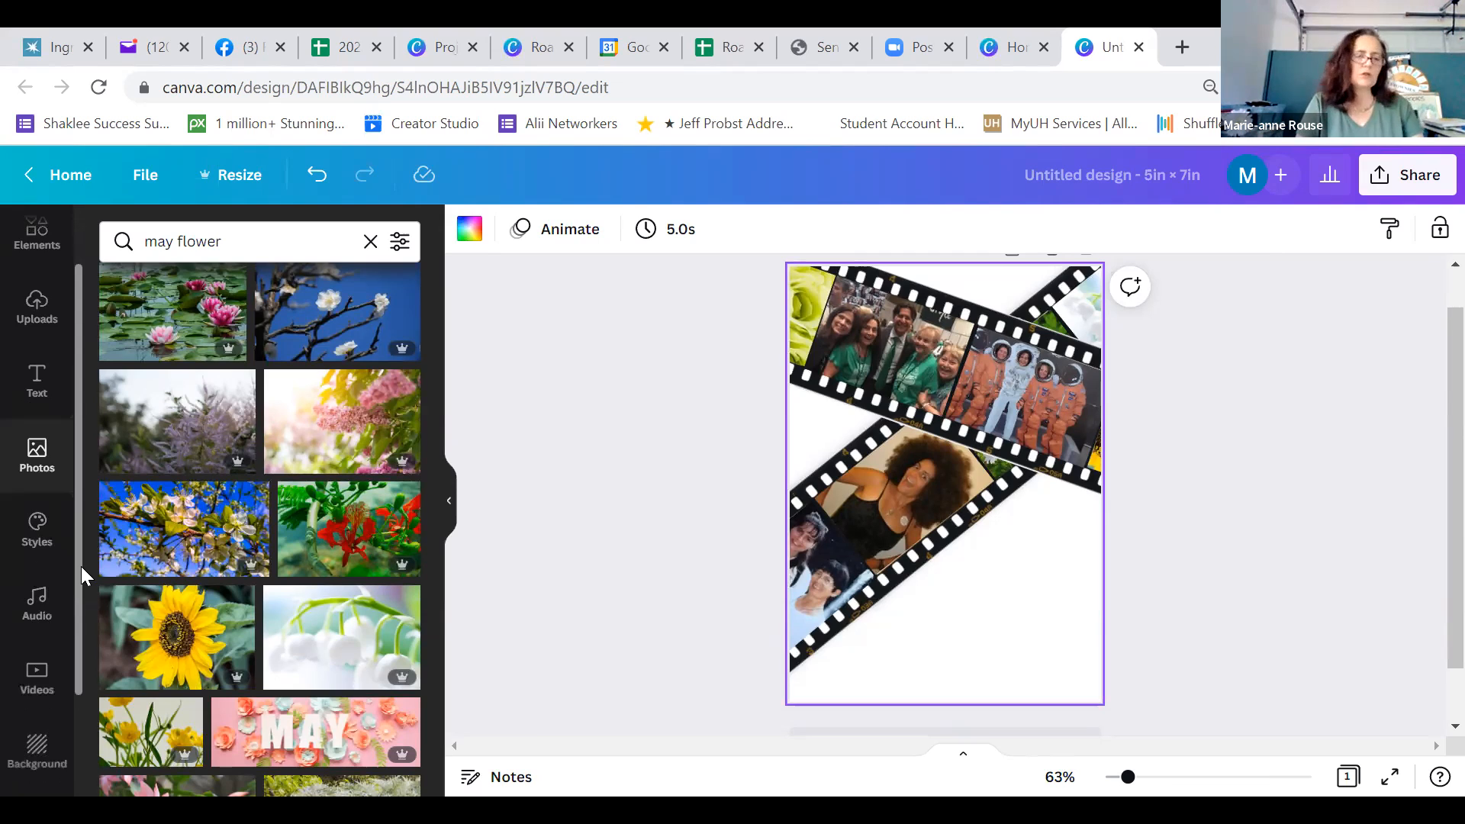
scroll(81, 566, down, 1)
drag(81, 568, 77, 653)
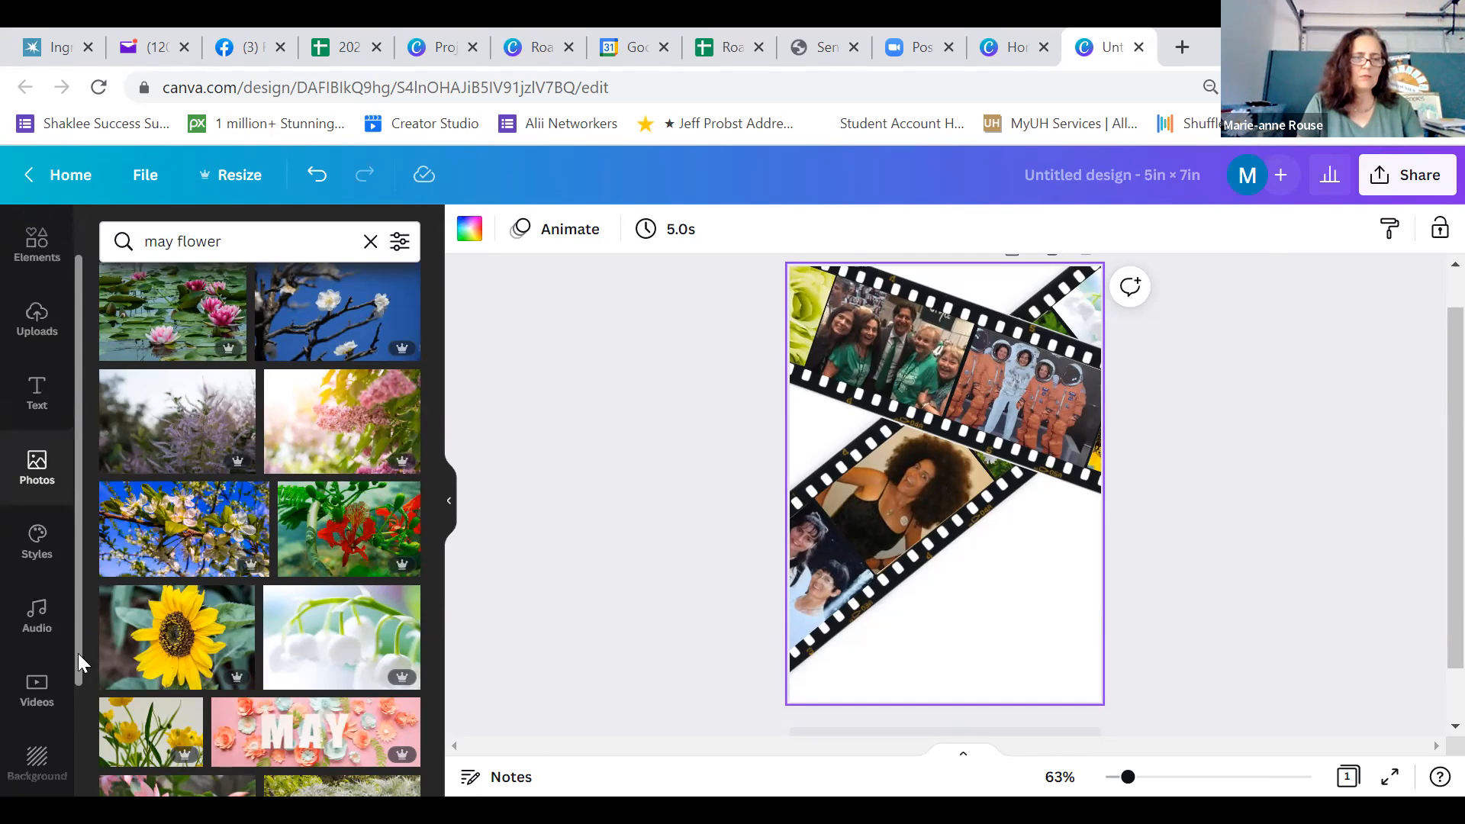
scroll(79, 672, down, 2)
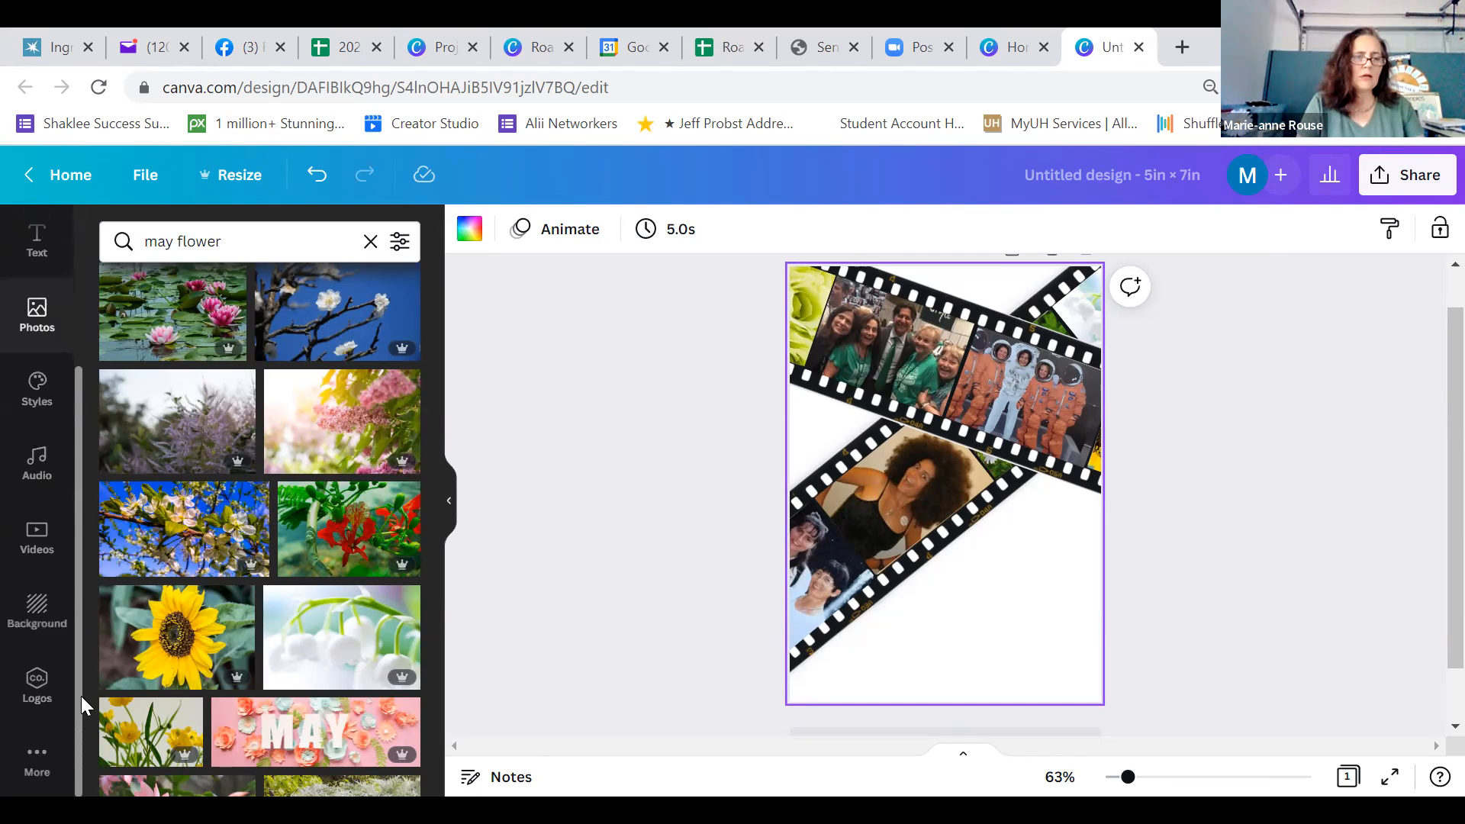
click(37, 611)
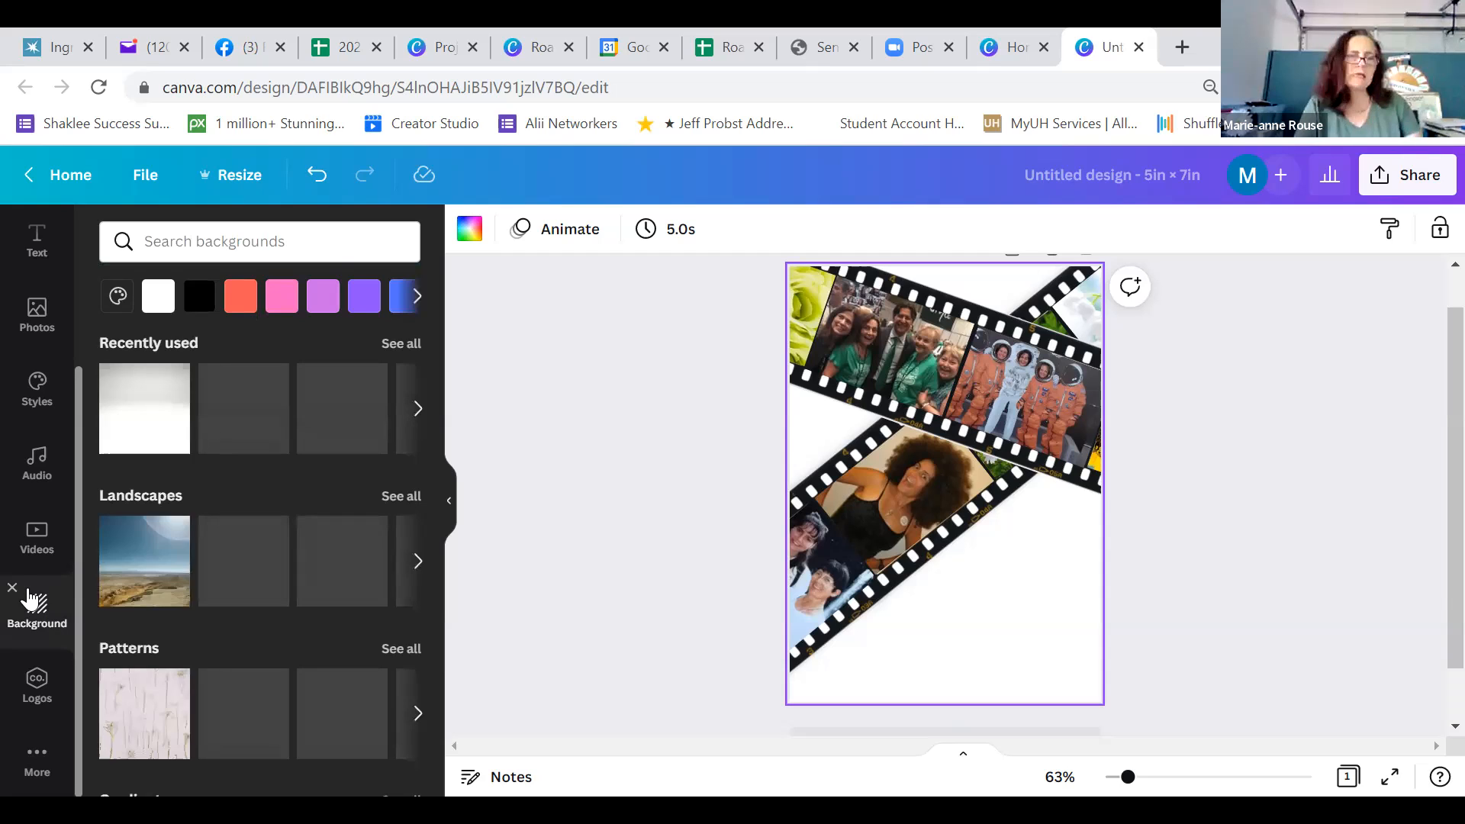
click(227, 254)
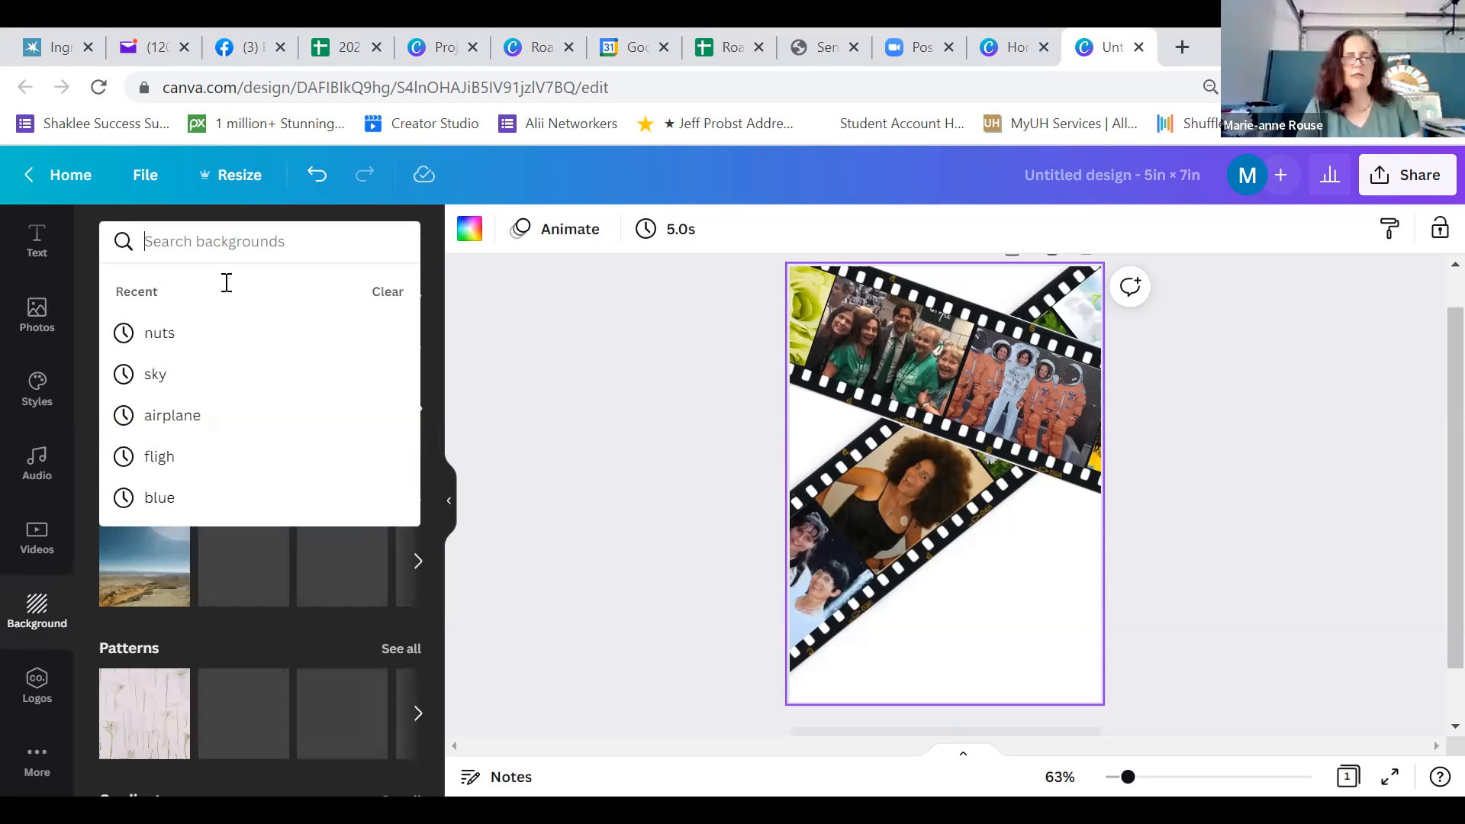
text(desk)
key(Return)
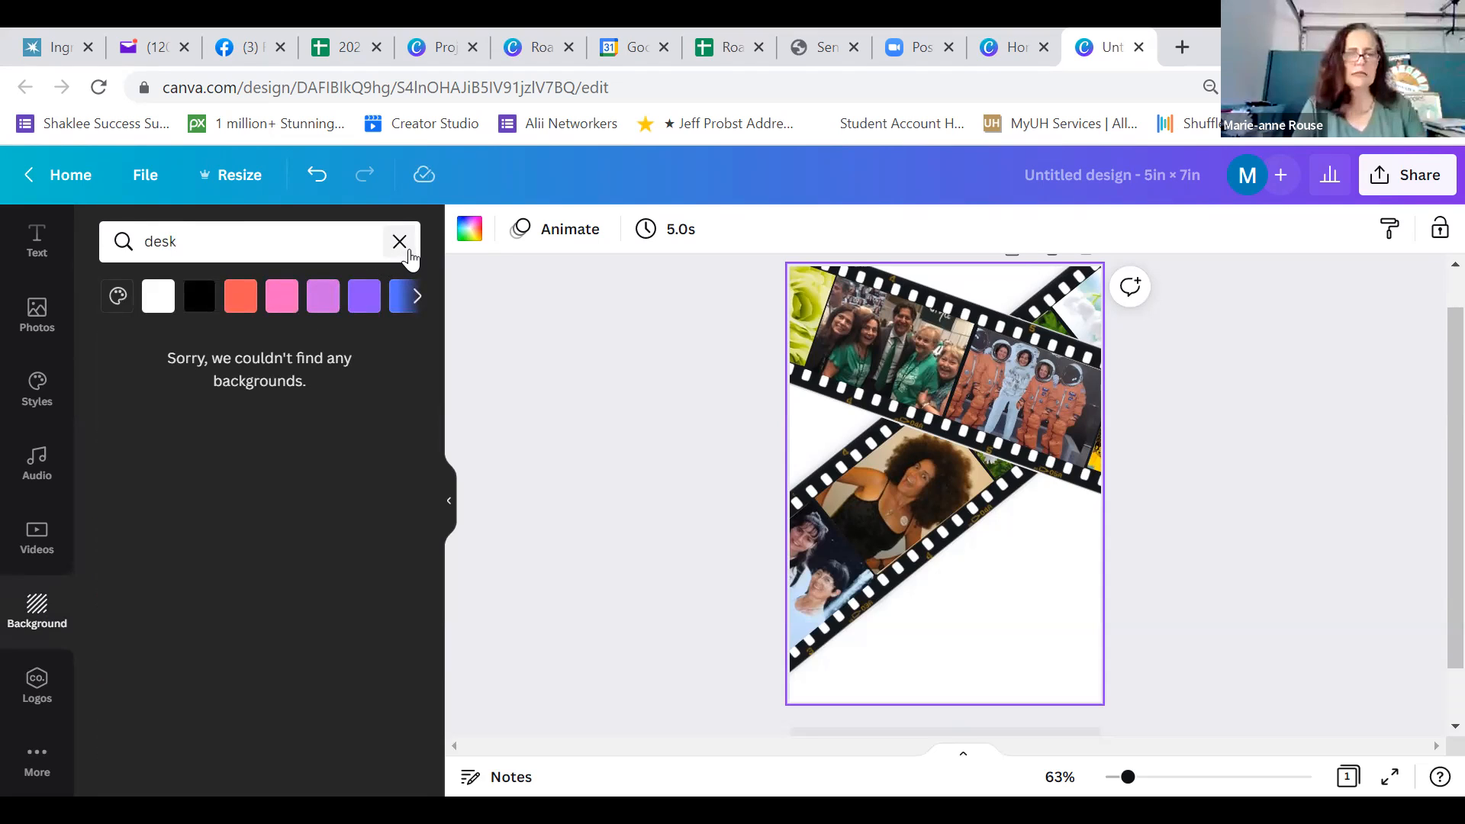
Search the background library for "wall" instead
click(399, 242)
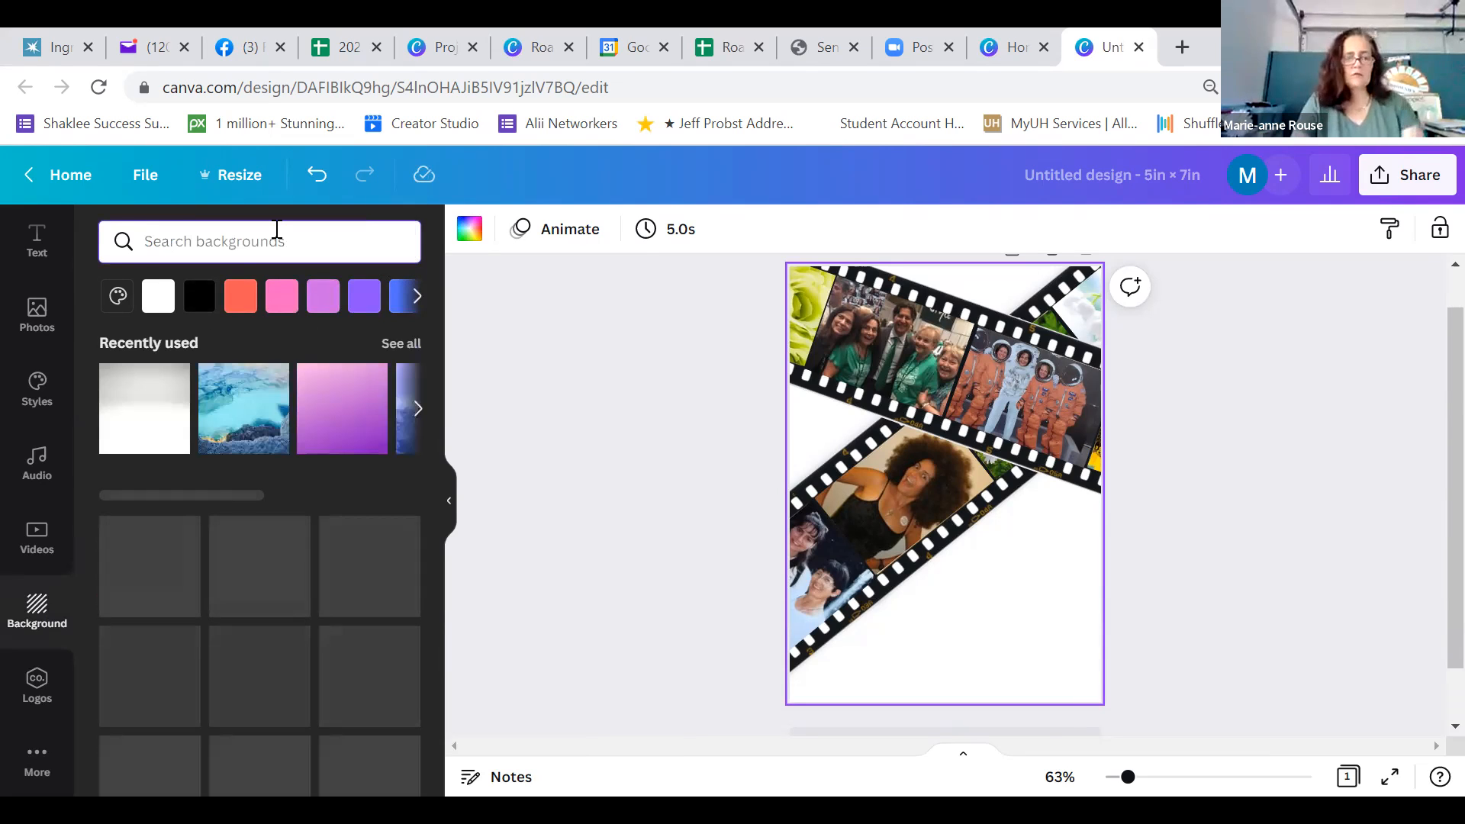
text(wal)
text(l)
key(Return)
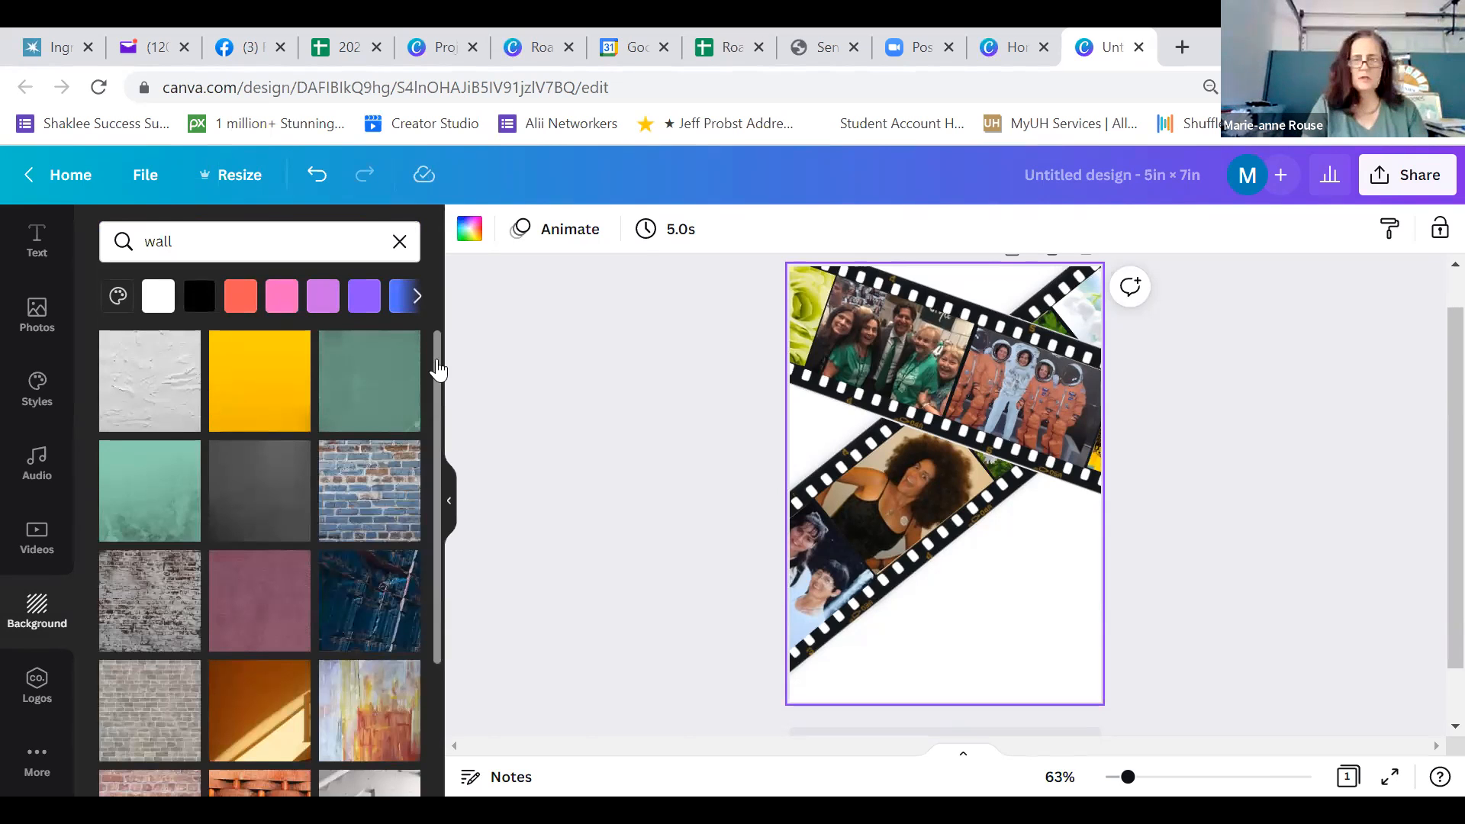
Browse the wall backgrounds and apply the weathered bamboo pole image as the card's background
scroll(439, 424, down, 2)
scroll(439, 427, down, 2)
drag(439, 428, 435, 525)
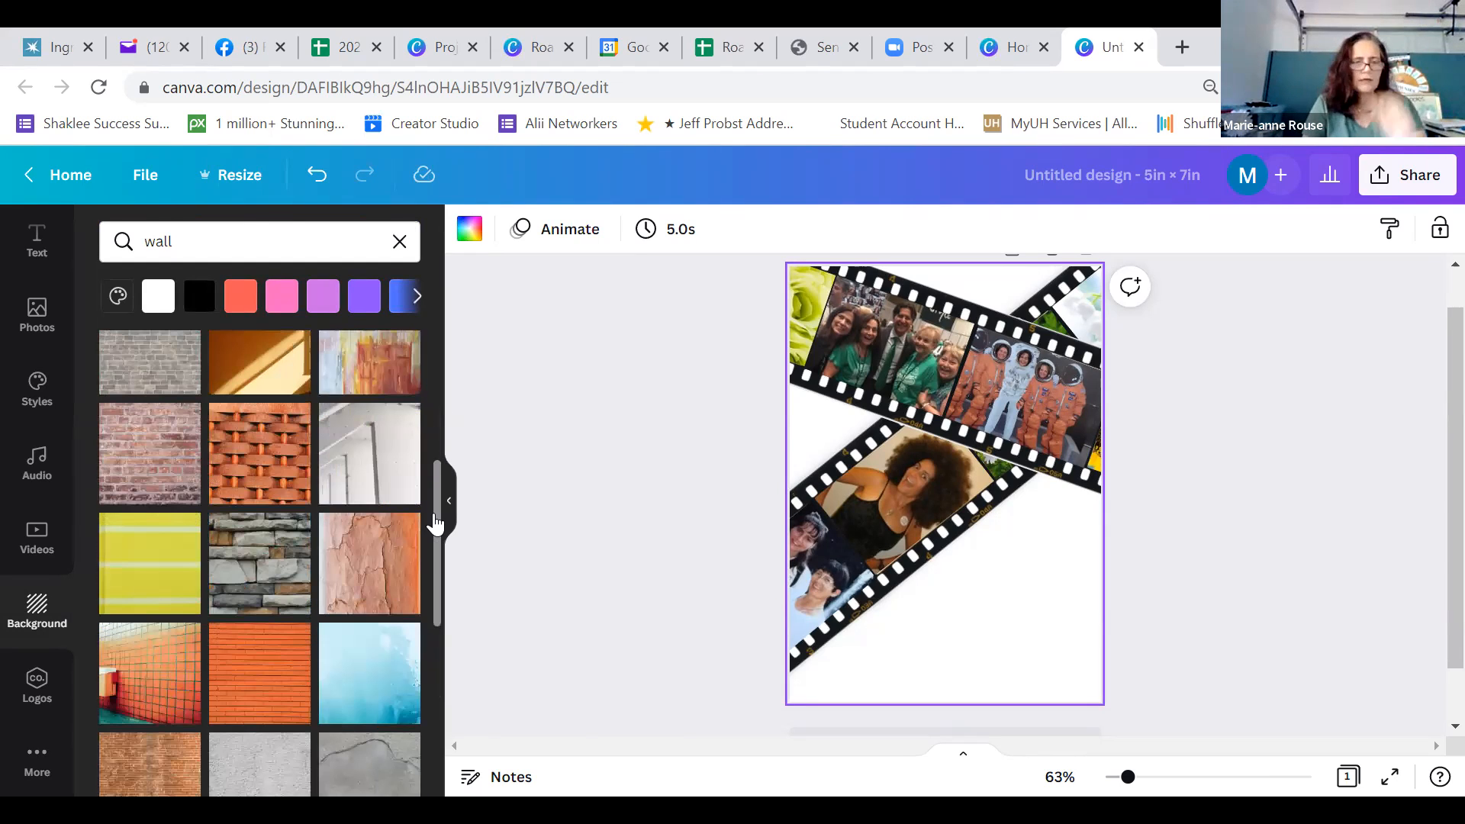
drag(439, 552, 437, 670)
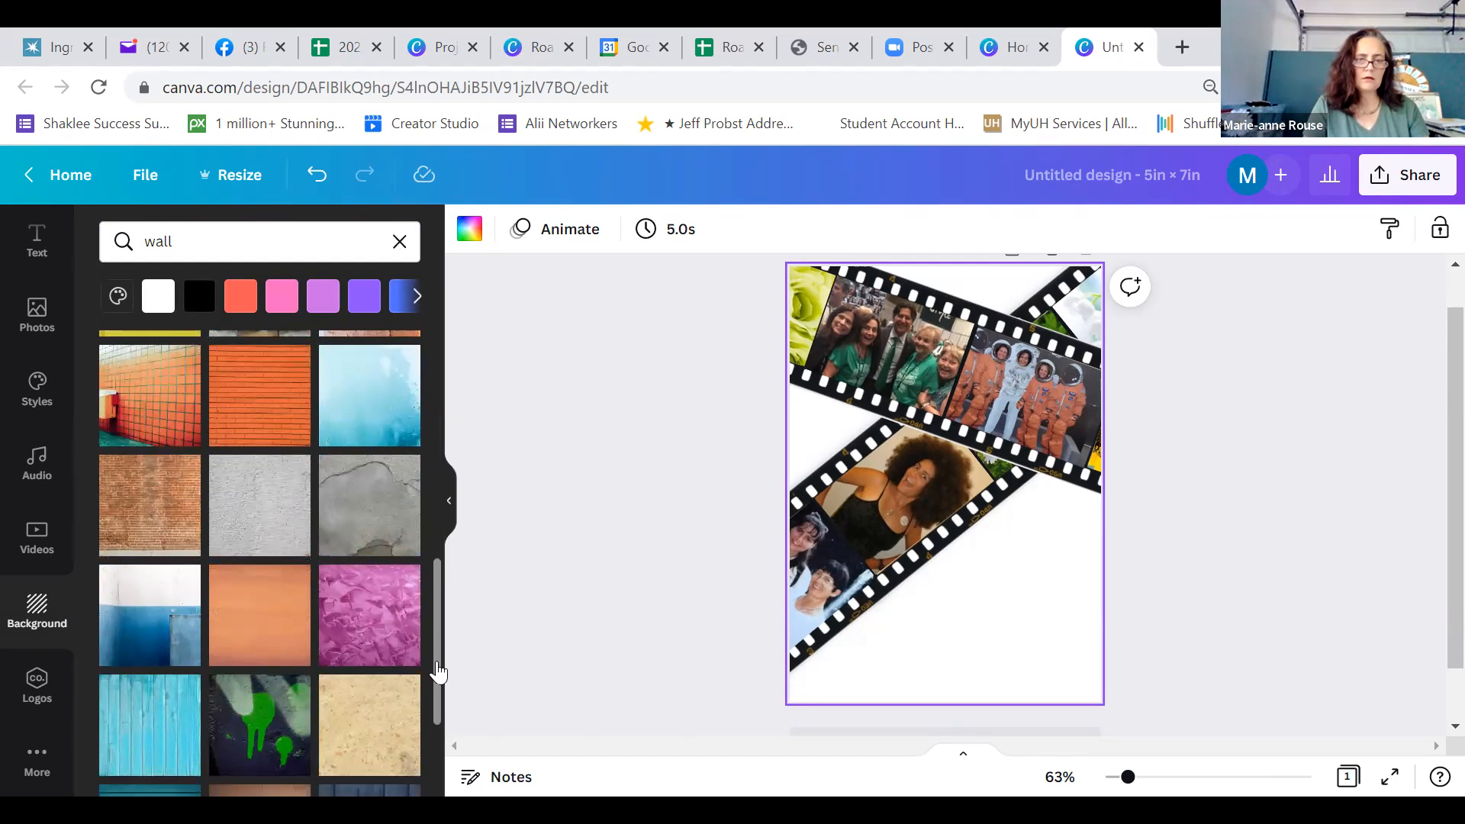
scroll(438, 674, down, 2)
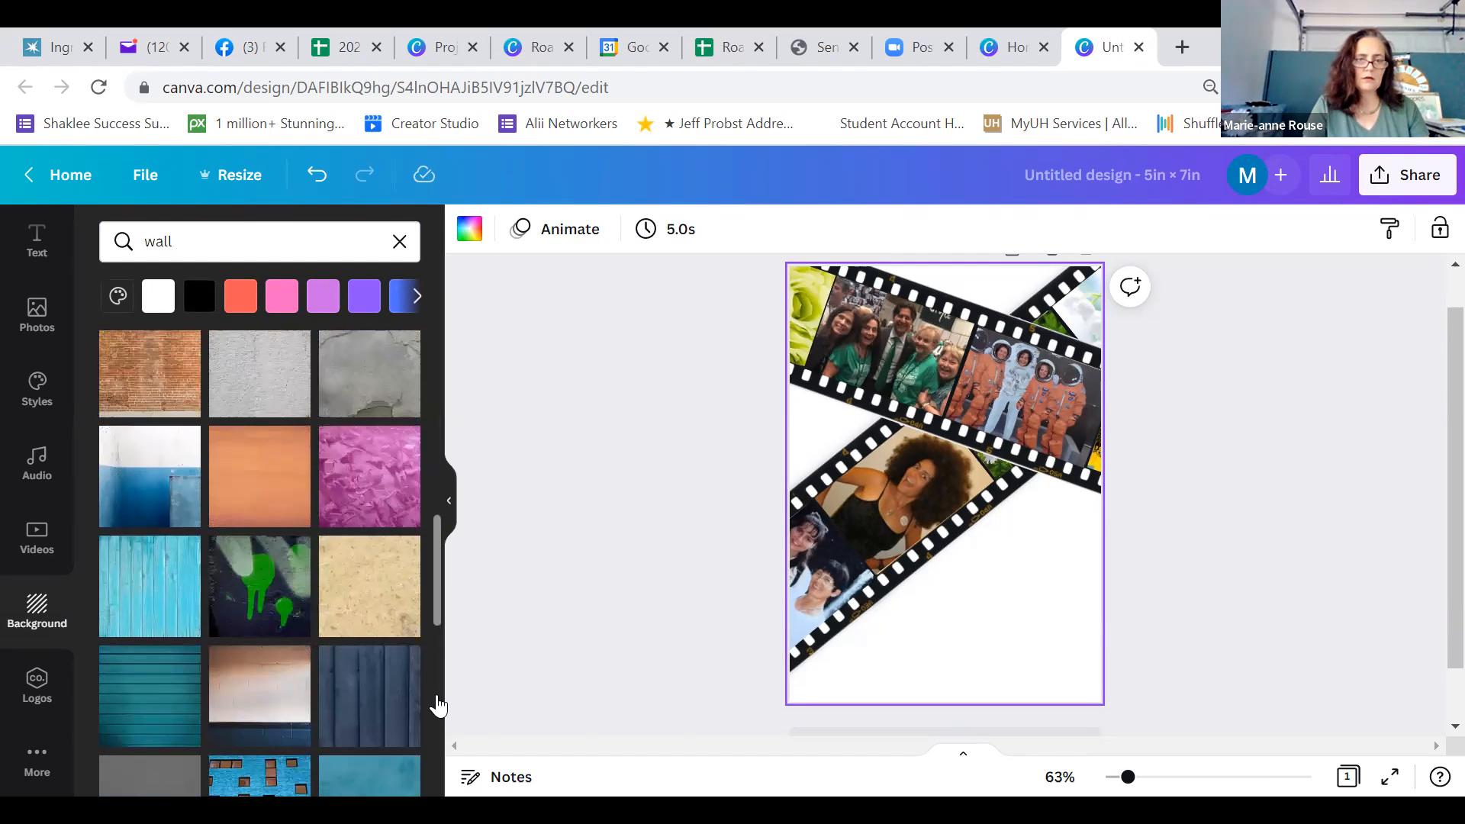
scroll(435, 706, down, 6)
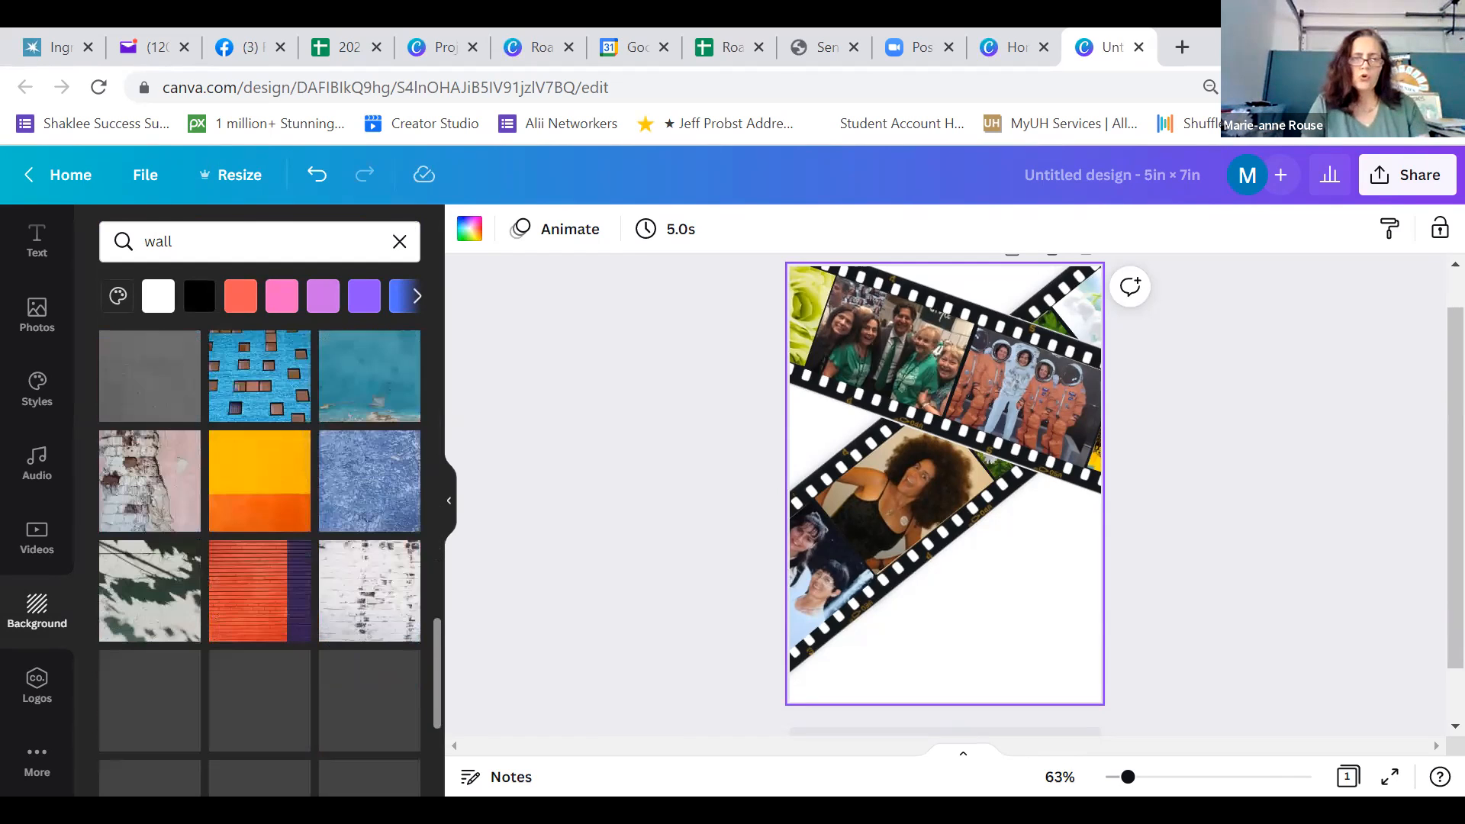
scroll(363, 534, down, 2)
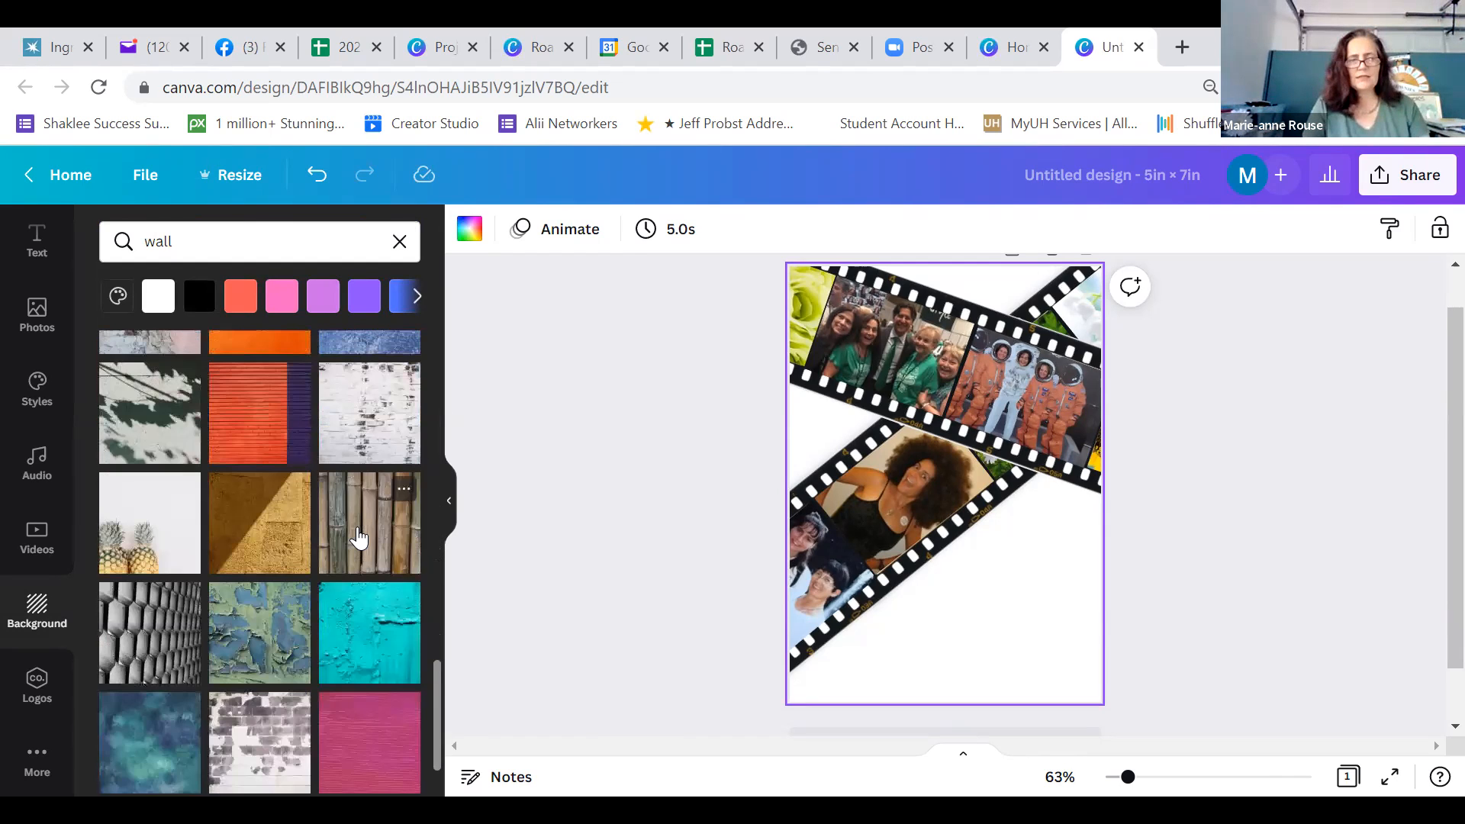
click(359, 538)
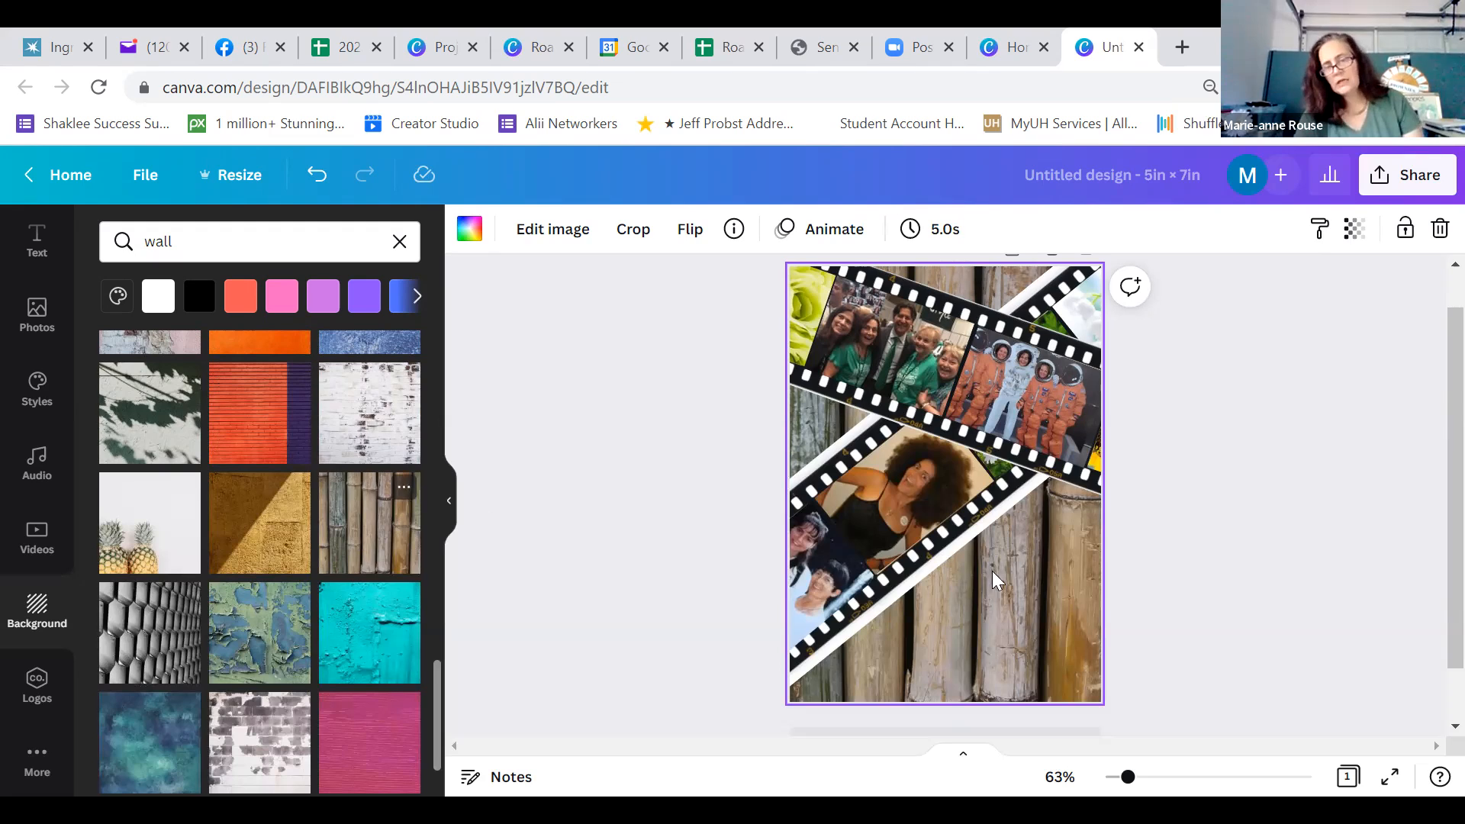
Crop the white margins off both long edges of the ascending film strip so the background meets the black film
click(863, 618)
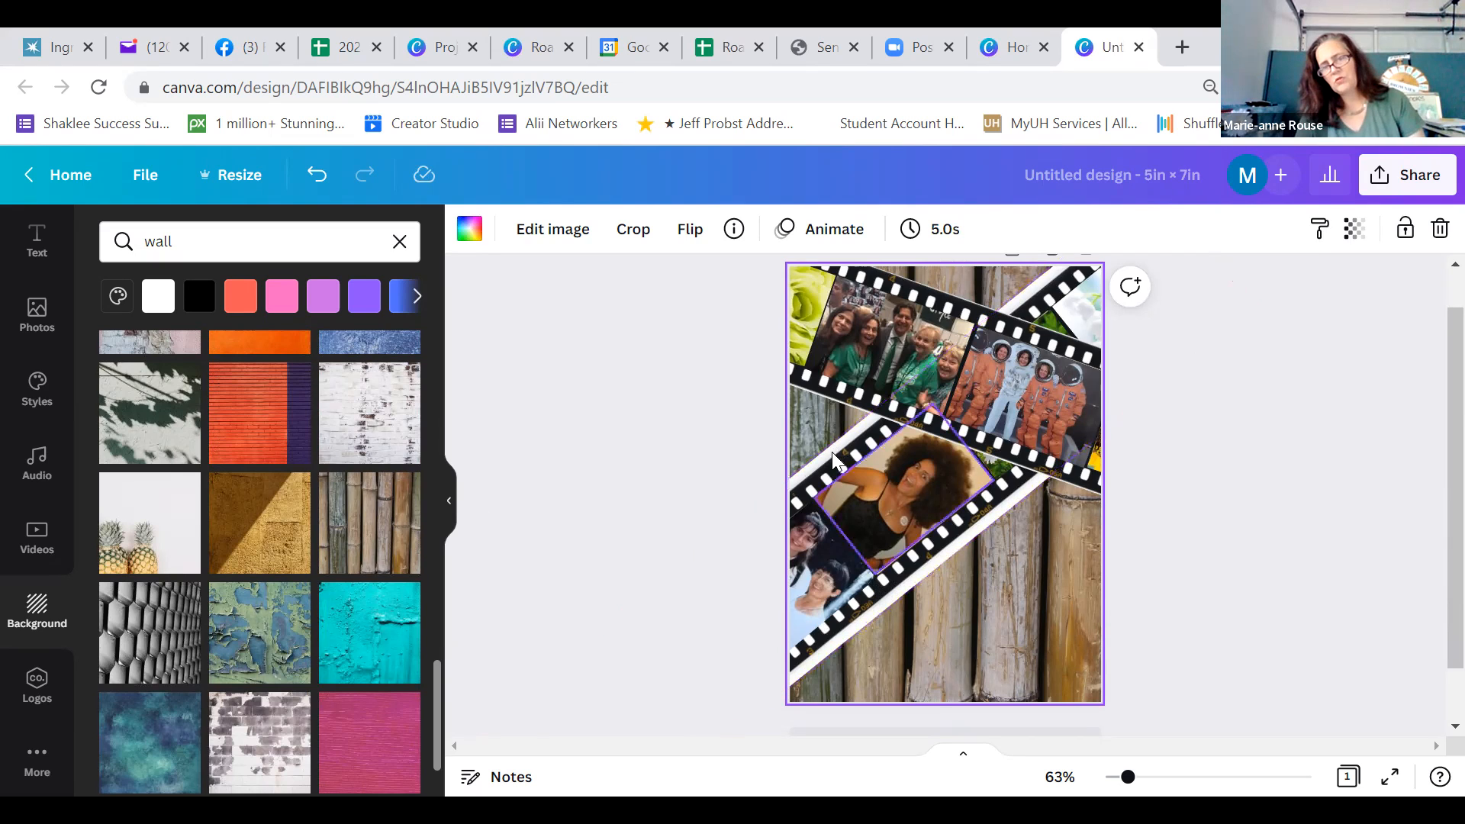
click(910, 581)
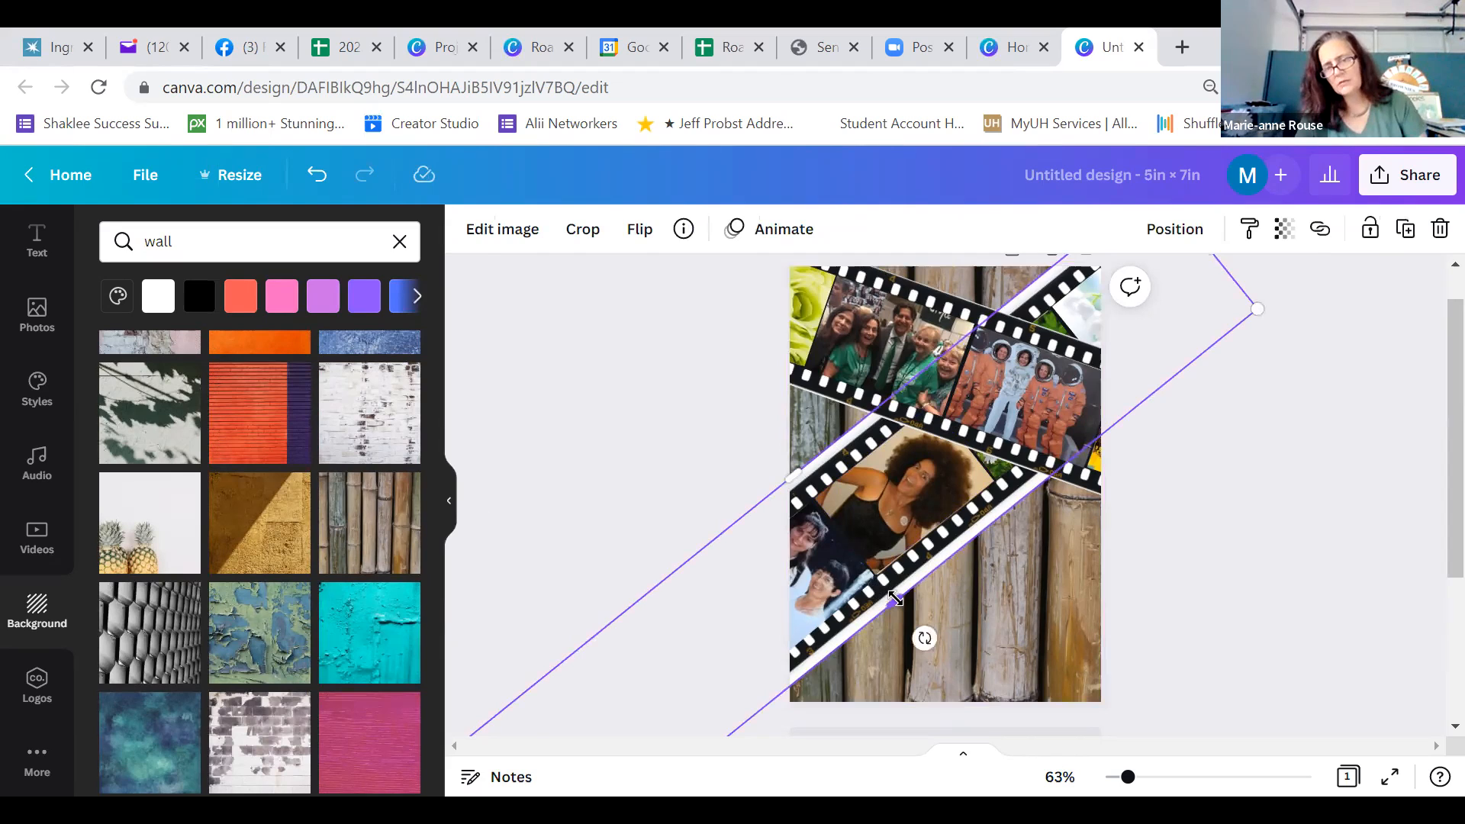
drag(893, 591, 885, 578)
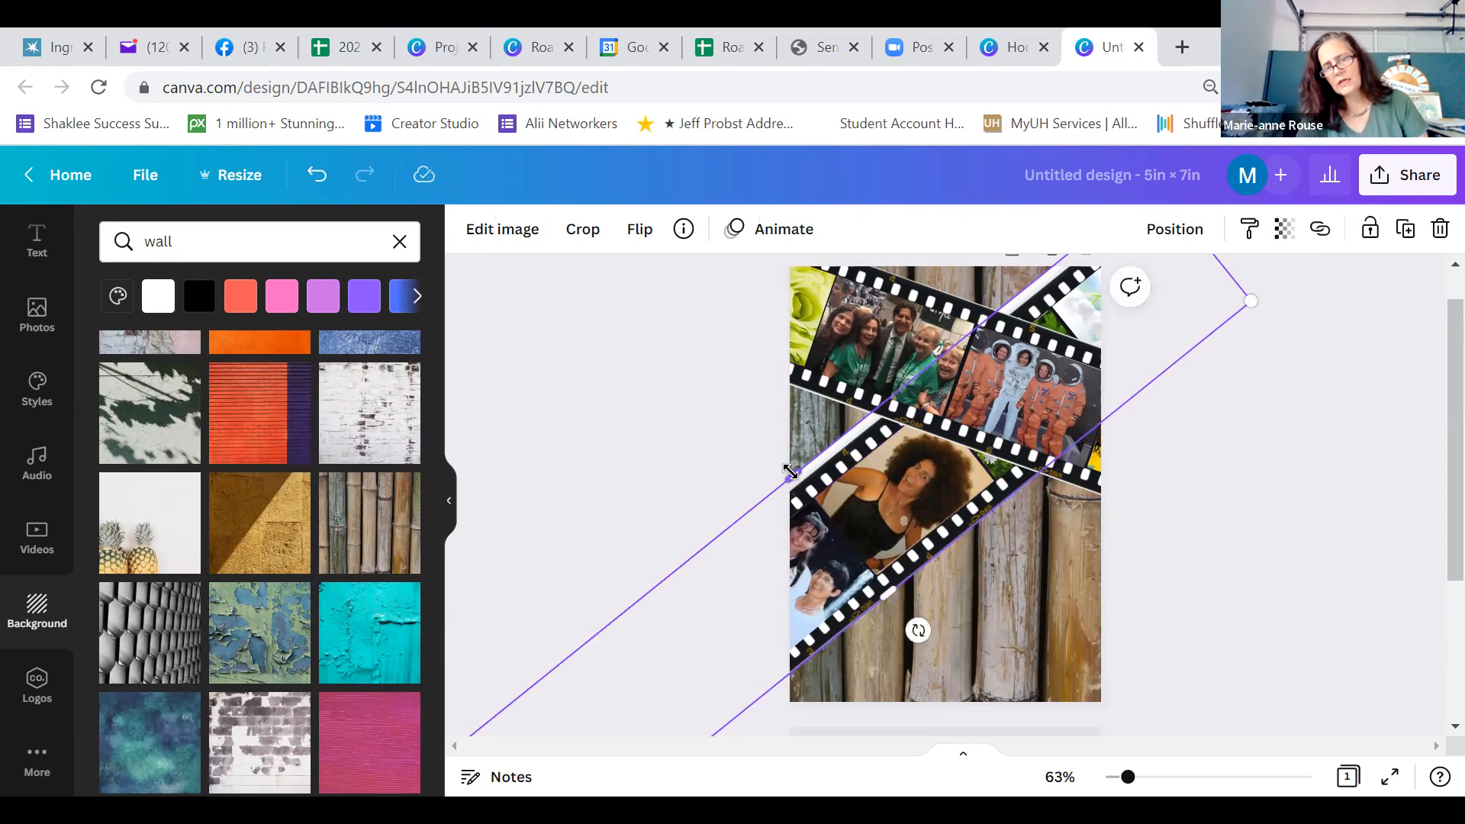
drag(794, 476, 796, 487)
click(746, 474)
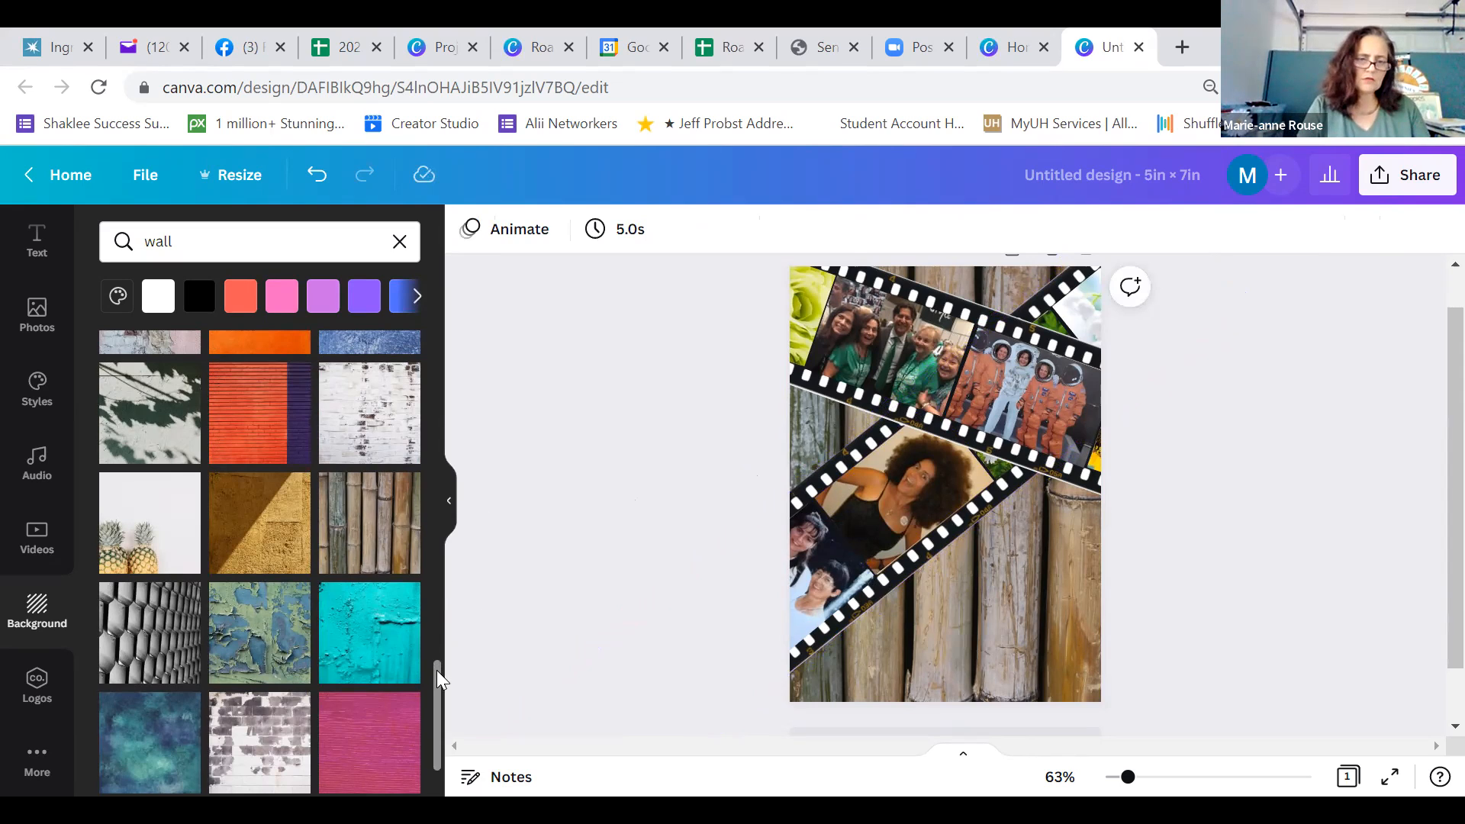
Try the whitewashed brick wall and the speckled beige stone as the card's background
scroll(439, 710, down, 2)
scroll(440, 721, down, 1)
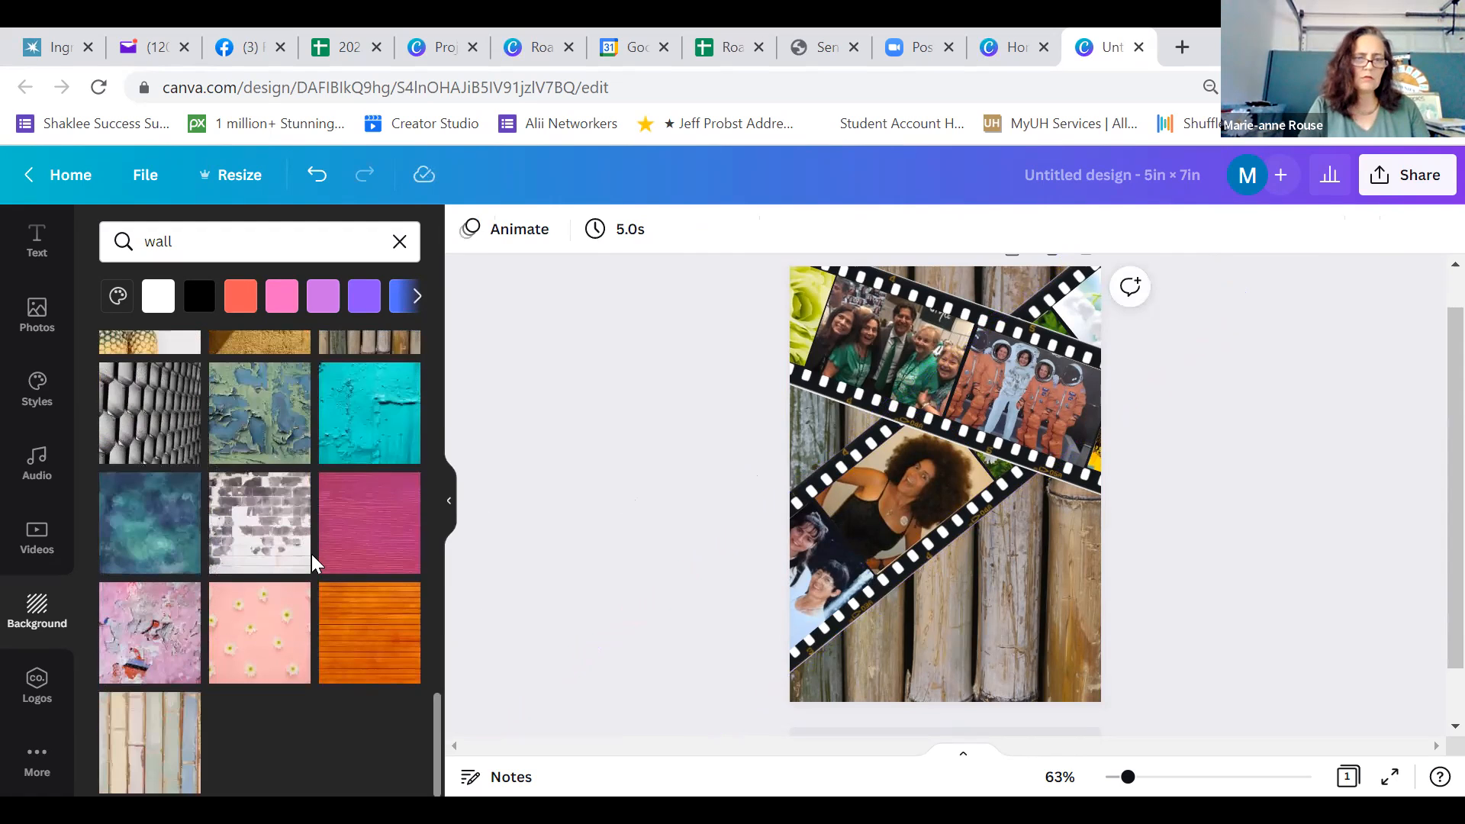
click(251, 525)
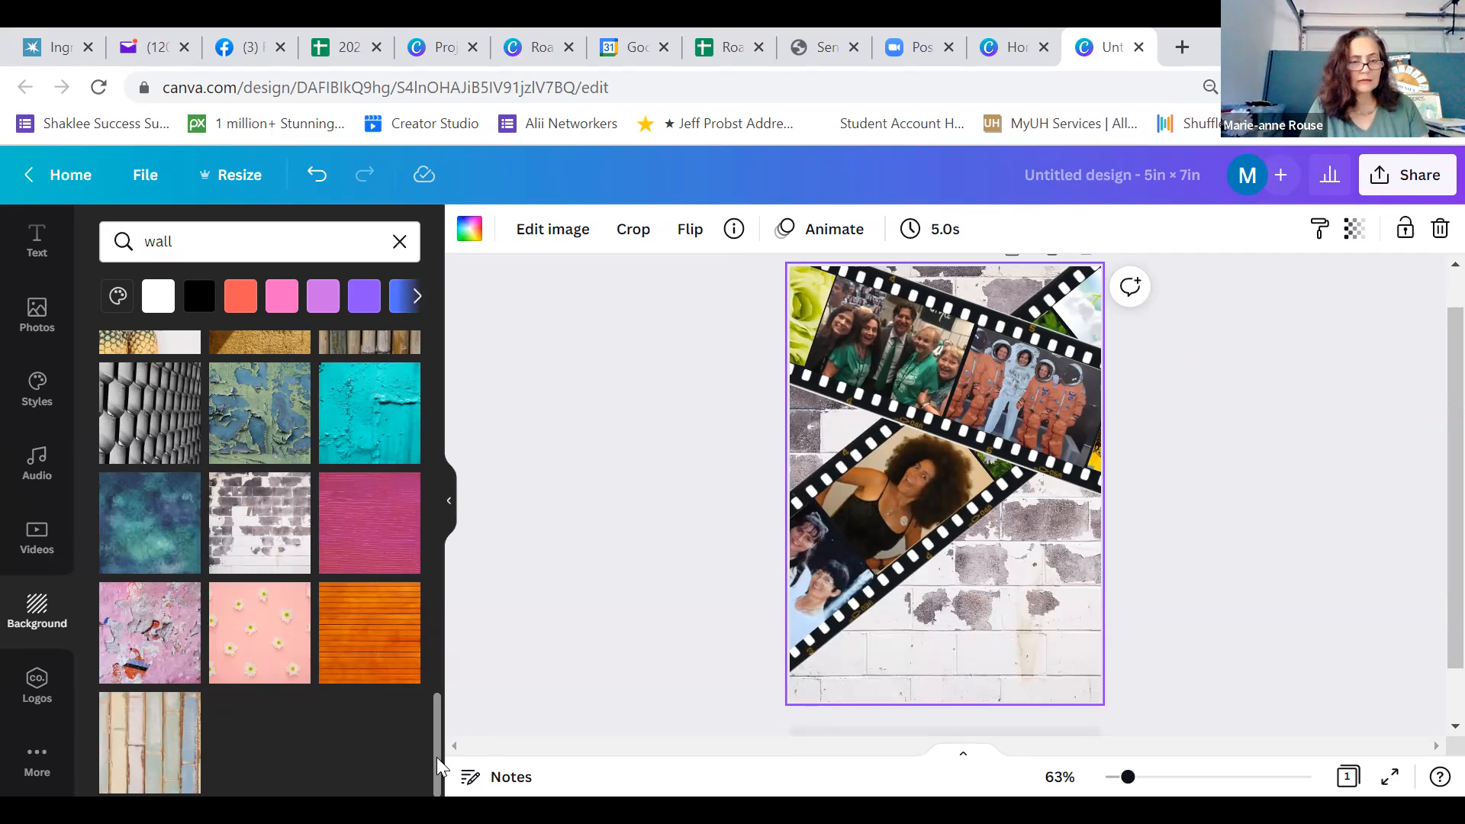
drag(439, 766, 452, 561)
click(365, 519)
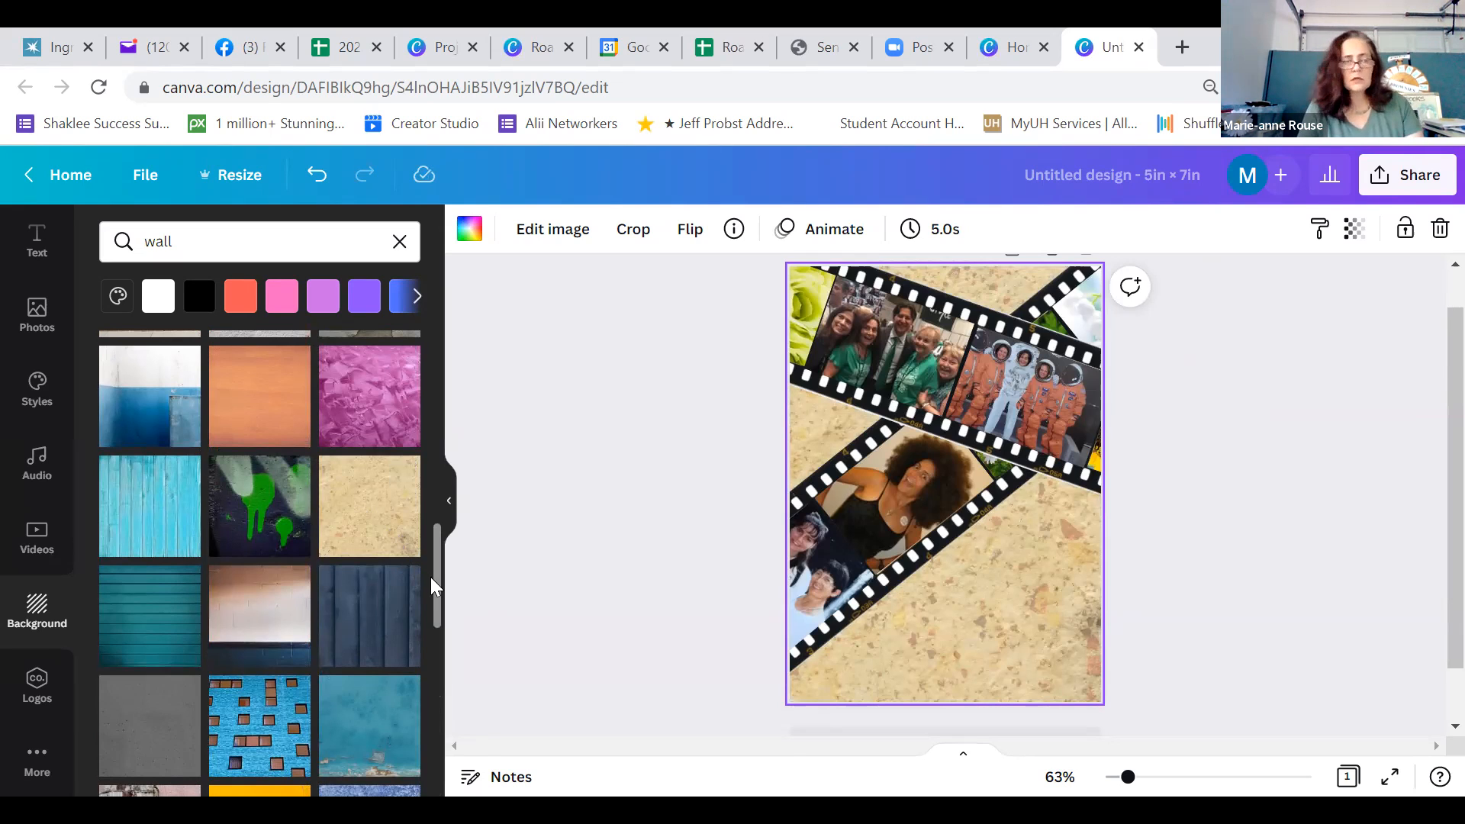
Apply the cracked reddish-orange rock texture from the wall results as the card's background
drag(439, 580, 438, 479)
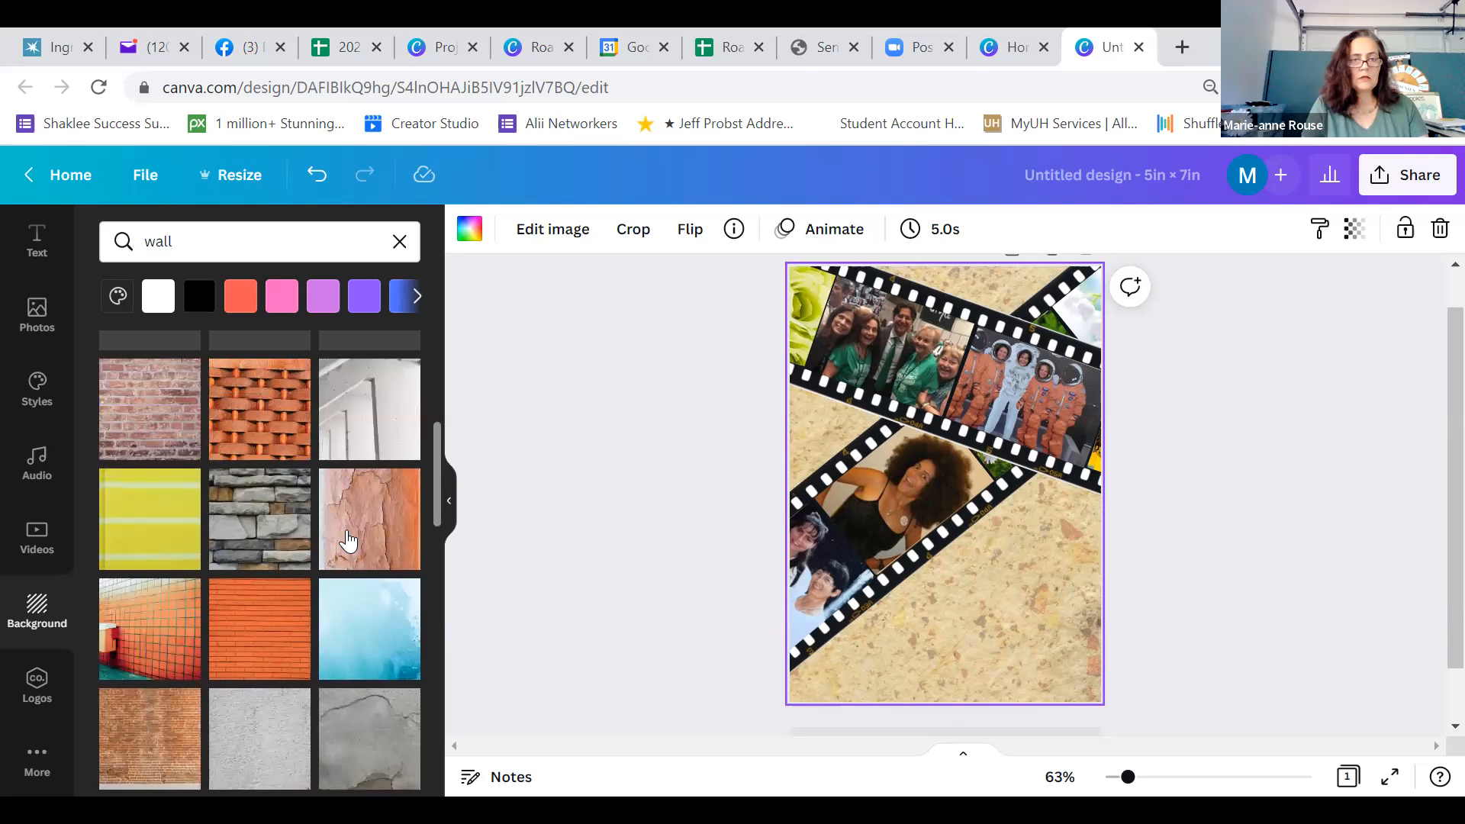
click(348, 541)
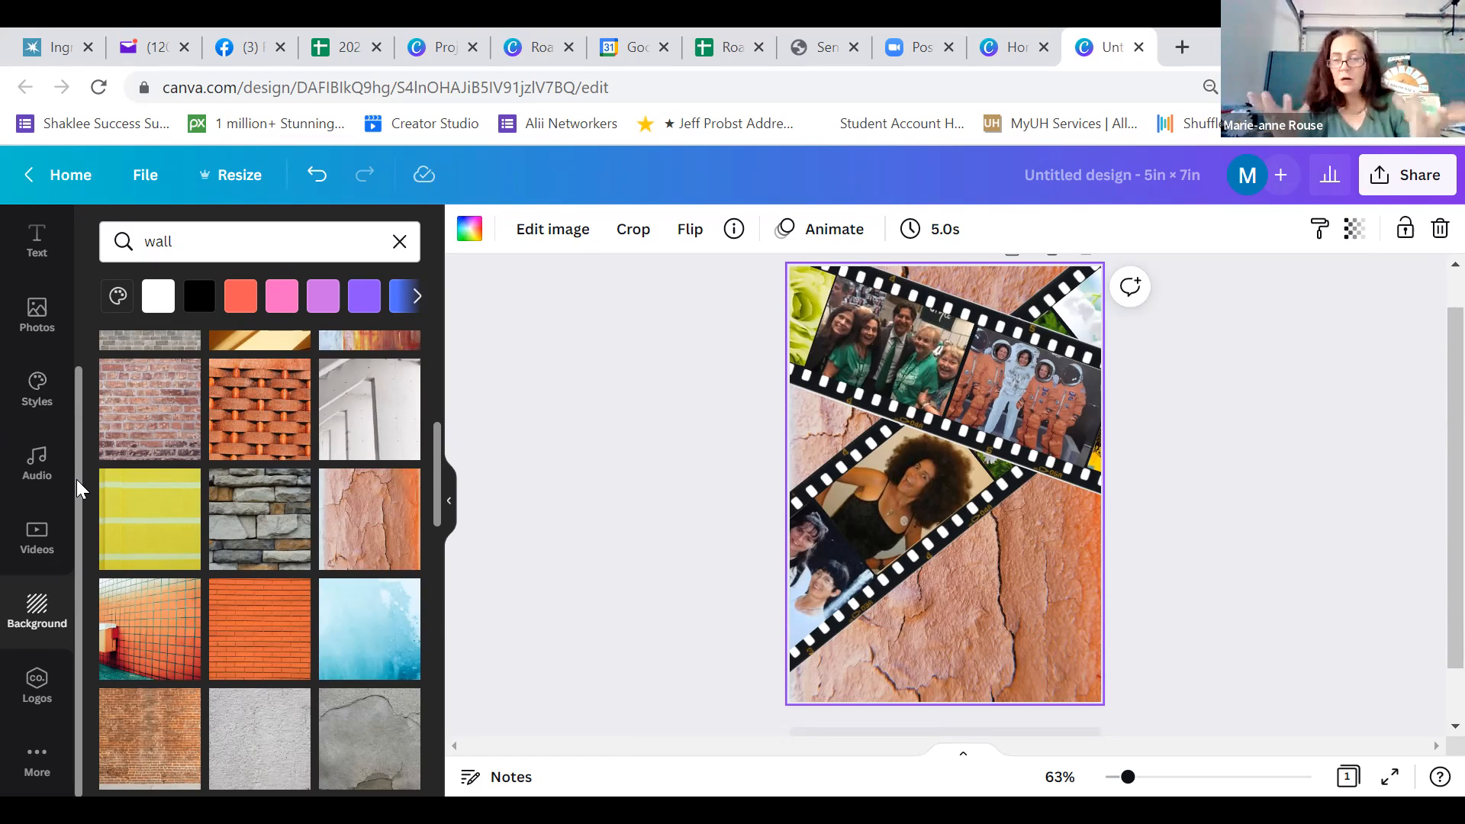
Add a body text box and place it on the rock background below the crossing film strips, toward the card's right edge
drag(76, 474, 84, 286)
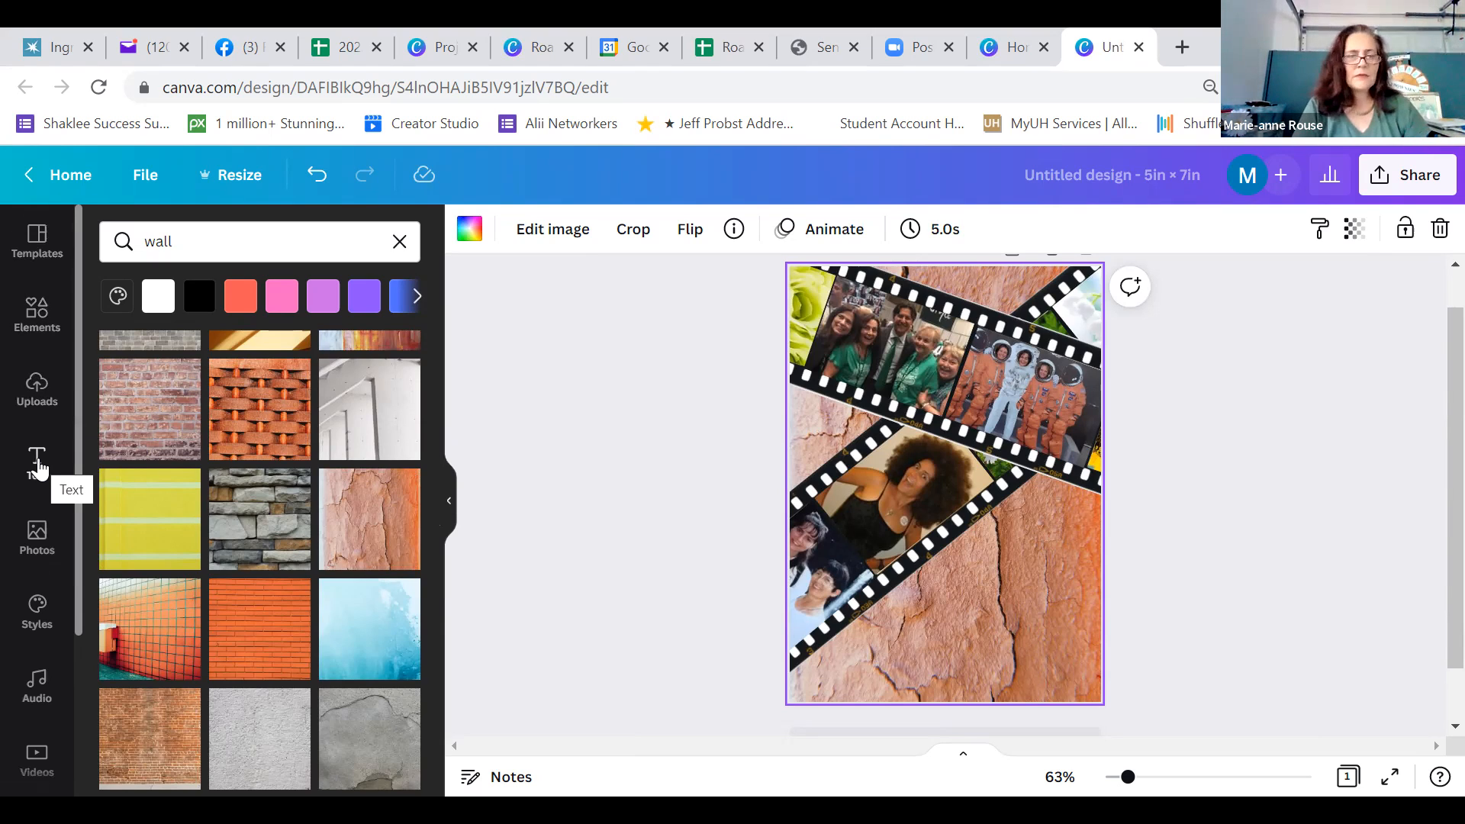
click(38, 462)
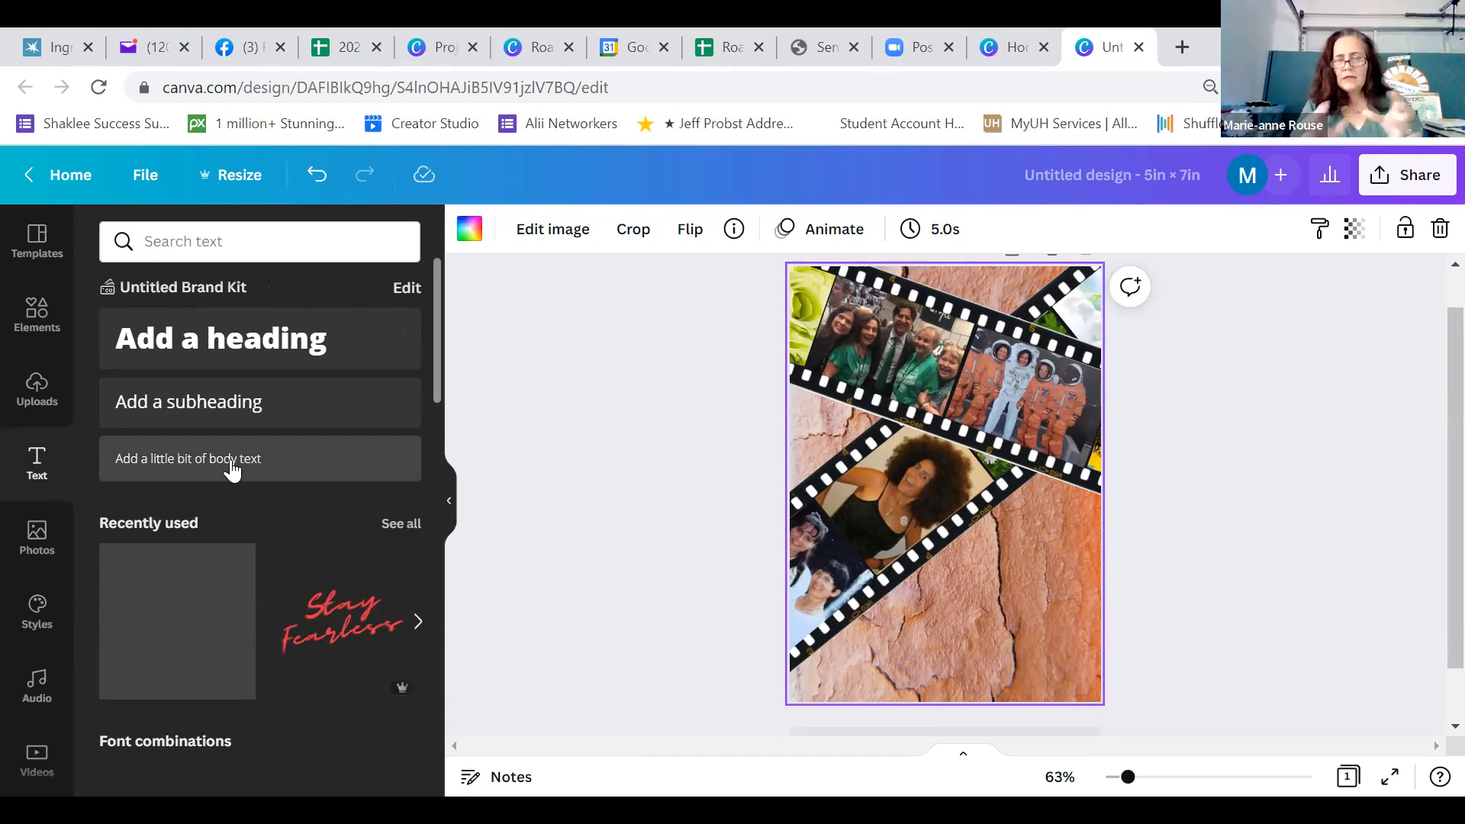
click(233, 470)
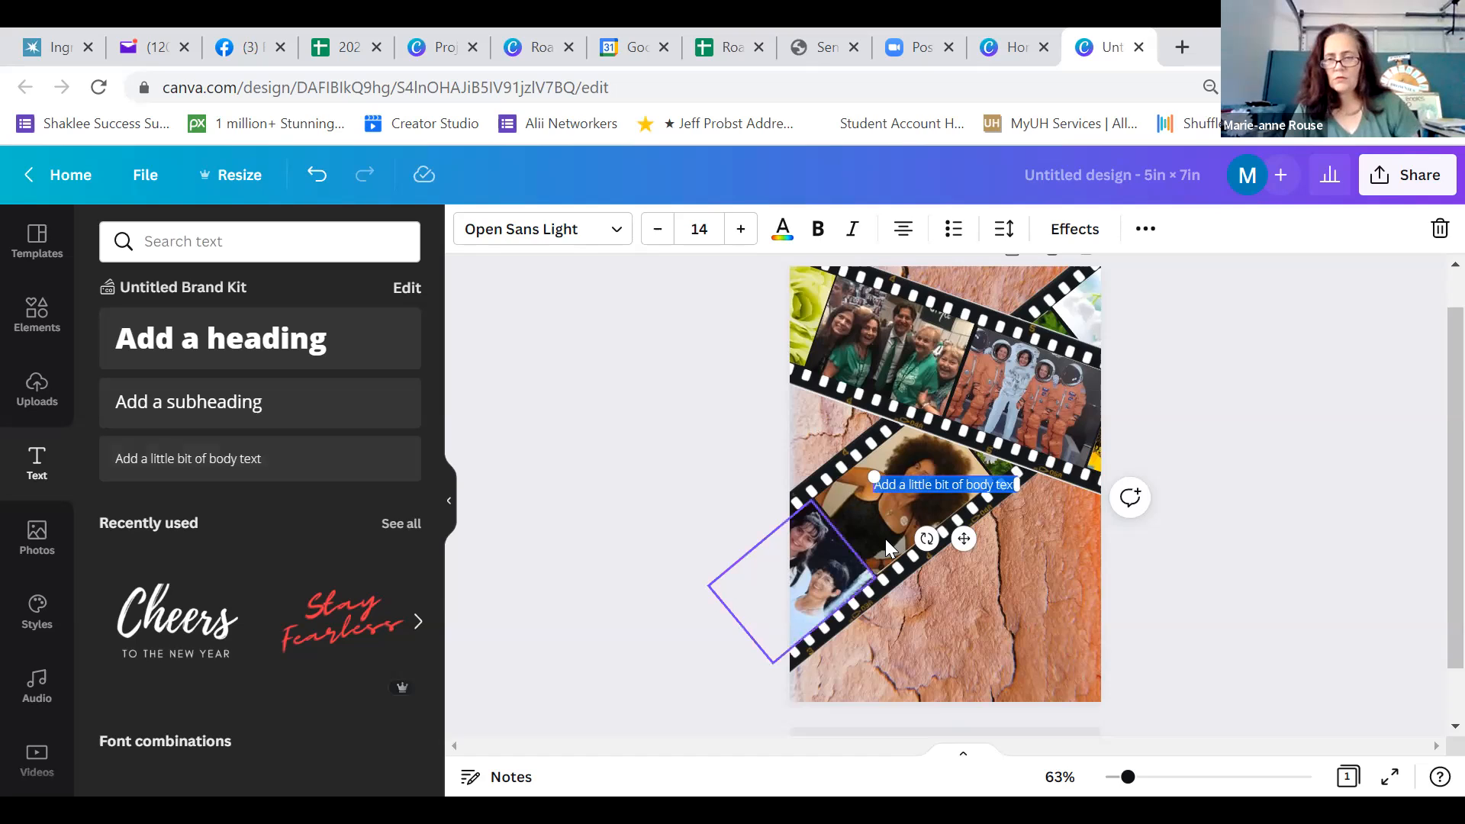
drag(964, 539, 1023, 628)
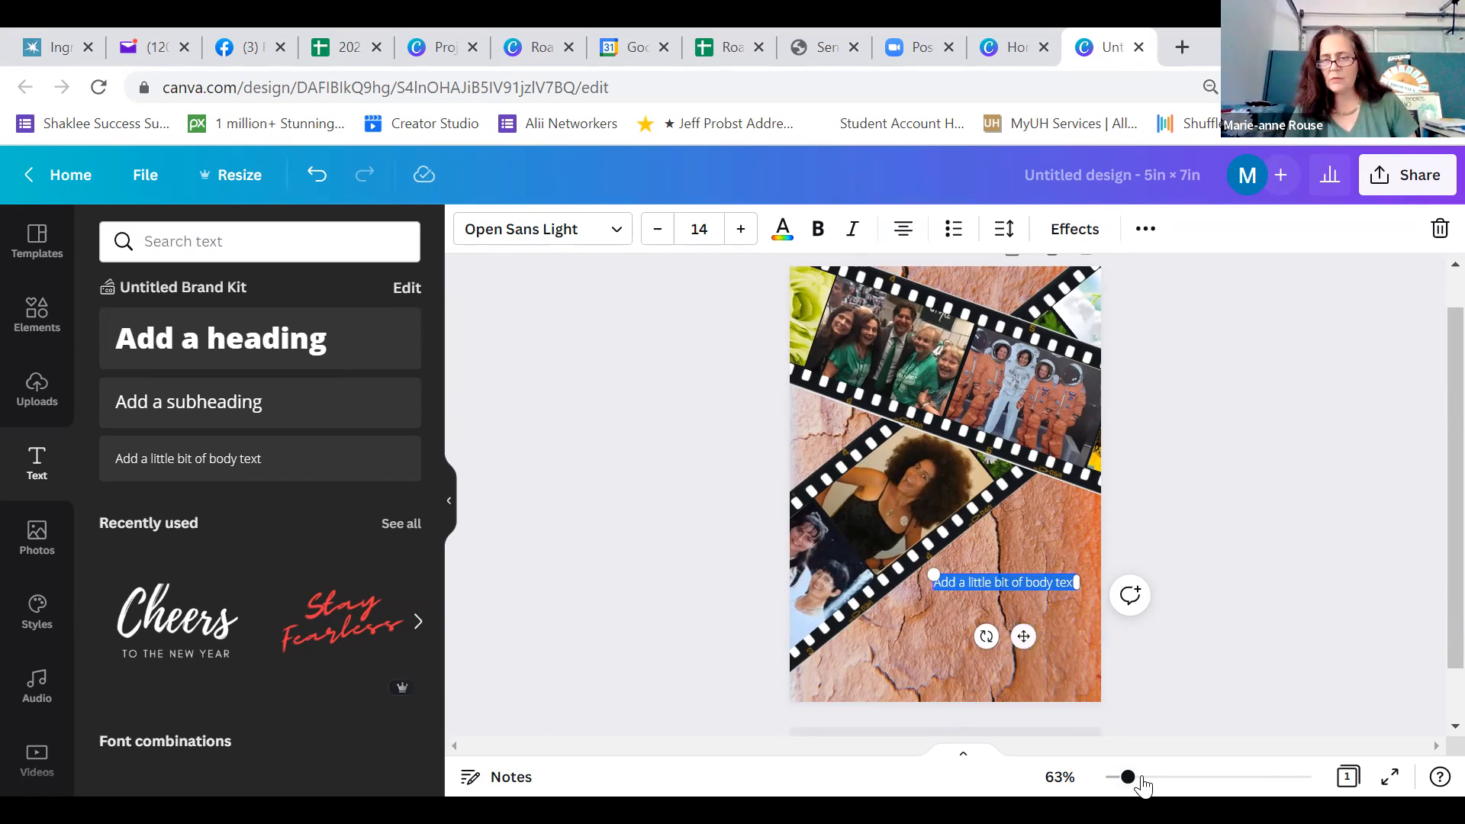
Inspect the descending film strip up close and crop the white margin off its lower long edge
drag(1131, 779, 1157, 784)
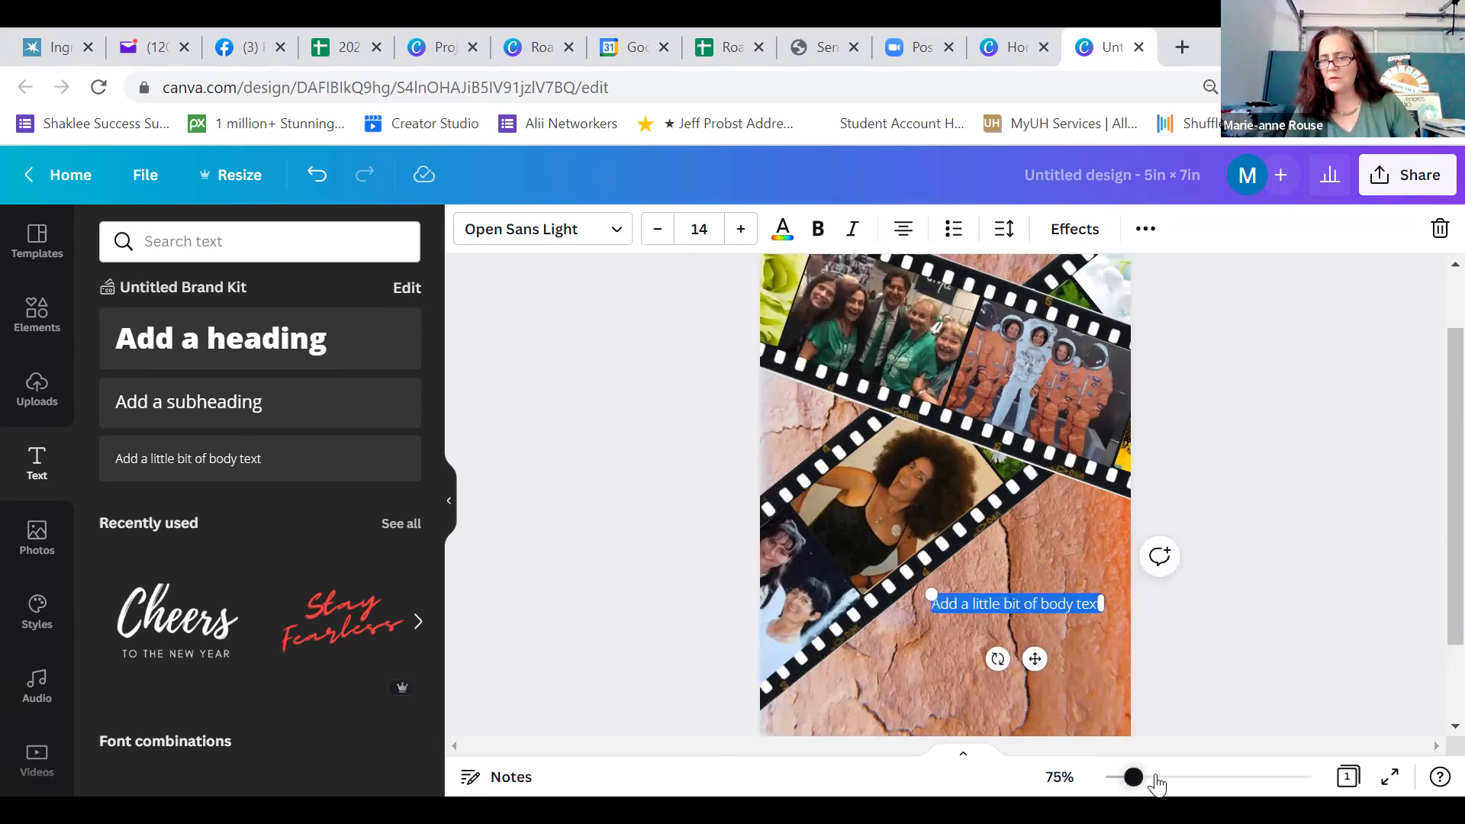
click(1155, 778)
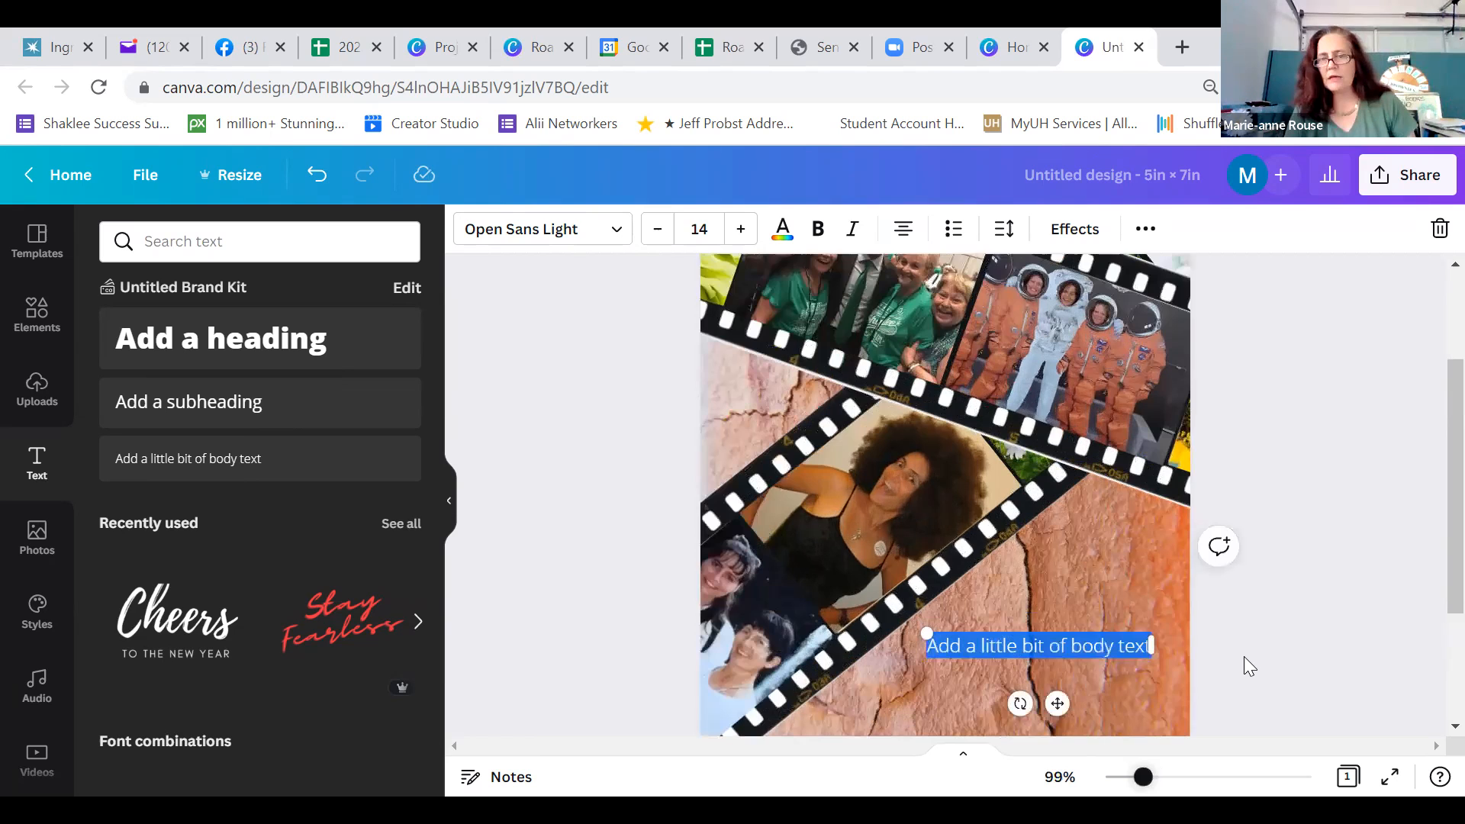
ctrl+scroll(1160, 325, up, 3)
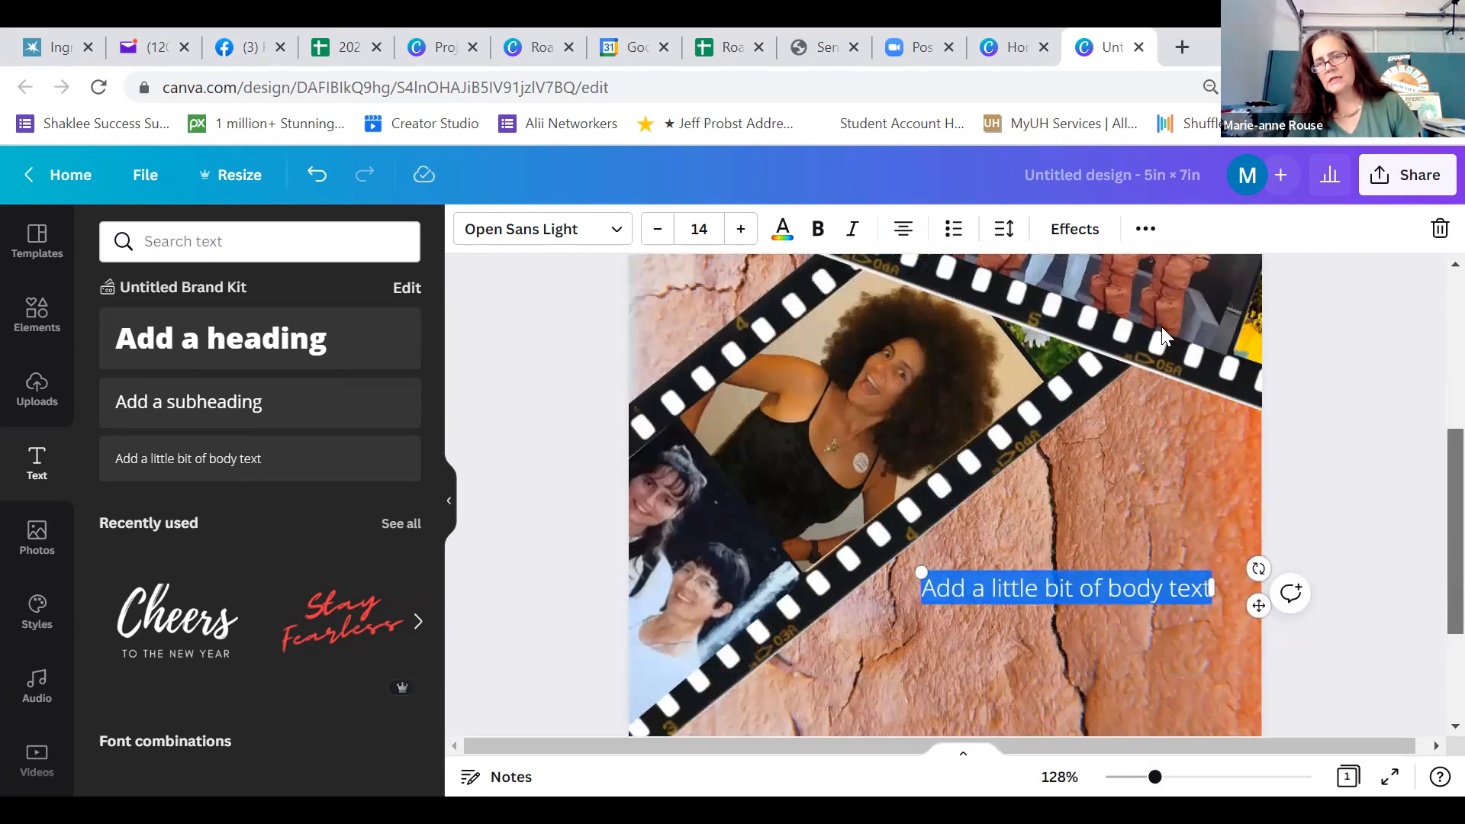
scroll(1162, 326, down, 1)
click(1255, 367)
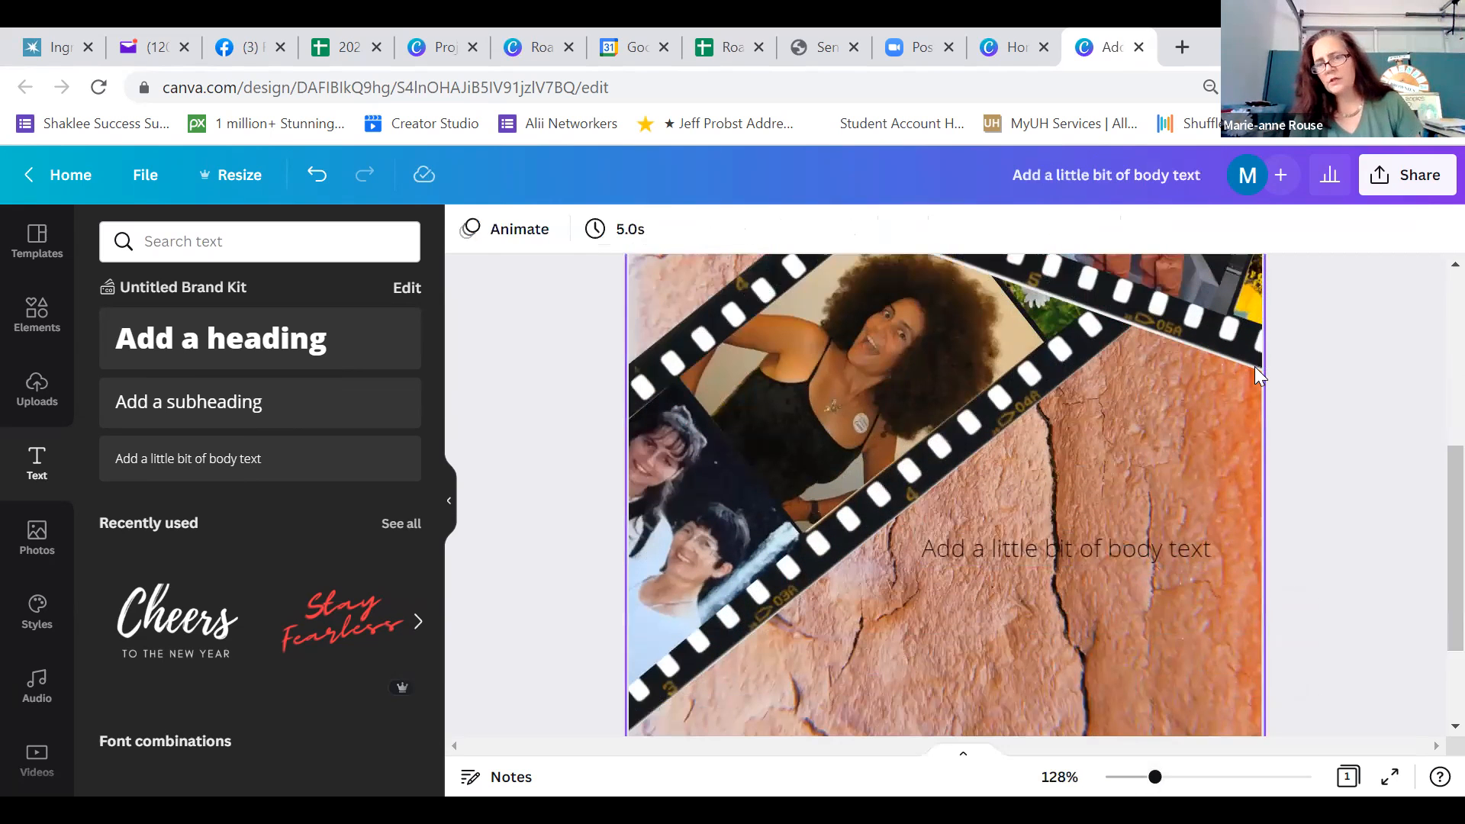
click(1254, 366)
scroll(835, 497, up, 4)
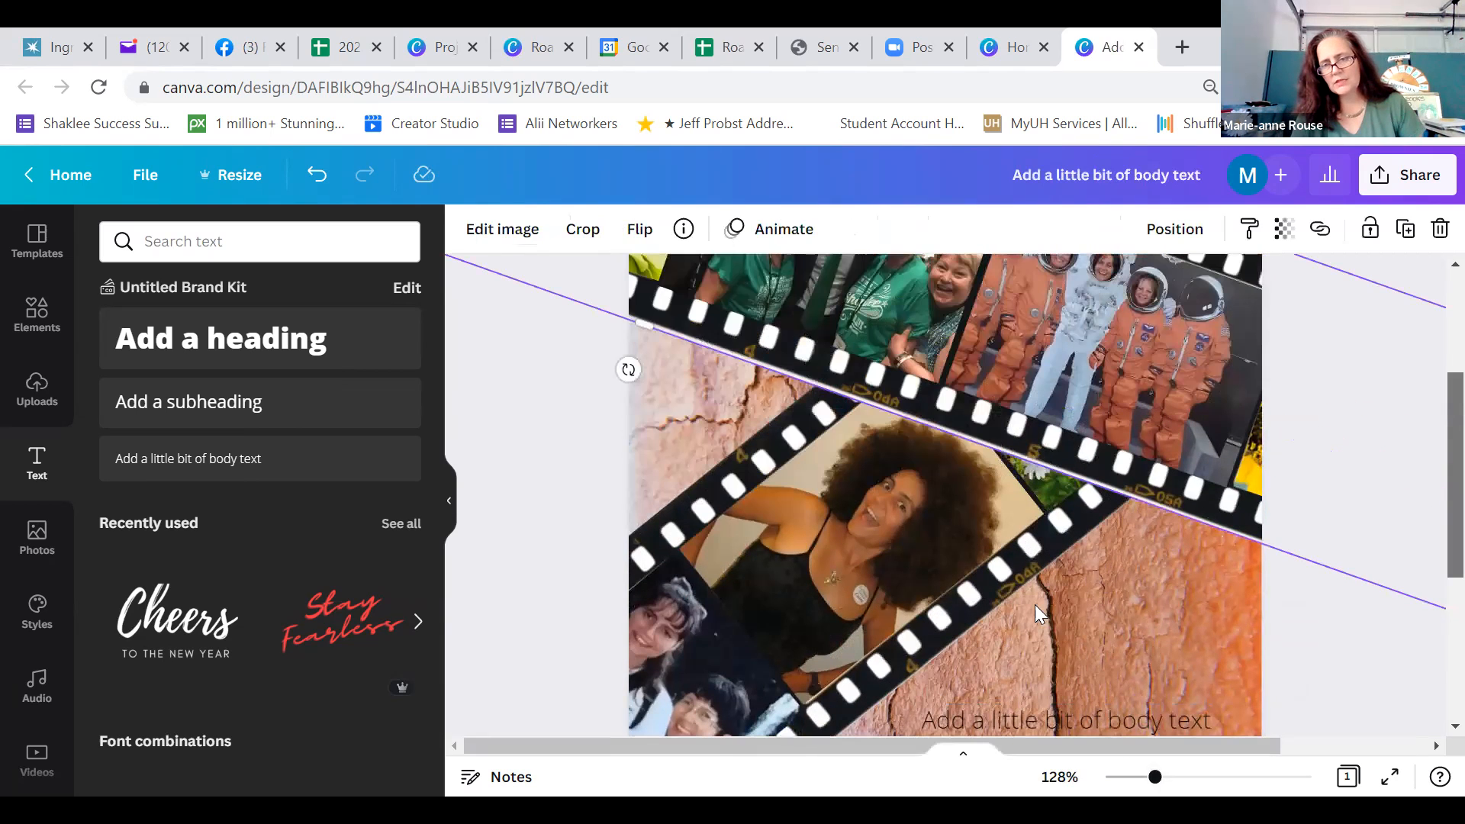
click(1035, 604)
scroll(1038, 671, up, 3)
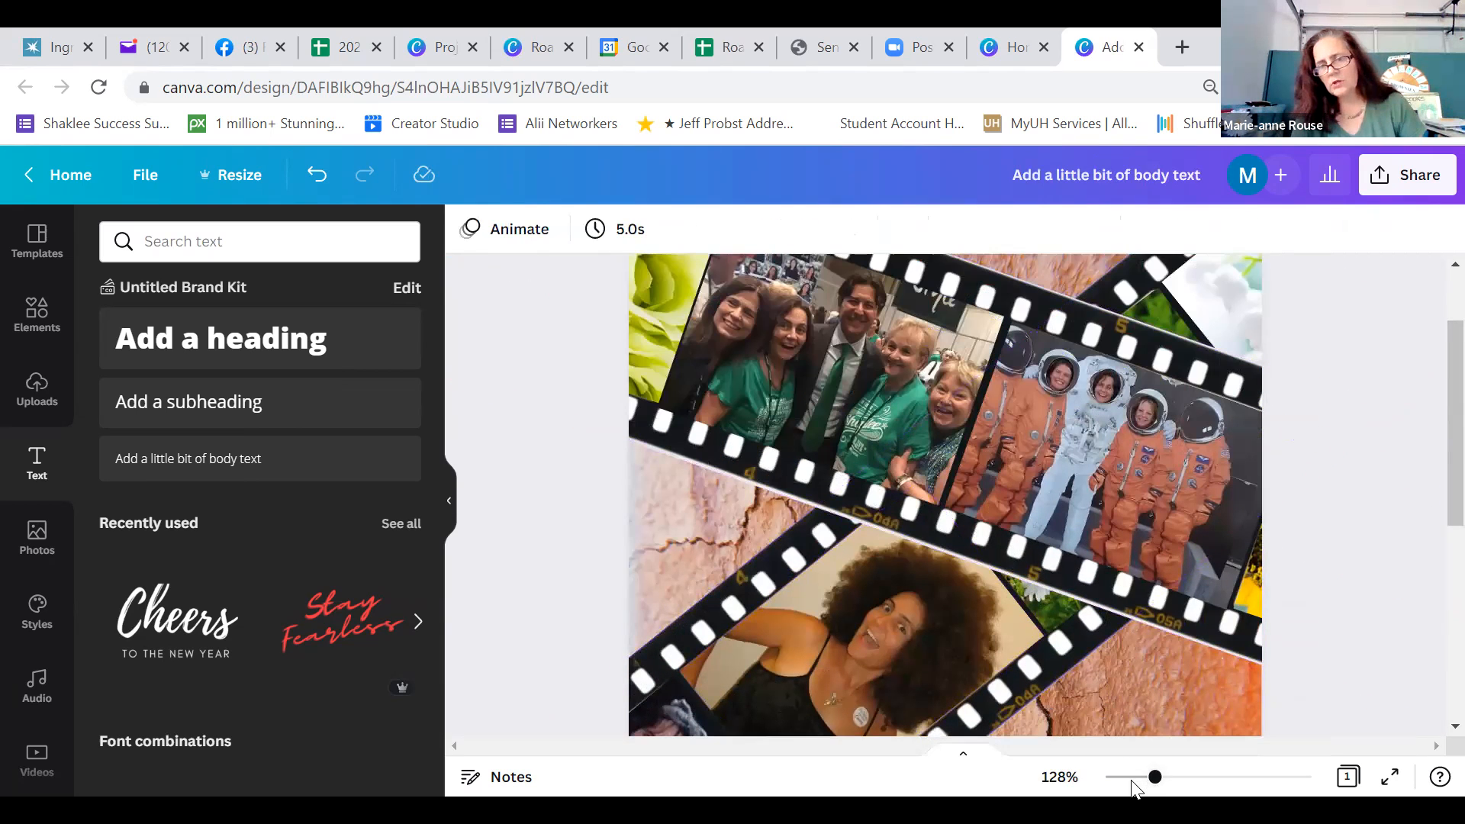
scroll(1108, 557, down, 5)
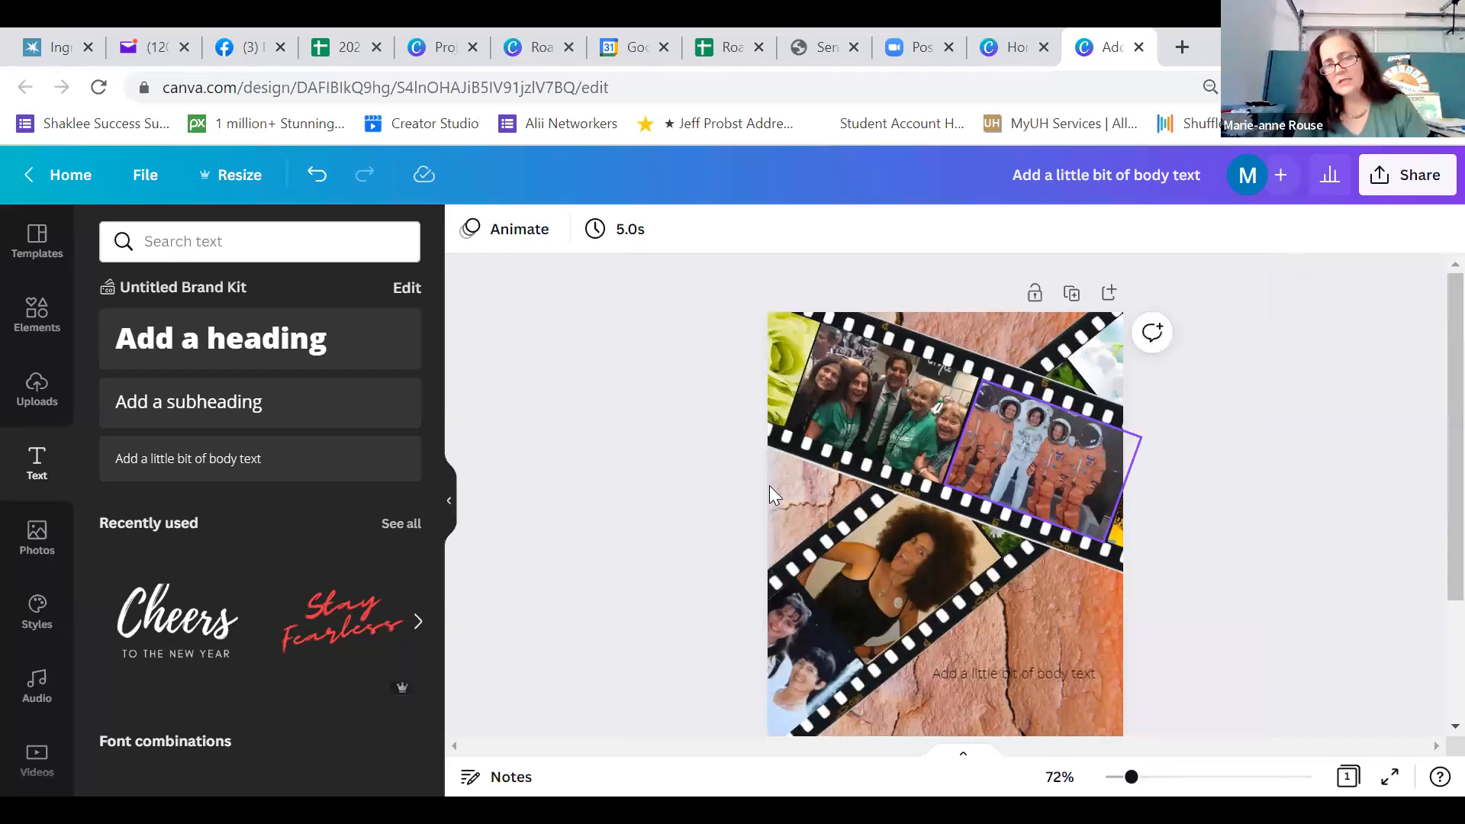
click(778, 443)
drag(775, 450, 776, 445)
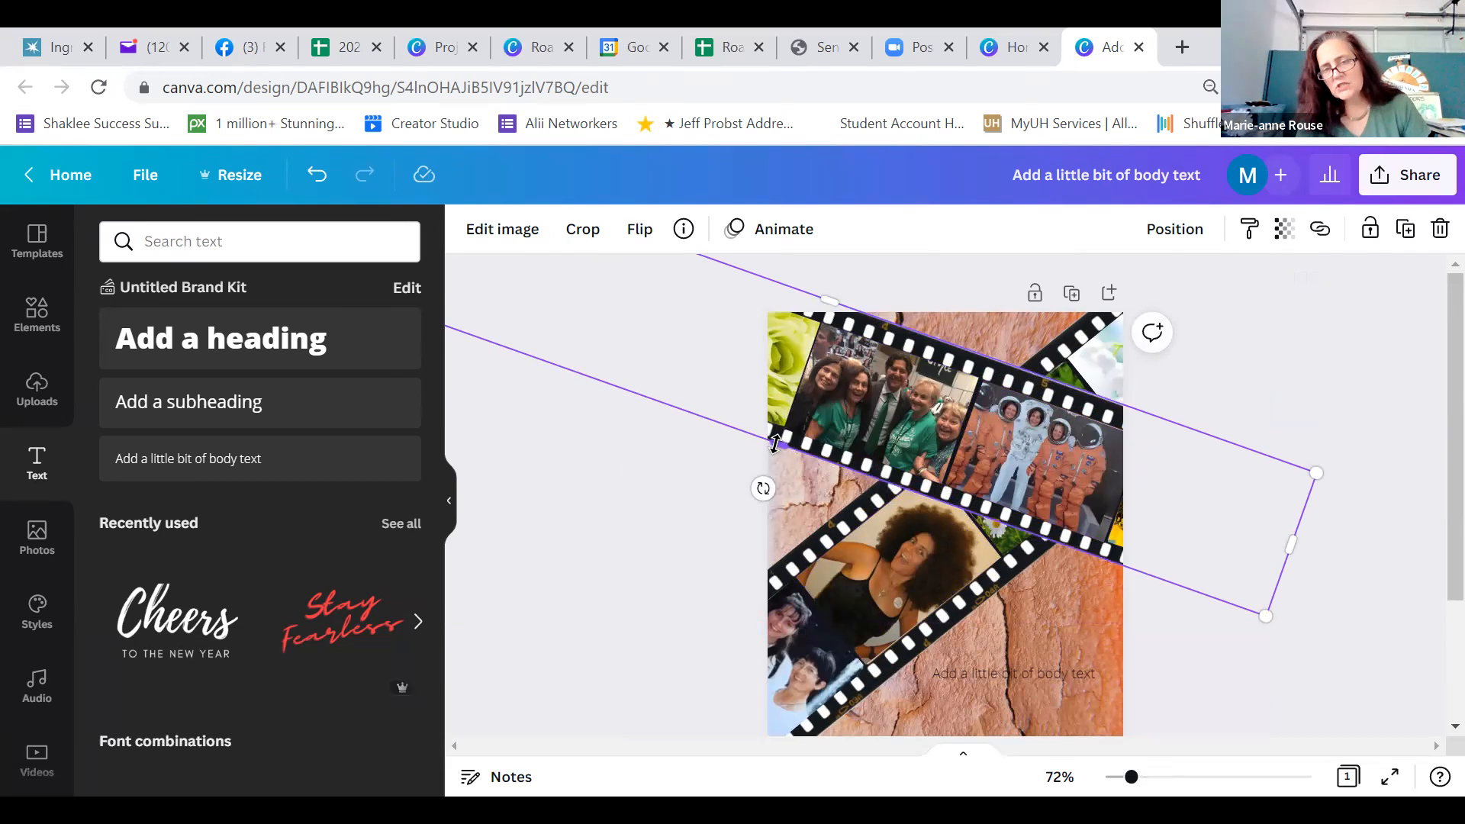
Fine-tune the crop along the descending film strip's lower long edge, leaving the strip about 2.1 in high
drag(775, 443, 775, 445)
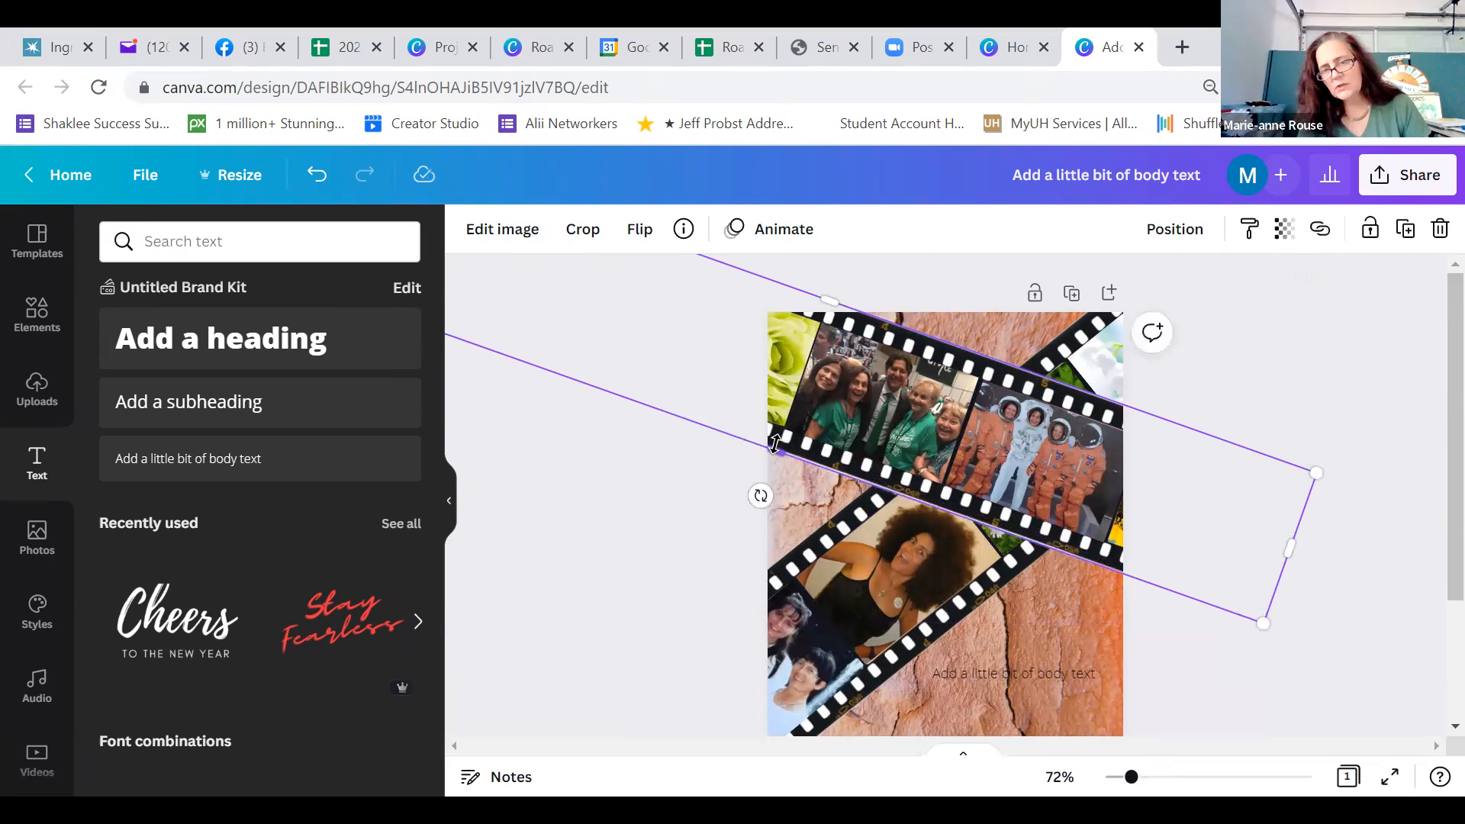
click(1201, 635)
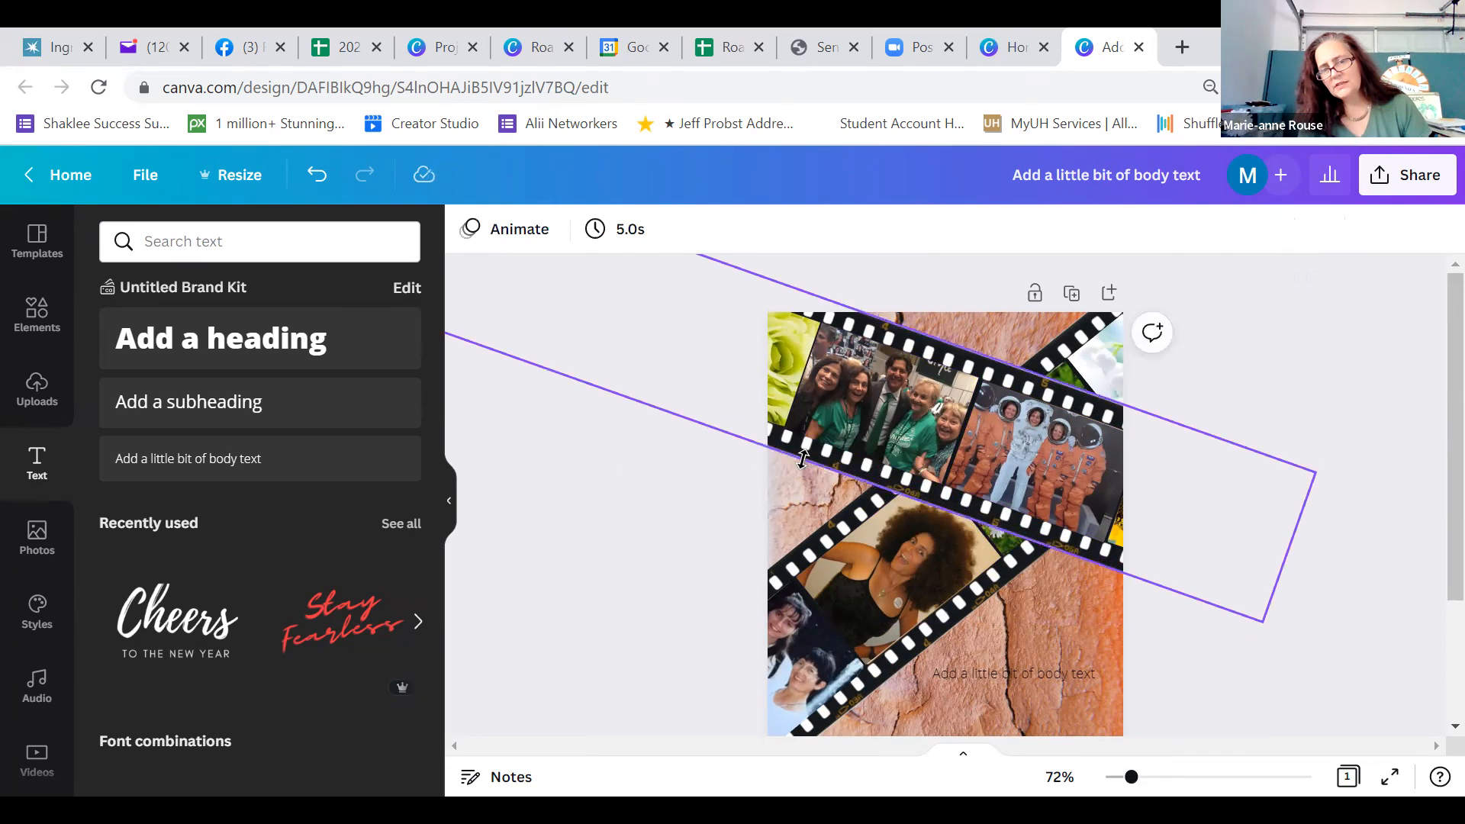
click(777, 453)
drag(776, 454, 776, 441)
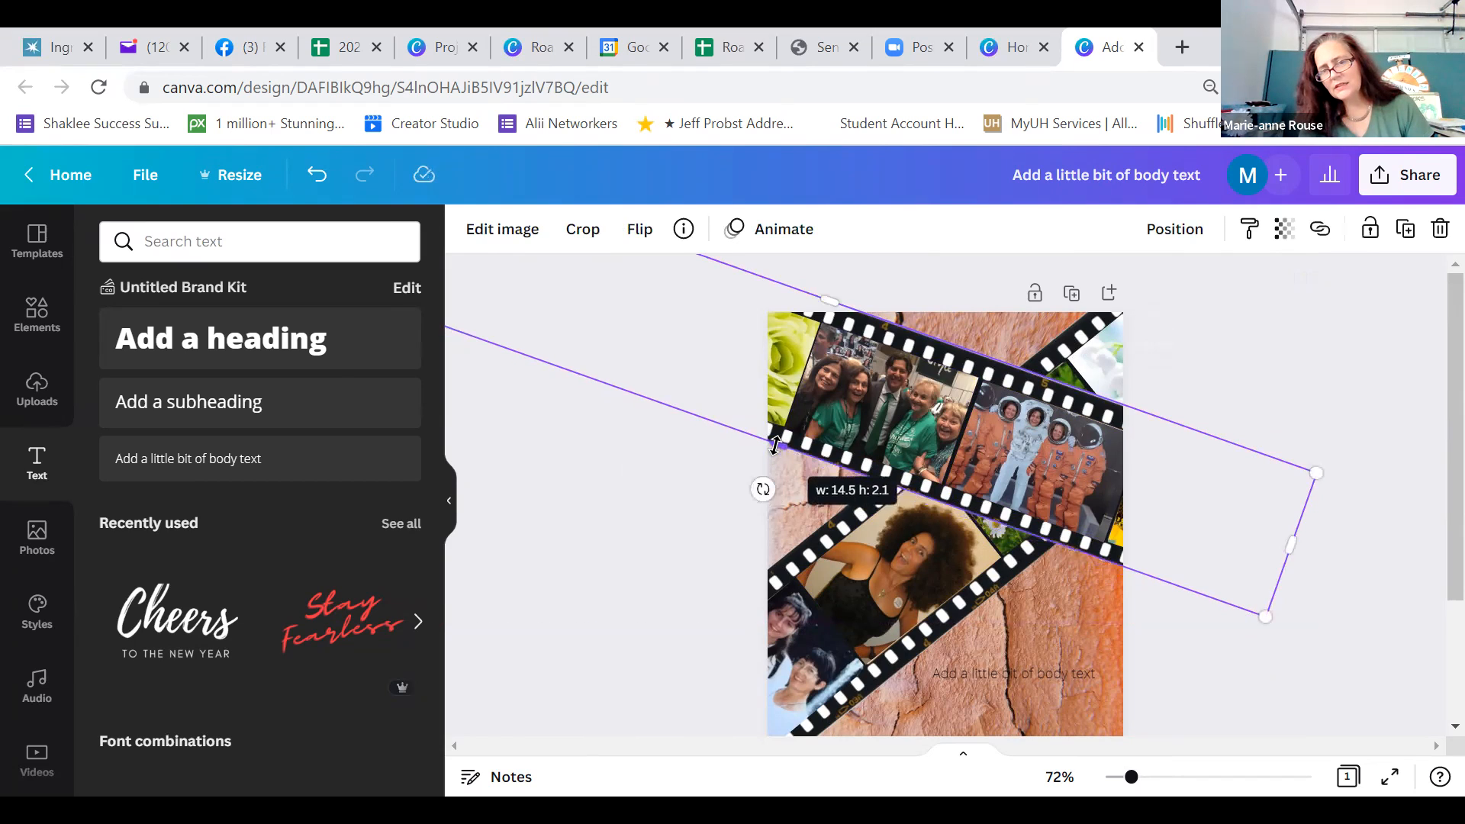
click(1275, 670)
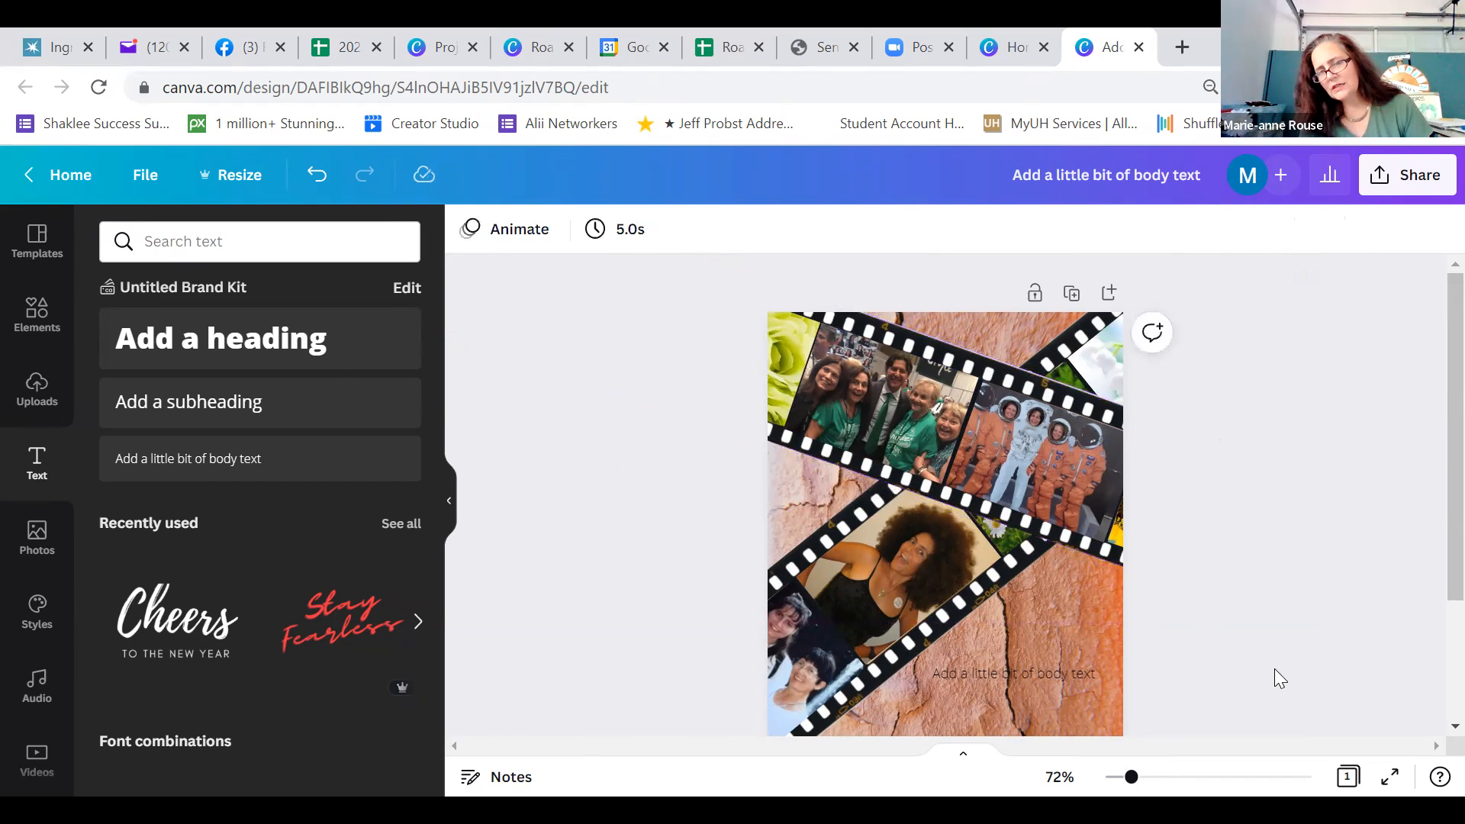
Replace the placeholder body text on the rock background with the senders' full names and start a new line below them
drag(1129, 776, 1160, 782)
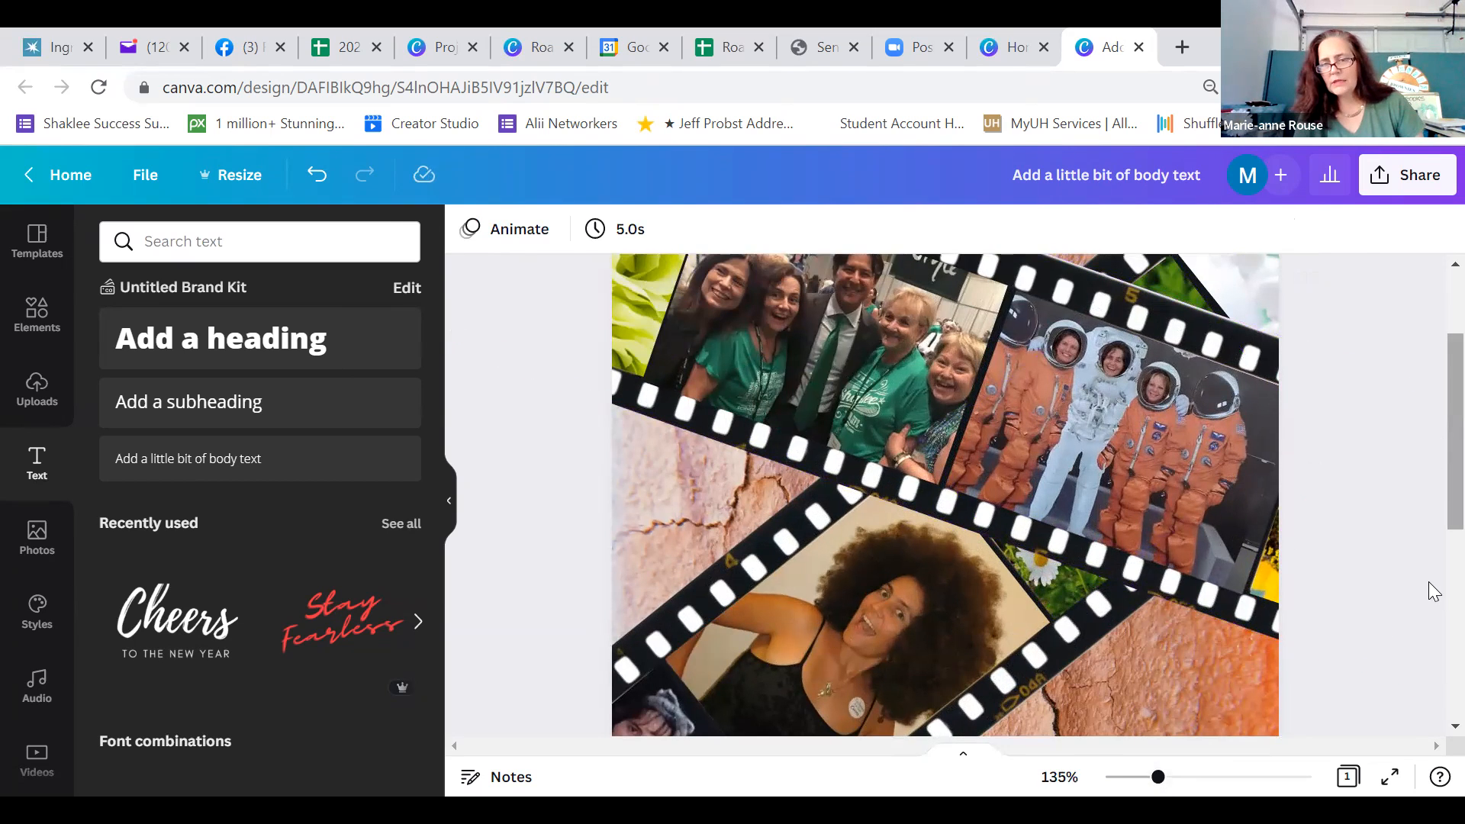
scroll(1427, 580, down, 1)
scroll(1076, 446, down, 5)
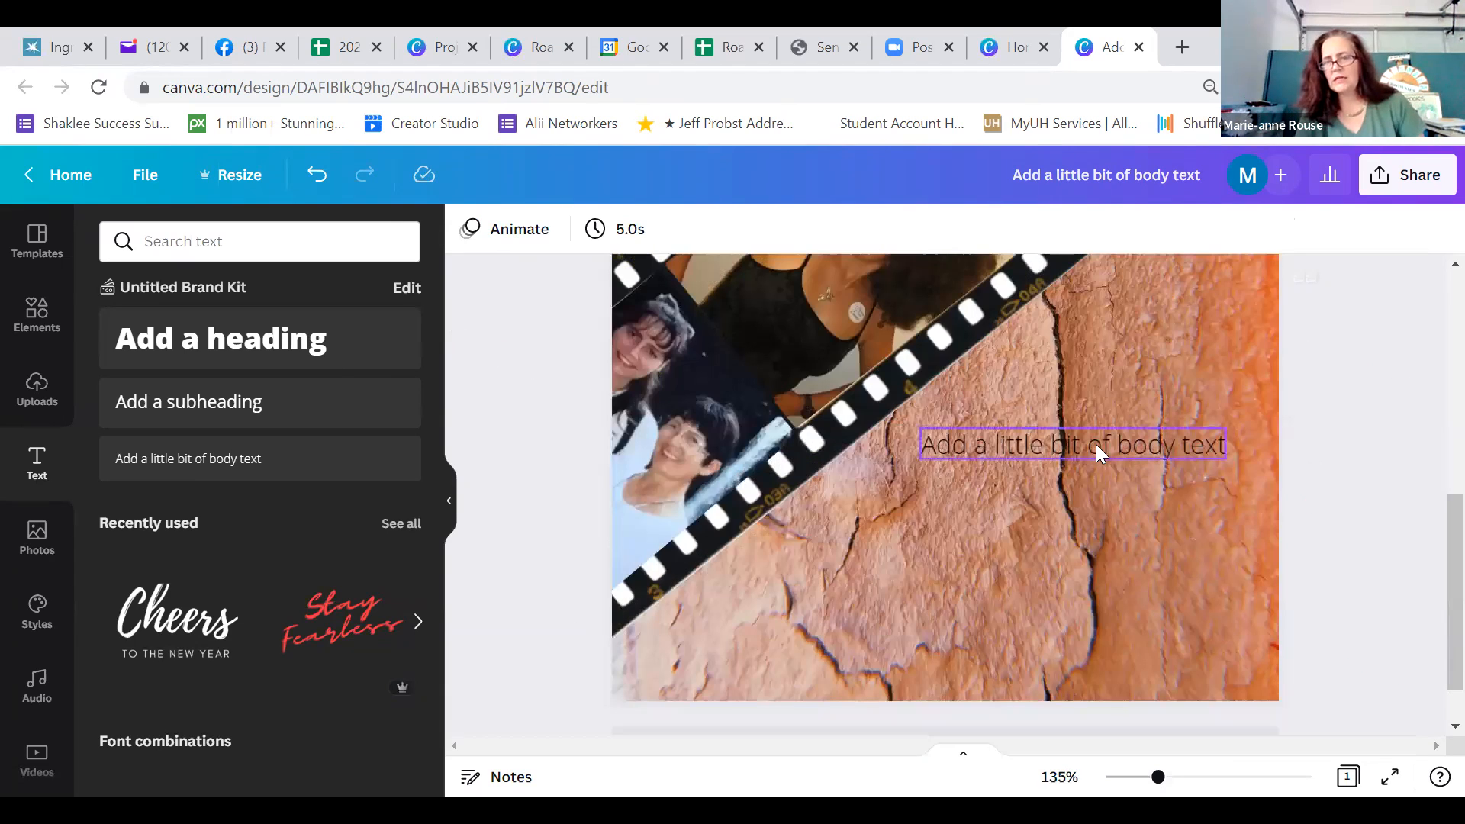
click(1096, 444)
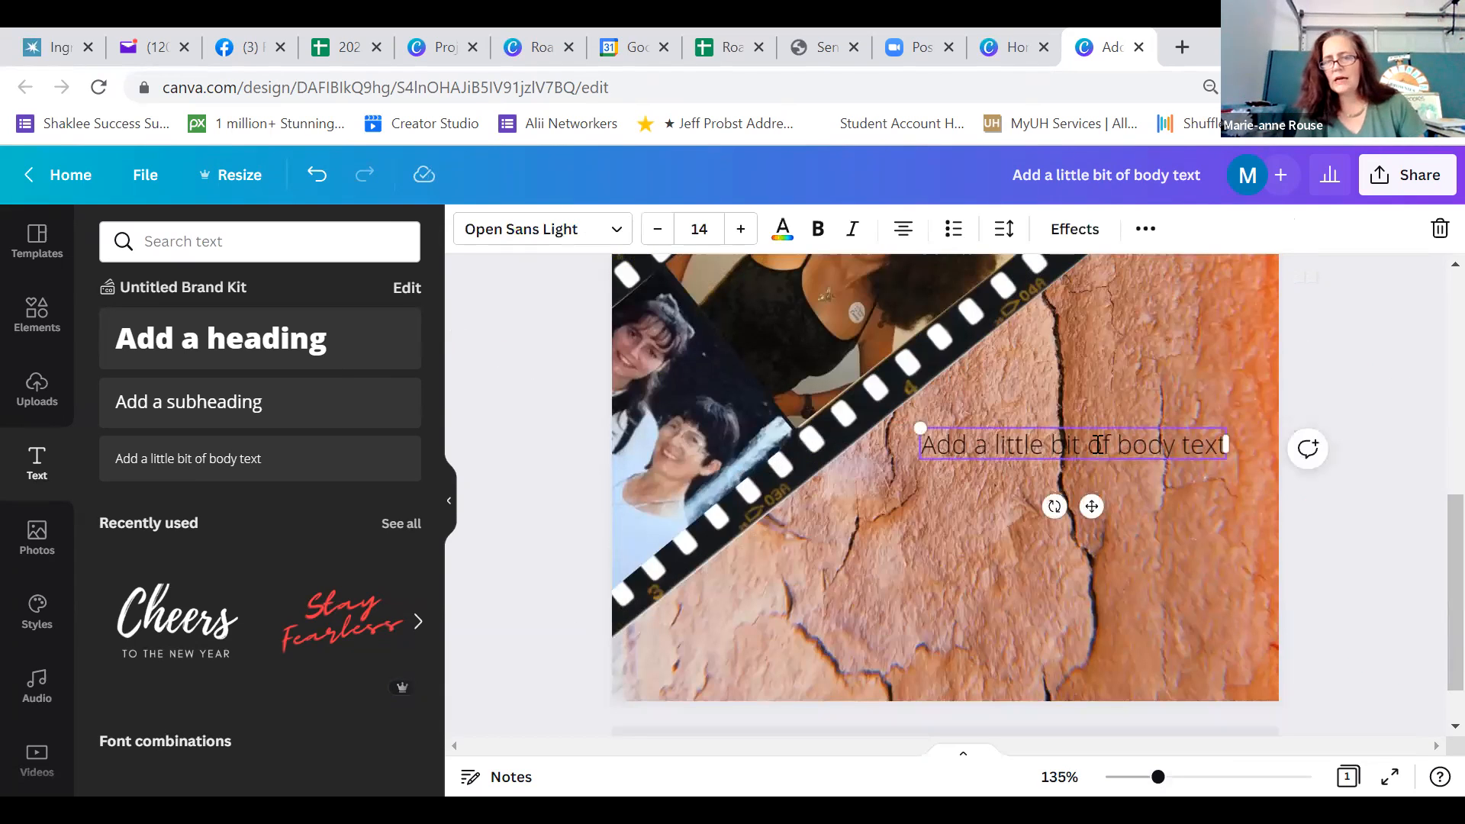
click(1097, 444)
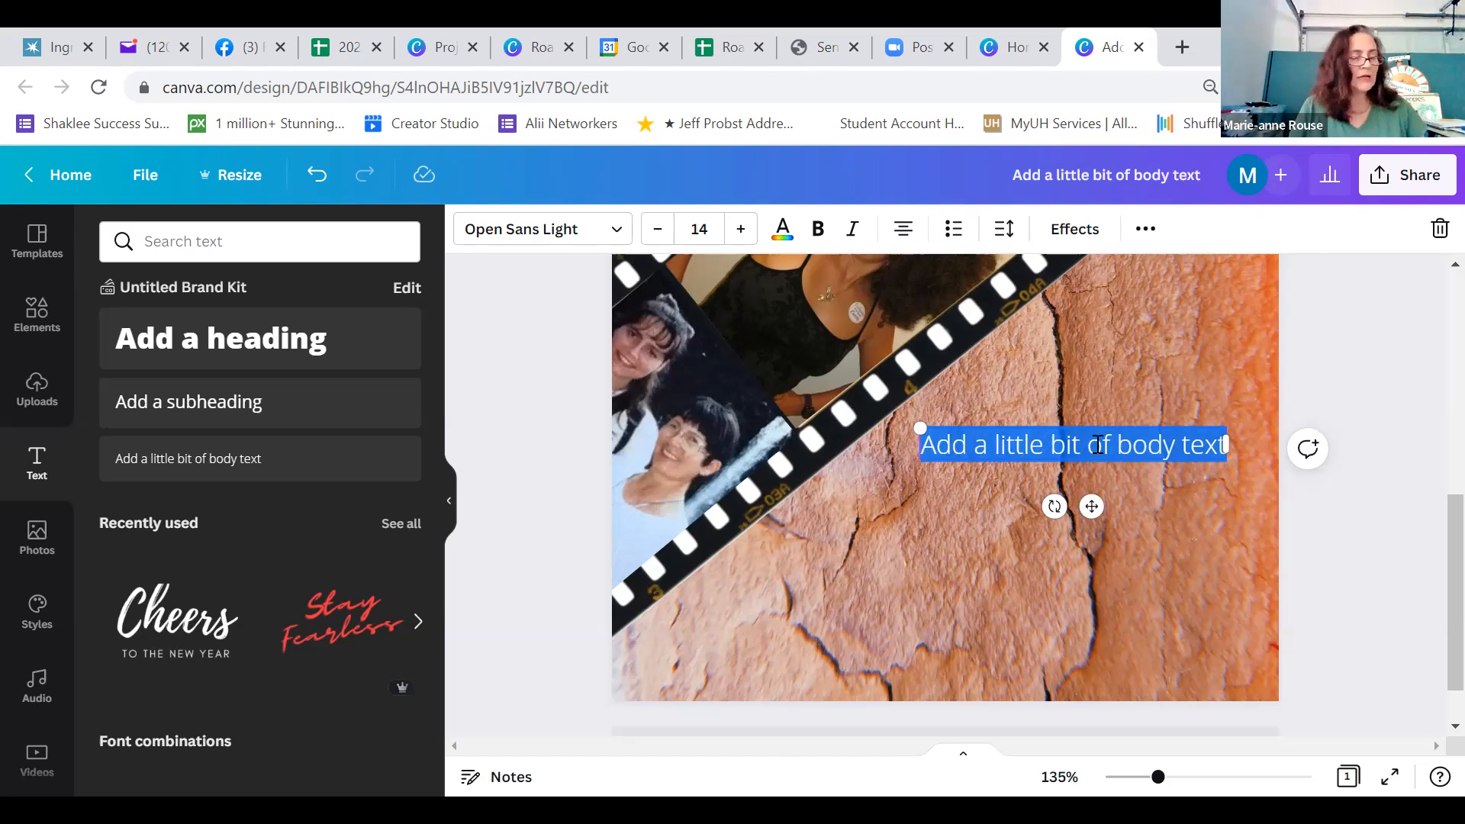
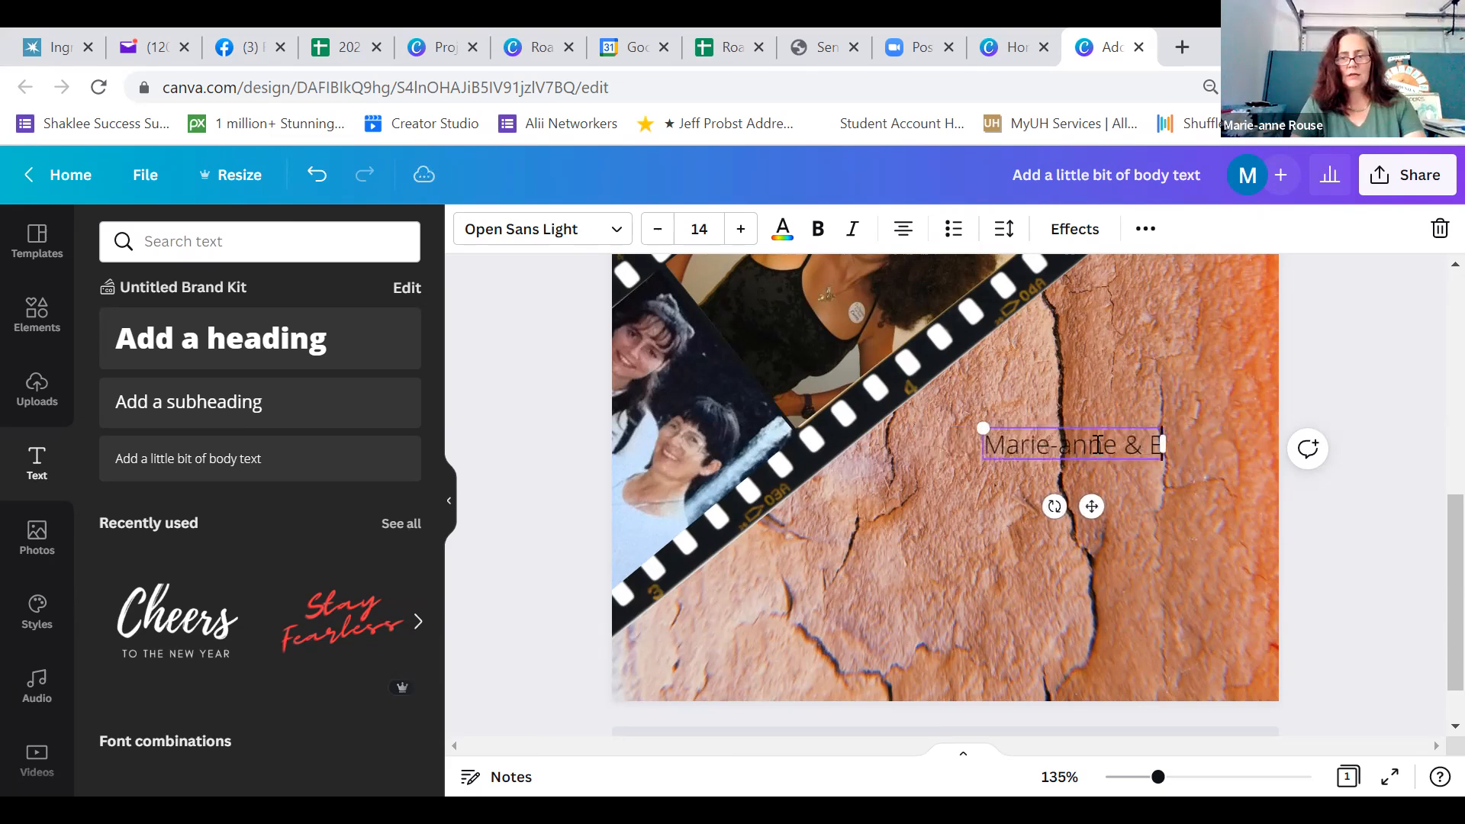
key(Return)
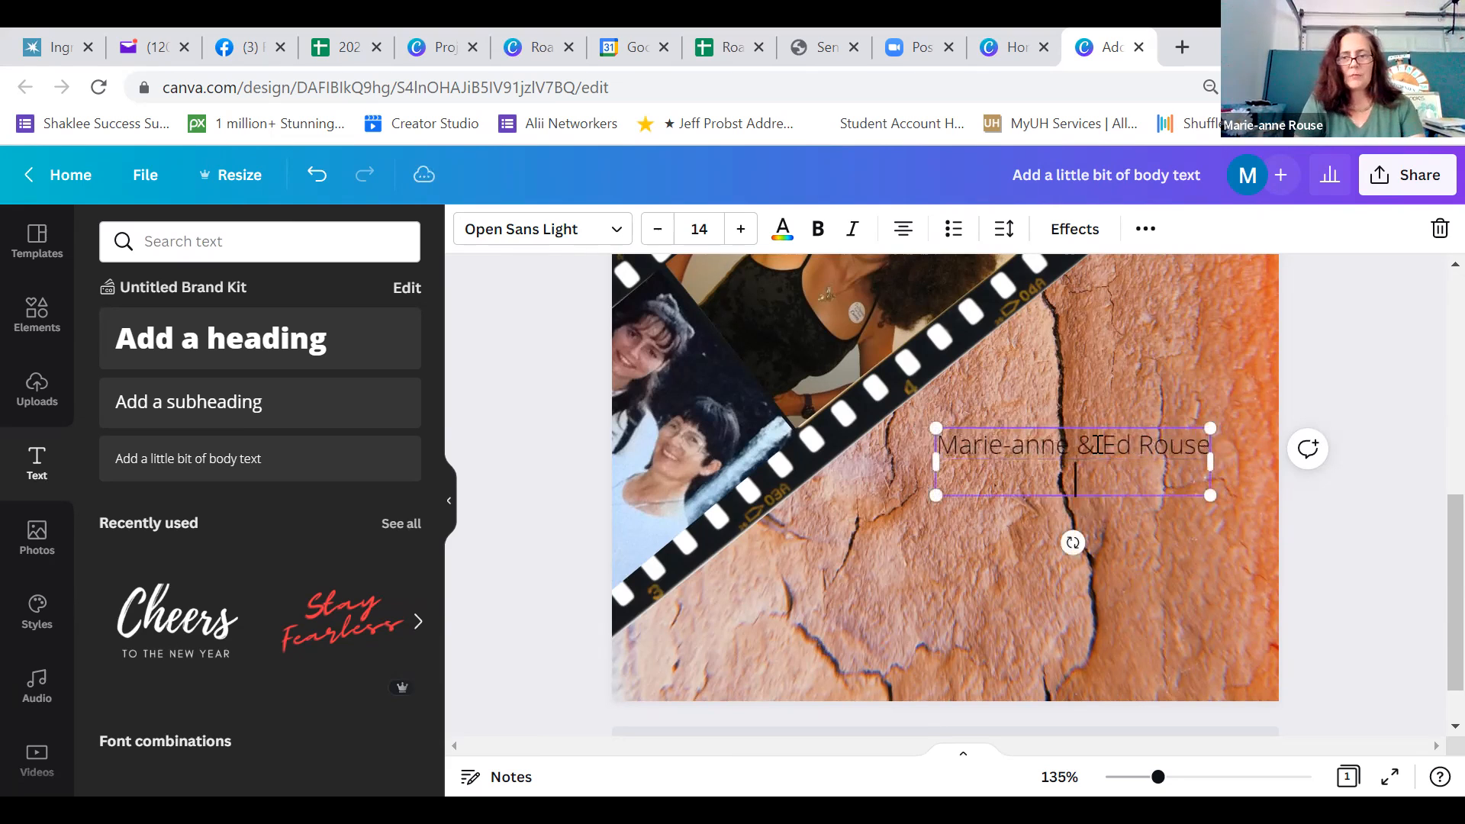
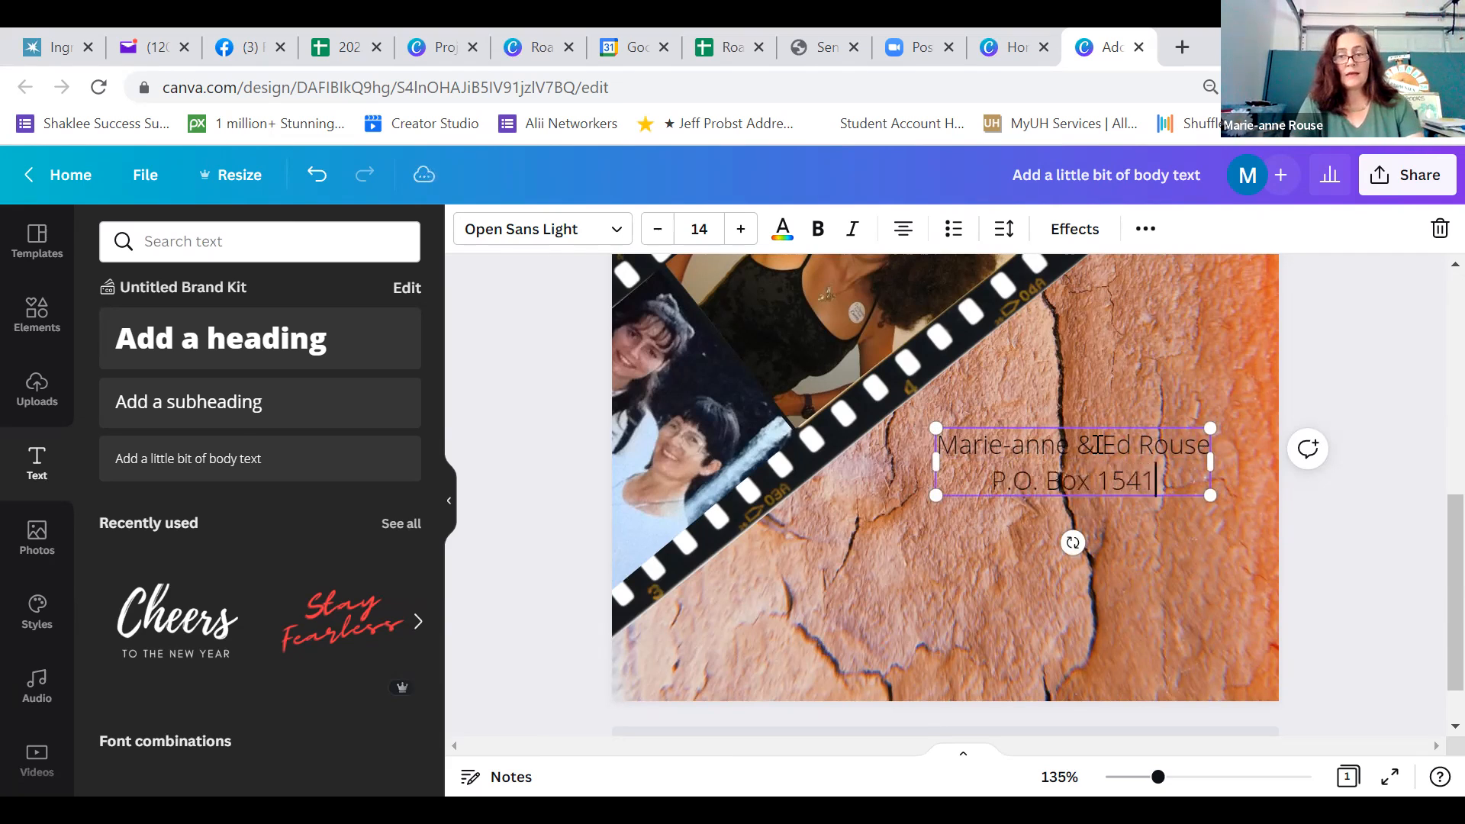
Enter the postal address on two lines under the names, with the P.O. box first and the city, state and ZIP code second
key(Return)
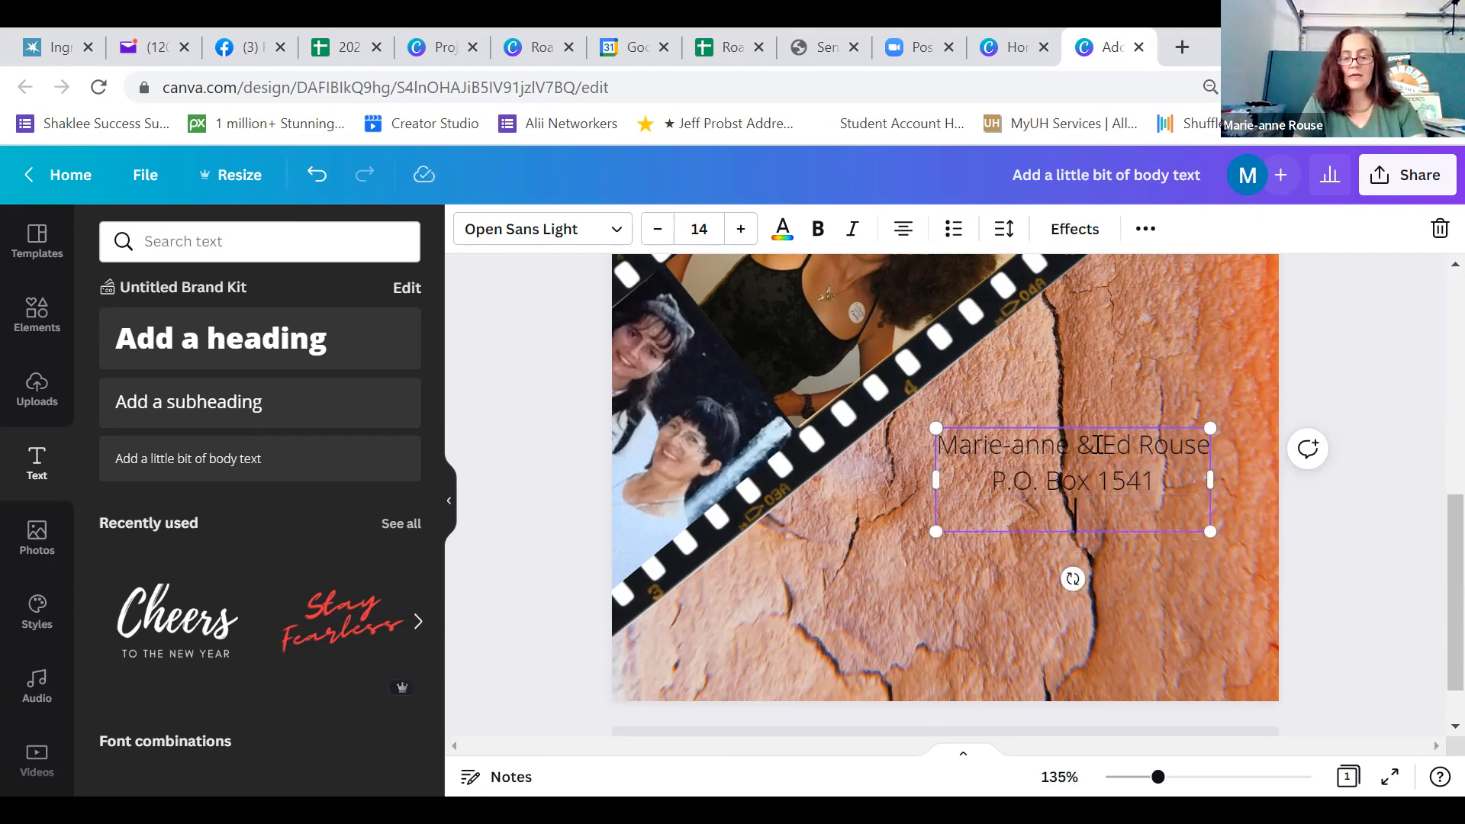
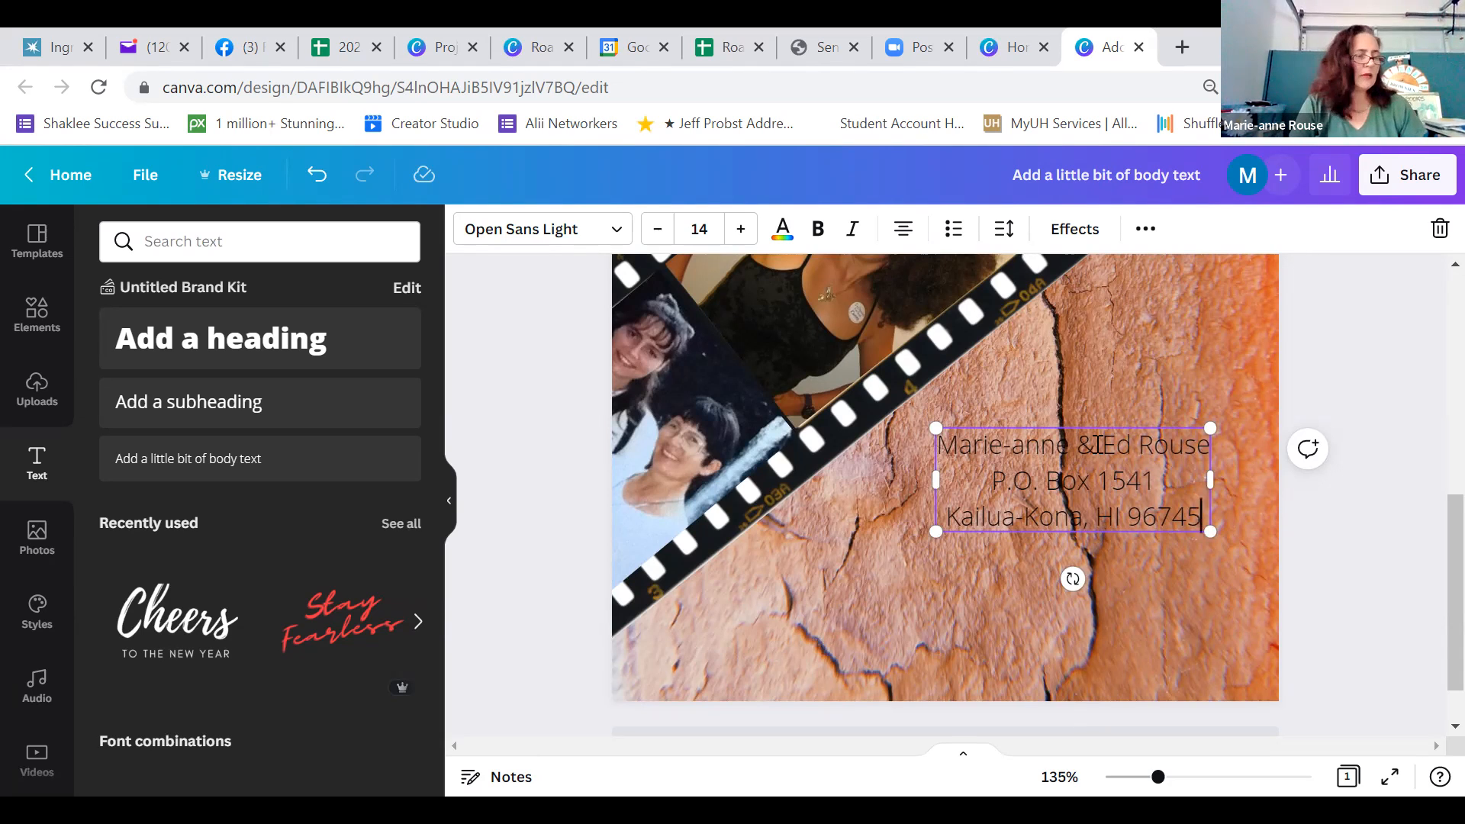
Leave a blank line under the address and add the phone number, followed by the e-mail address on its own line
key(Return)
key(Return)
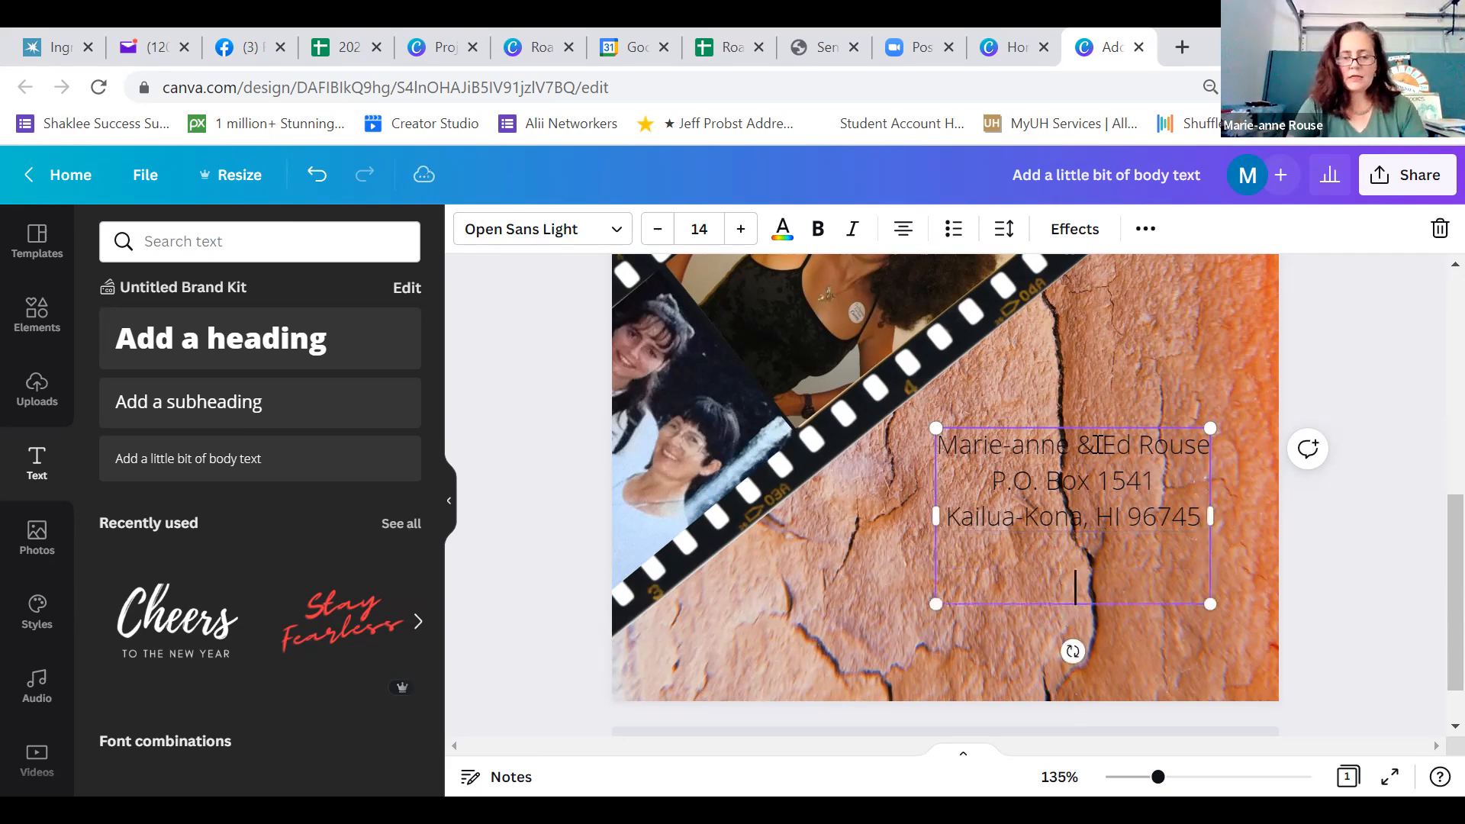
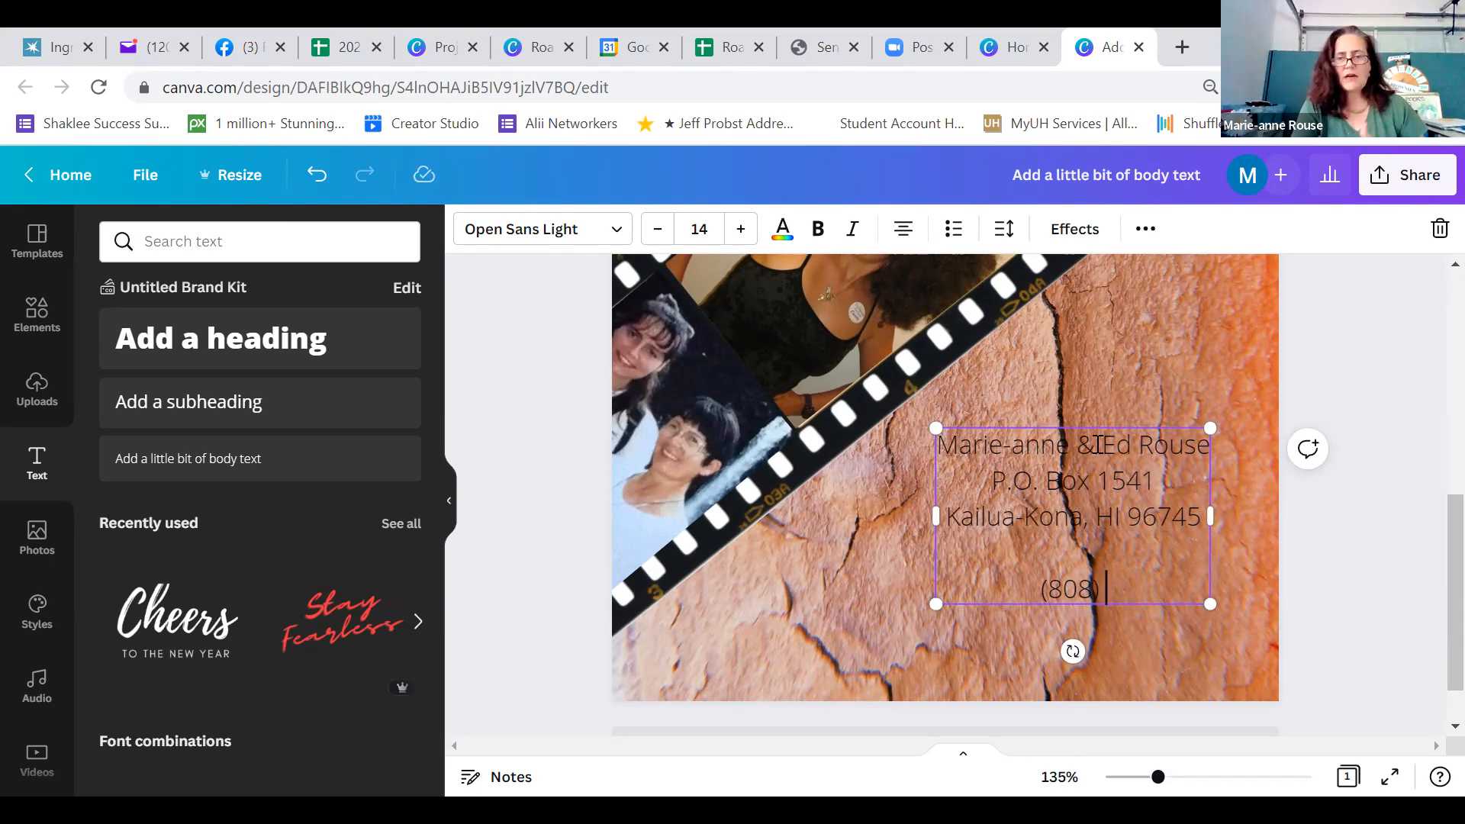
key(Return)
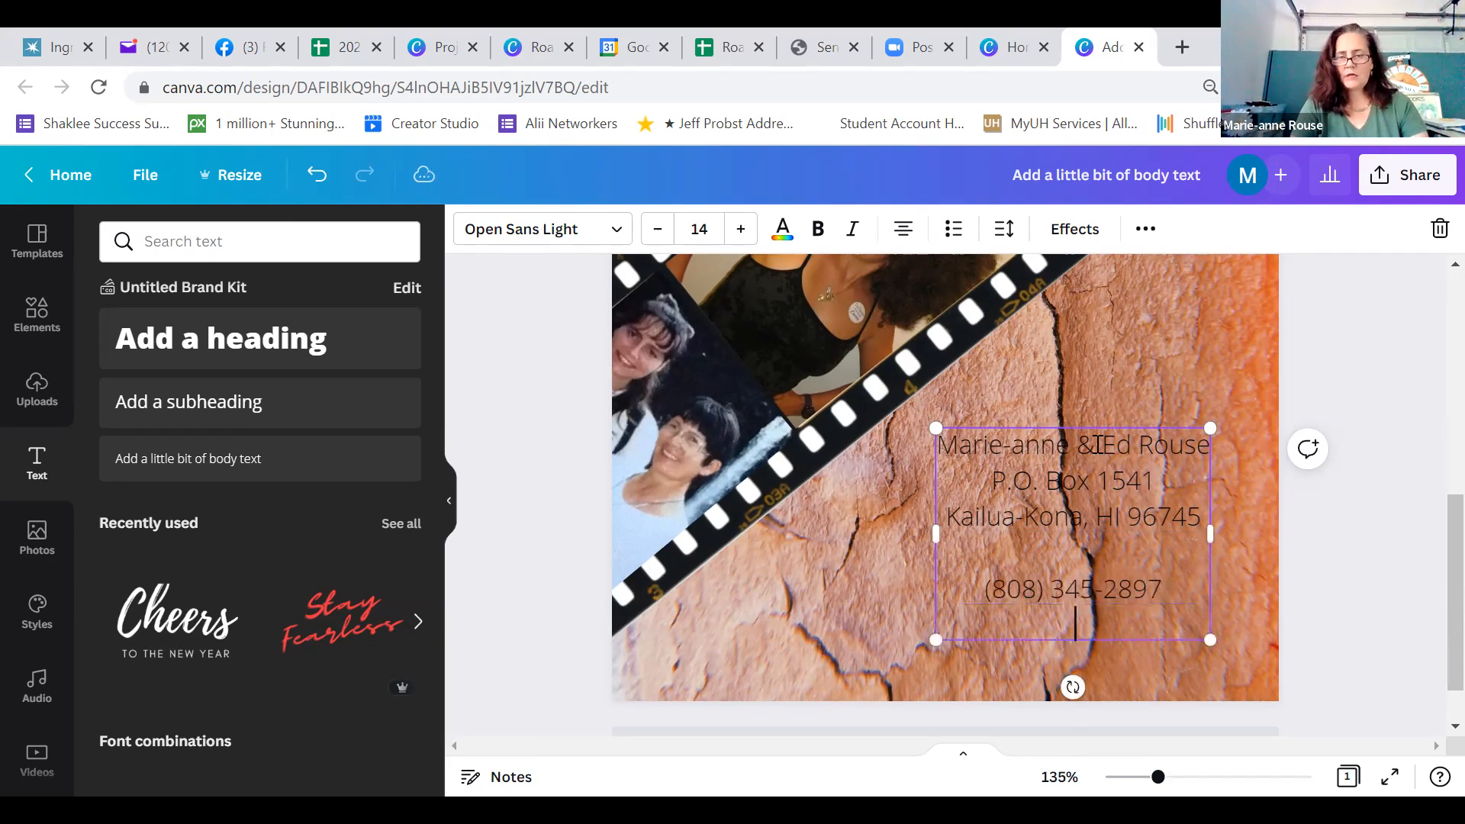
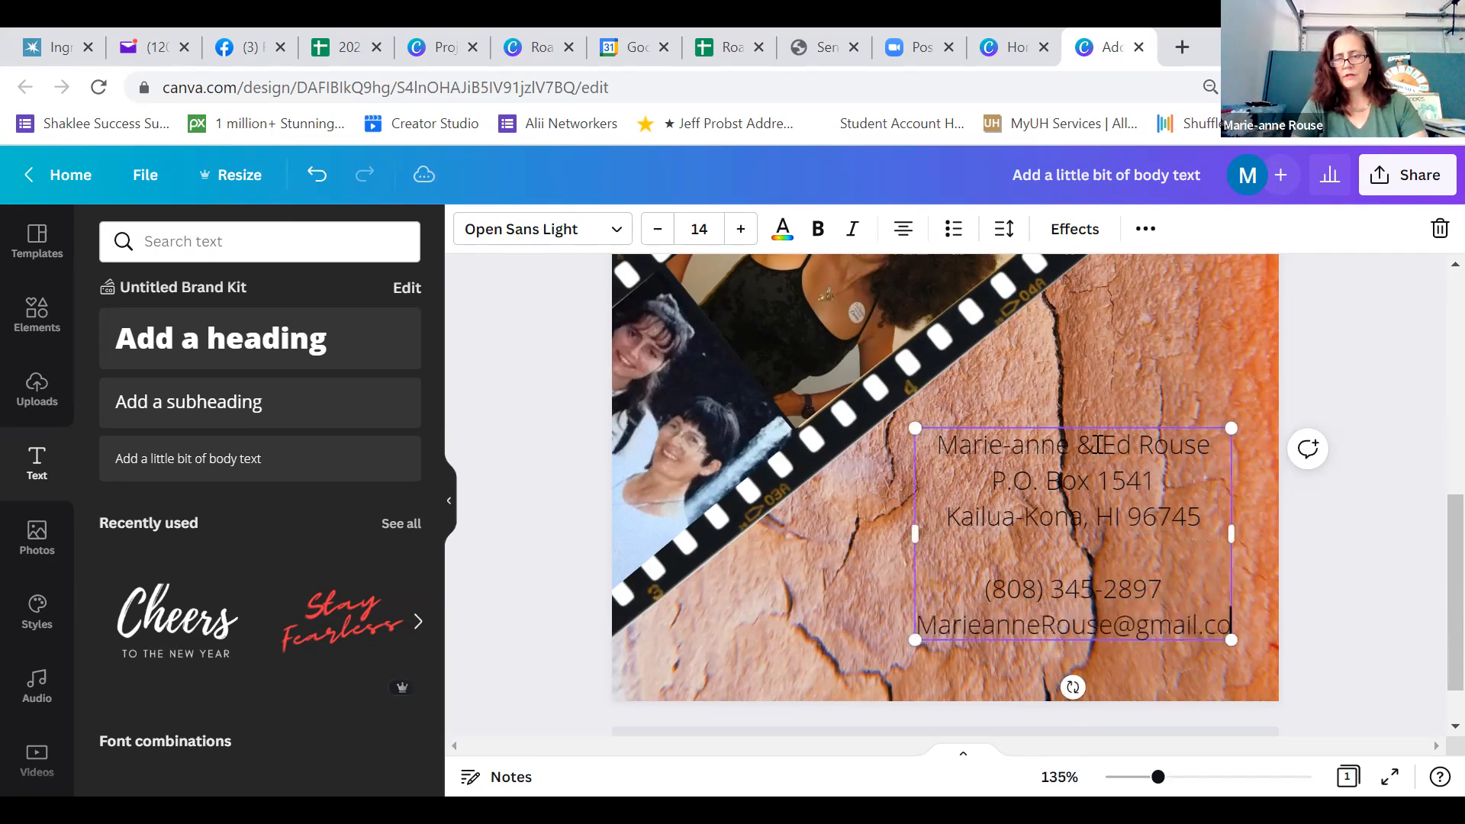
Add the website LiveABetterWay.com on a new line below the e-mail address
key(Return)
text(LiveA)
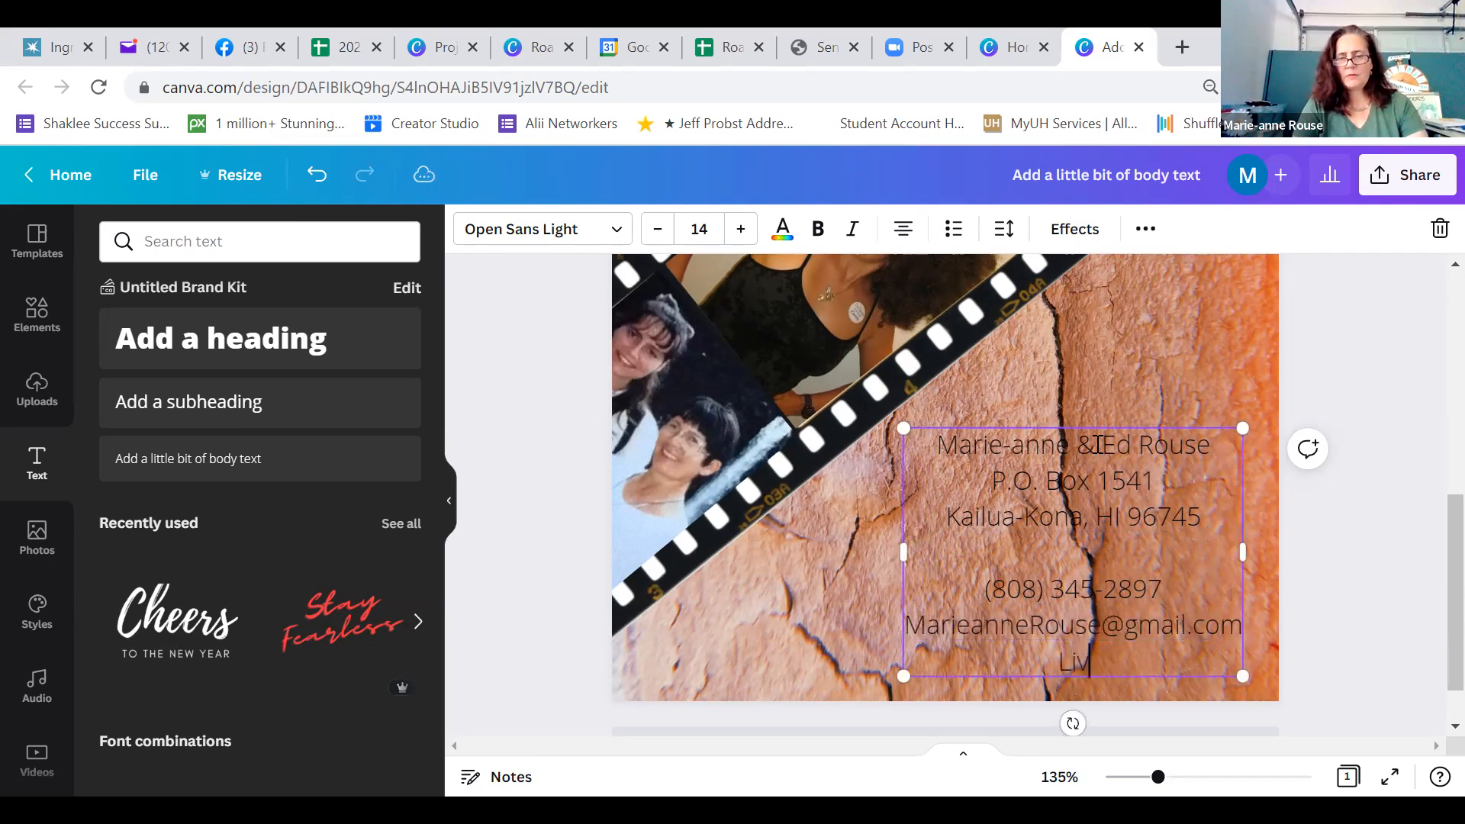
text(Bet)
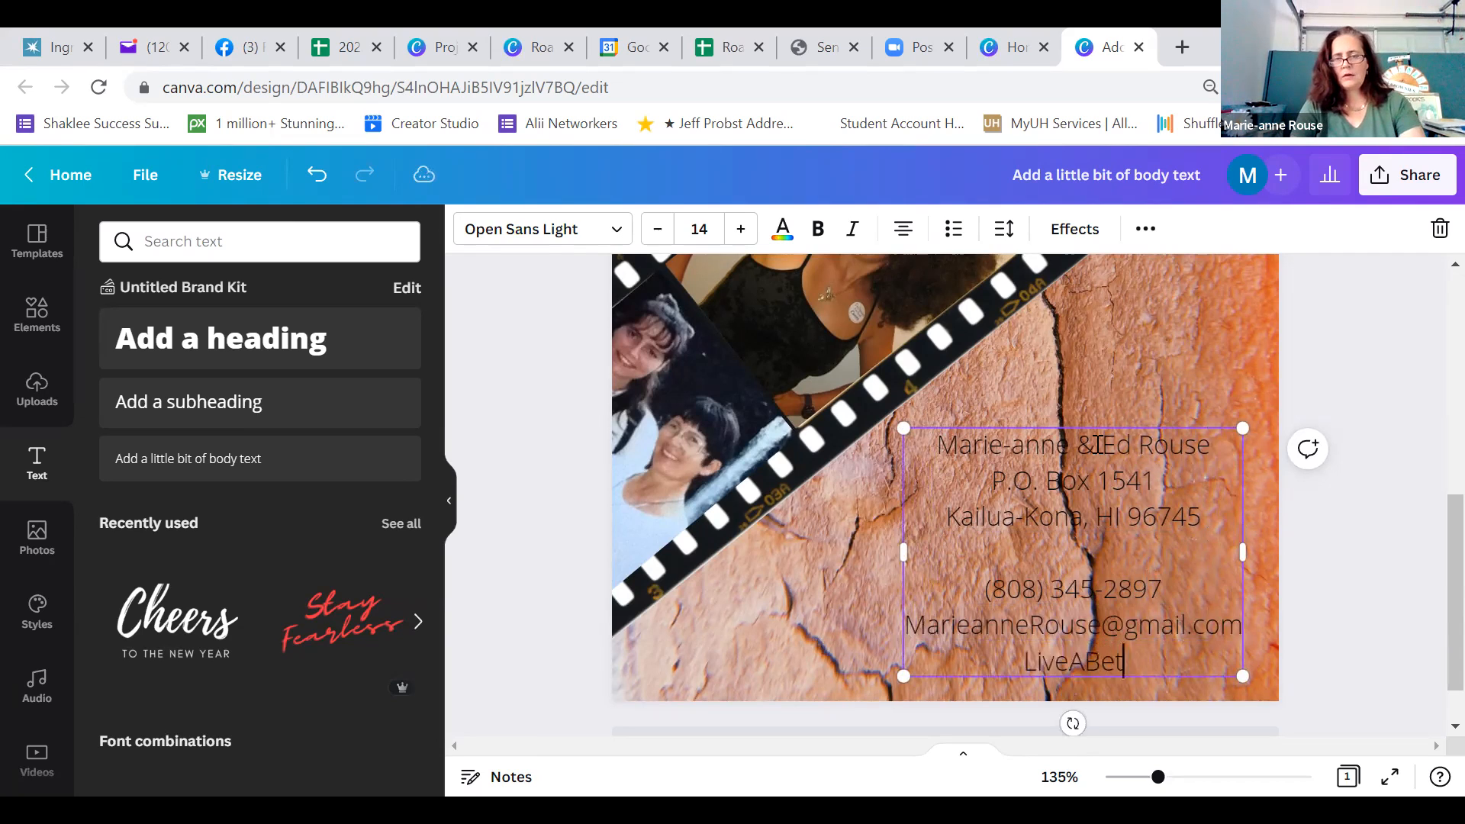
text(terWay.com)
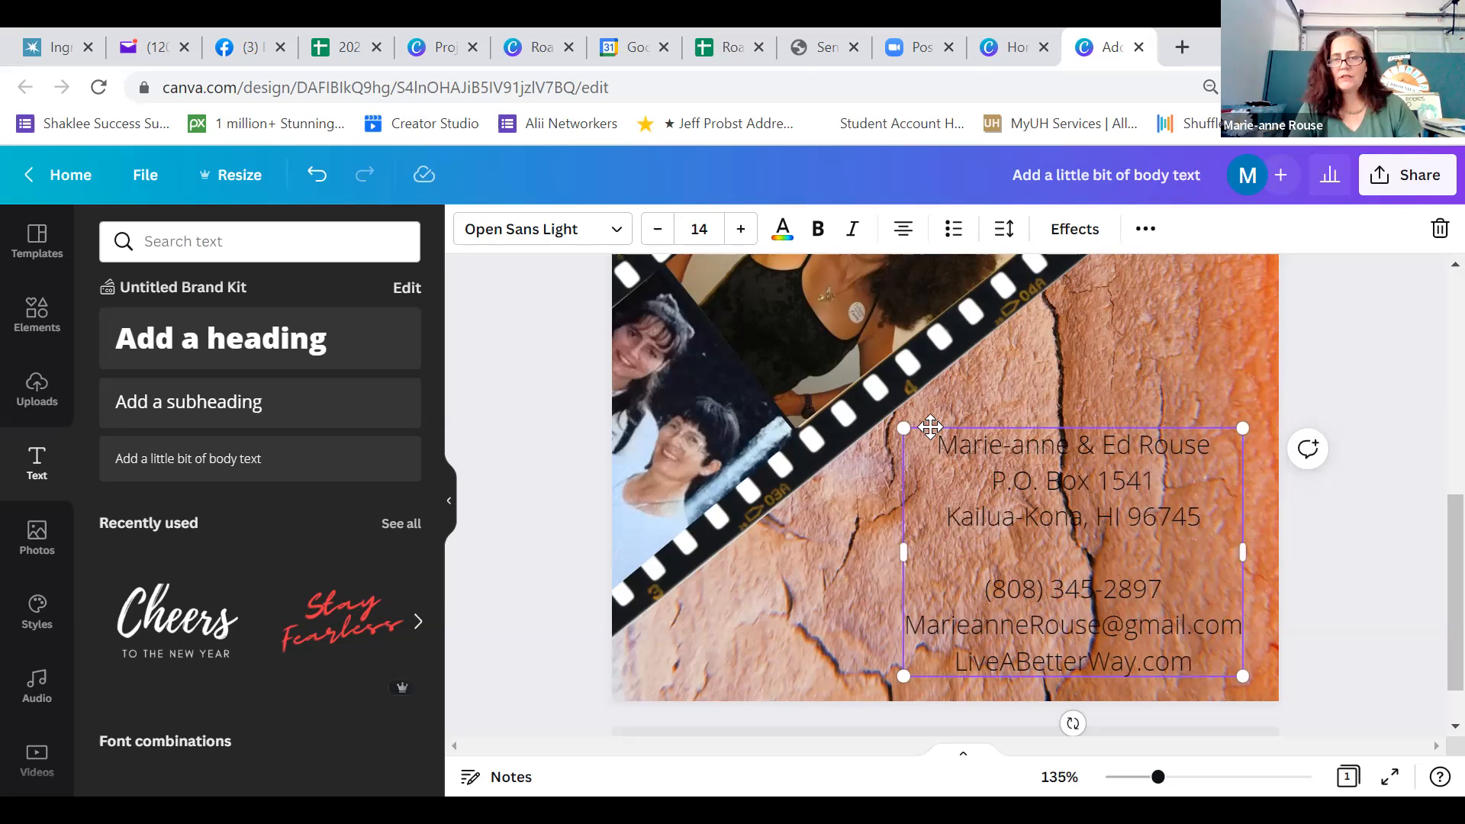
Make the contact text bold, shrink it to about size 11.7, and move it slightly up and toward the card's right edge
click(822, 235)
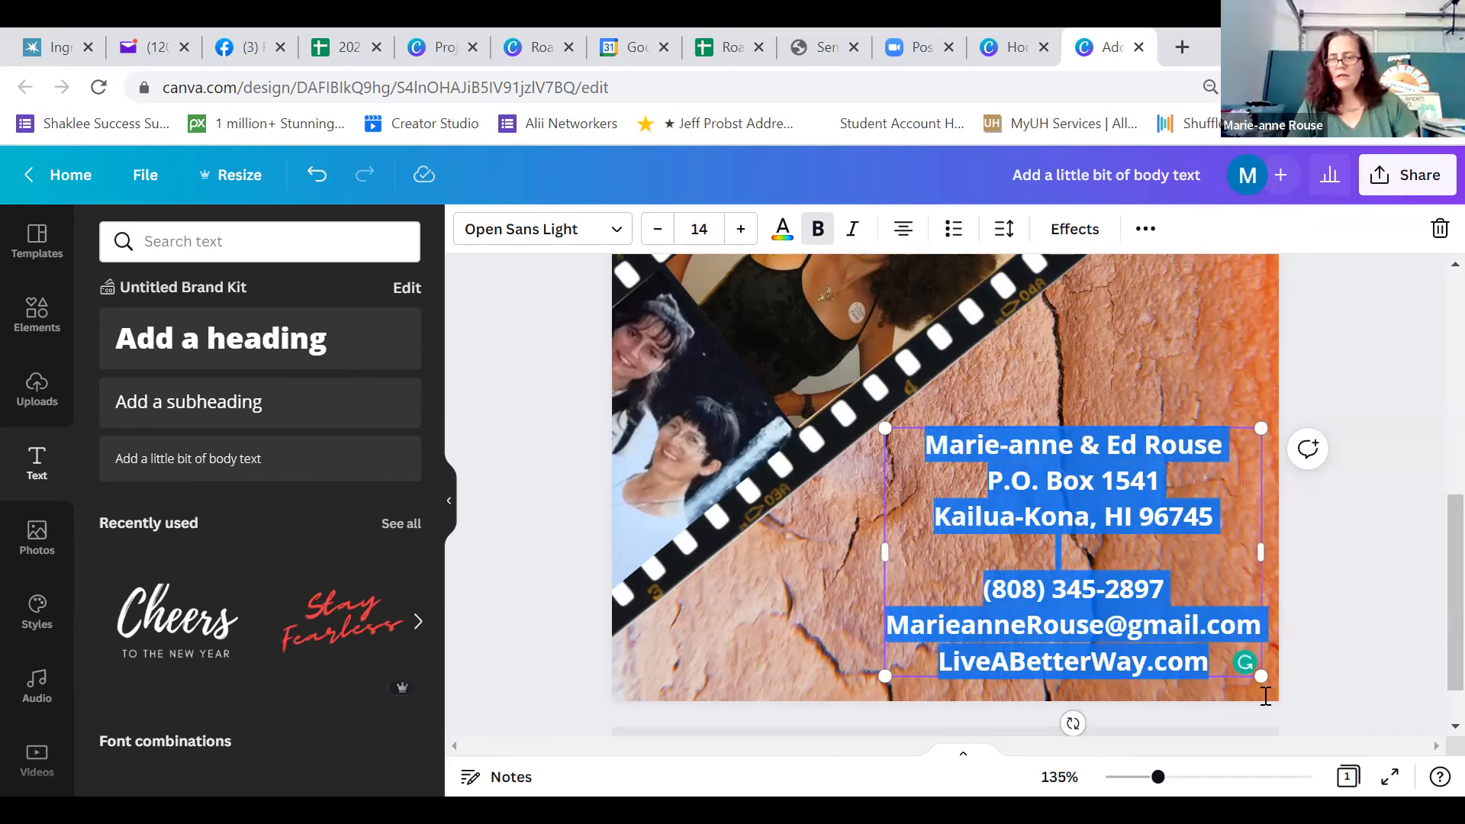
drag(1261, 676, 1220, 611)
drag(1072, 413, 1109, 397)
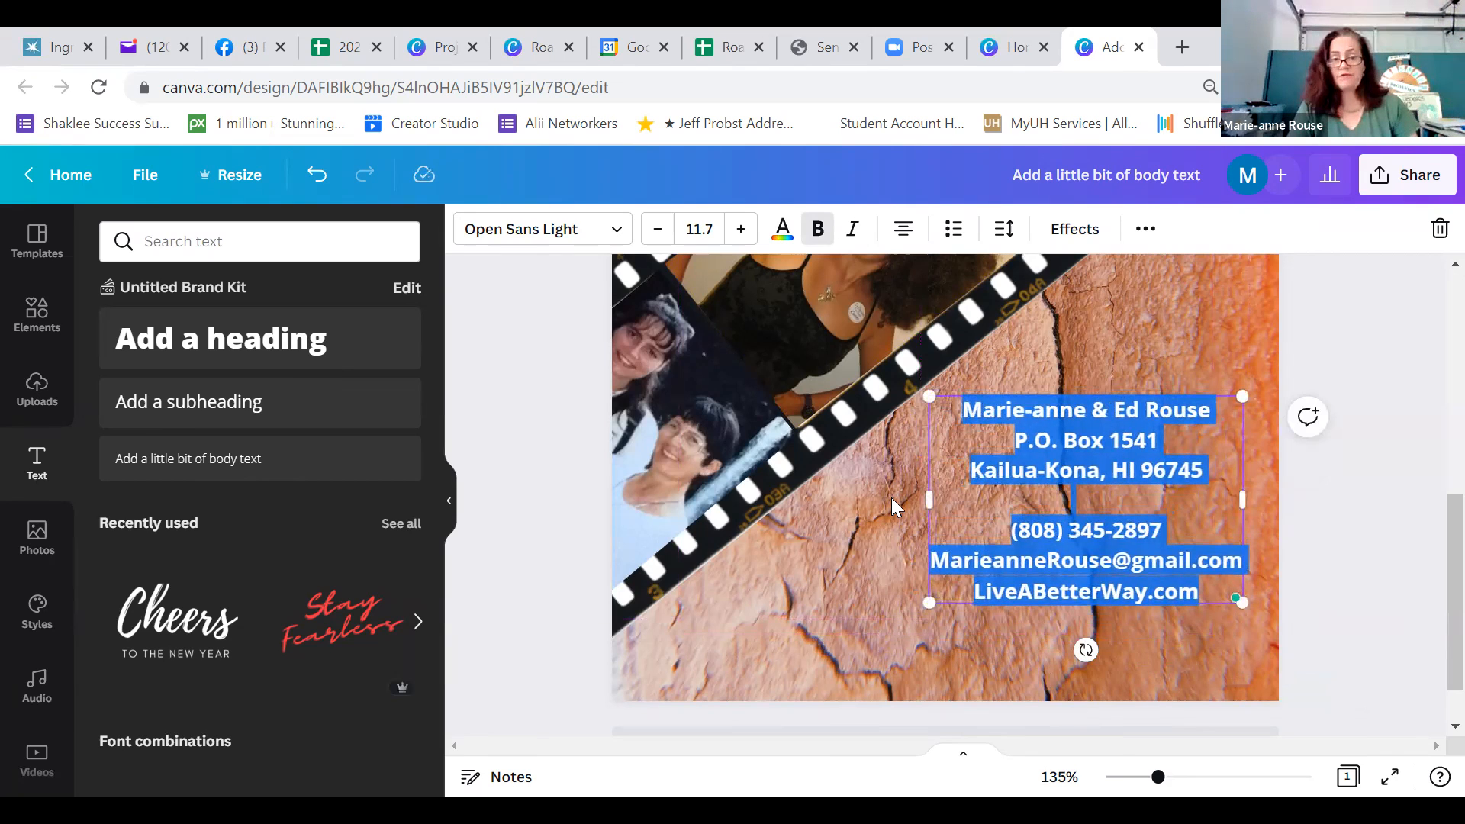
click(873, 546)
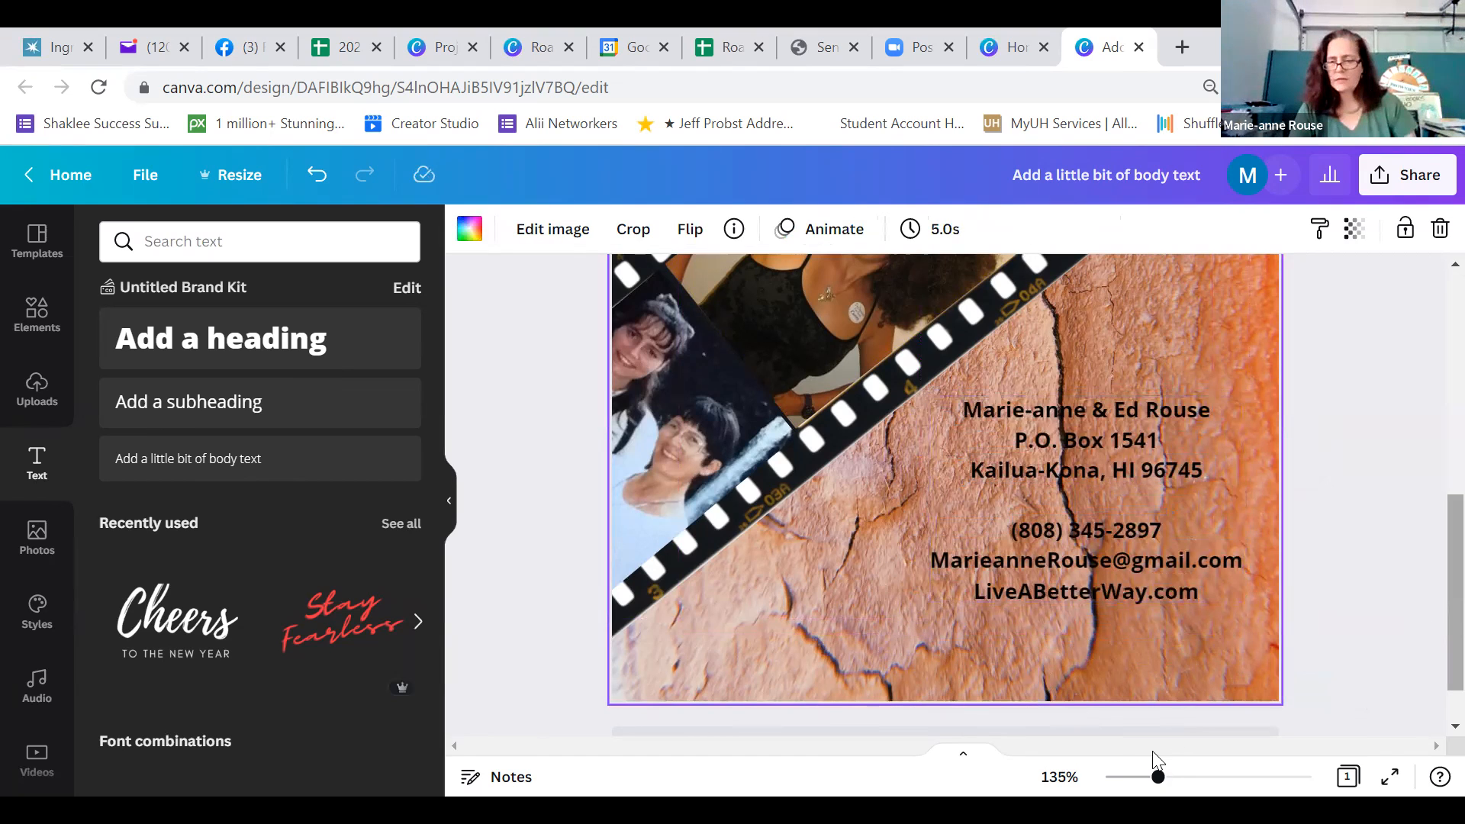
Fade the rock background image by setting its transparency to 71
drag(1158, 777, 1137, 779)
scroll(1227, 696, up, 1)
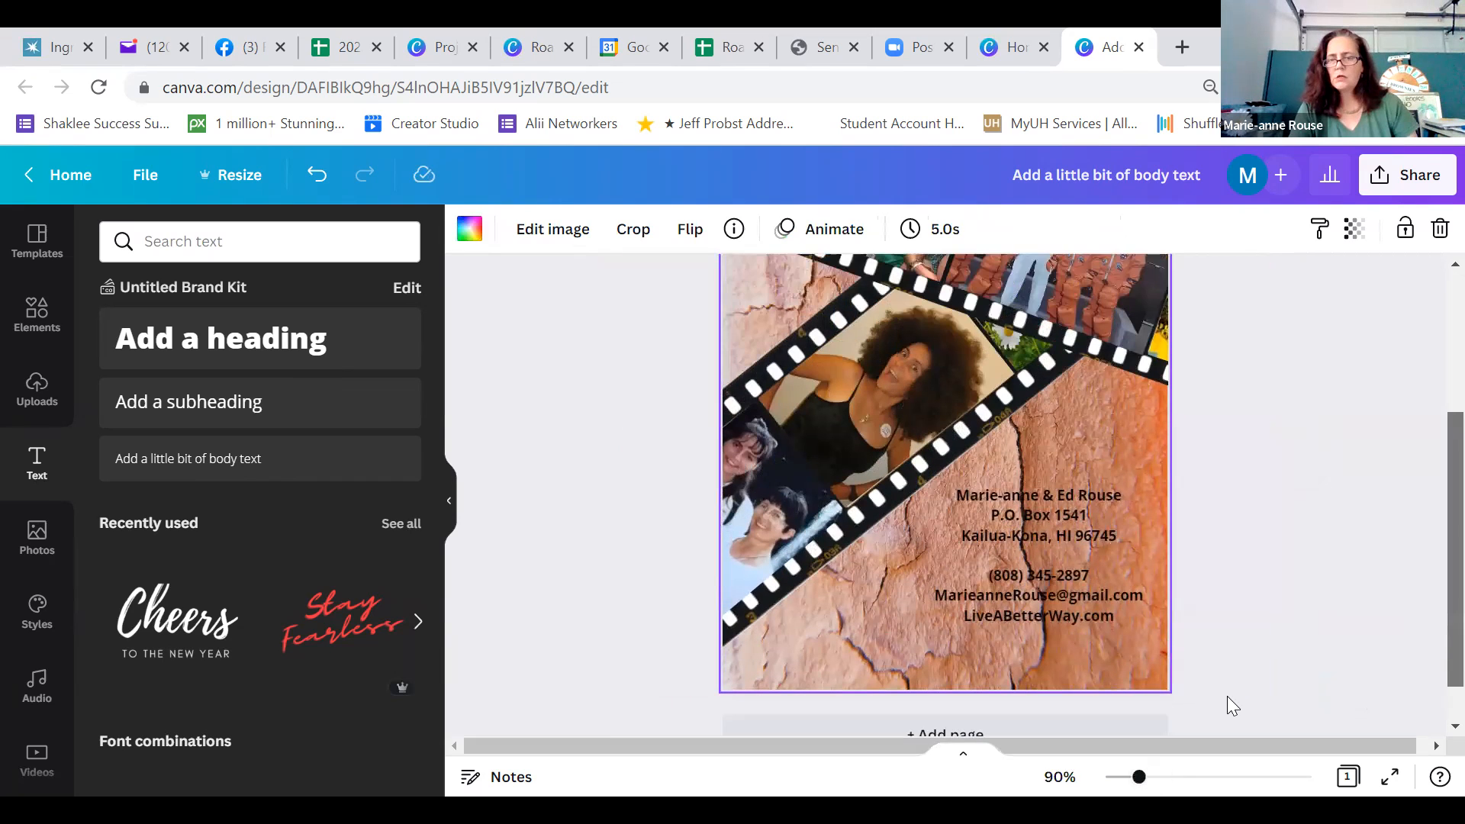
click(1204, 711)
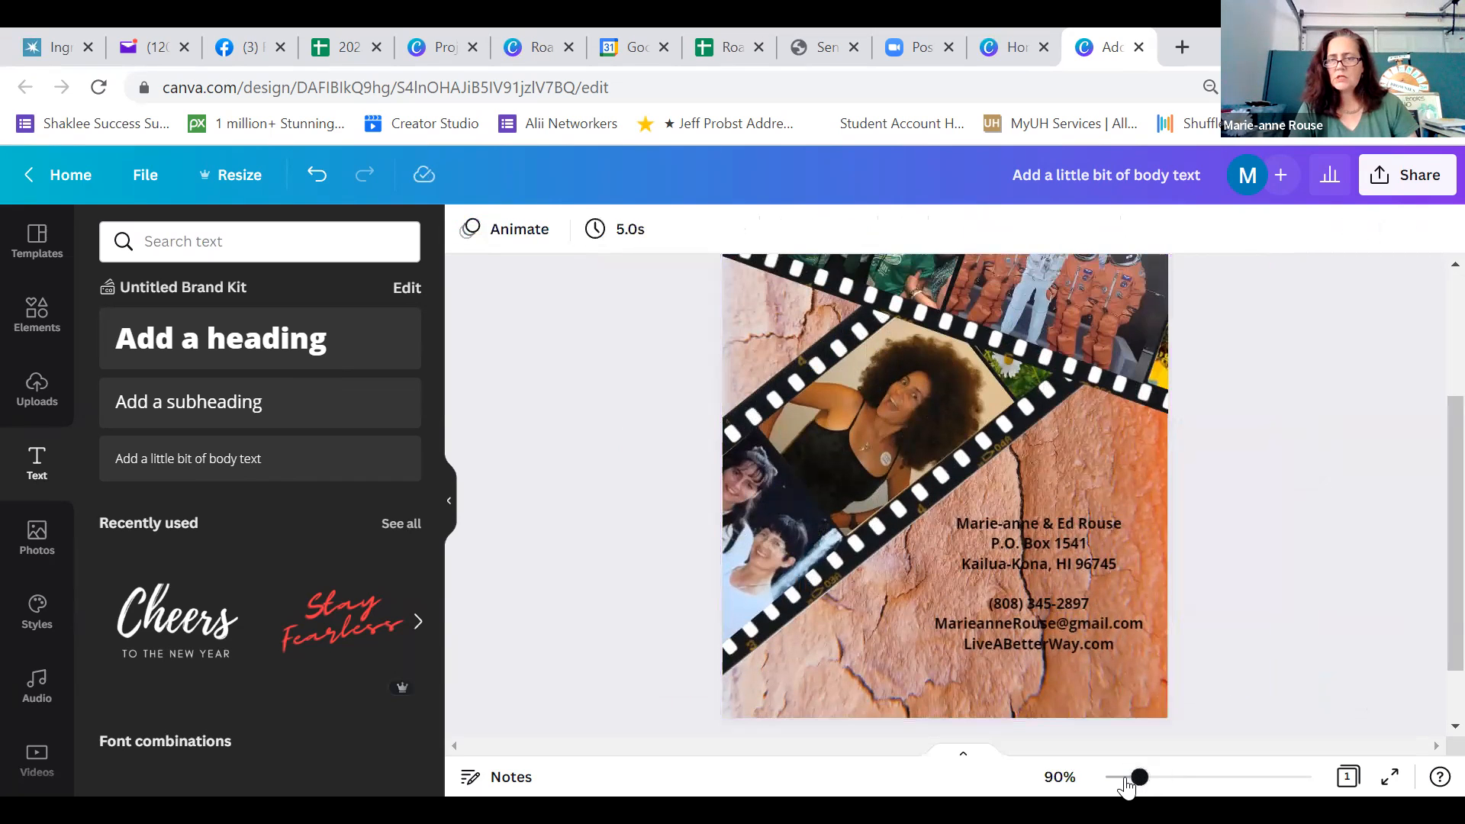
drag(1127, 779, 1129, 780)
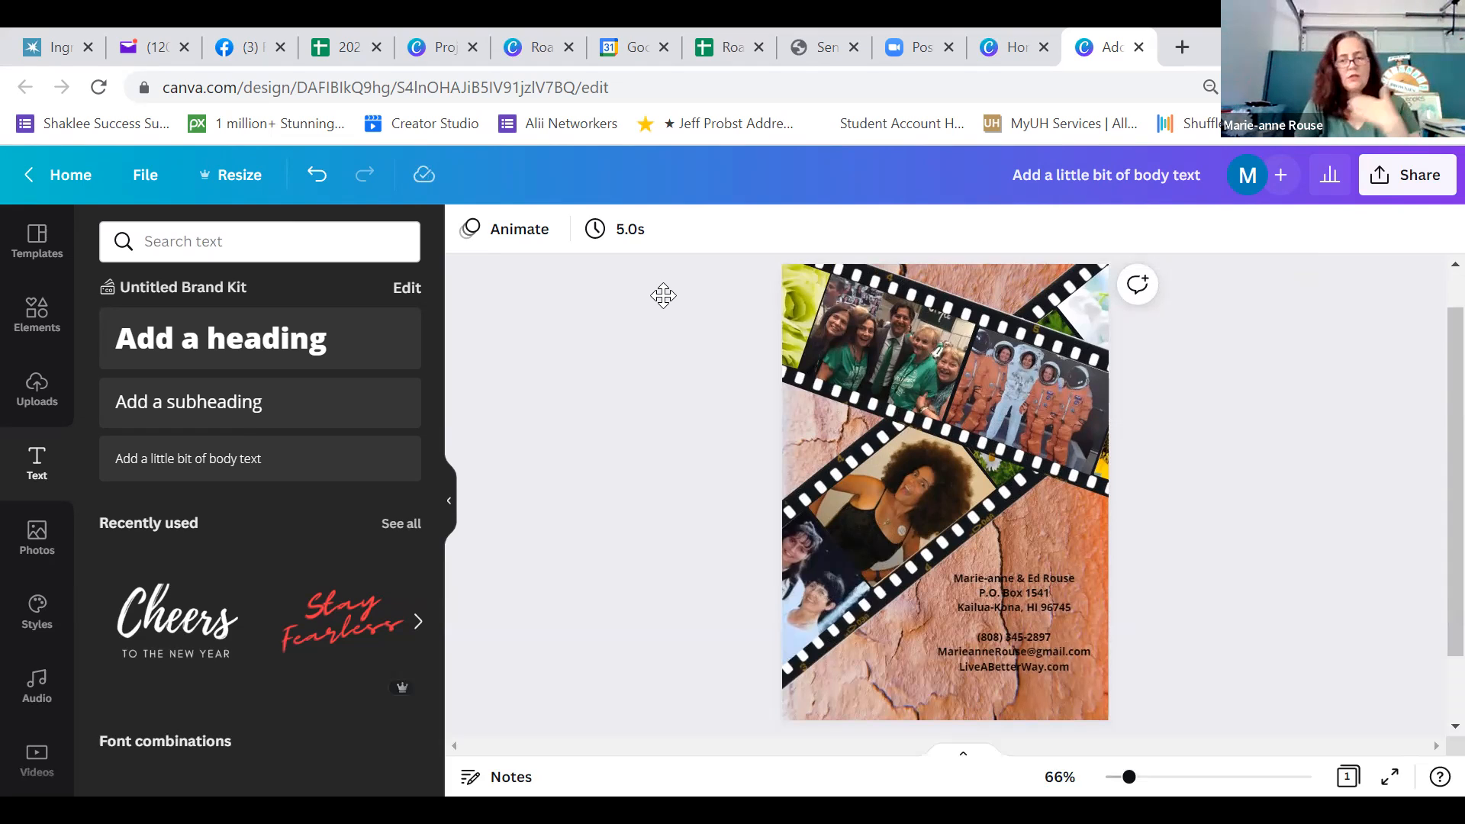
click(828, 520)
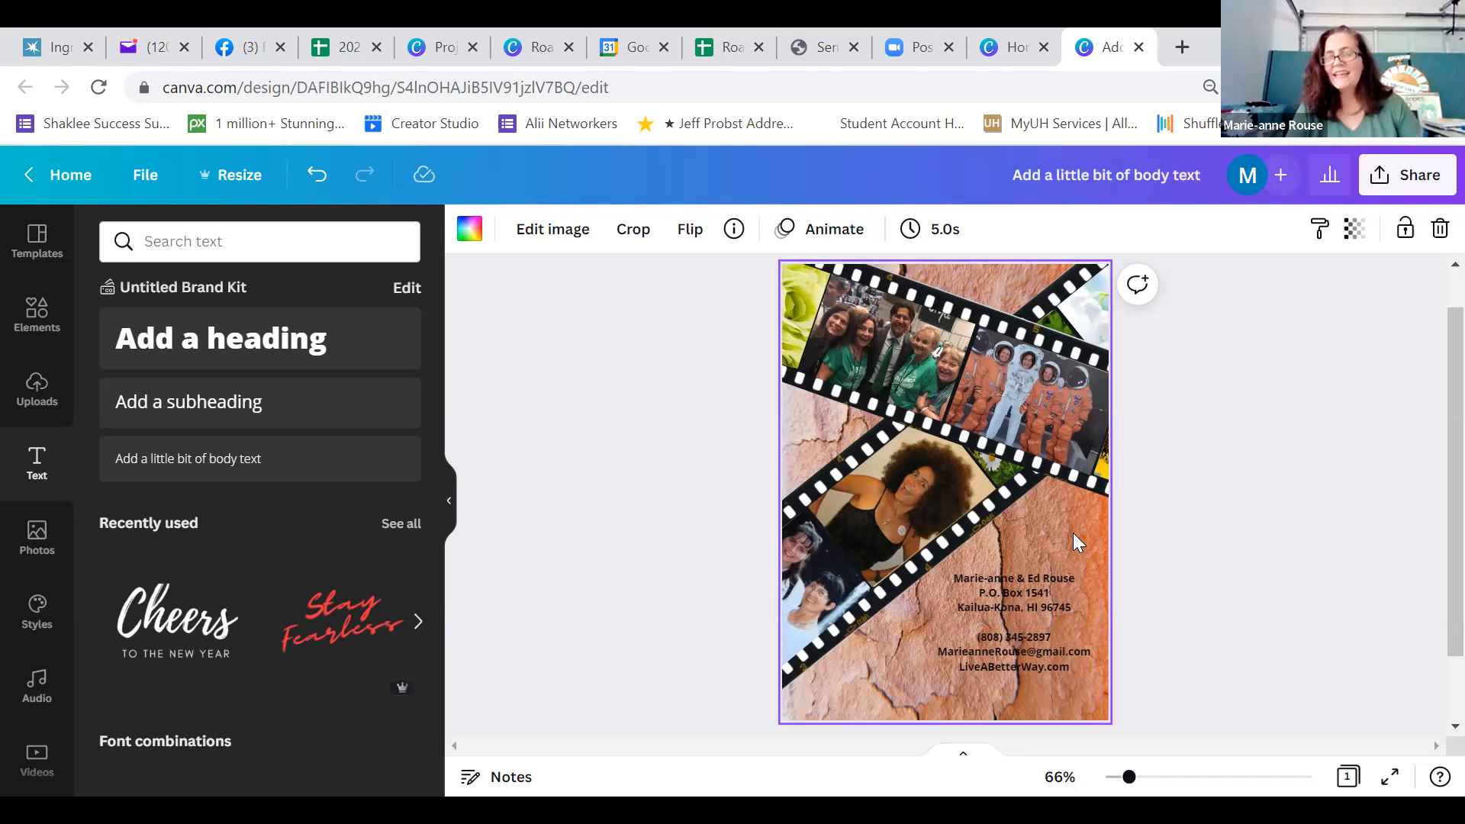
click(1354, 229)
drag(1346, 325, 1270, 335)
drag(1268, 327, 1289, 335)
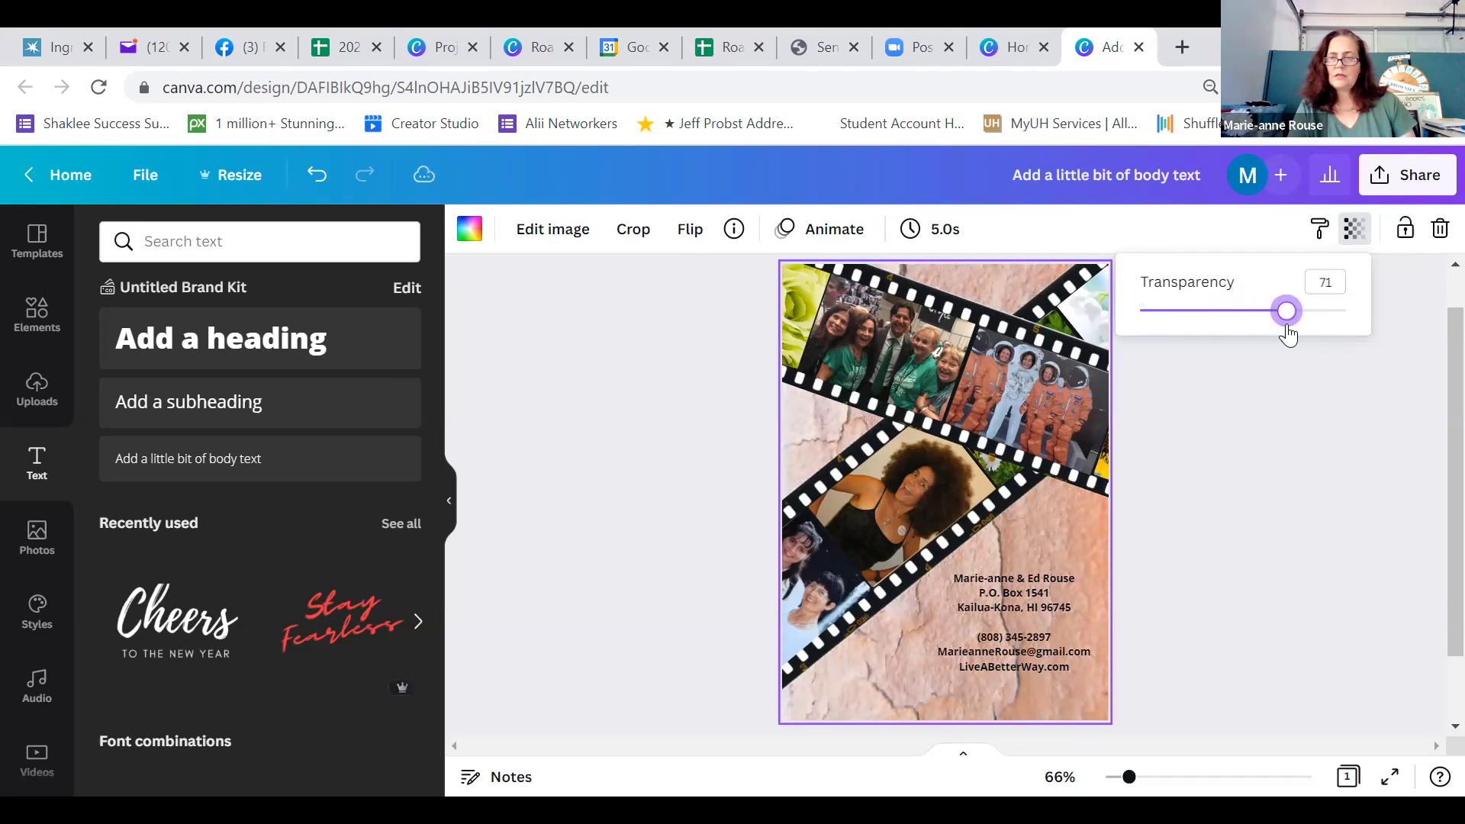
Shrink the contact text to about size 7.2 and move it up beside the card's right edge, just below the upper film strip
click(1244, 517)
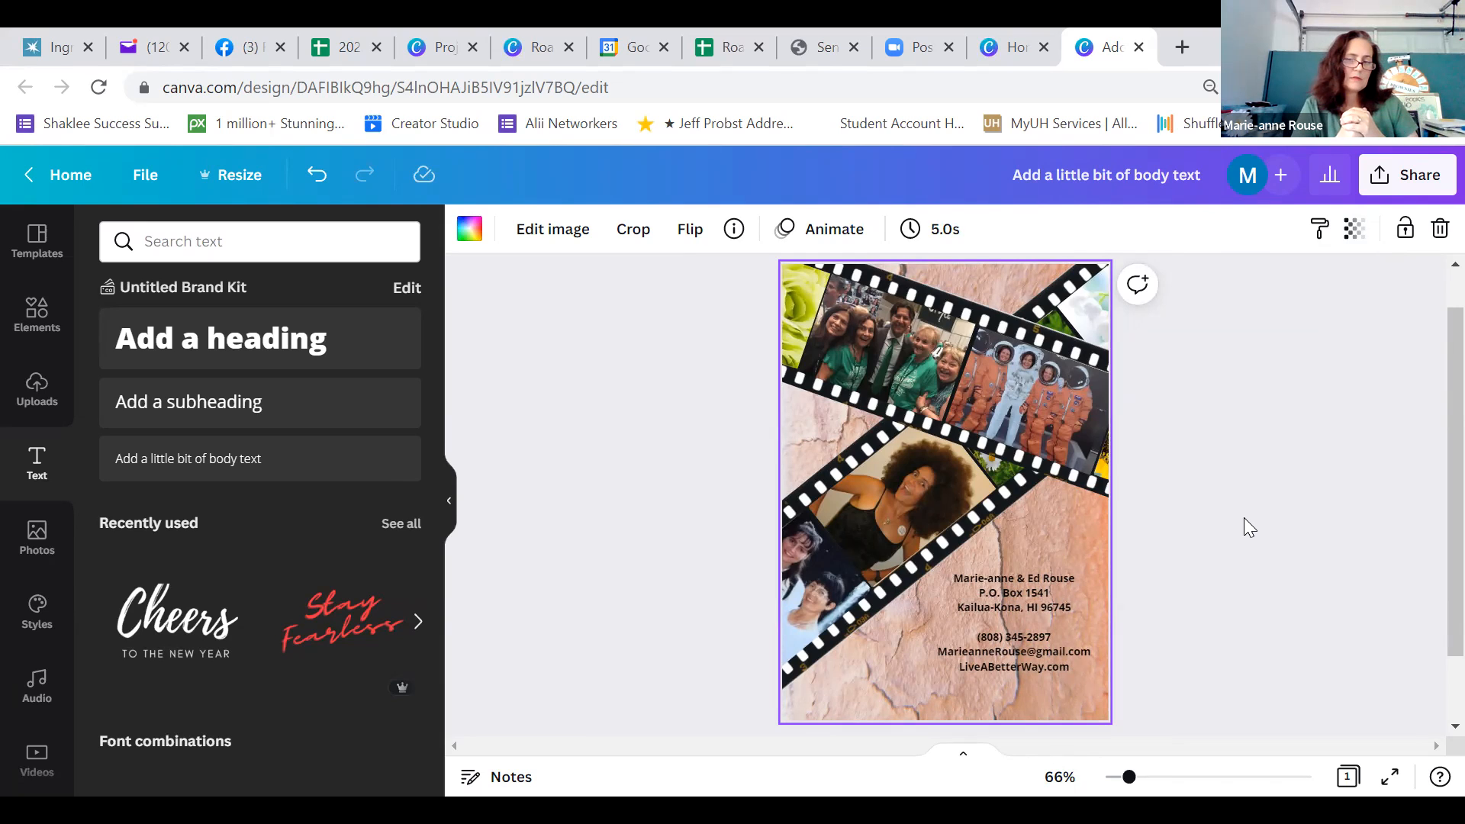
click(1031, 595)
drag(1090, 672, 1061, 647)
drag(985, 609, 1033, 557)
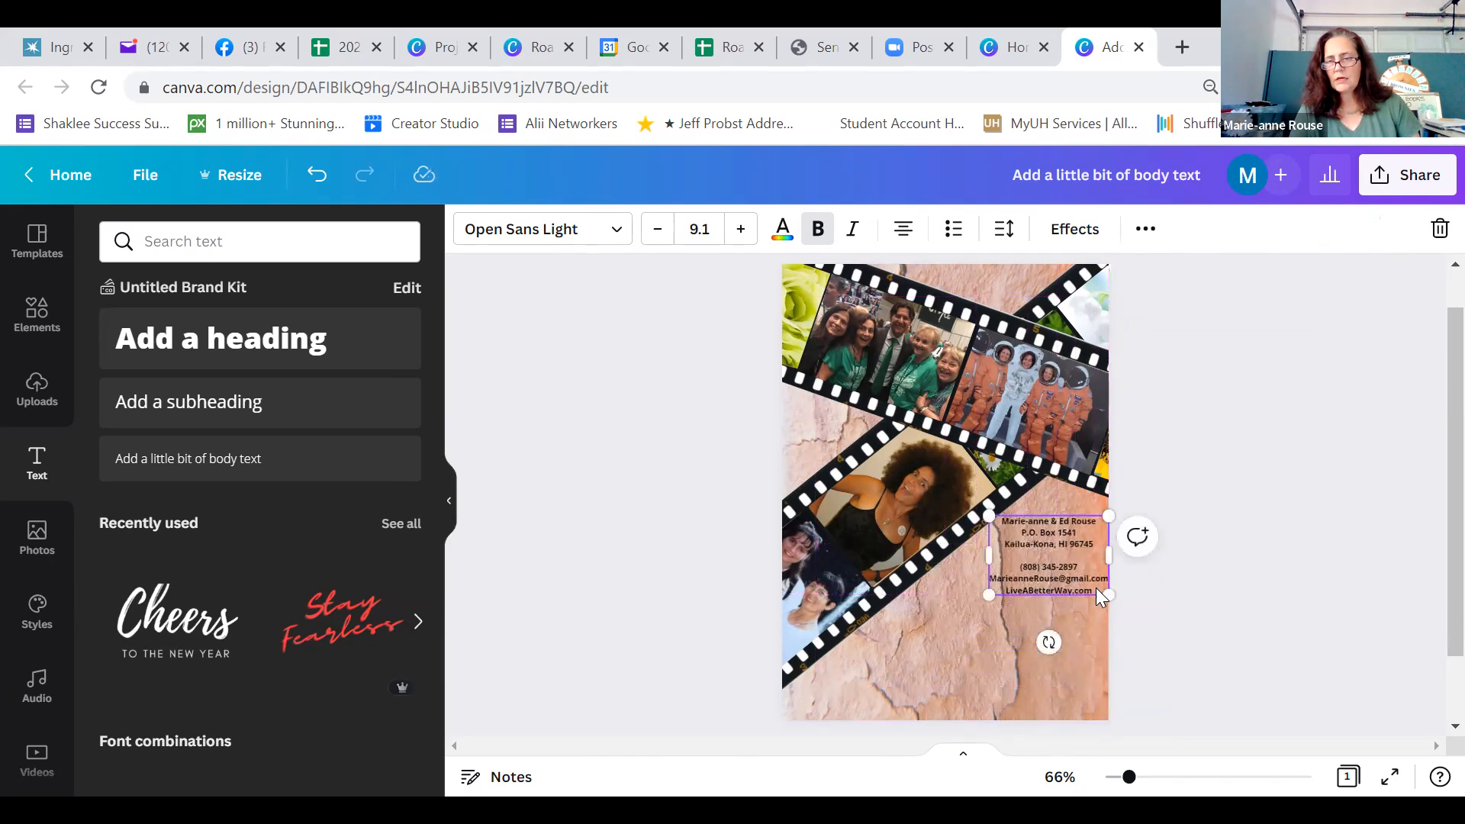
drag(1106, 593, 1059, 542)
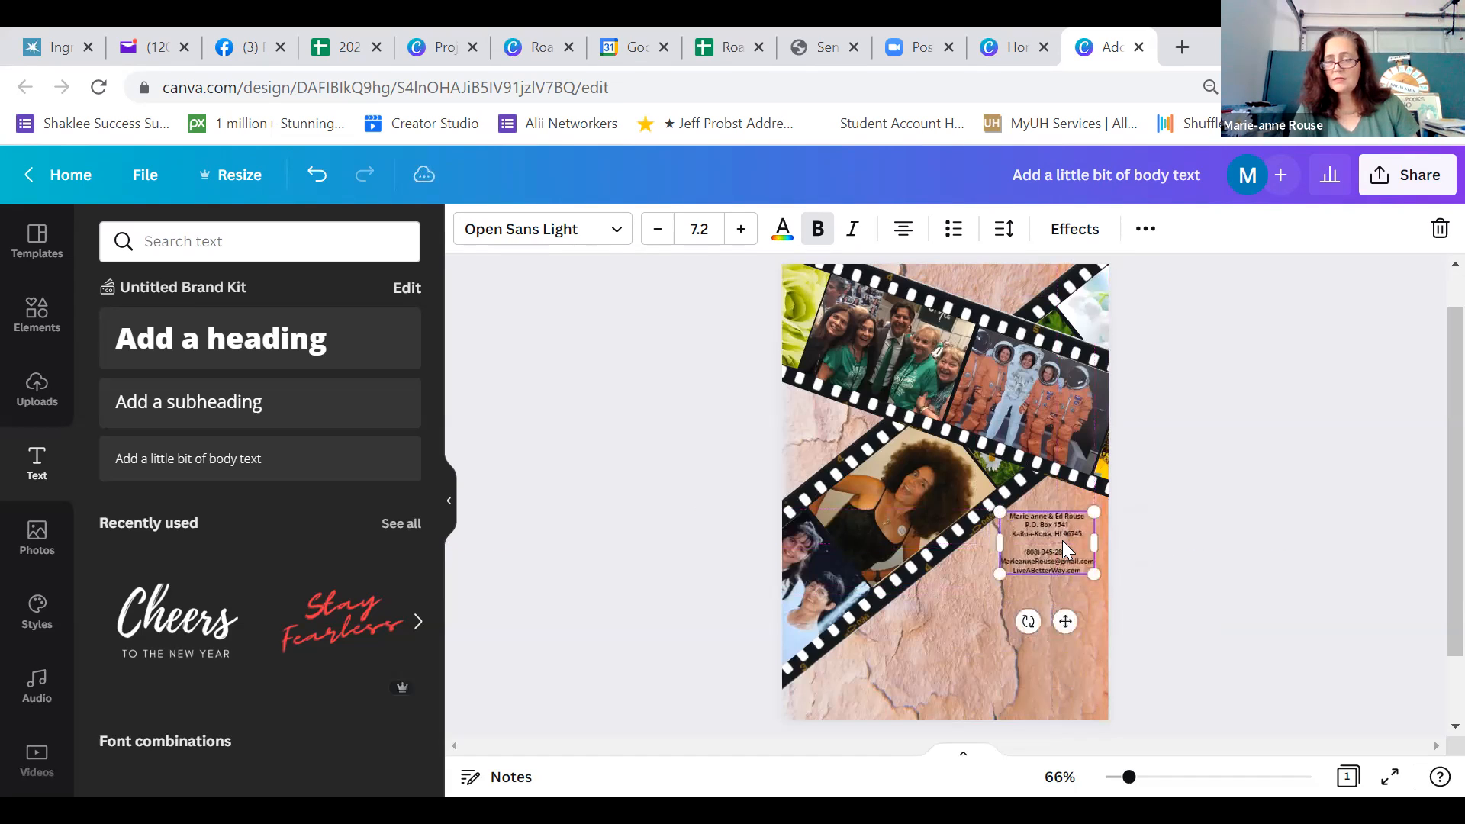
key(Right)
key(Right)
key(Right)
key(Right)
key(Right)
key(Right)
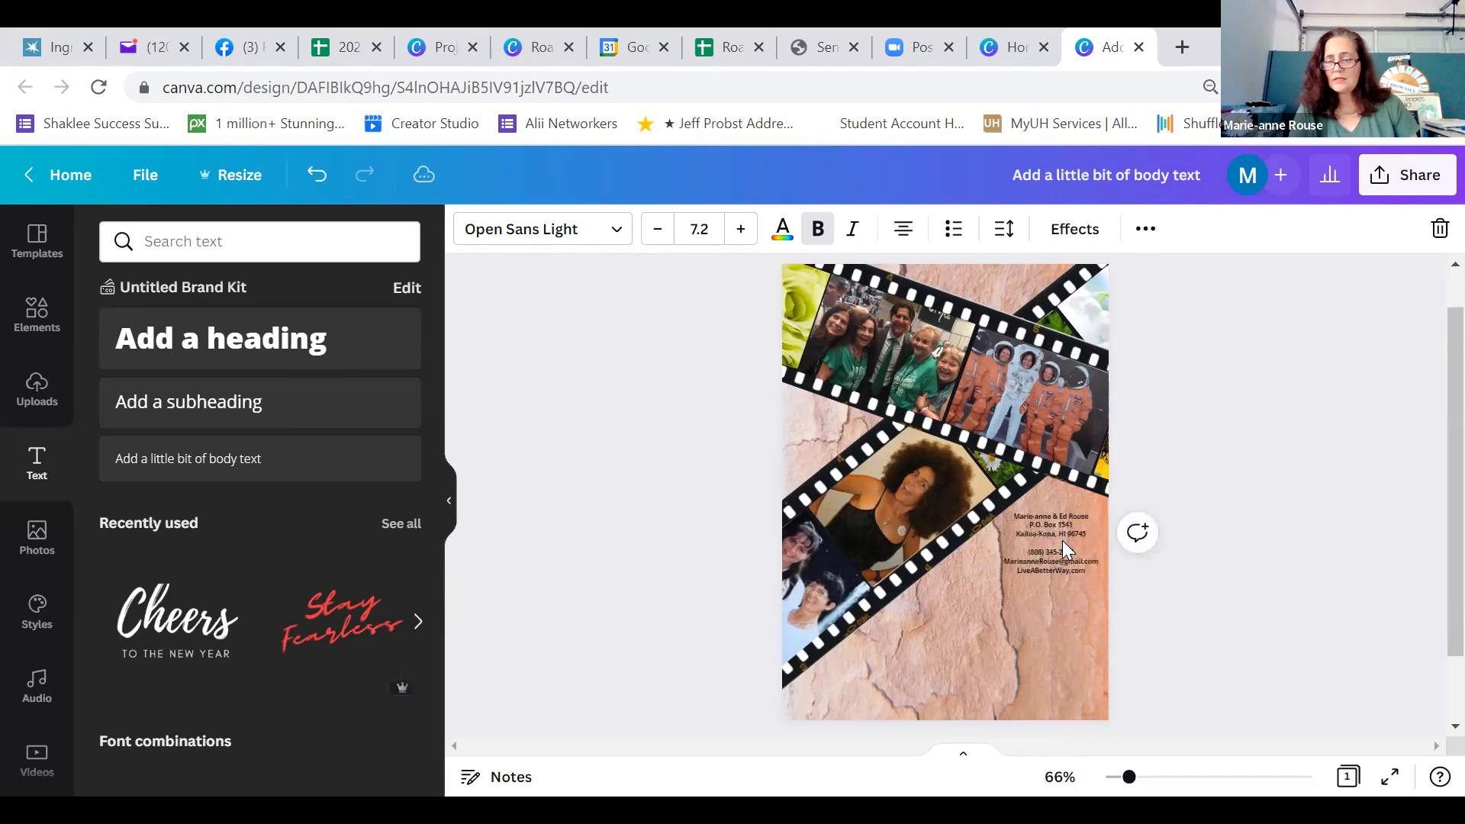
click(1201, 614)
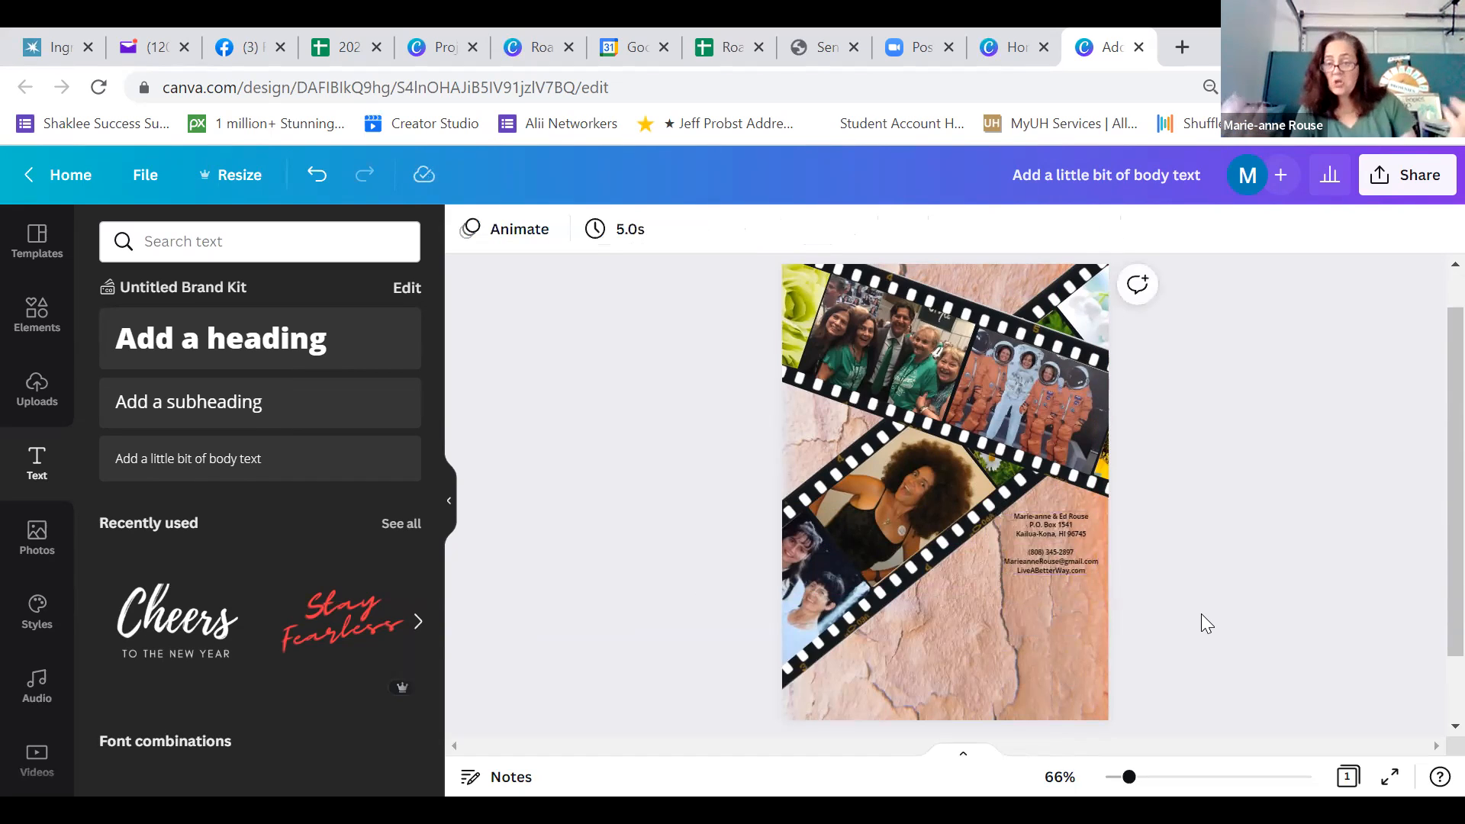
Fine-tune the contact text's horizontal position near the card's right edge and preview the card full screen
click(1050, 529)
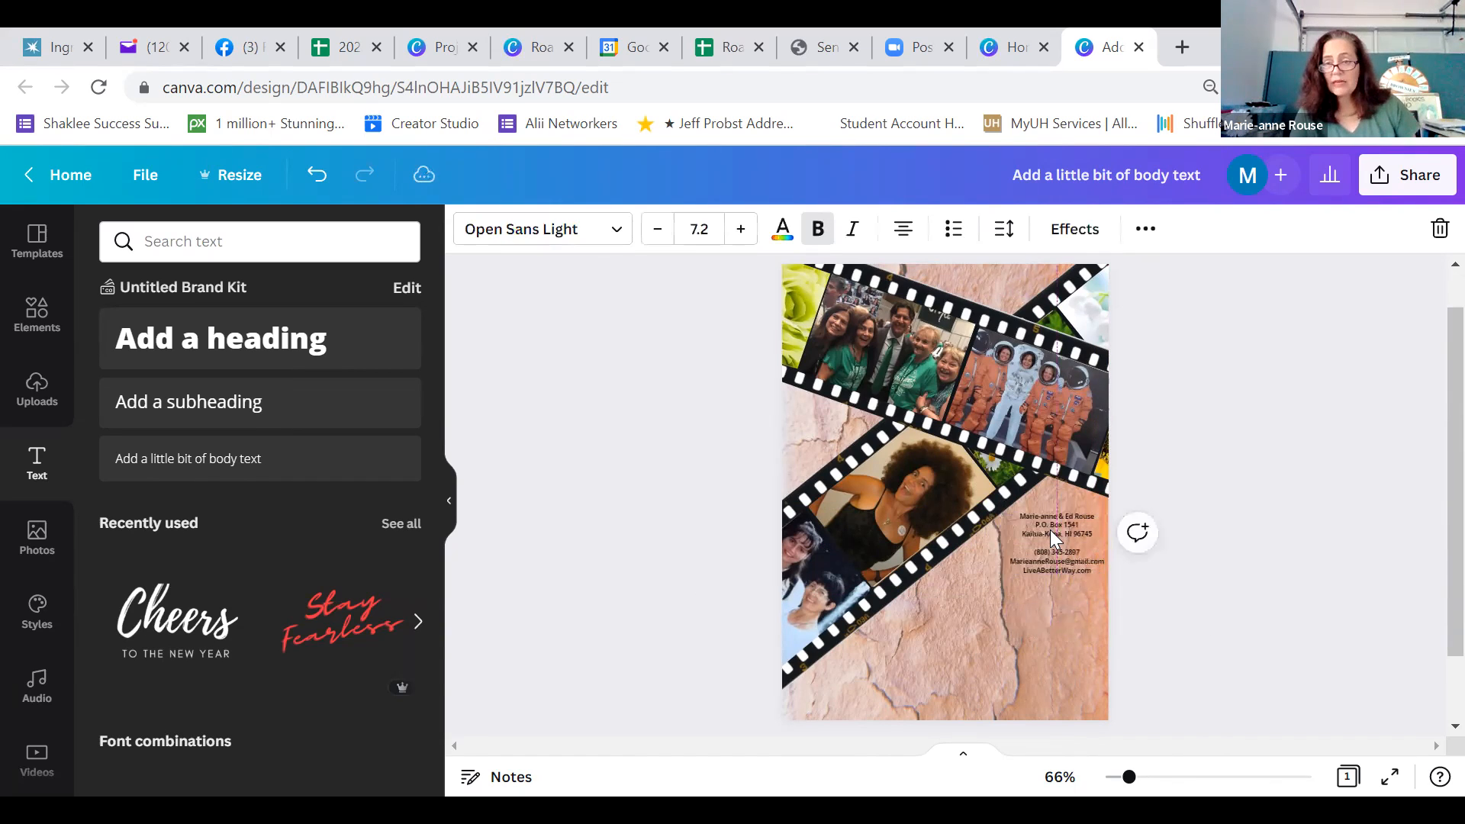
double_click(1050, 530)
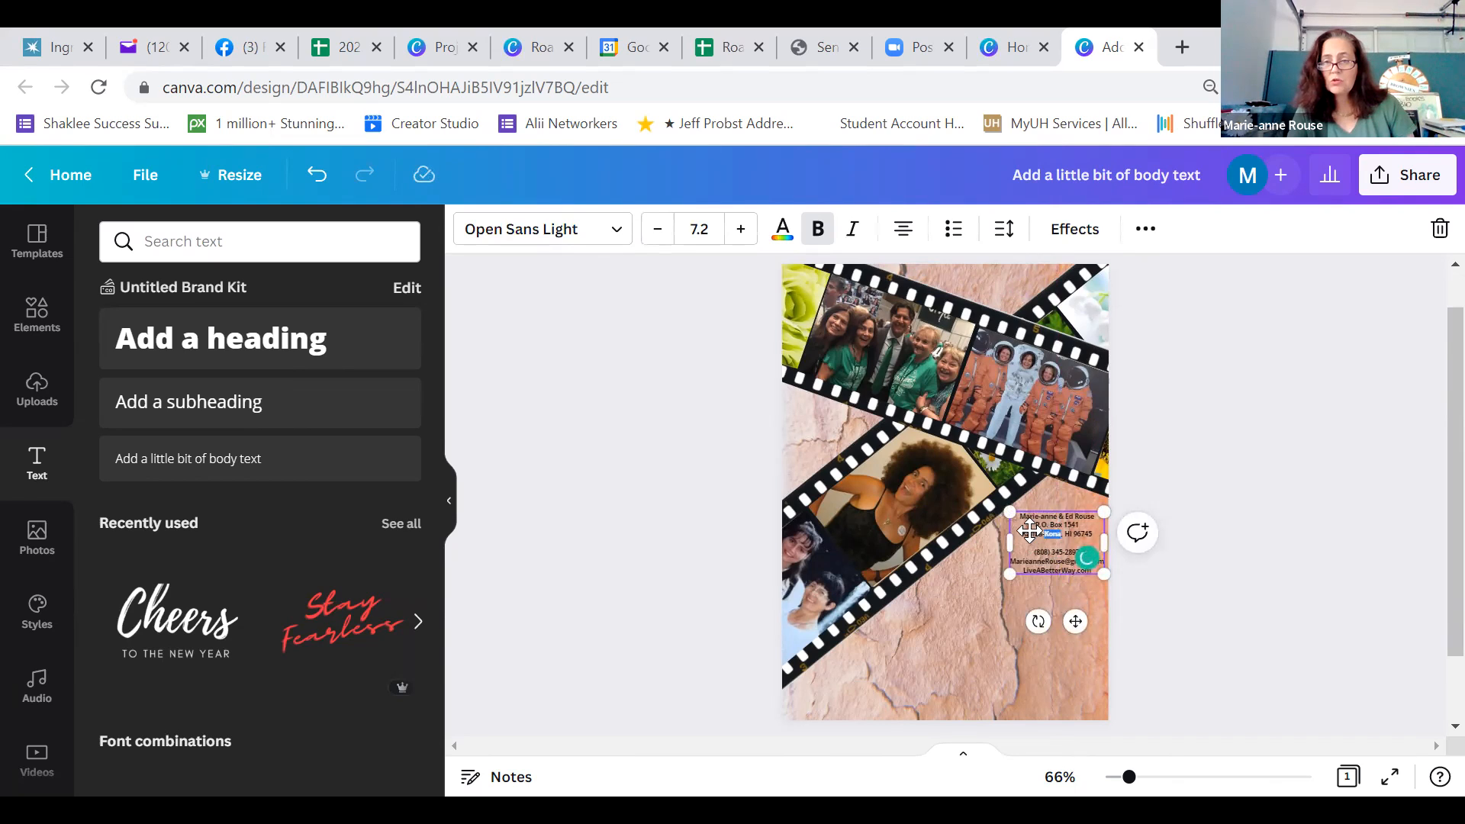
click(1054, 508)
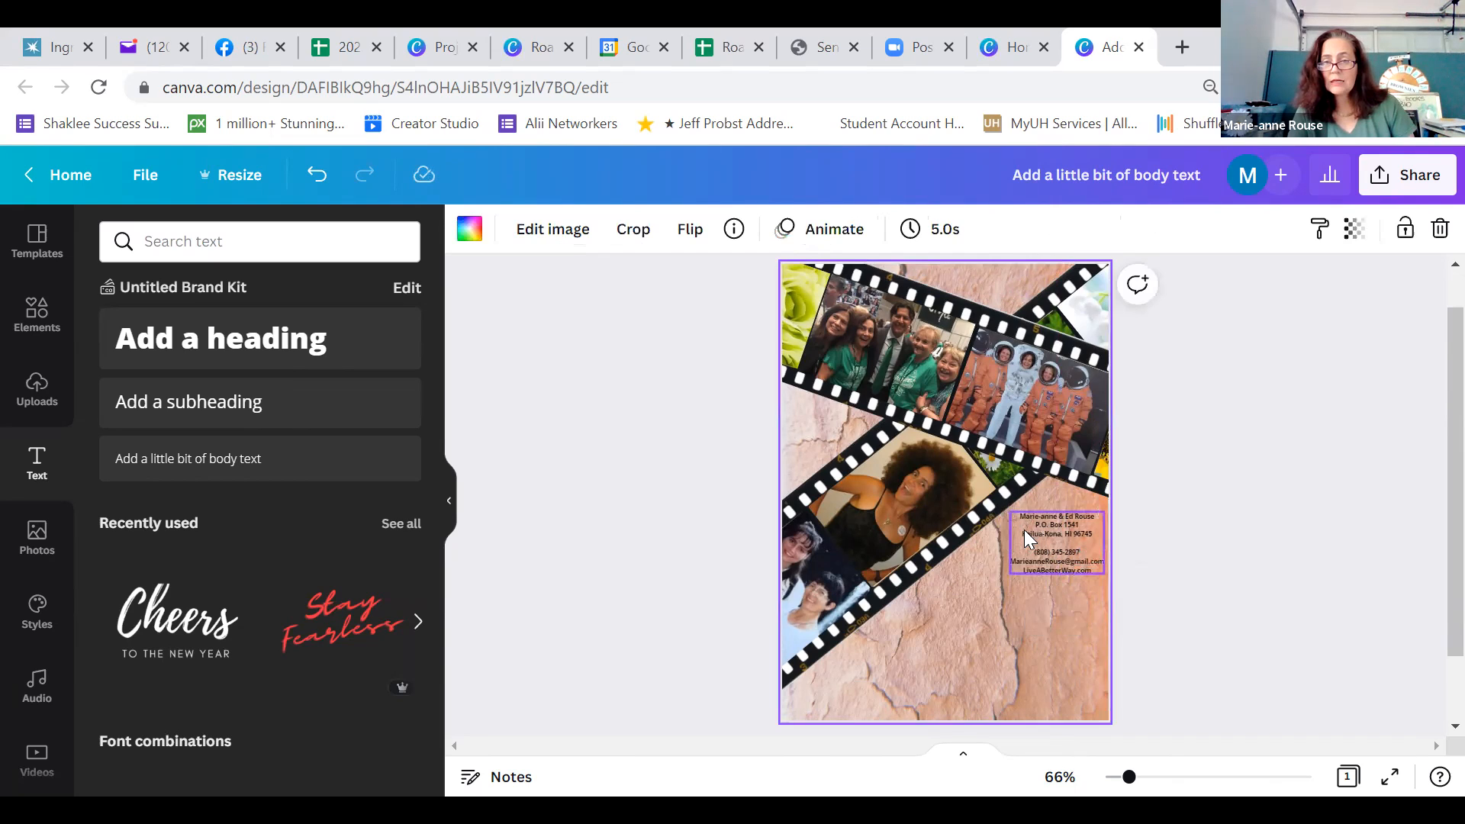
click(1026, 546)
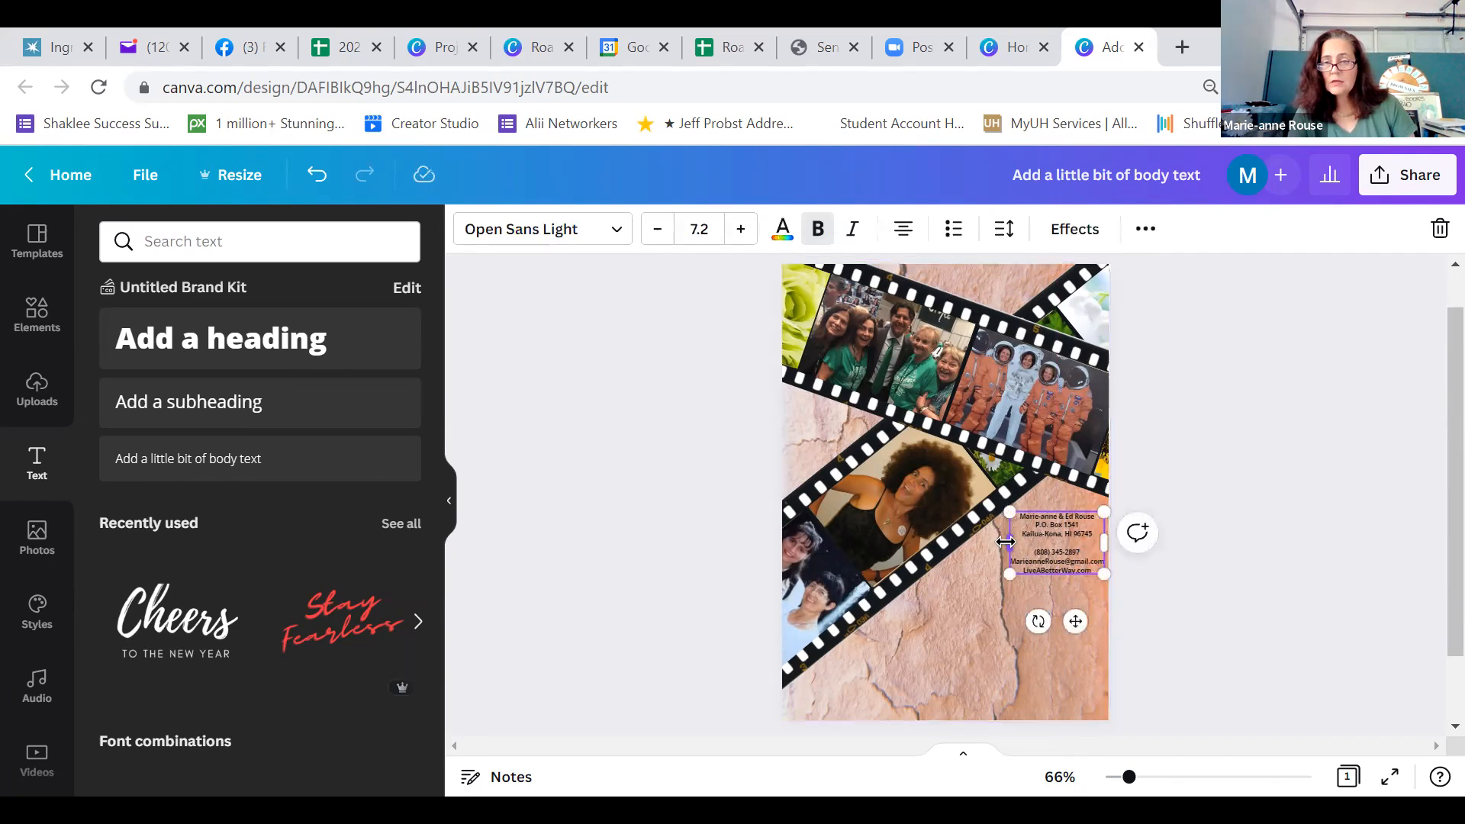
drag(1002, 540, 999, 540)
click(1203, 580)
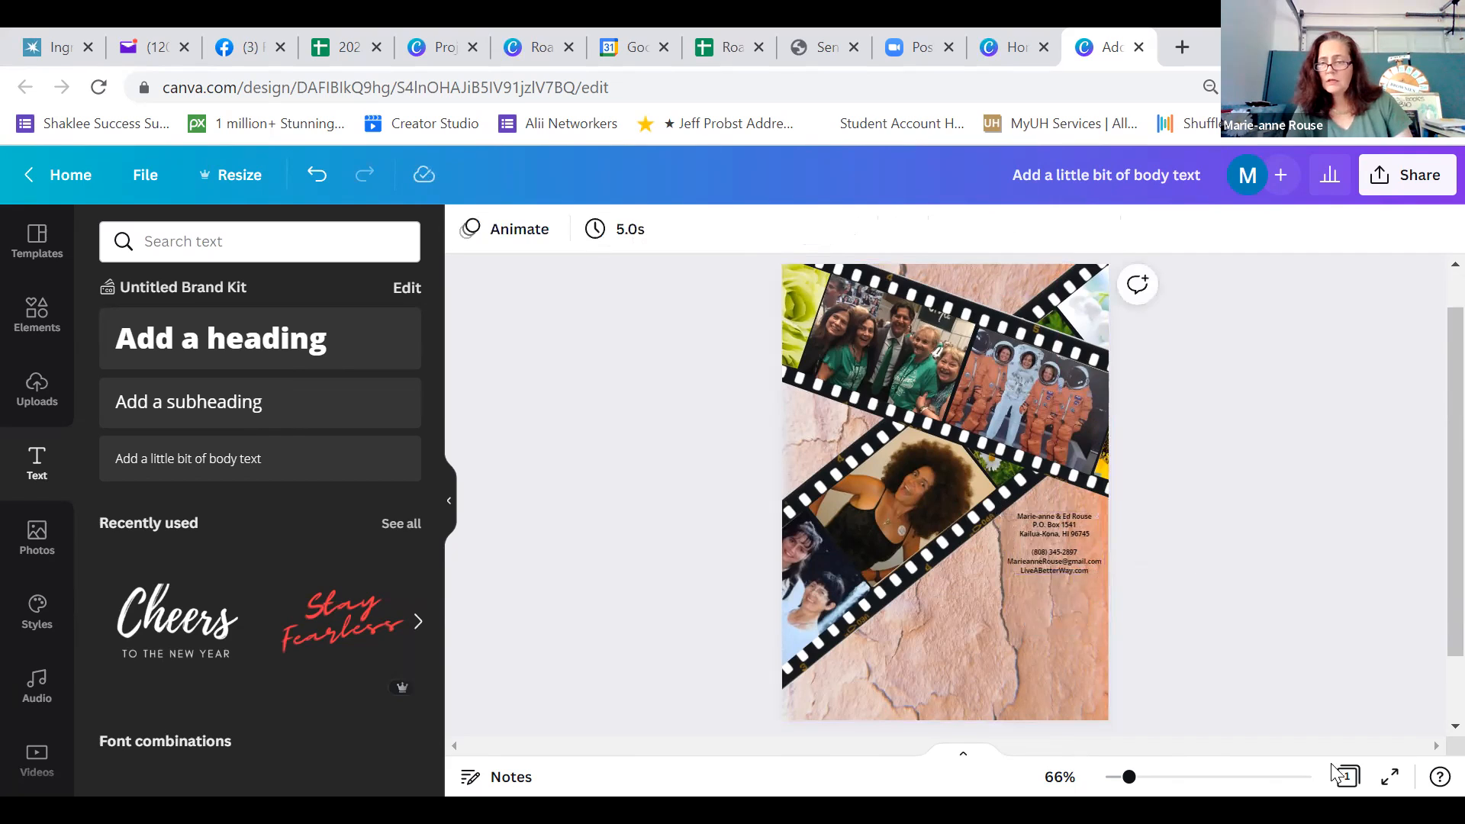
click(1391, 776)
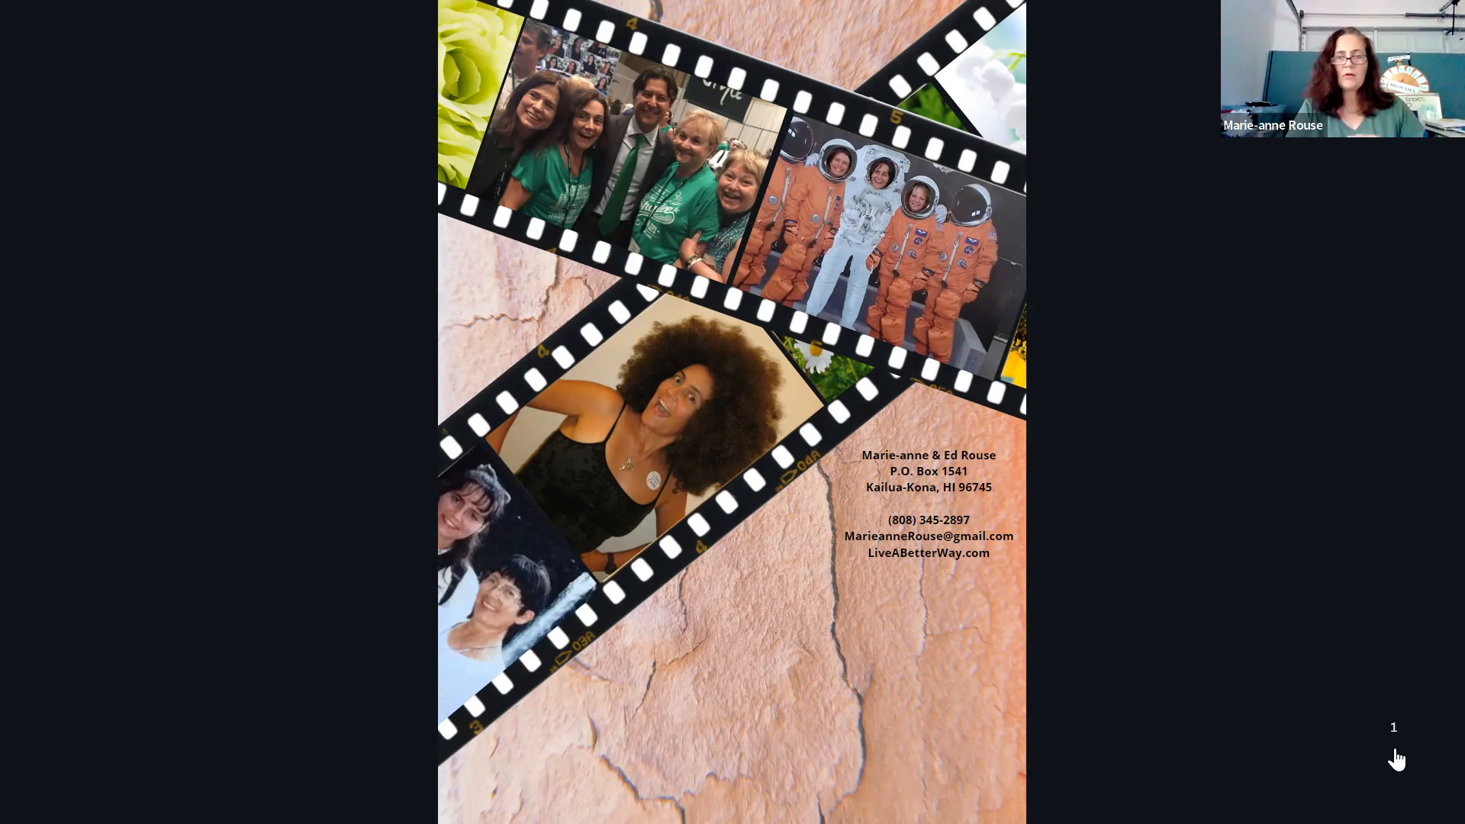
key(Escape)
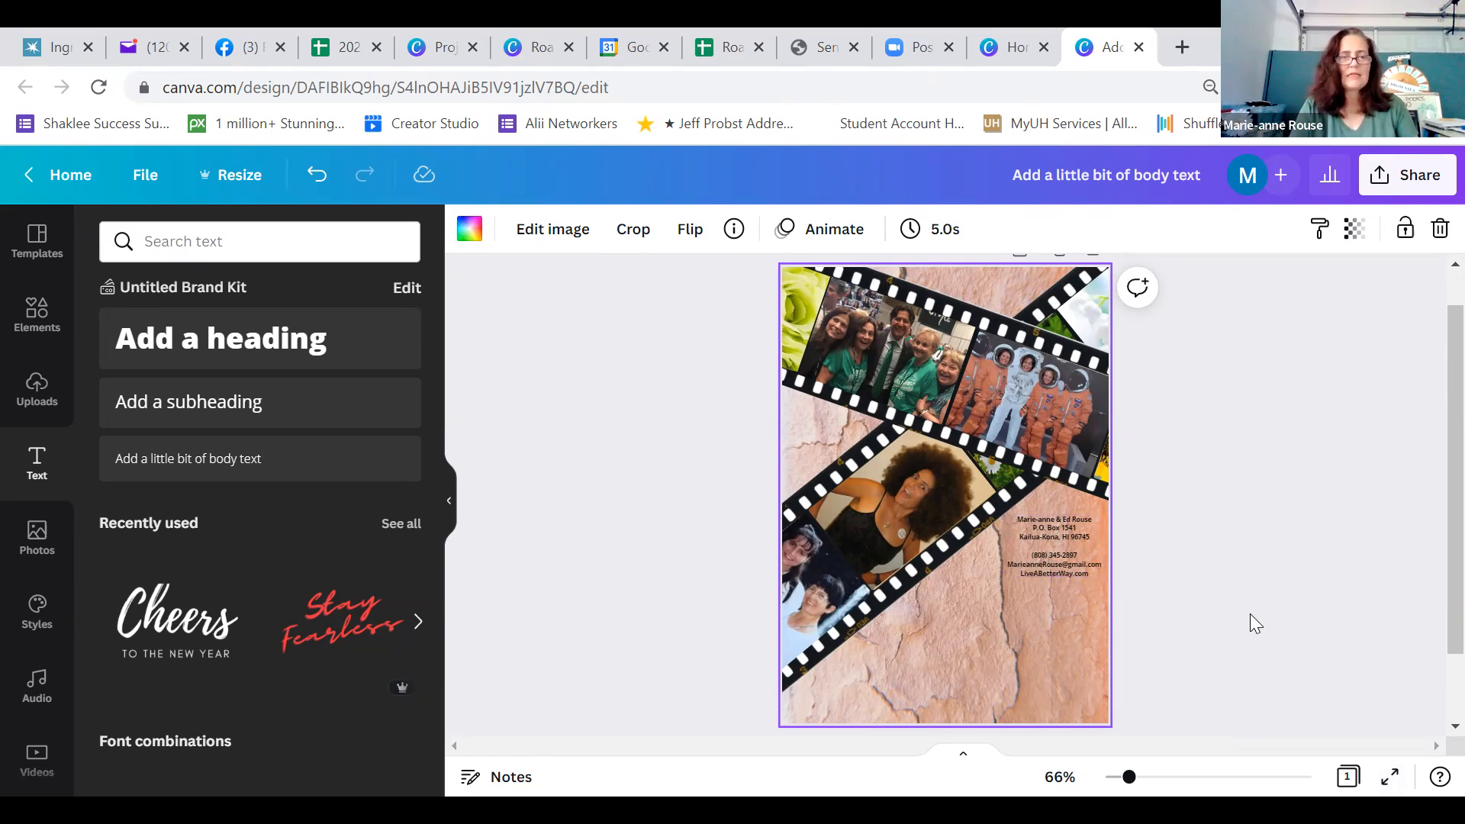
Add a body text box on the rock area near the card's bottom and replace its placeholder with "Life is like a camera..."
click(174, 475)
drag(968, 548, 966, 661)
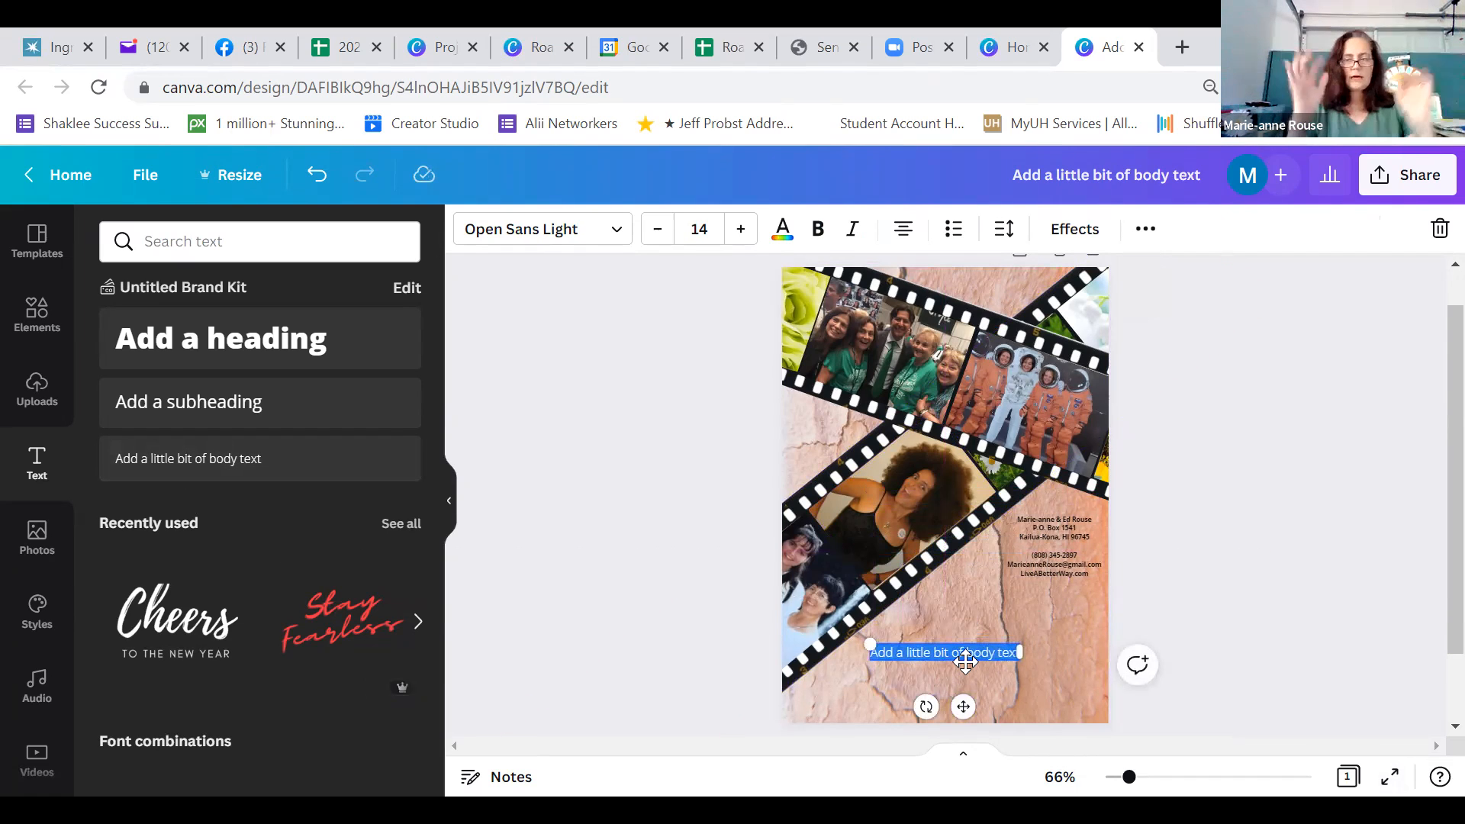
click(1188, 778)
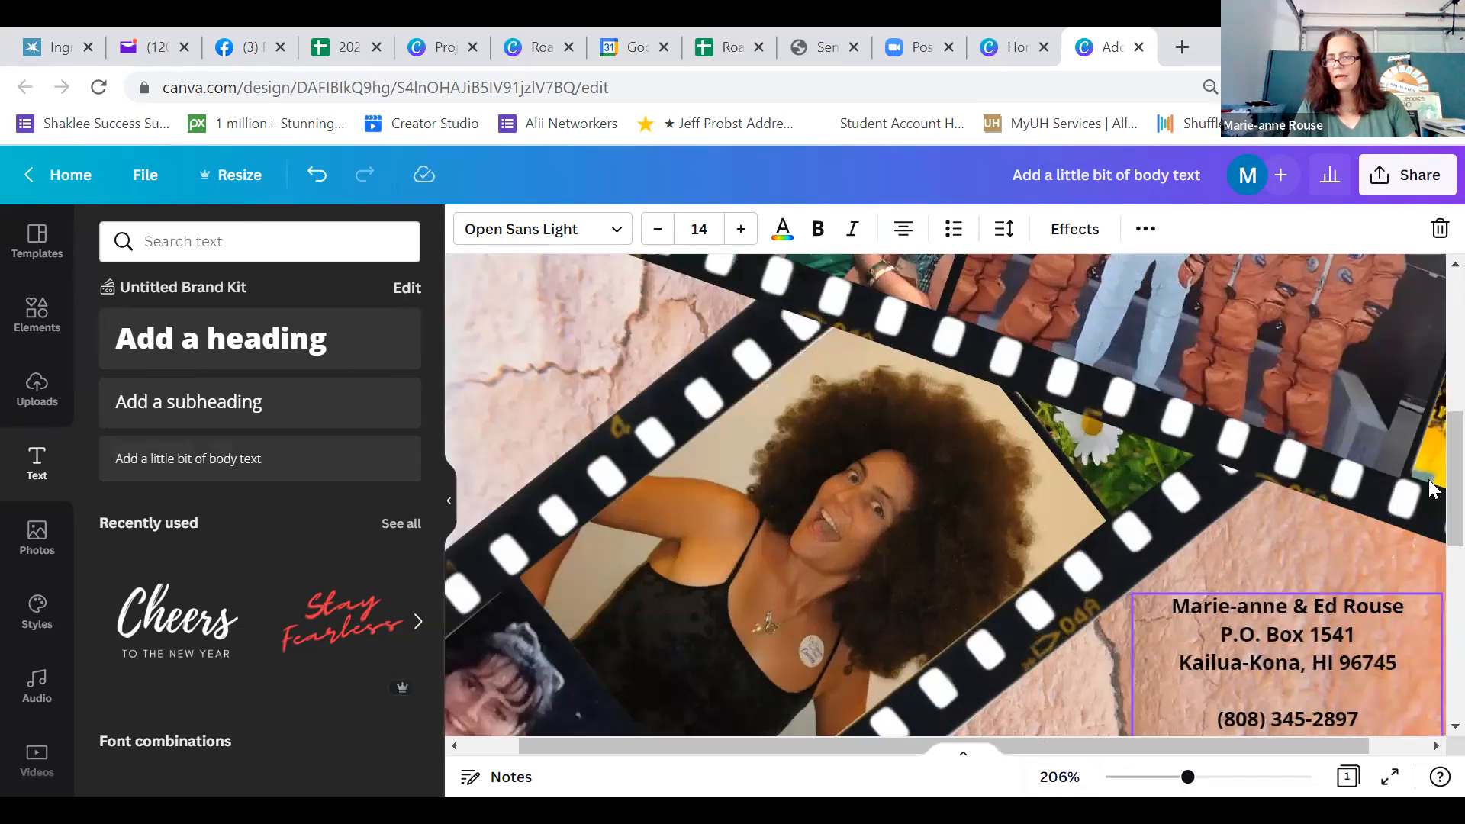
scroll(1429, 617, down, 1)
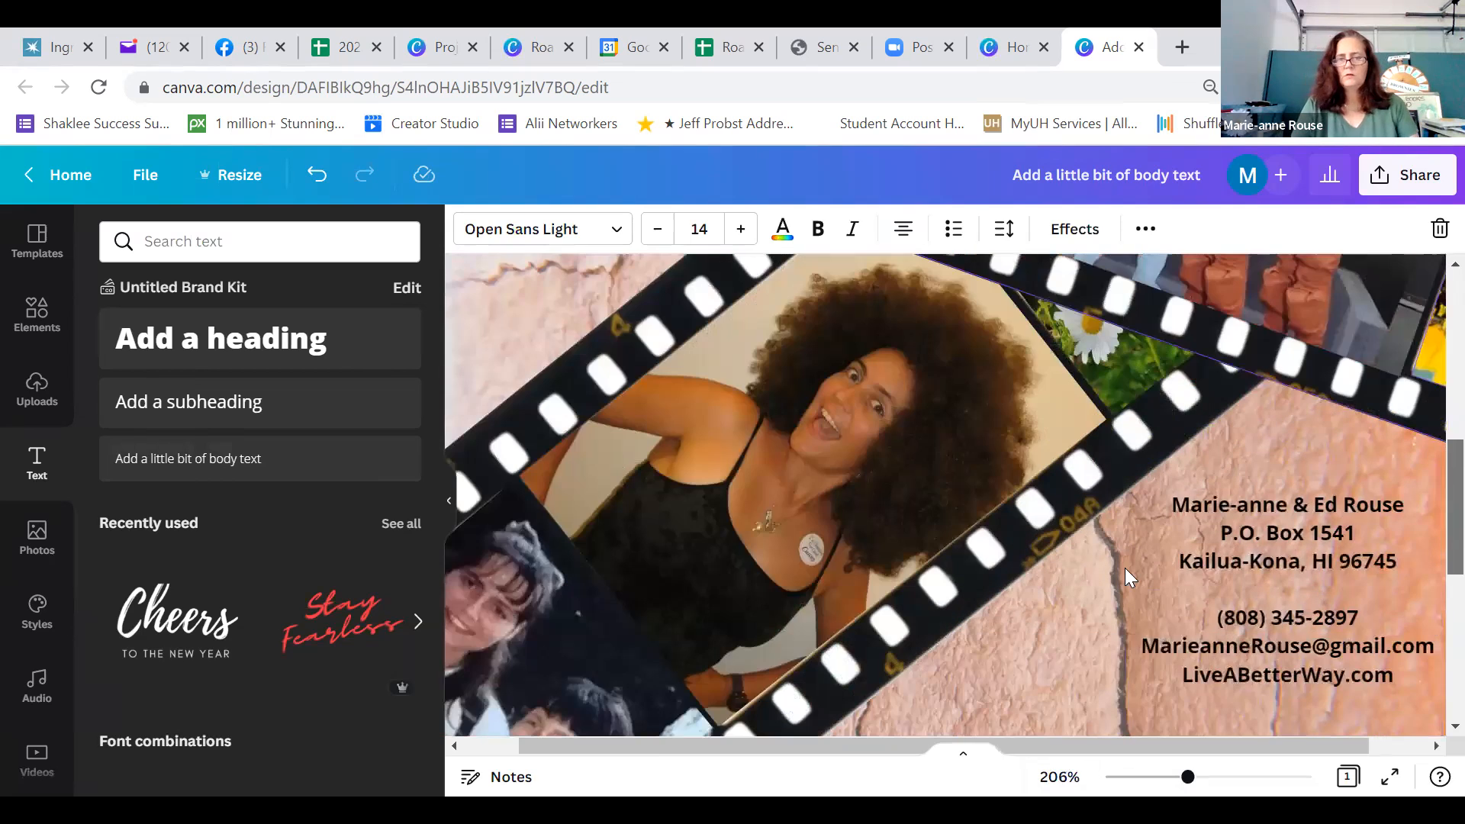
scroll(1125, 568, down, 3)
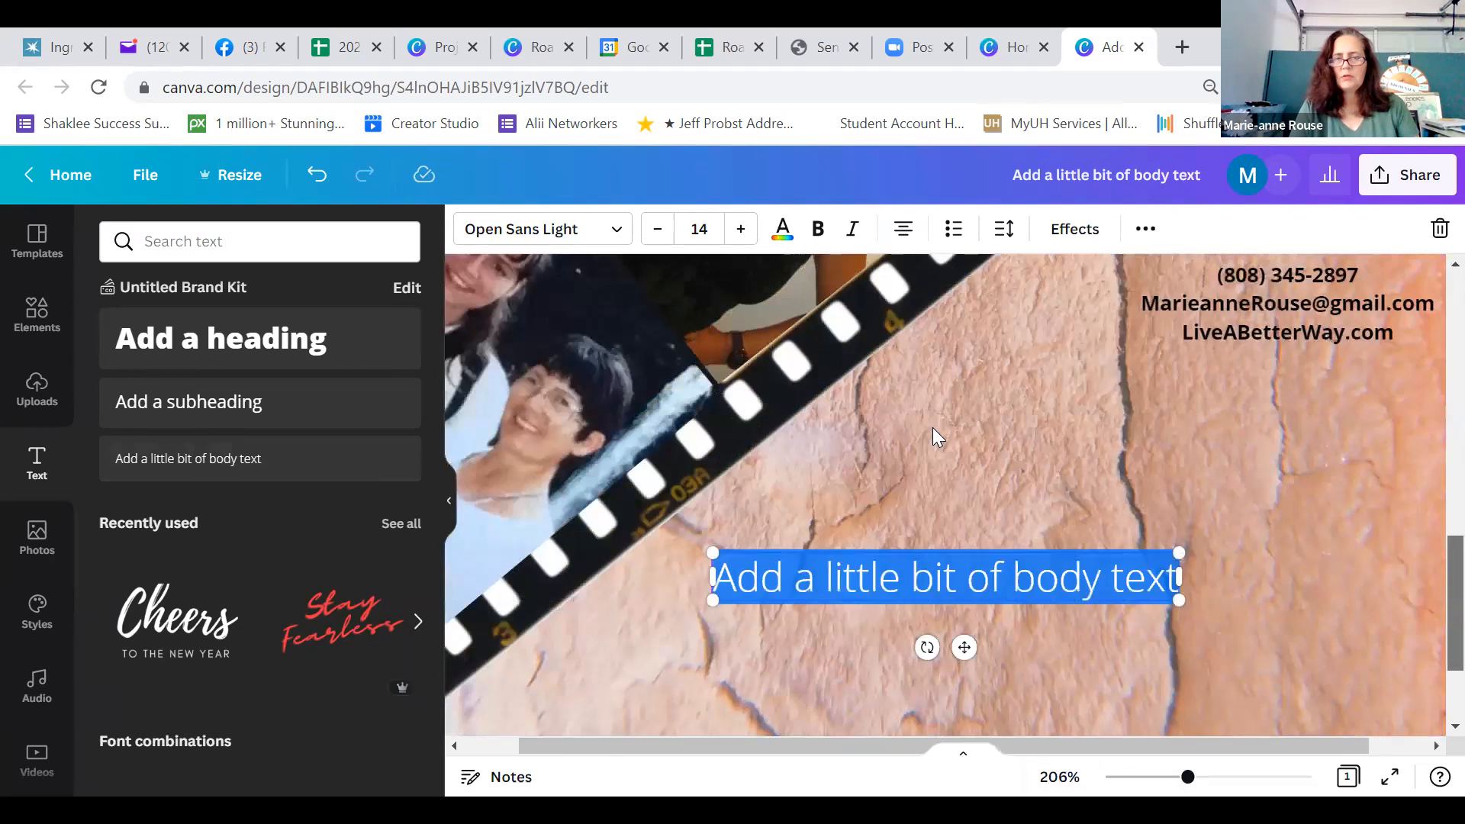
scroll(933, 428, down, 2)
key(ctrl+a)
double_click(933, 434)
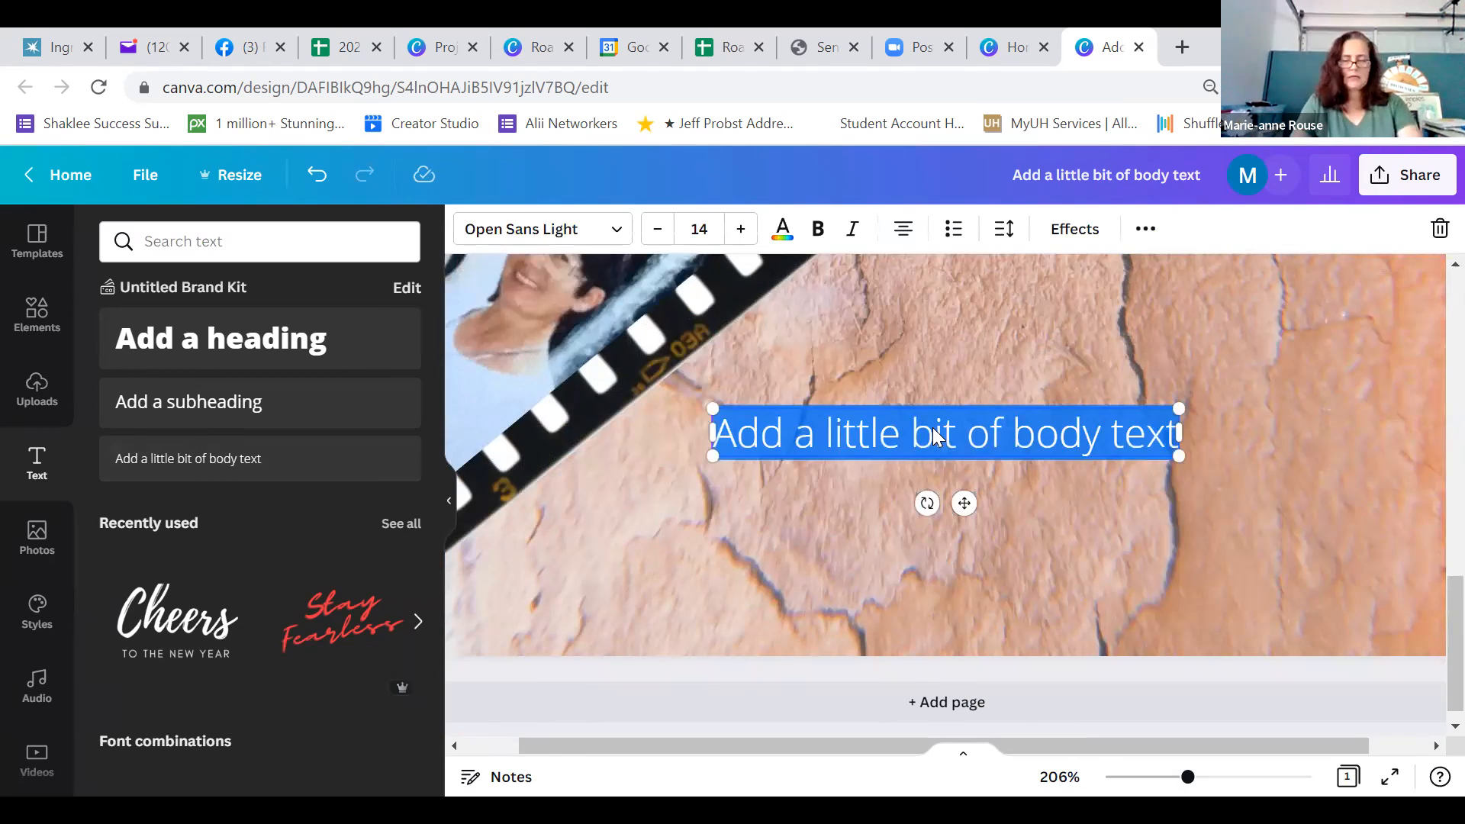
text(Life is like a c)
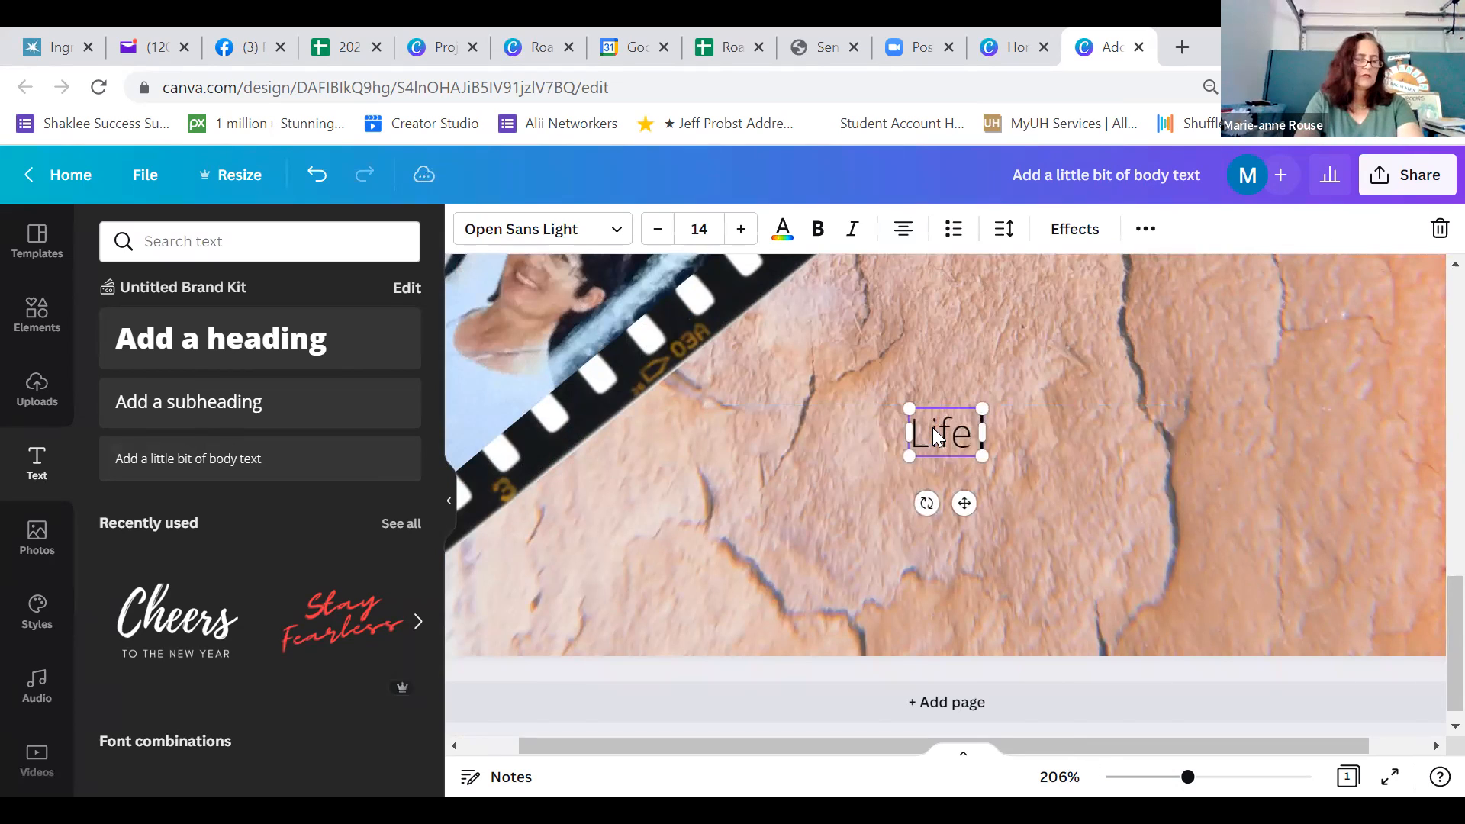
text(ame)
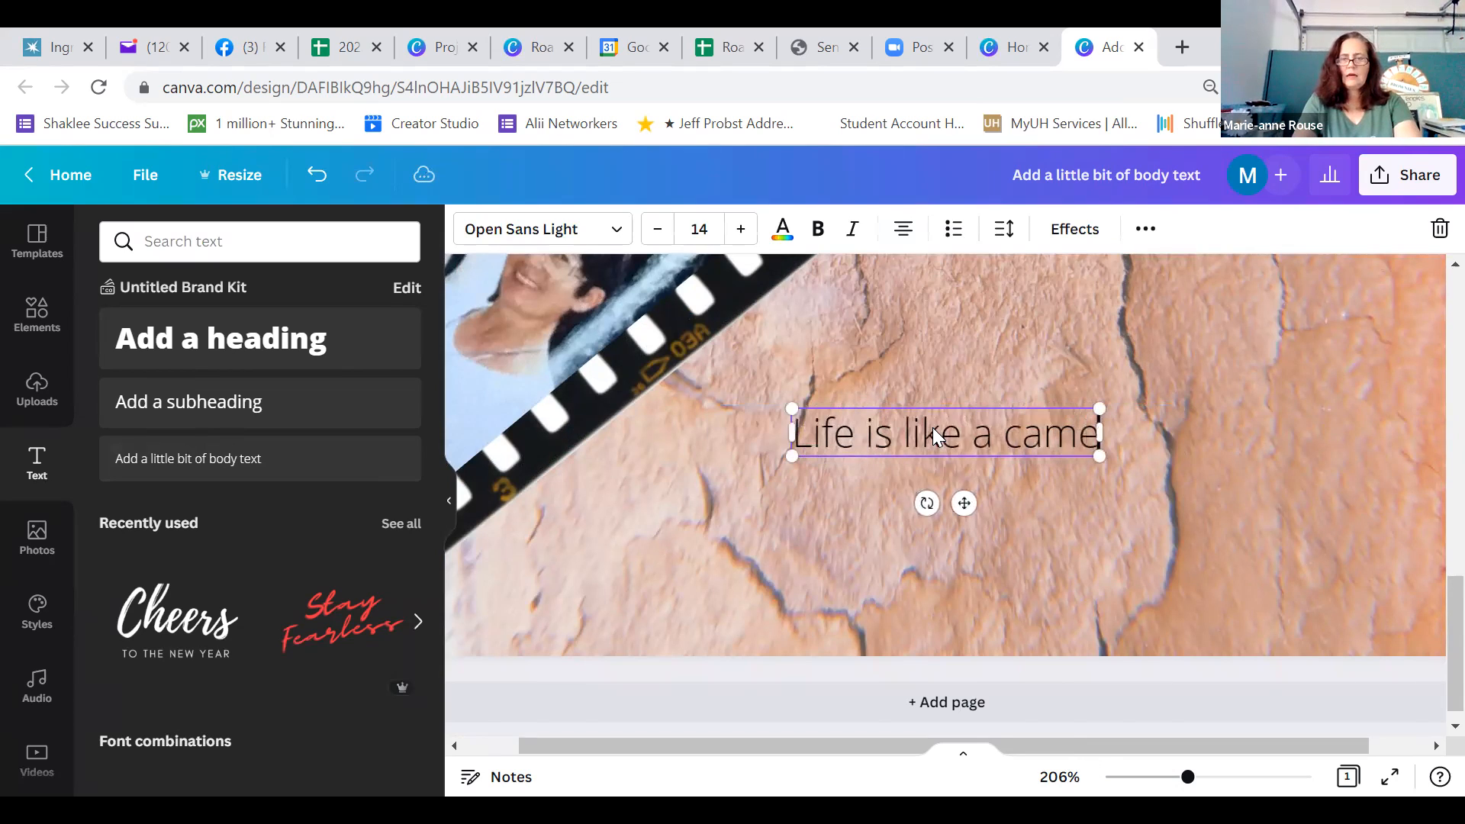
text(ra...)
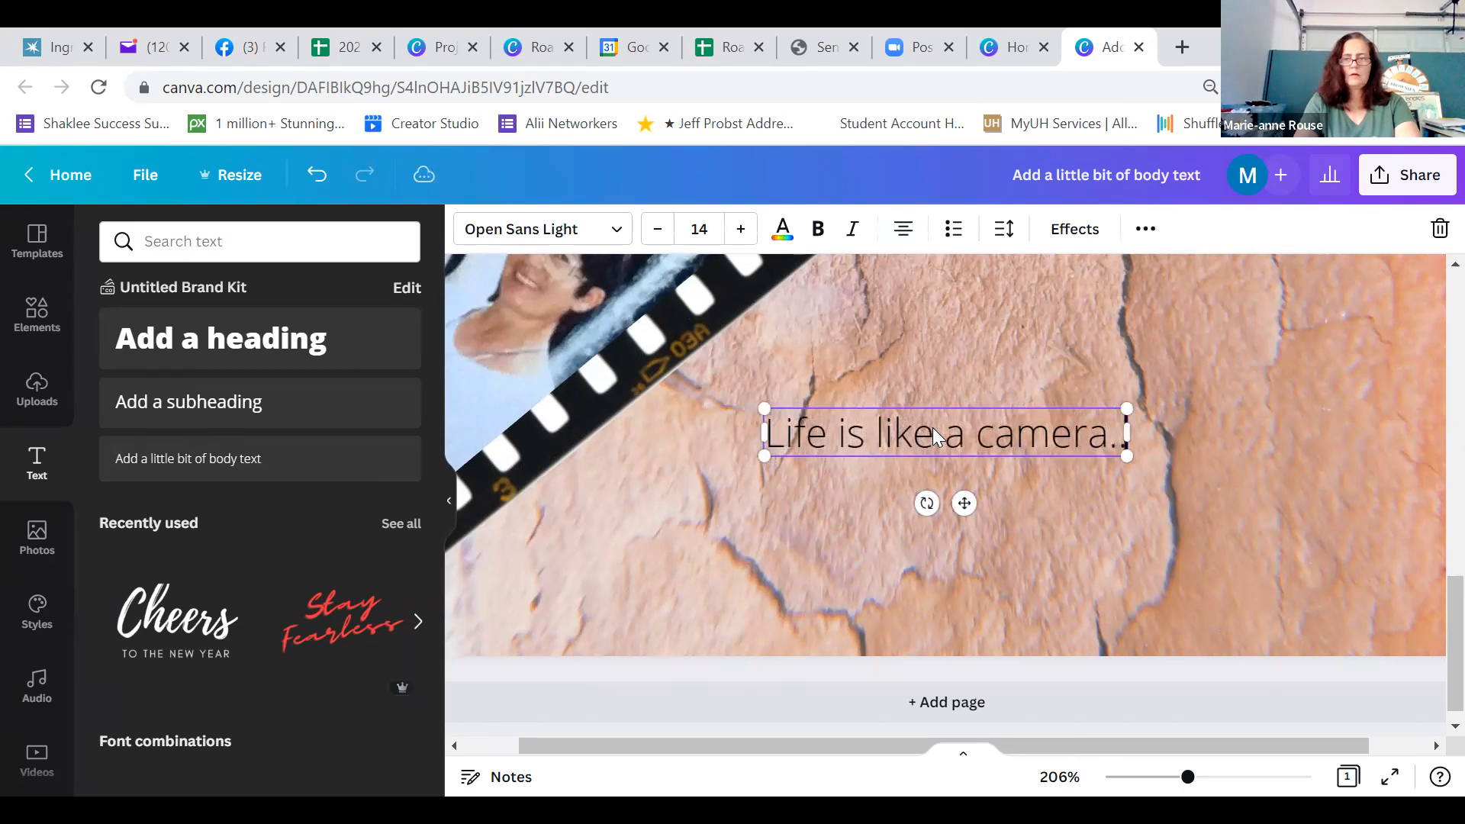
Add the second line of the quote, "Focus on what's important,"
key(Return)
text(Fos)
key(BackSpace)
text(cu)
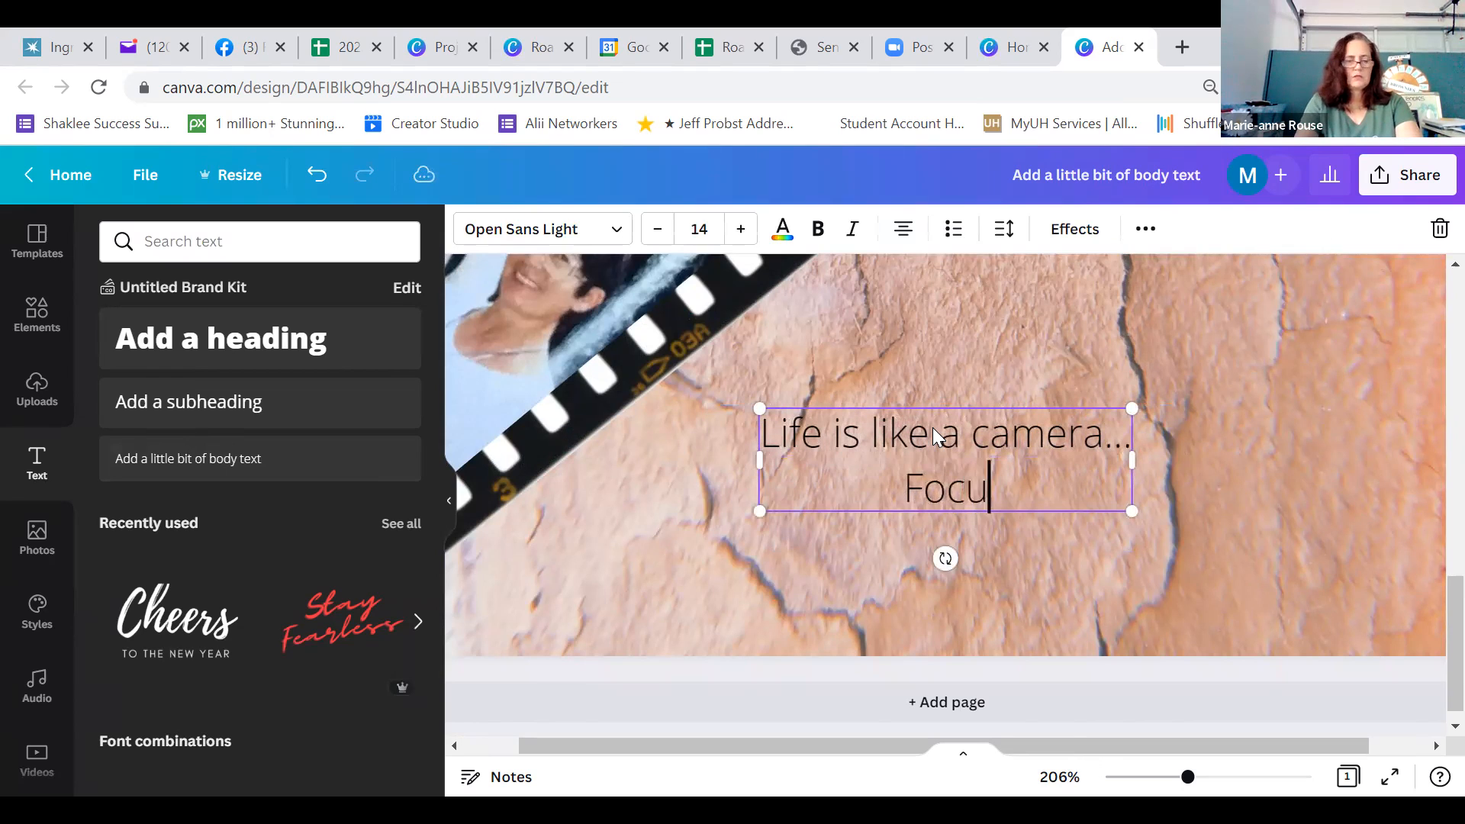
text(s on what's )
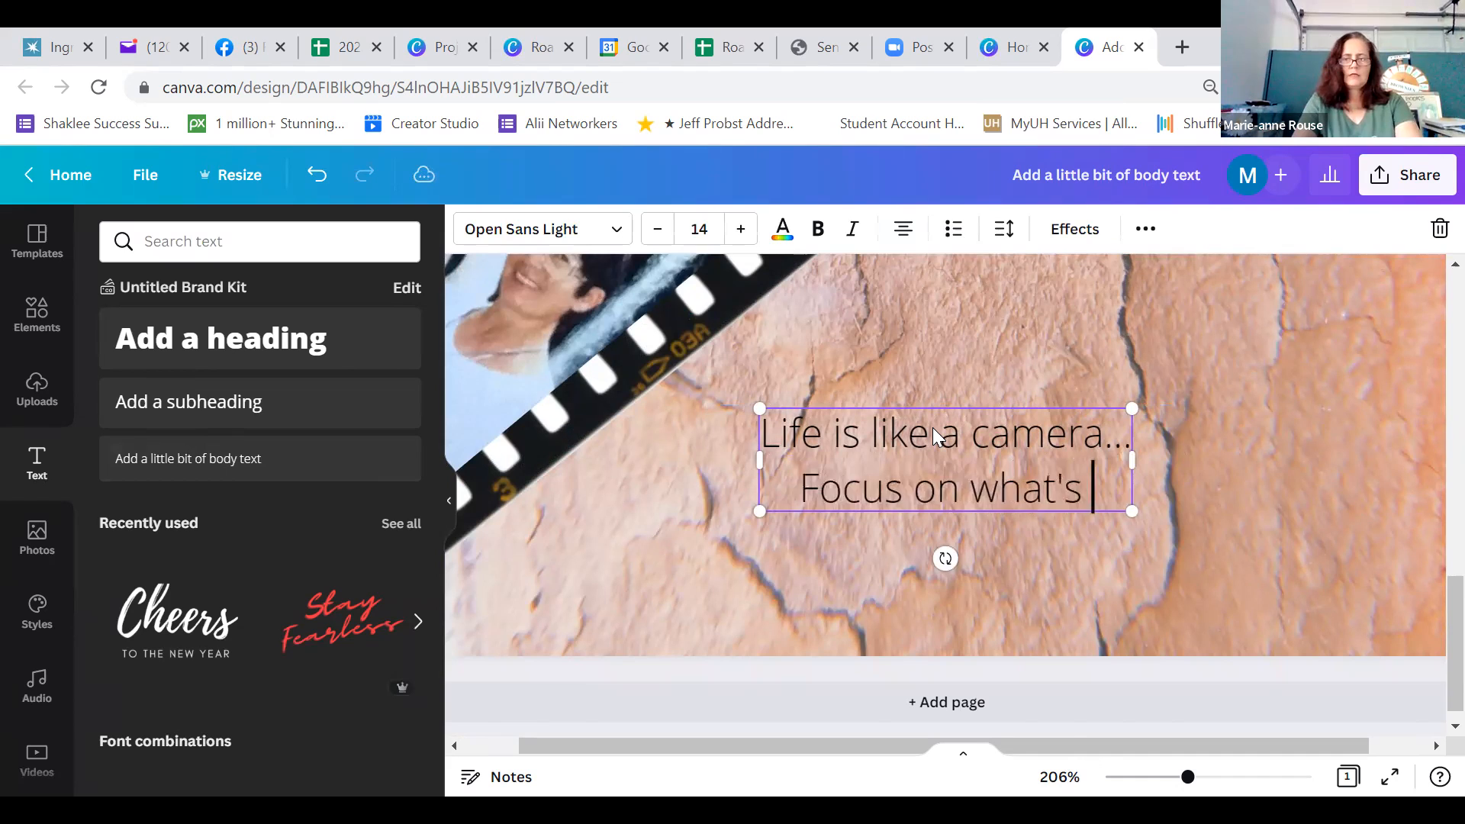
text(important)
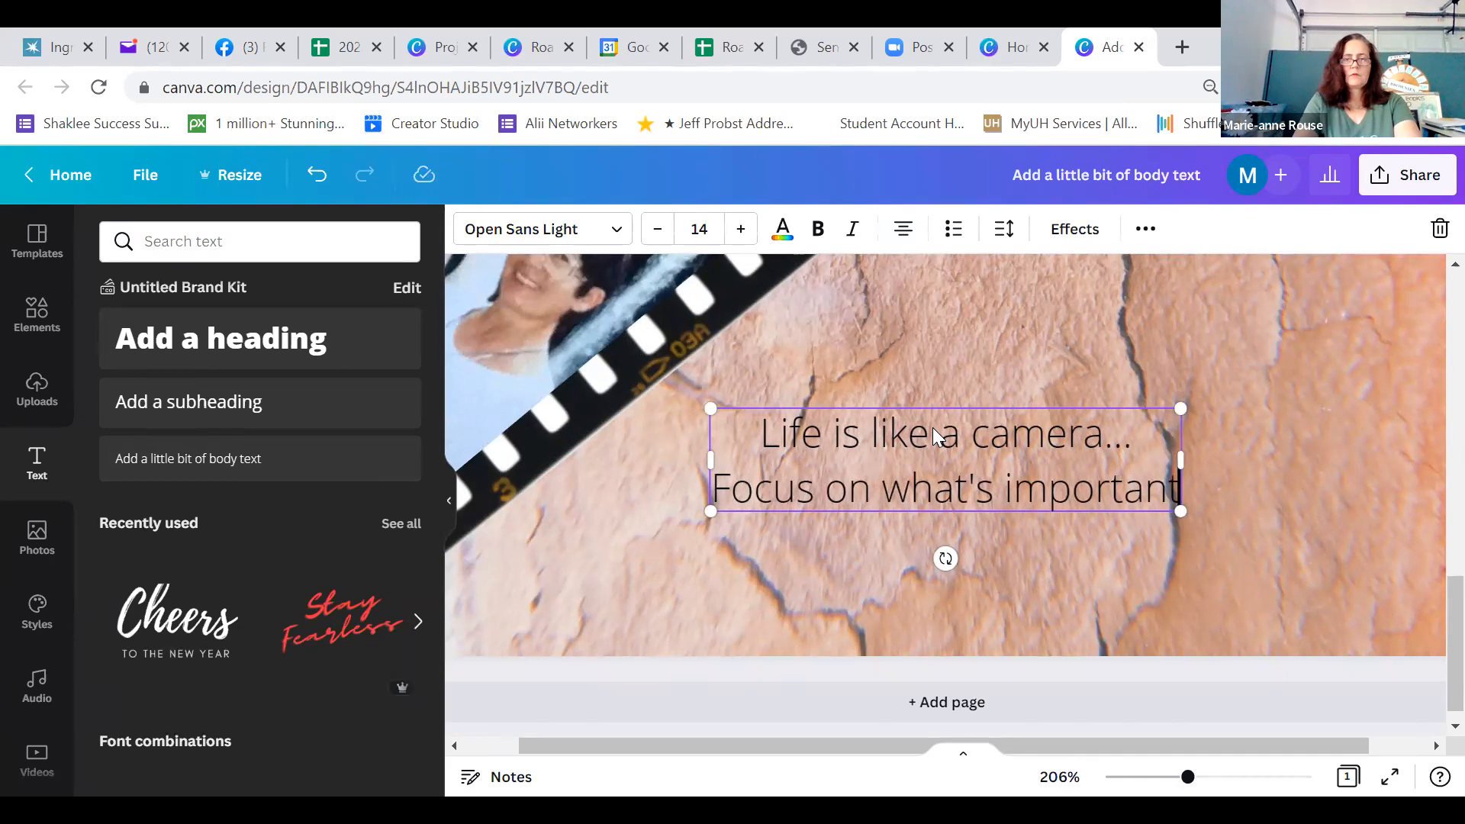
text(,)
Add the third line of the quote, "Capture the good times,"
key(Return)
text(ca)
key(BackSpace)
key(BackSpace)
text(Captu)
text(re)
text( fr)
key(BackSpace)
key(BackSpace)
text(the good times,)
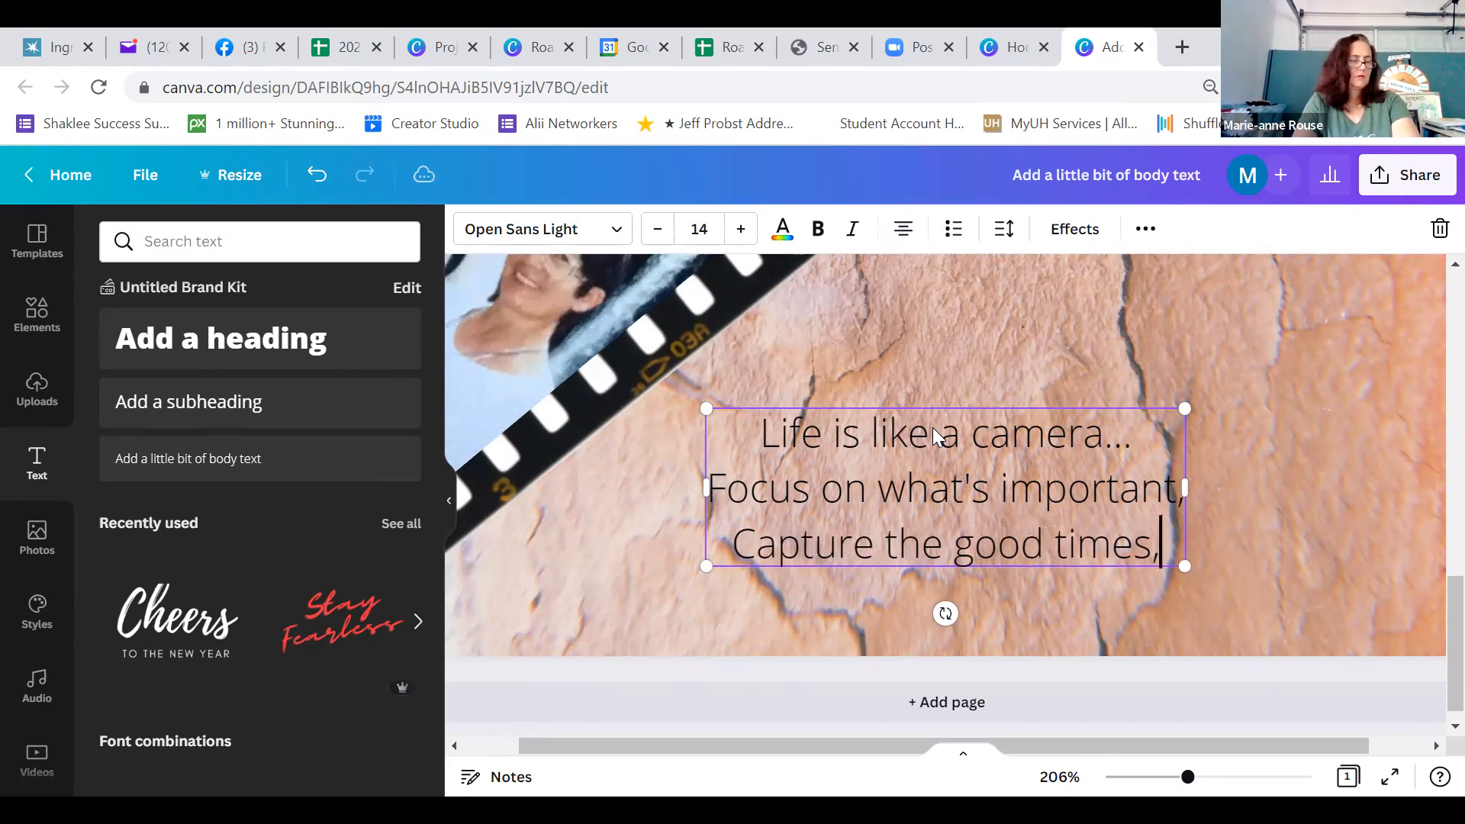
Add the fourth line of the quote, "Develop from the negatives,"
key(Return)
text(De)
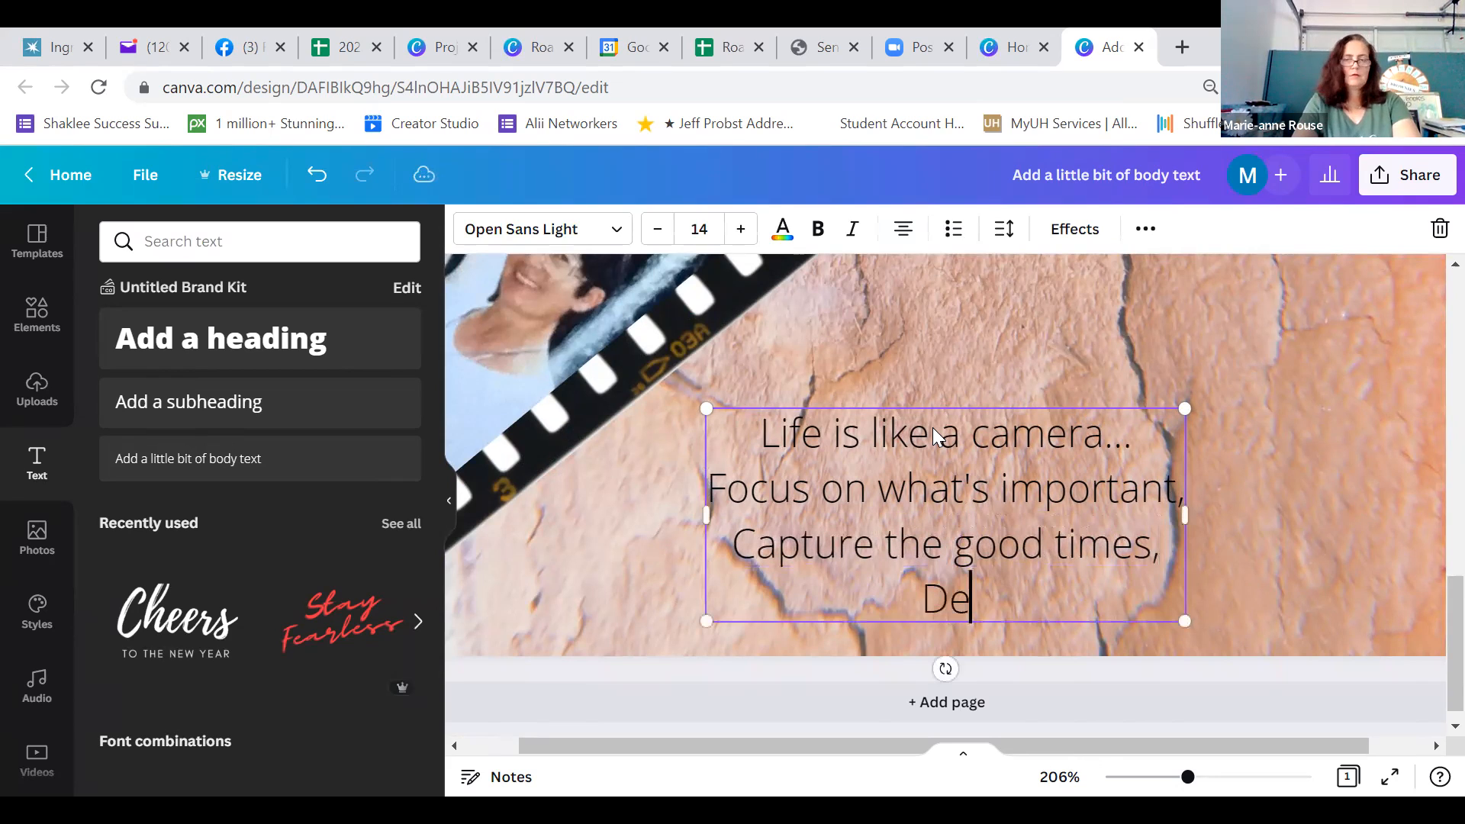
text(el)
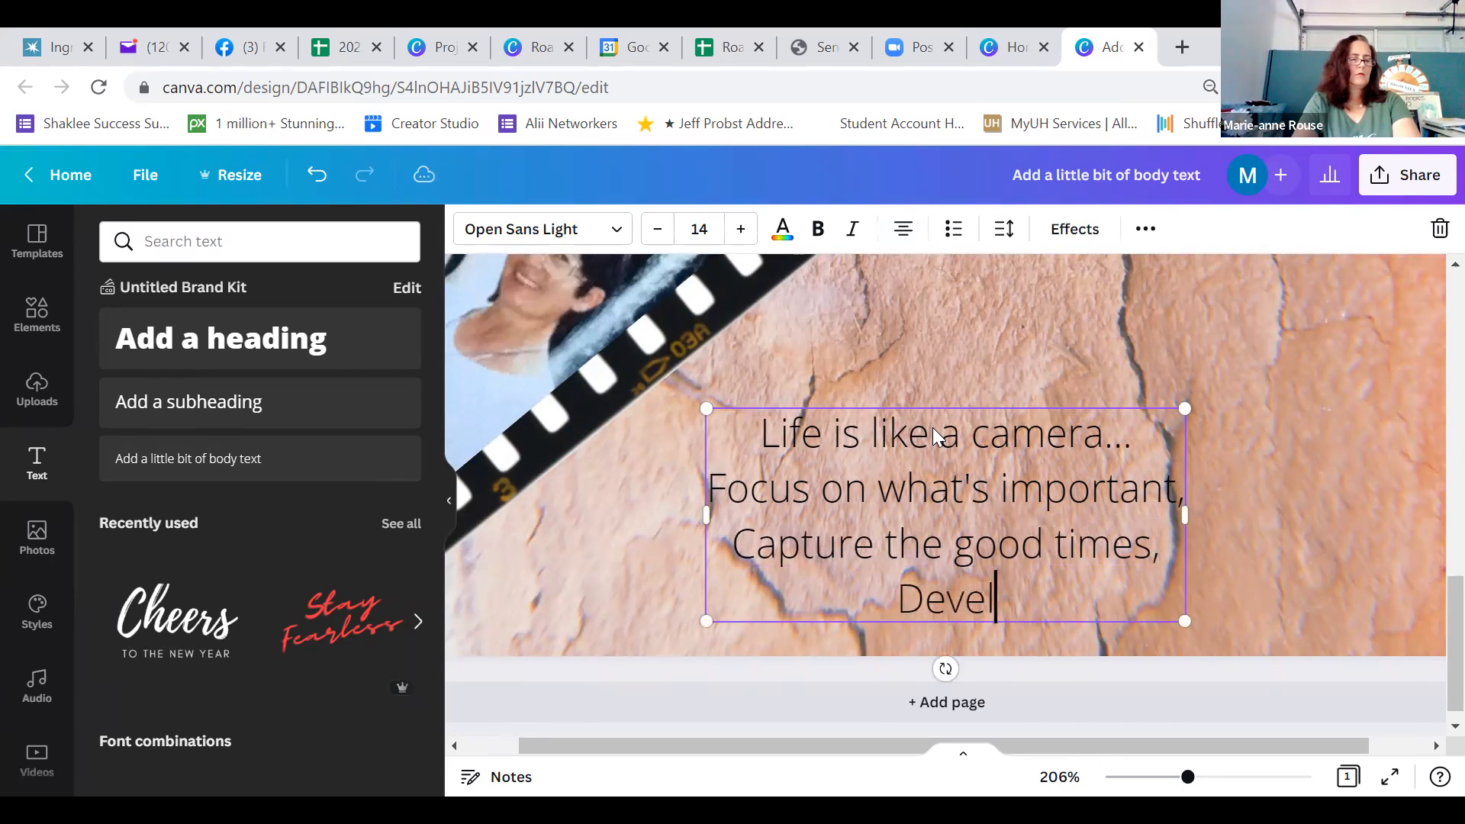
text(op from th)
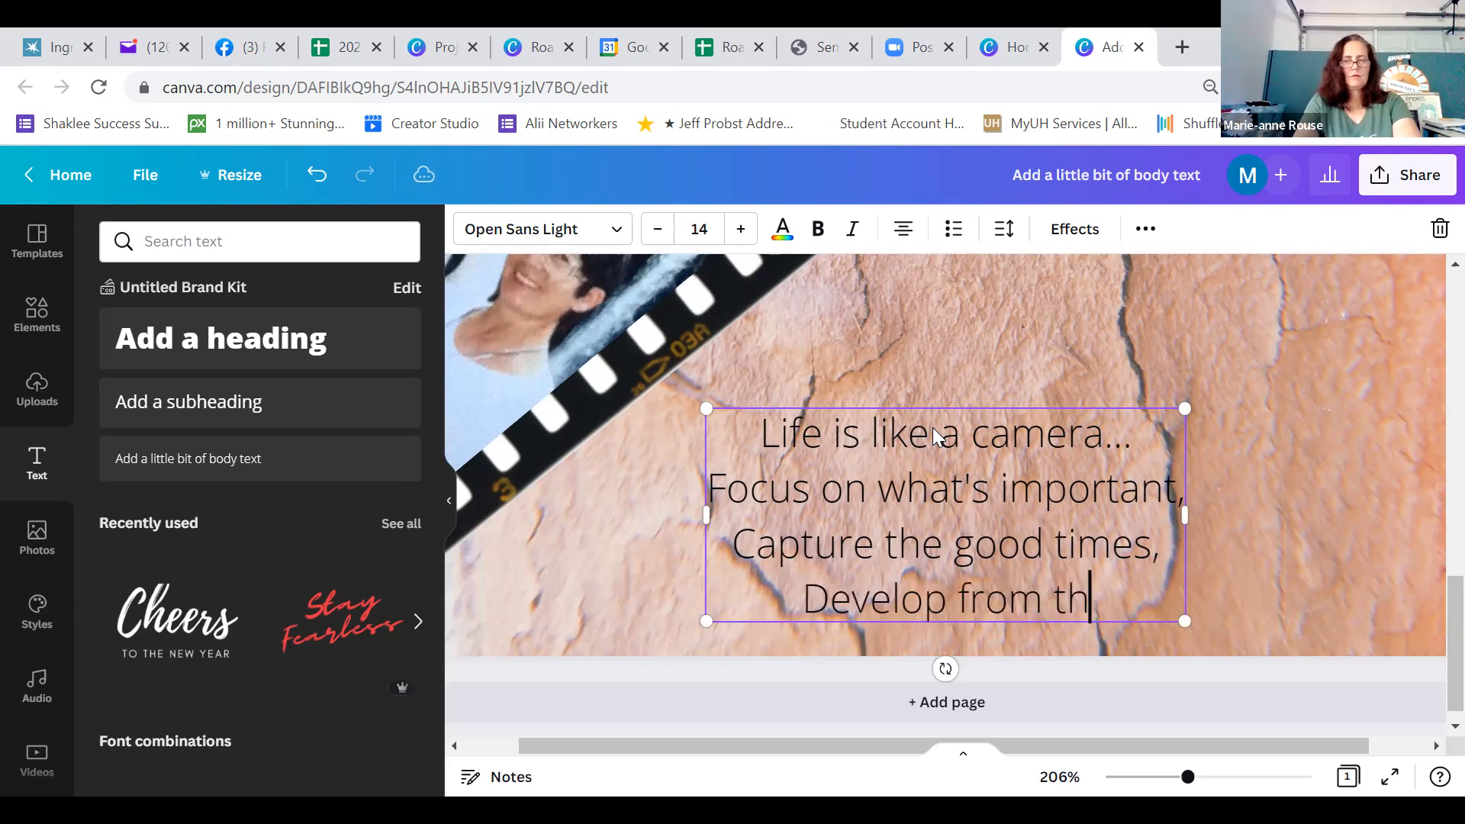
text(e negativ)
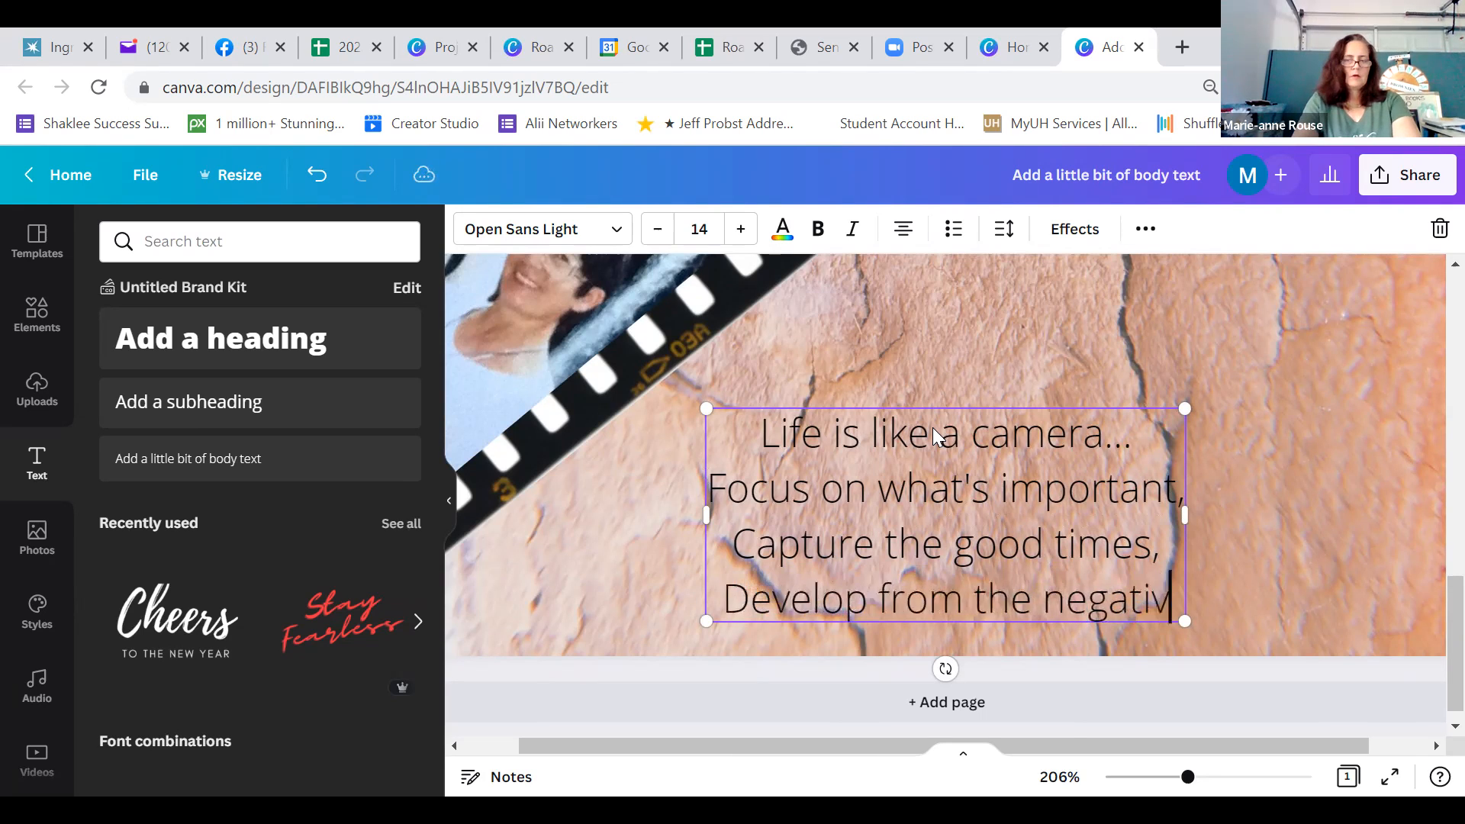
text(es, and if thing)
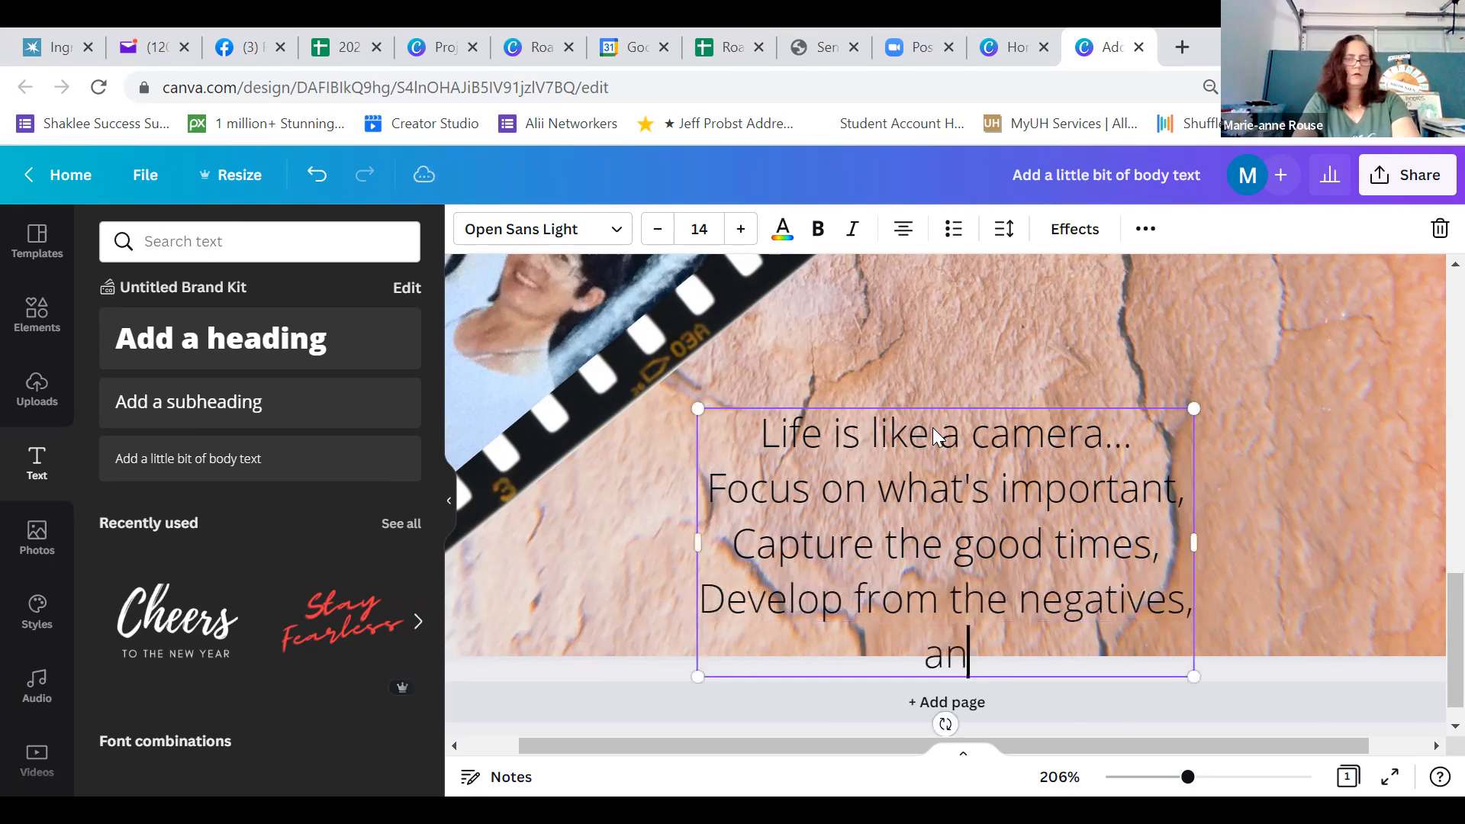
text(s)
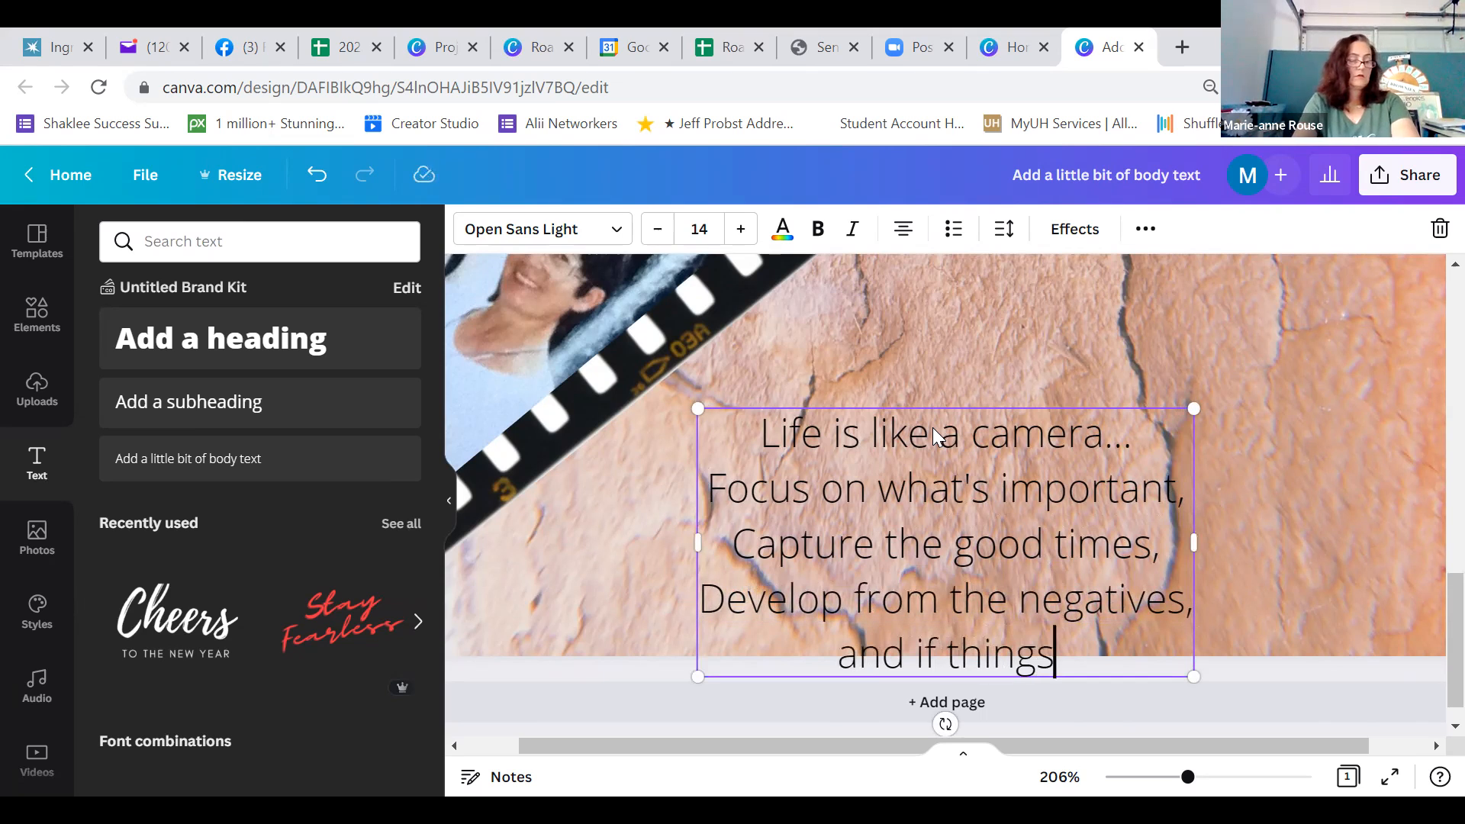
text( don't work out,)
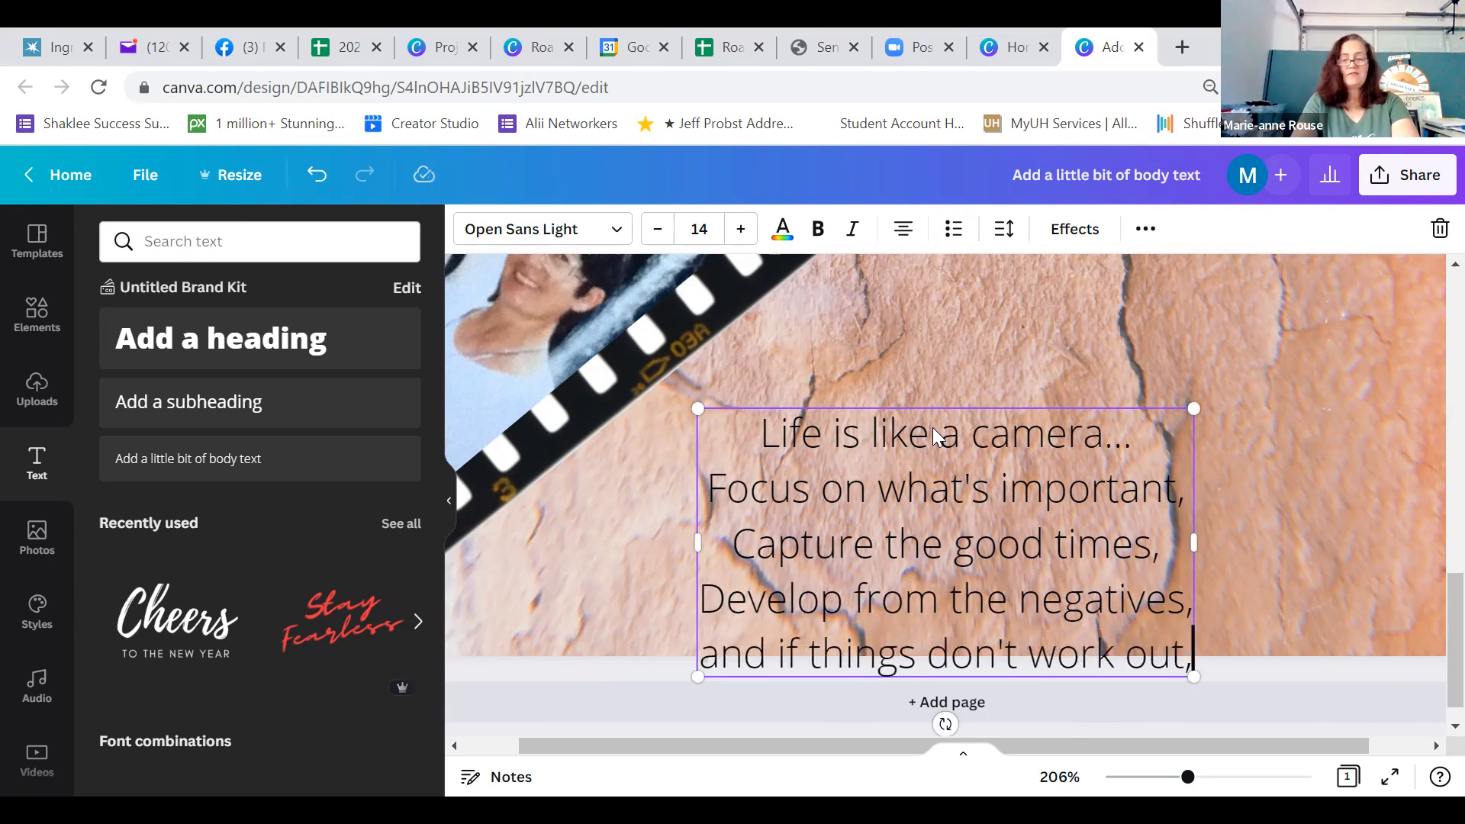
Finish the quote with the lines "and if things don't work out," and "take another shot.", and move the text block up onto the card
key(Return)
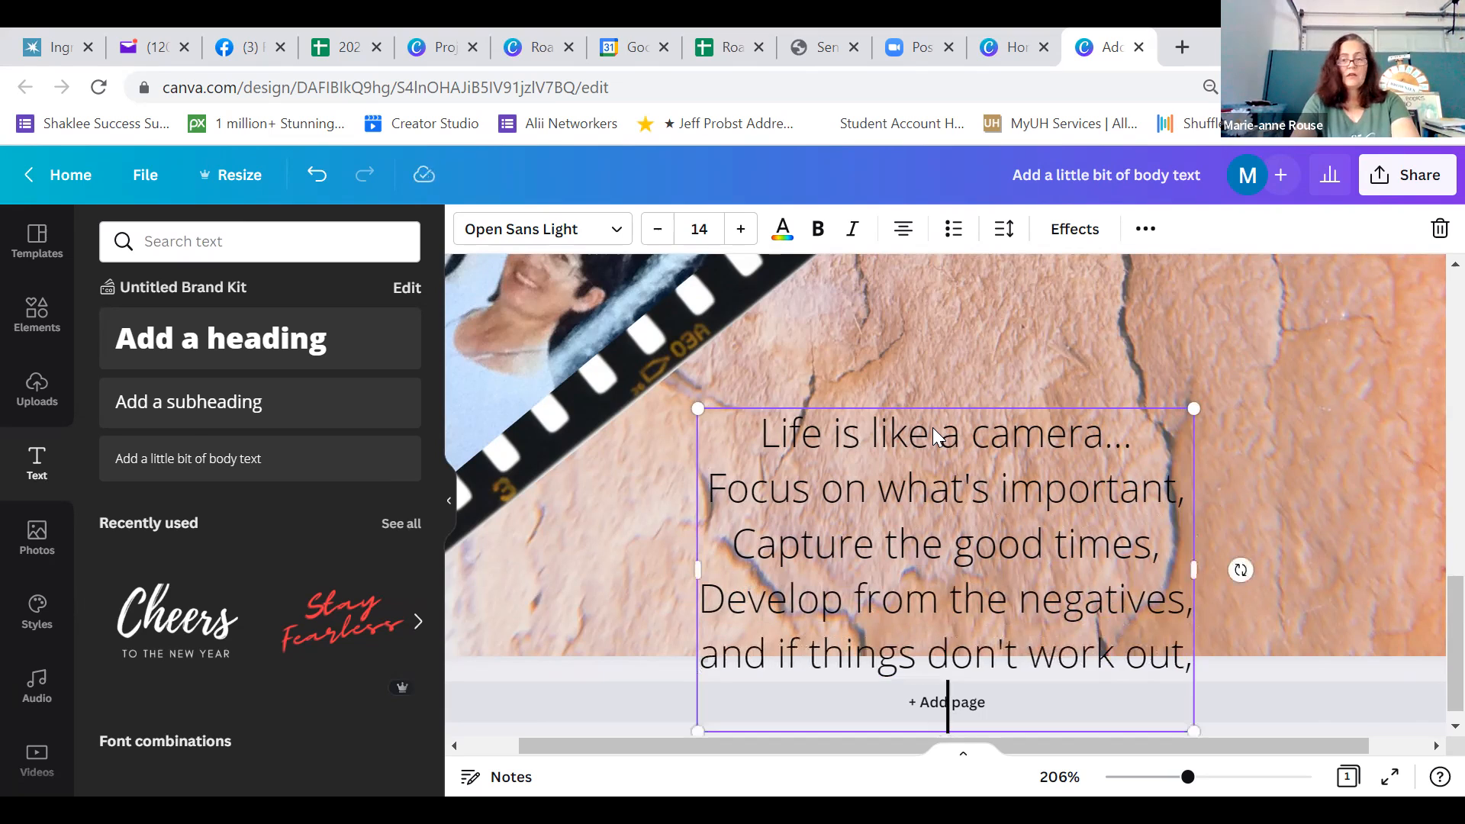
text(take anoth)
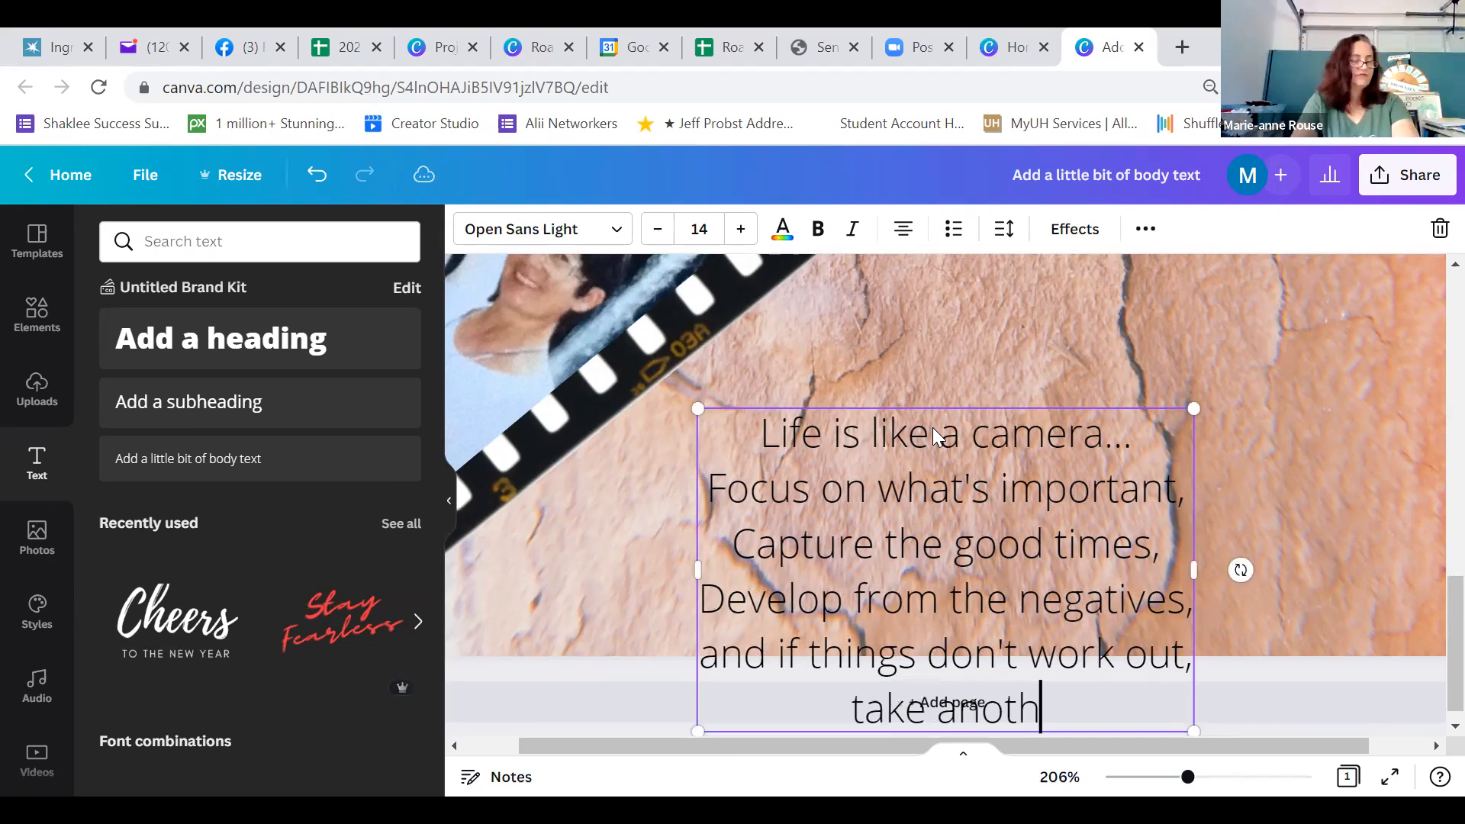
text(er shot.)
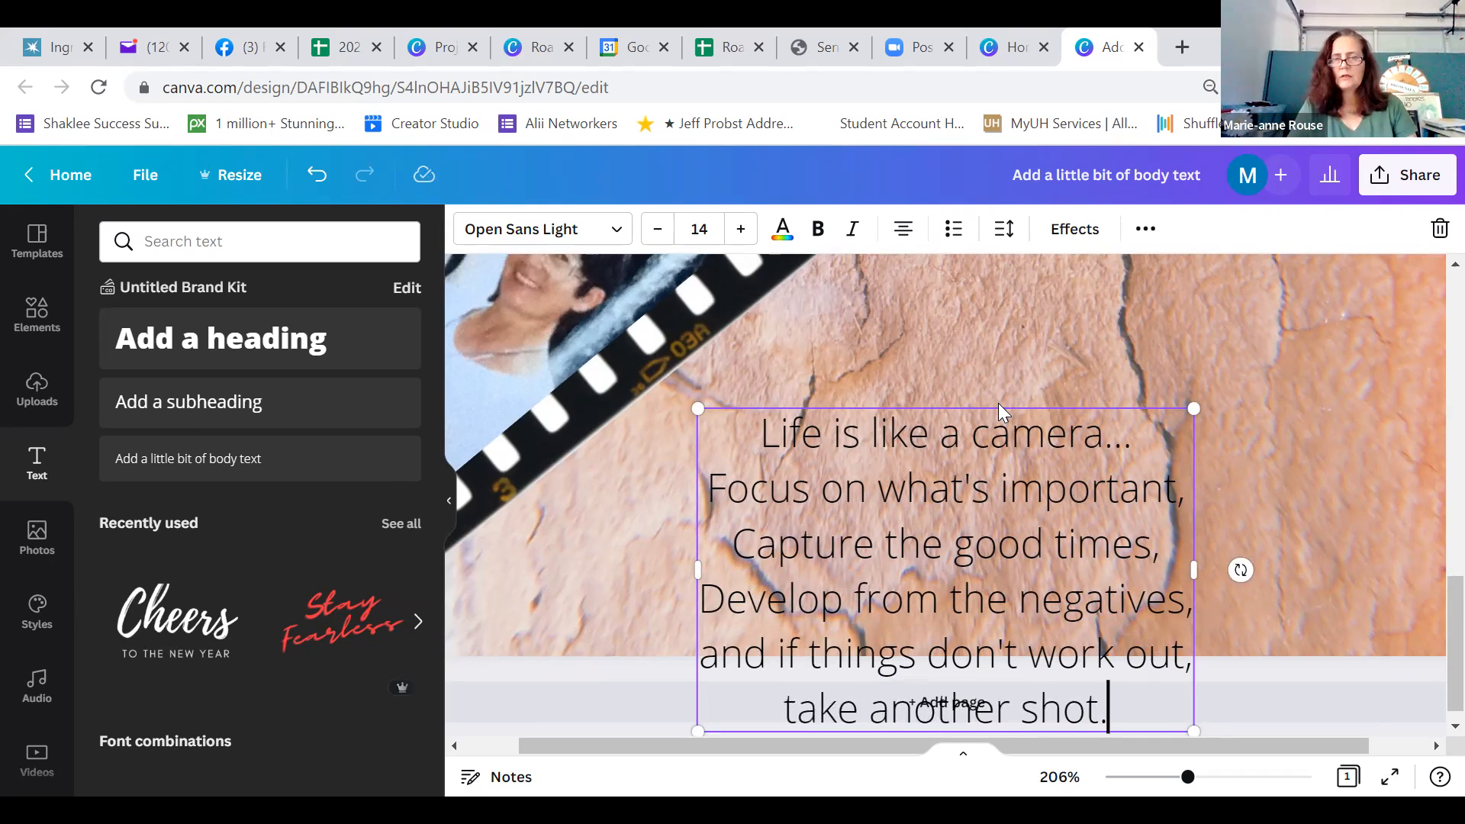
drag(999, 403, 1006, 288)
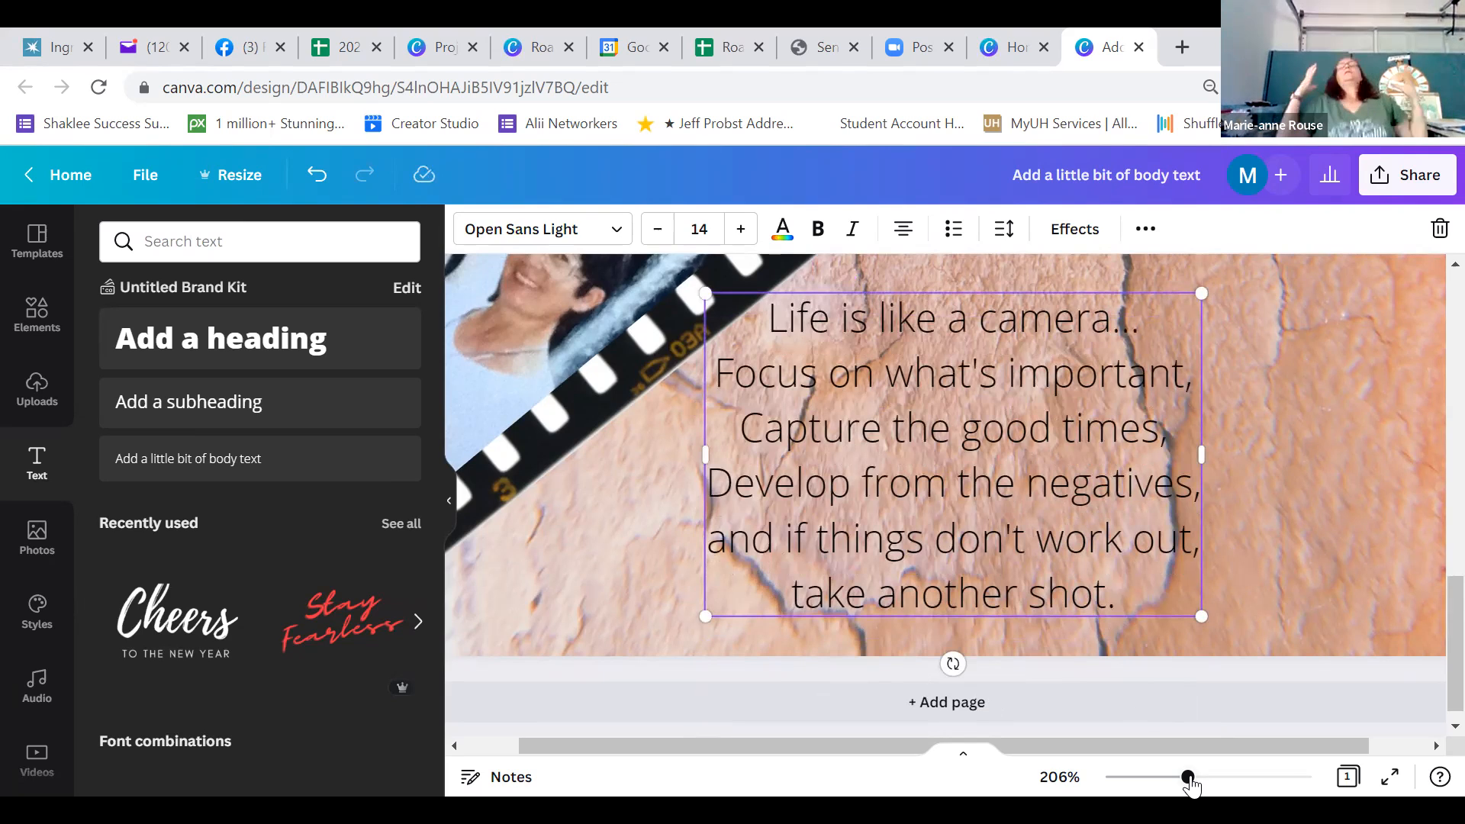
Move the camera quote to the lower-right area of the card, beneath the contact details
drag(1189, 778, 1123, 786)
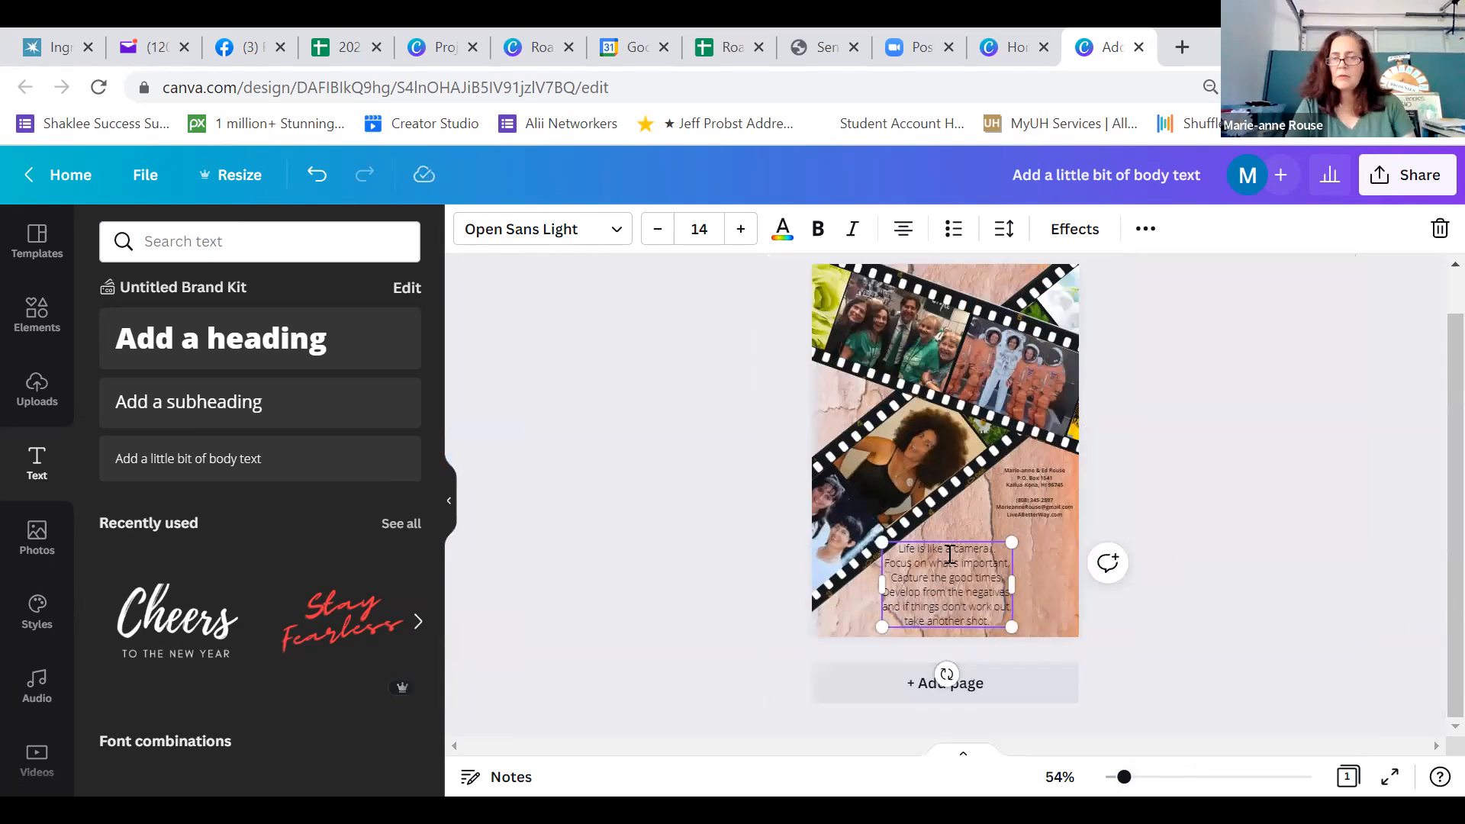
drag(958, 538, 1003, 526)
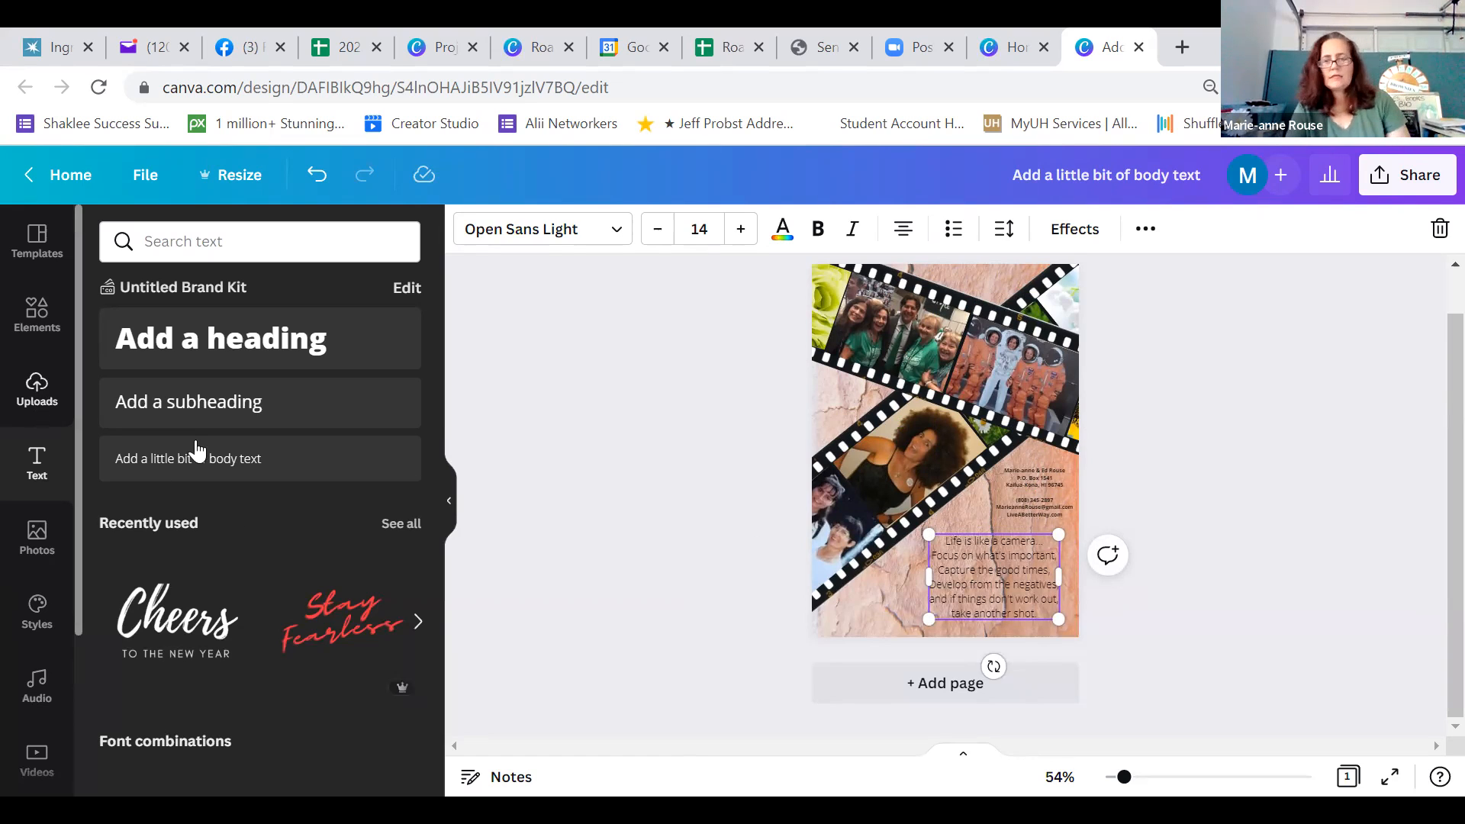
key(Escape)
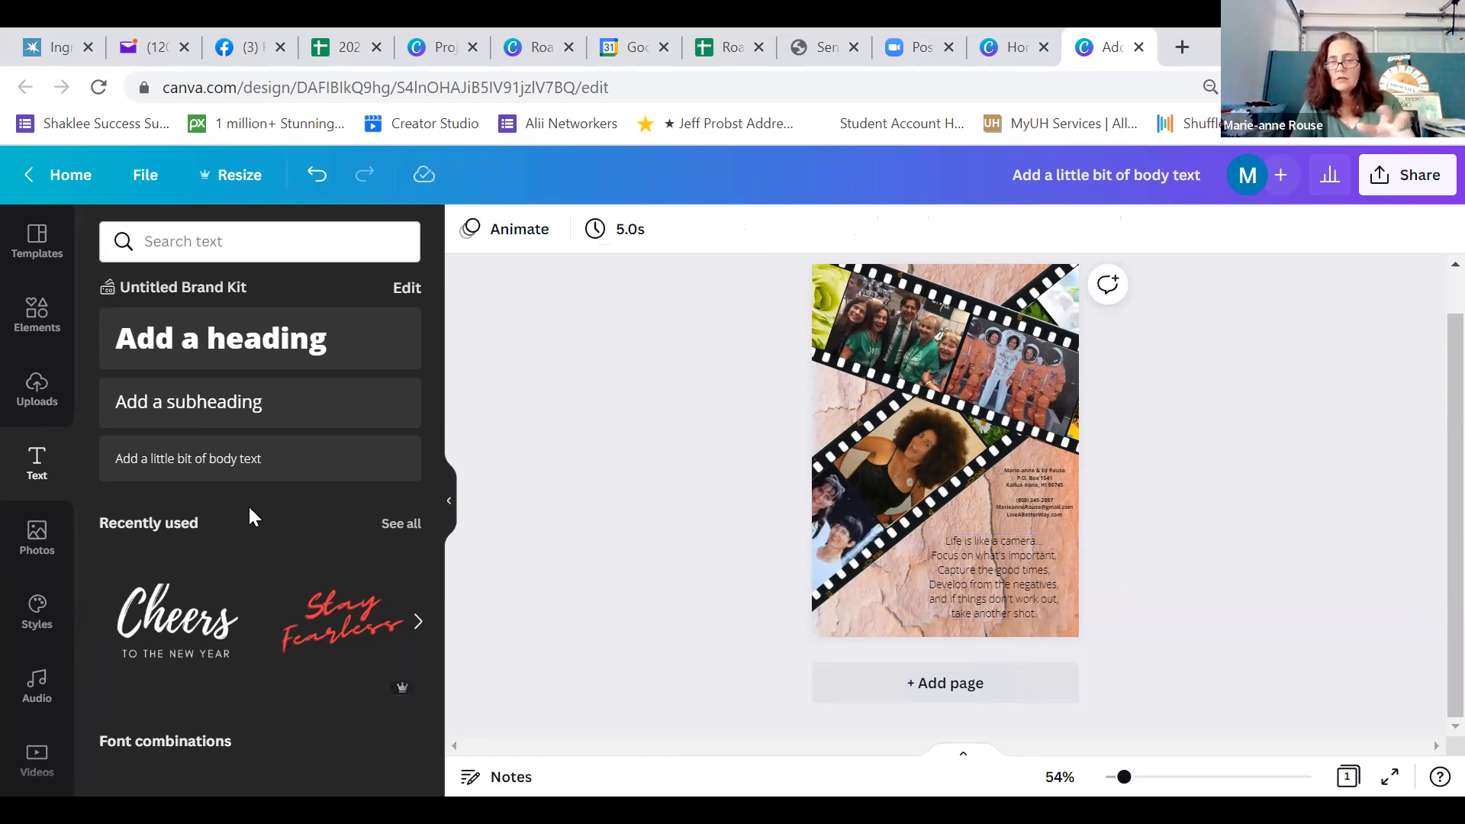
Try the grey gradient film-frame image as a backdrop for the quote, shrinking it to about the size of the text block
click(48, 329)
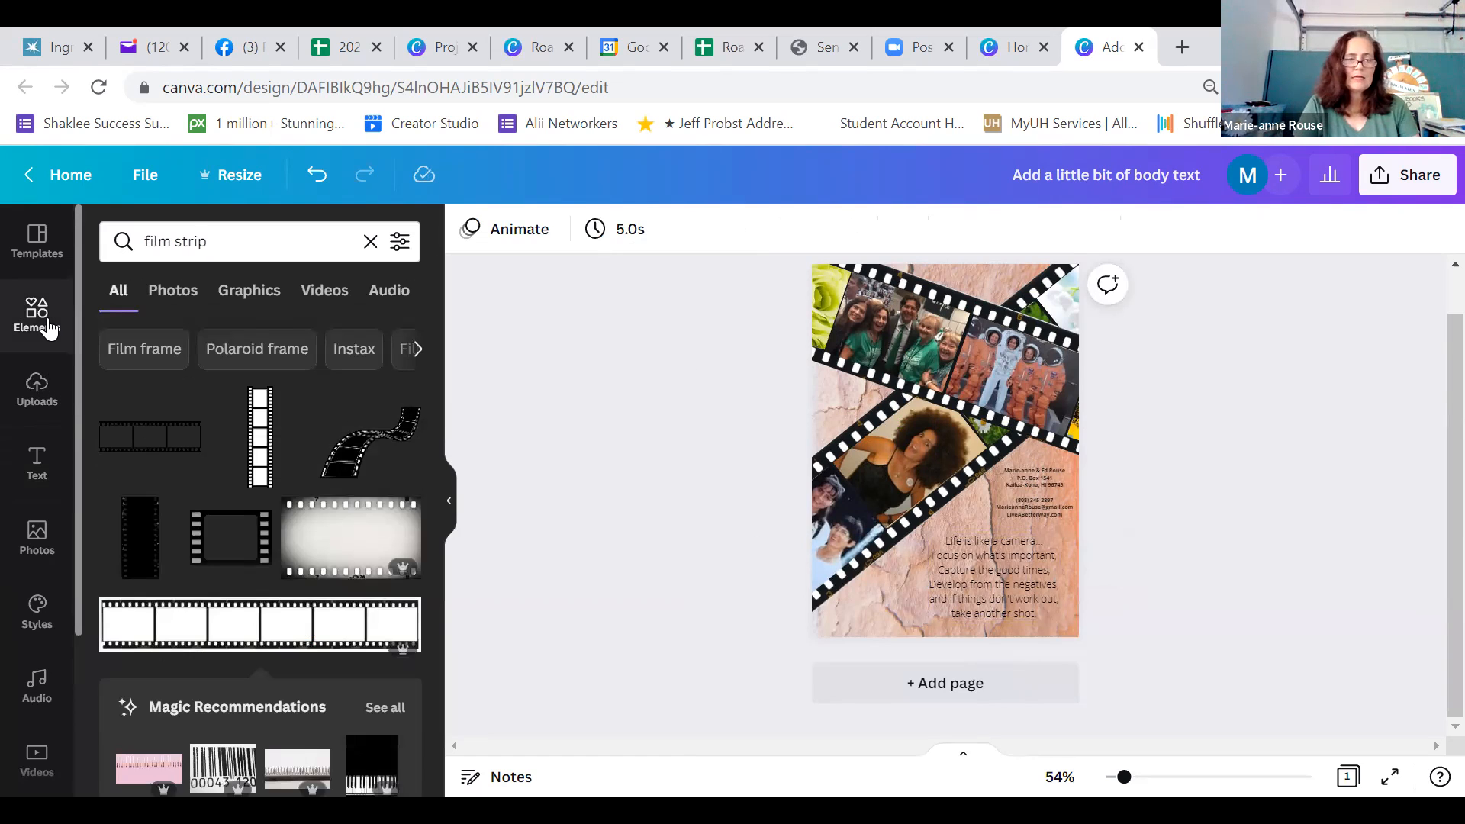
click(329, 537)
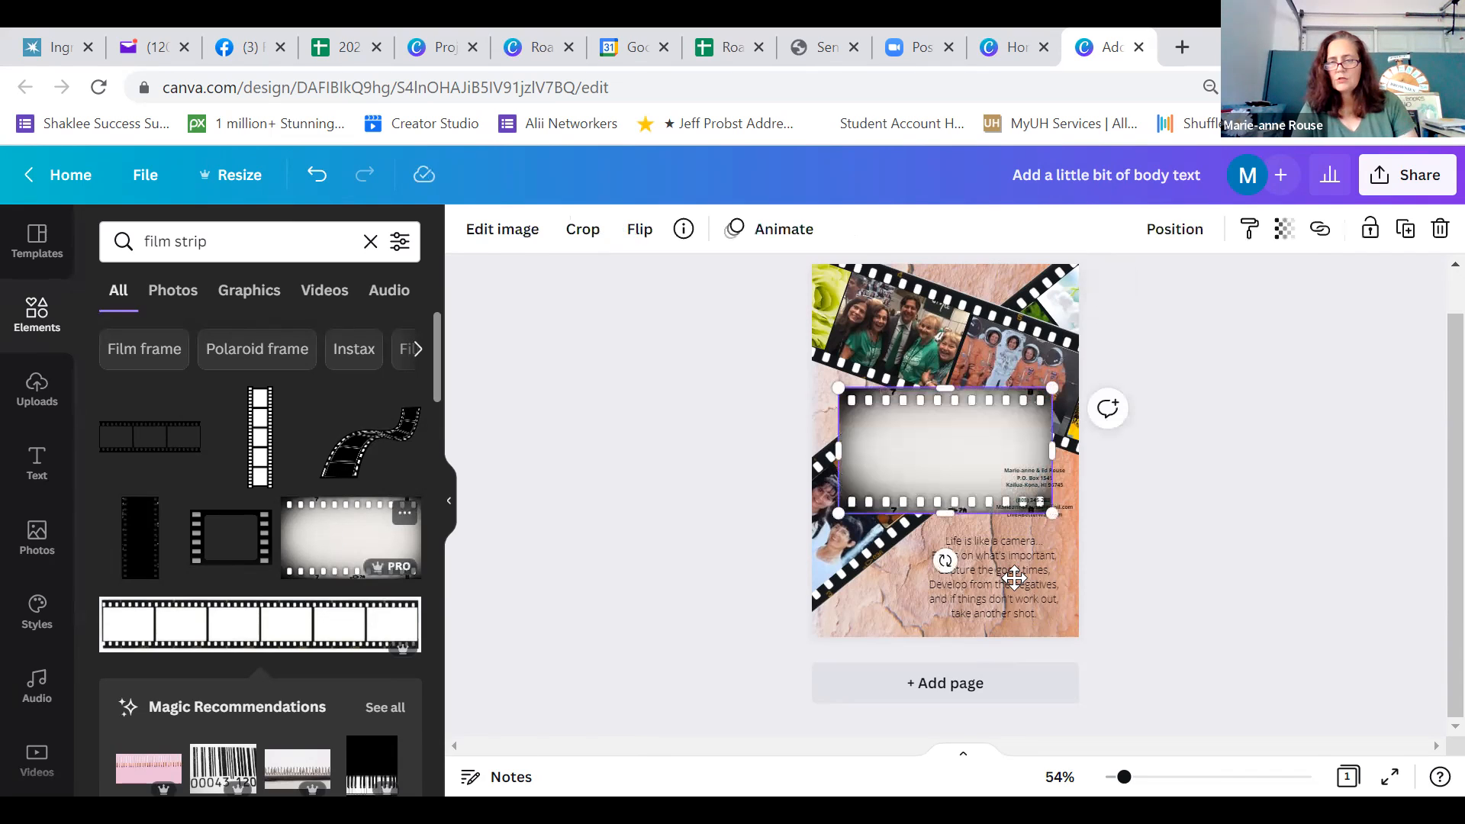
drag(955, 454, 1014, 579)
drag(1114, 638, 1043, 595)
drag(939, 527, 958, 548)
click(1211, 627)
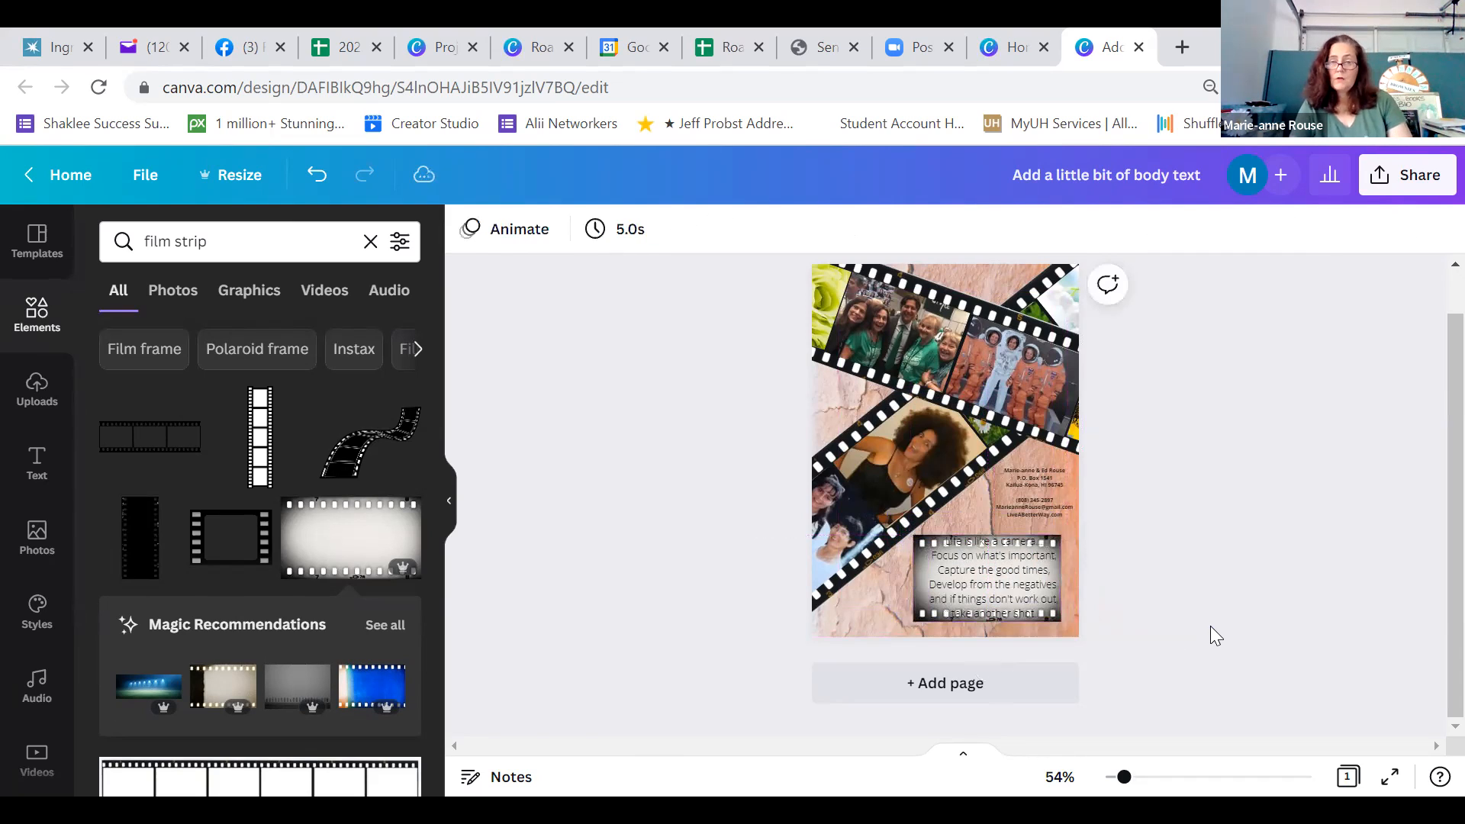
Nudge the grey film-frame image to the right around the quote, and delete it
click(922, 569)
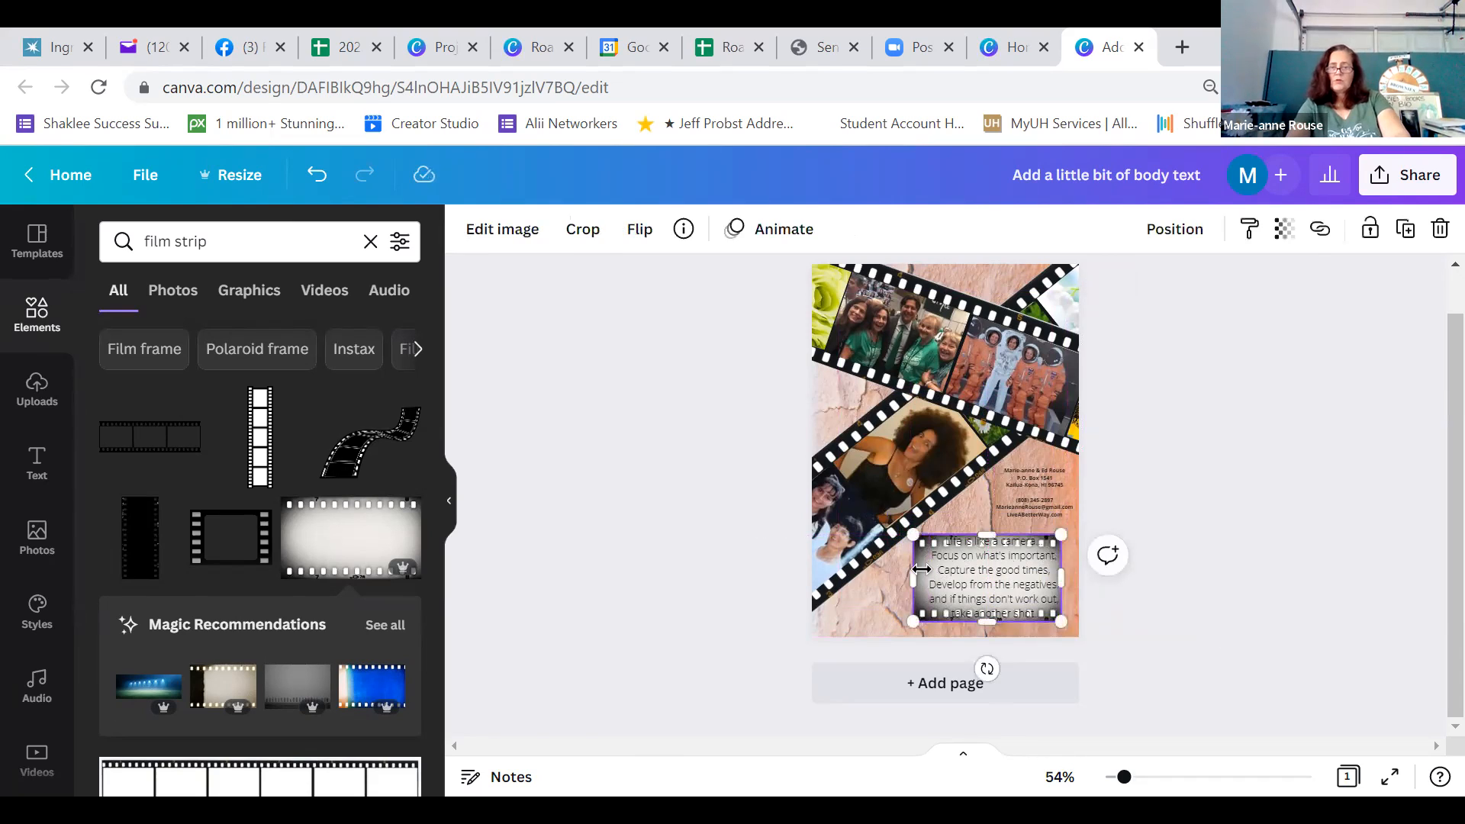
key(Right)
key(Right)
key(Right)
key(Right)
key(Right)
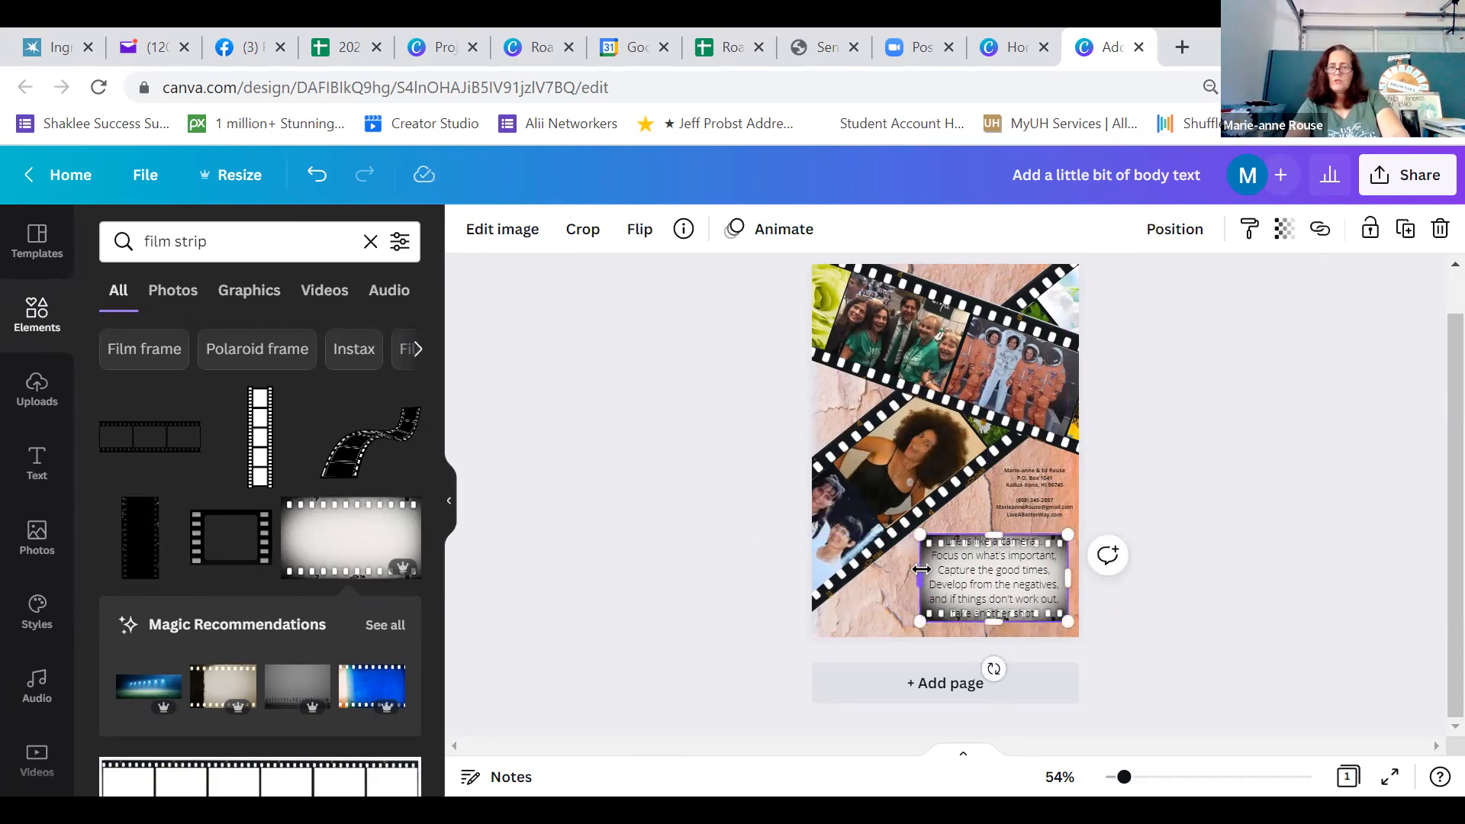
click(1183, 600)
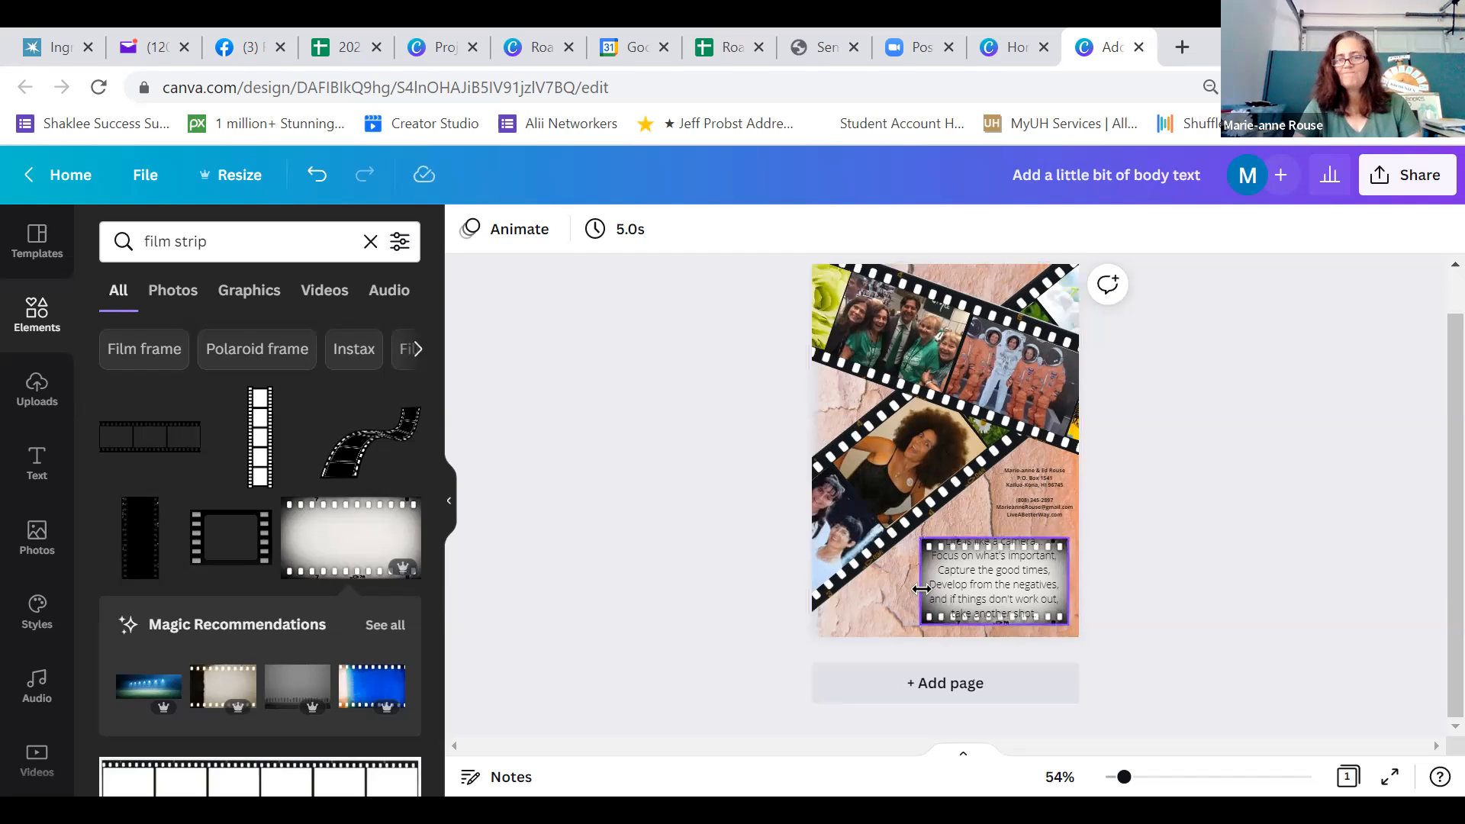
click(923, 592)
key(Delete)
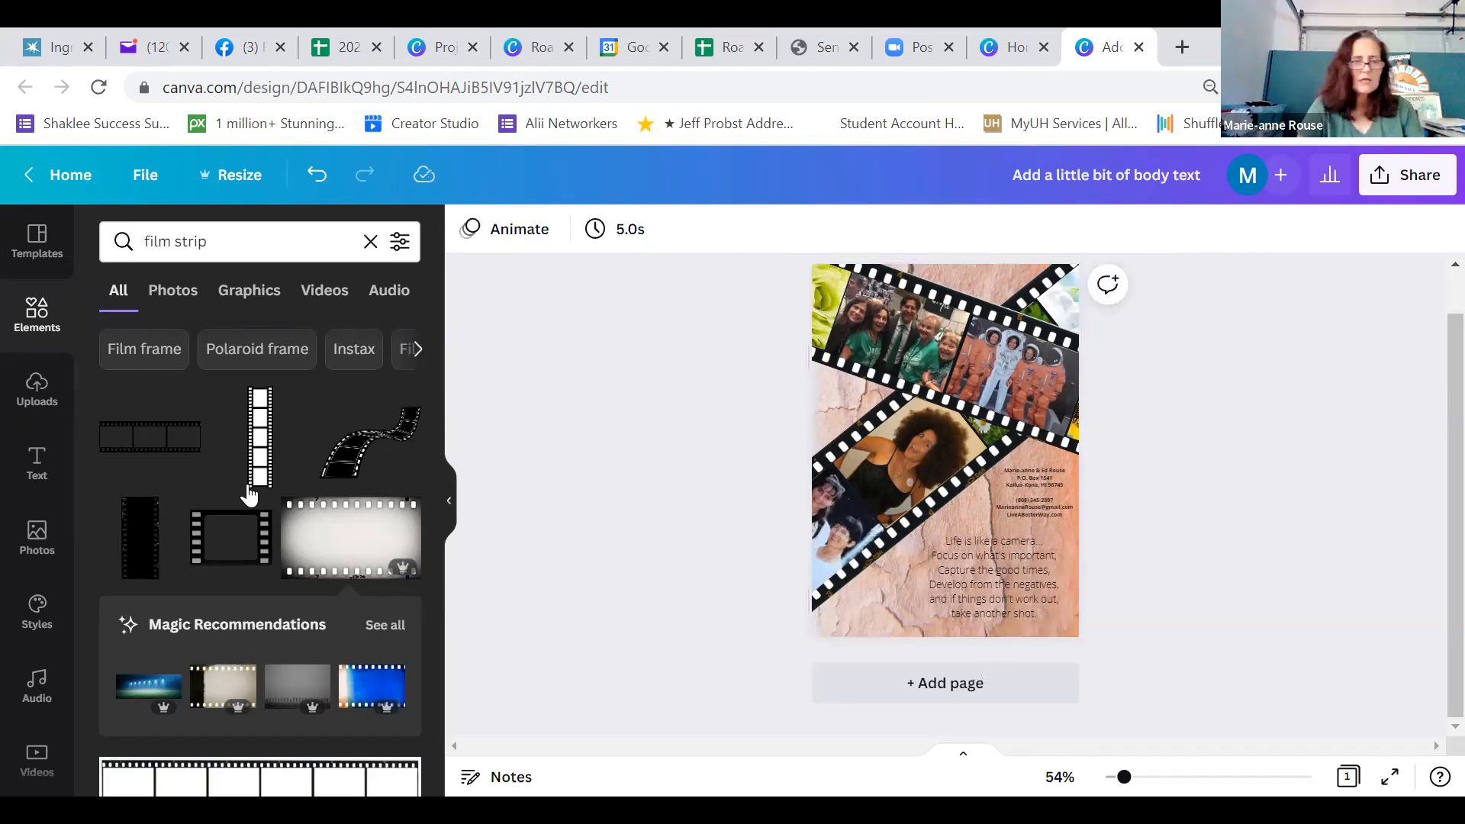
Try the film strip graphic with three white frames as the quote's backdrop, enlarging it and placing it over the text
scroll(446, 390, down, 5)
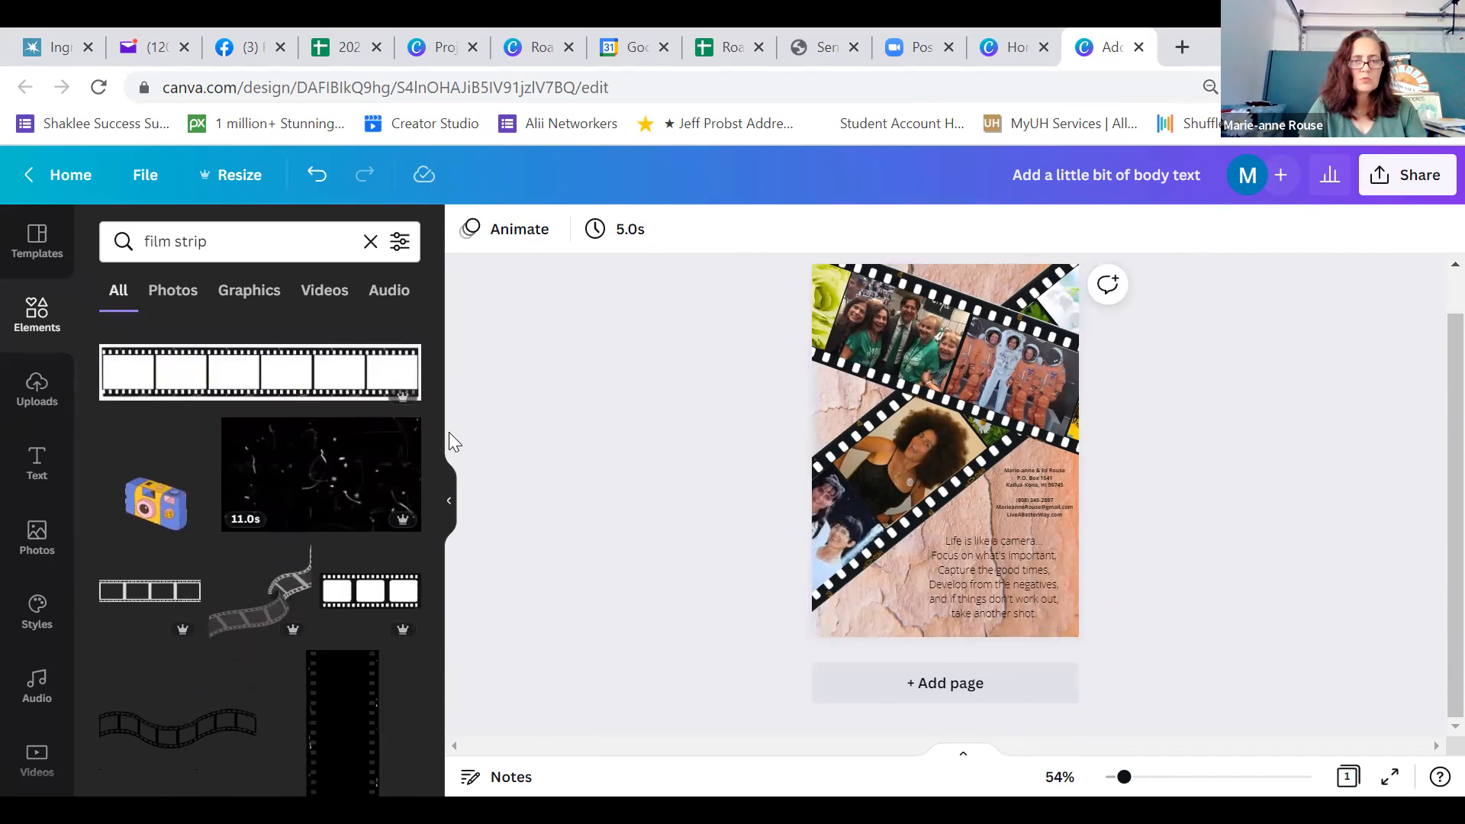
click(365, 603)
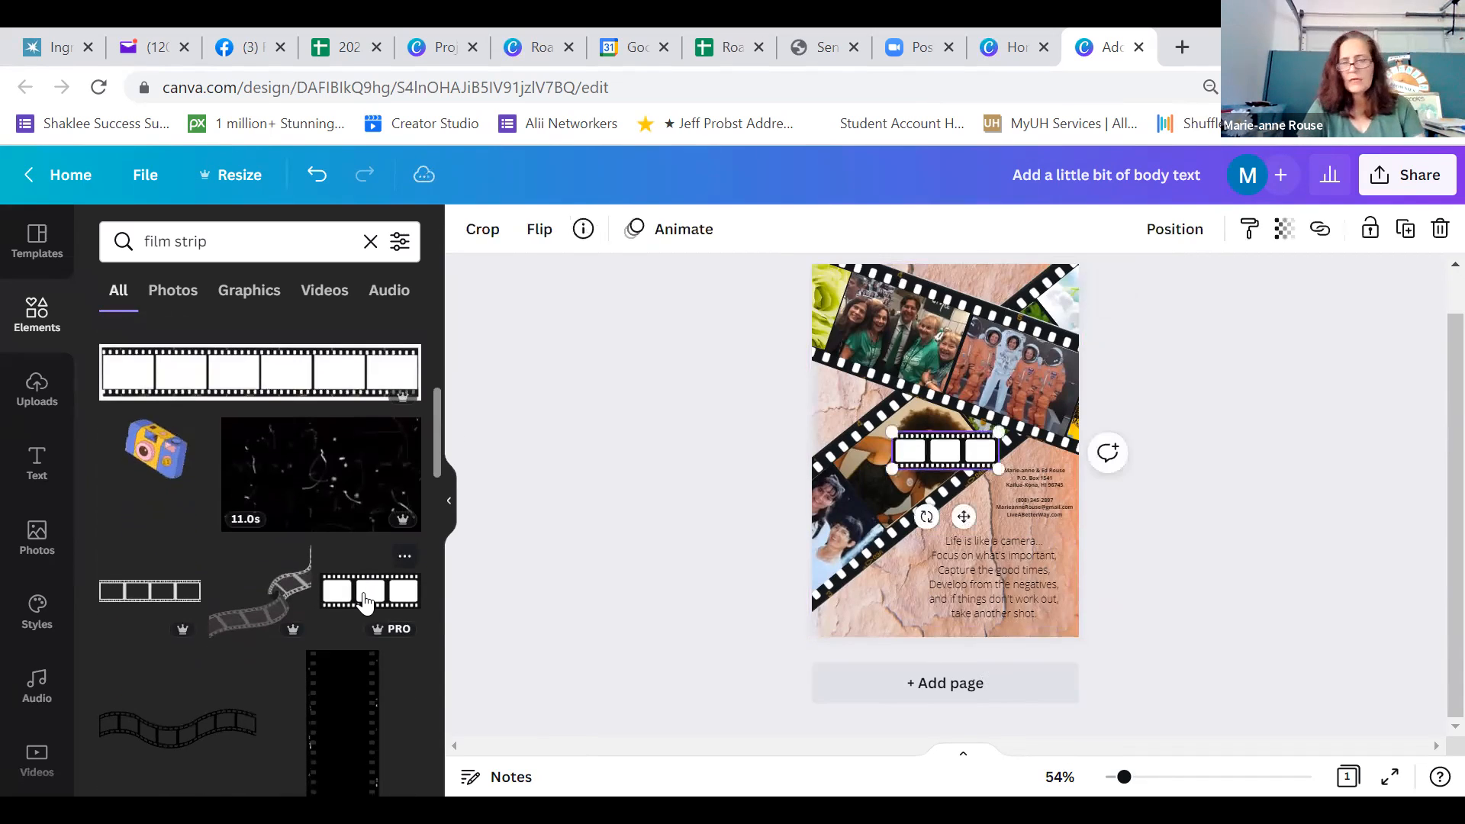
drag(960, 458, 1113, 460)
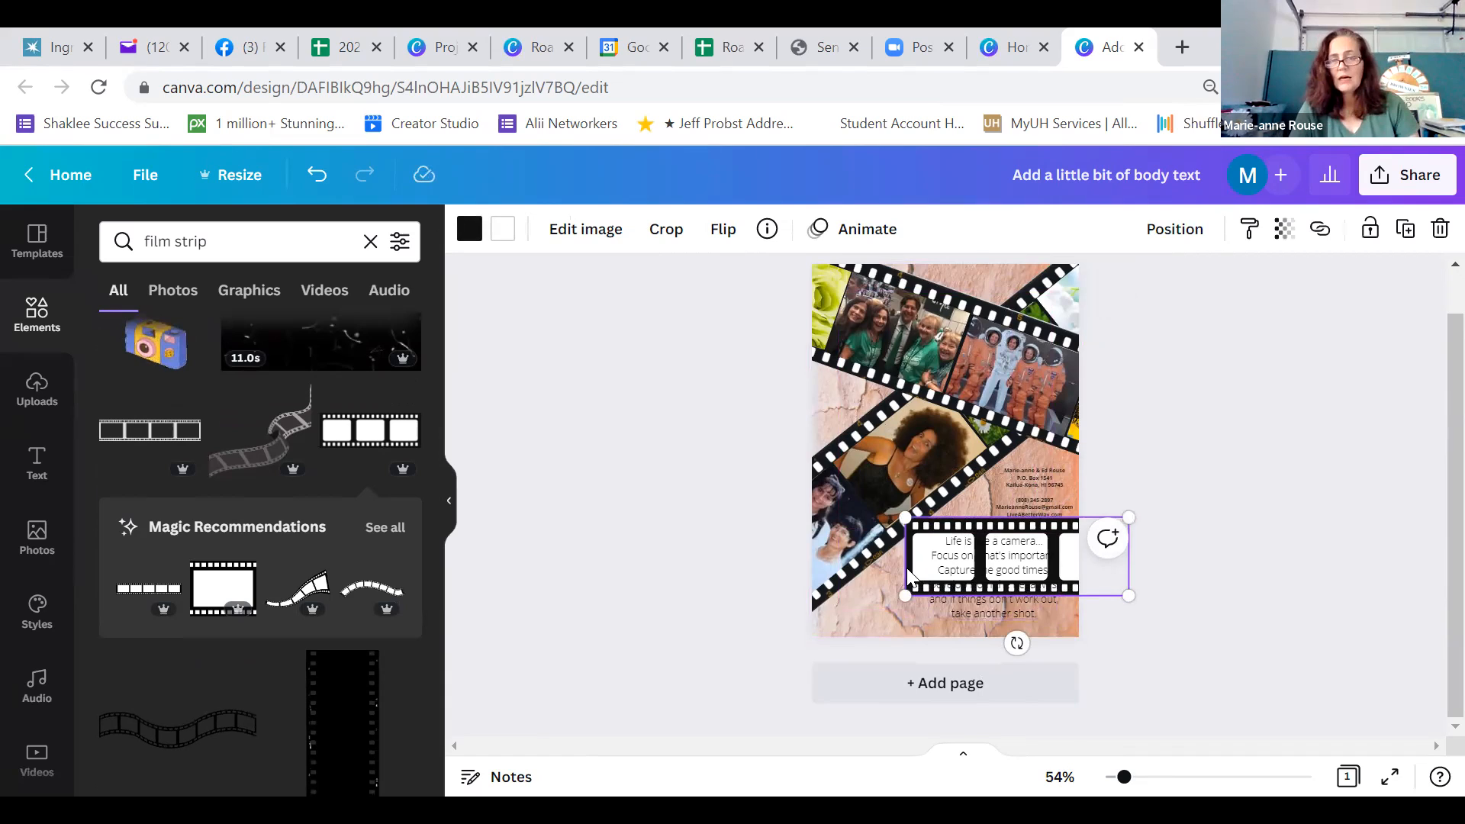
click(933, 573)
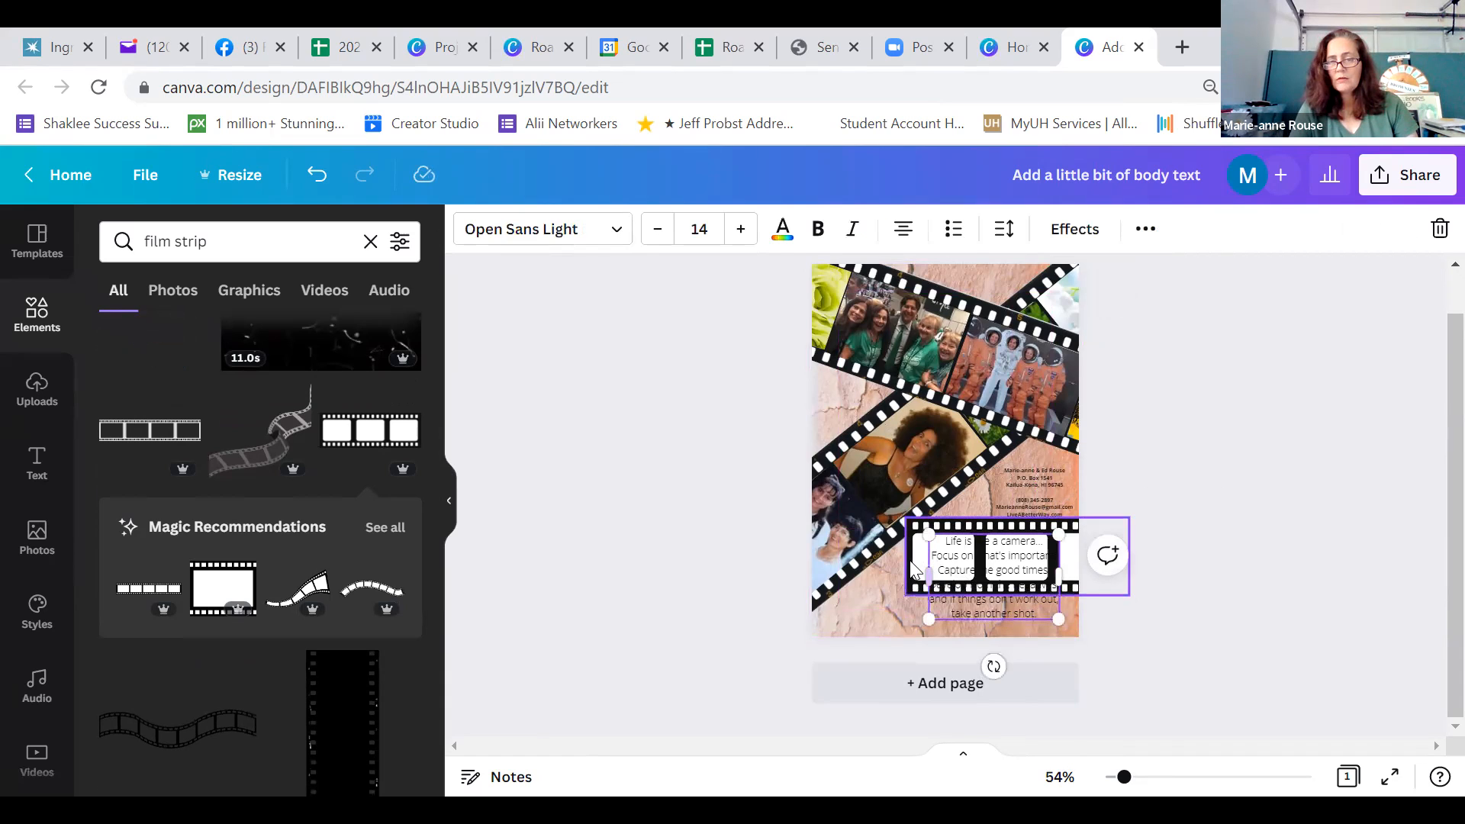
click(910, 560)
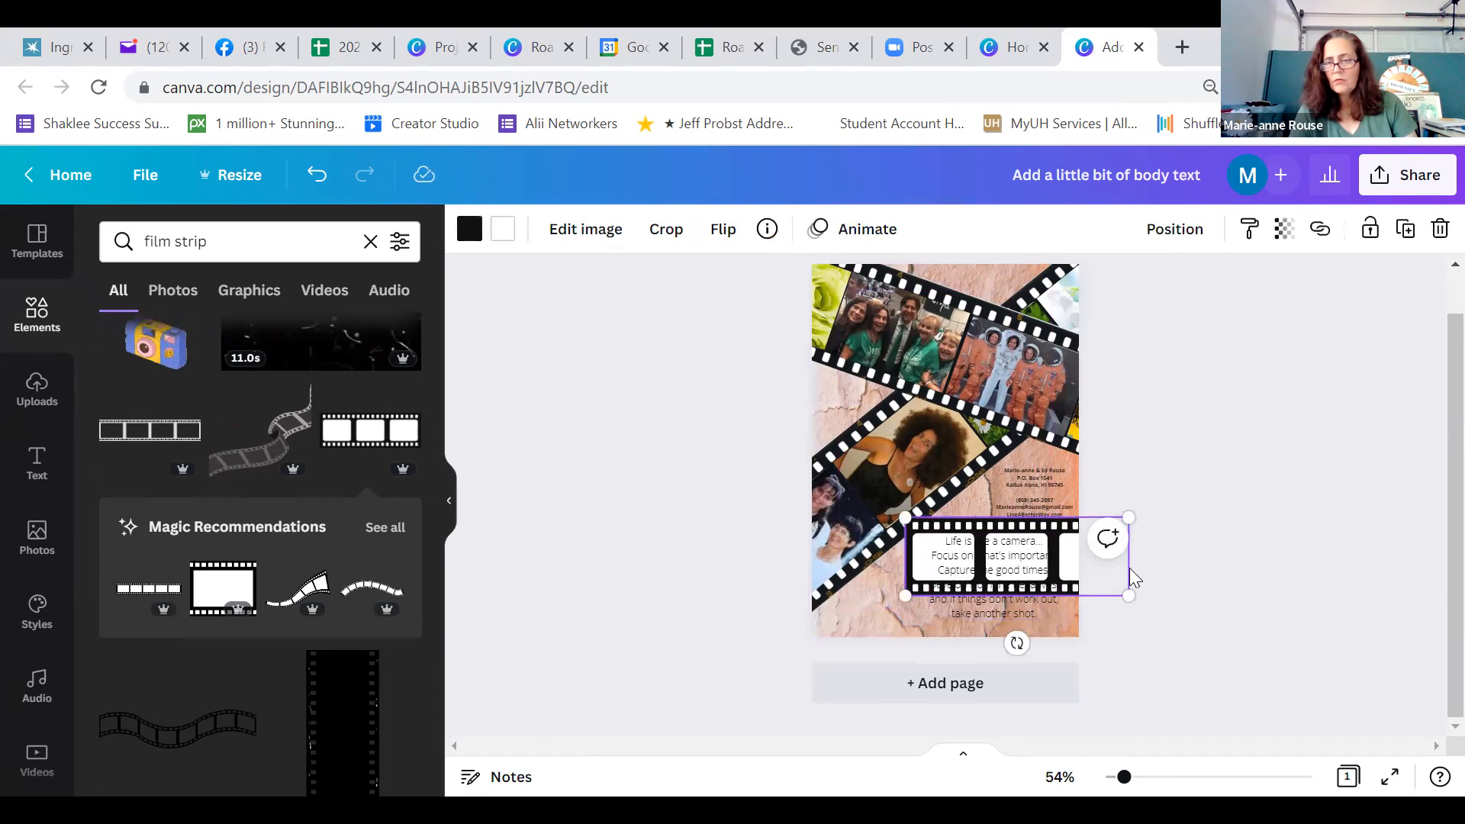
drag(1082, 568, 1006, 568)
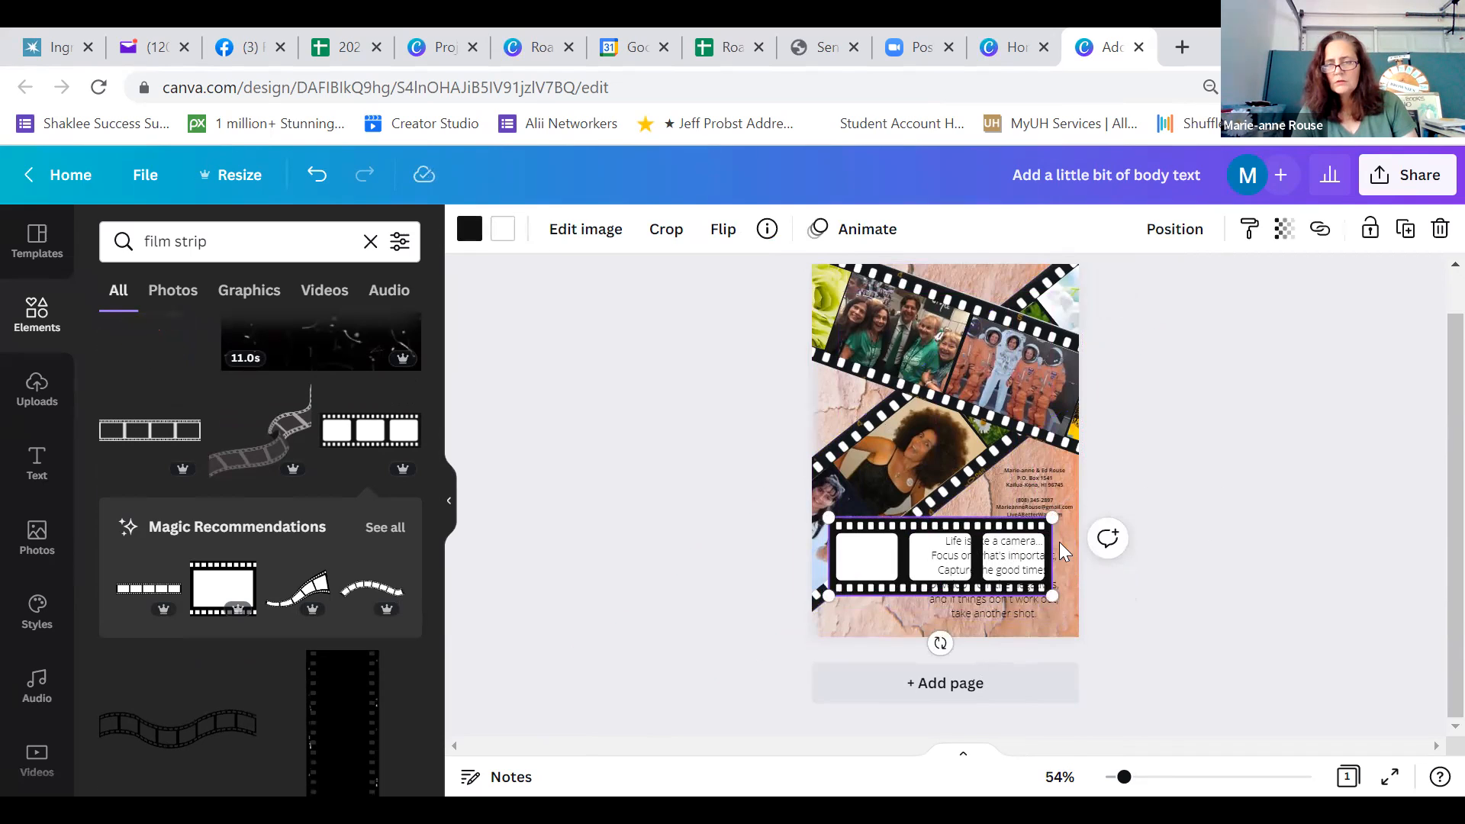
Move the three-frame film strip up and left off the quote, and delete it
mouse_move(1053, 505)
mouse_down()
mouse_move(1131, 433)
mouse_move(1056, 477)
mouse_move(1059, 502)
mouse_up()
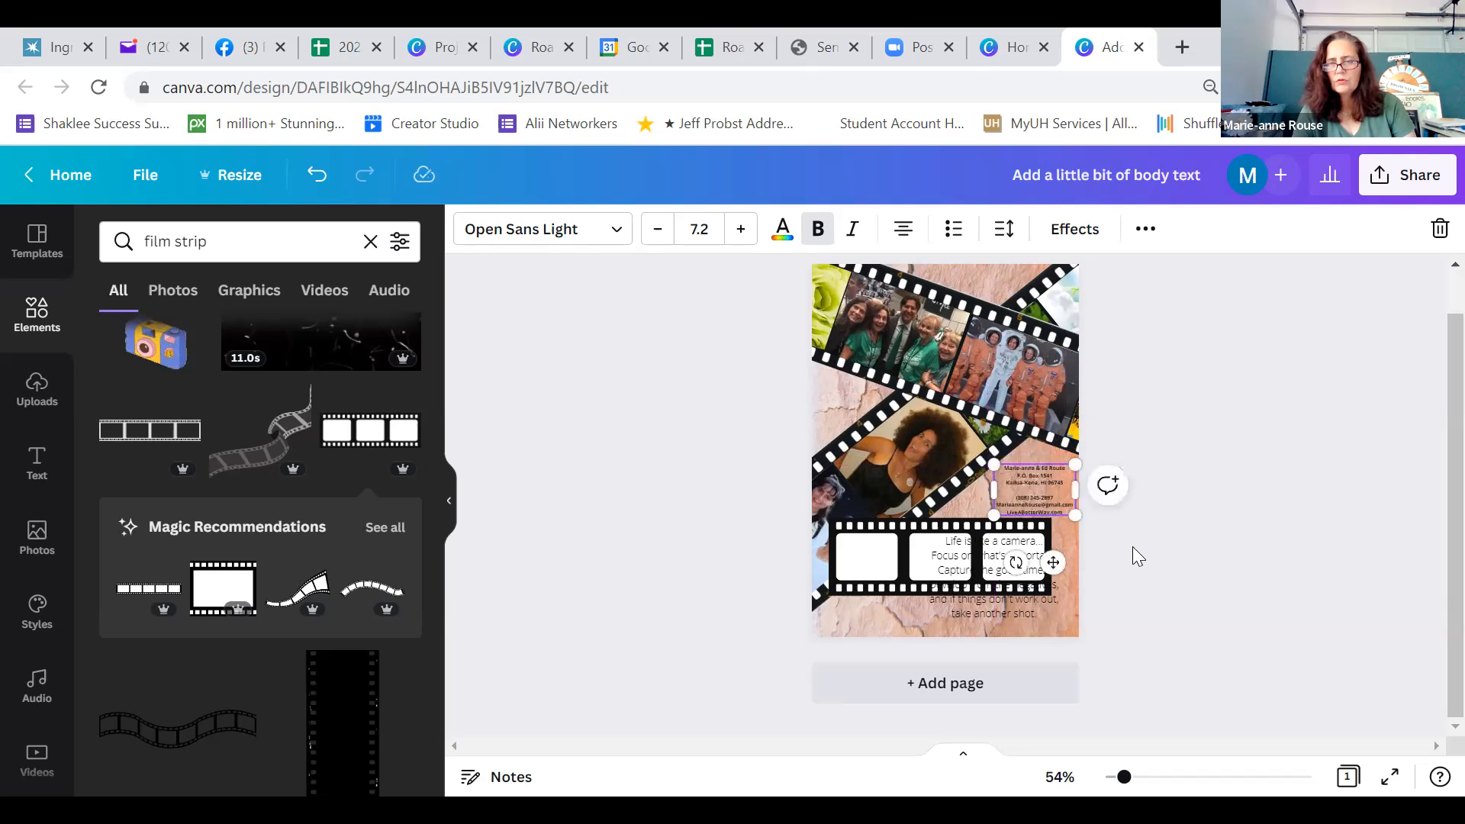
click(1133, 546)
drag(900, 544, 841, 519)
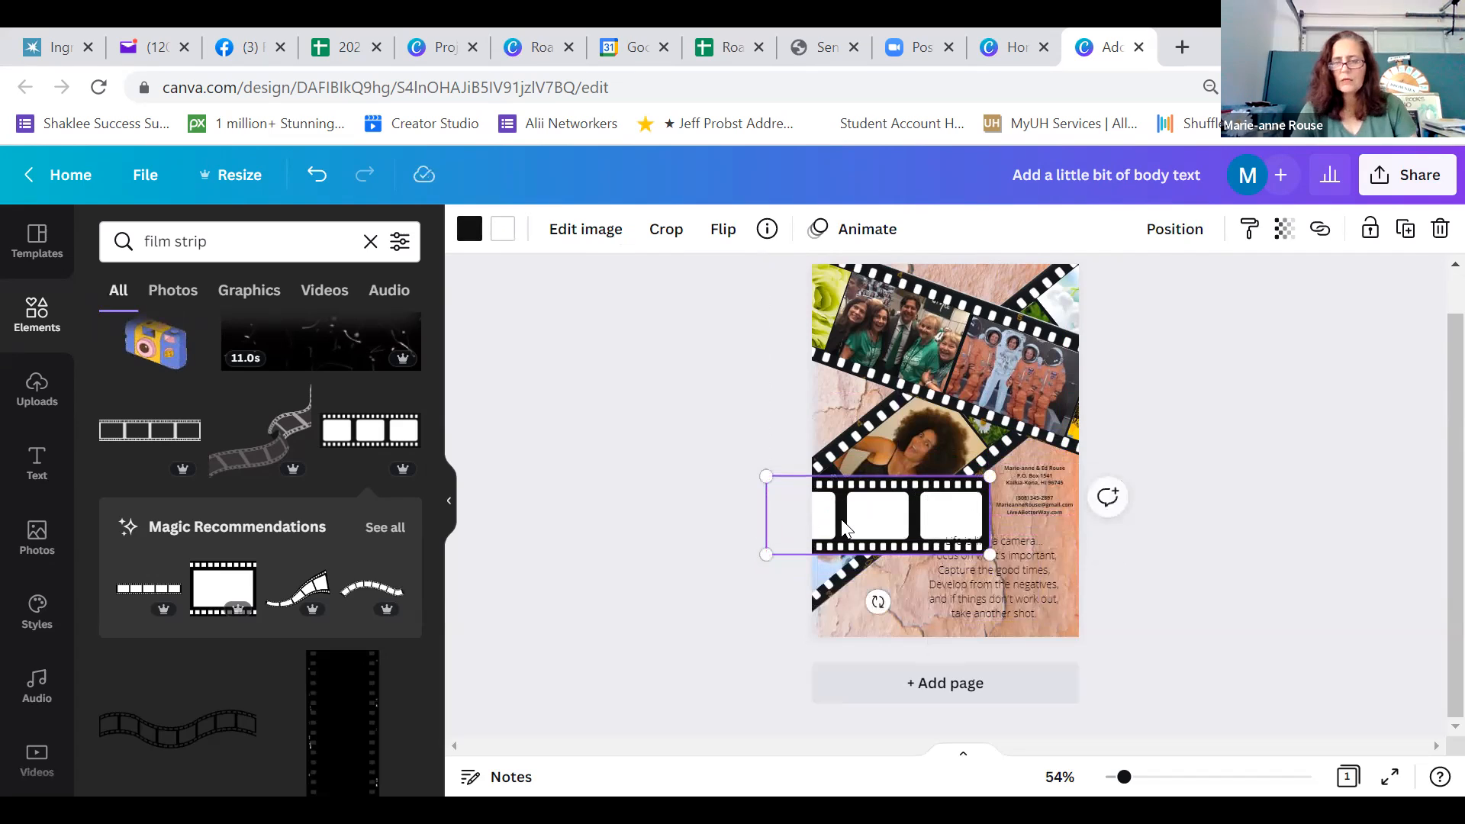
key(Delete)
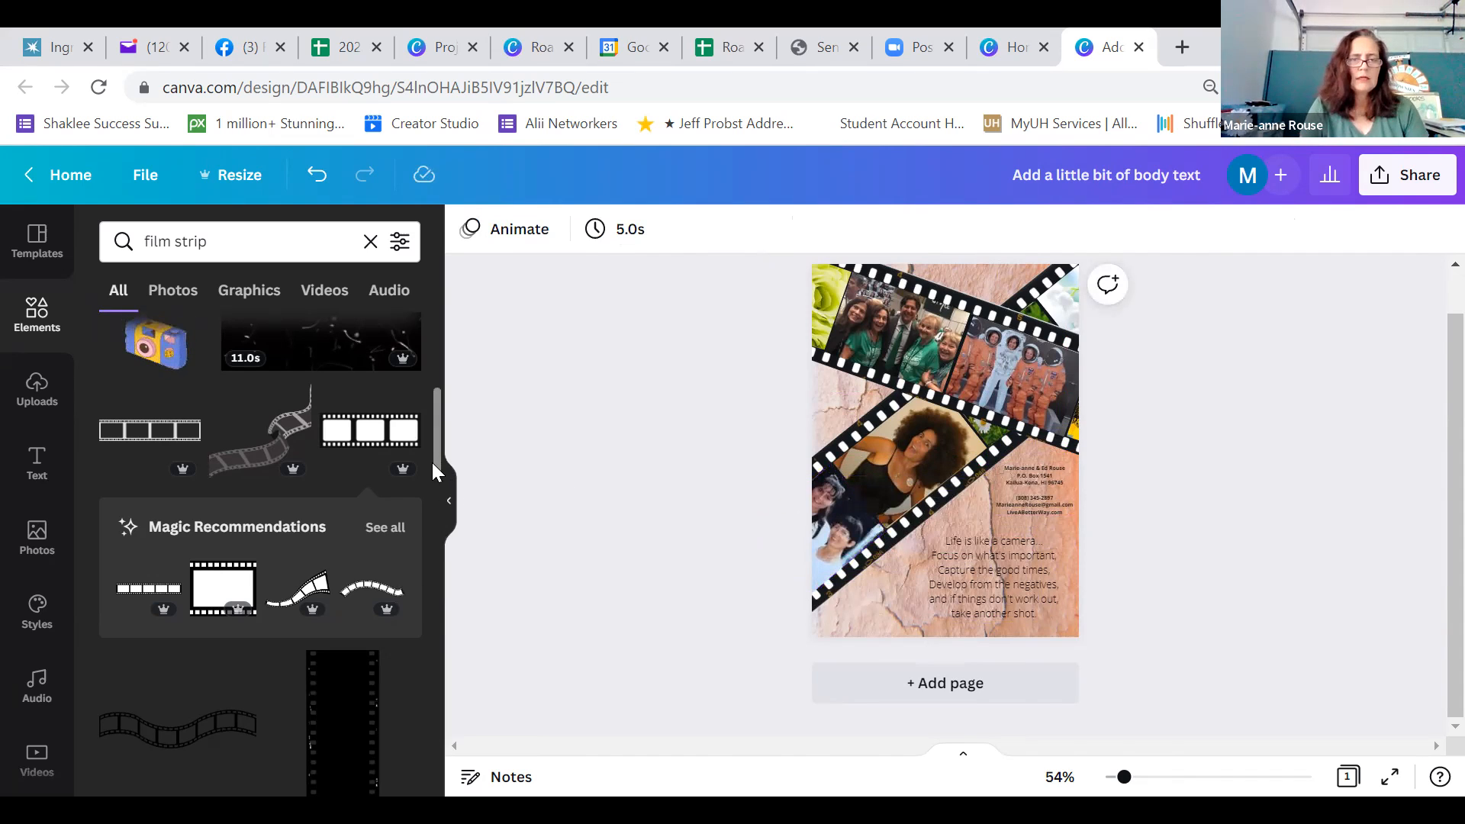
Add the vertical film strip with white frames, enlarge it on the lower half of the card, and move the quote to the upper-right corner
drag(435, 438, 436, 374)
scroll(437, 346, up, 1)
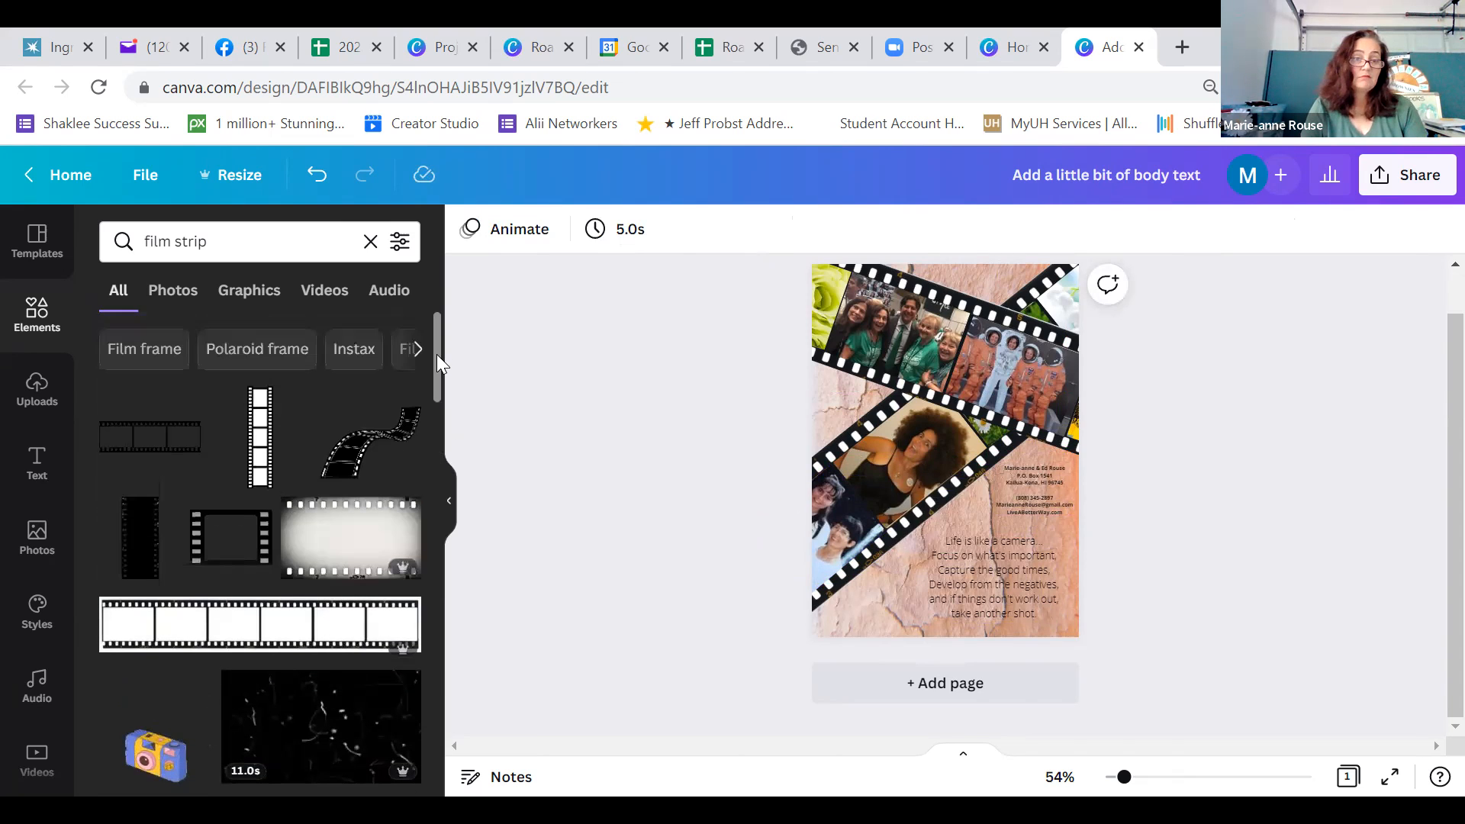
mouse_move(259, 460)
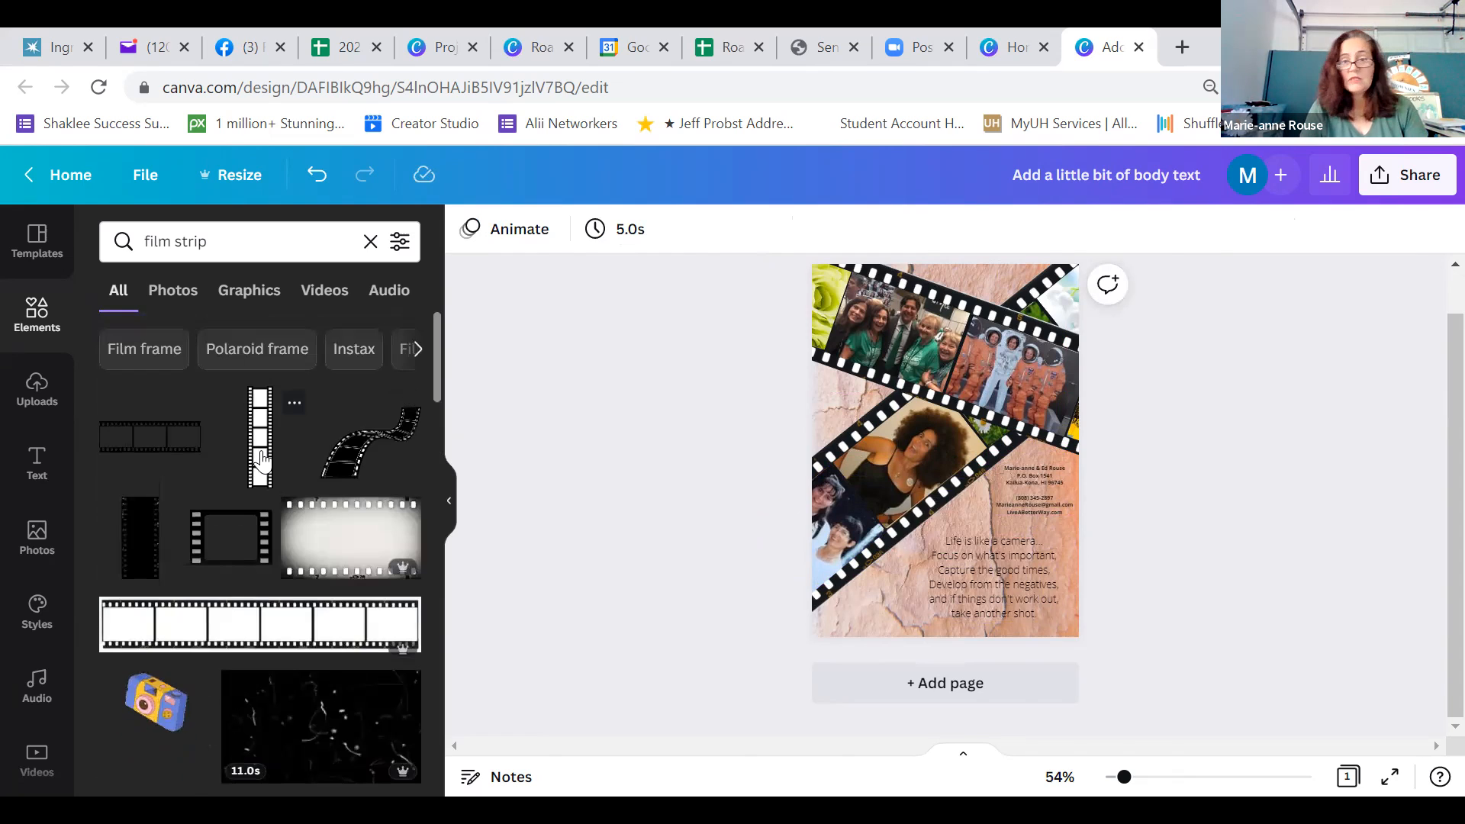
click(260, 461)
drag(968, 368, 1092, 327)
drag(969, 578, 928, 589)
drag(996, 451, 1061, 309)
drag(967, 474, 938, 574)
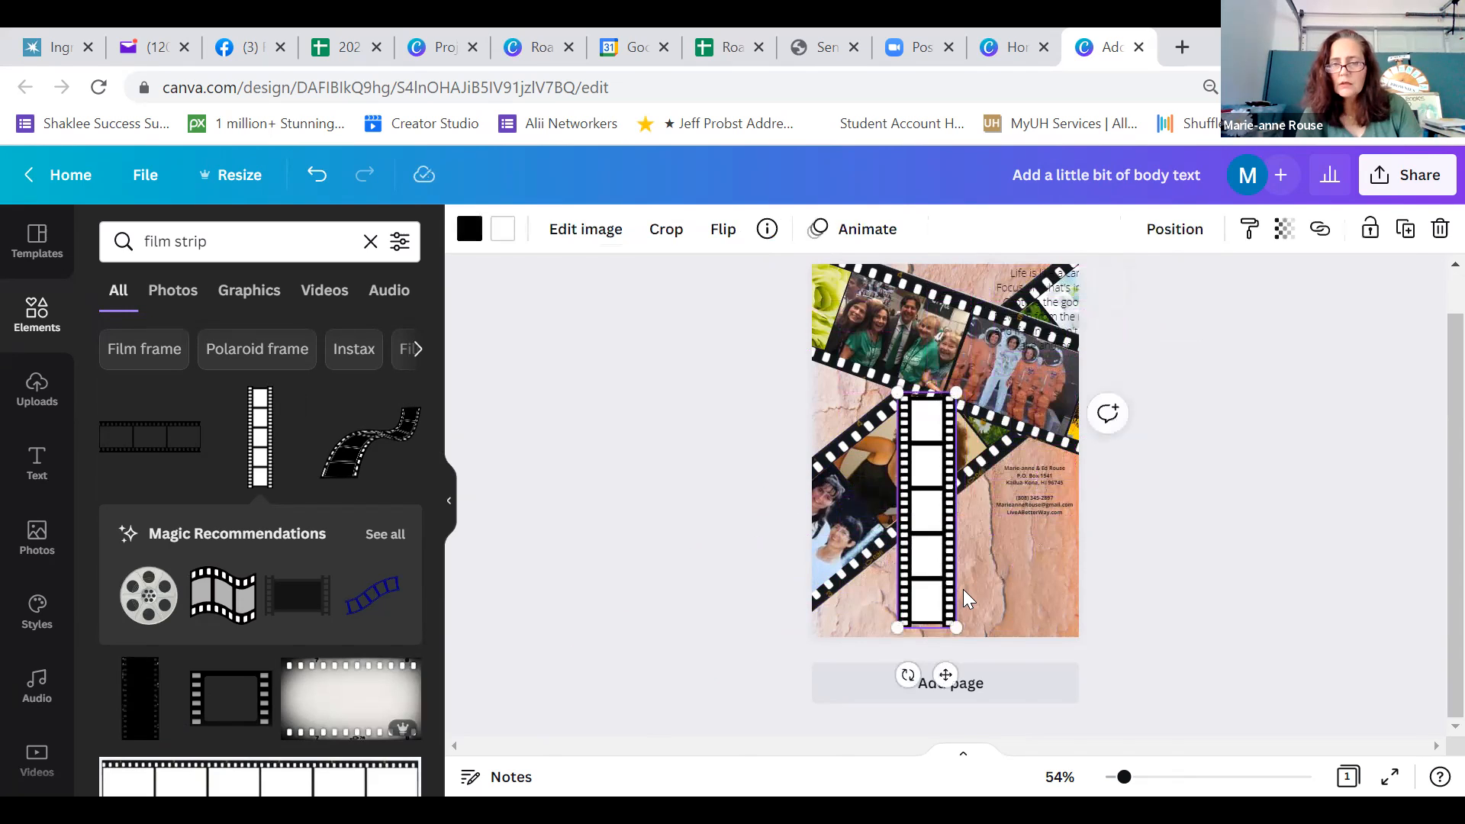
Rotate the white-framed film strip to roughly horizontal near the card's lower edge and enlarge it beyond the right edge
drag(908, 674, 760, 522)
drag(982, 573, 1008, 641)
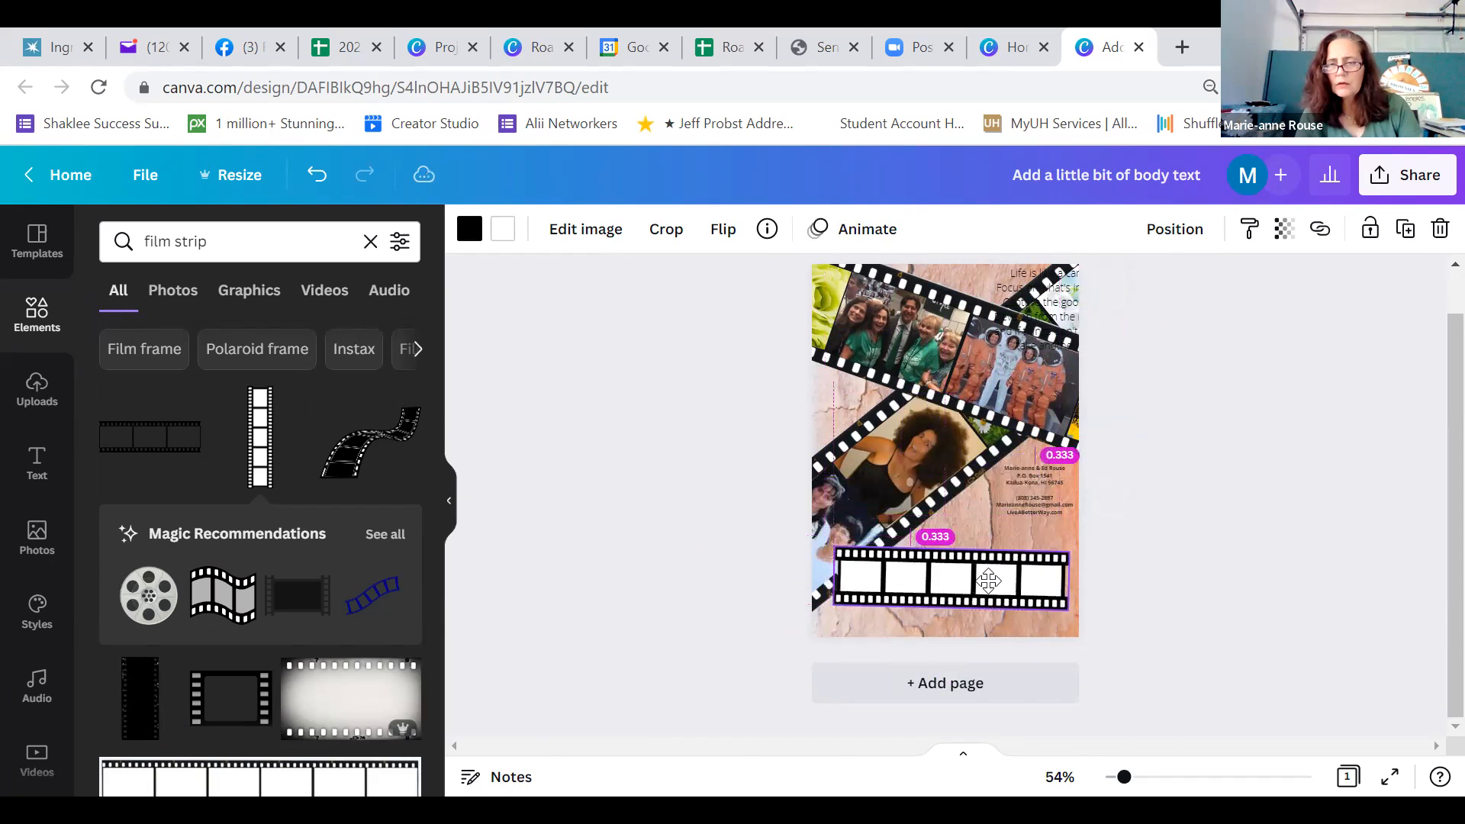
drag(1069, 552, 1196, 376)
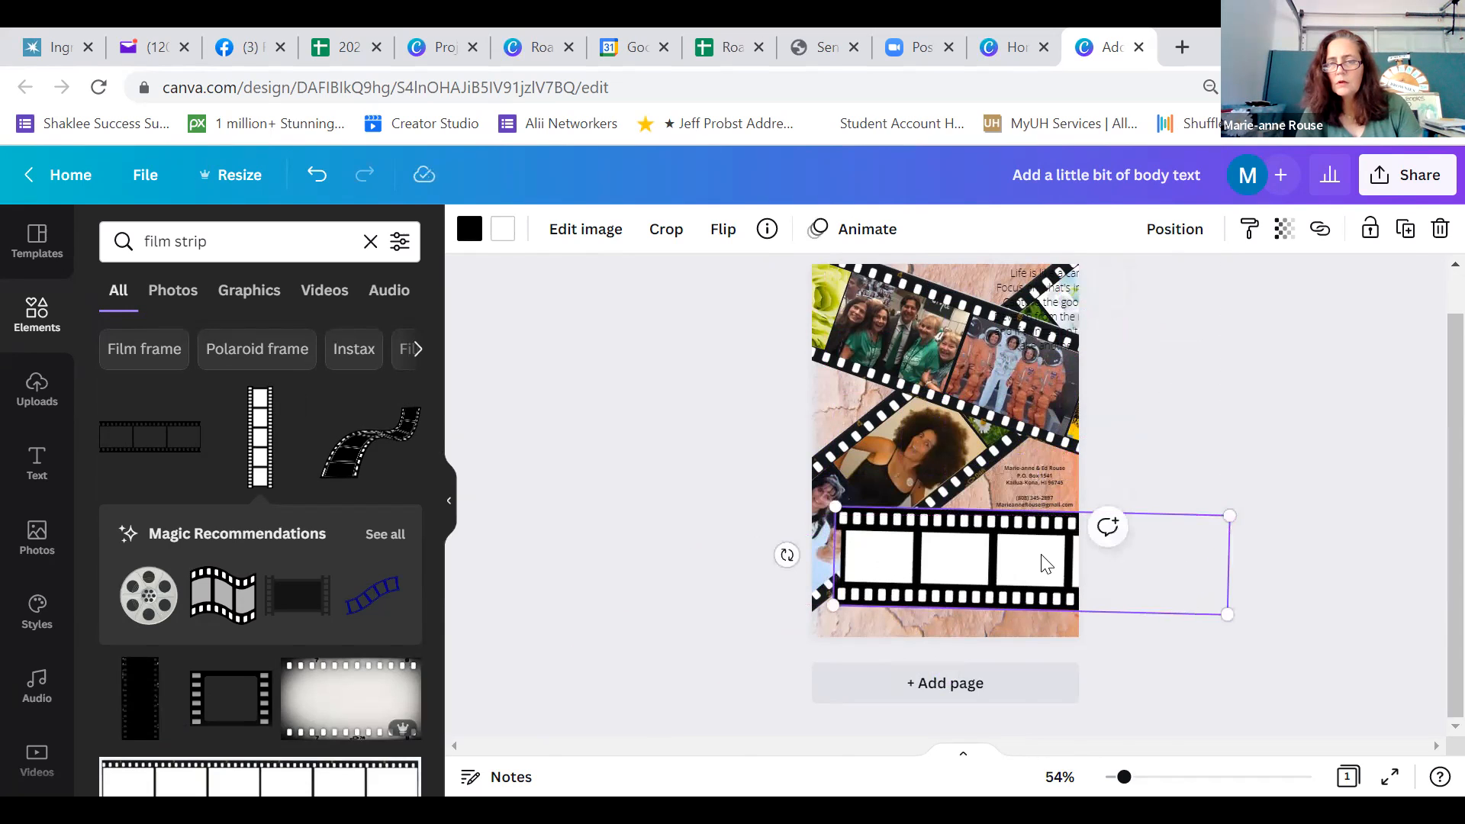
Crop the enlarged film strip down to its leftmost single frame, trimming its left edge slightly
double_click(1045, 565)
drag(1232, 519, 922, 501)
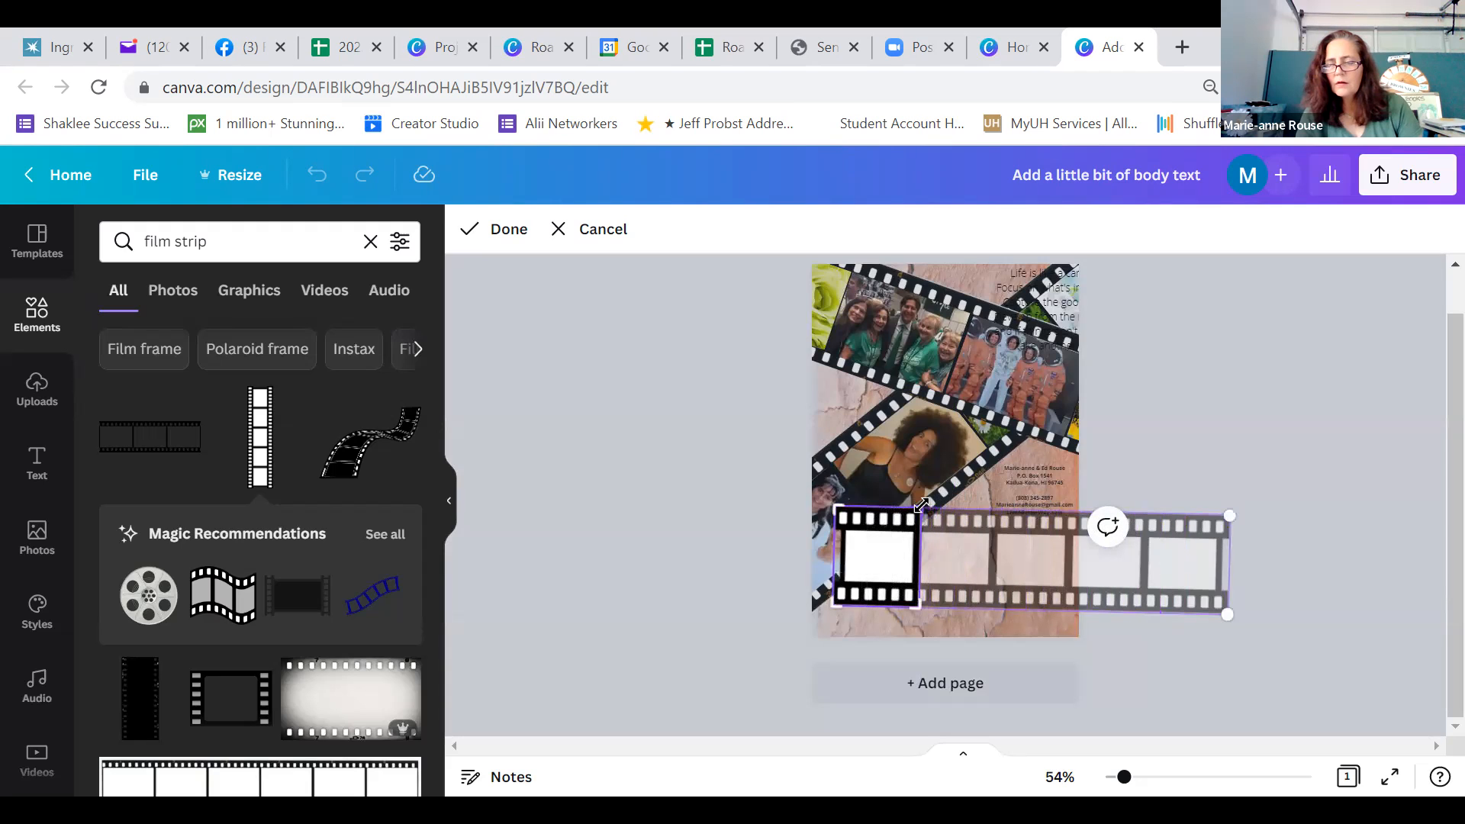
click(1146, 632)
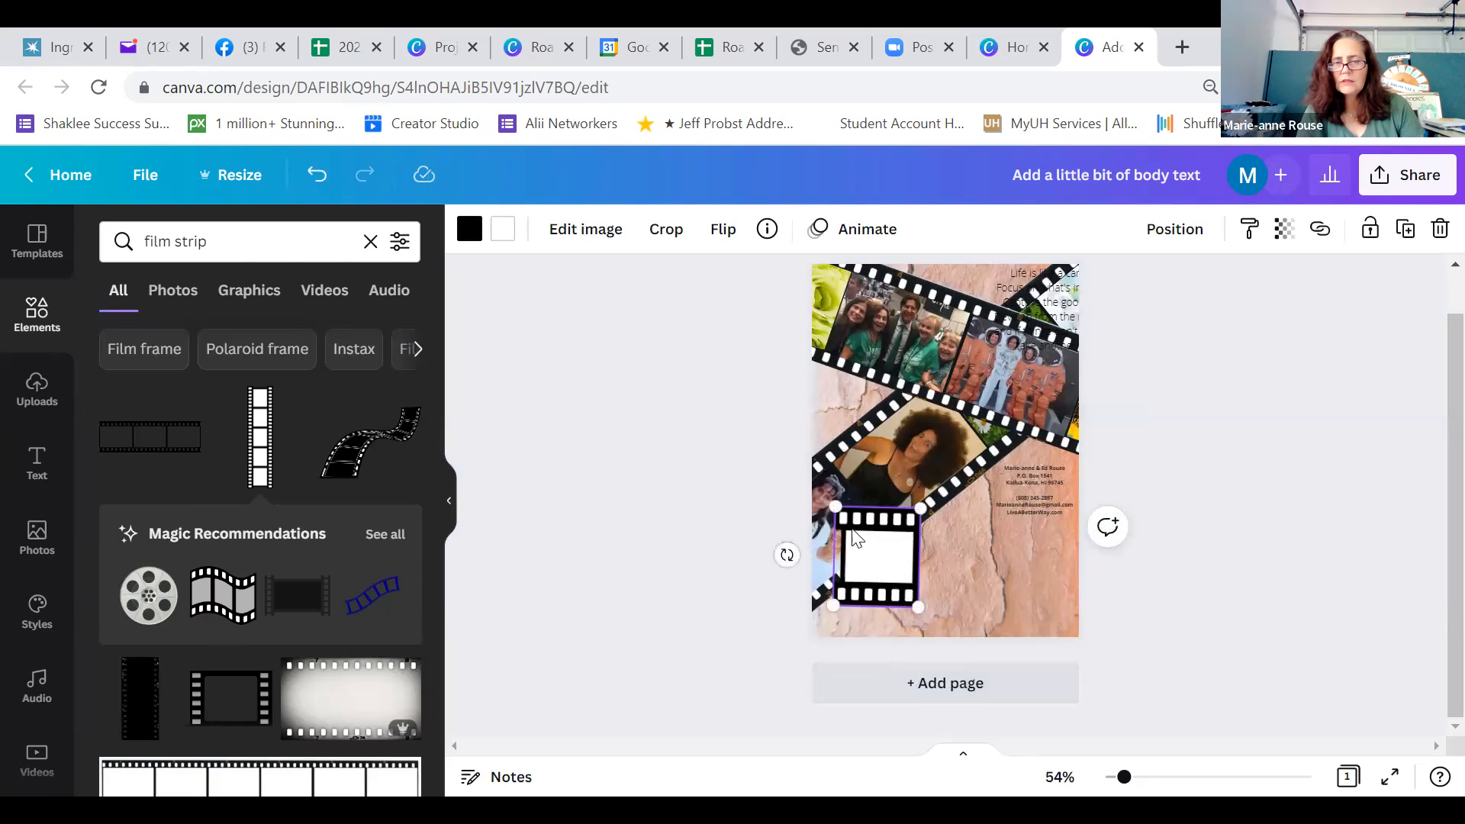
double_click(889, 586)
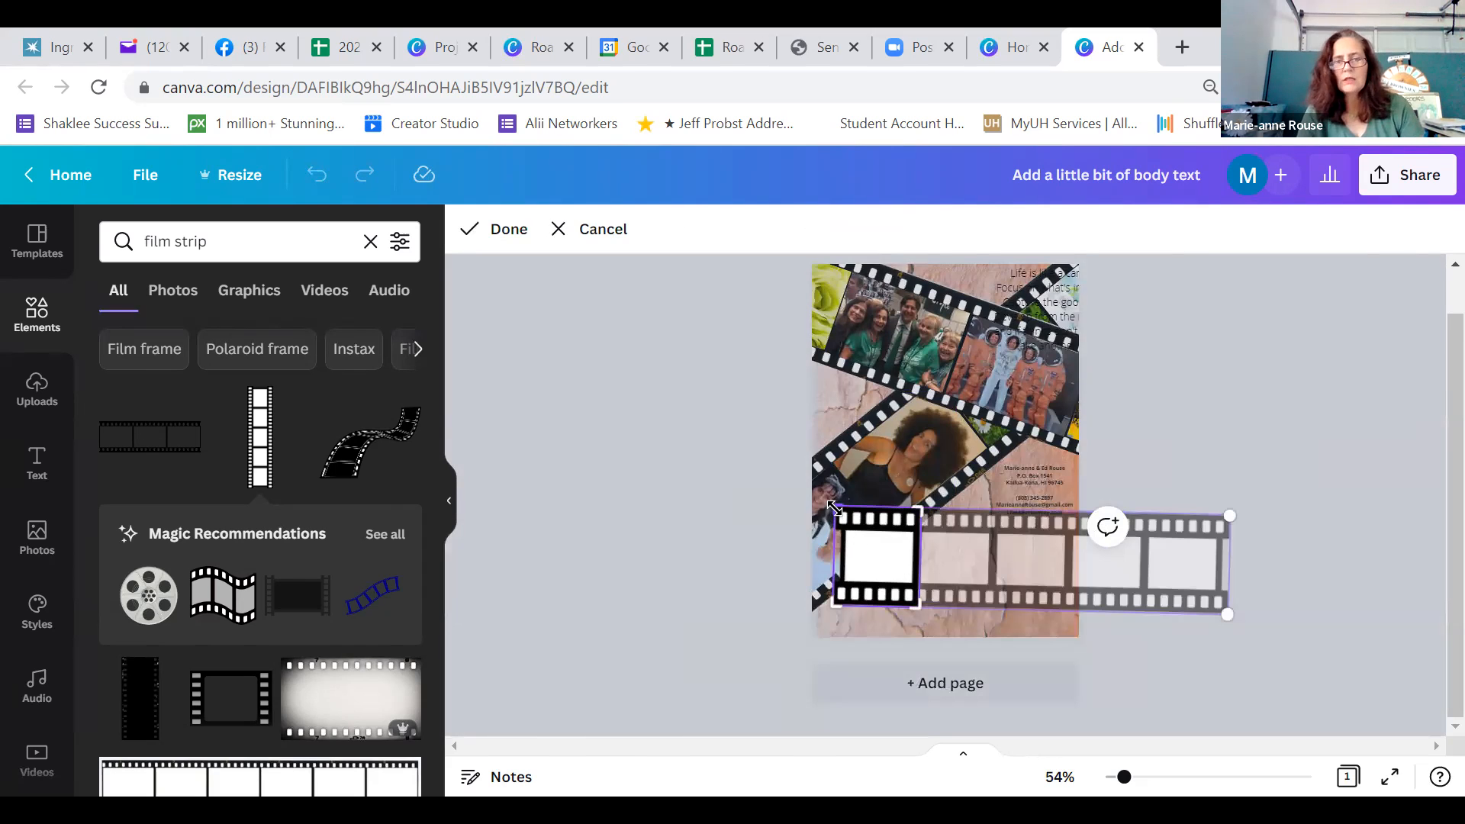
drag(834, 507, 840, 509)
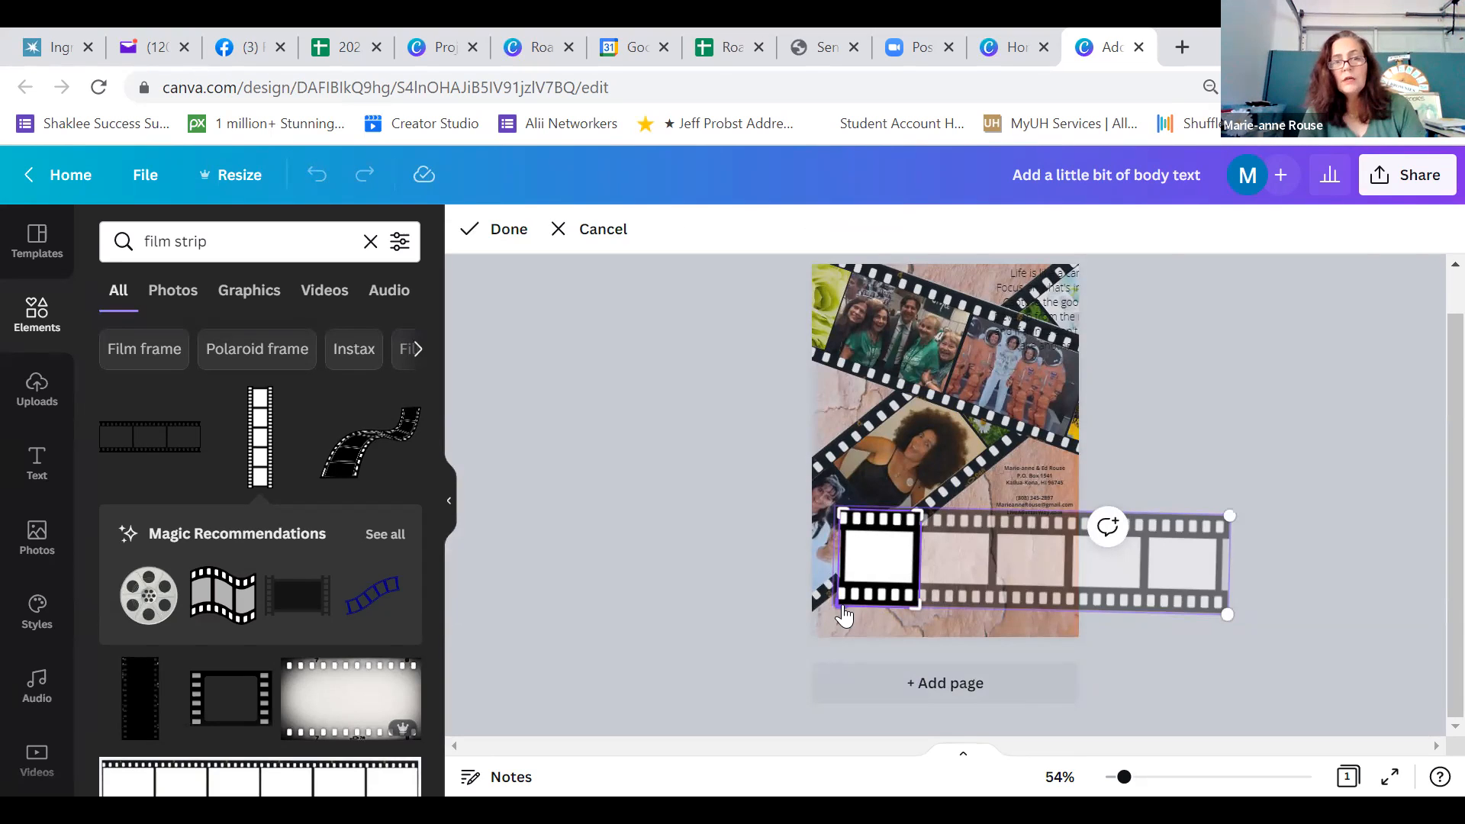
click(504, 231)
Place the single film frame below the contact details, enlarge it to about 2.2 by 1.8, and delete it
drag(873, 579, 957, 605)
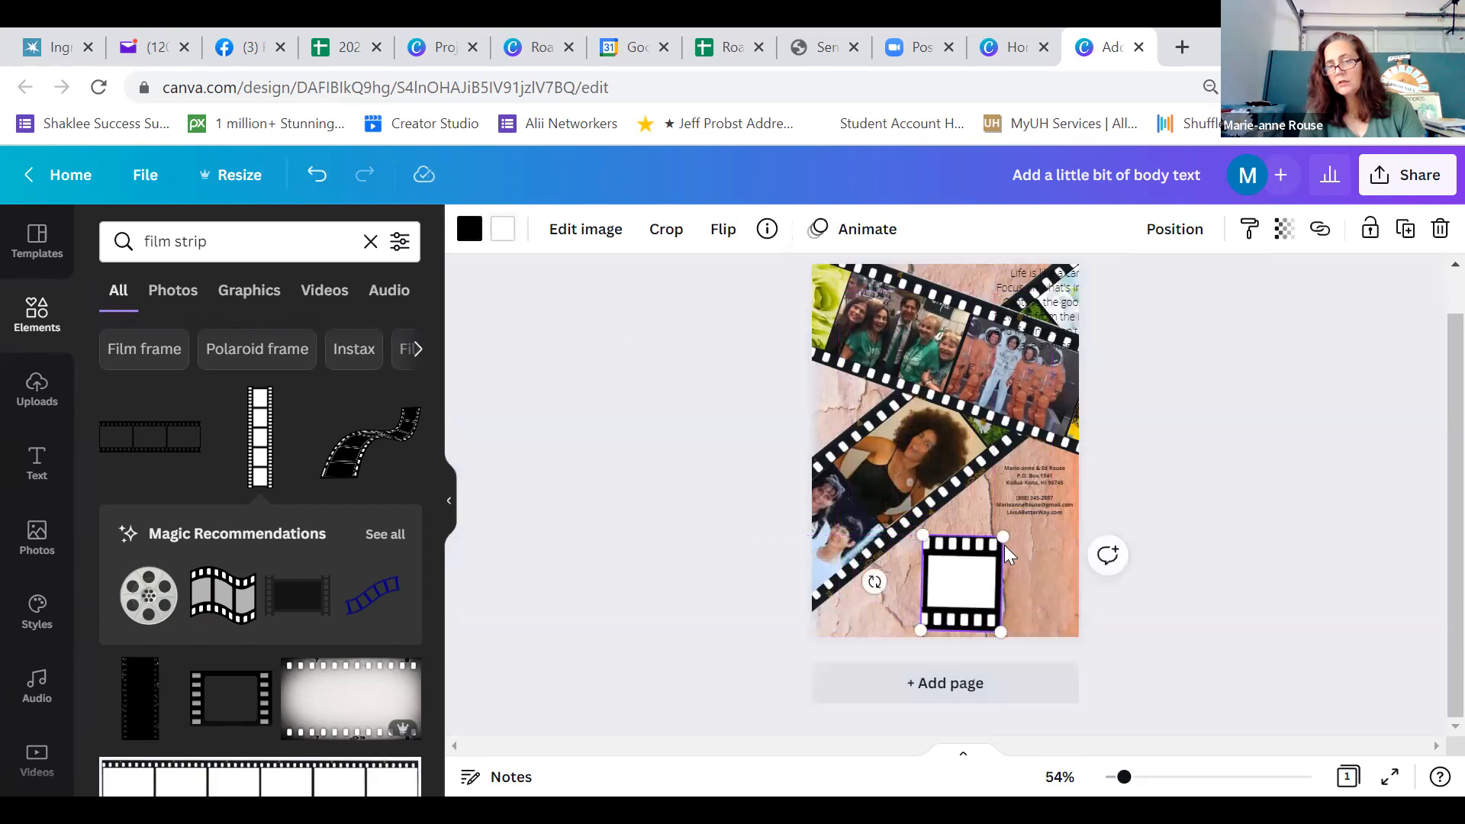
drag(1005, 537, 1035, 527)
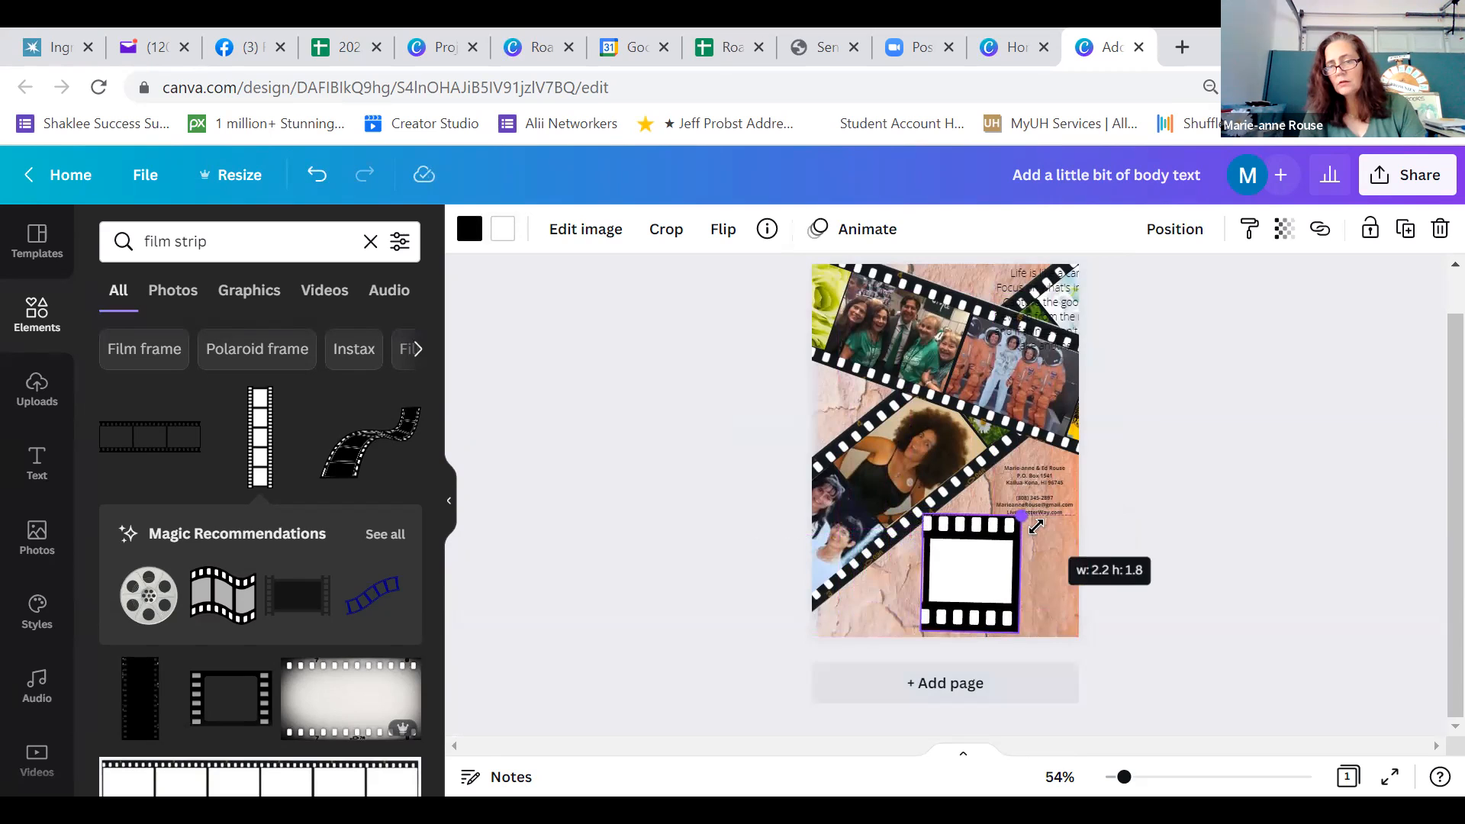
drag(991, 583, 1008, 580)
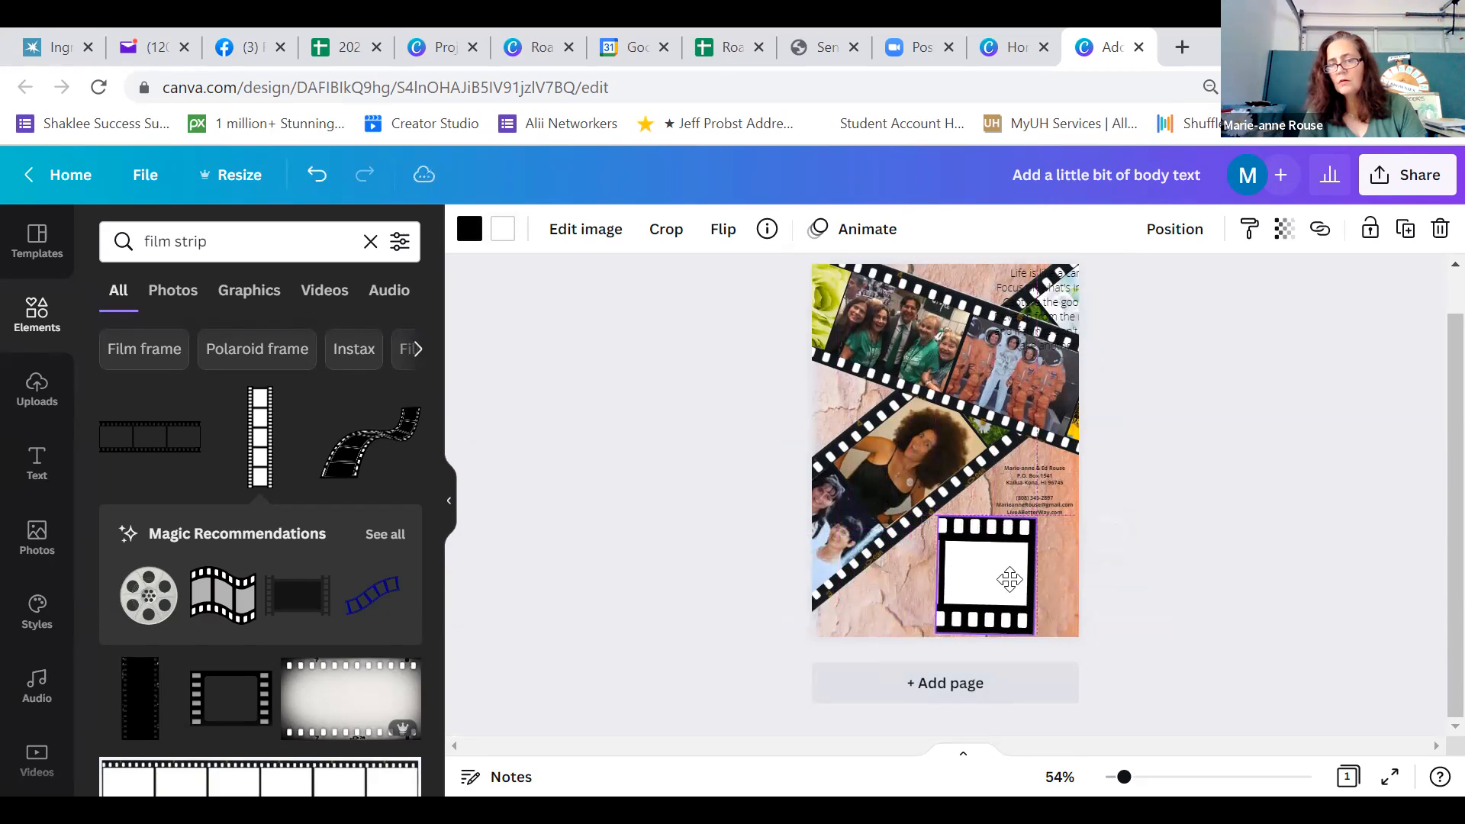
key(Delete)
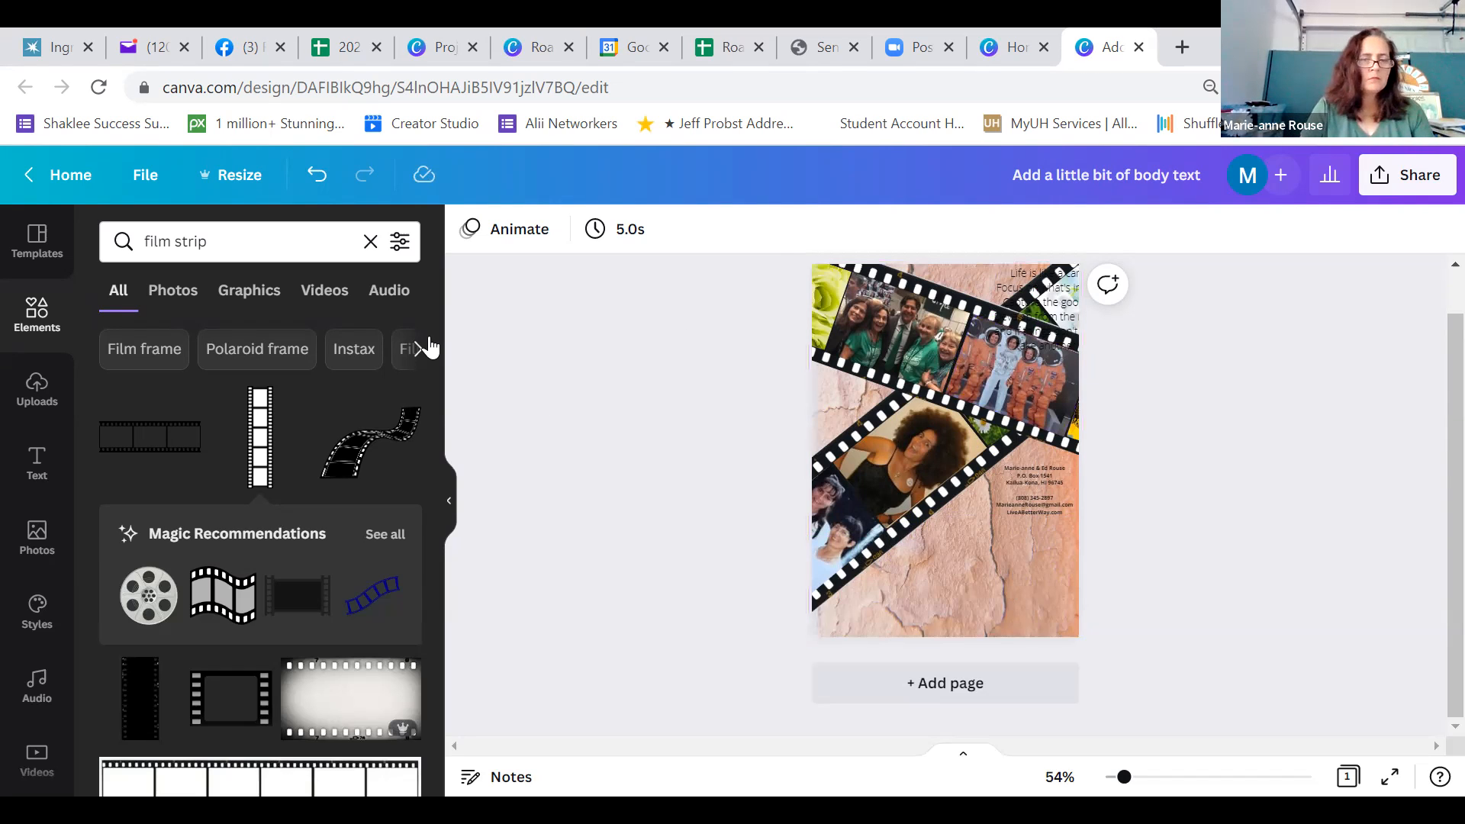
Look through the film strip search results for a frame that could hold the quote
scroll(439, 397, down, 10)
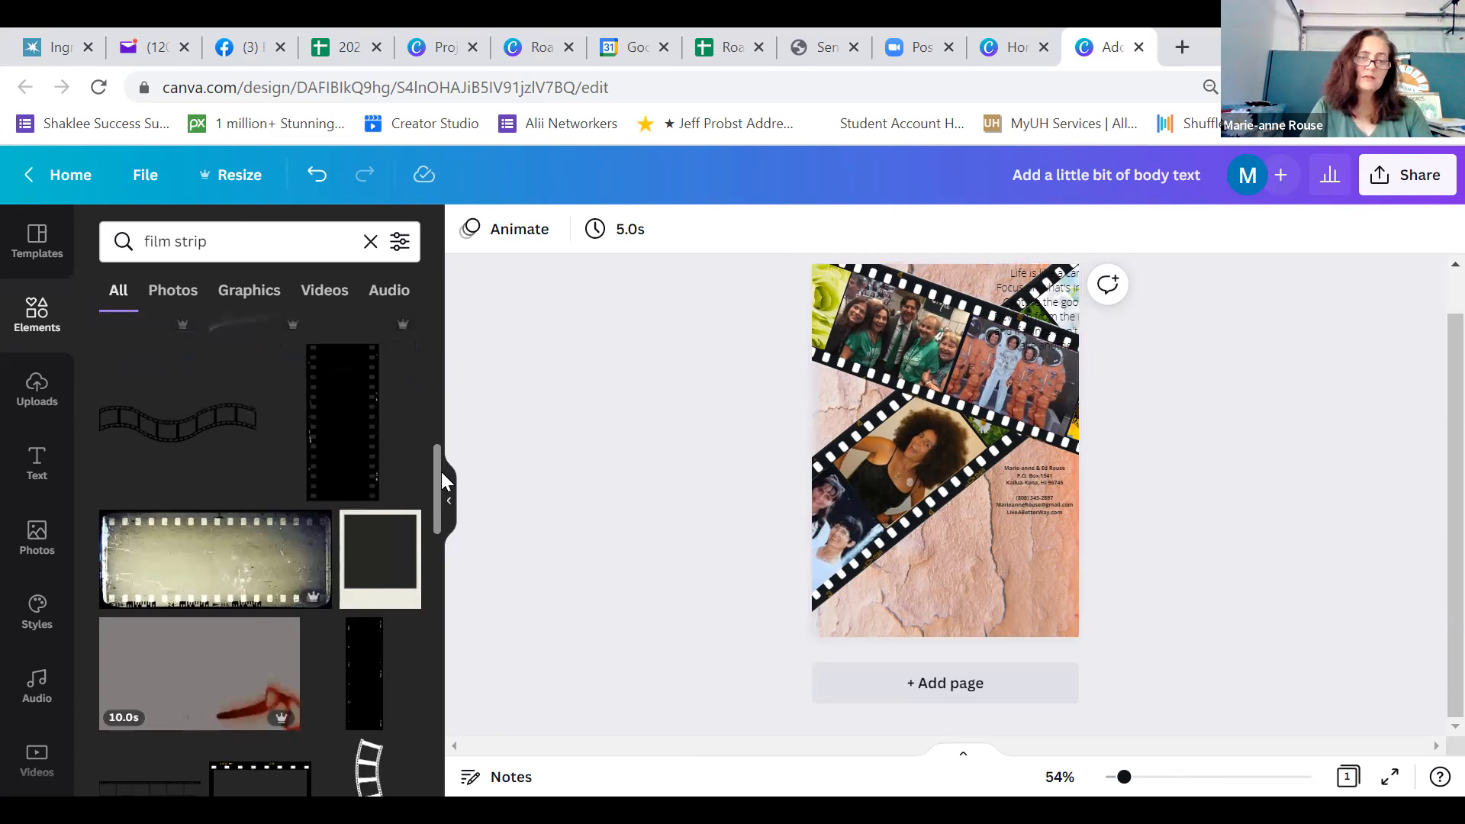
scroll(441, 471, down, 1)
drag(441, 473, 441, 486)
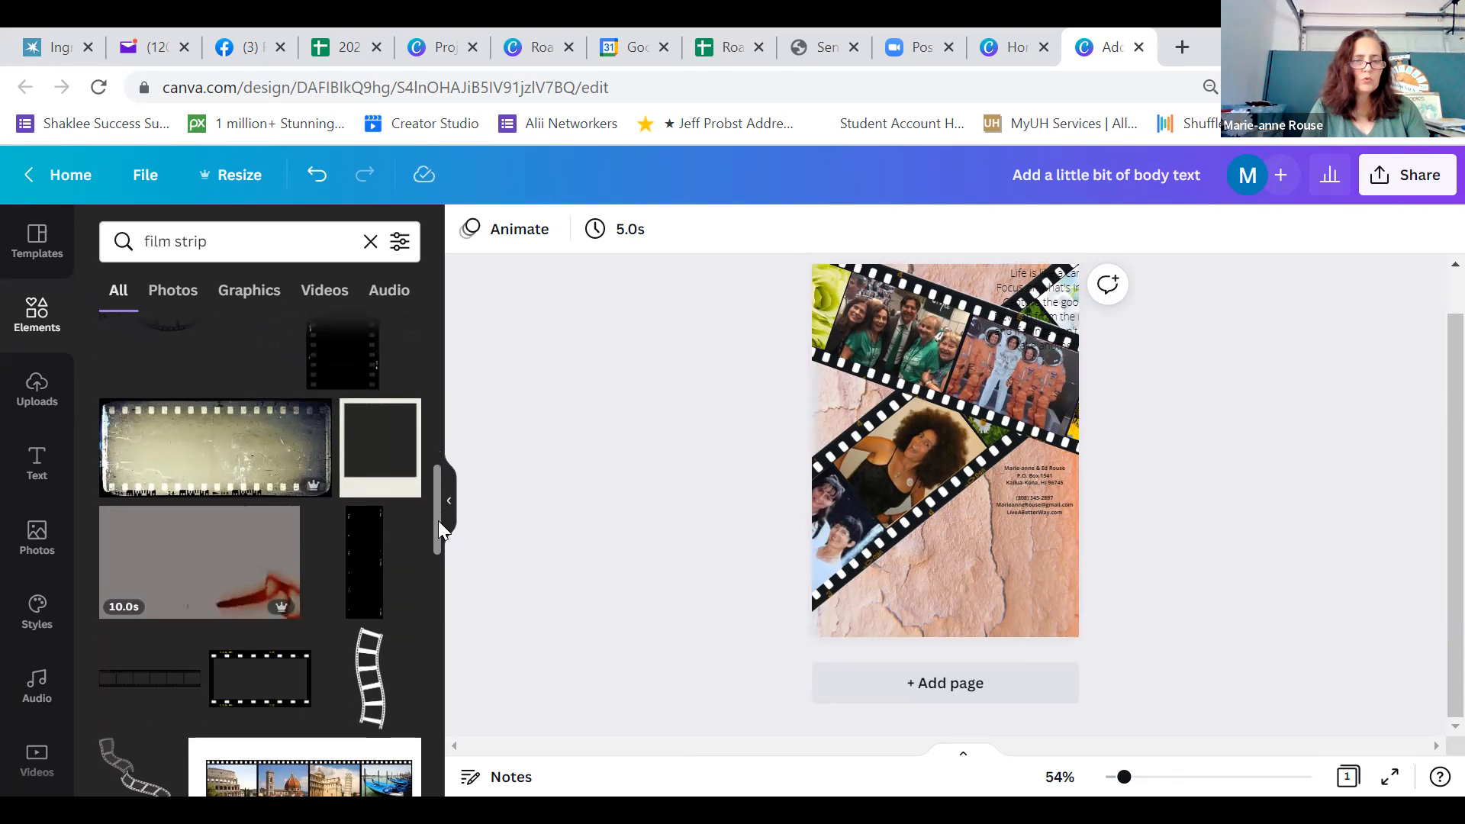
drag(438, 520, 432, 645)
scroll(432, 646, down, 5)
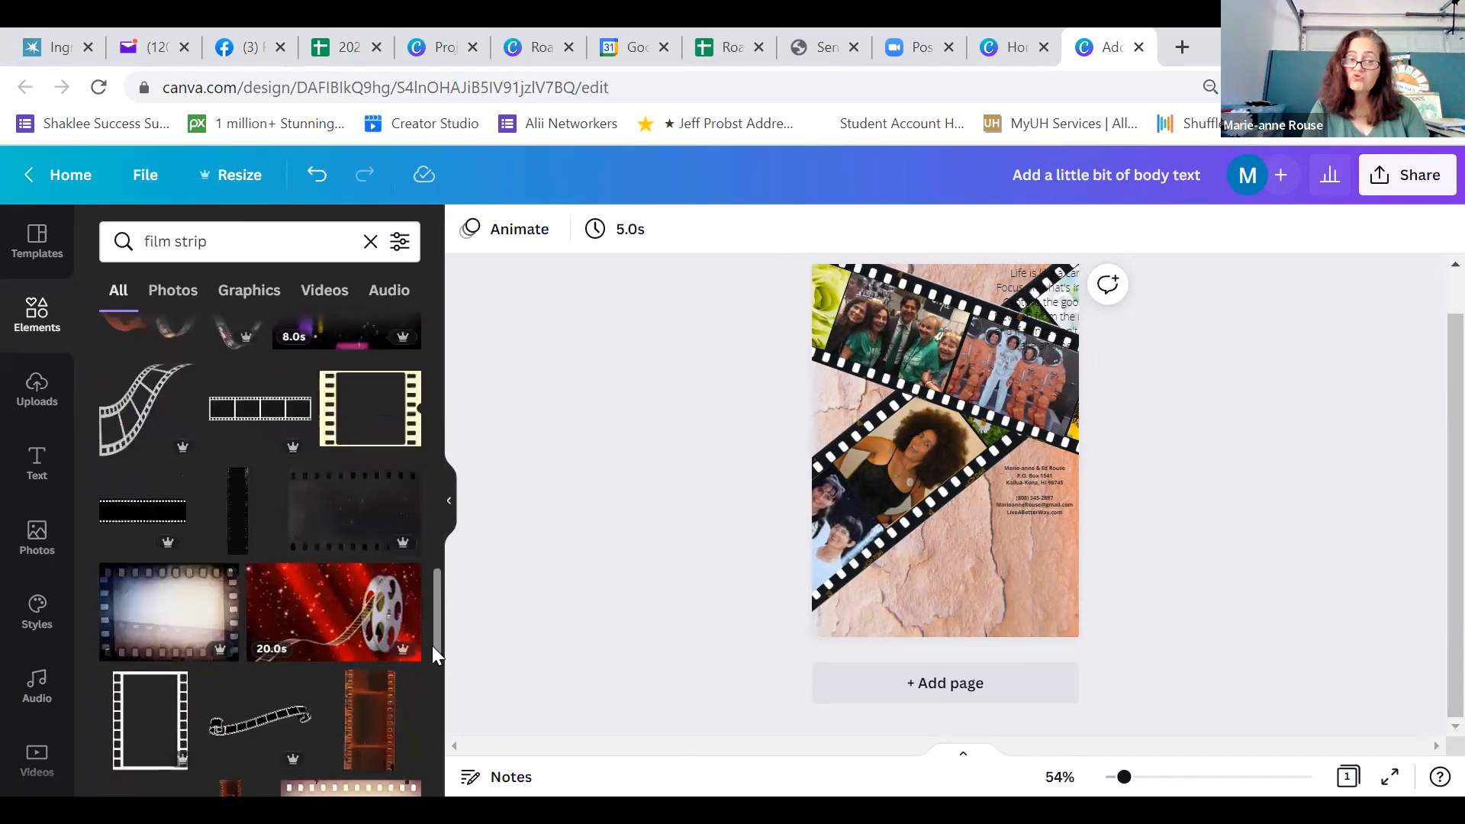
scroll(436, 687, down, 2)
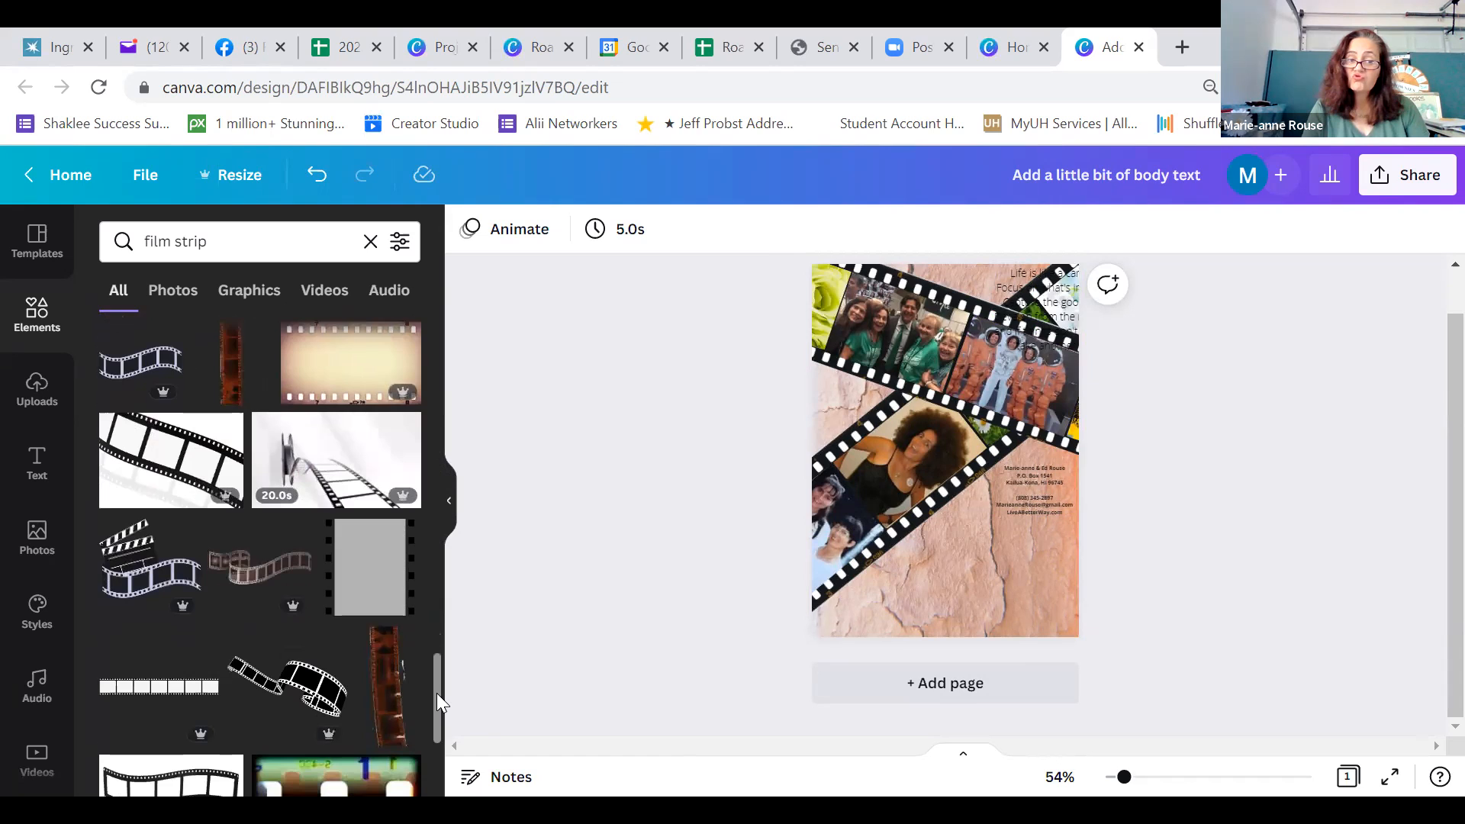
scroll(436, 693, down, 2)
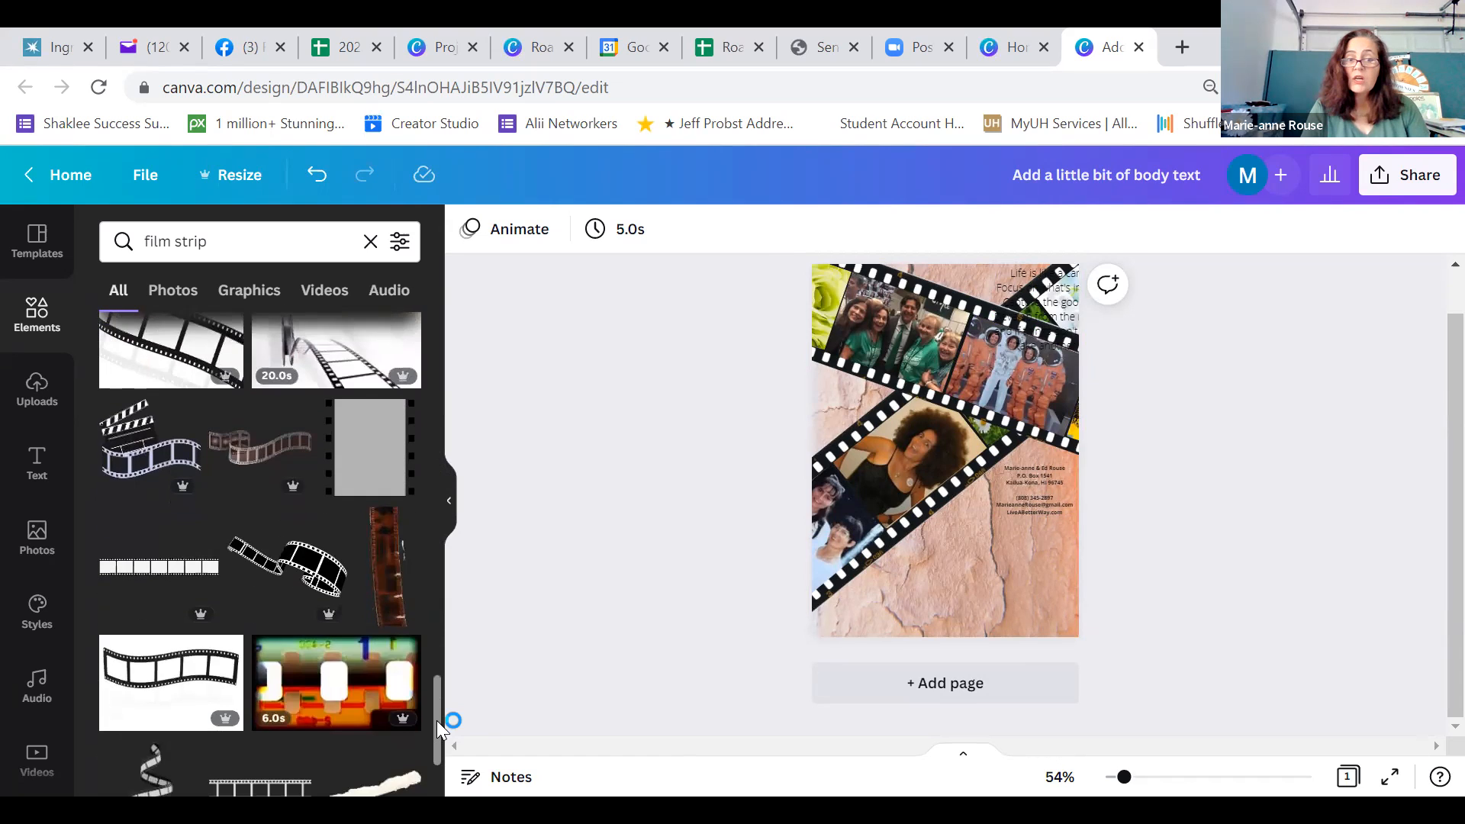
scroll(437, 720, down, 2)
Move the quote below the contact details and place a rounded square behind it, stretched to fit around the text
drag(1057, 305, 982, 577)
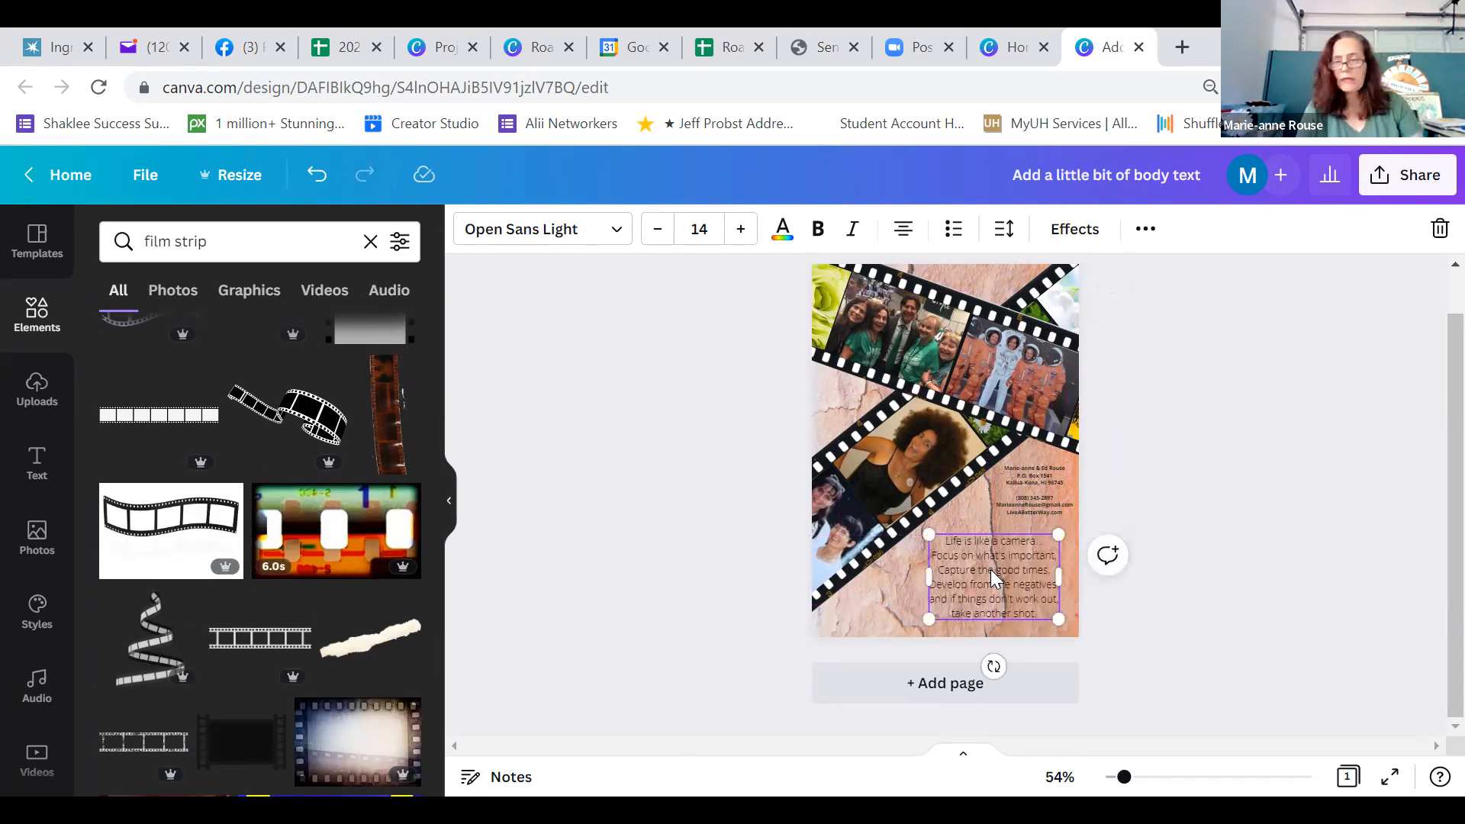
click(371, 243)
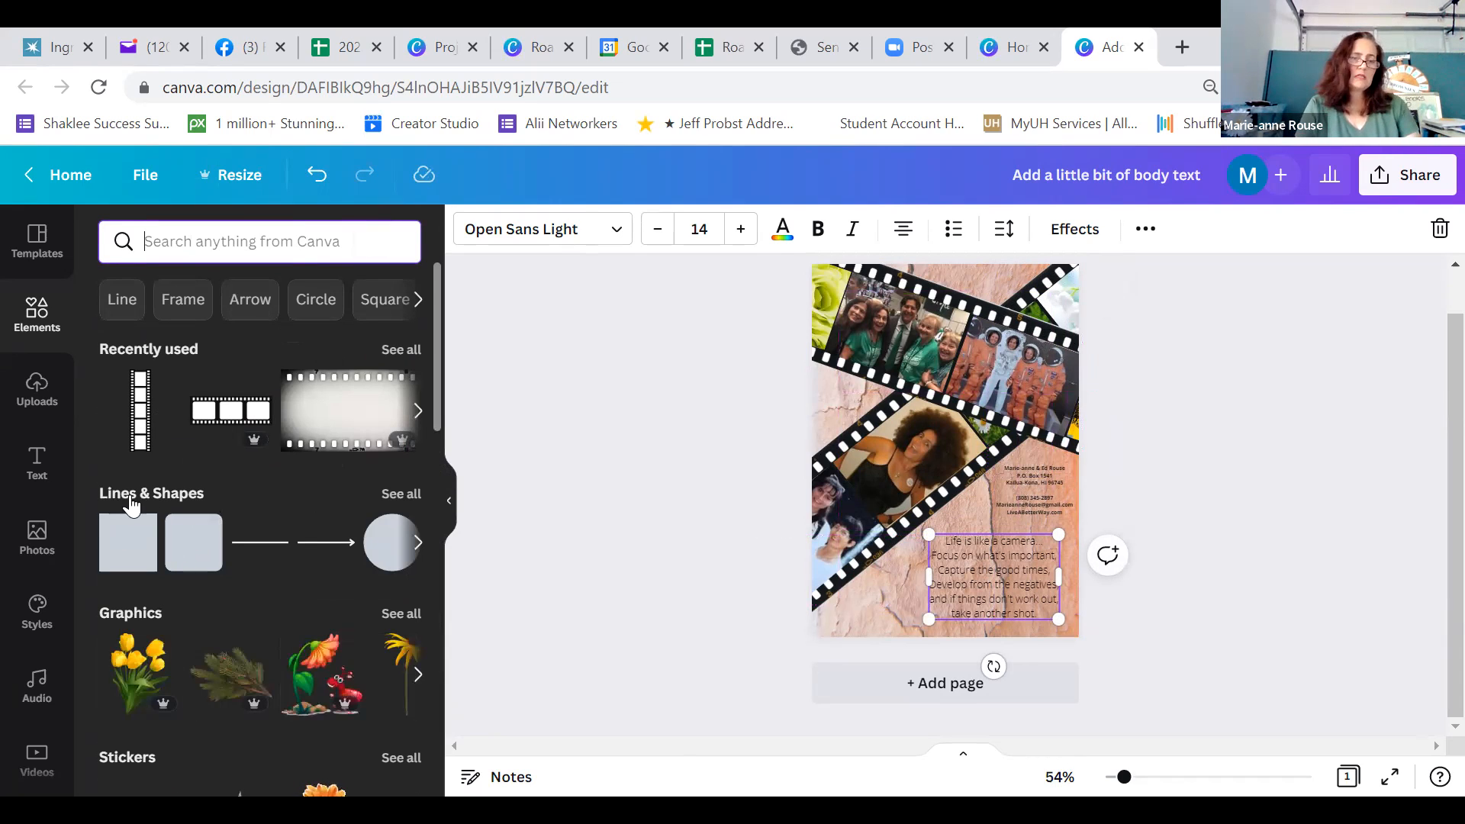
click(190, 552)
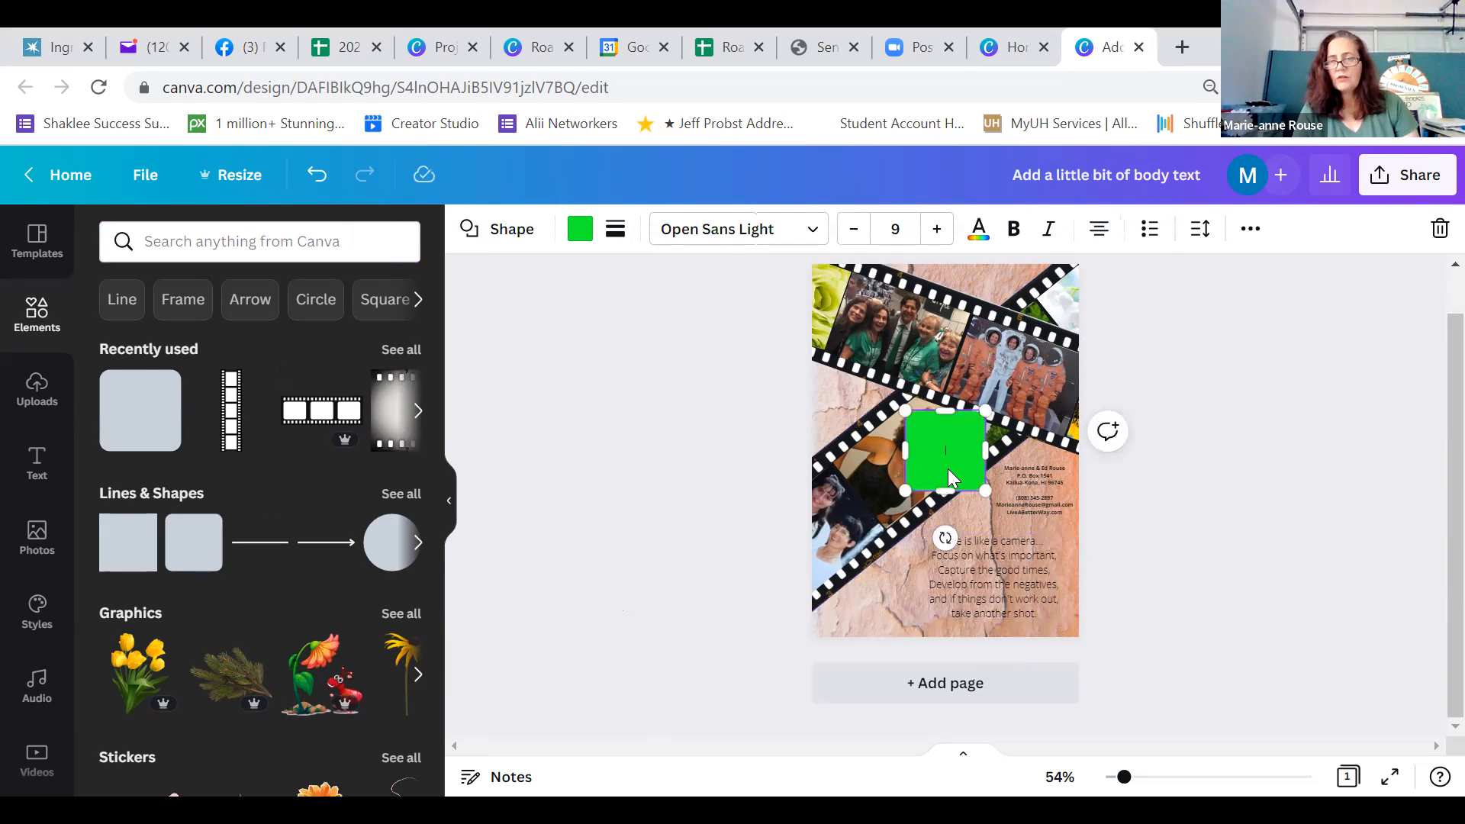
drag(980, 546, 995, 620)
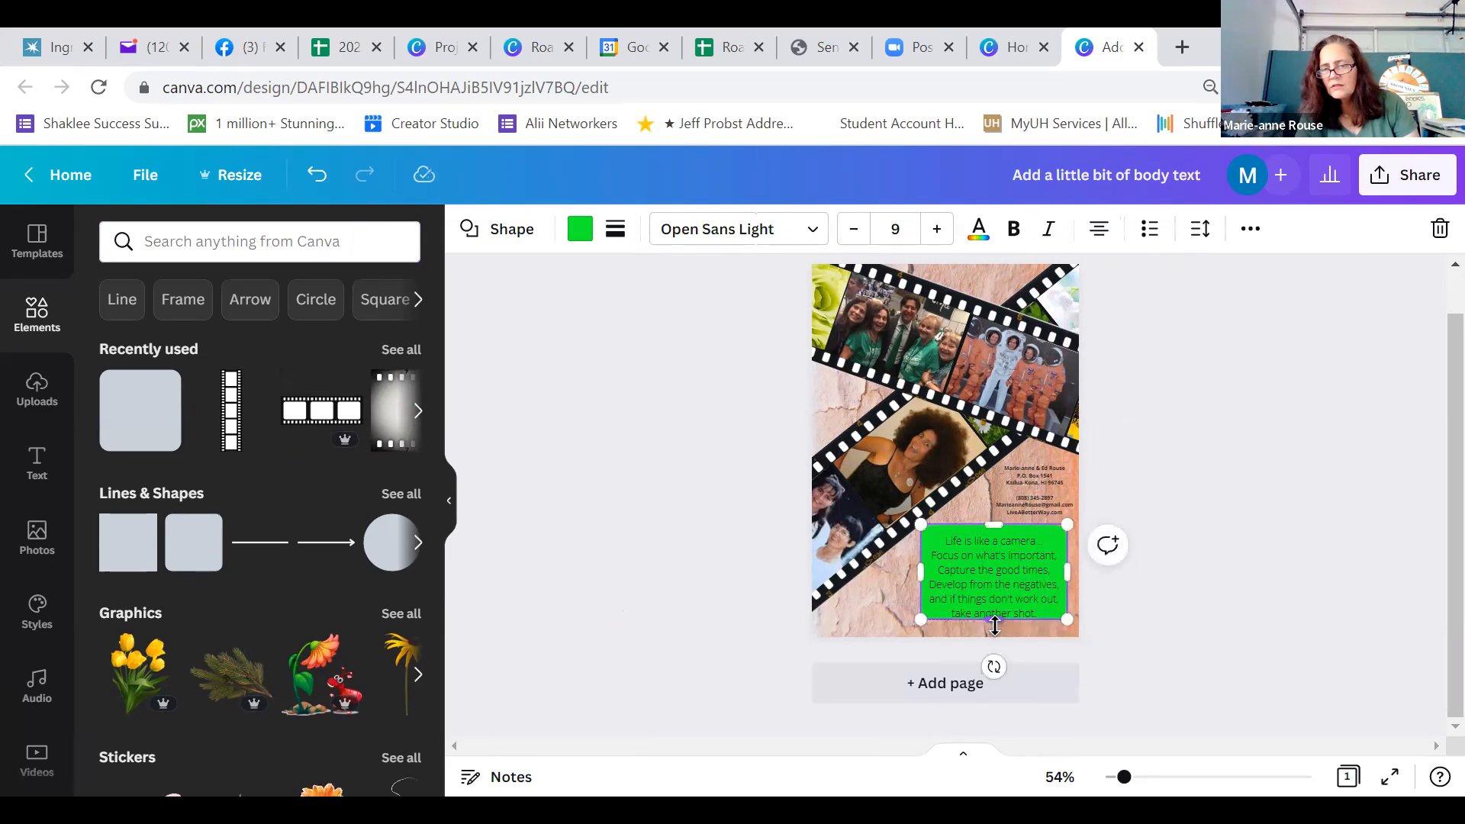
click(1043, 600)
click(1181, 640)
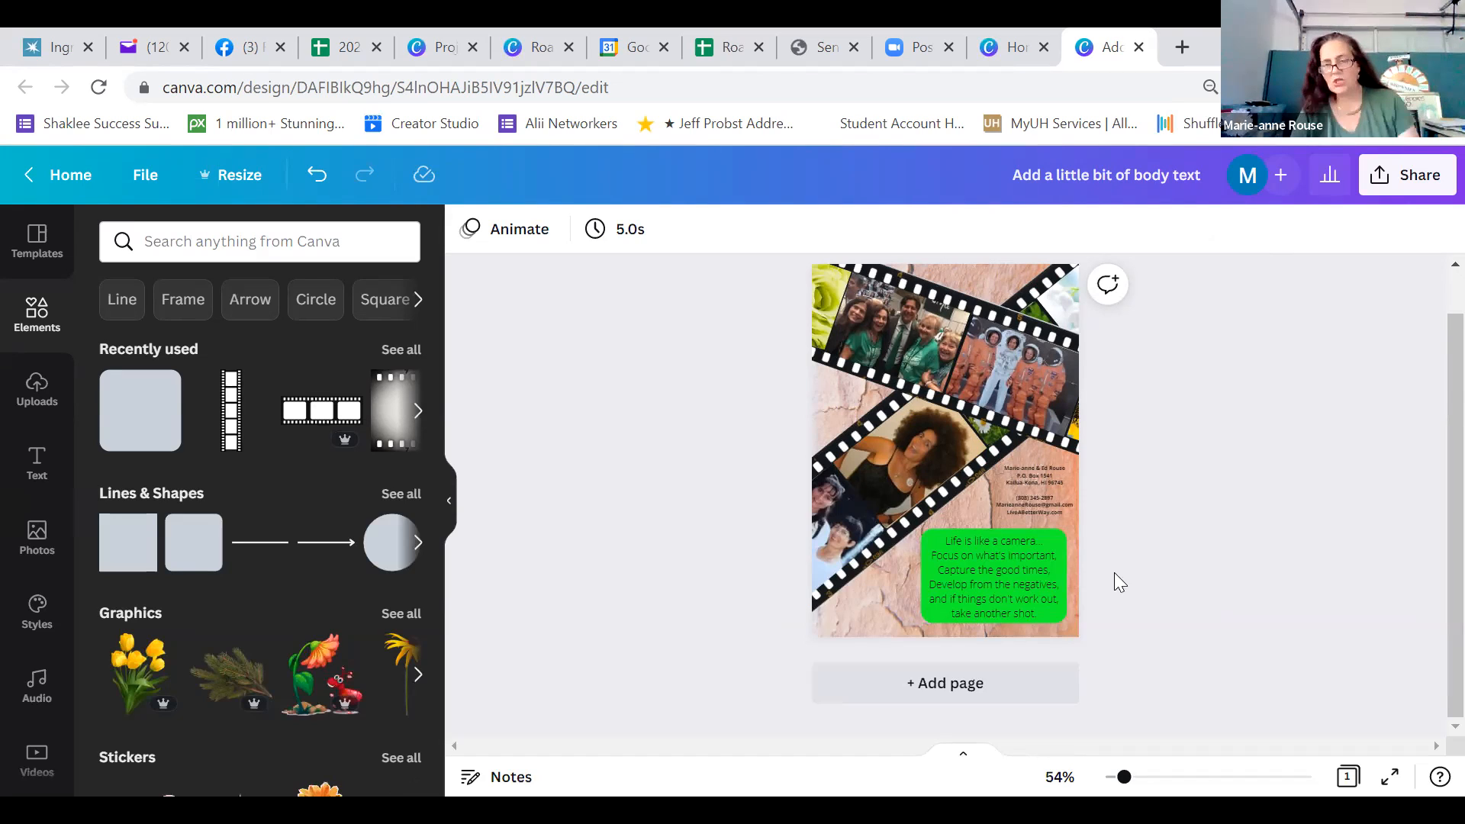
Nudge the contact details text block slightly up, away from the green rounded shape
click(1045, 482)
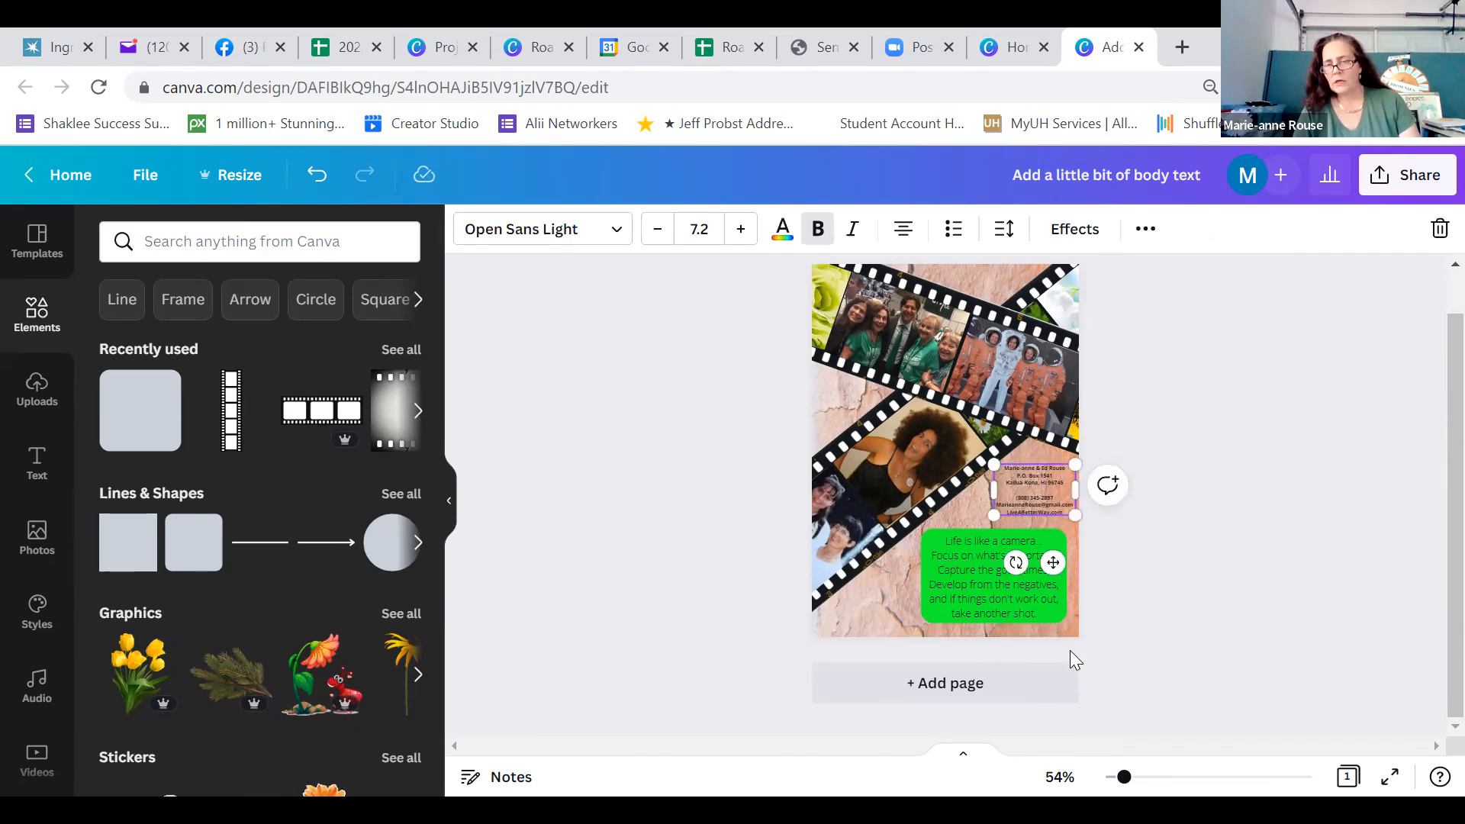
drag(1125, 778, 1140, 778)
scroll(1429, 461, down, 3)
drag(1116, 379, 1112, 393)
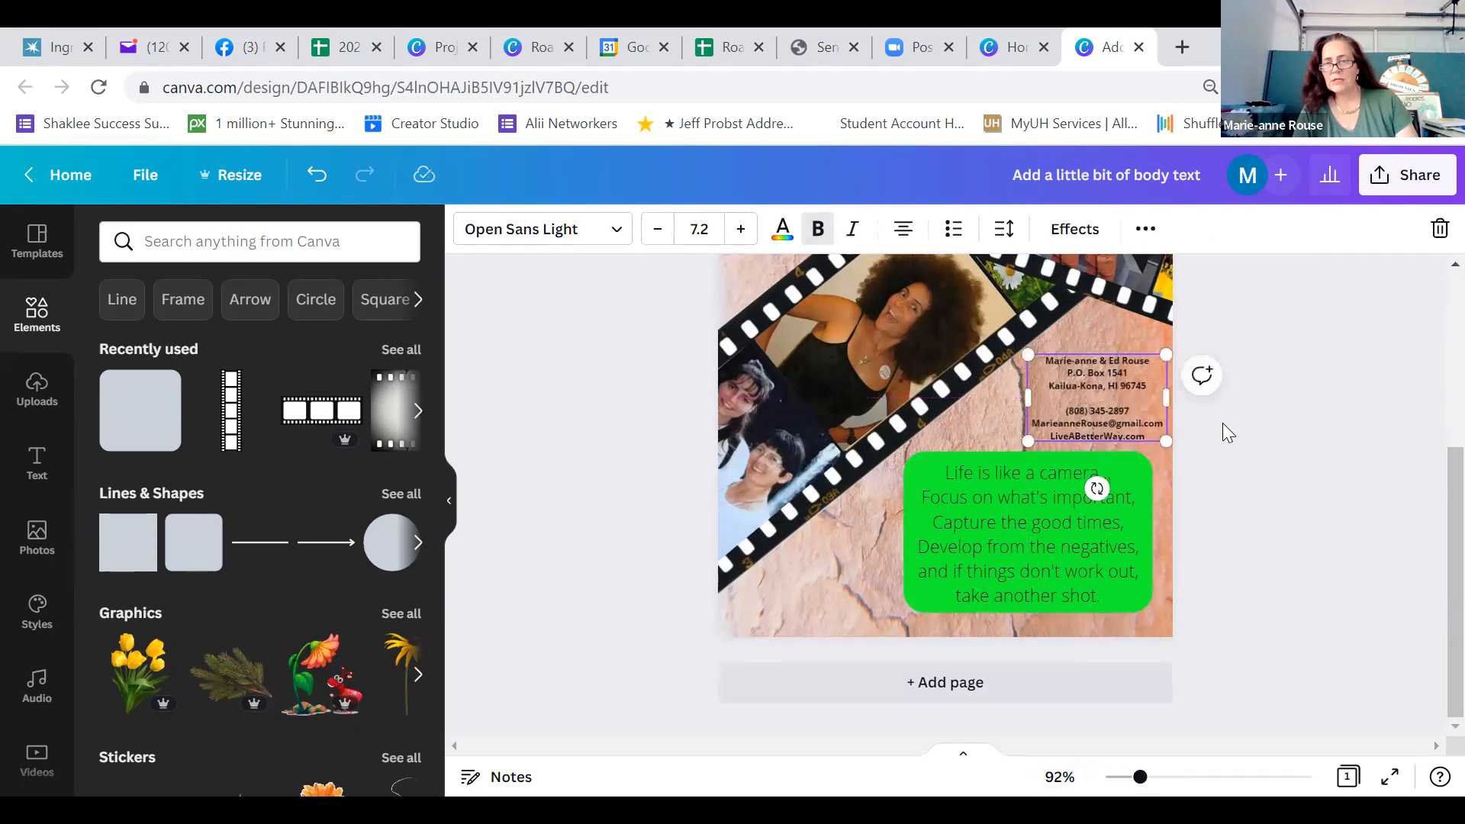
click(1227, 432)
click(1043, 390)
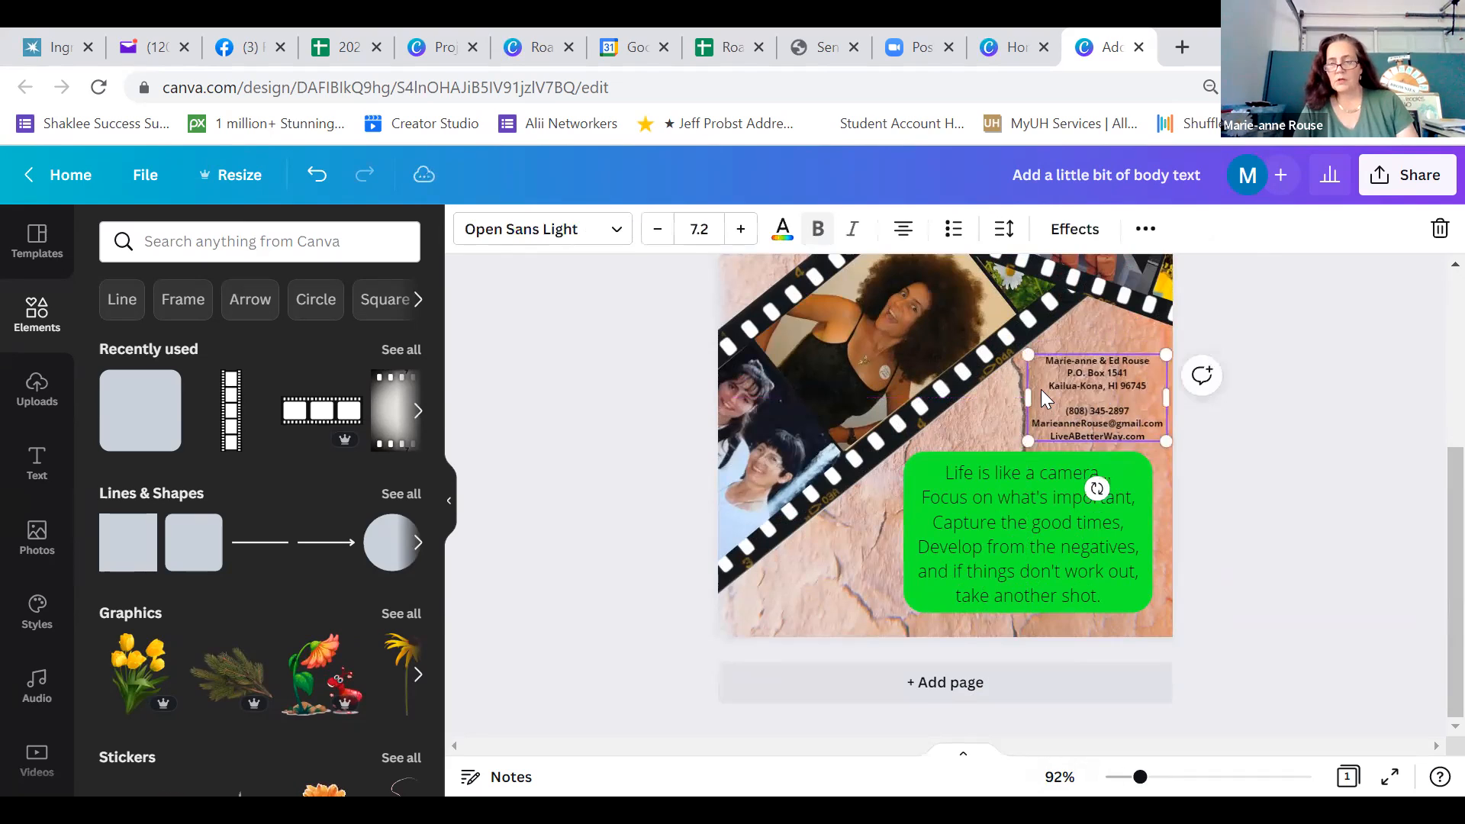
key(shift+Up)
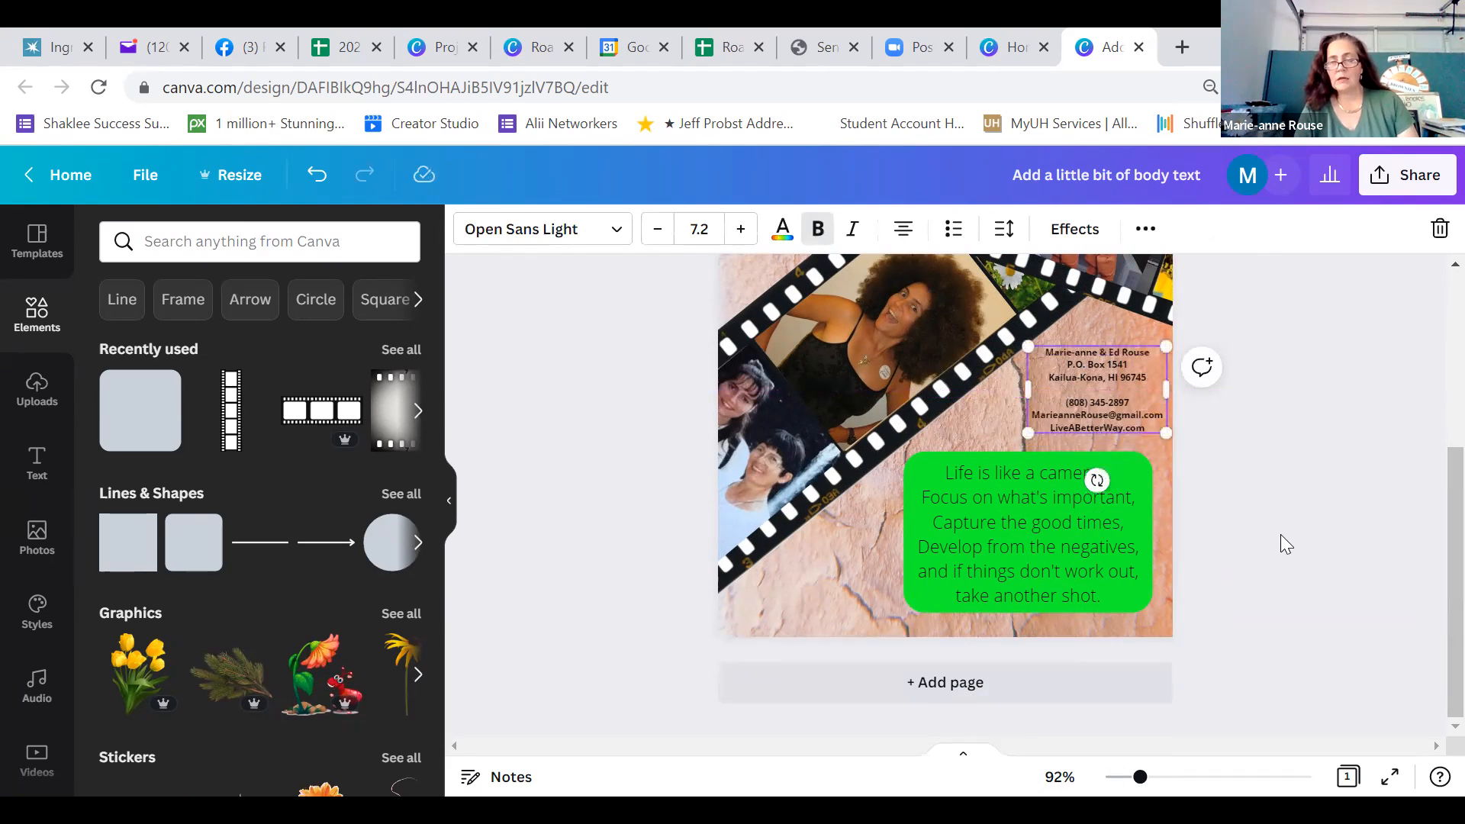
click(1282, 536)
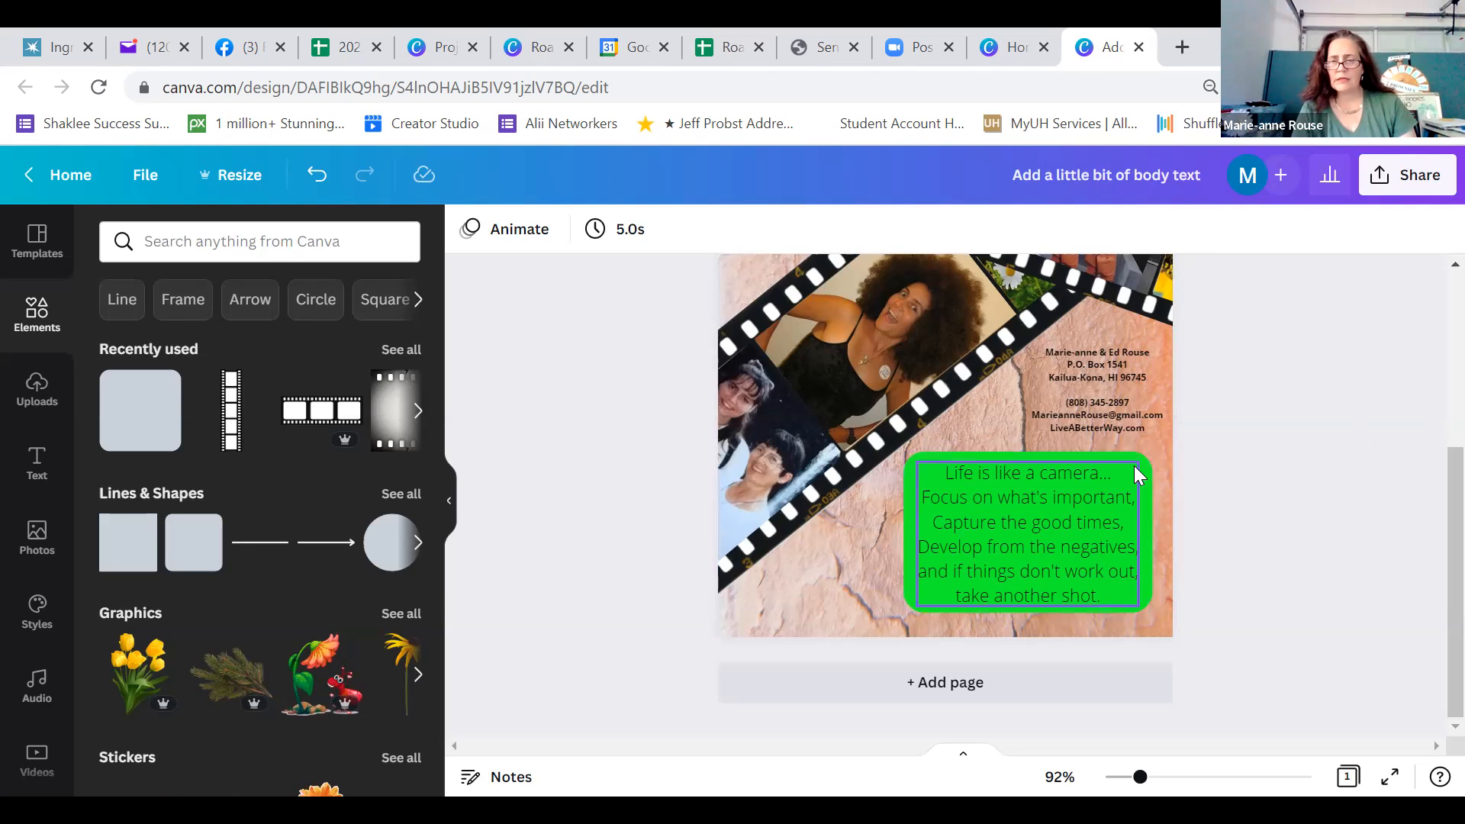
Try pink, orange, terracotta, tan and brown photo colors on the rounded shape behind the quote, and settle on white
click(1146, 480)
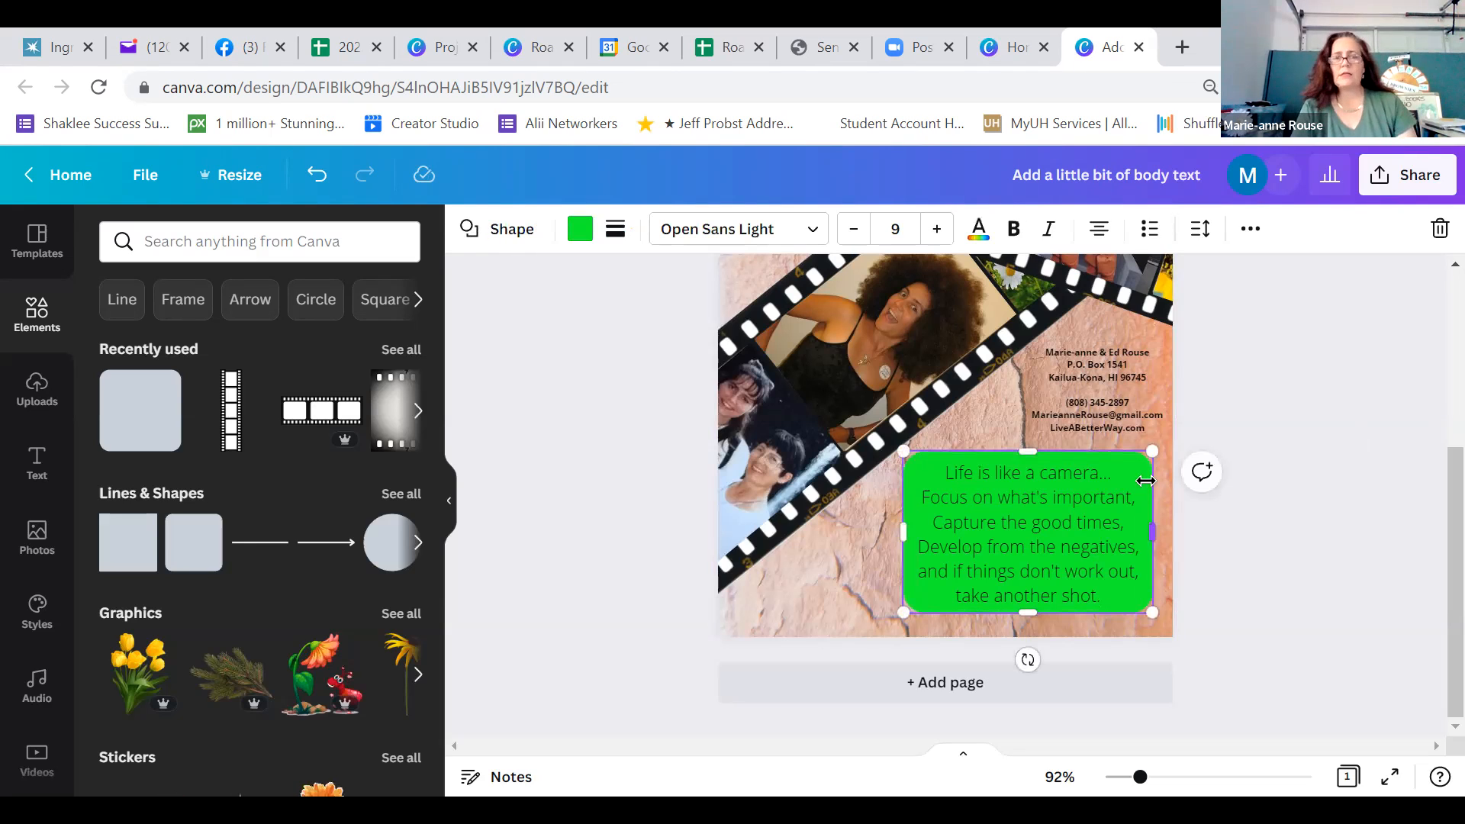
click(576, 228)
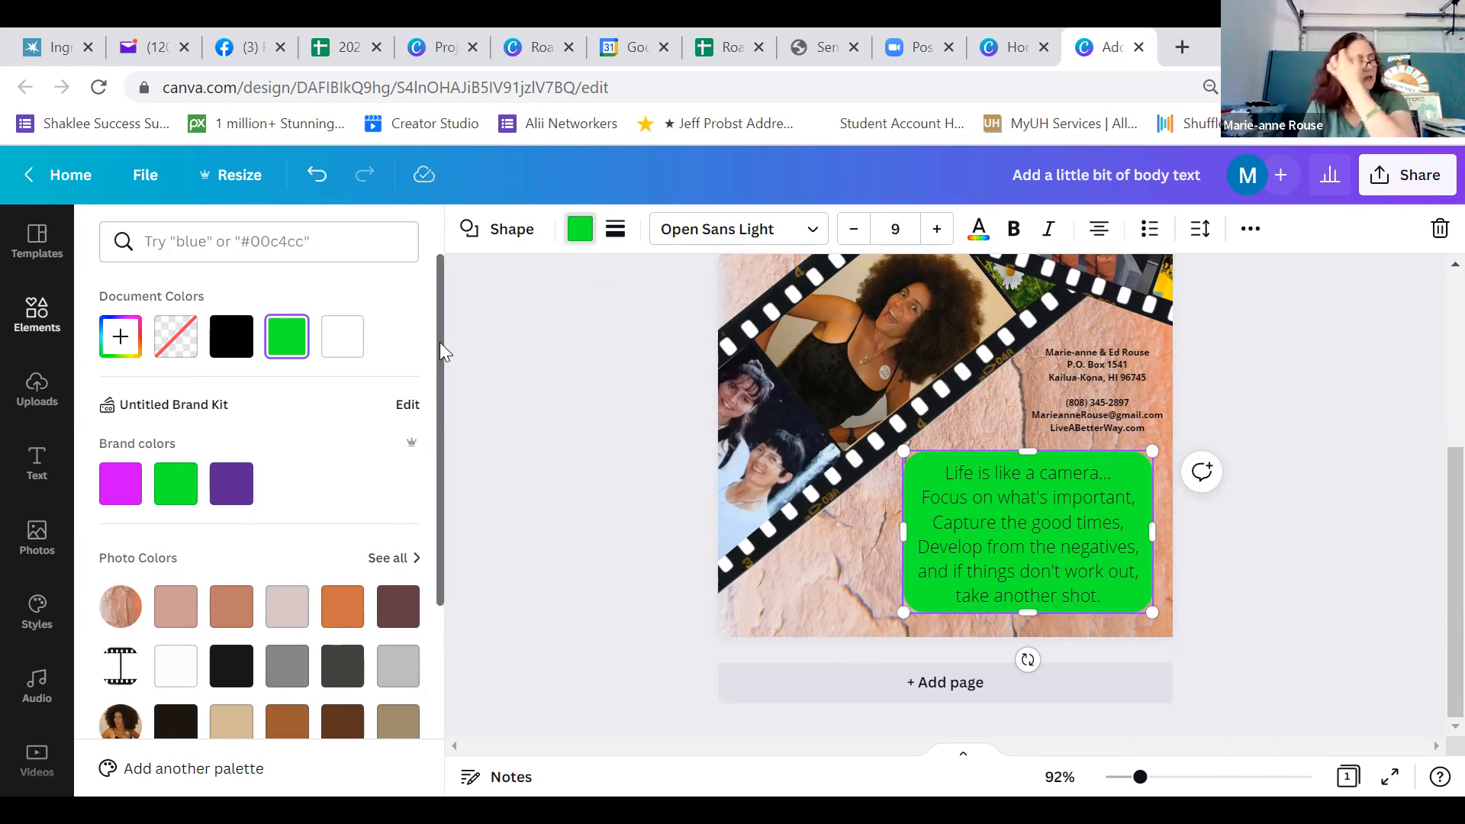
drag(440, 342, 441, 493)
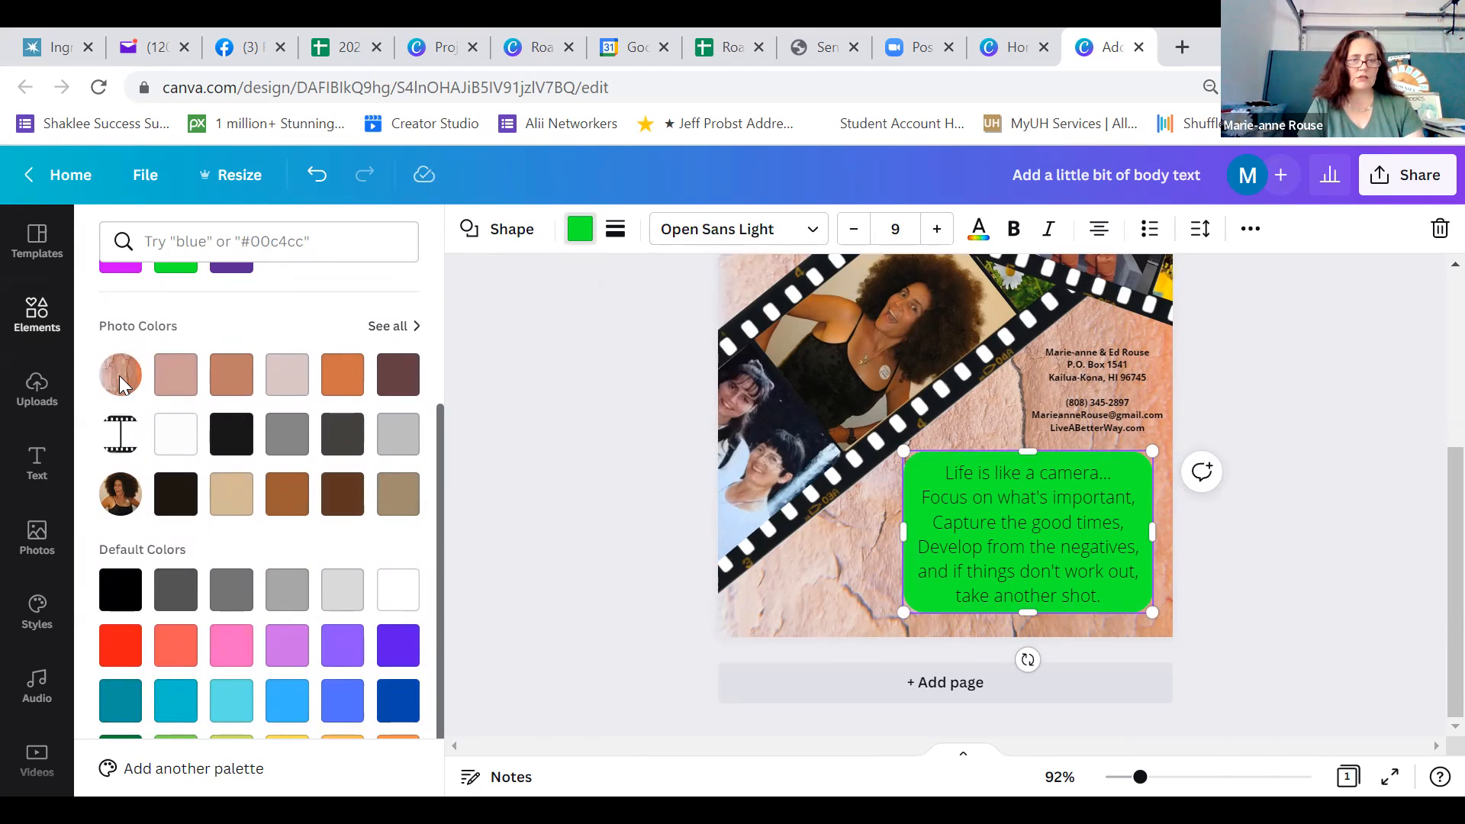
click(287, 375)
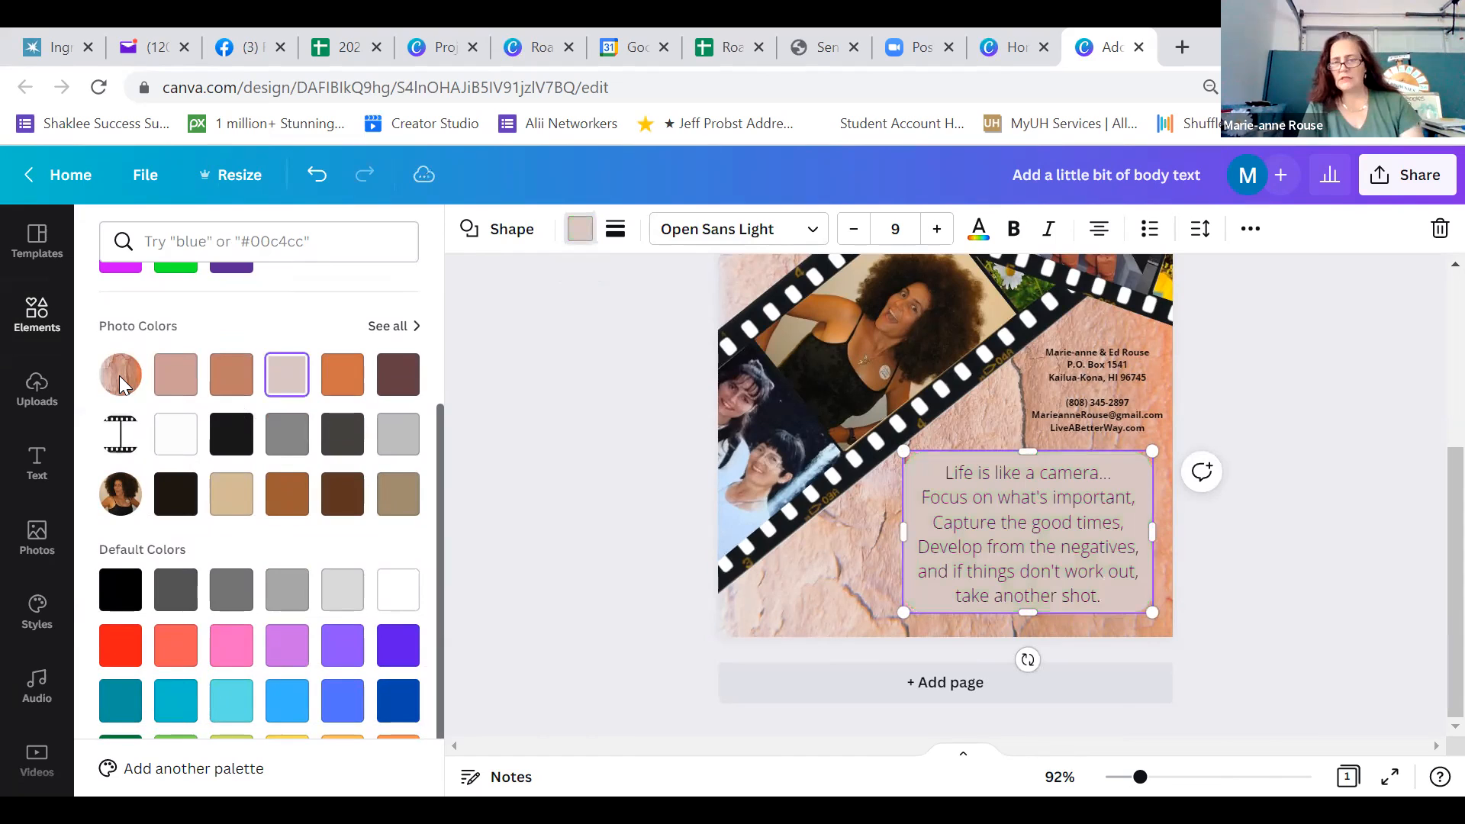
click(335, 385)
click(233, 380)
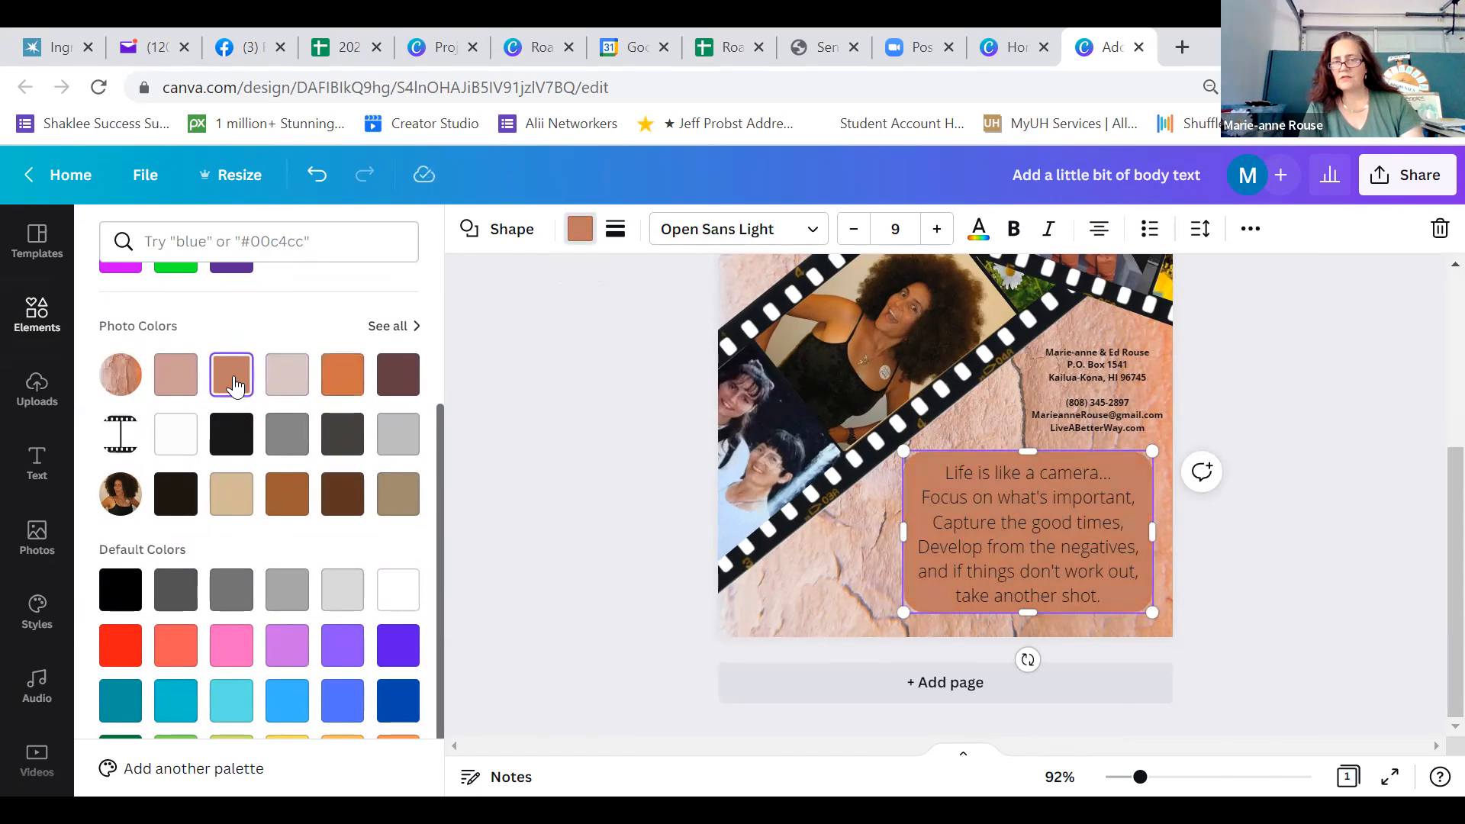
click(180, 390)
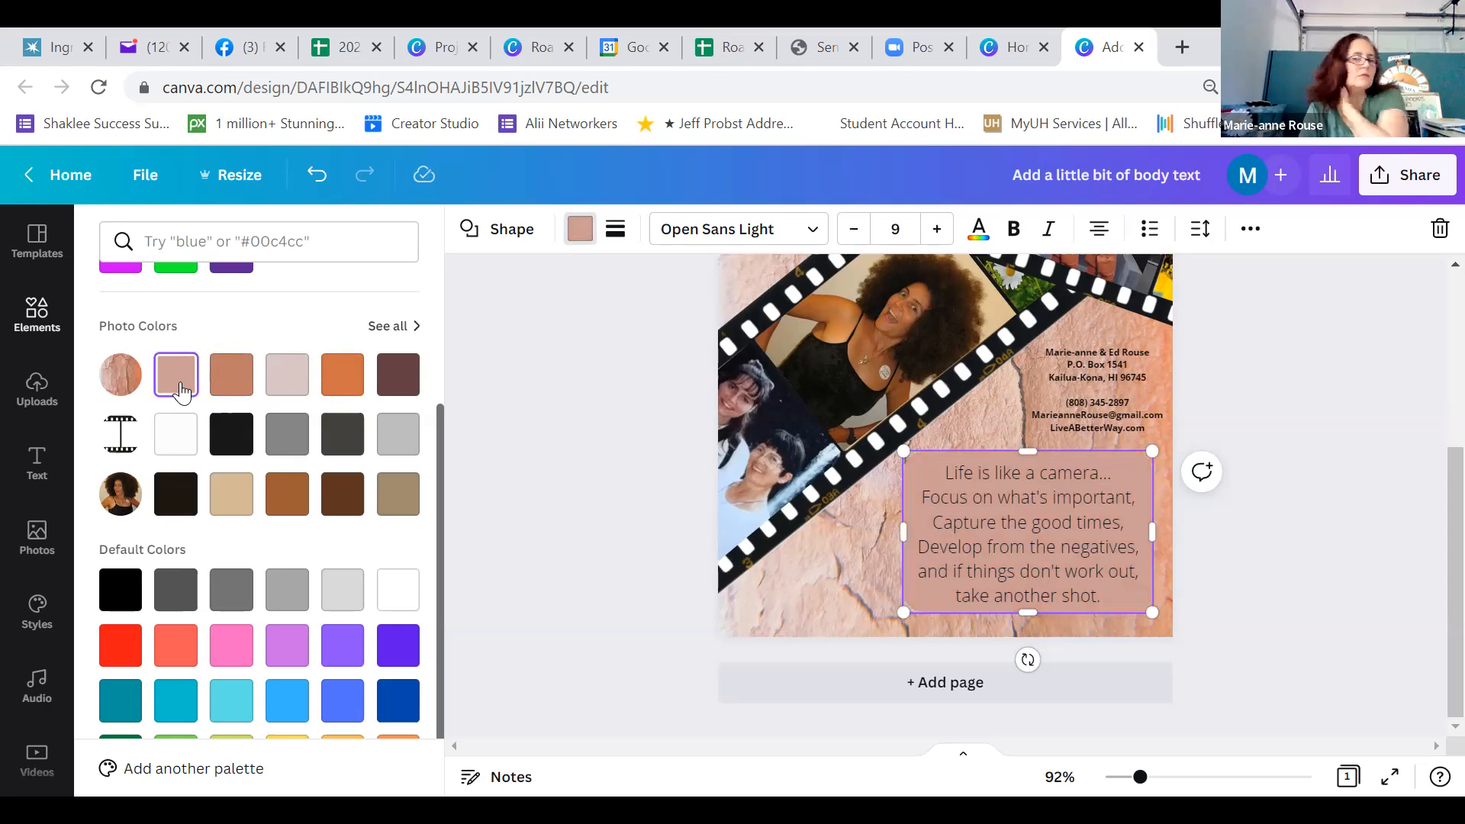
click(244, 500)
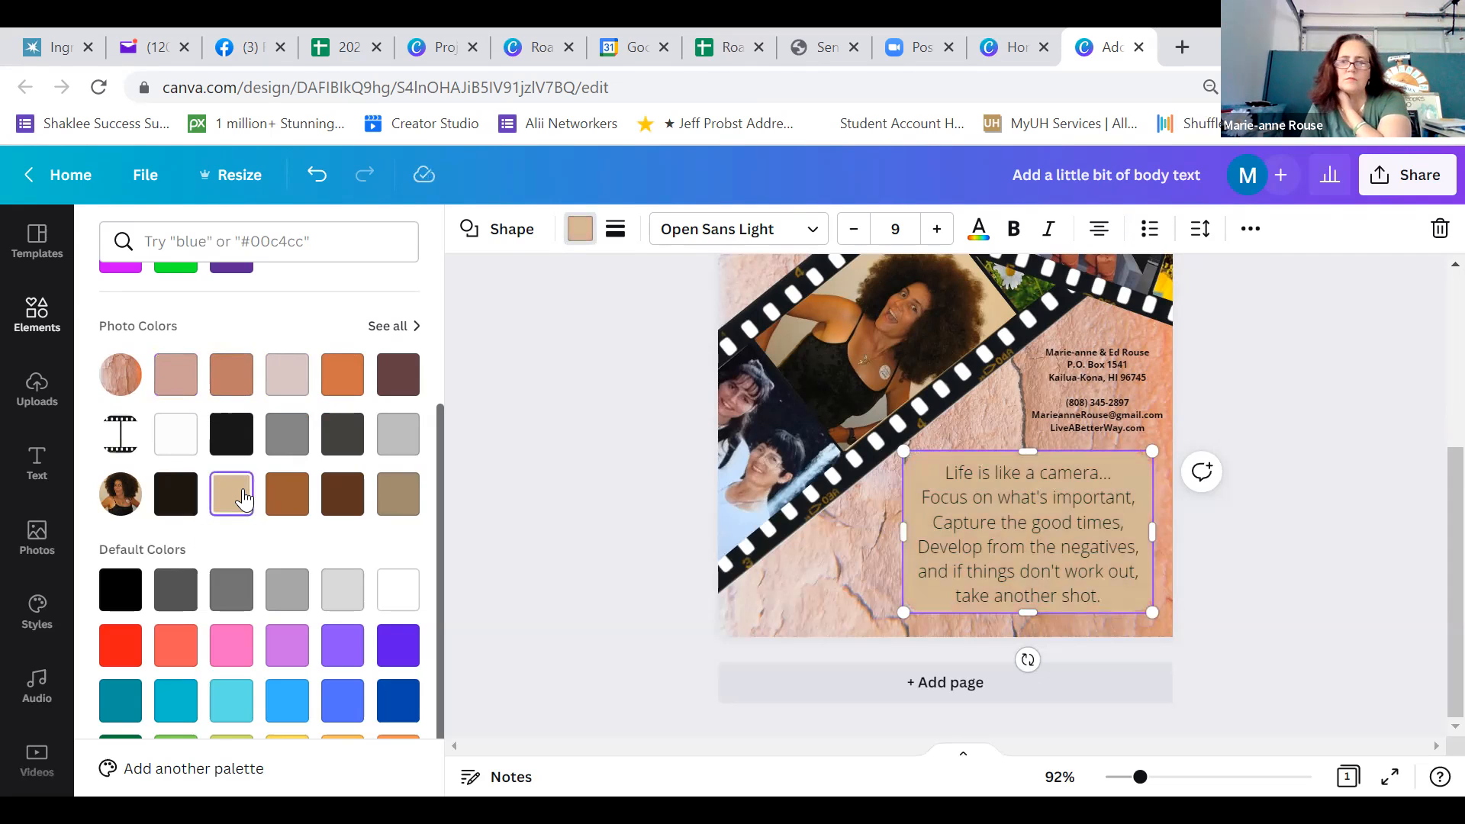
click(287, 504)
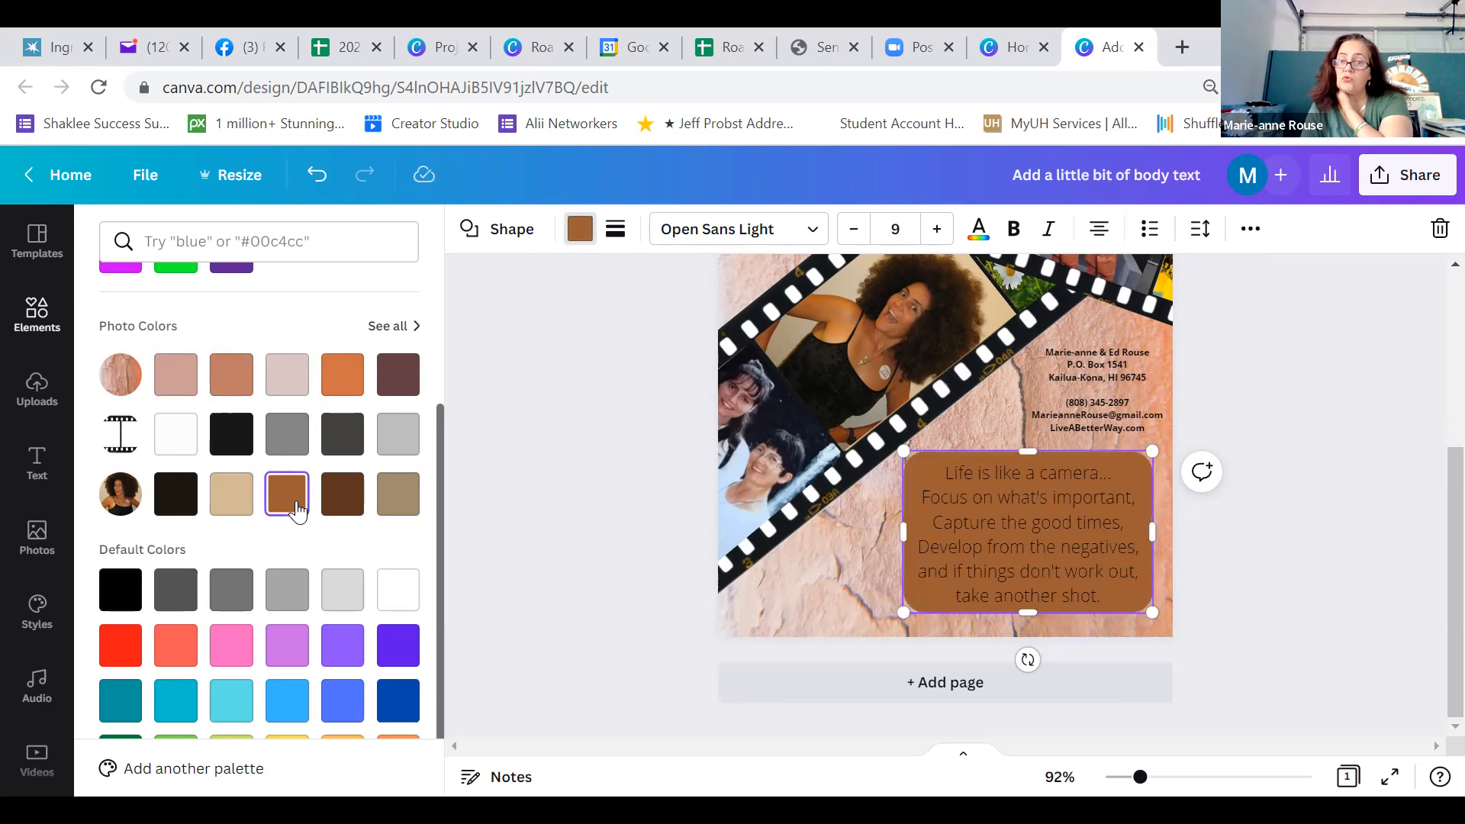
click(240, 509)
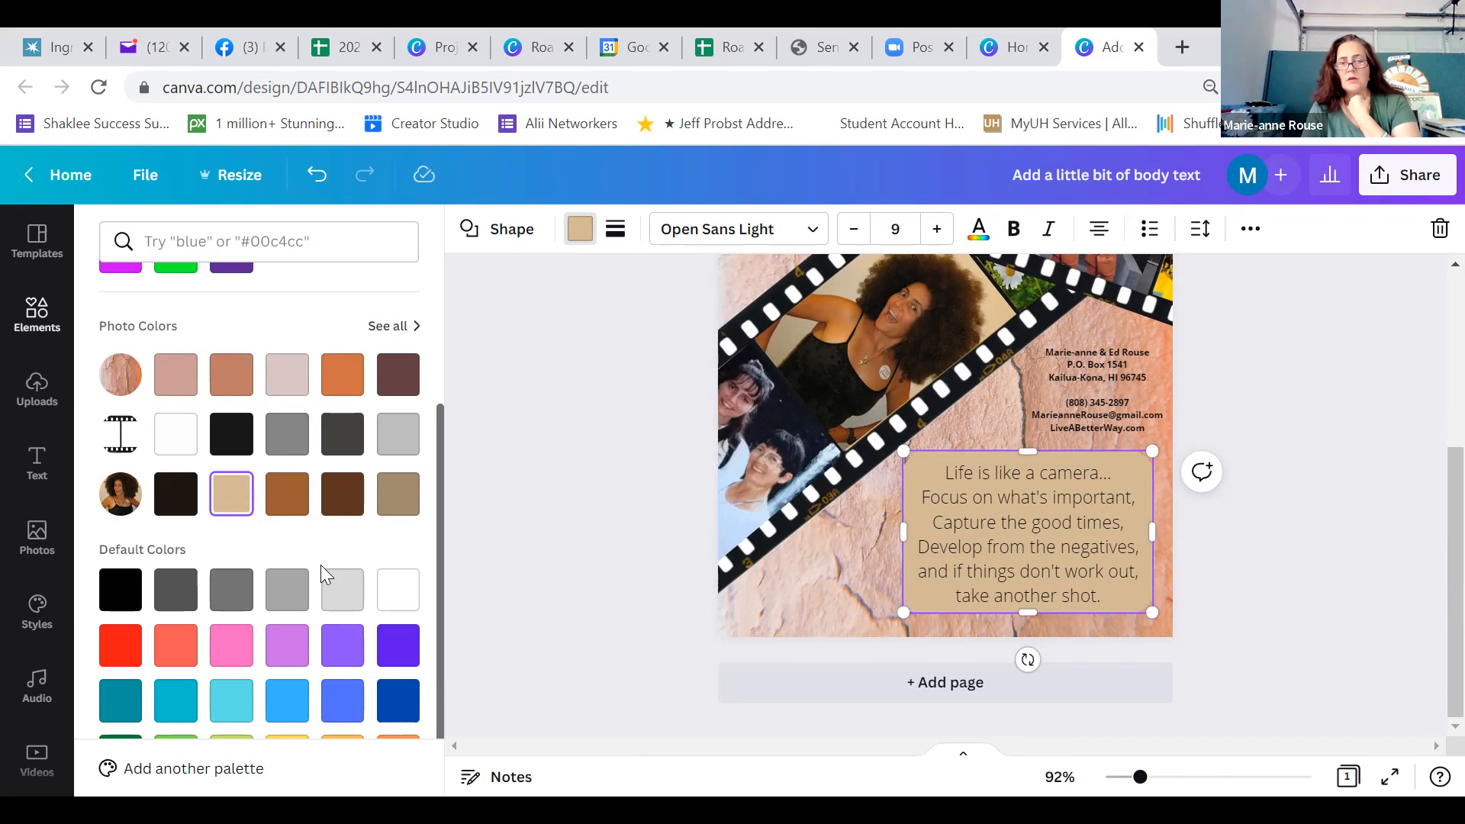
click(382, 598)
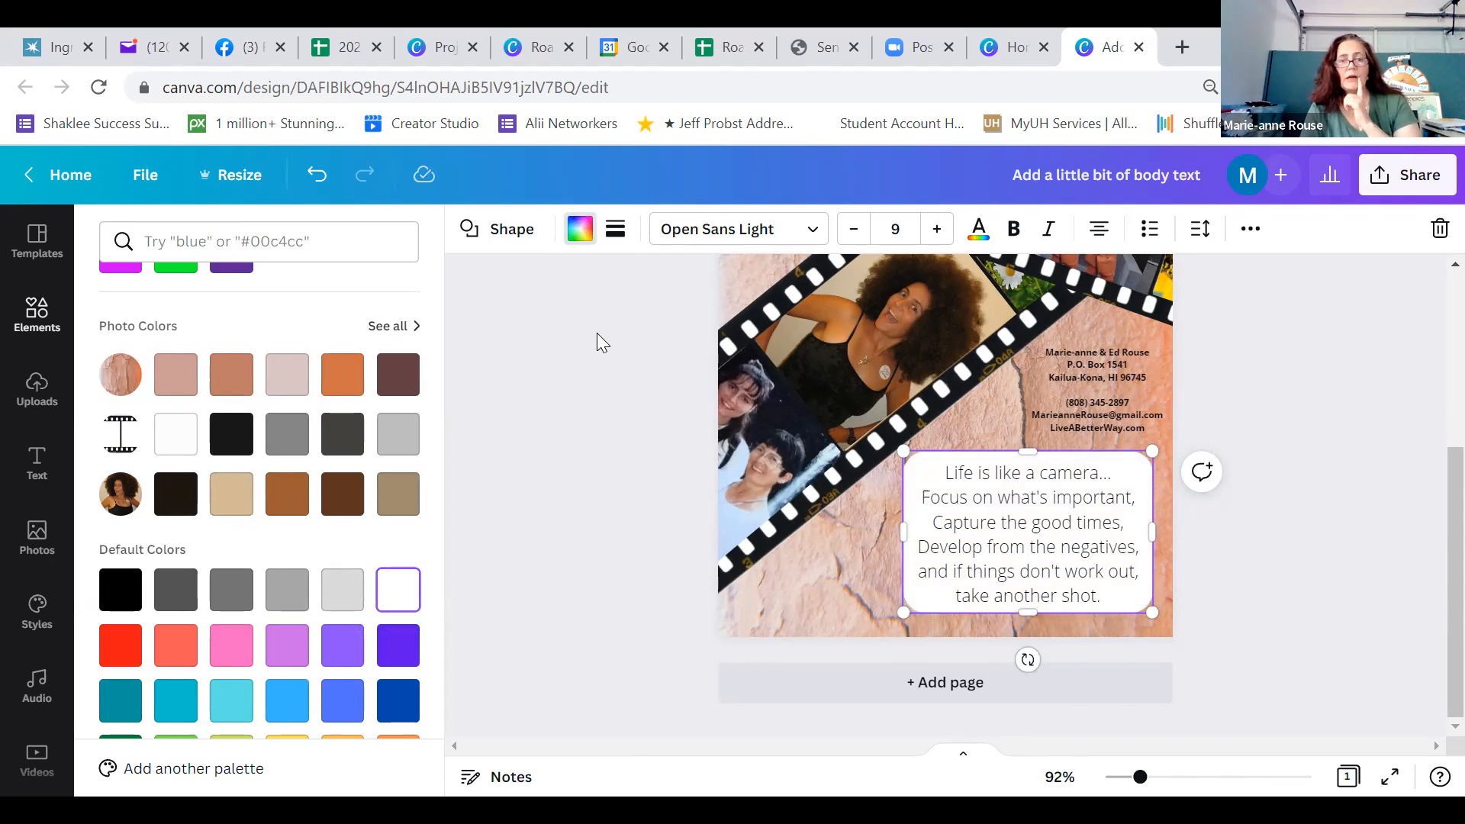
key(Escape)
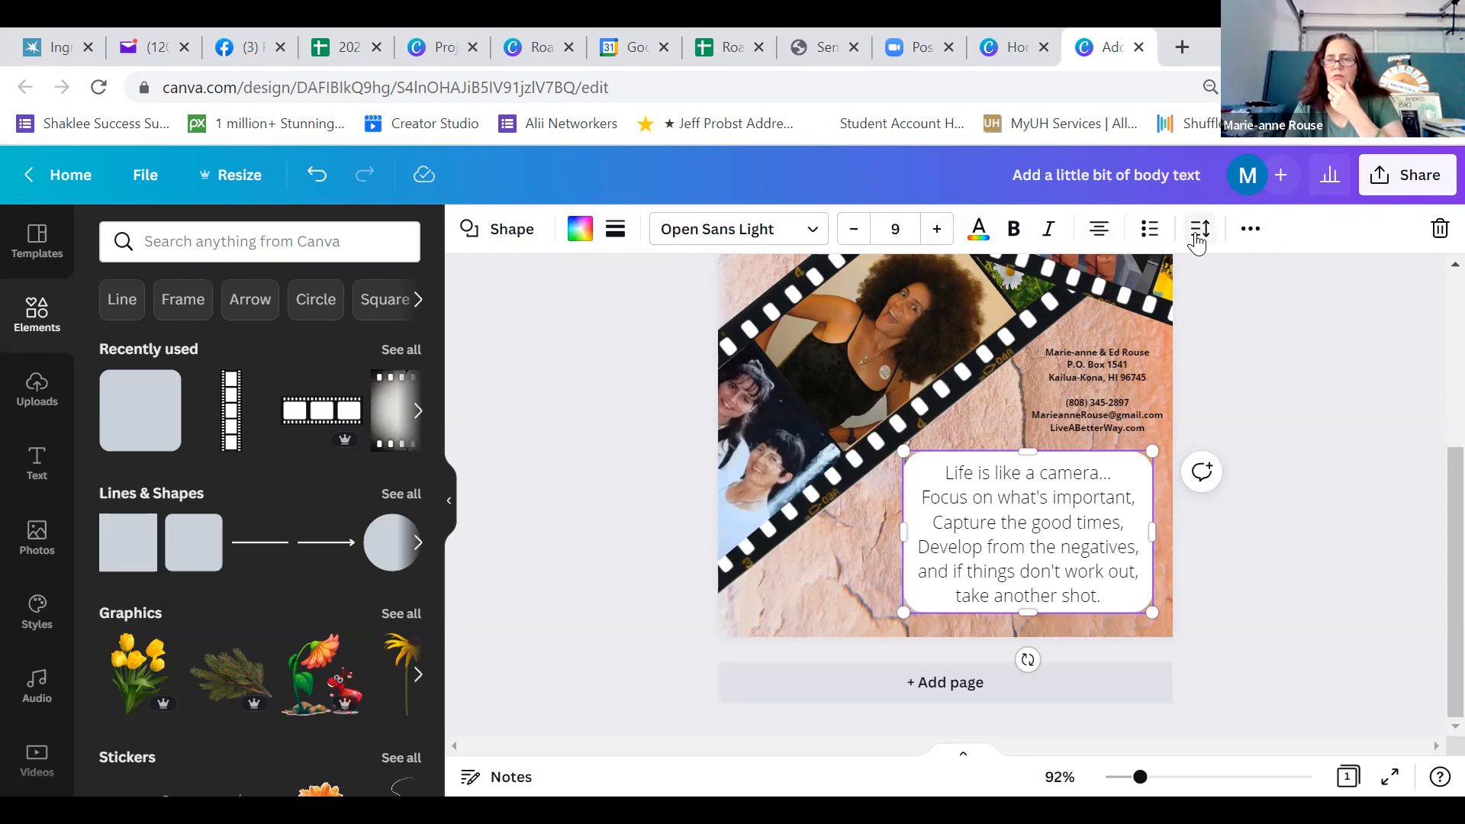
Set the white rounded shape's transparency to 51 and preview the card full screen
click(1254, 239)
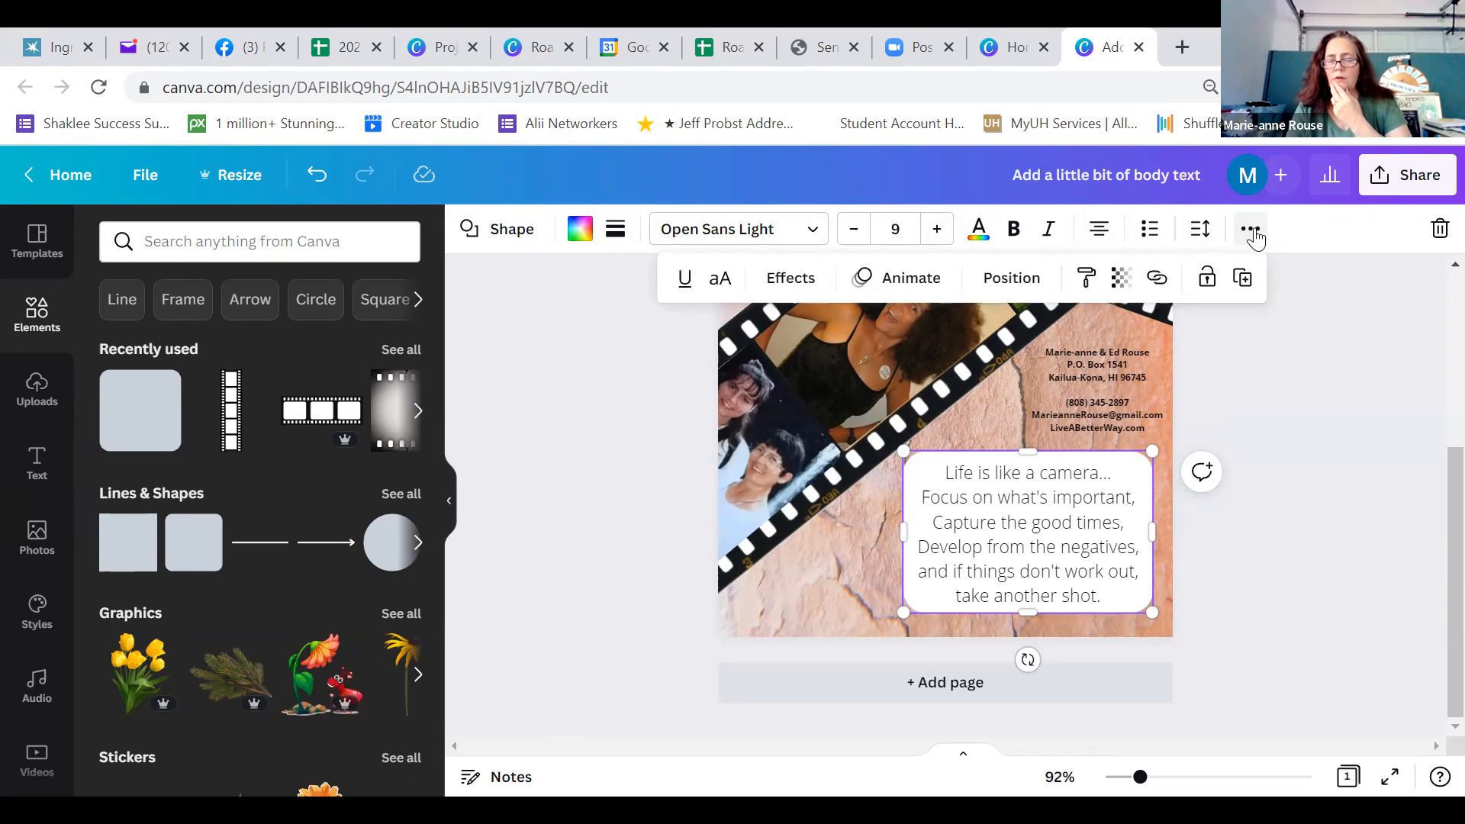
click(1122, 279)
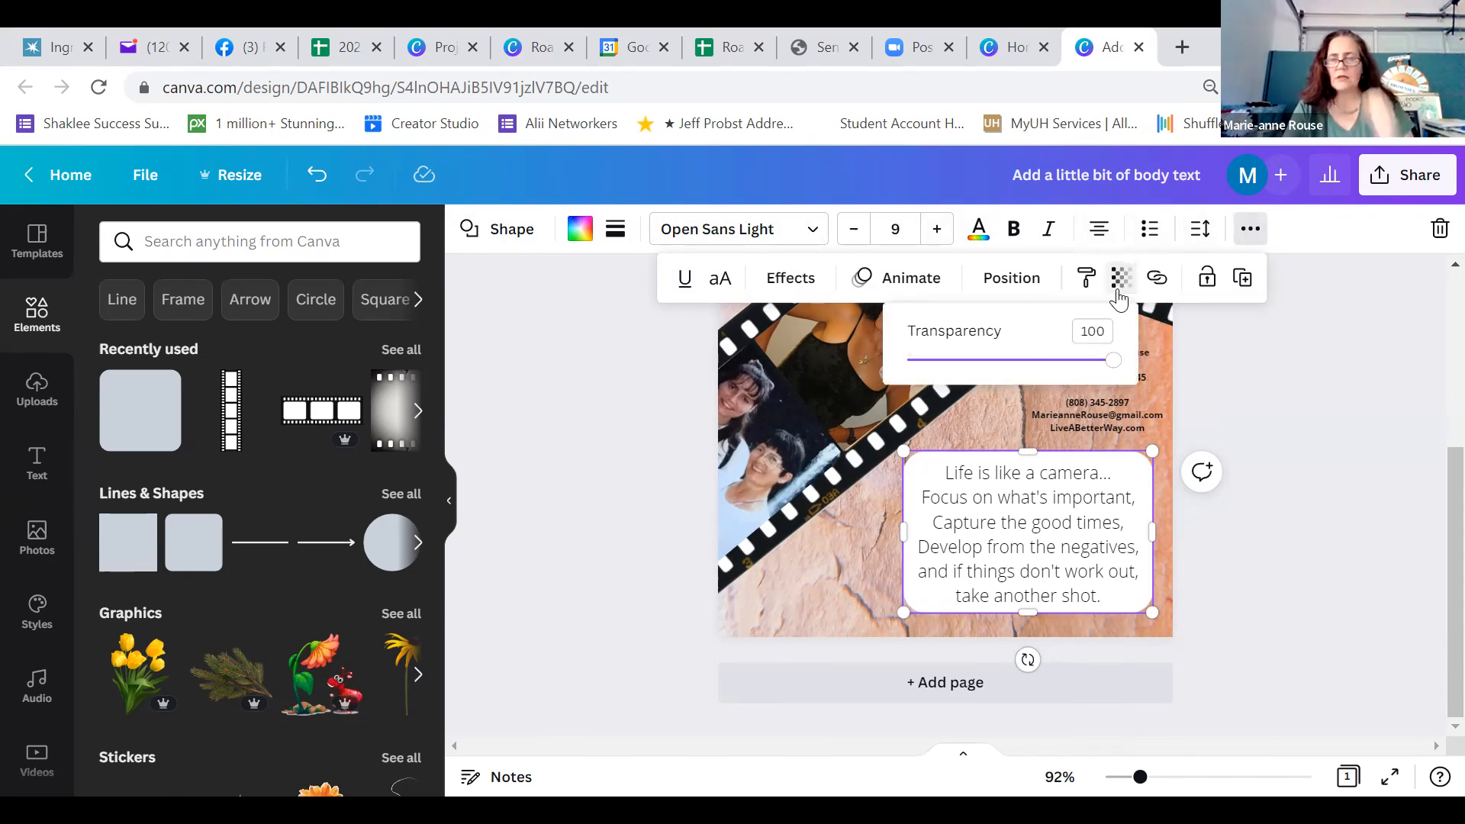
drag(1116, 372, 1010, 384)
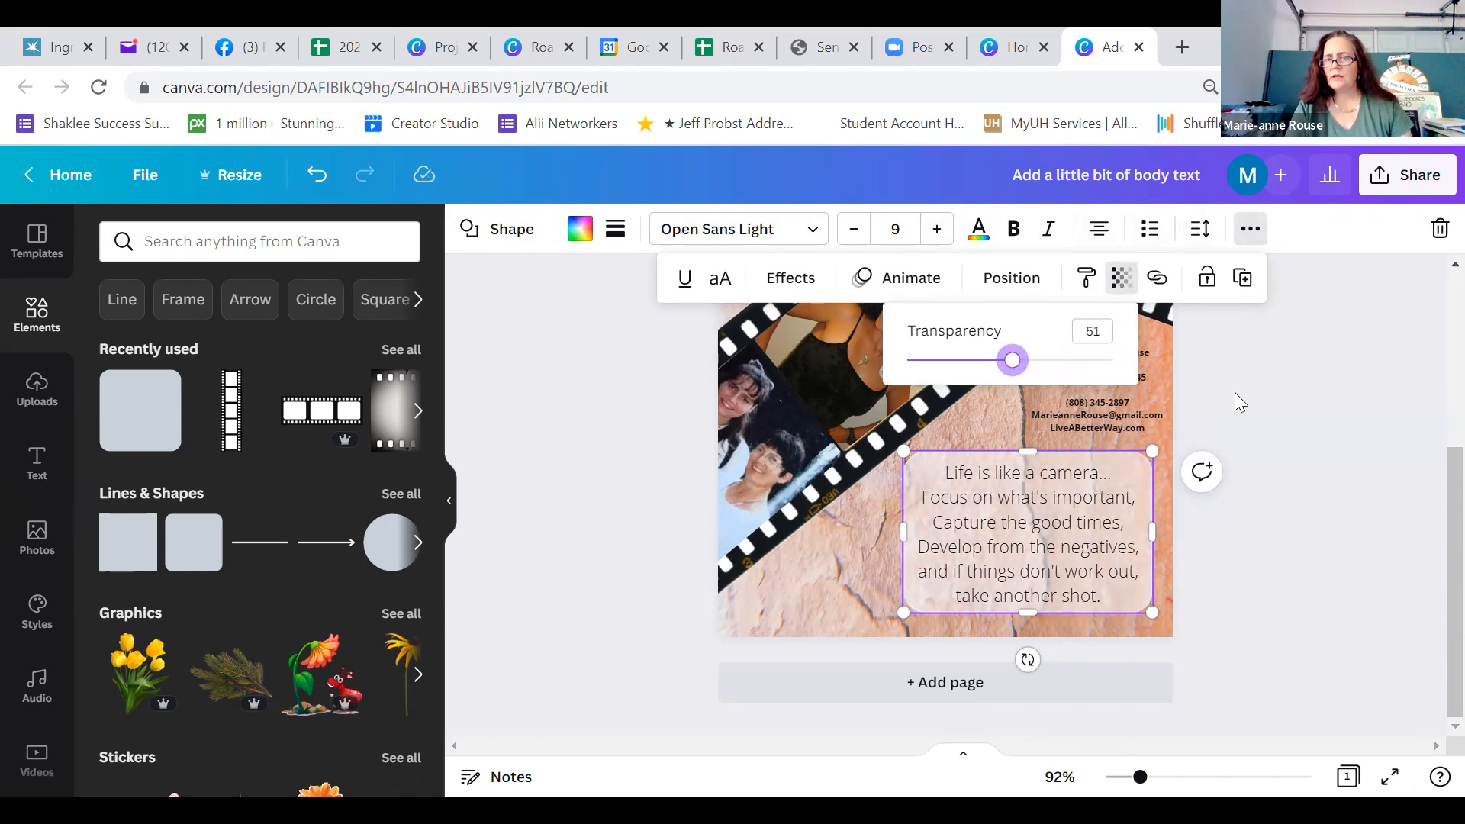
click(1239, 395)
click(1239, 395)
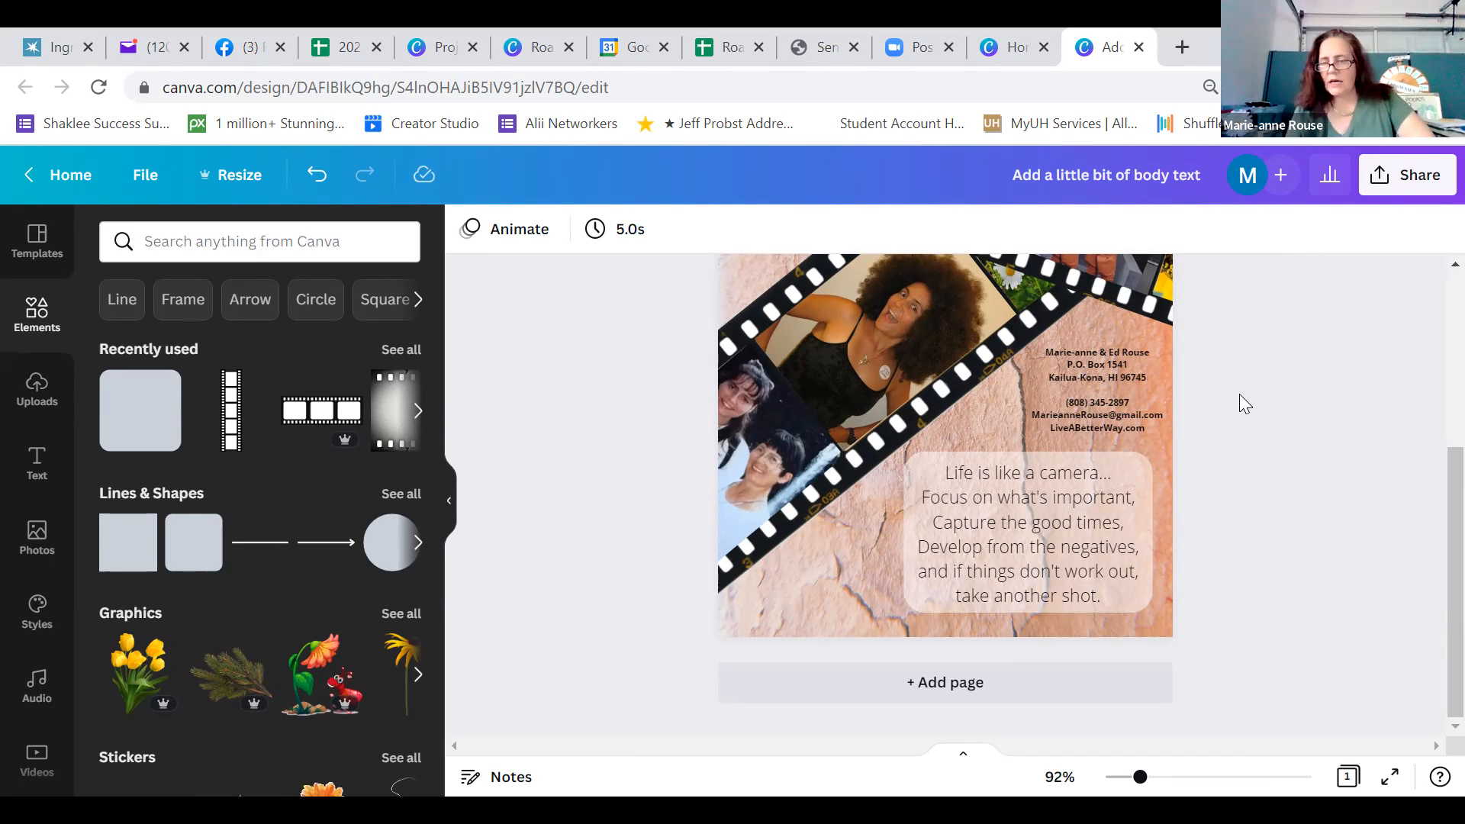
click(1391, 777)
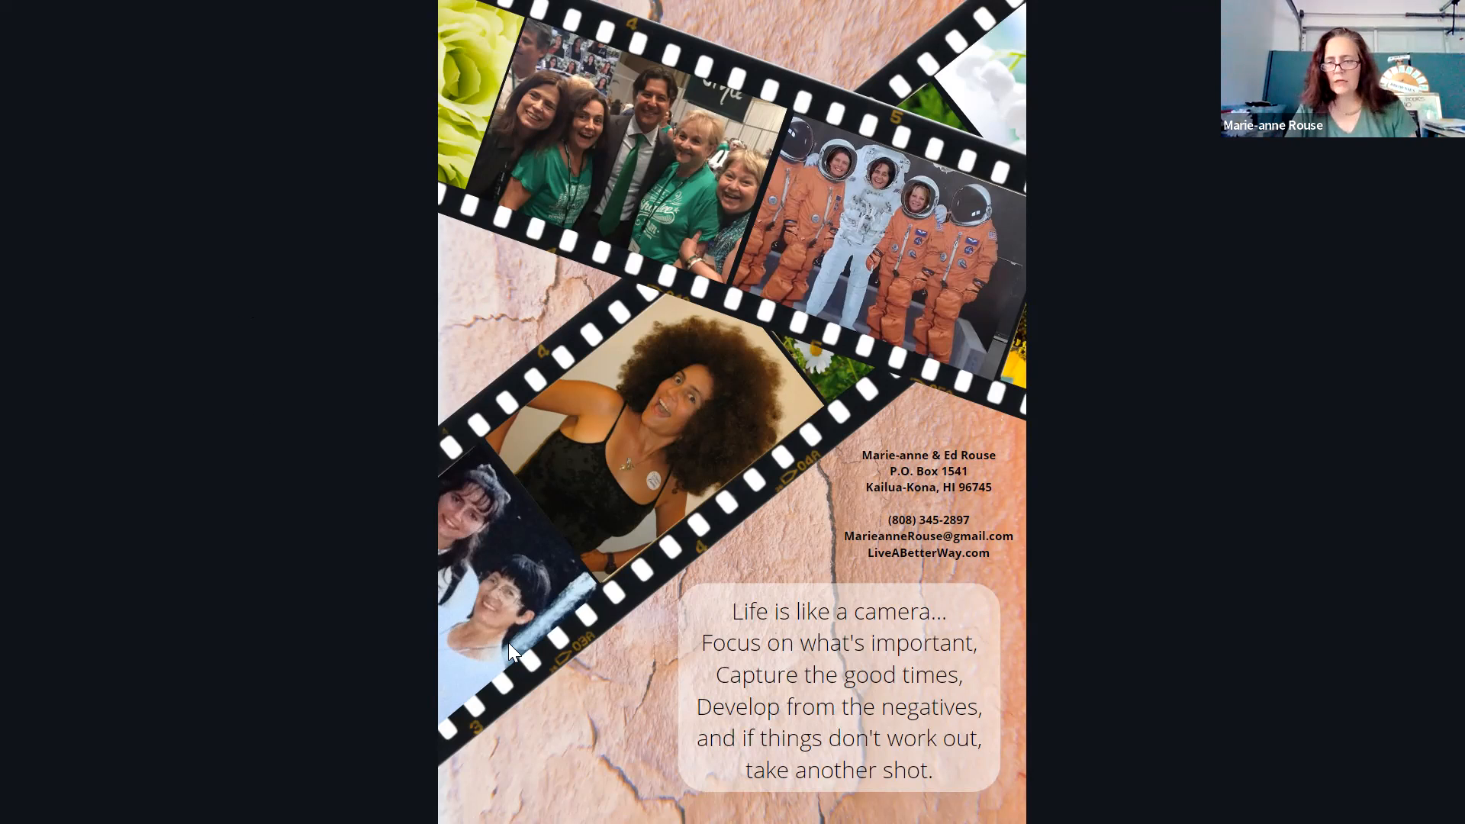
key(Escape)
Leave the preview and try the Satisfy font on the whole contact details text block
click(1175, 776)
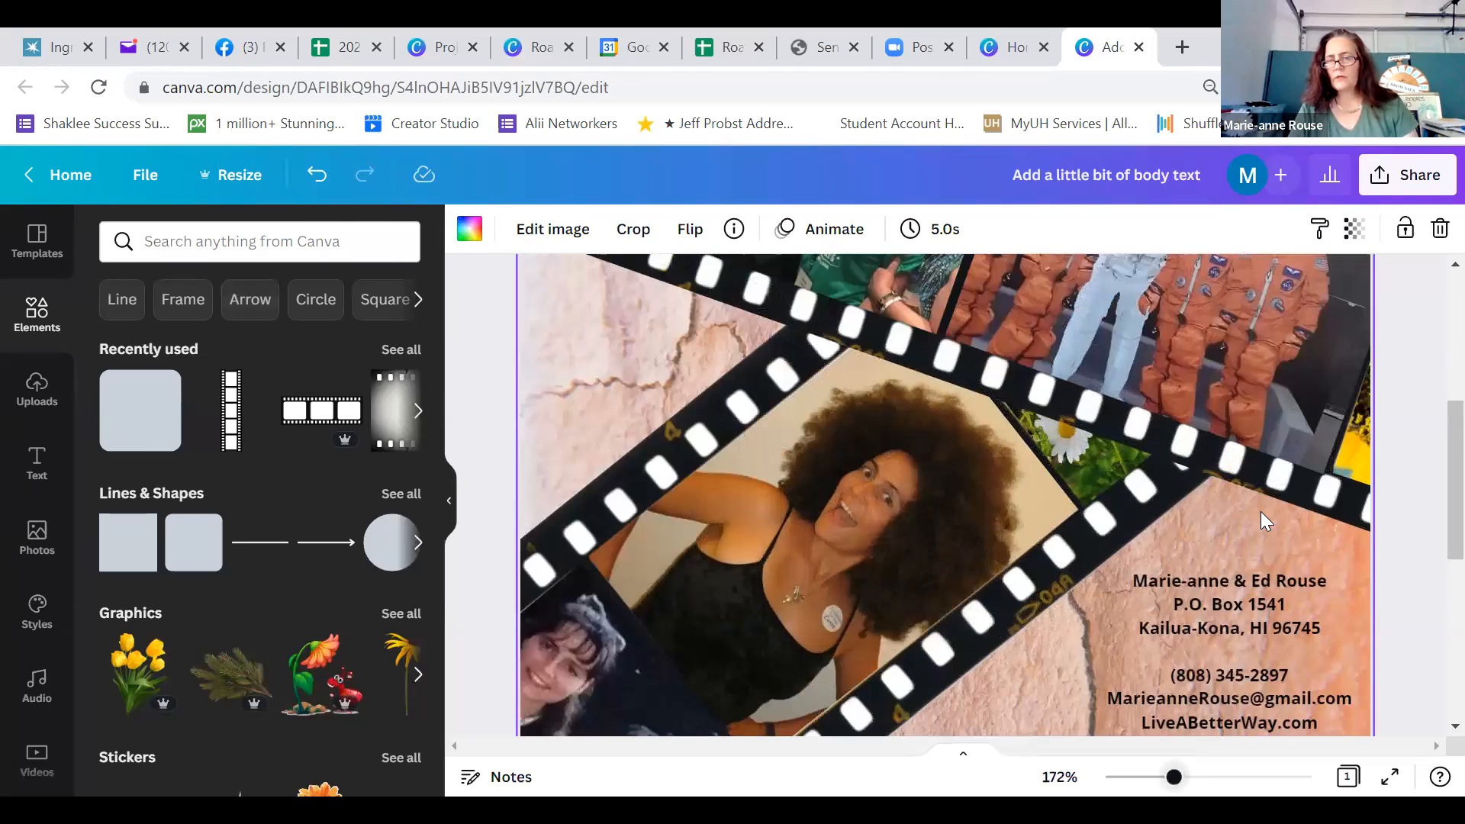
scroll(1261, 511, down, 2)
click(1264, 519)
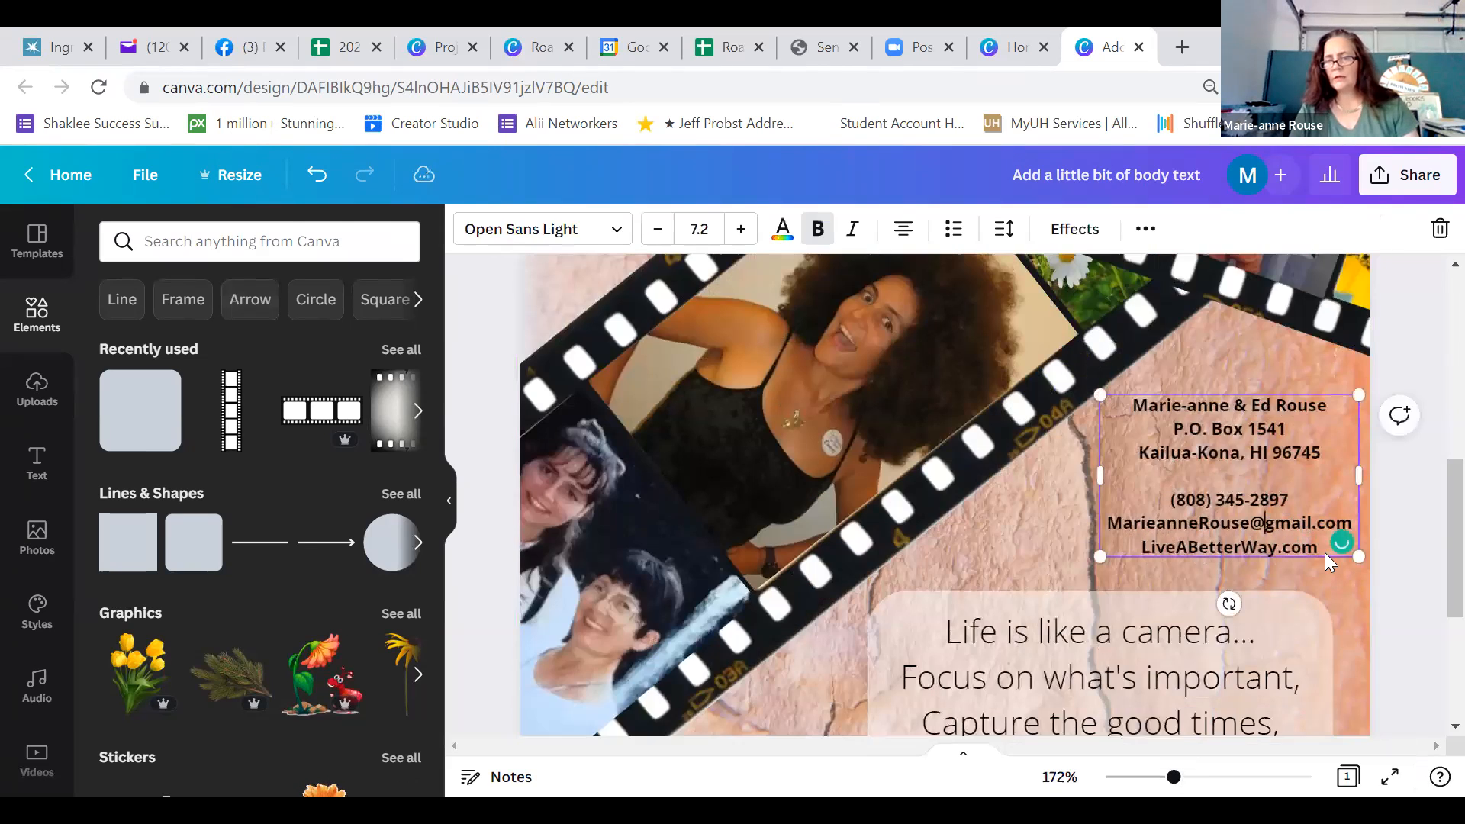
key(ctrl+a)
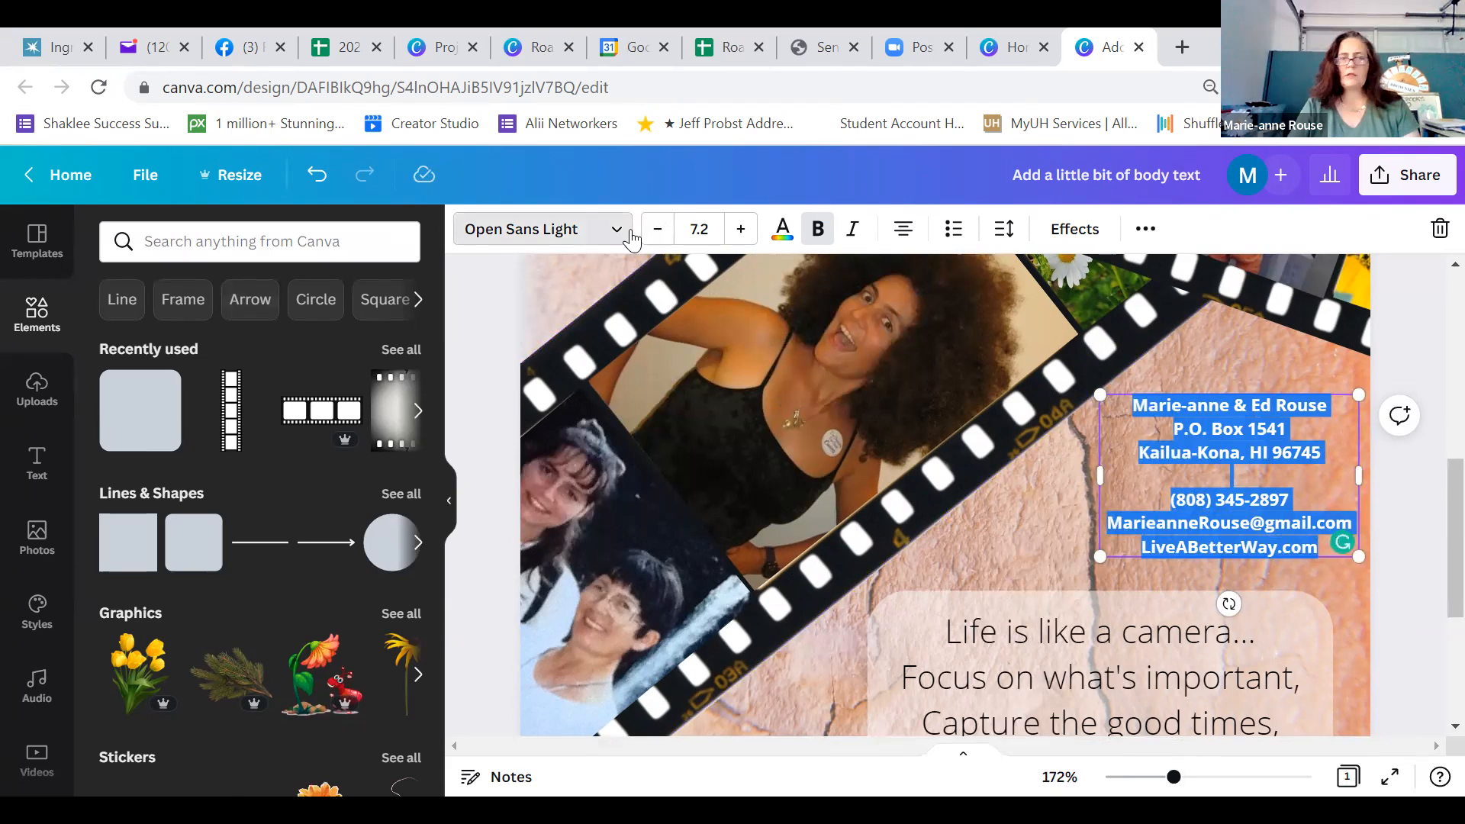
click(631, 233)
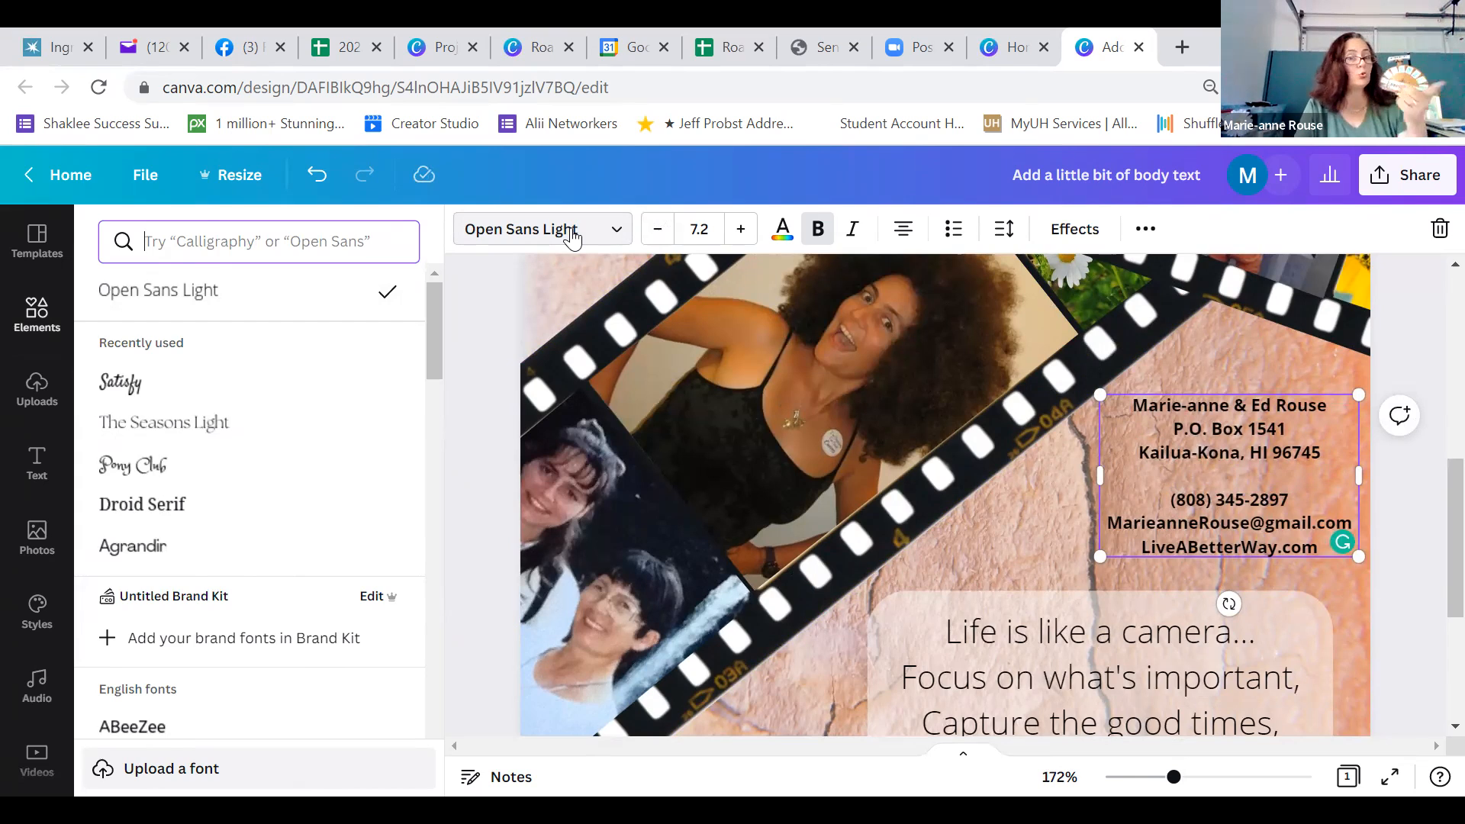
click(133, 386)
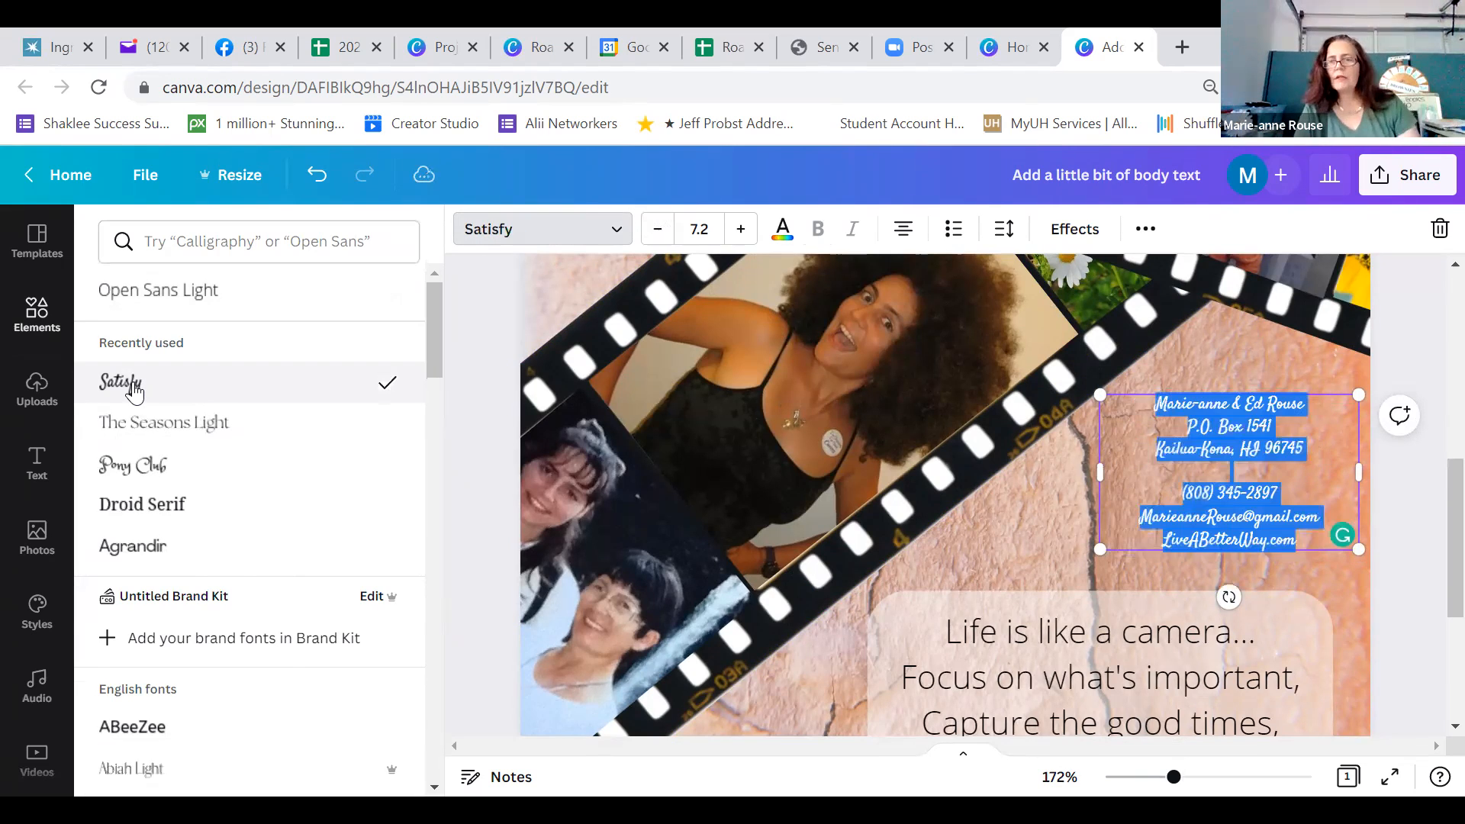
click(1236, 502)
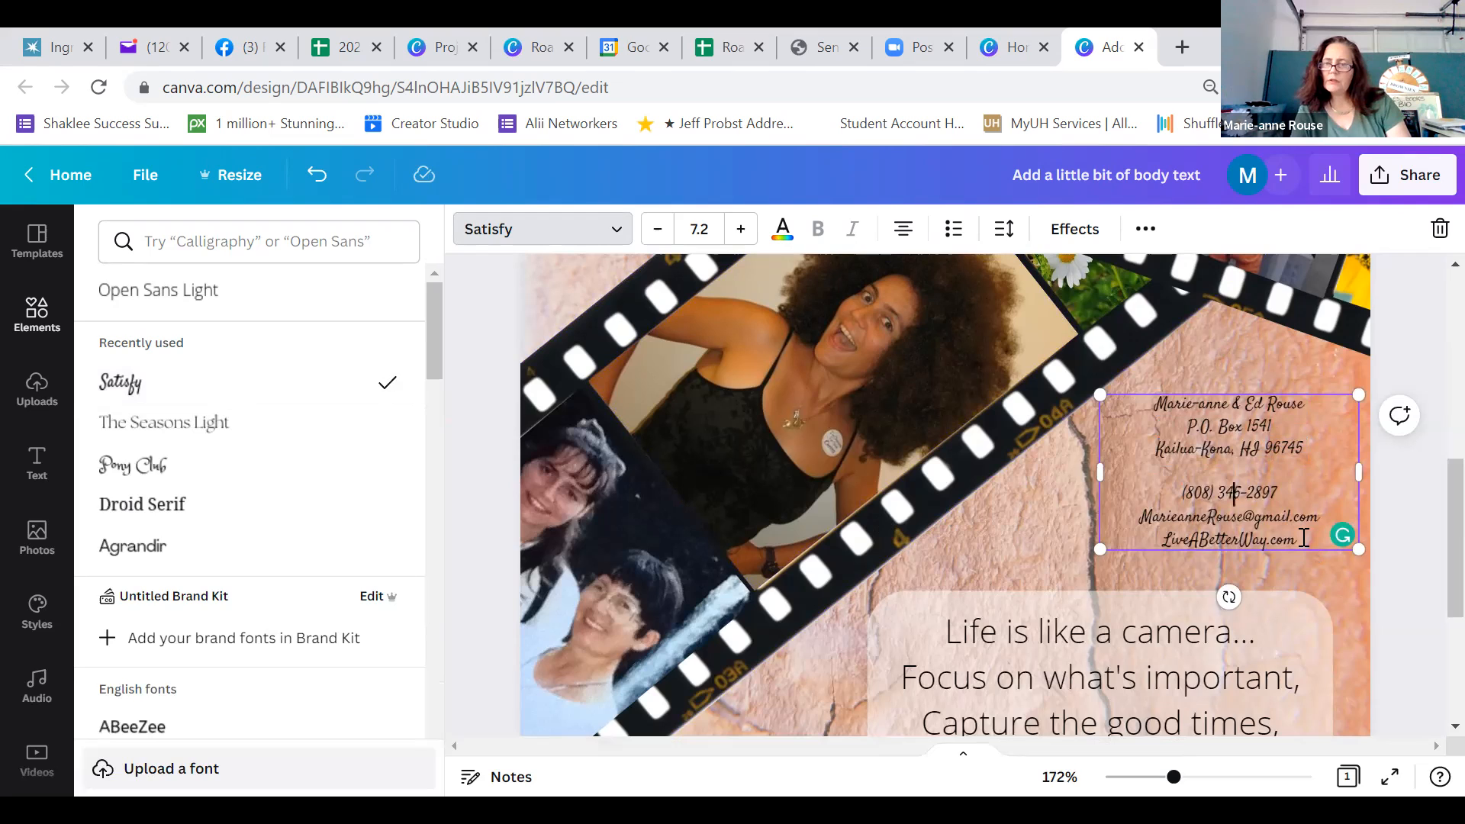
Browse the English fonts for the contact details, trying Aprila and then Architects Daughter
drag(1304, 538, 1279, 539)
drag(1134, 445, 1104, 433)
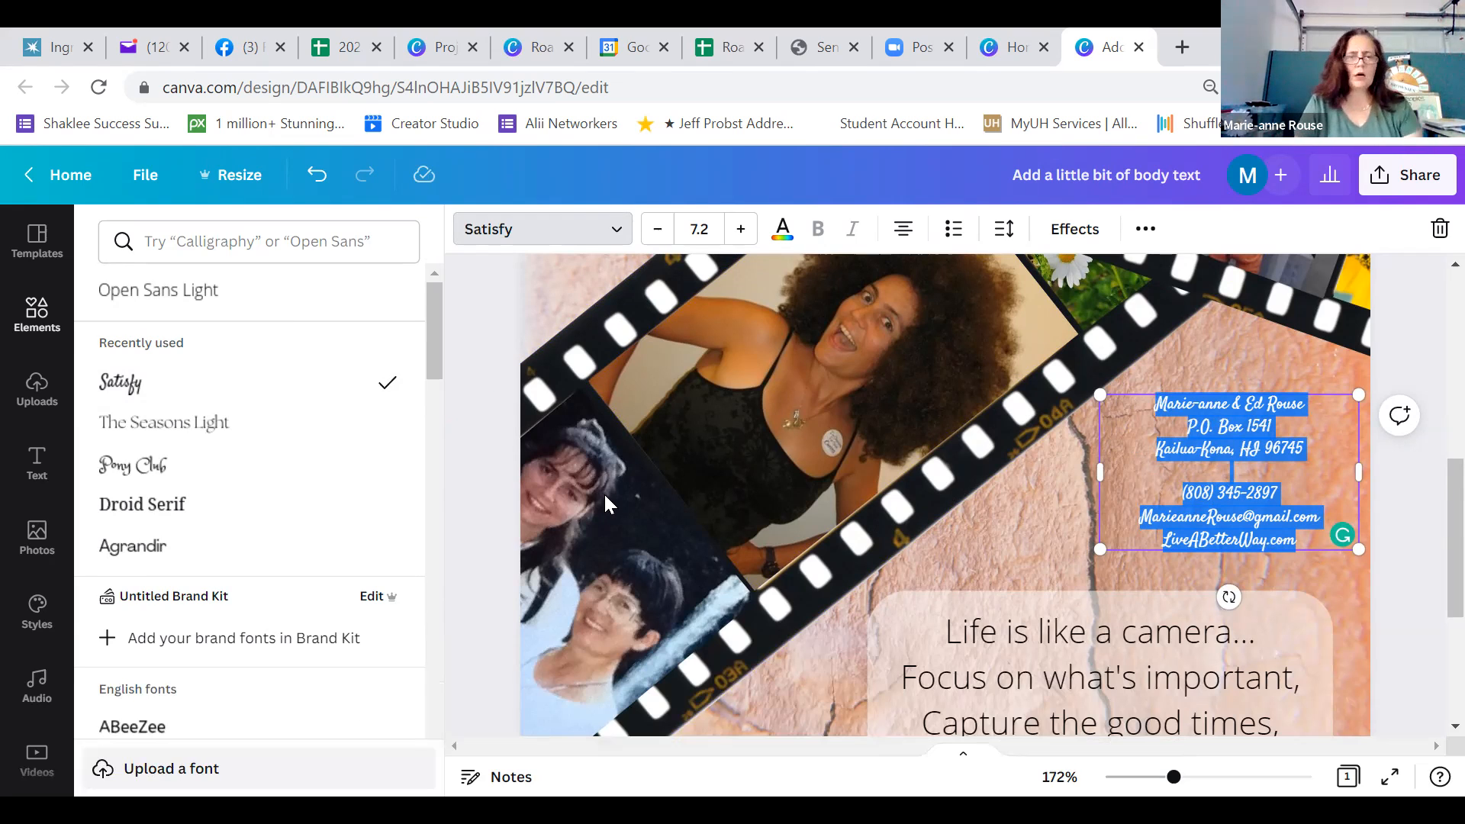
drag(435, 319, 437, 631)
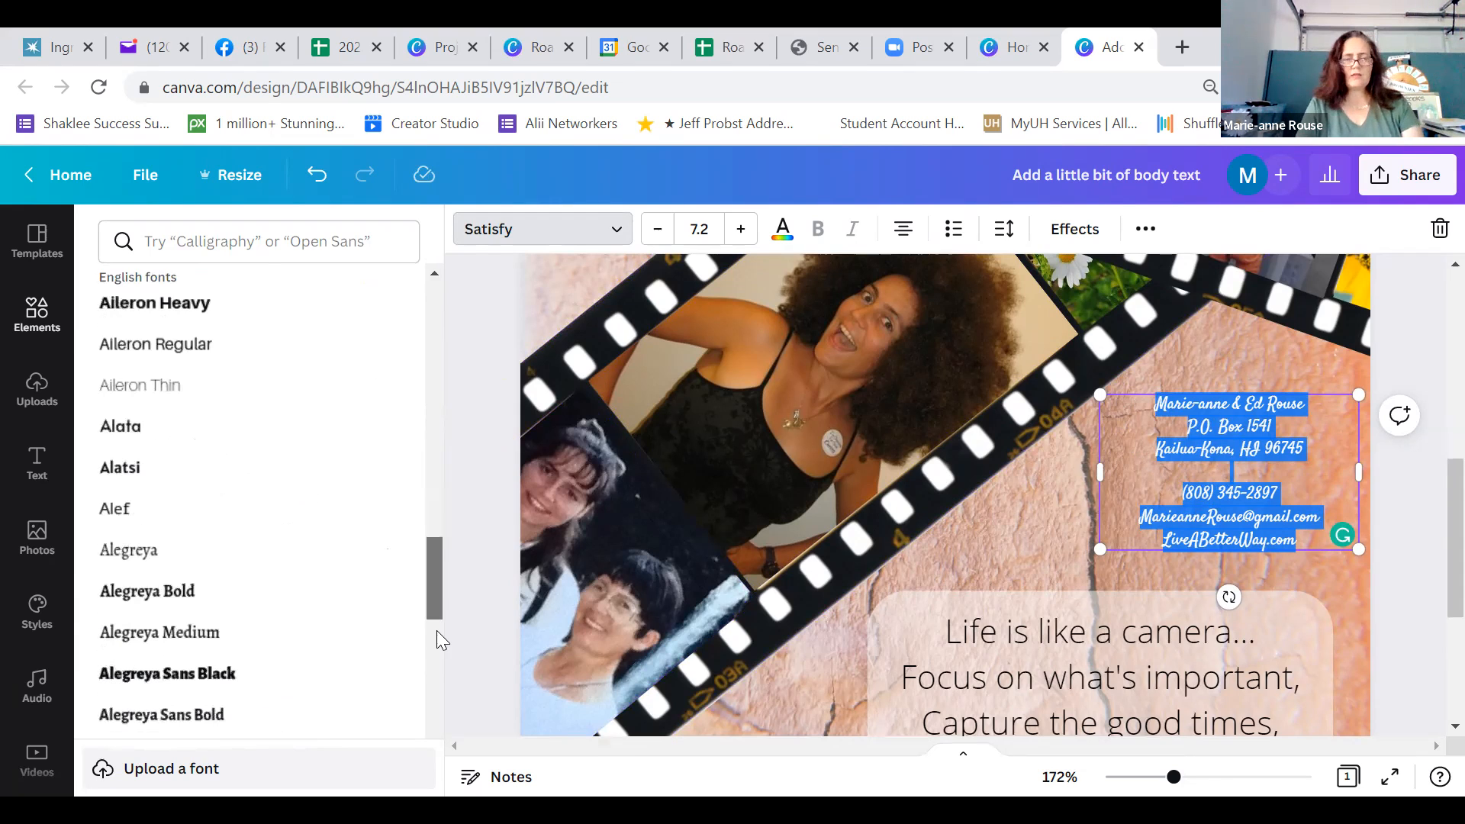
scroll(435, 687, down, 5)
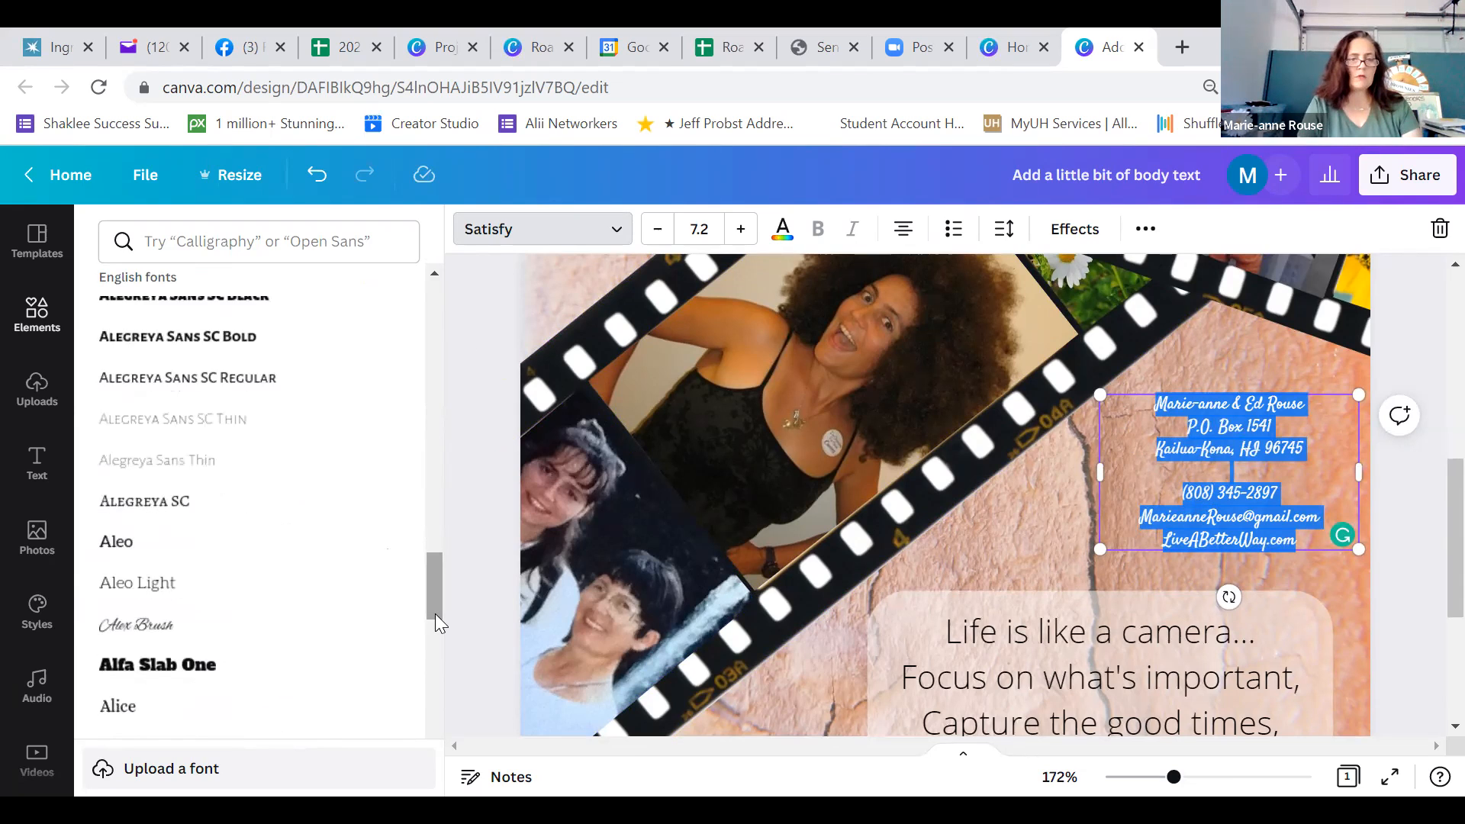
drag(436, 615, 435, 653)
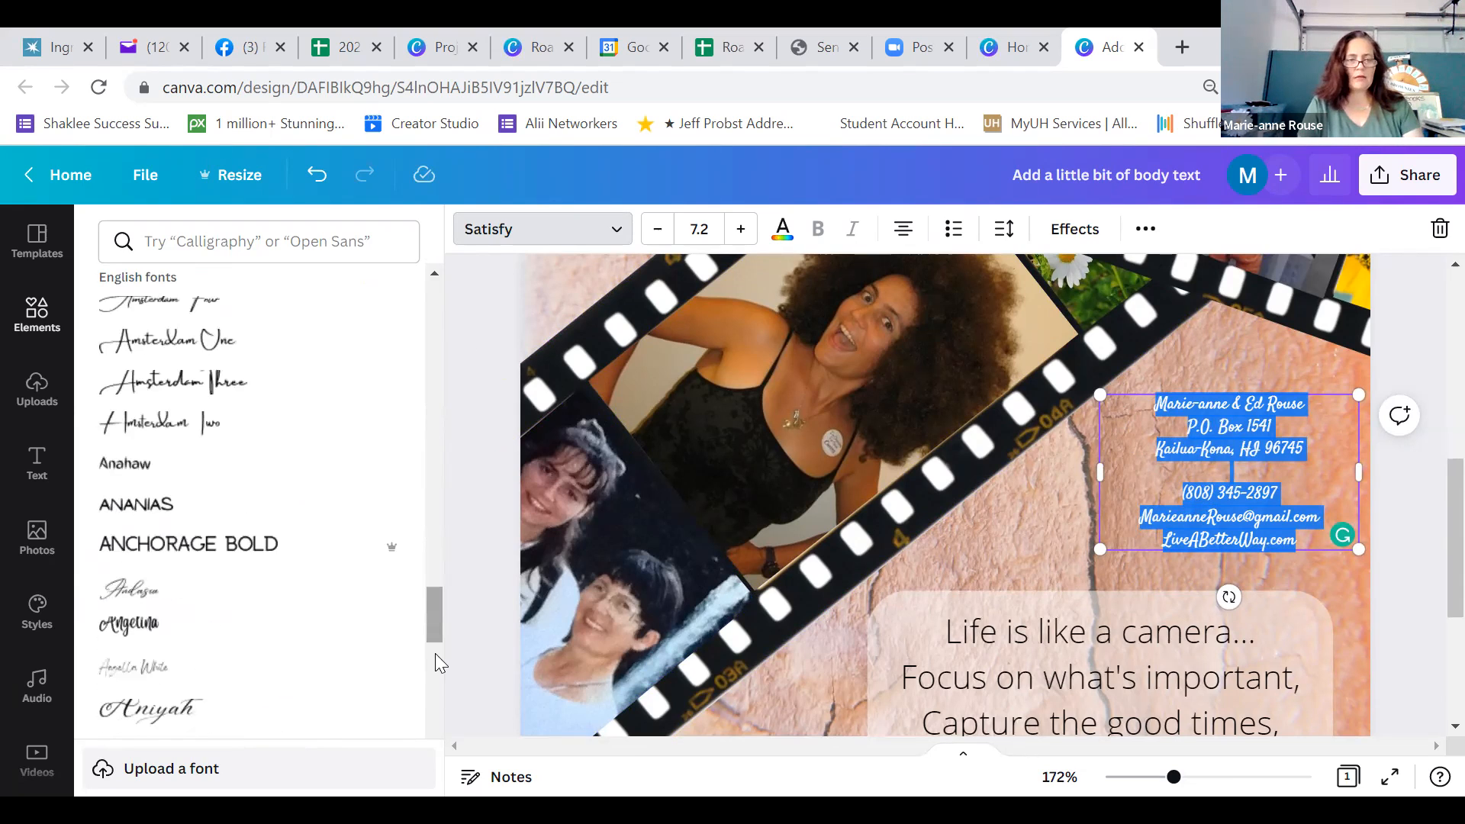
scroll(436, 613, down, 1)
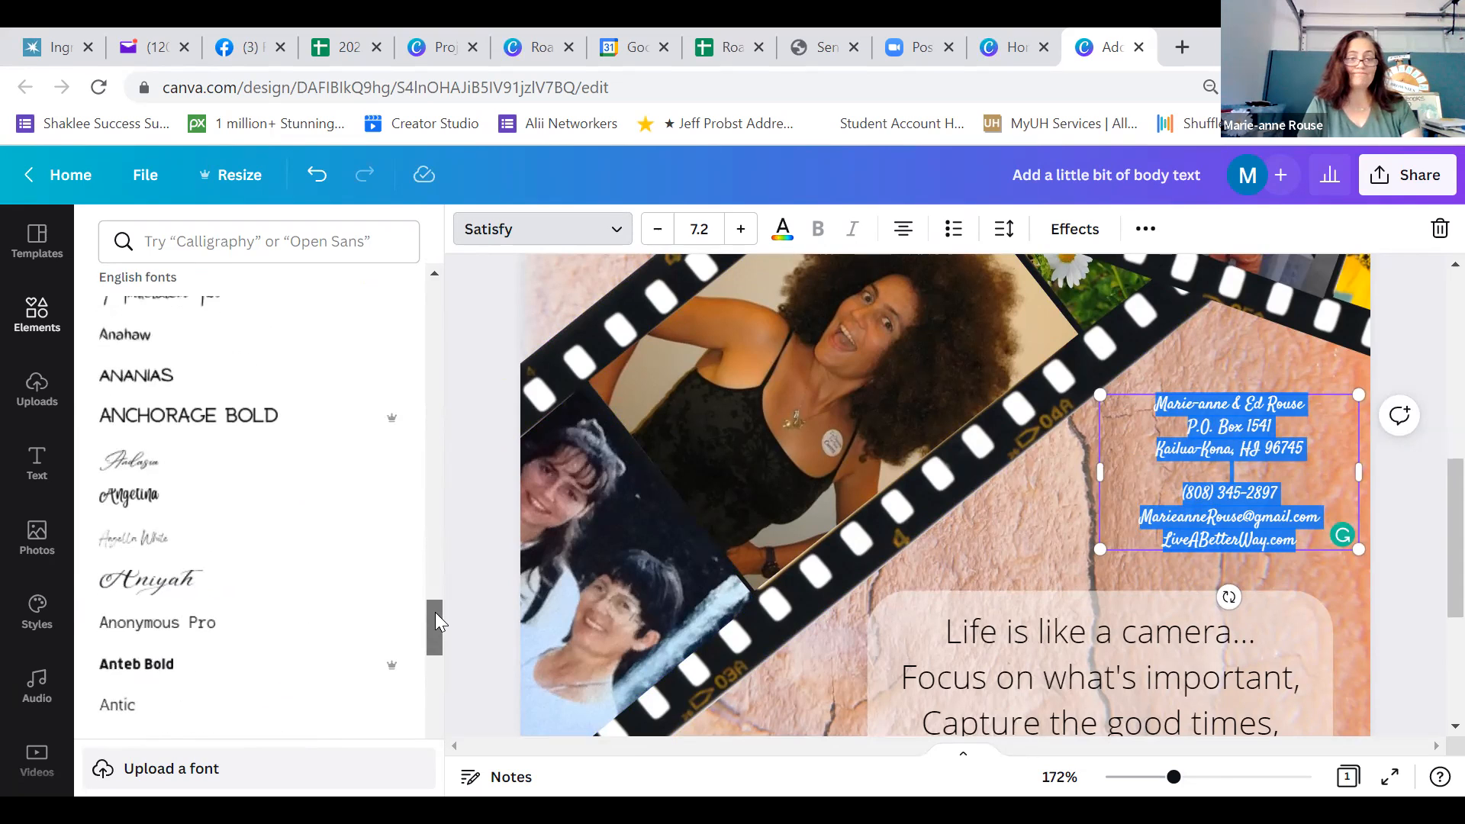
drag(436, 612, 435, 615)
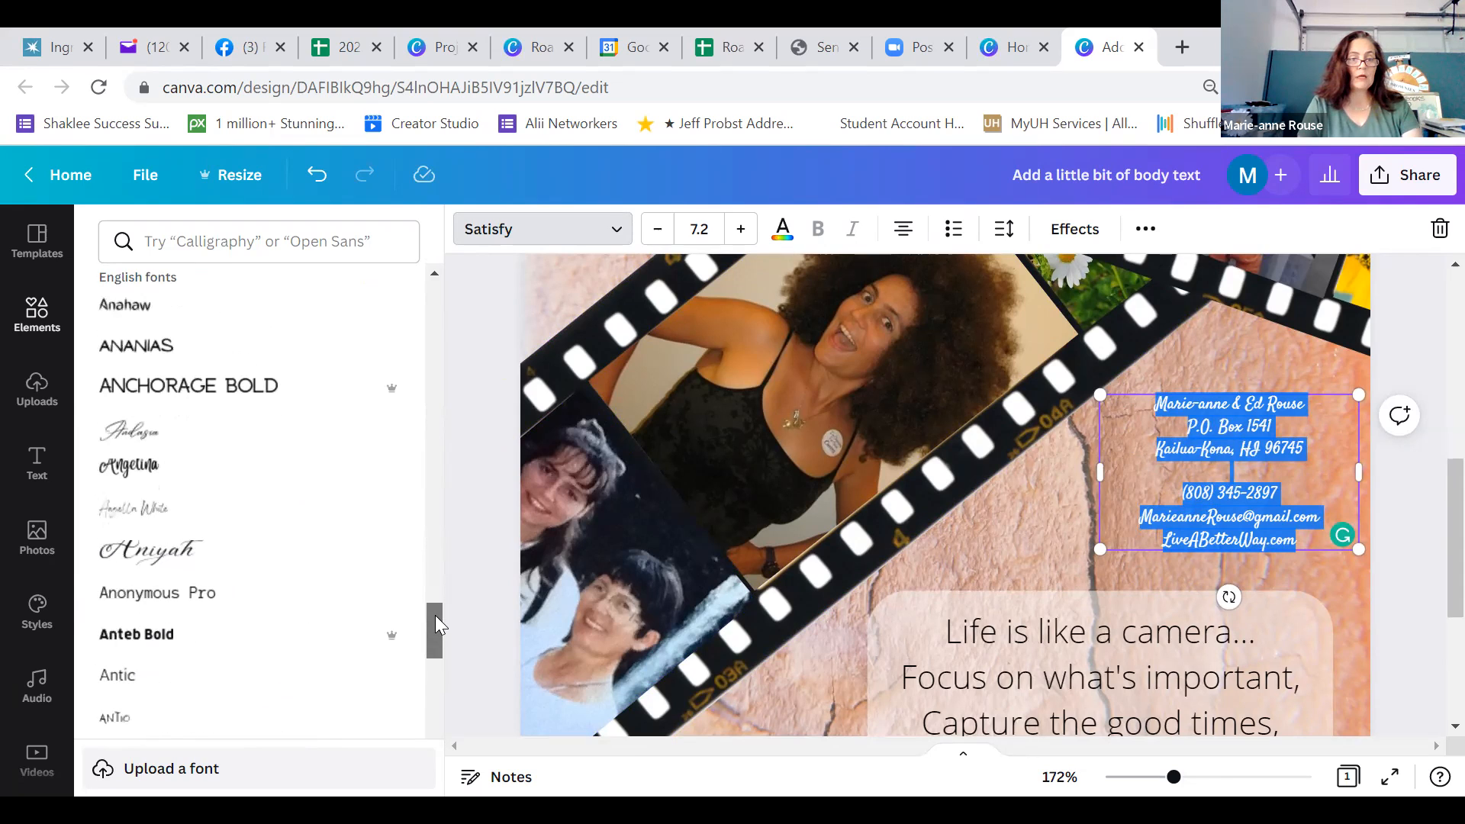
drag(435, 615, 435, 646)
scroll(435, 646, down, 1)
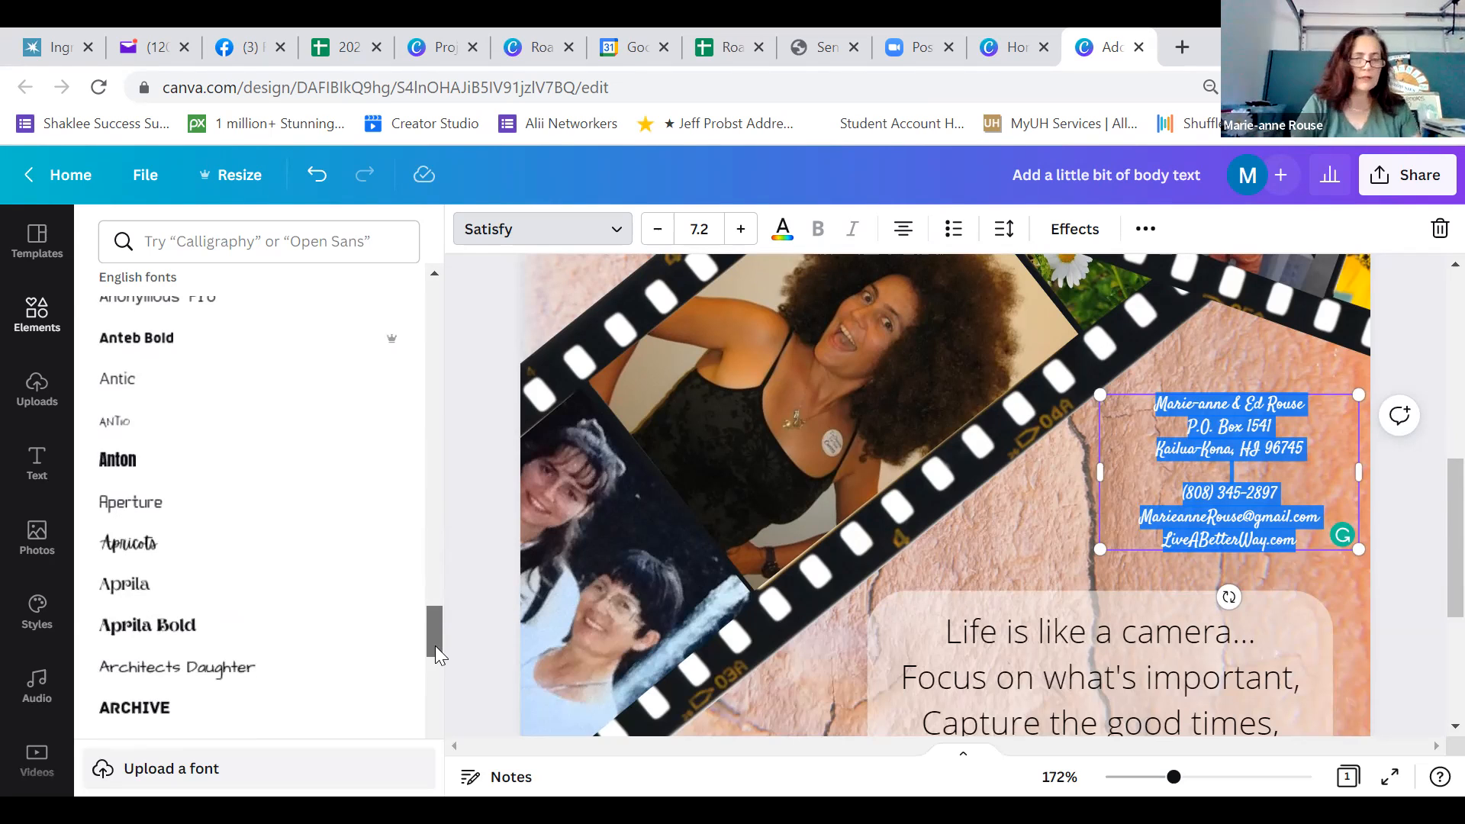
click(137, 586)
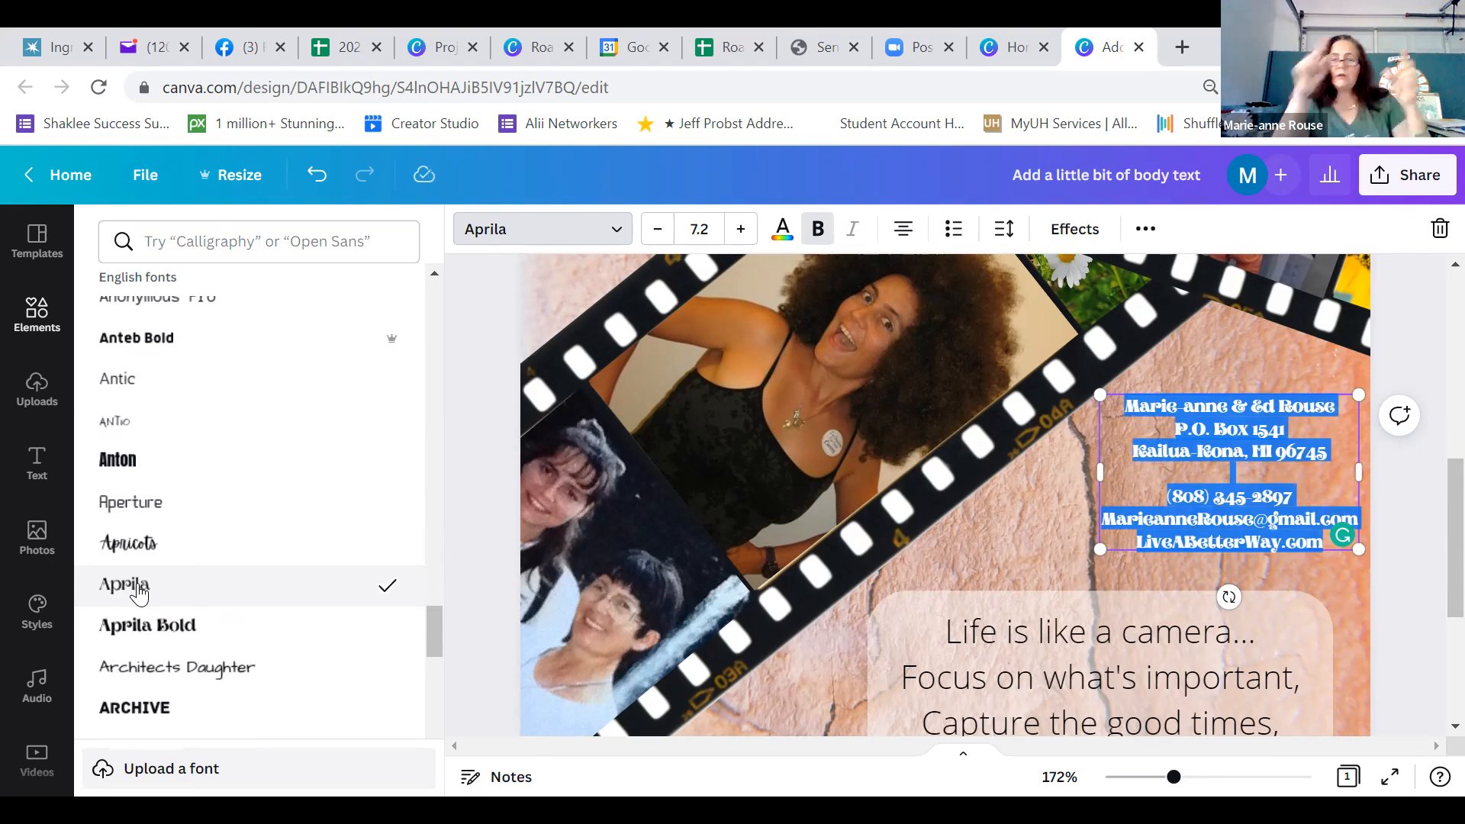
click(147, 685)
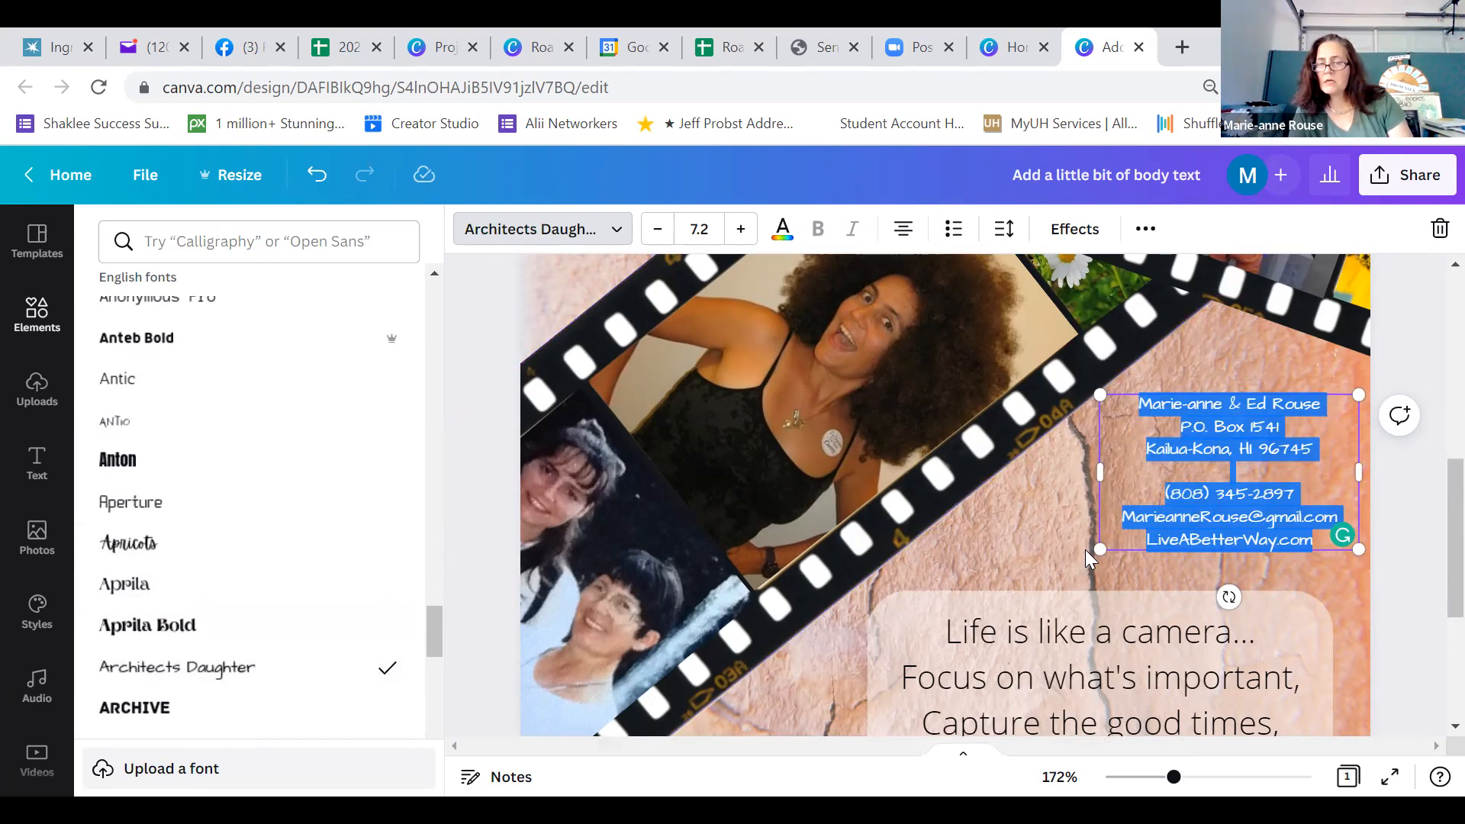
Enlarge the contact details text to size 8.3 and shift the block slightly up and to the right
drag(1102, 549, 1066, 583)
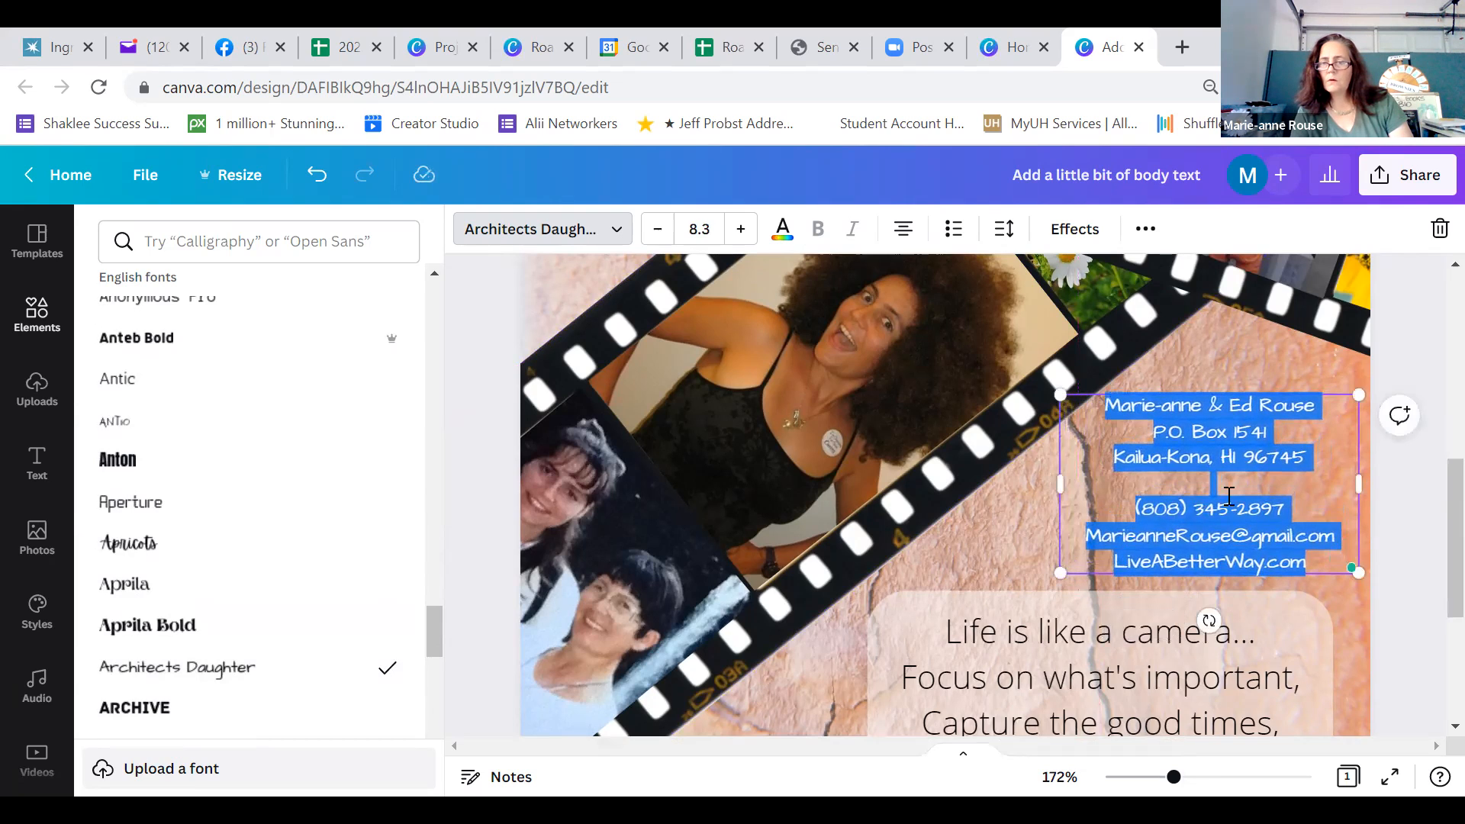
drag(1239, 393, 1251, 382)
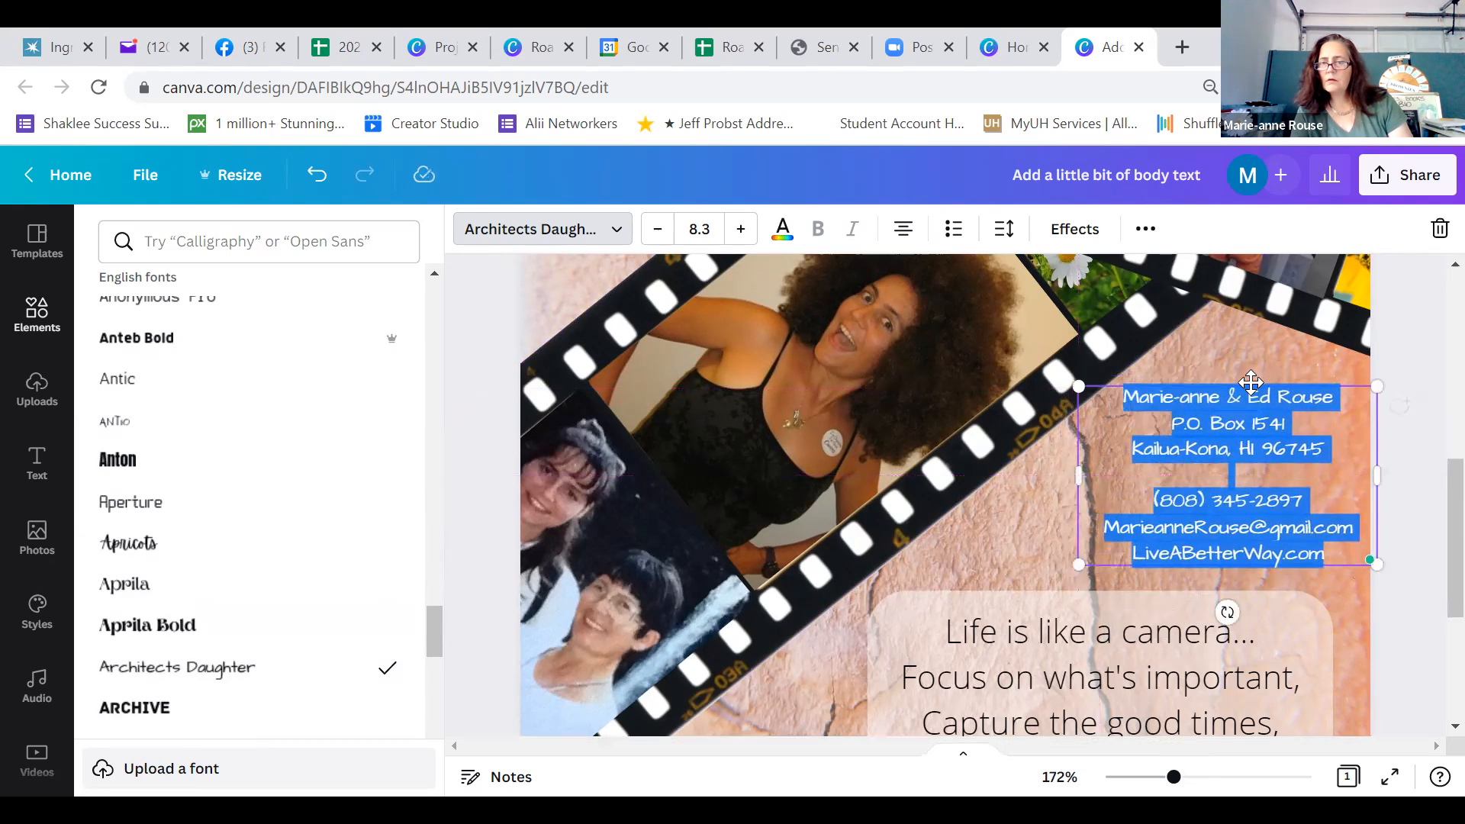
click(1308, 502)
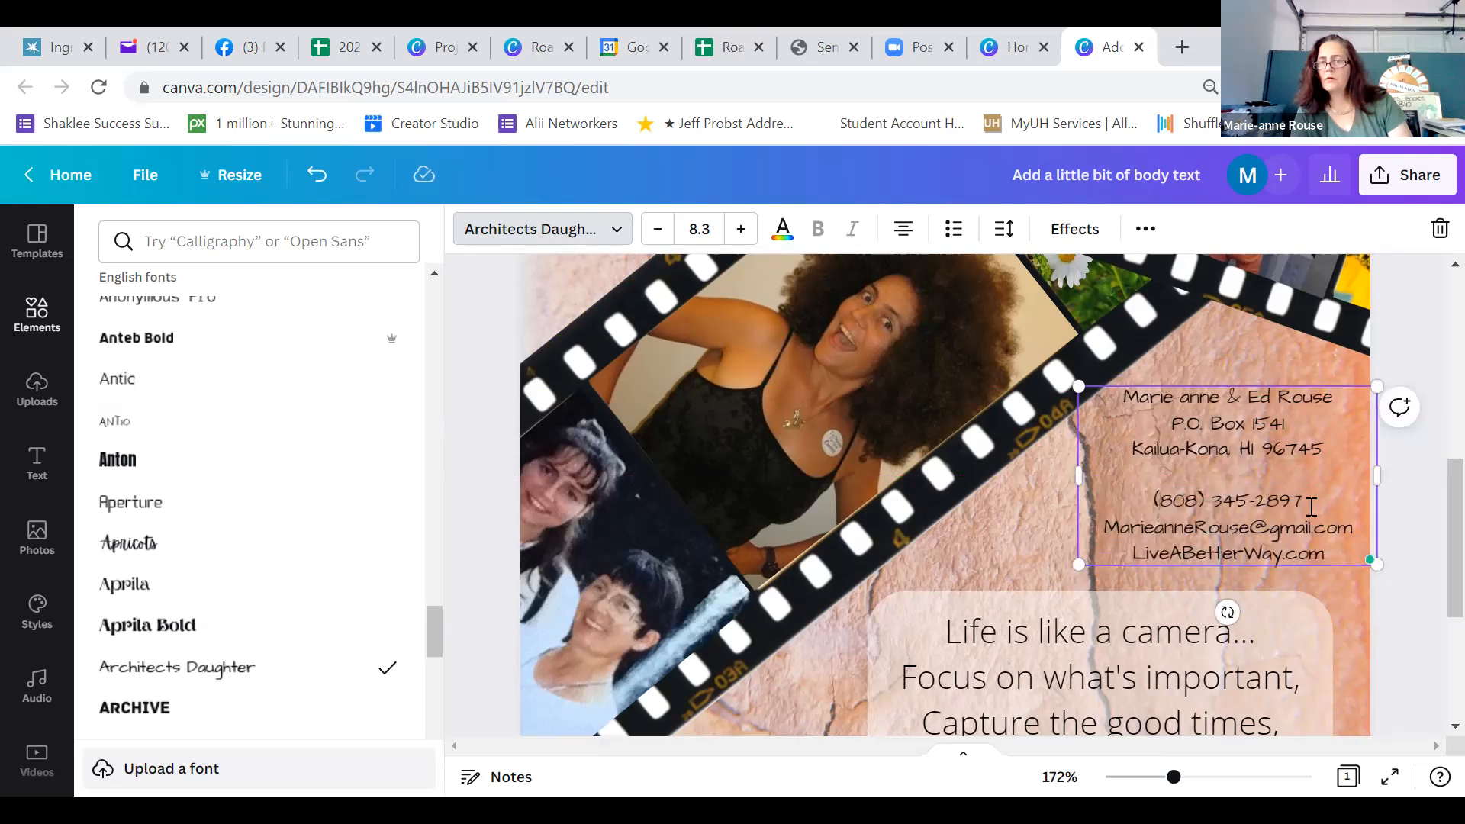
Preview the card full screen to check the contact details in the Architects Daughter font
click(1414, 608)
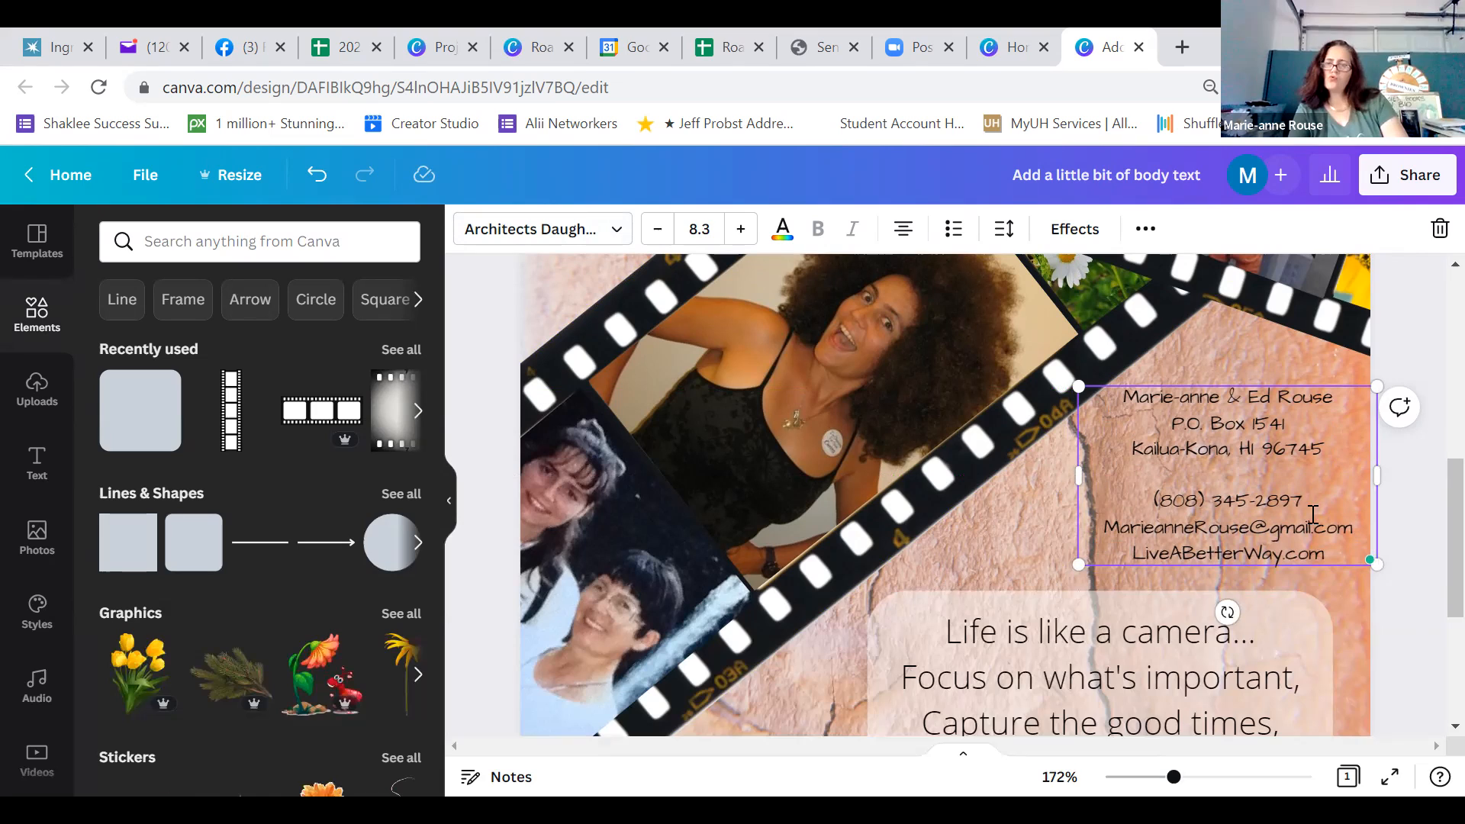
click(1389, 782)
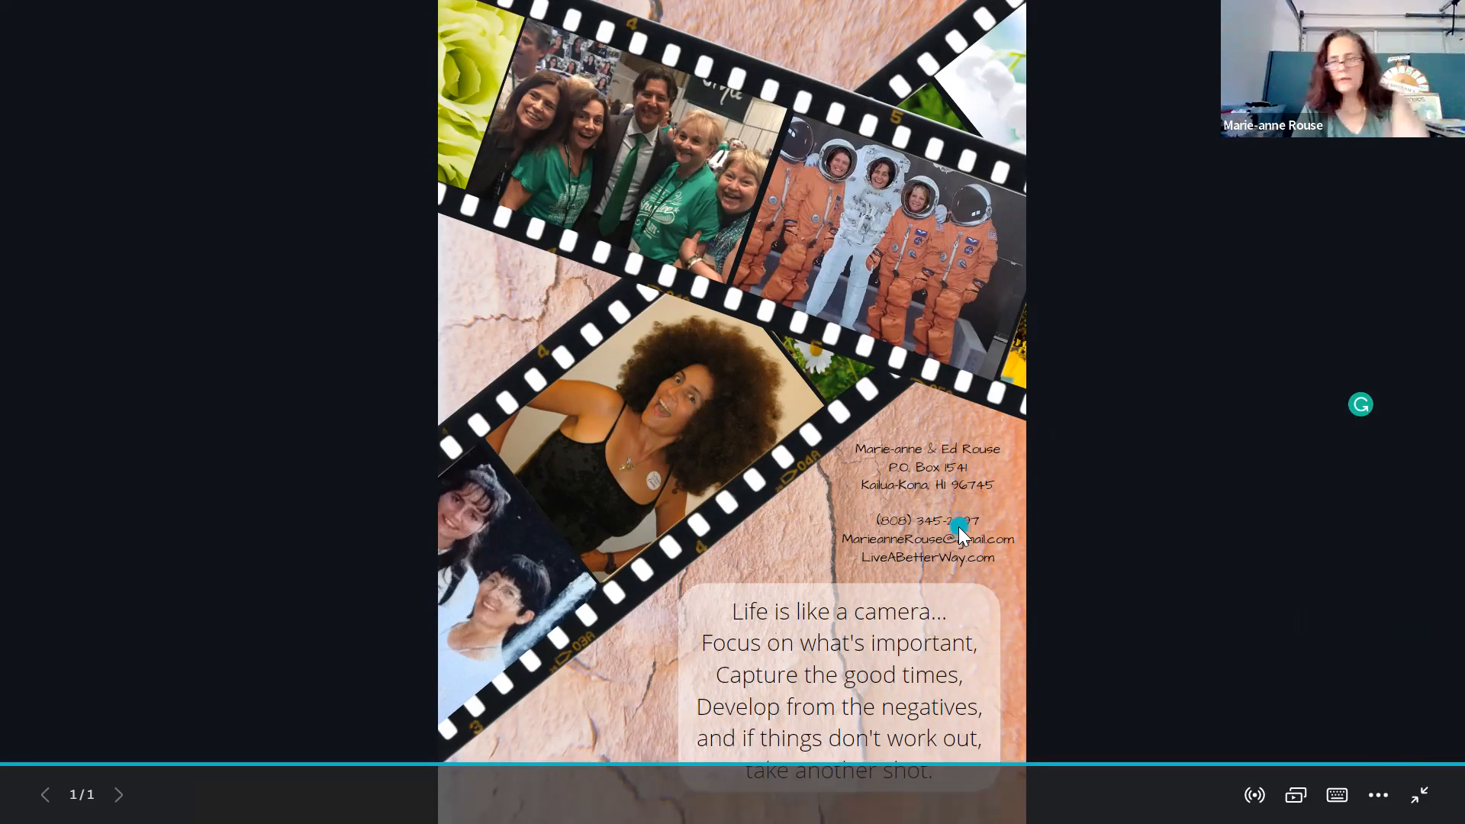
key(Escape)
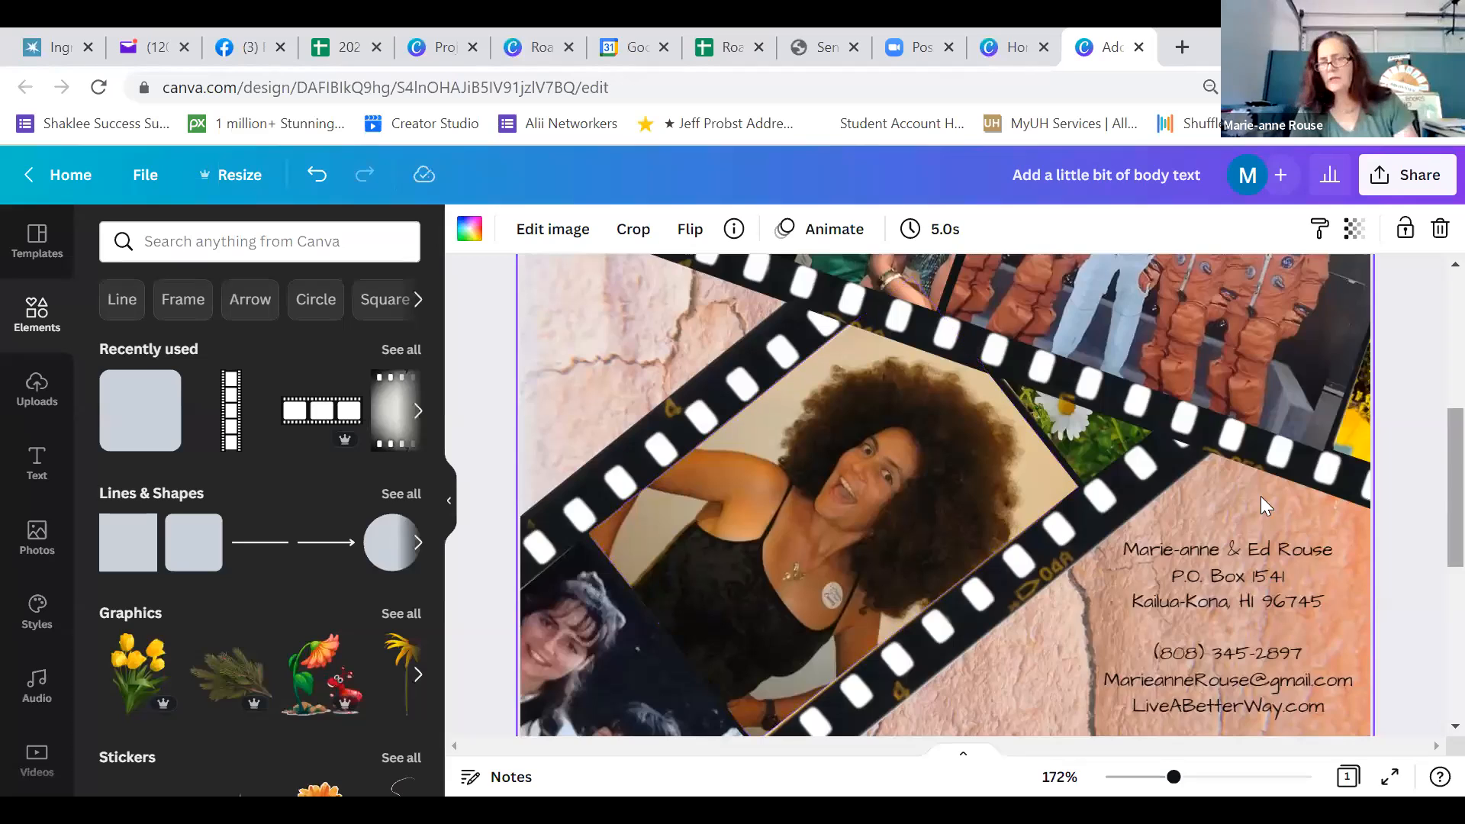
Change the font of all the contact details text to Archivo Narrow
scroll(1261, 496, down, 1)
scroll(1223, 501, down, 1)
click(1211, 488)
drag(1125, 399, 1358, 548)
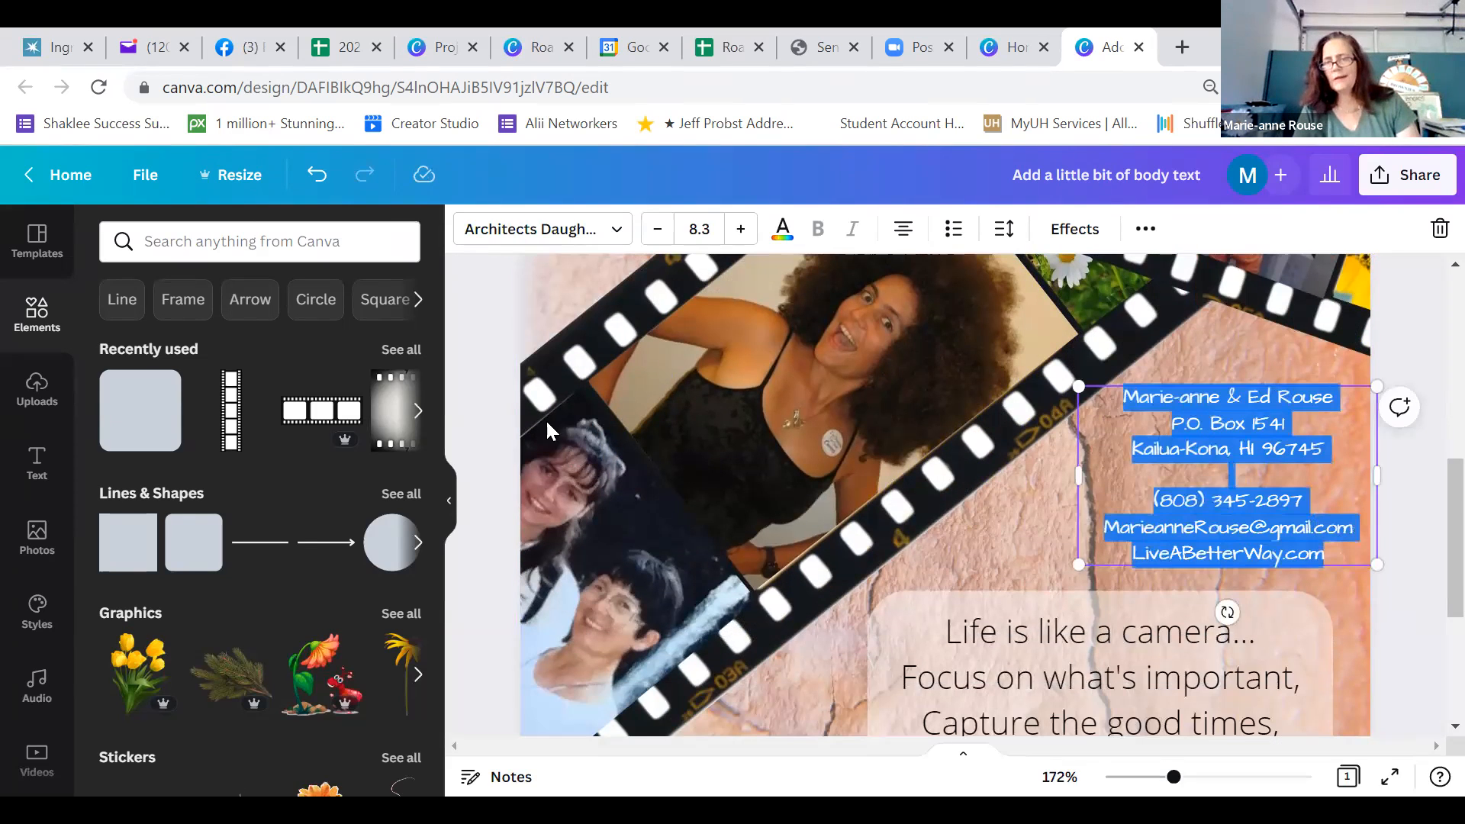
click(505, 232)
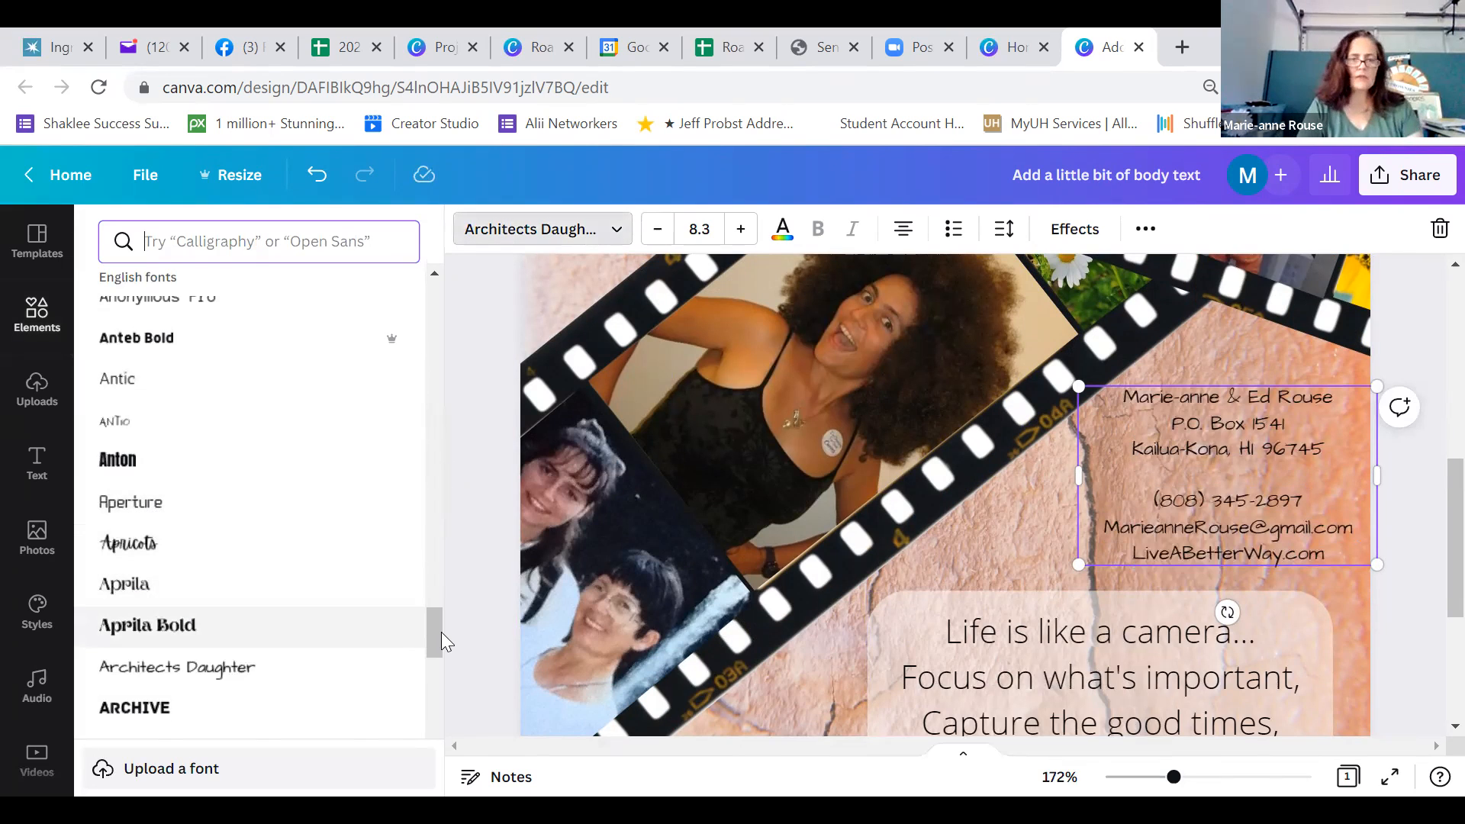
scroll(439, 638, down, 3)
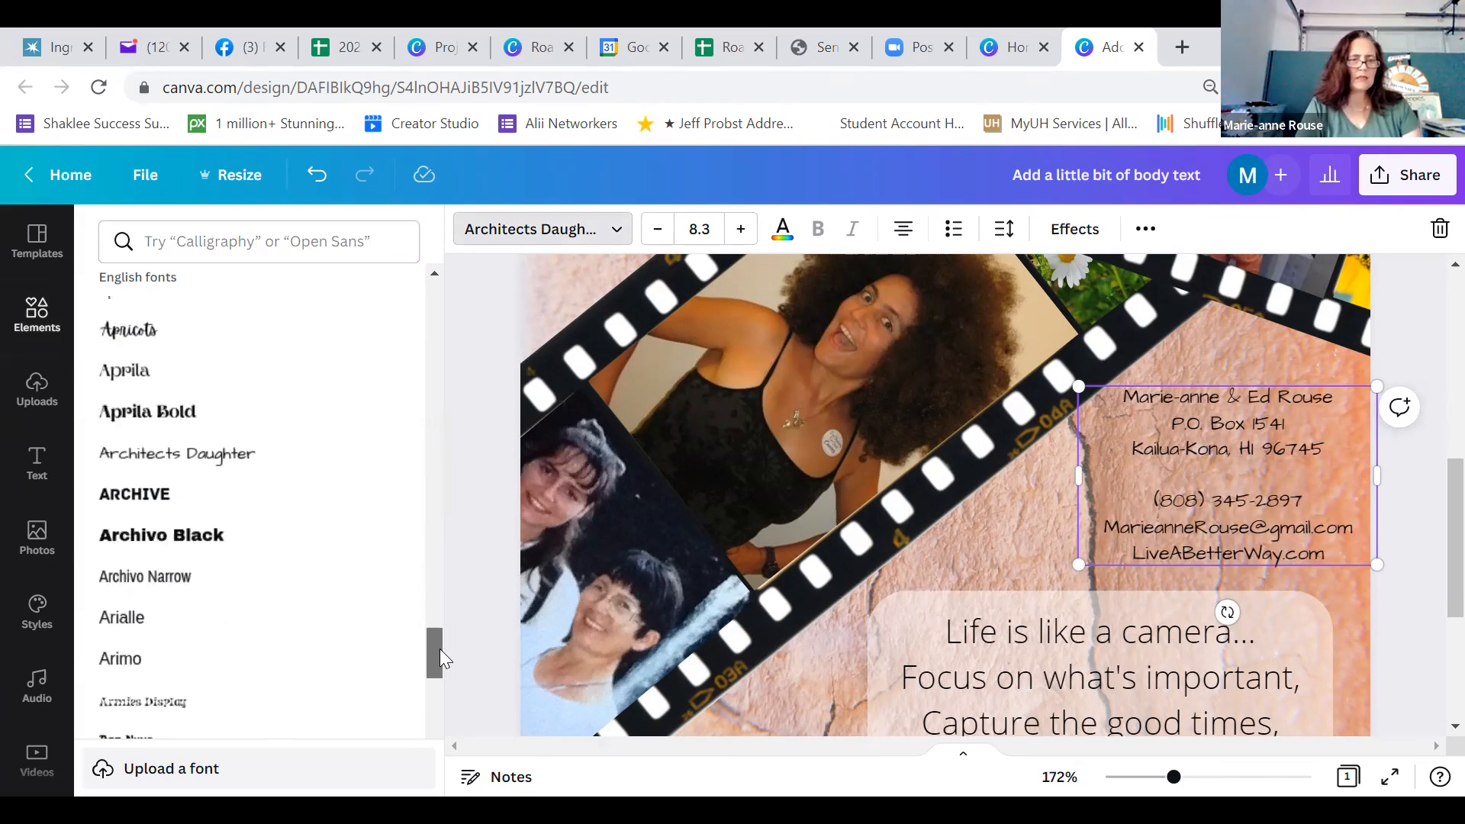
scroll(437, 656, down, 1)
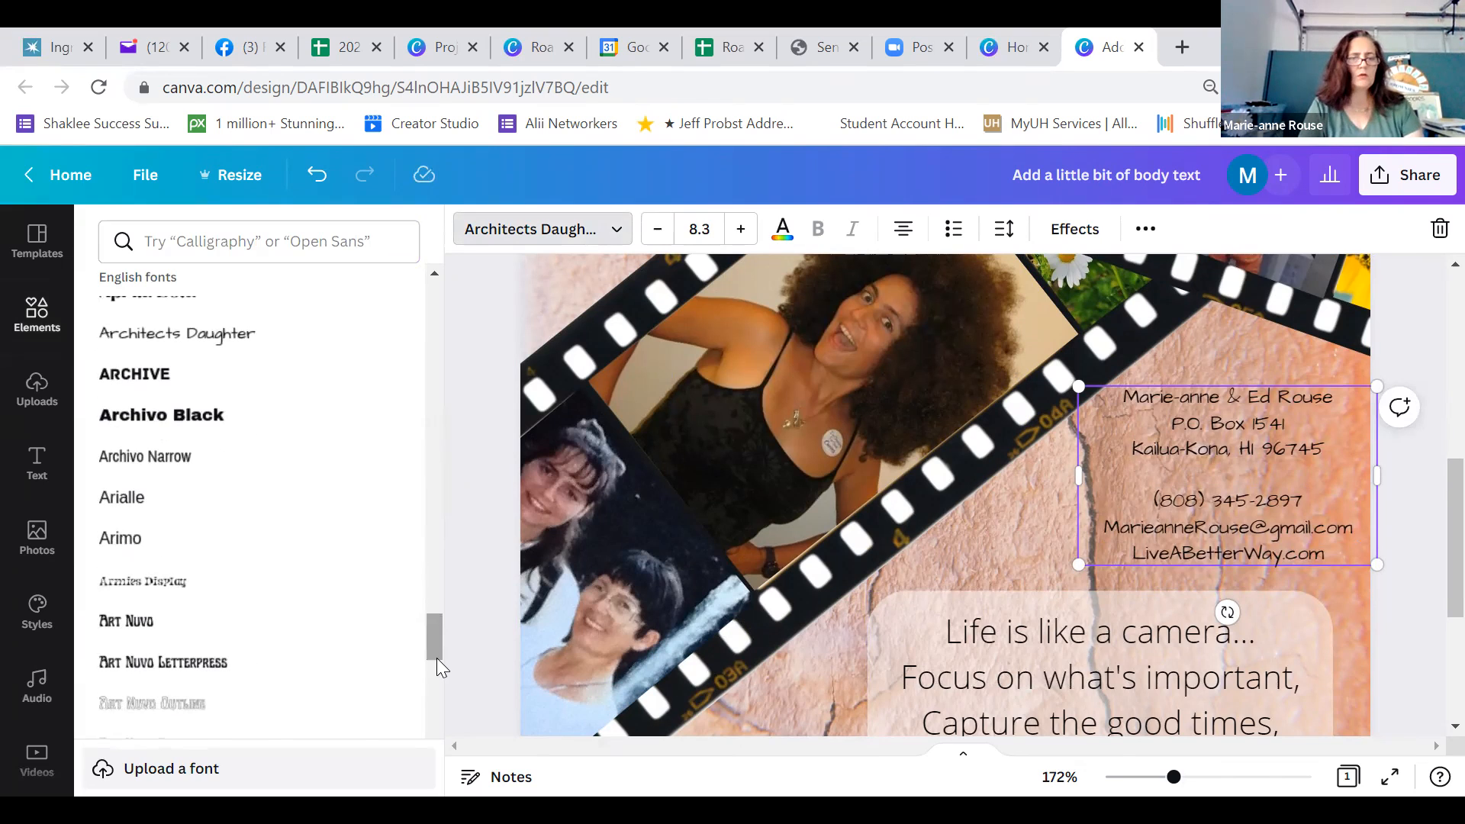
click(128, 460)
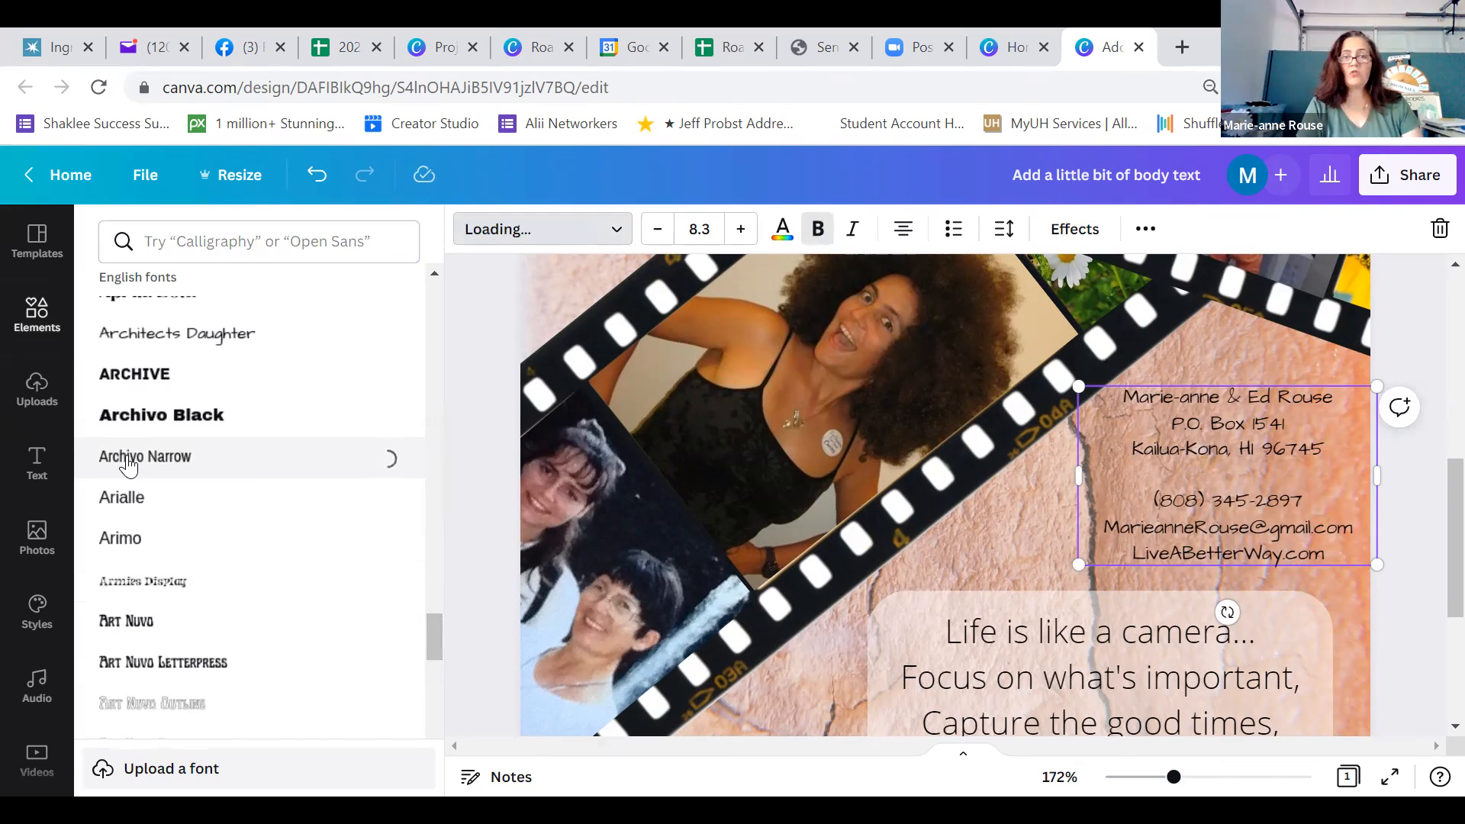
Enlarge the contact details text to size 9.6 and move the block right and down, just above the quote panel
click(1093, 506)
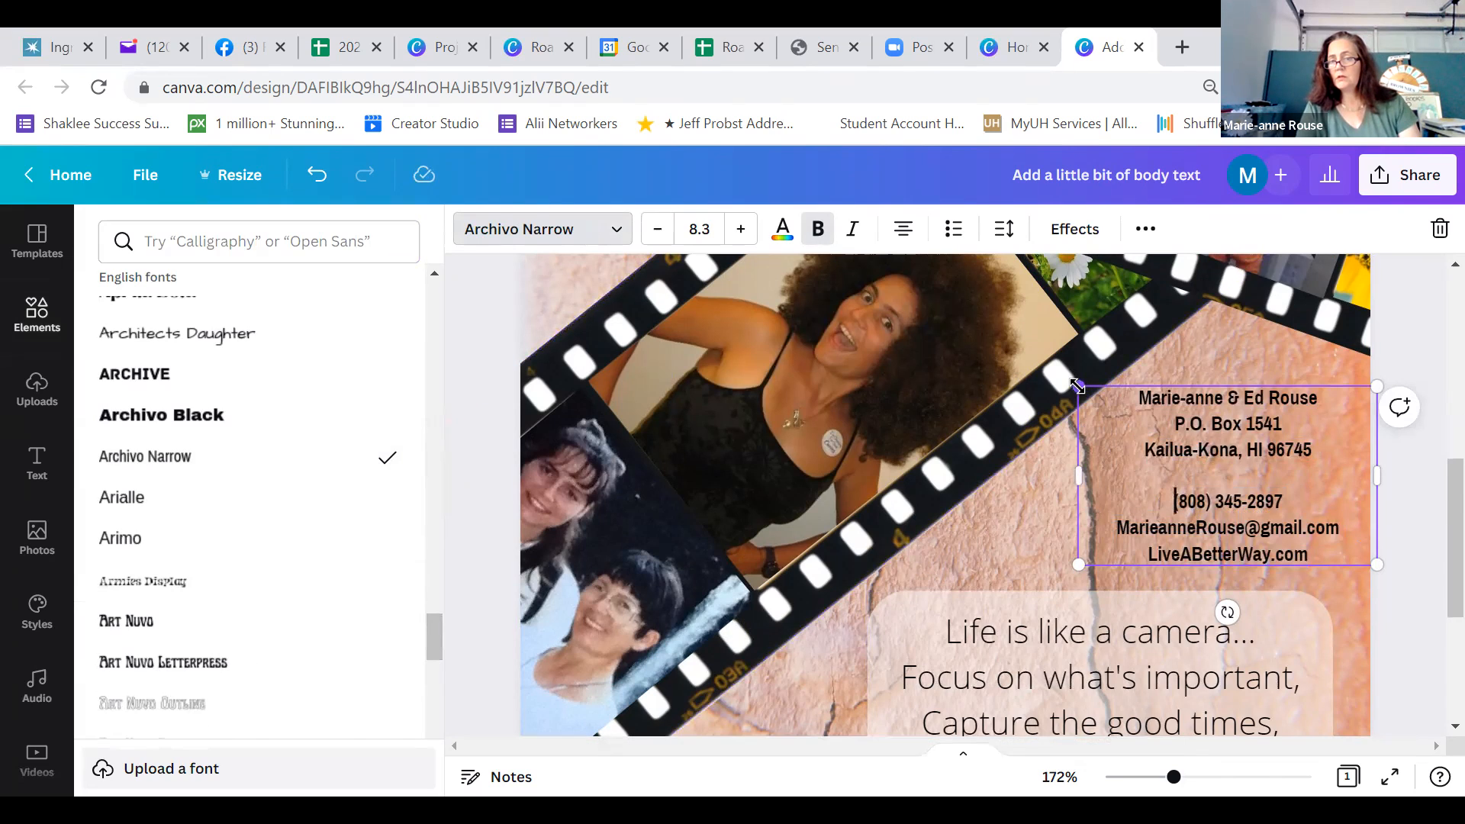
drag(1077, 387, 1030, 357)
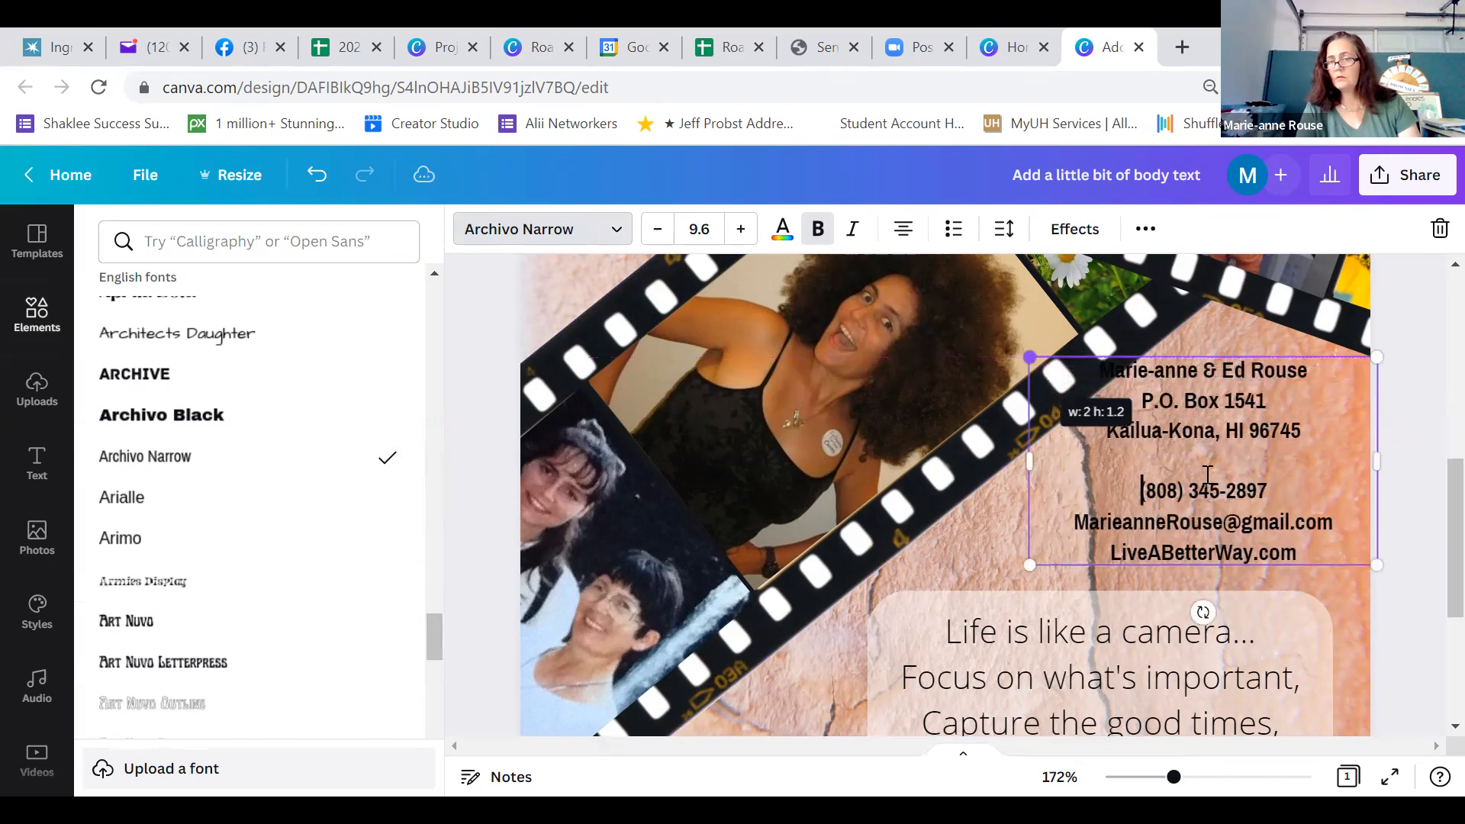
click(1286, 492)
drag(1262, 582, 1287, 585)
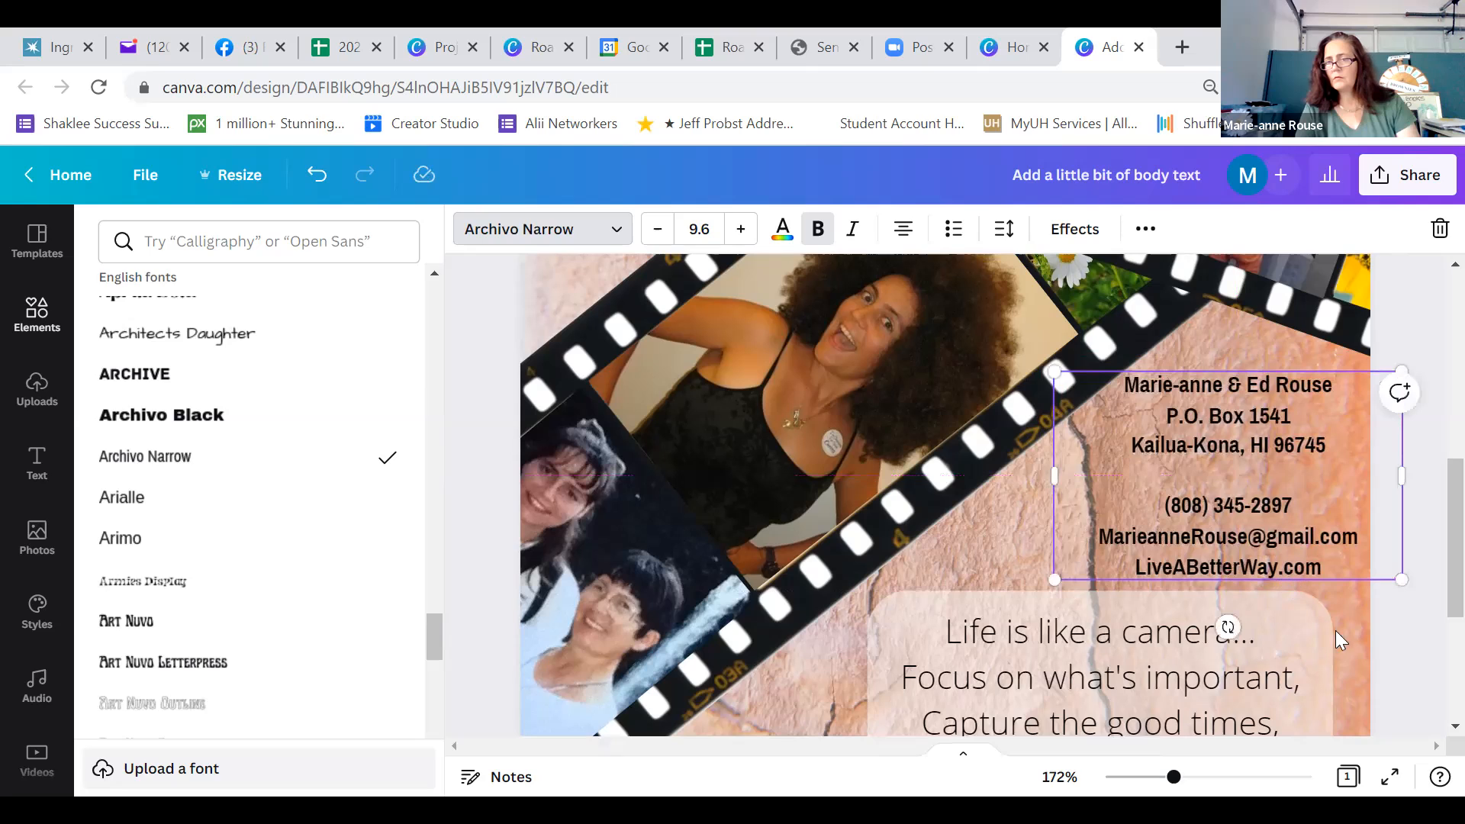
Preview the card full screen to check the enlarged Archivo Narrow contact details
click(1386, 641)
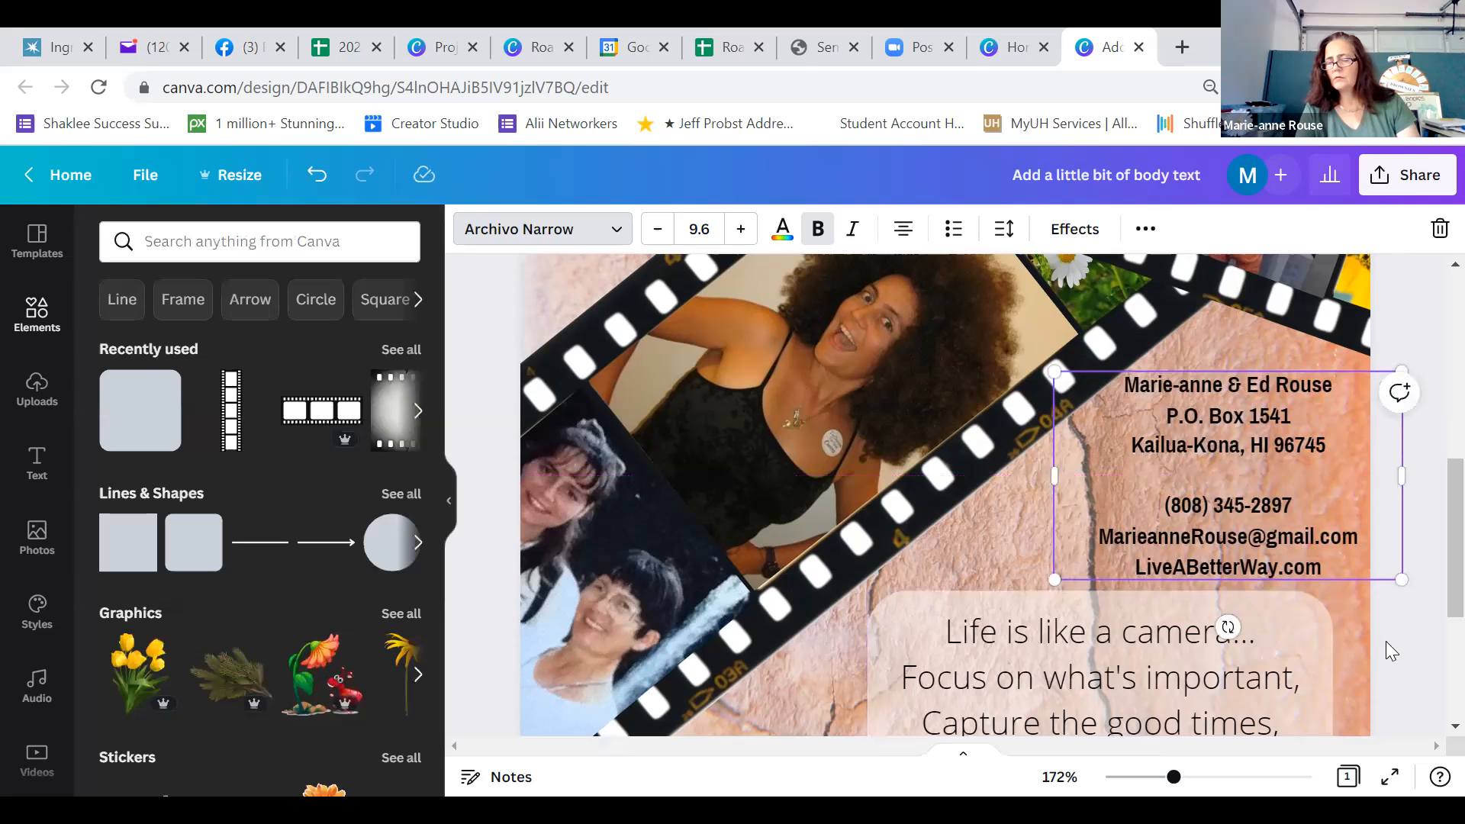
click(1394, 786)
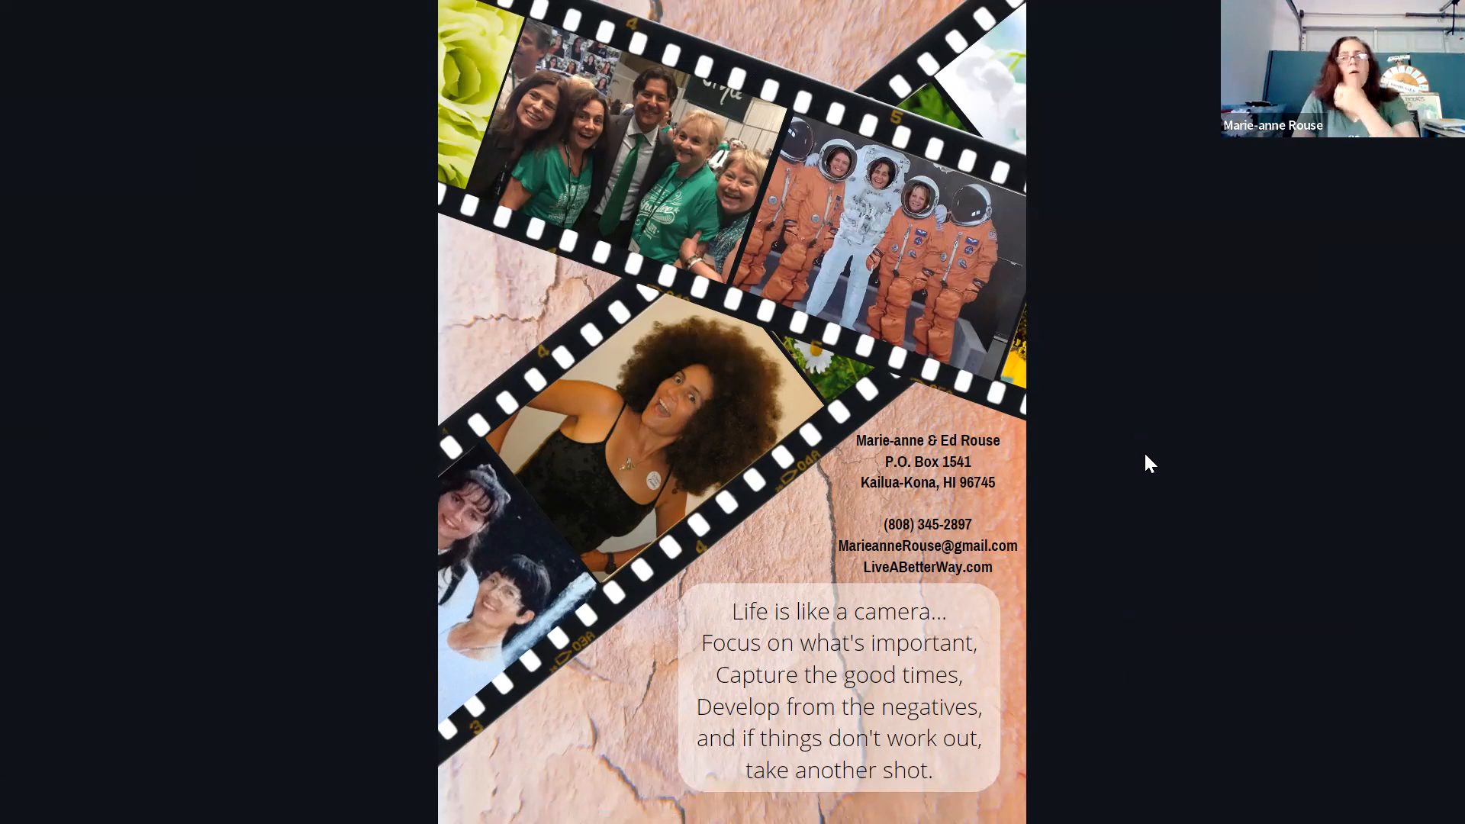
key(Escape)
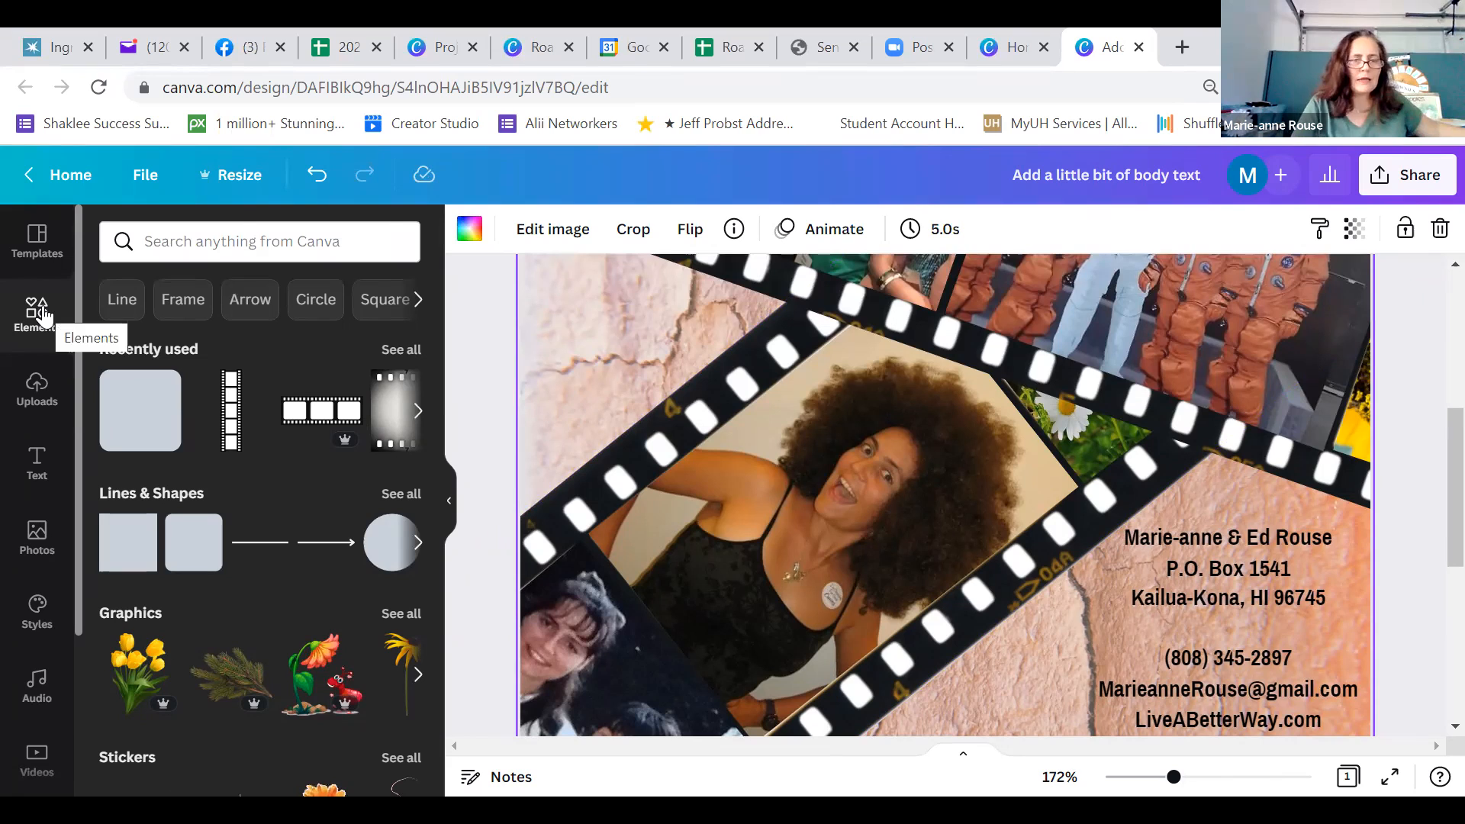
Search the elements for "swirl" and add the peach double-line swirl graphic to the card
click(214, 251)
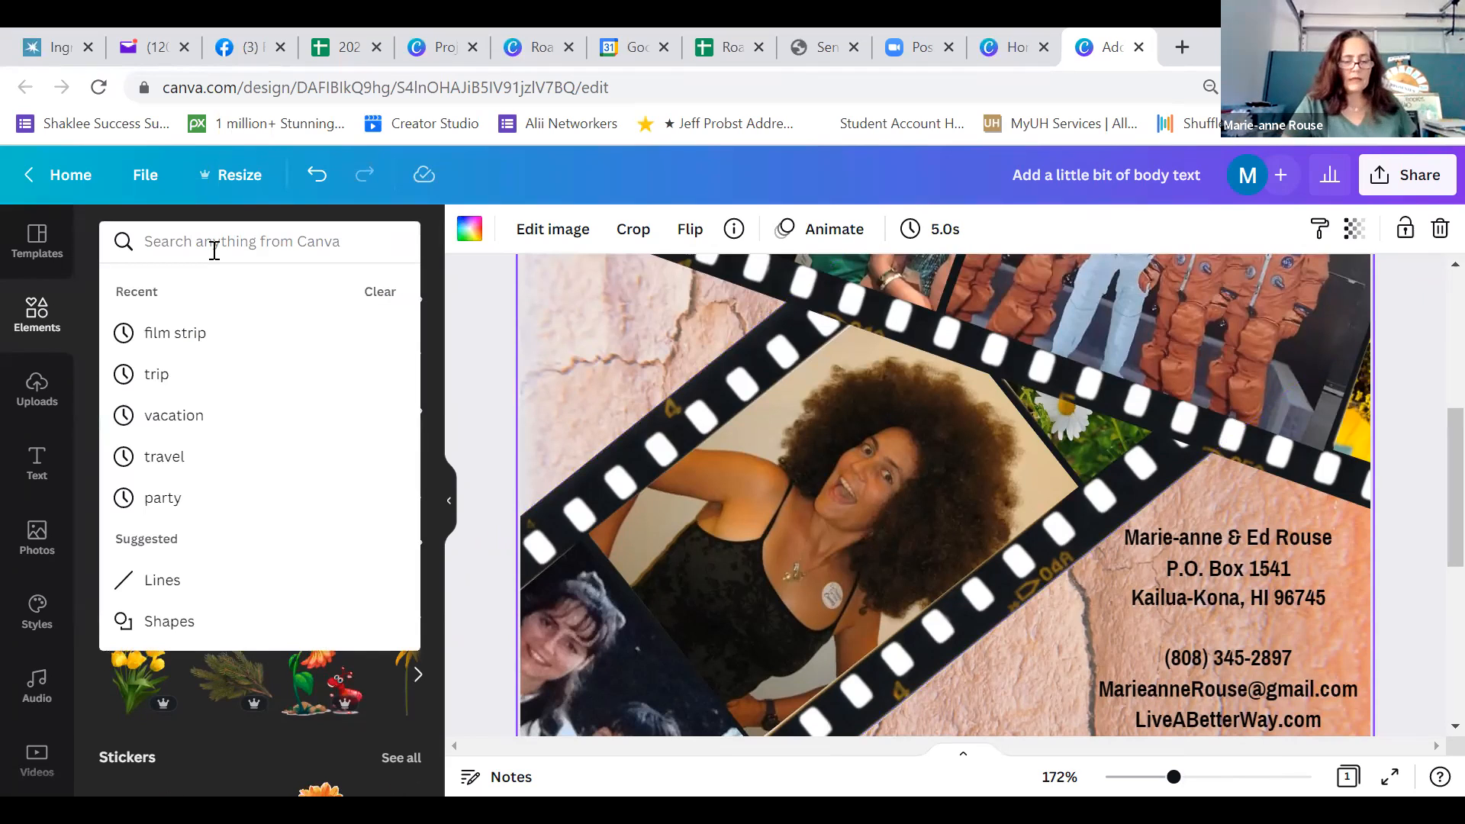
text(s)
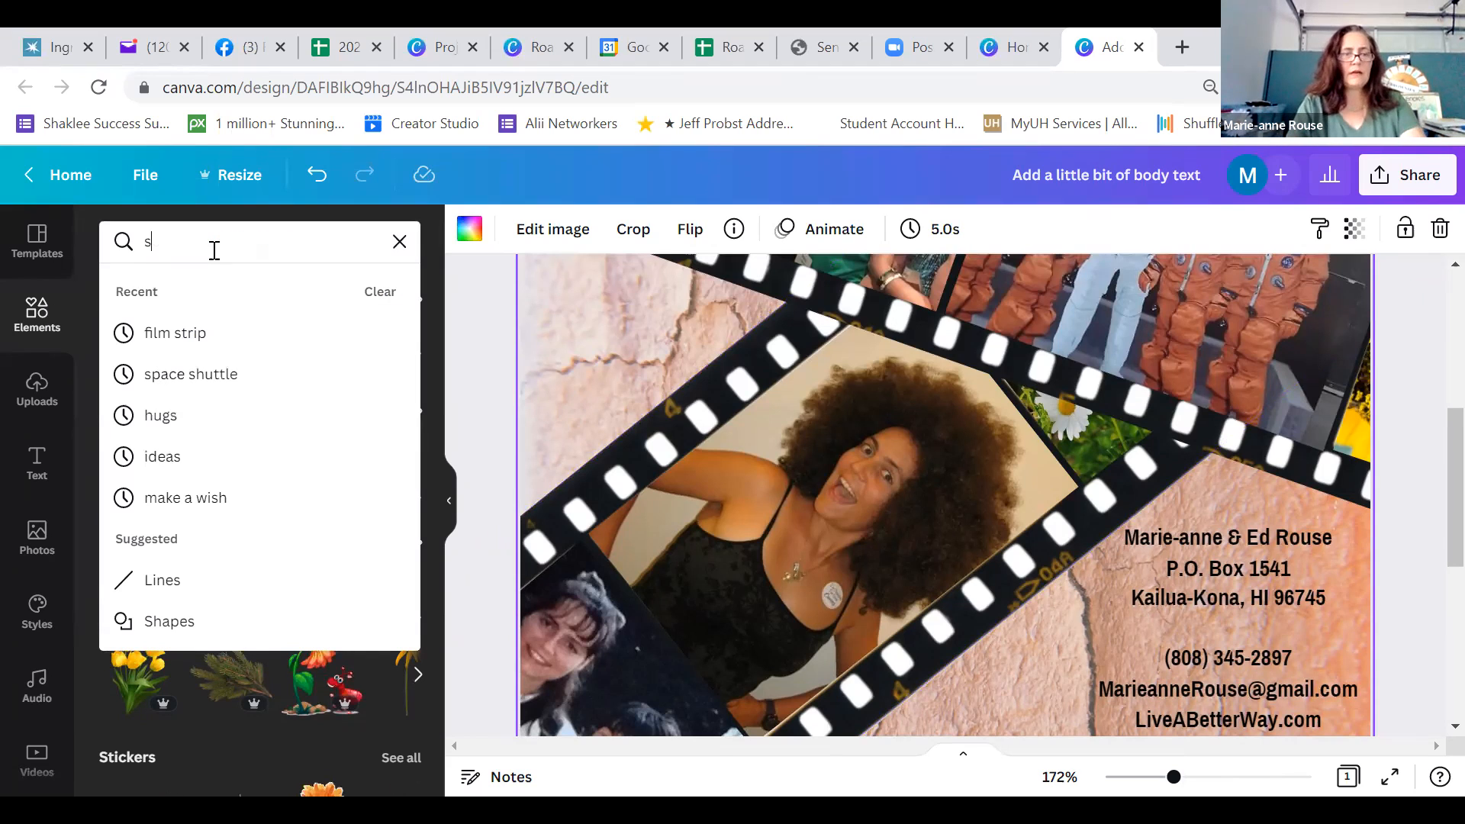
text(wirl)
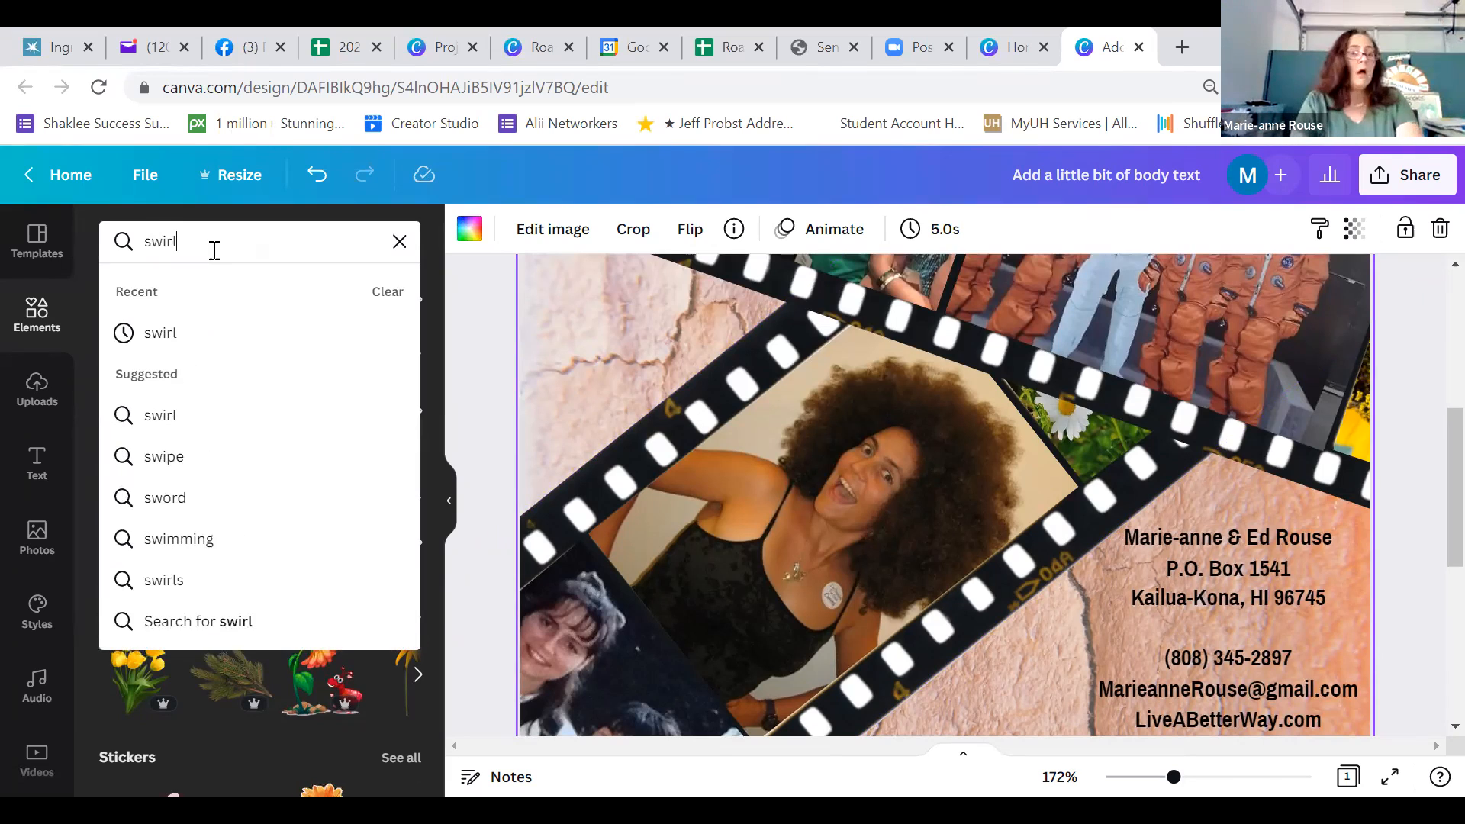
key(Return)
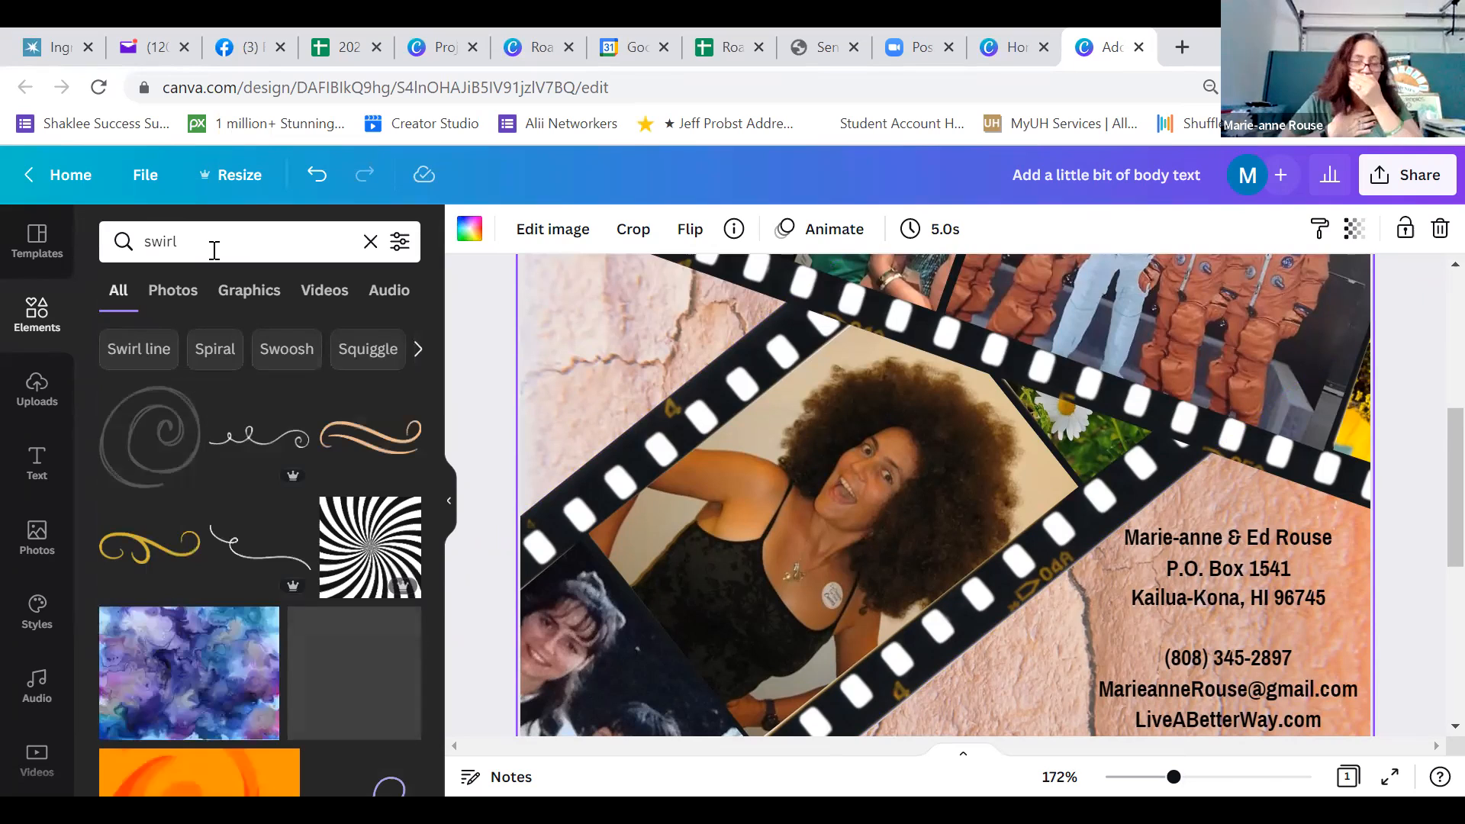
click(369, 445)
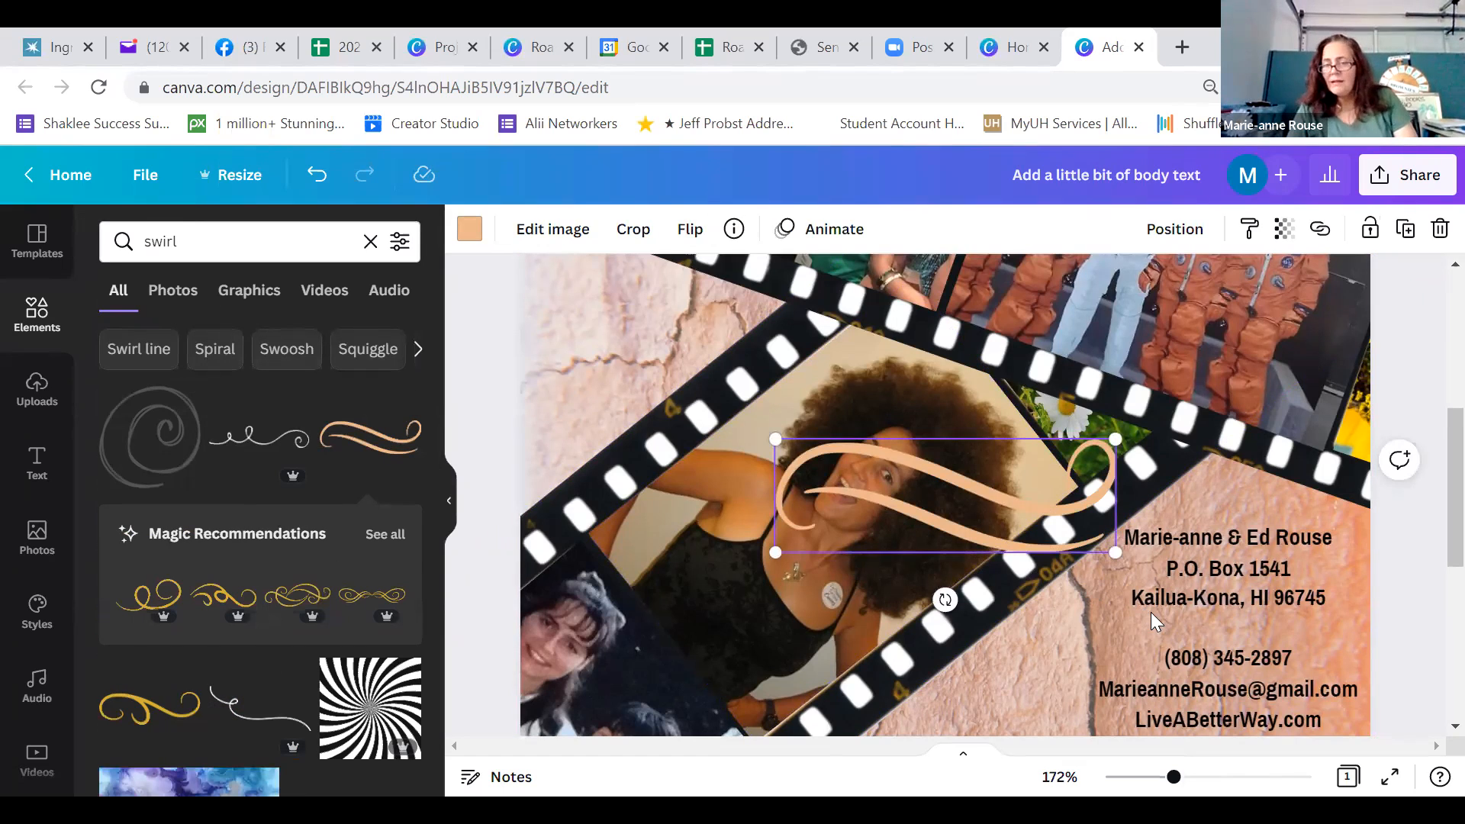
Shrink the swirl and center it in the gap between the postal address and the phone number
drag(796, 551, 1230, 587)
drag(1319, 634, 1248, 691)
drag(1300, 597, 1263, 627)
drag(1211, 690, 1252, 688)
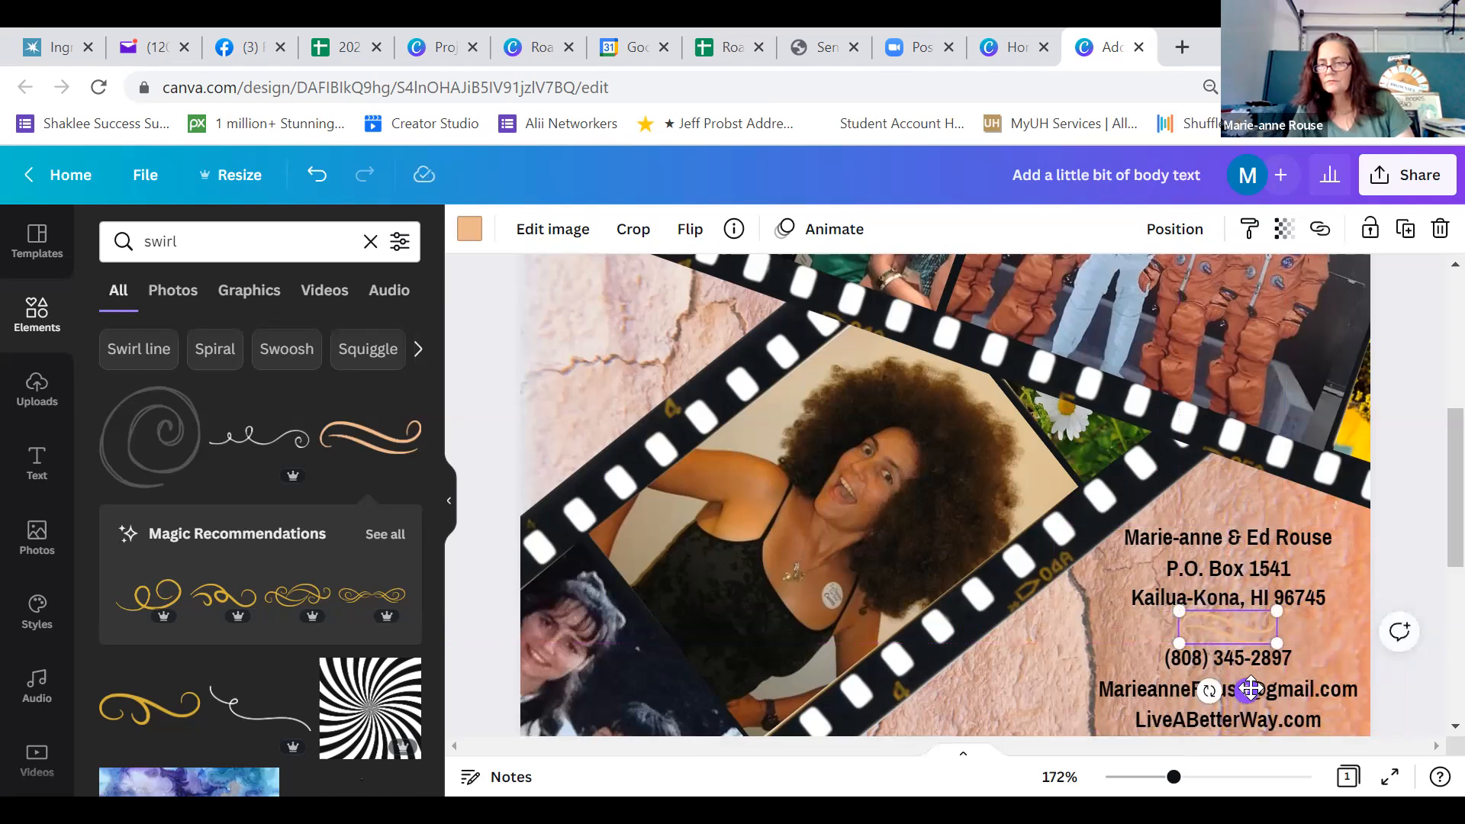
click(1414, 562)
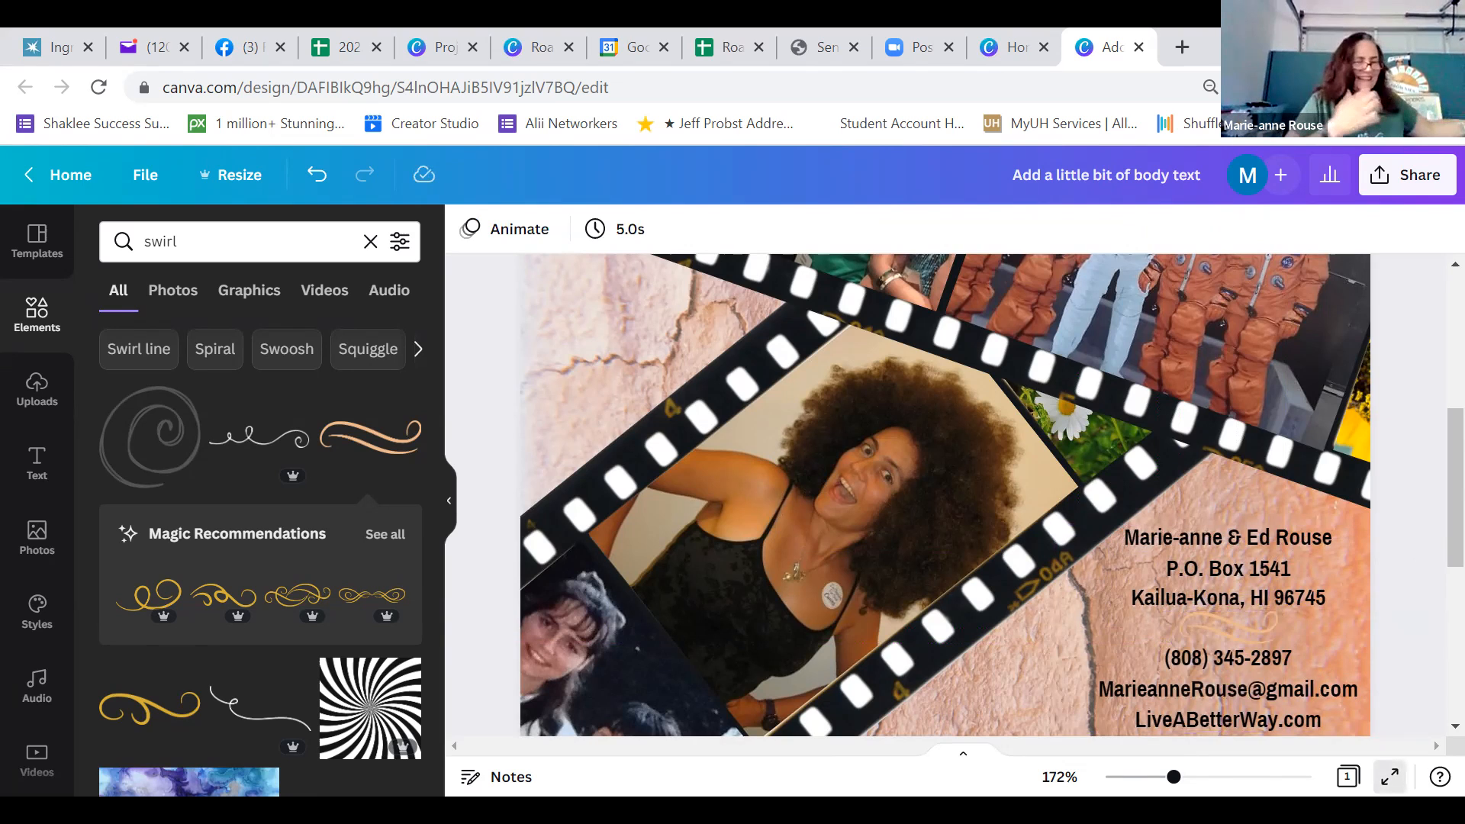
Preview the card full screen to check how the peach swirl shows against the rock background
click(1390, 777)
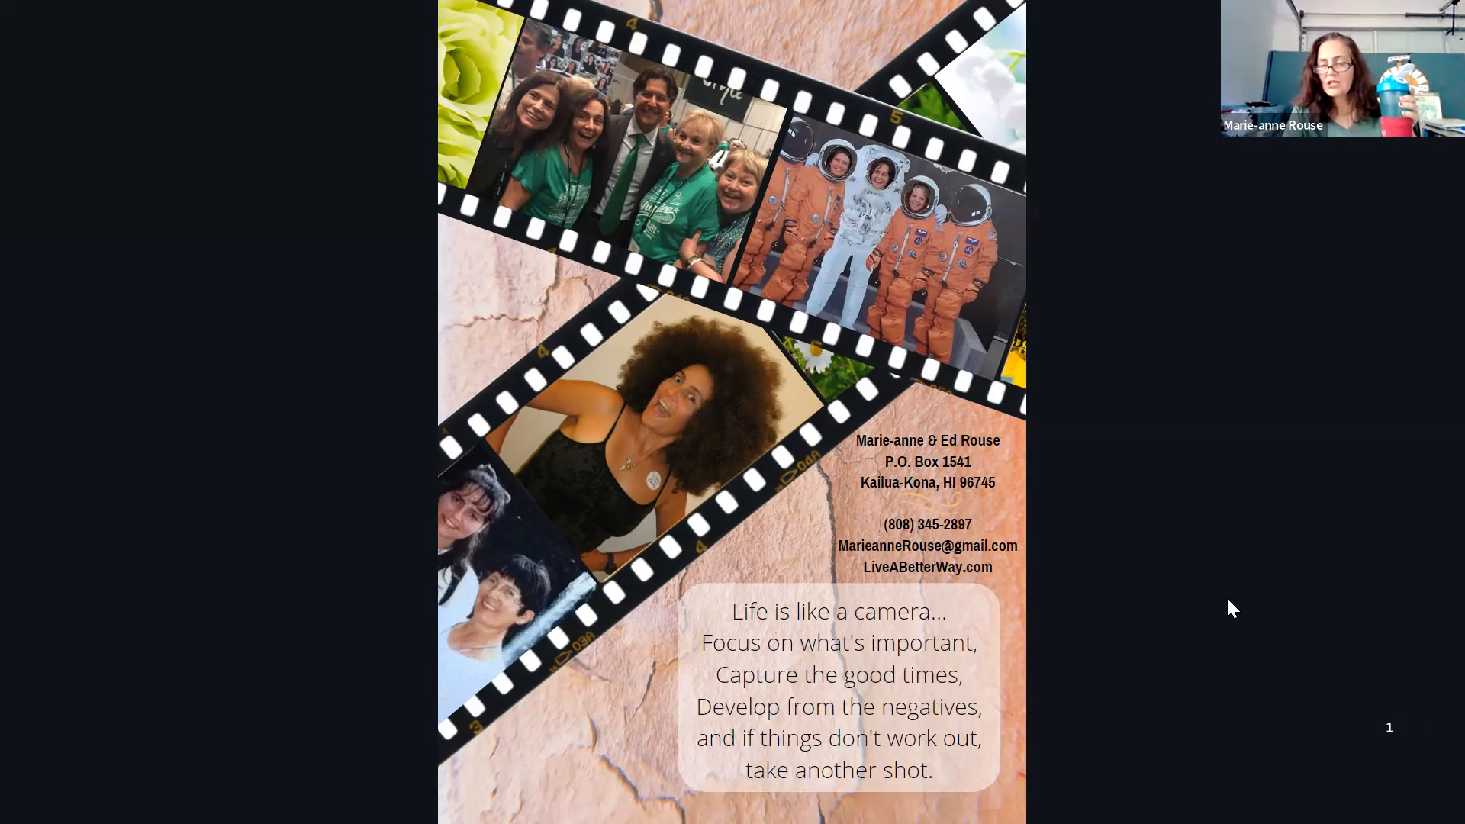
key(Escape)
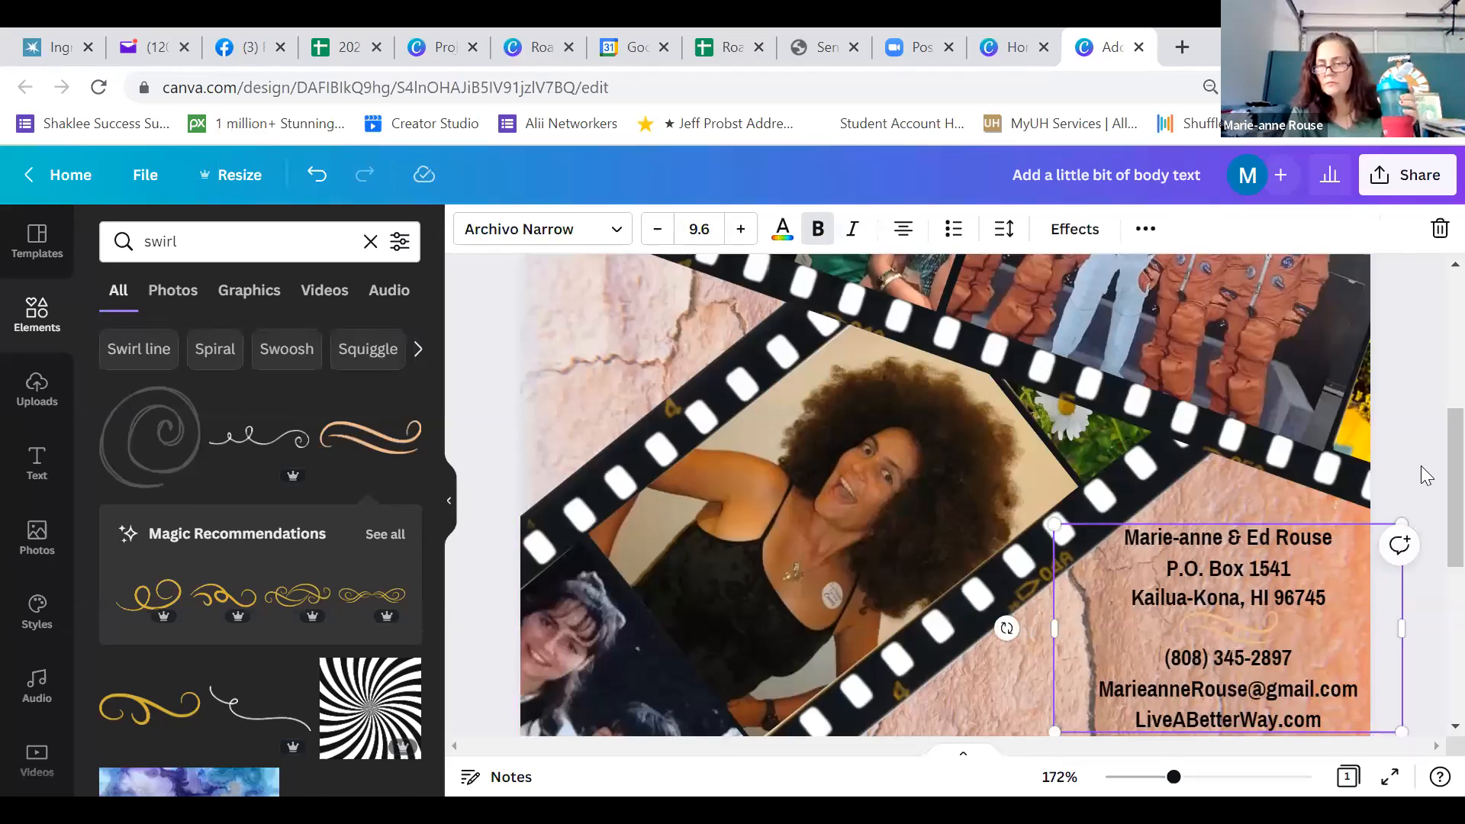
click(1421, 466)
Move the contact details block aside to uncover the swirl and recolor the swirl black (#000000)
click(1245, 624)
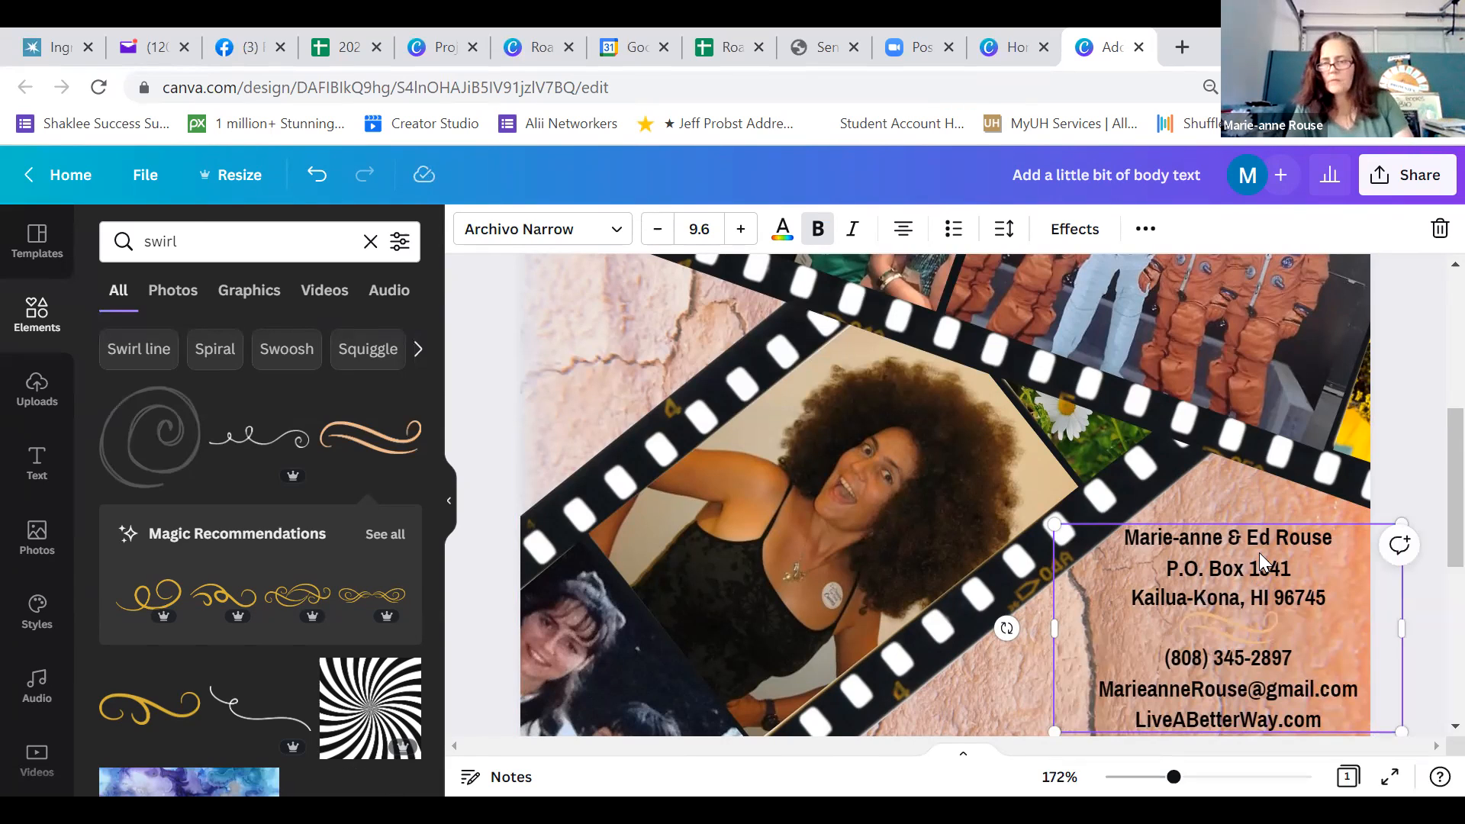
drag(1141, 541, 984, 532)
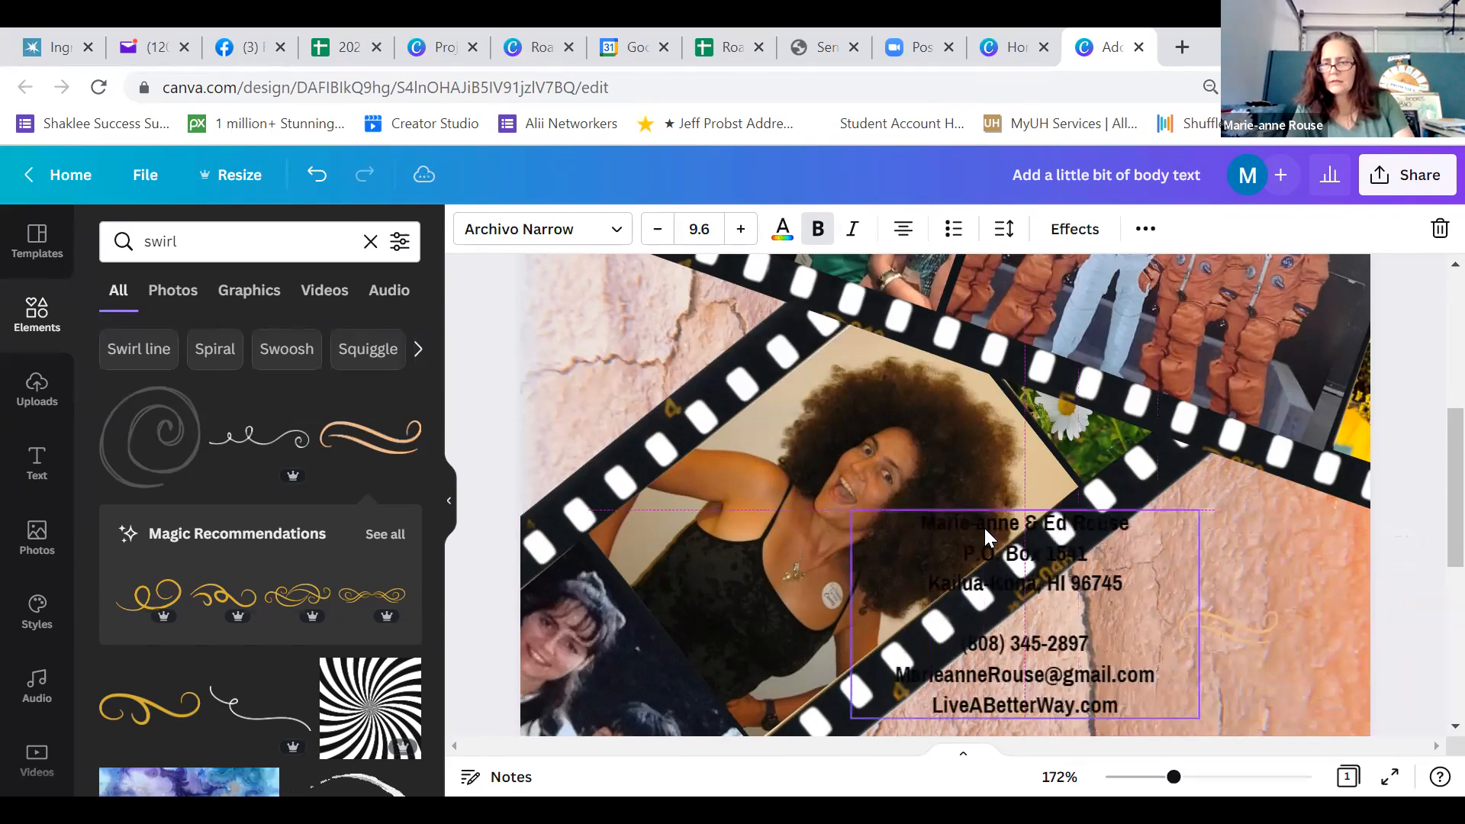
click(1251, 633)
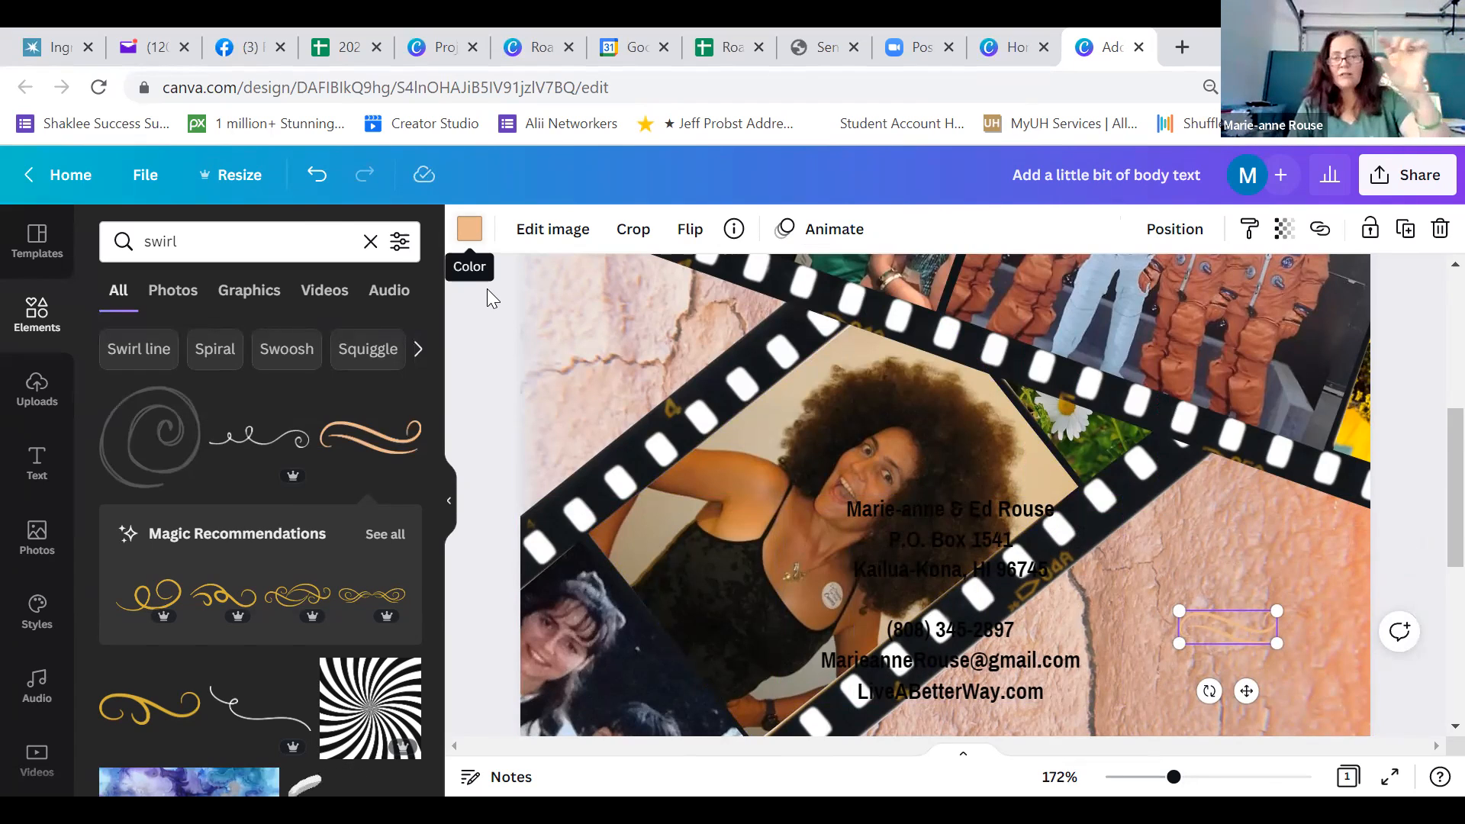
click(470, 229)
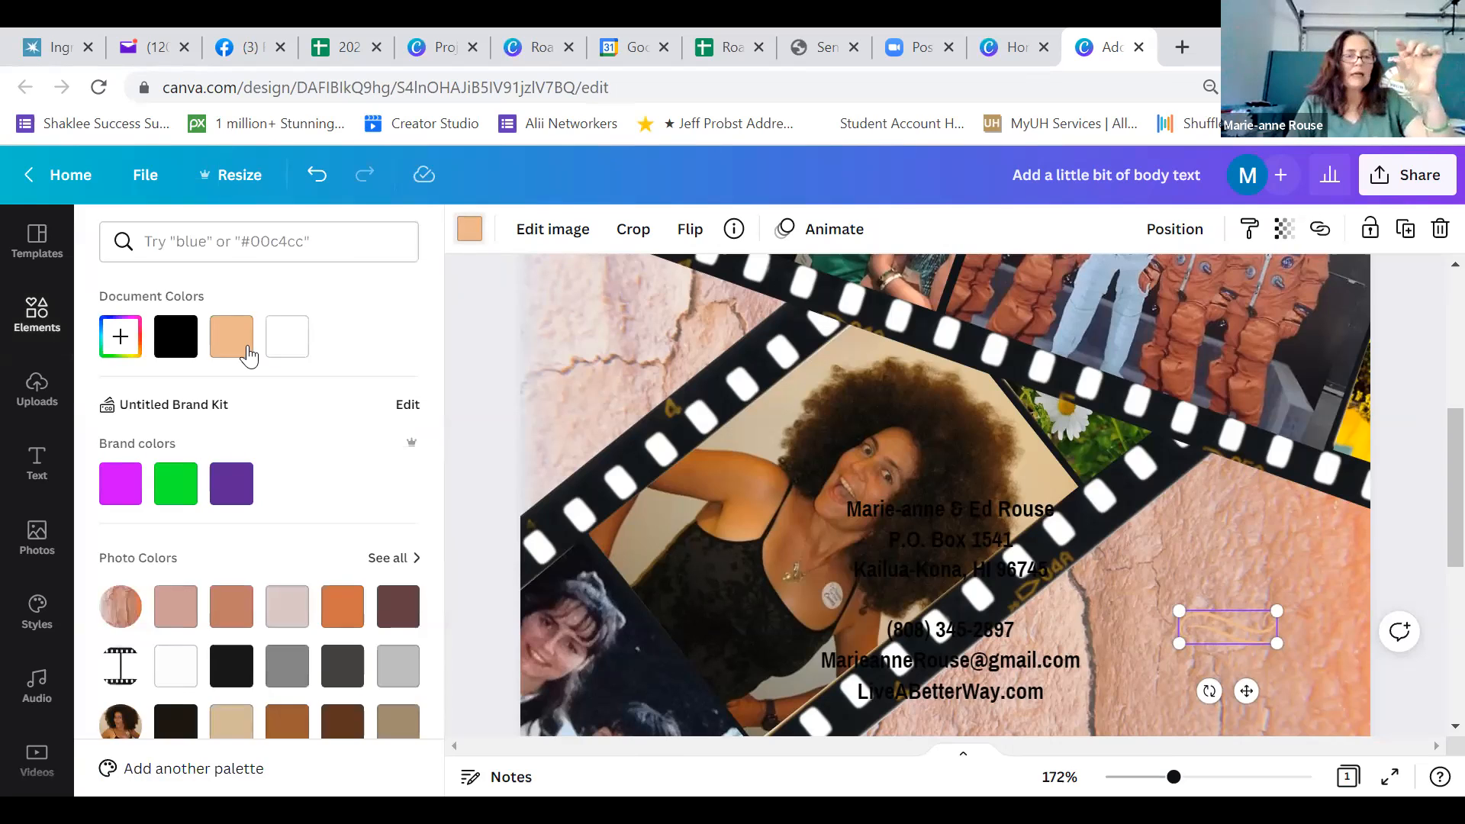
click(178, 338)
Move the contact details back so the black swirl sits between address and phone number, and preview the card full screen
click(985, 674)
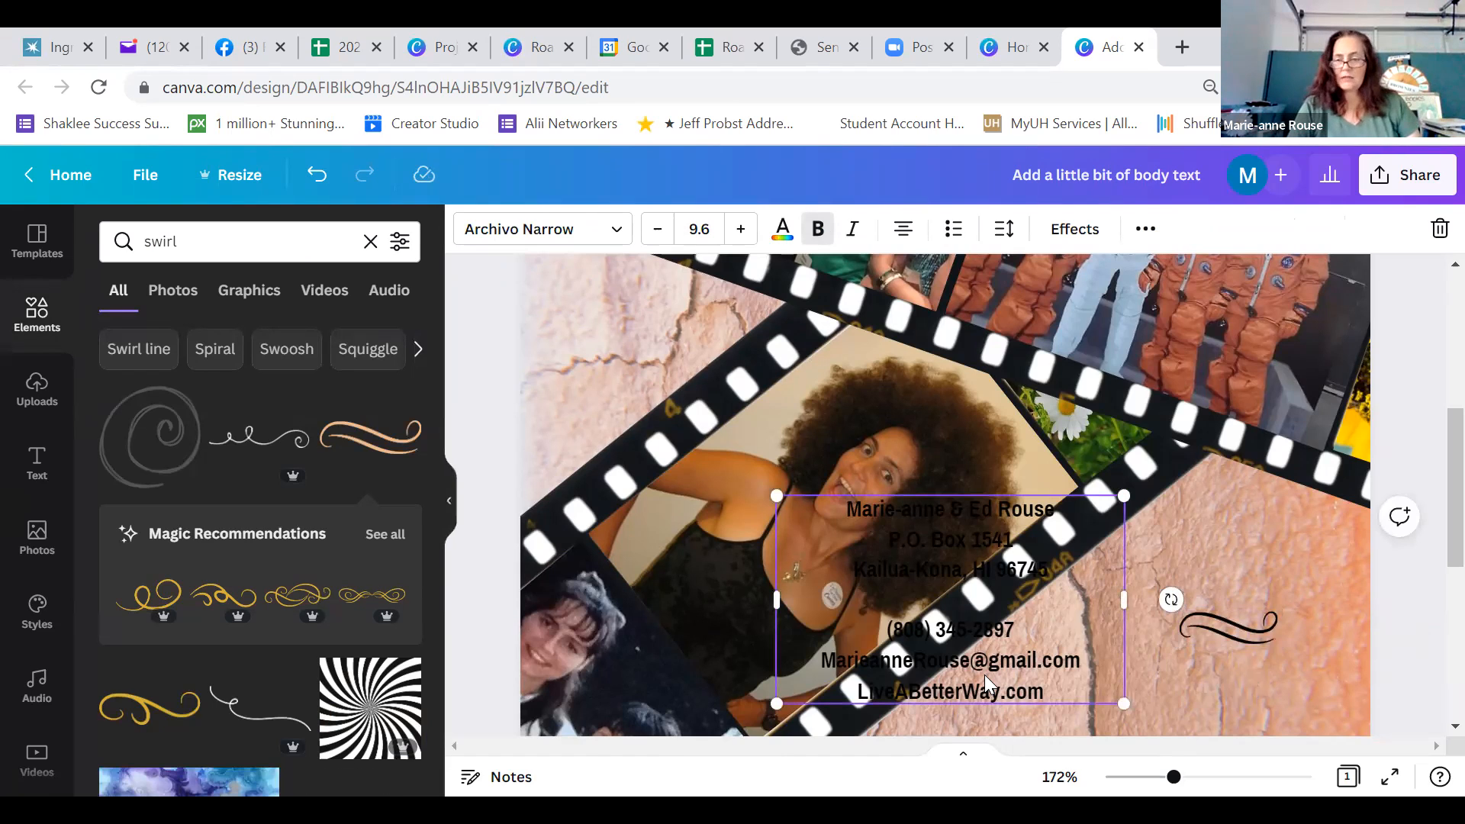
drag(984, 674, 1262, 702)
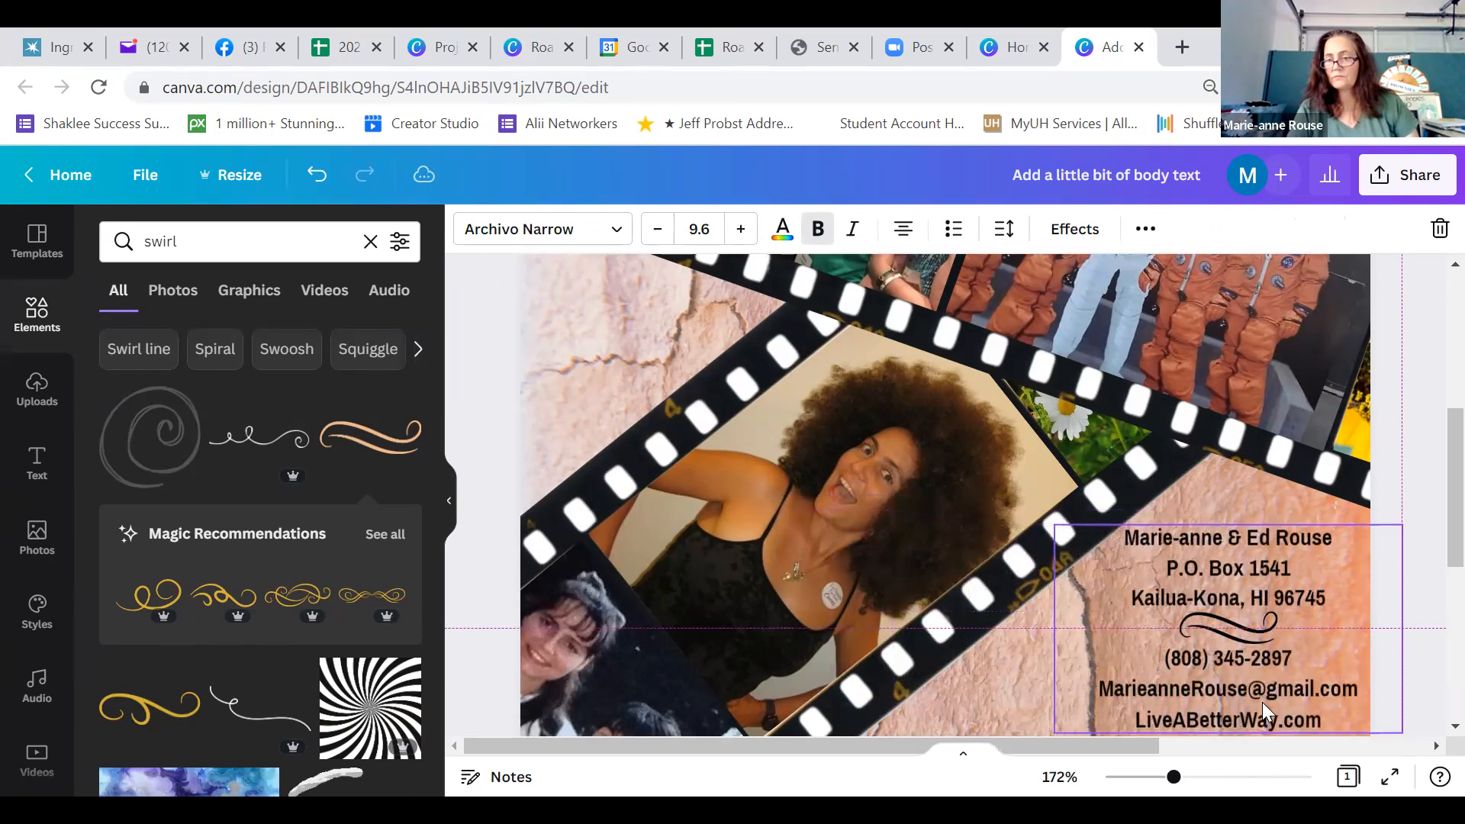
click(1390, 778)
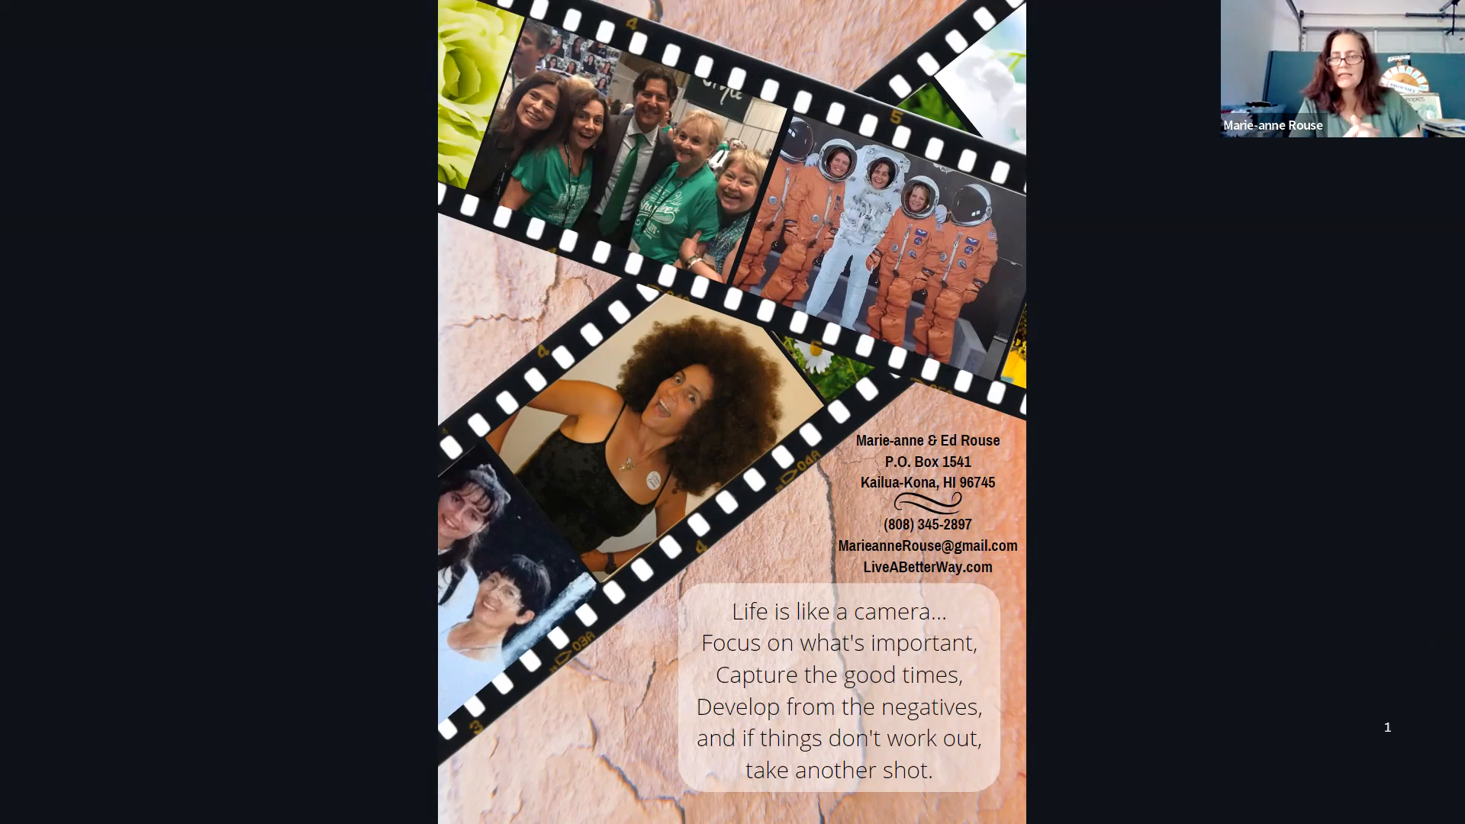
key(Escape)
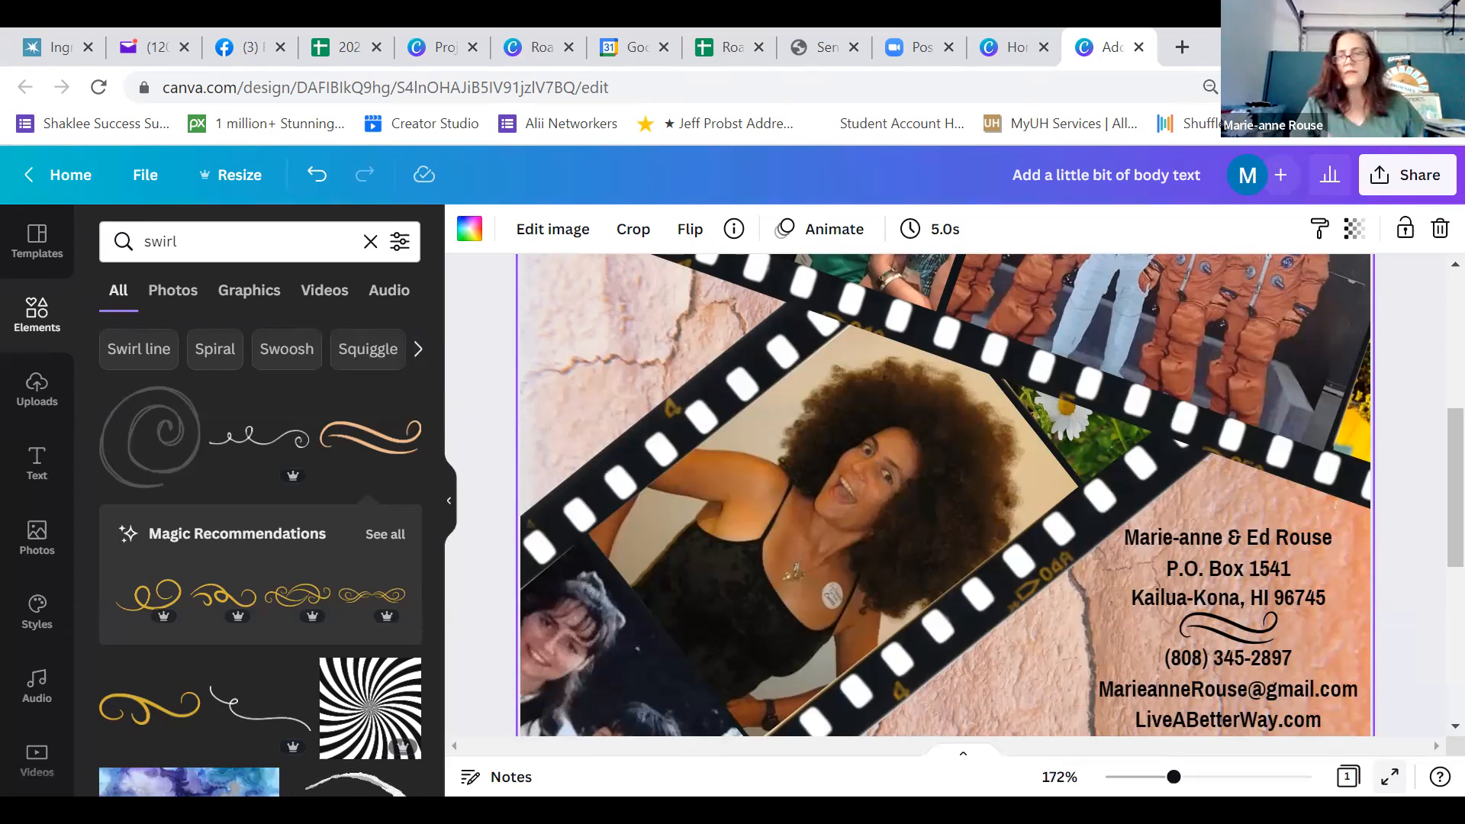
Open the design's sharing options and bring the download and print choices into reach
click(1408, 182)
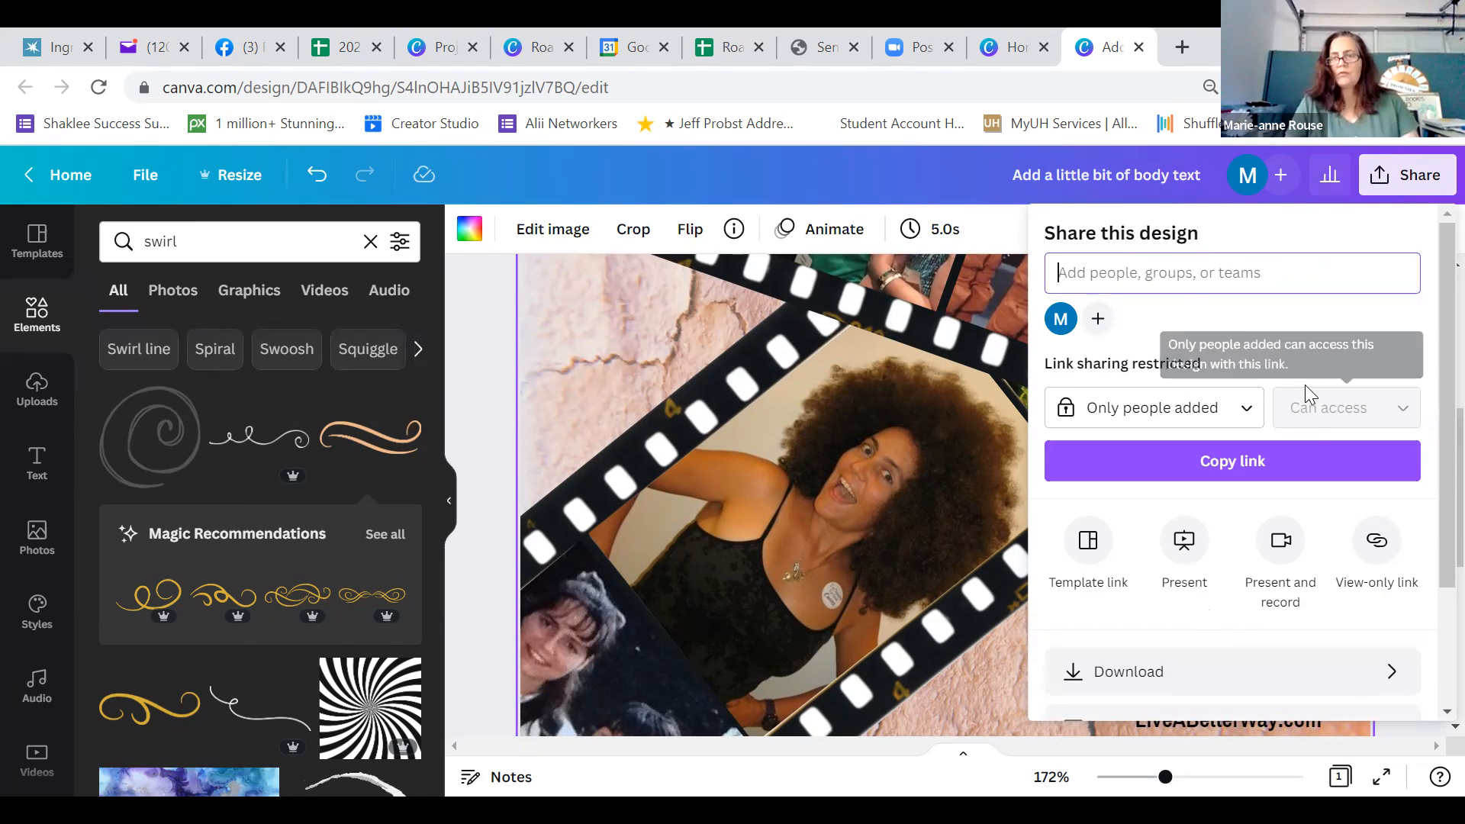
scroll(1430, 496, down, 3)
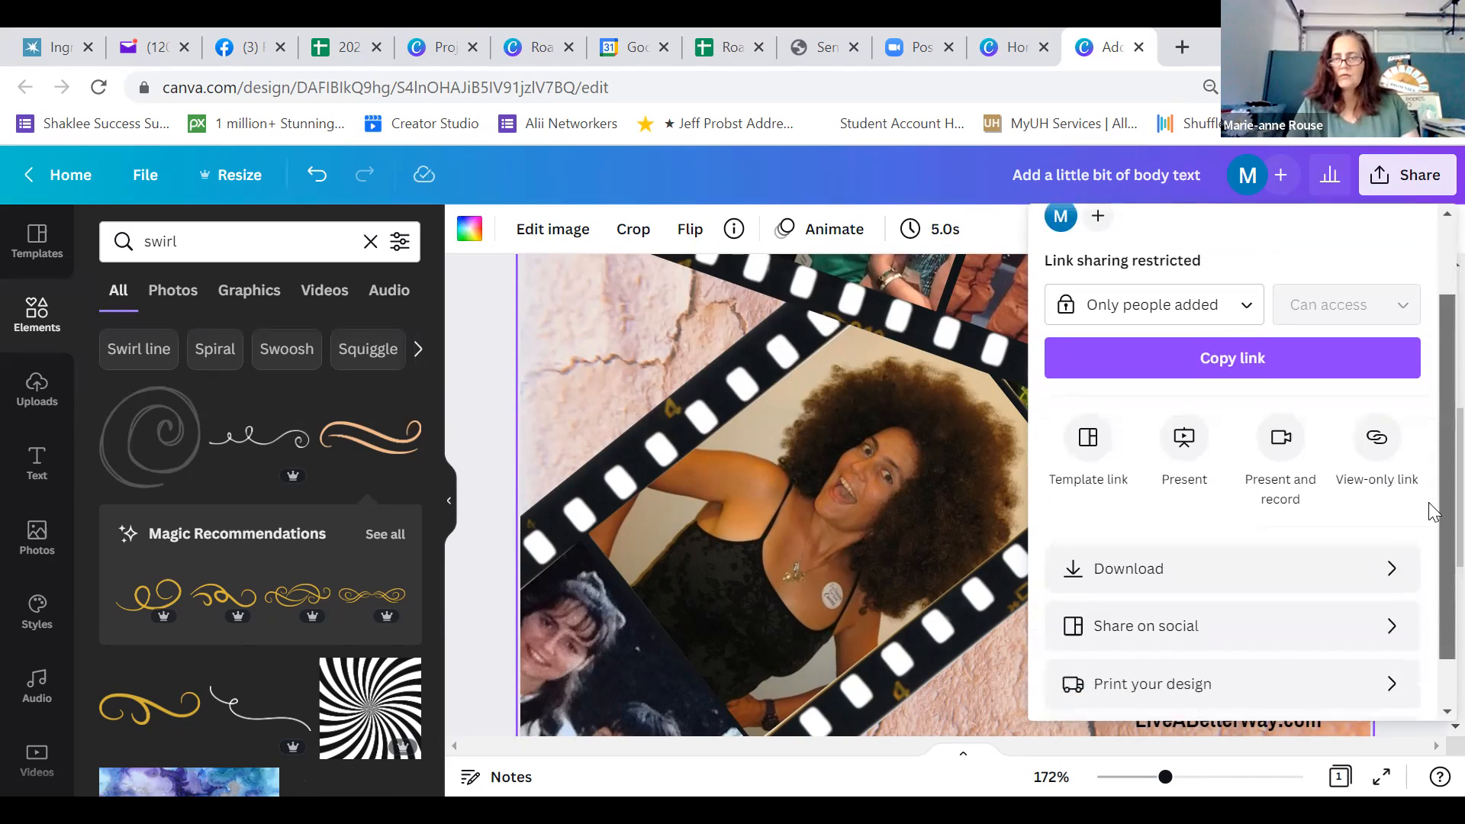
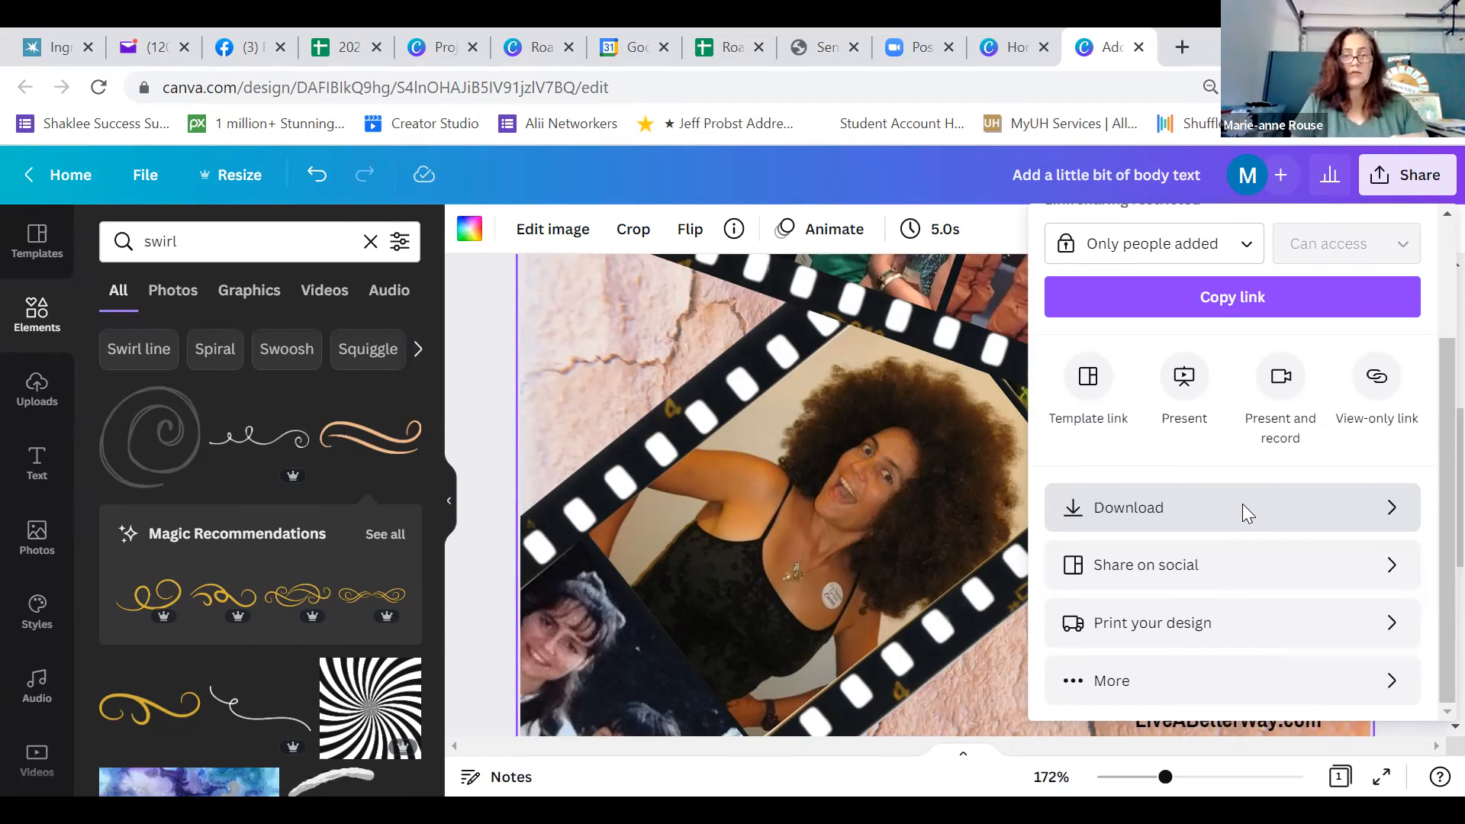
Download the card as a PNG at size 1 without a transparent background or file compression
click(1165, 508)
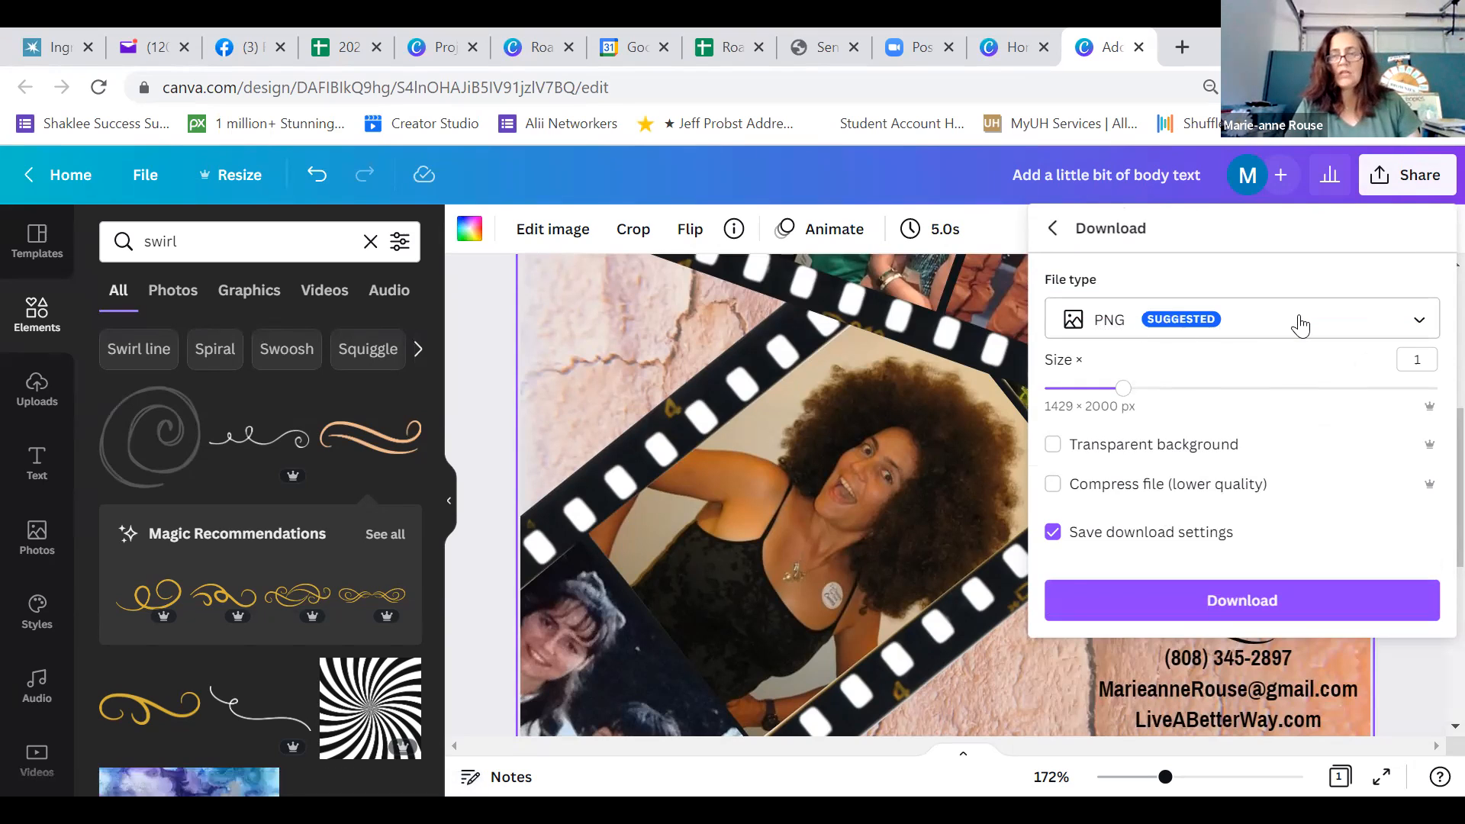
click(1424, 325)
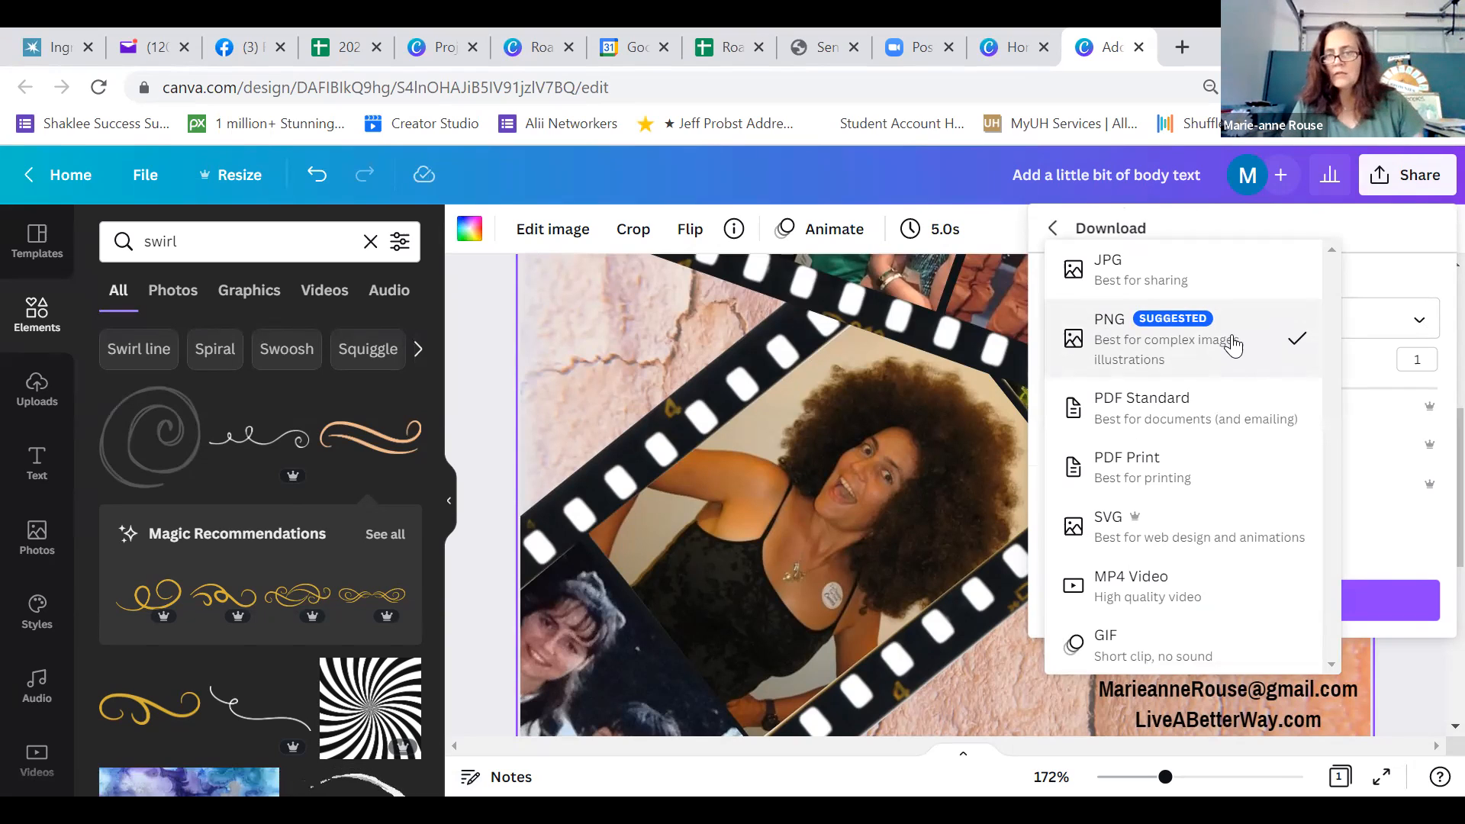
click(1234, 344)
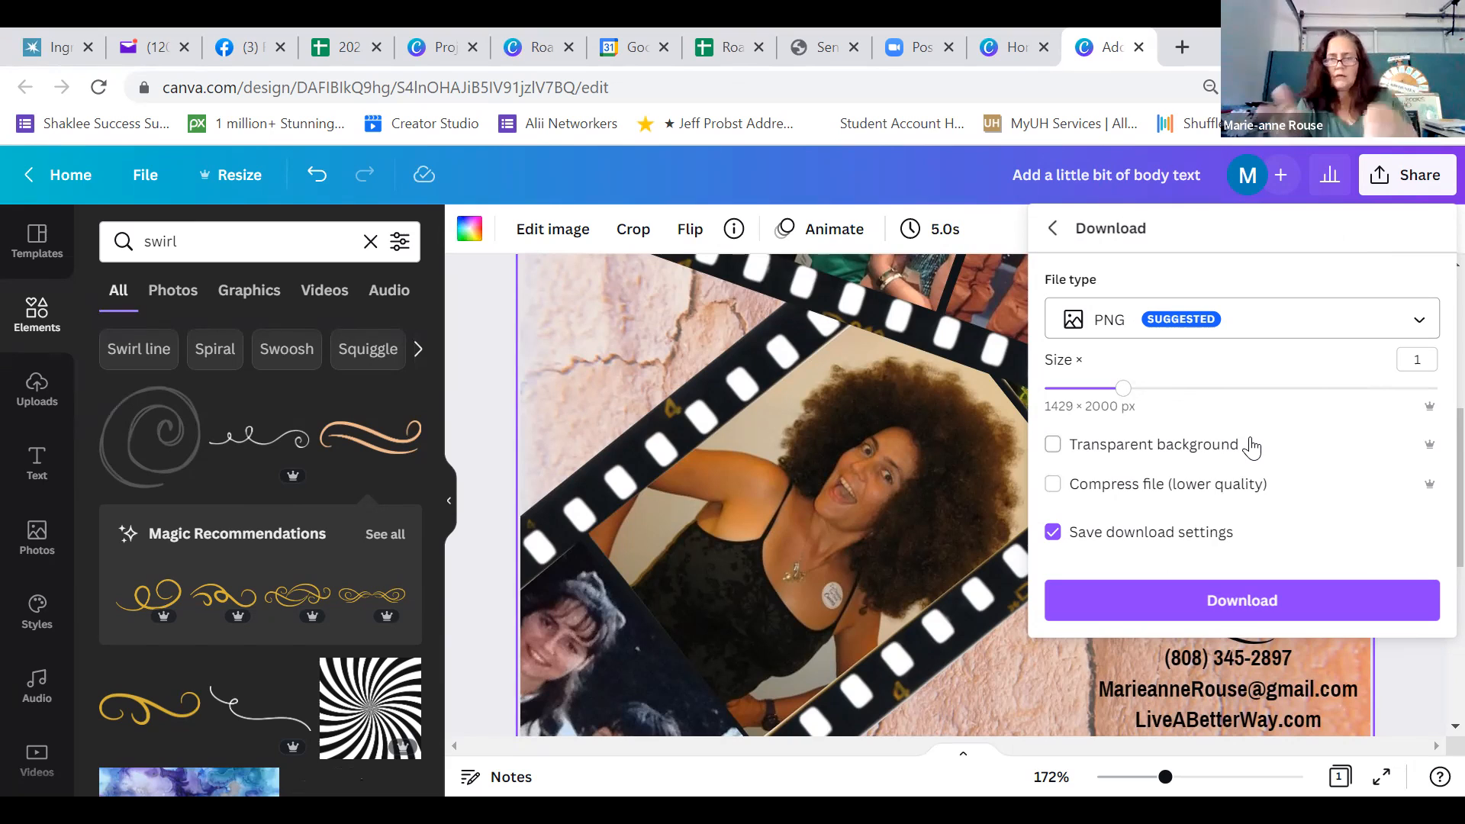
click(1250, 603)
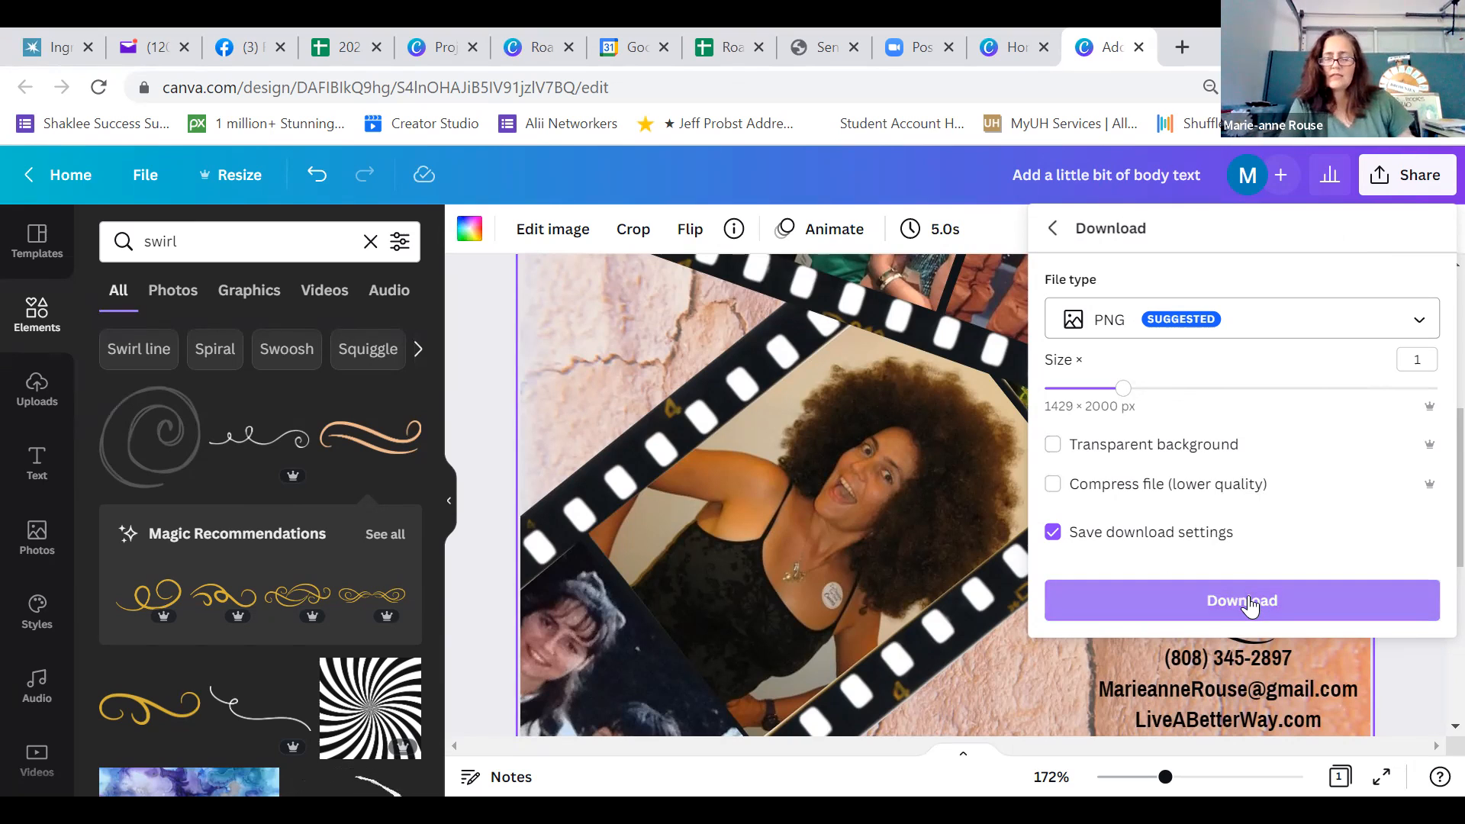